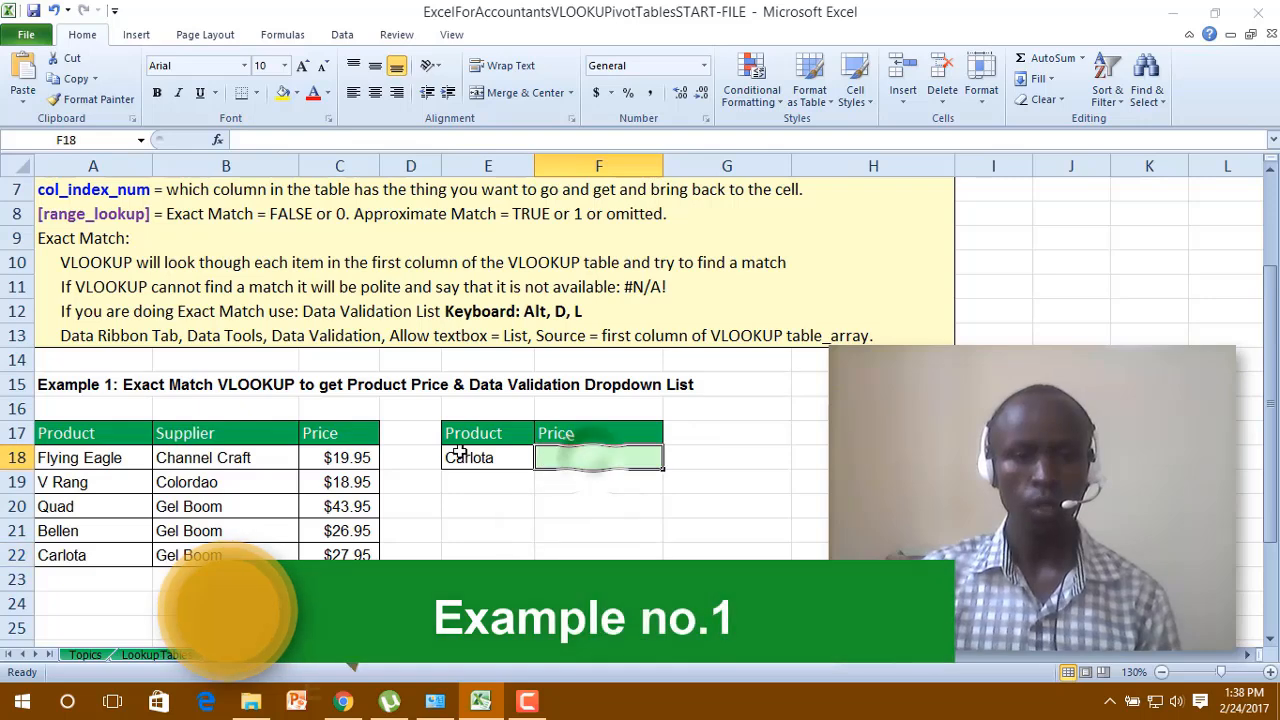
# Review the VLOOKUP argument notes above Example 1 and the example's heading.
pyautogui.click(468, 457)
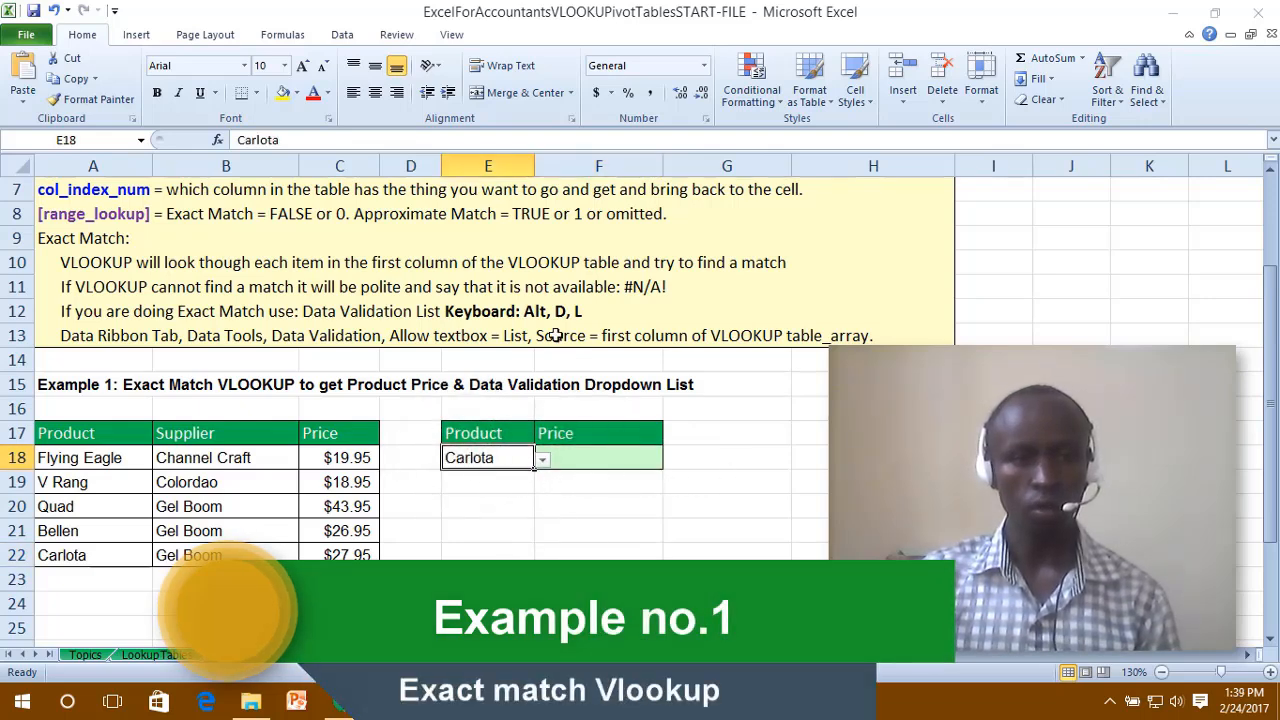
pyautogui.scroll(2, 558, 412)
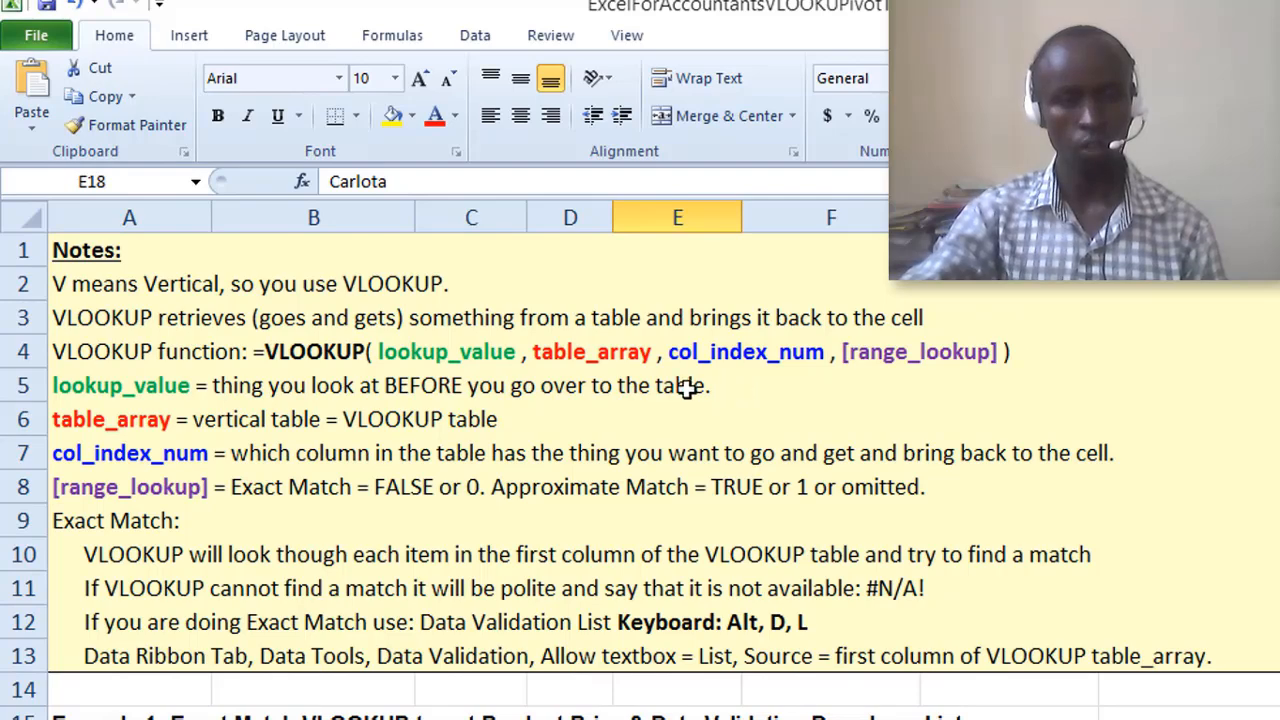
pyautogui.scroll(-1, 748, 547)
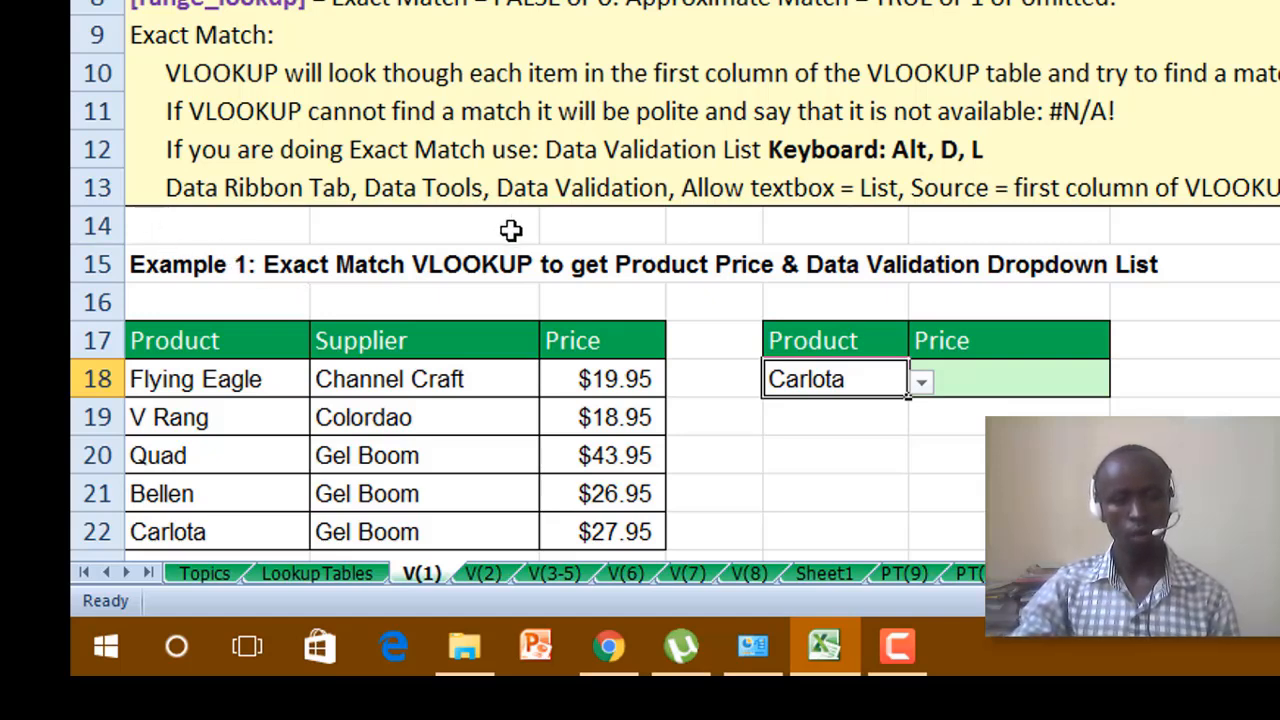
pyautogui.click(316, 263)
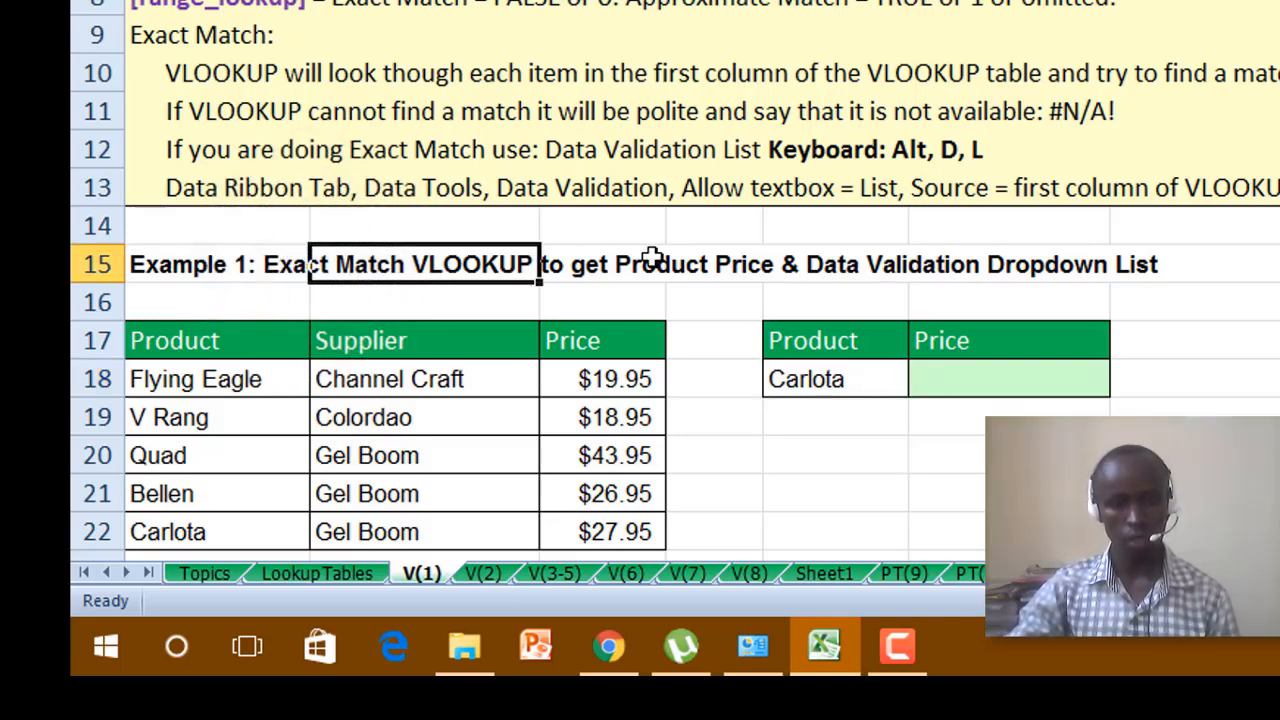
# Start a formula in the empty Price cell F18 beside the product Carlota.
pyautogui.click(938, 380)
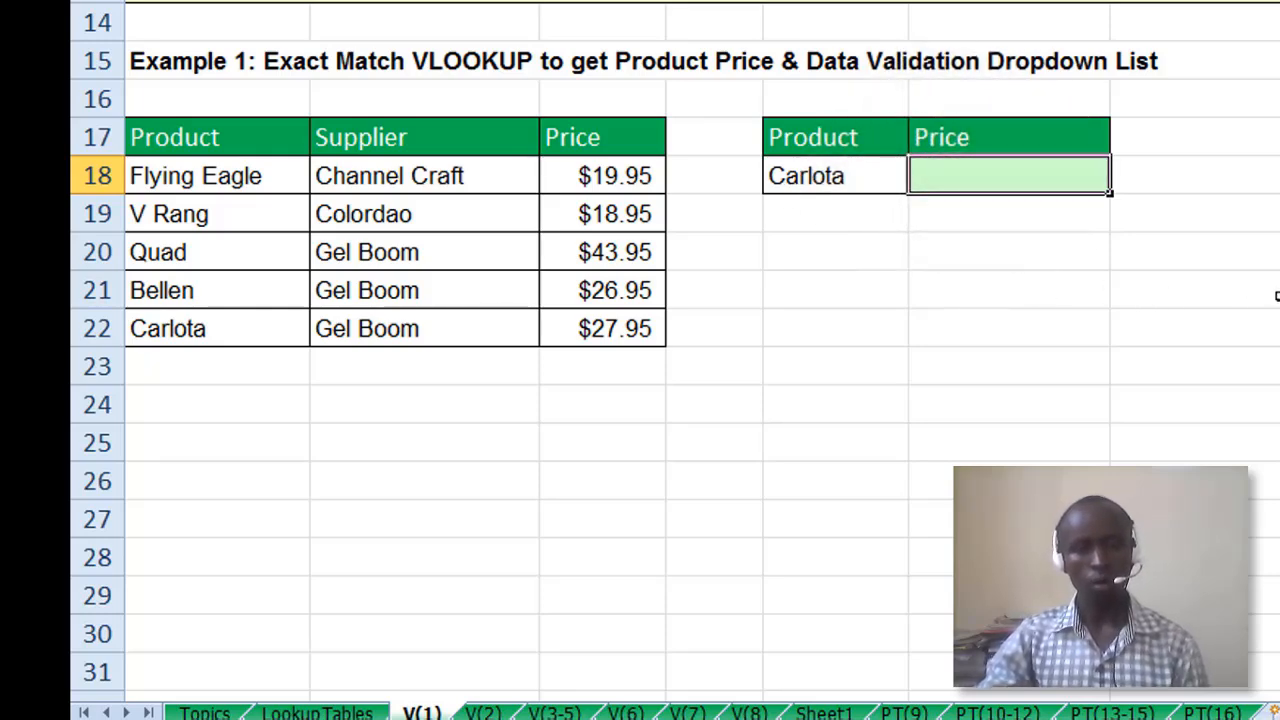
pyautogui.click(970, 179)
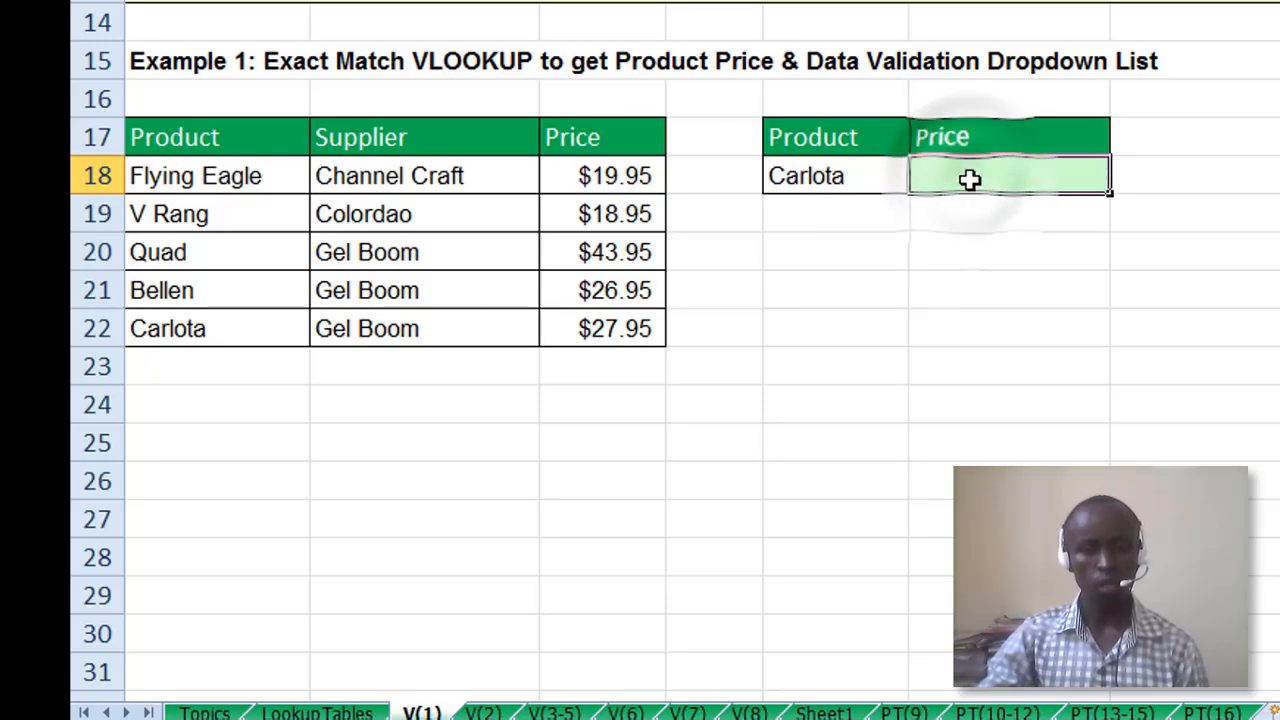
pyautogui.write('=')
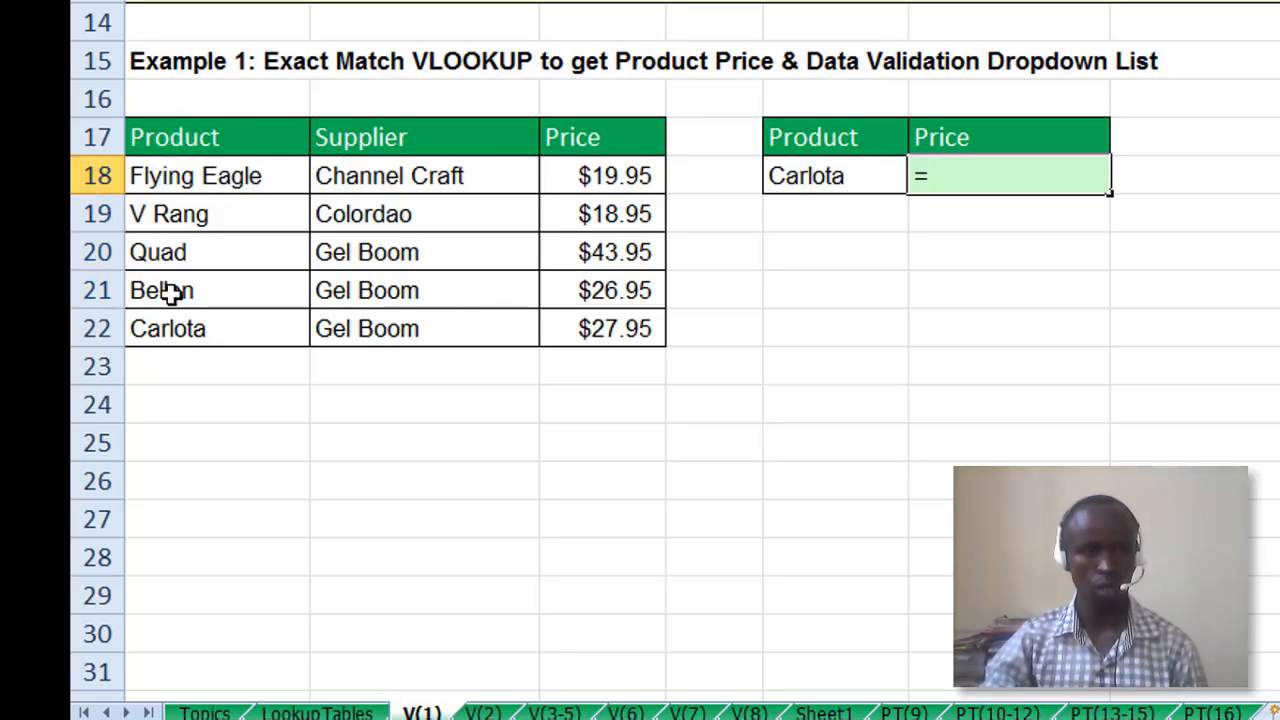
pyautogui.click(168, 331)
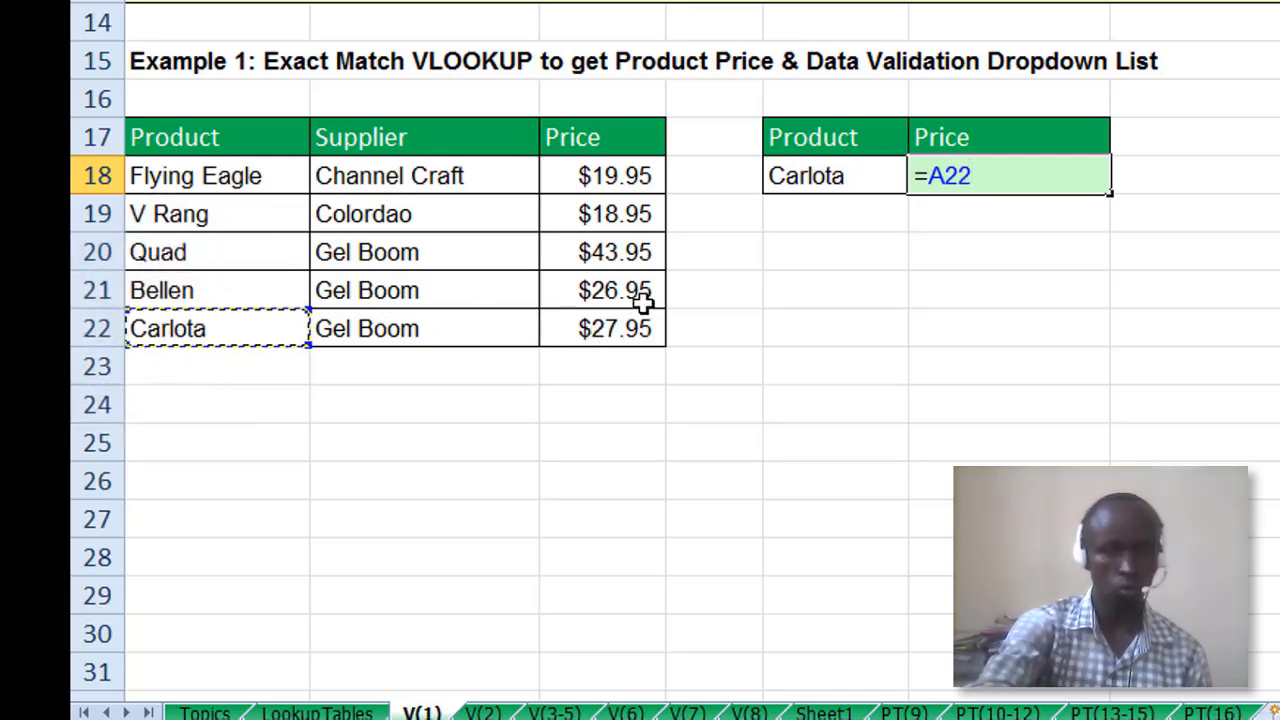
pyautogui.press('BackSpace')
pyautogui.press('BackSpace')
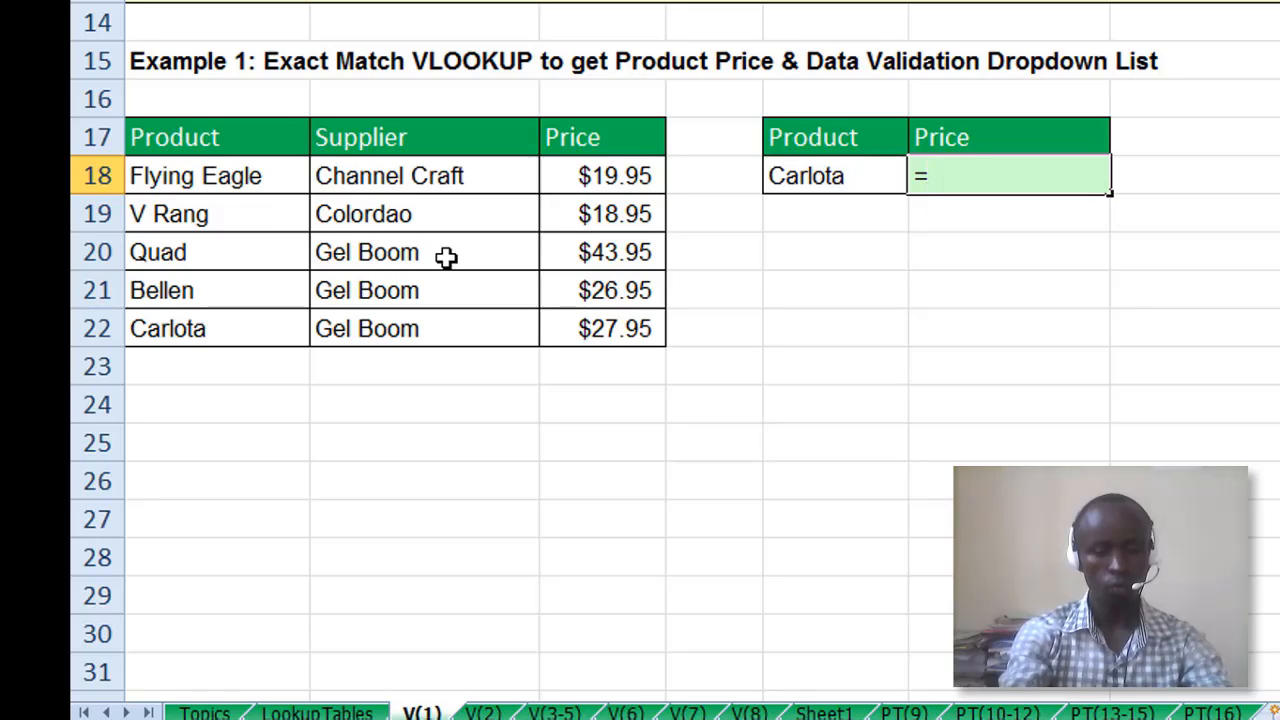
# Insert the VLOOKUP function in F18 with the product cell E18 as its lookup value.
pyautogui.write('vl')
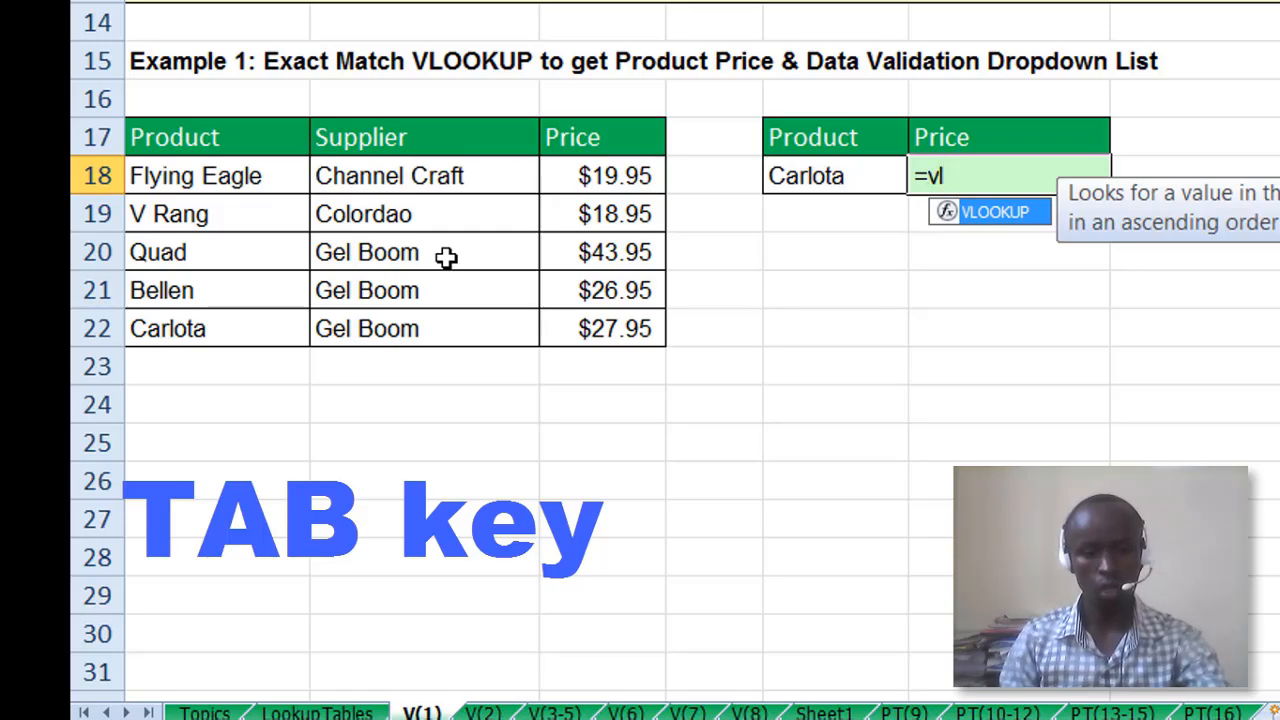
pyautogui.press('Tab')
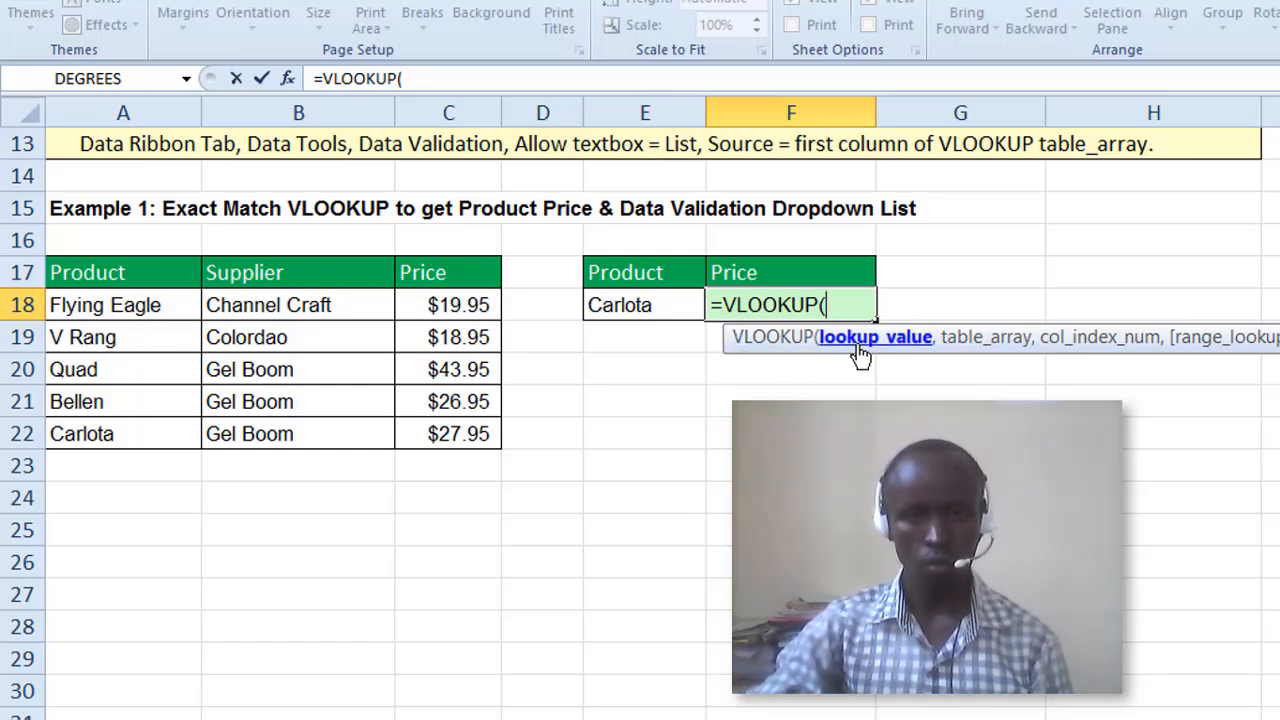
pyautogui.click(621, 307)
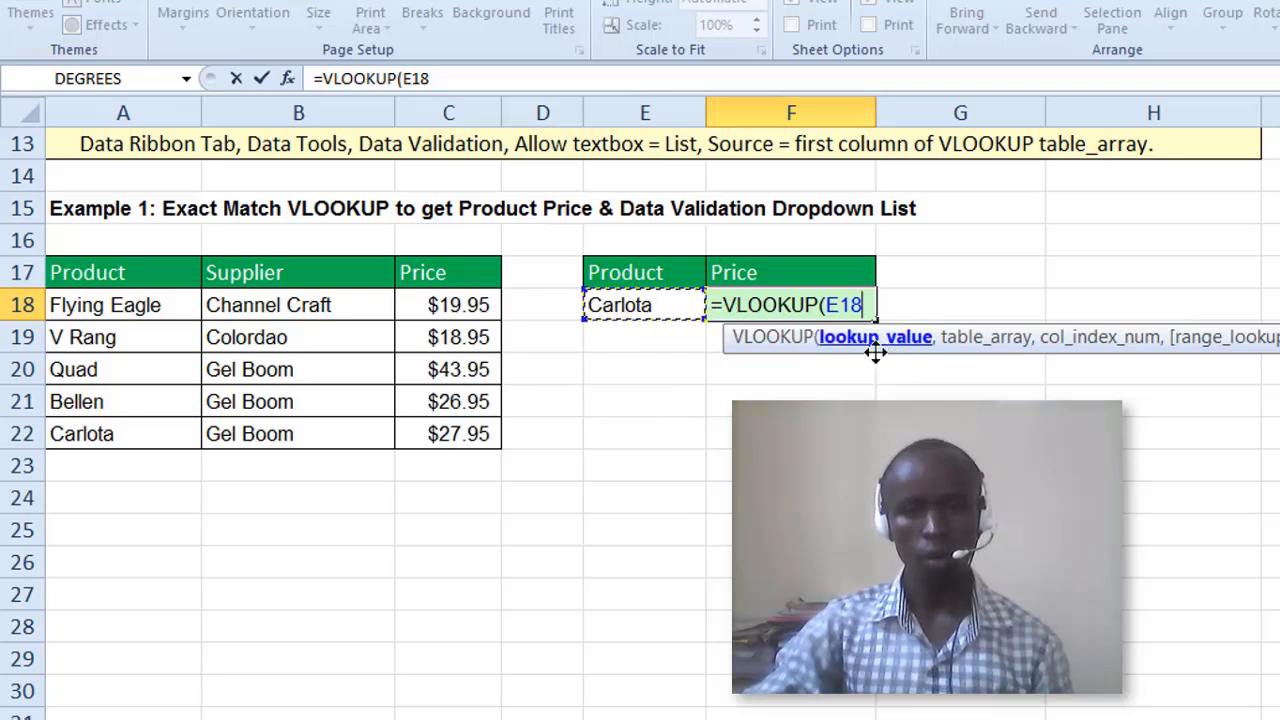
pyautogui.write(',')
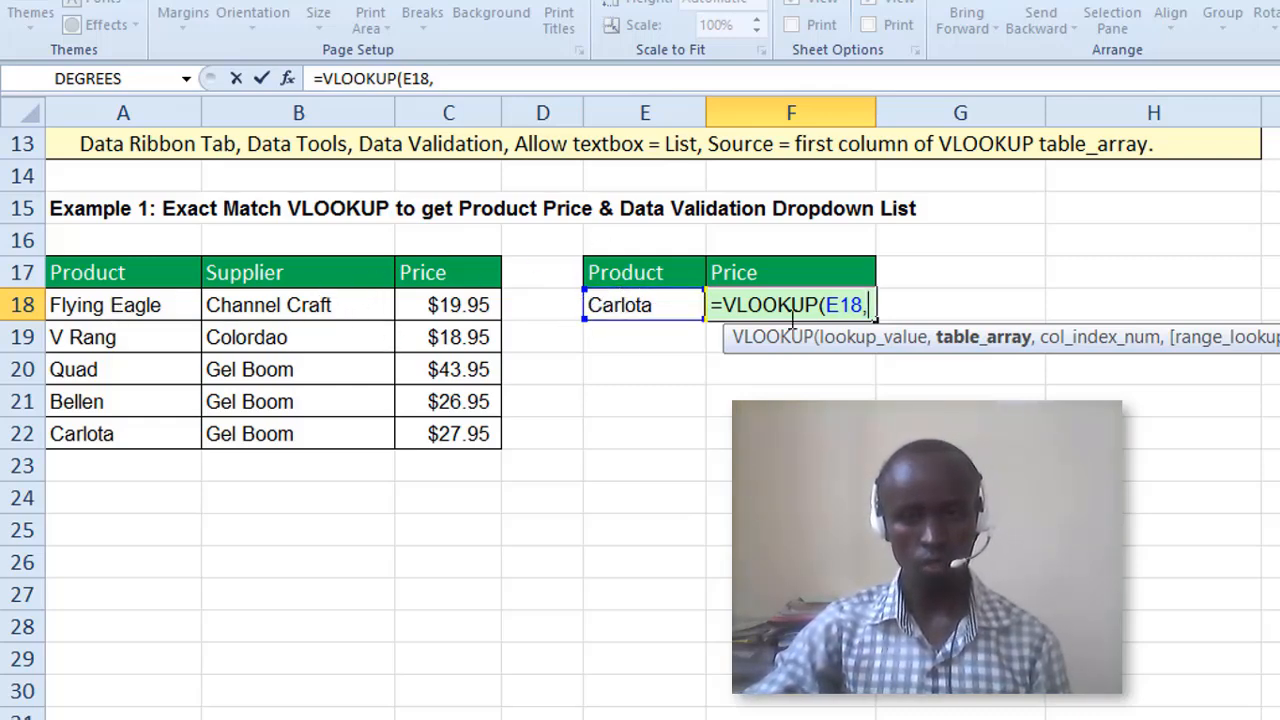
# Complete the VLOOKUP in F18 with table array A18:C22, column index 3 and exact match 0.
pyautogui.moveTo(86, 300); pyautogui.dragTo(465, 452)
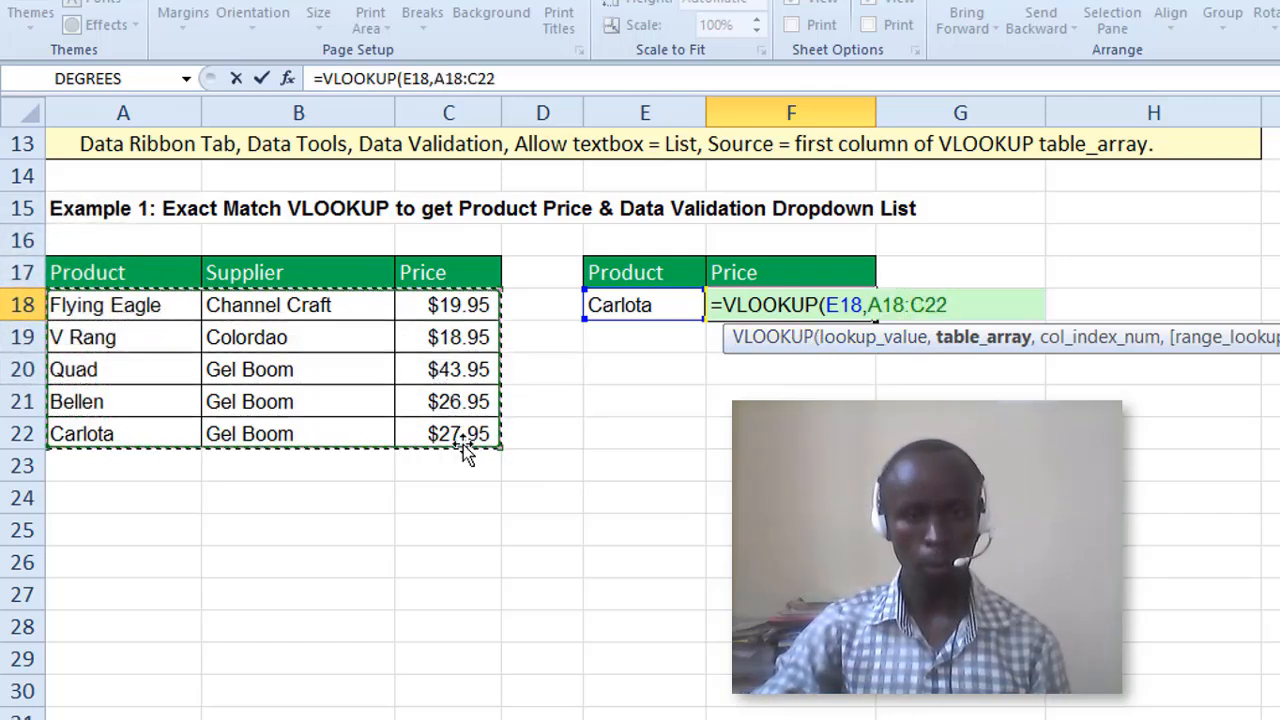
pyautogui.write(',')
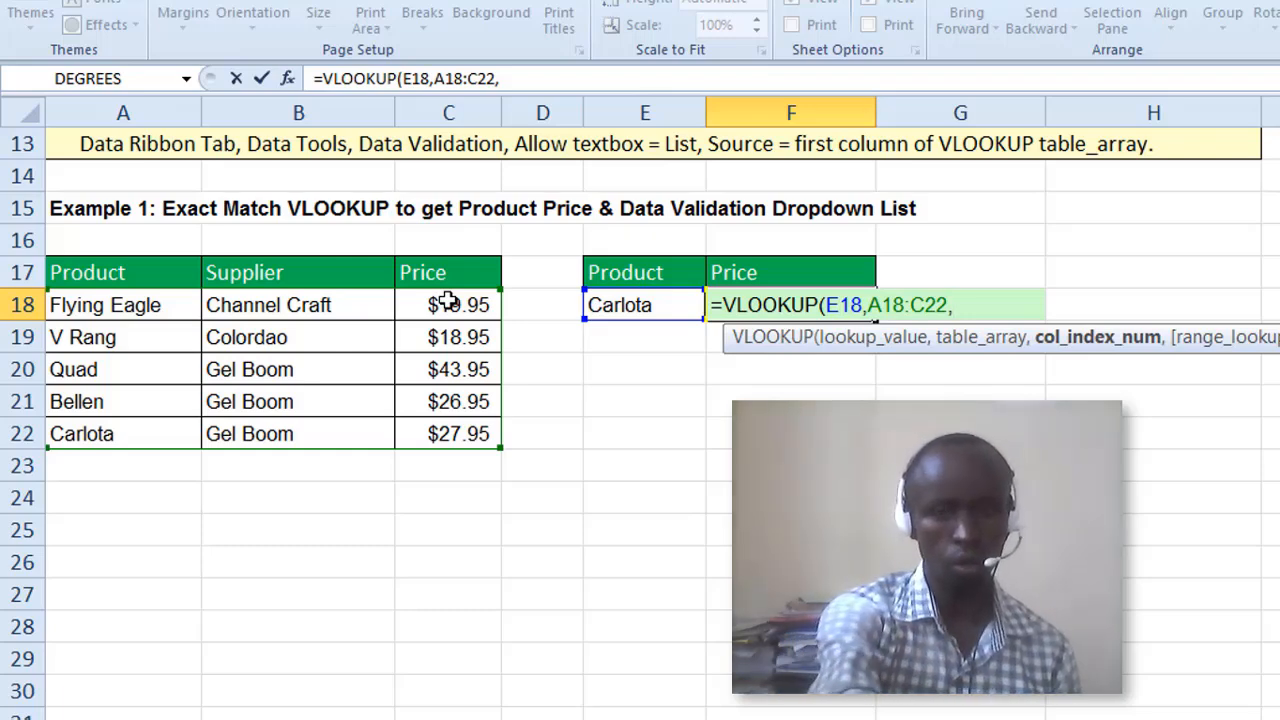
pyautogui.write('3,0')
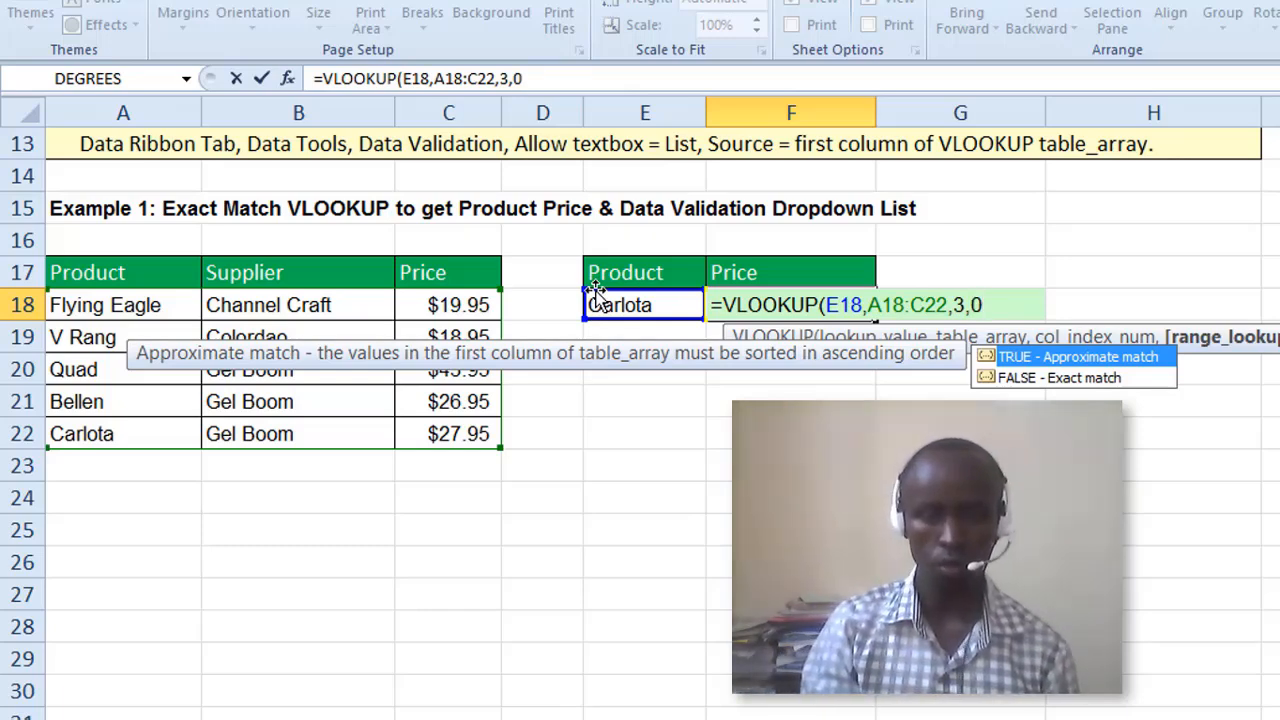
pyautogui.write(')')
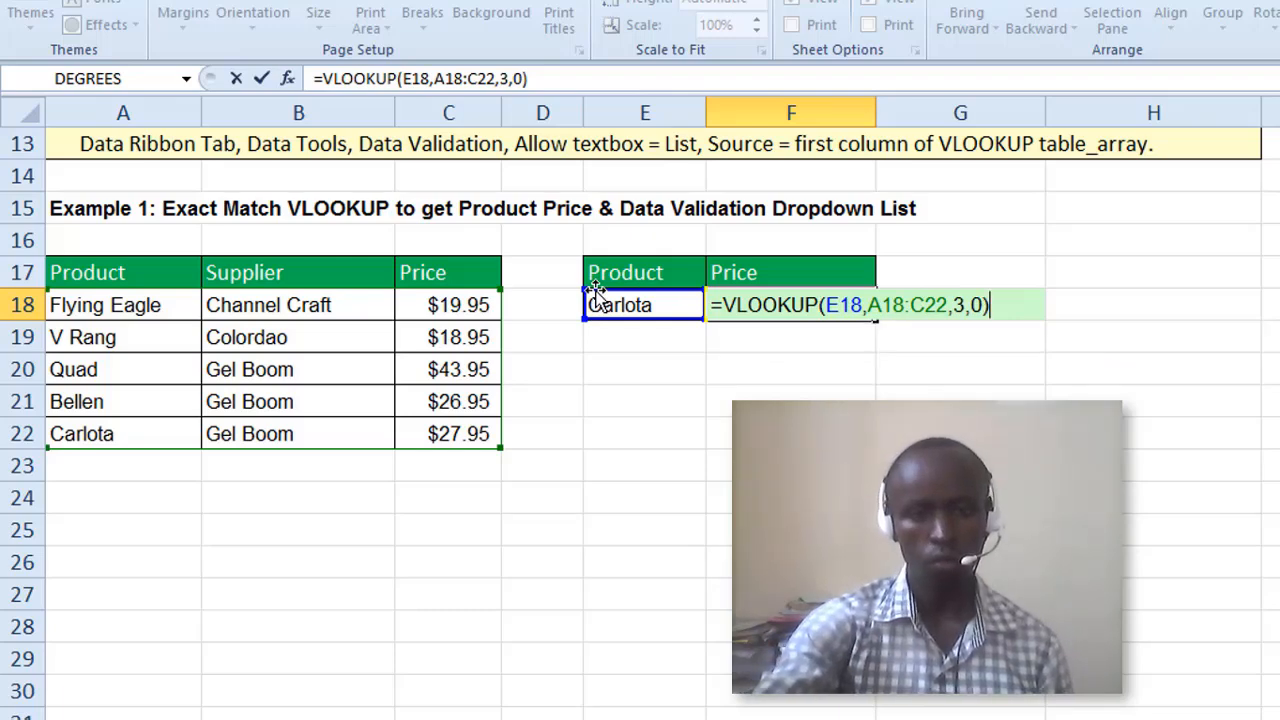
pyautogui.press('Return')
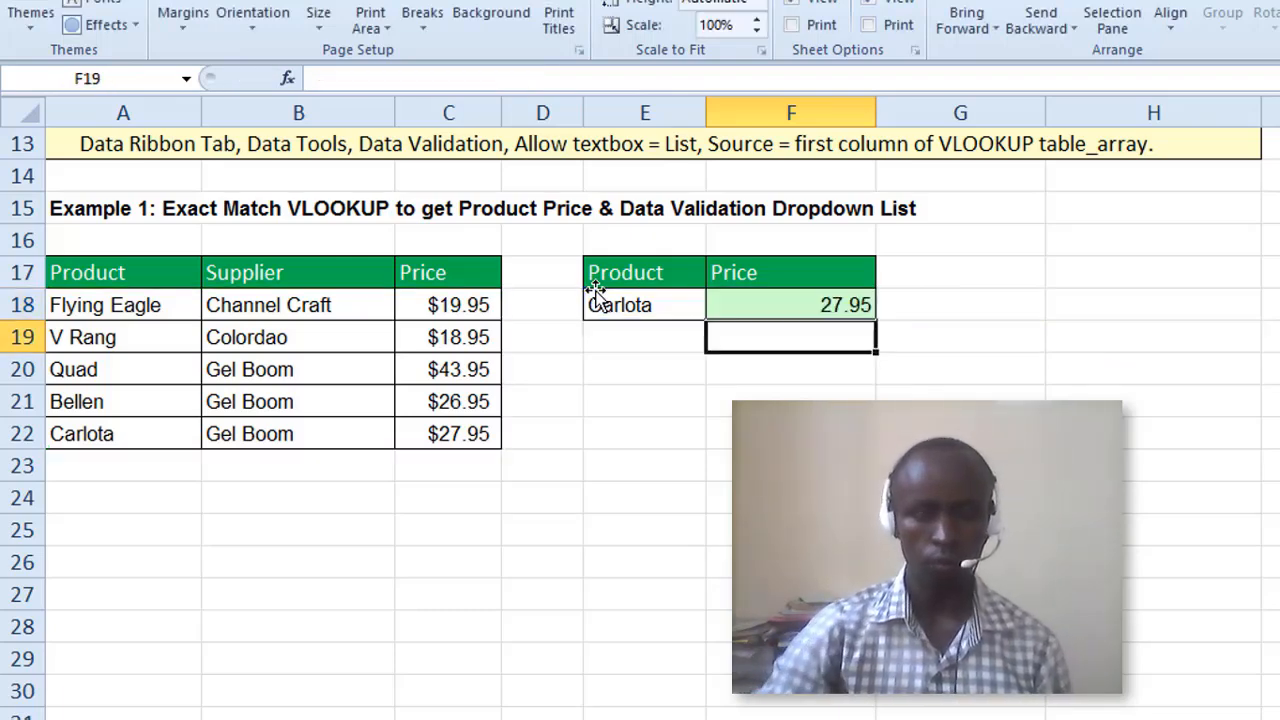
# Compare the product in E18 with the VLOOKUP price in F18.
pyautogui.click(784, 297)
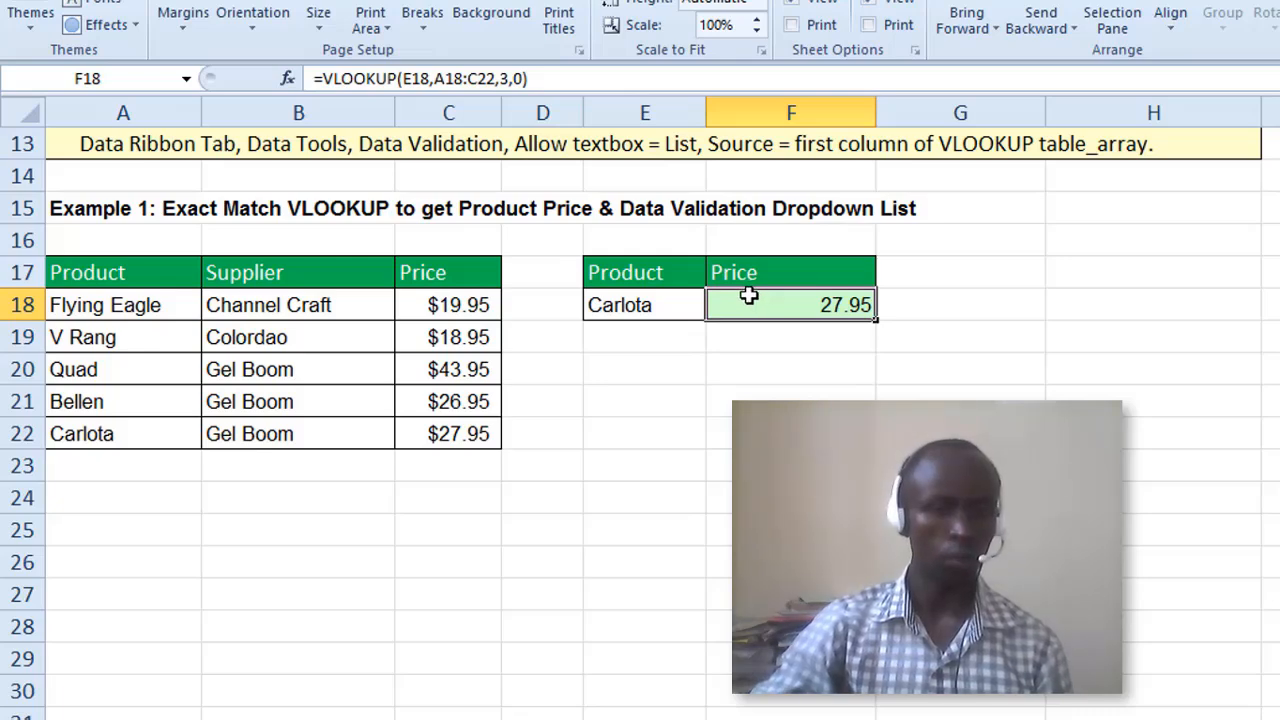
pyautogui.click(645, 305)
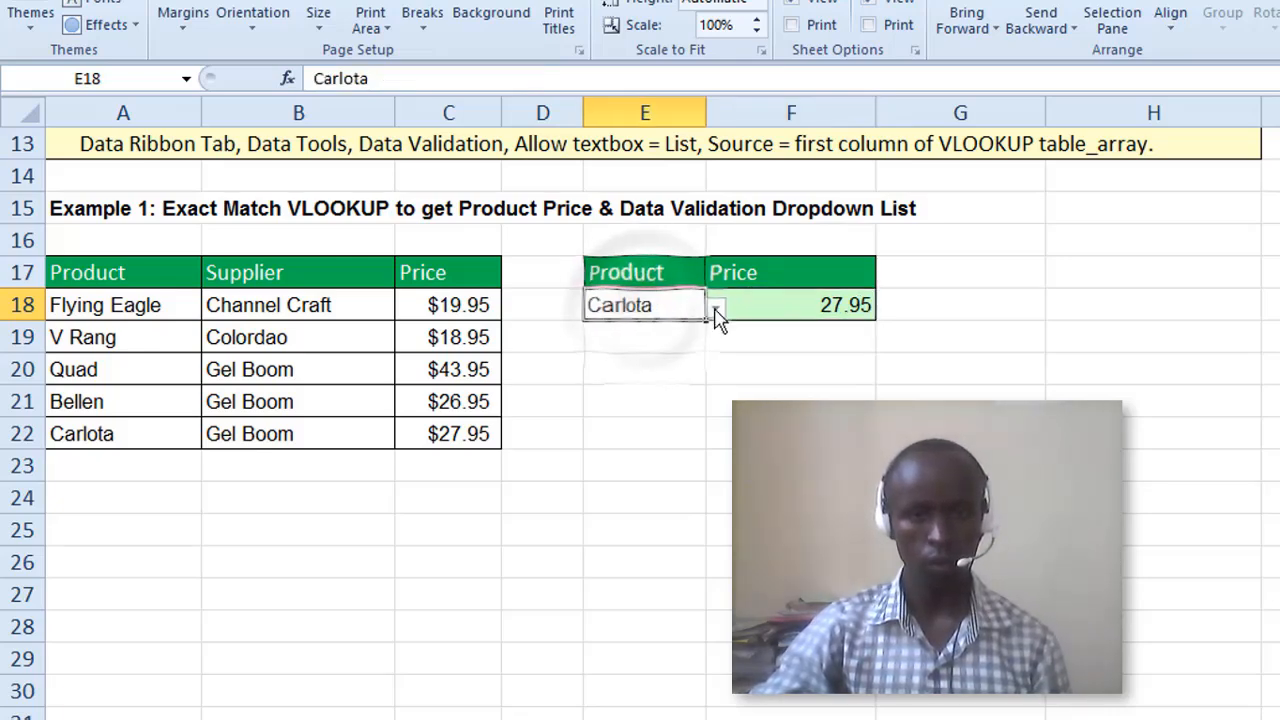
pyautogui.click(774, 307)
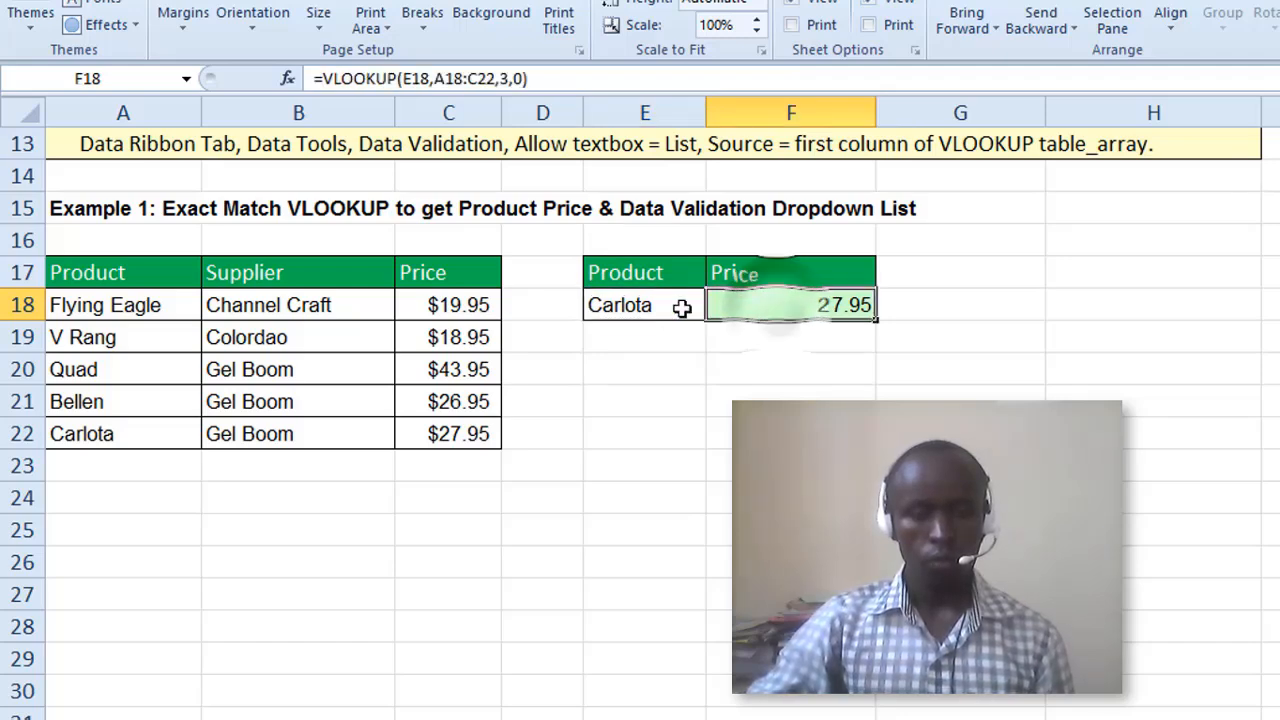
pyautogui.click(651, 307)
pyautogui.click(775, 308)
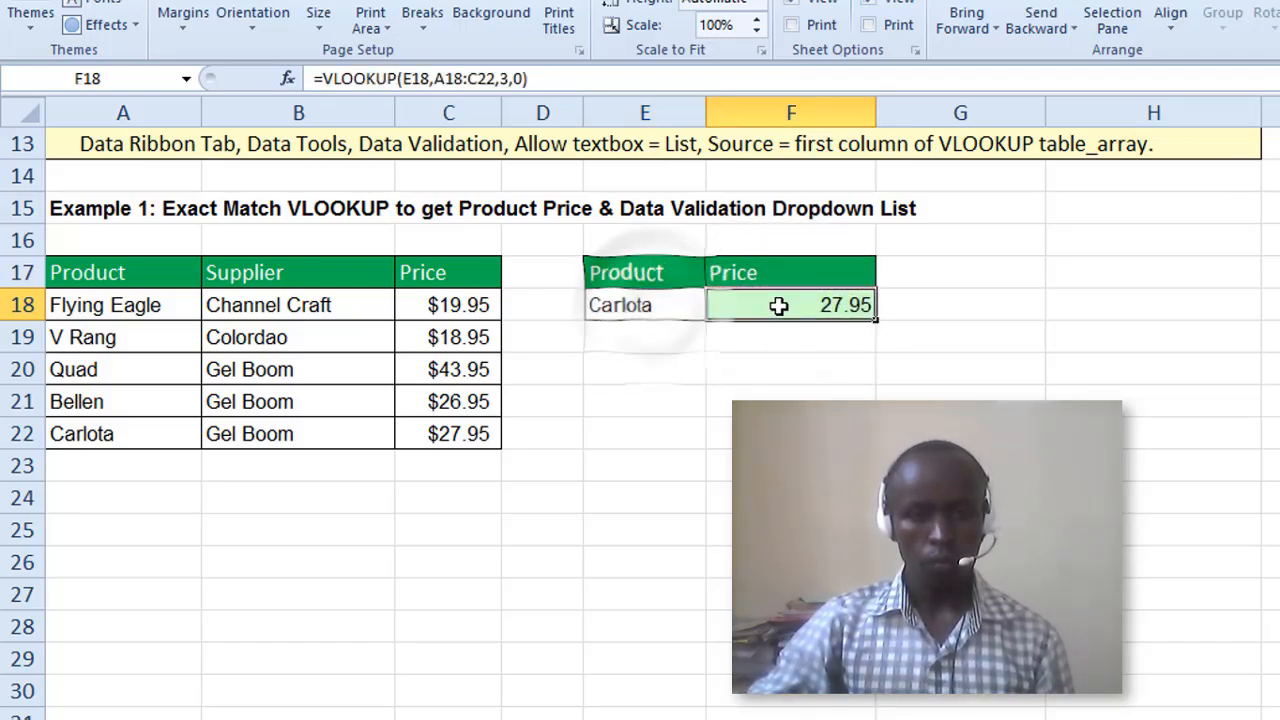
pyautogui.click(666, 306)
pyautogui.click(775, 307)
# Test the lookup by choosing Quad, Flying Eagle, Quad again and finally Bellen from the product dropdown in E18.
pyautogui.click(674, 309)
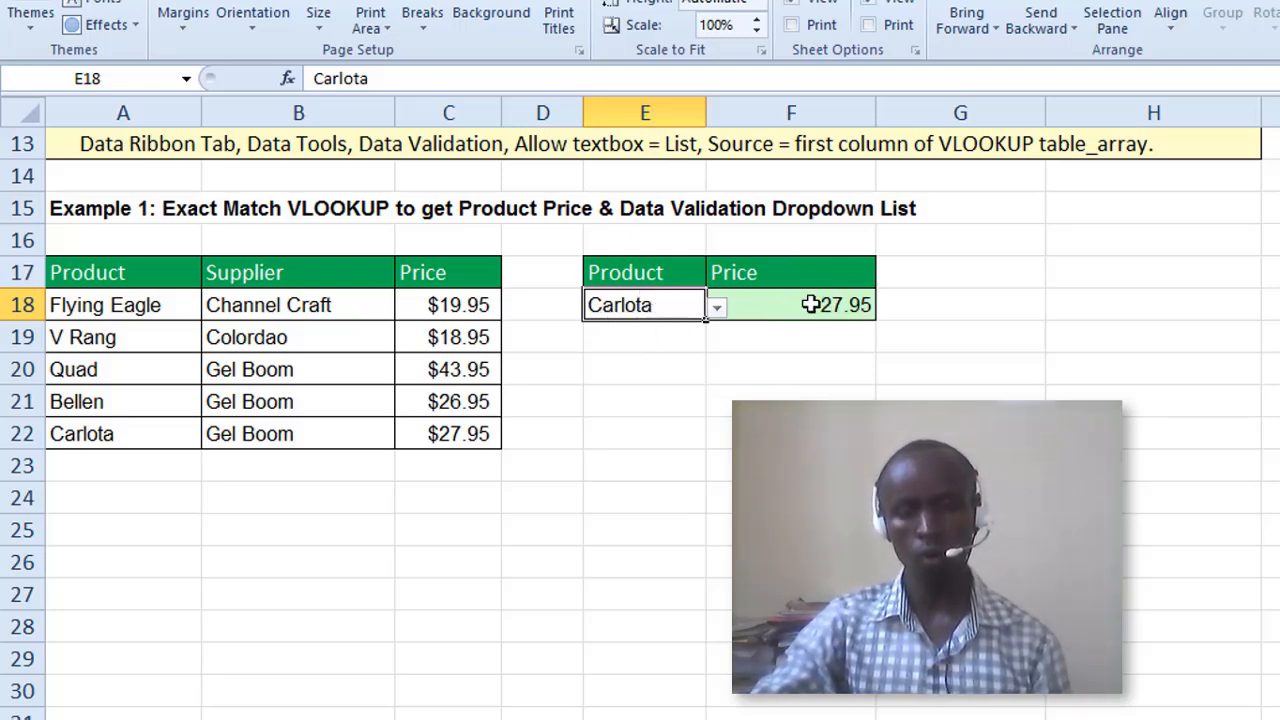
pyautogui.click(716, 308)
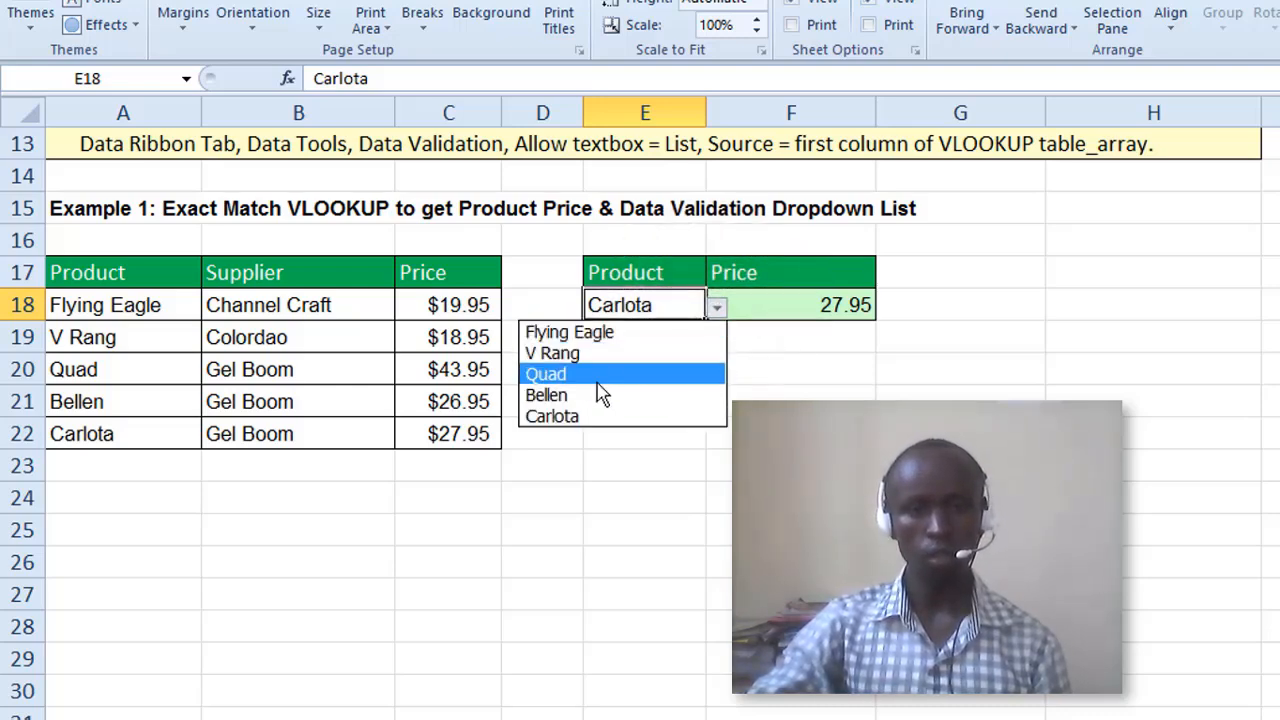
pyautogui.click(593, 380)
pyautogui.click(716, 308)
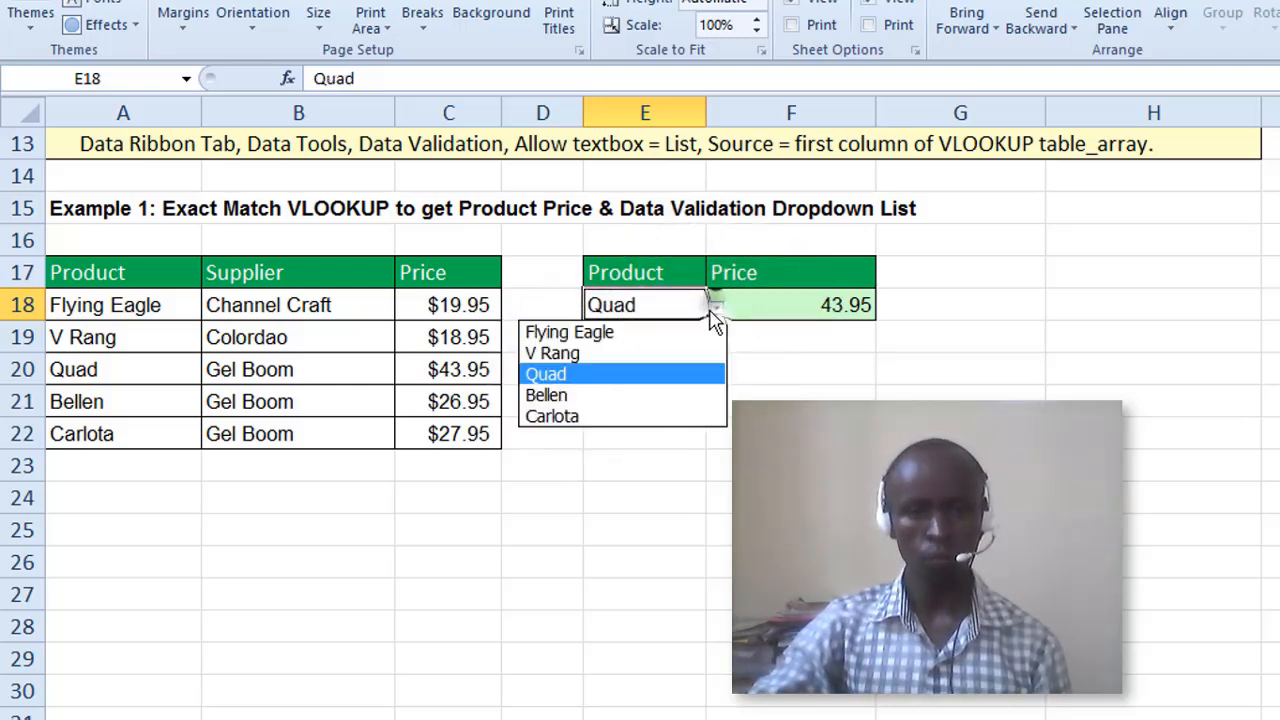
pyautogui.click(600, 332)
pyautogui.click(716, 308)
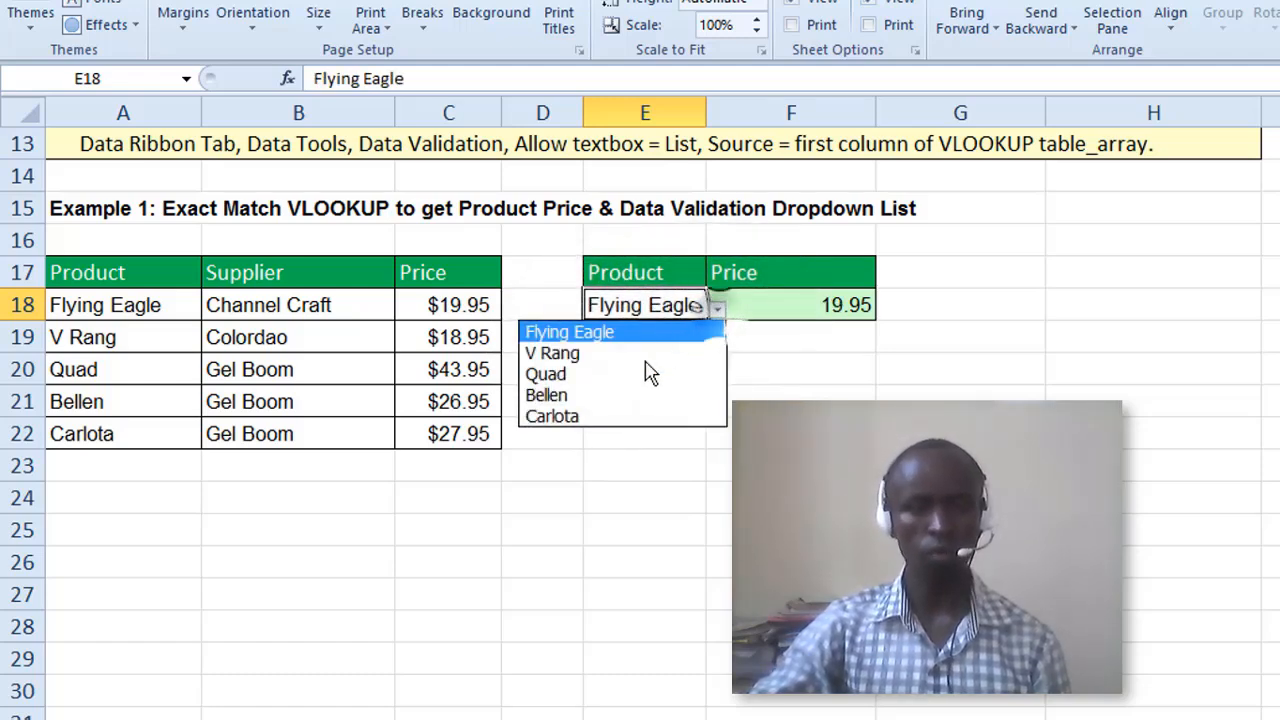
pyautogui.click(605, 375)
pyautogui.click(717, 310)
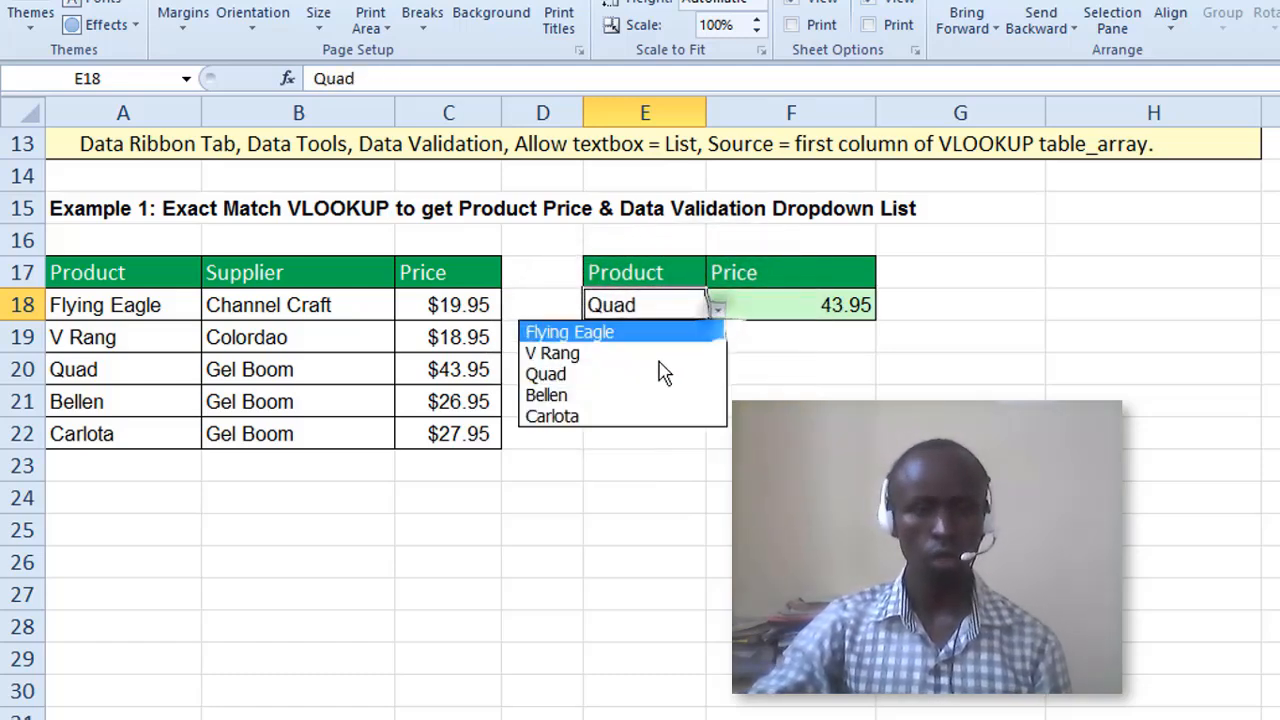
pyautogui.click(614, 395)
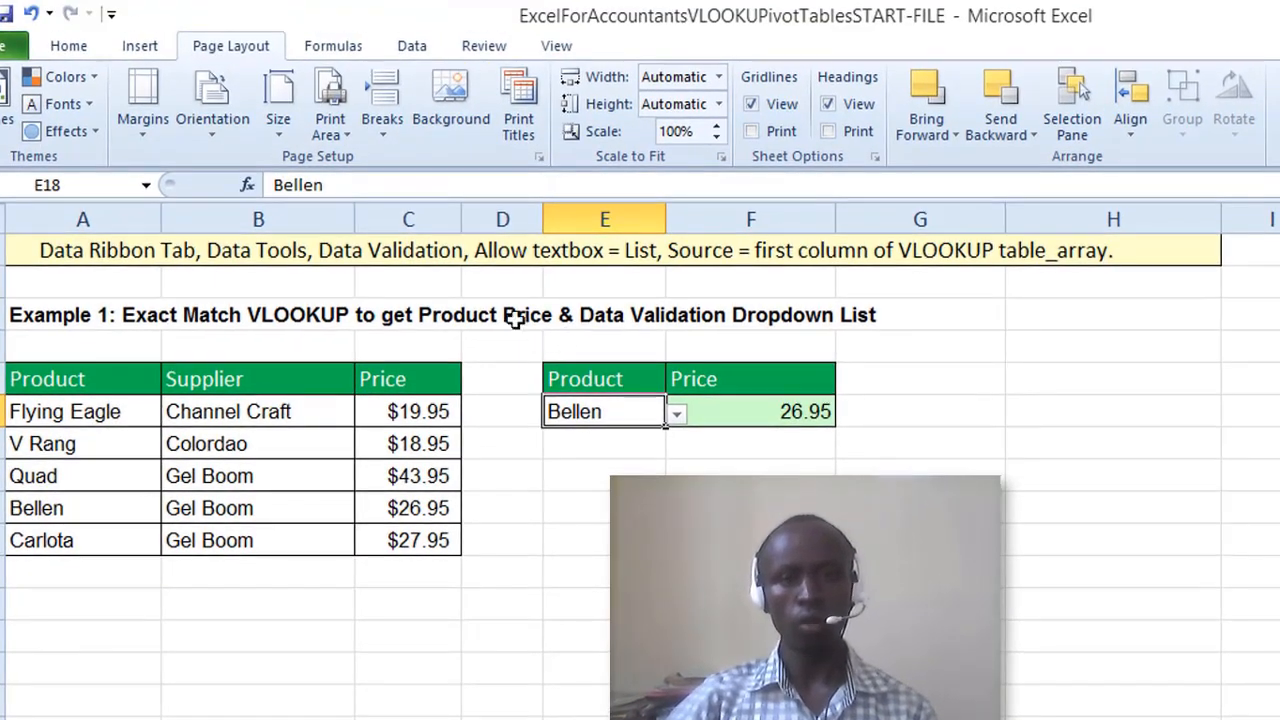
# Remove the dropdown list from E18 by setting its data validation to allow Any value.
pyautogui.click(406, 48)
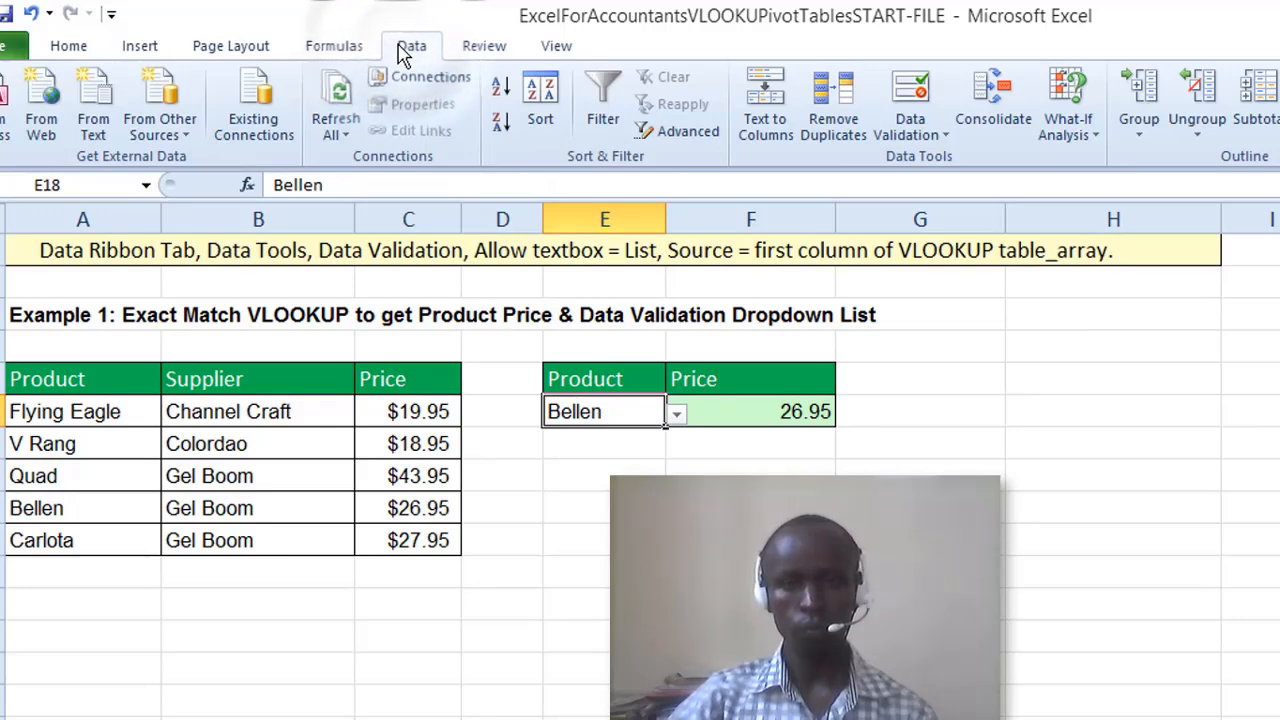
pyautogui.click(922, 137)
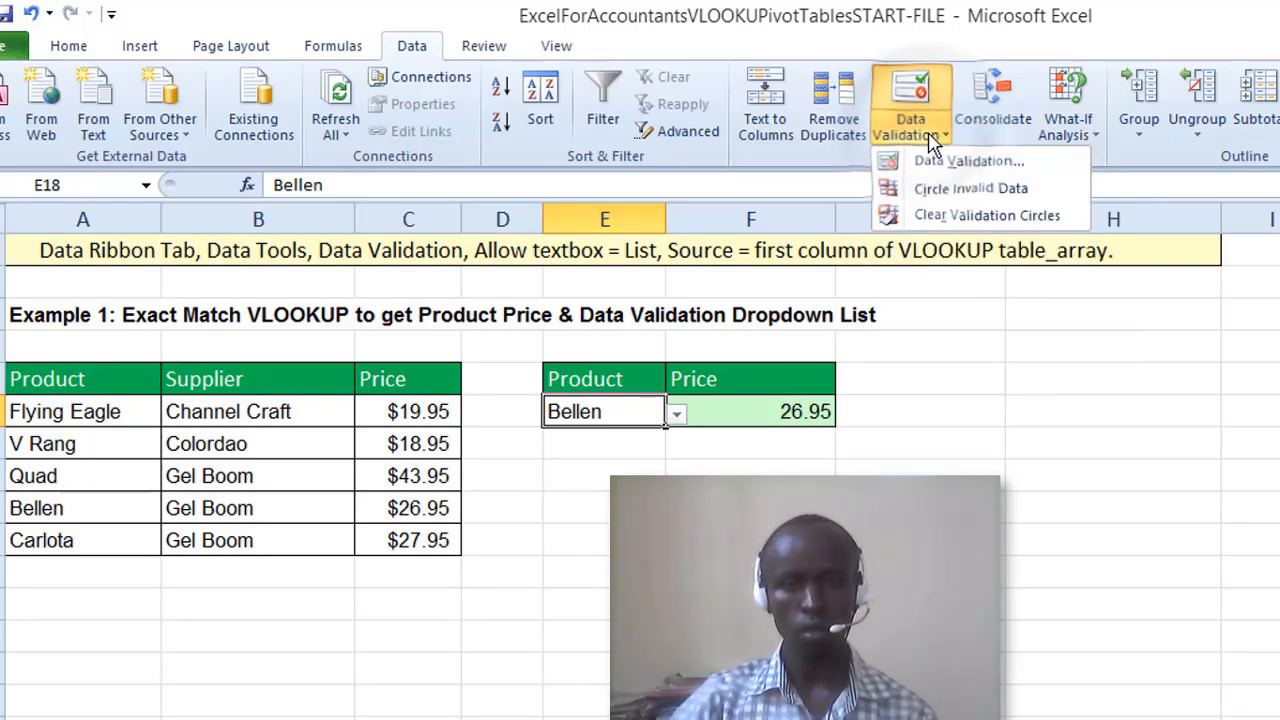
pyautogui.click(940, 163)
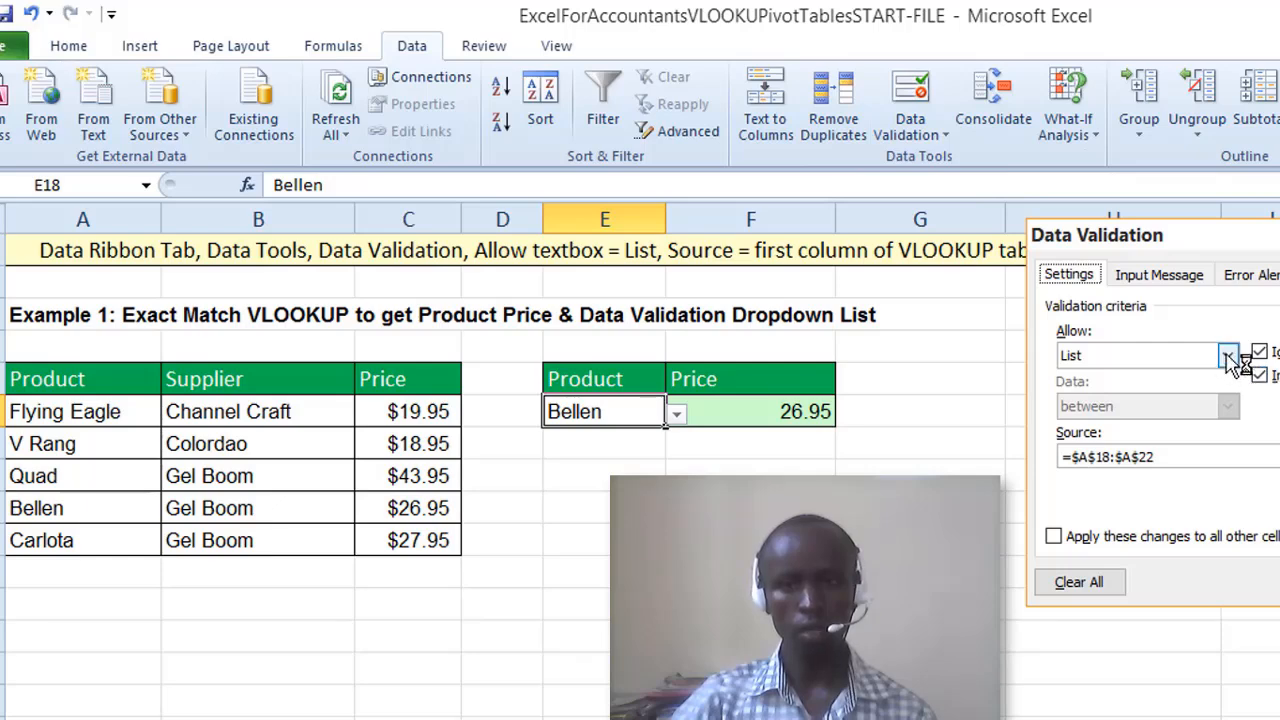
pyautogui.click(1226, 354)
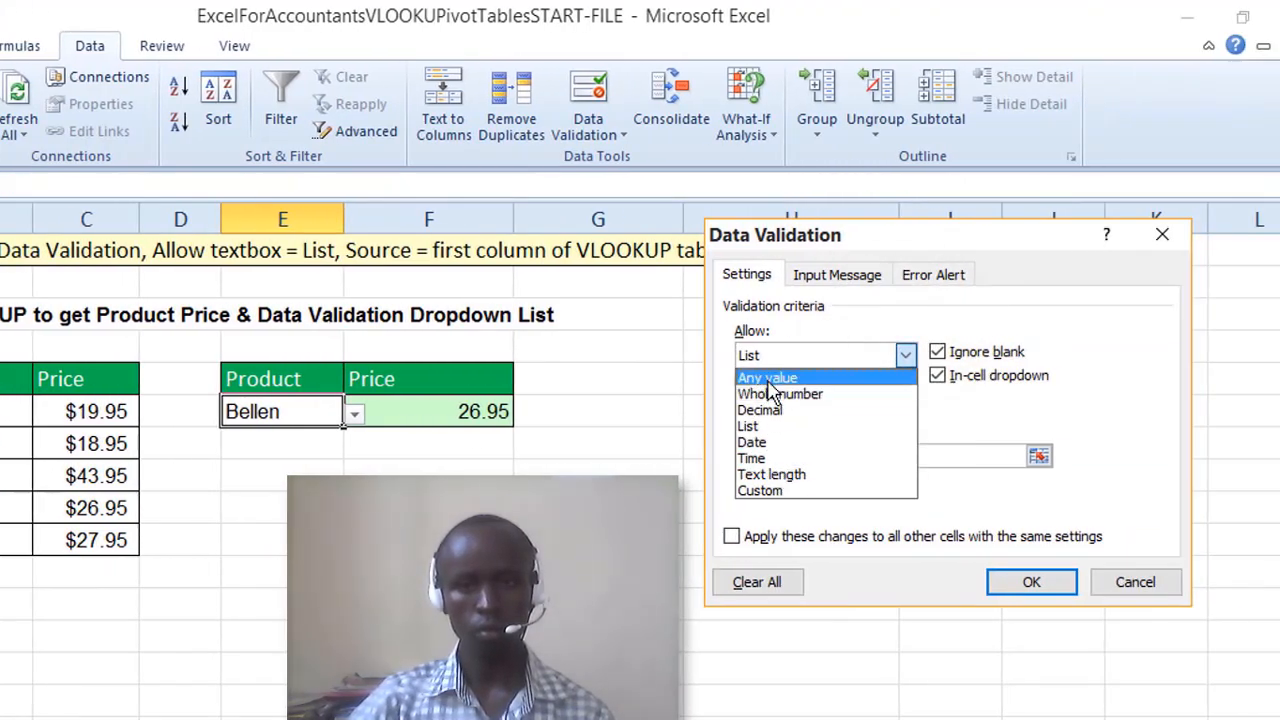
pyautogui.click(1078, 378)
pyautogui.click(1031, 582)
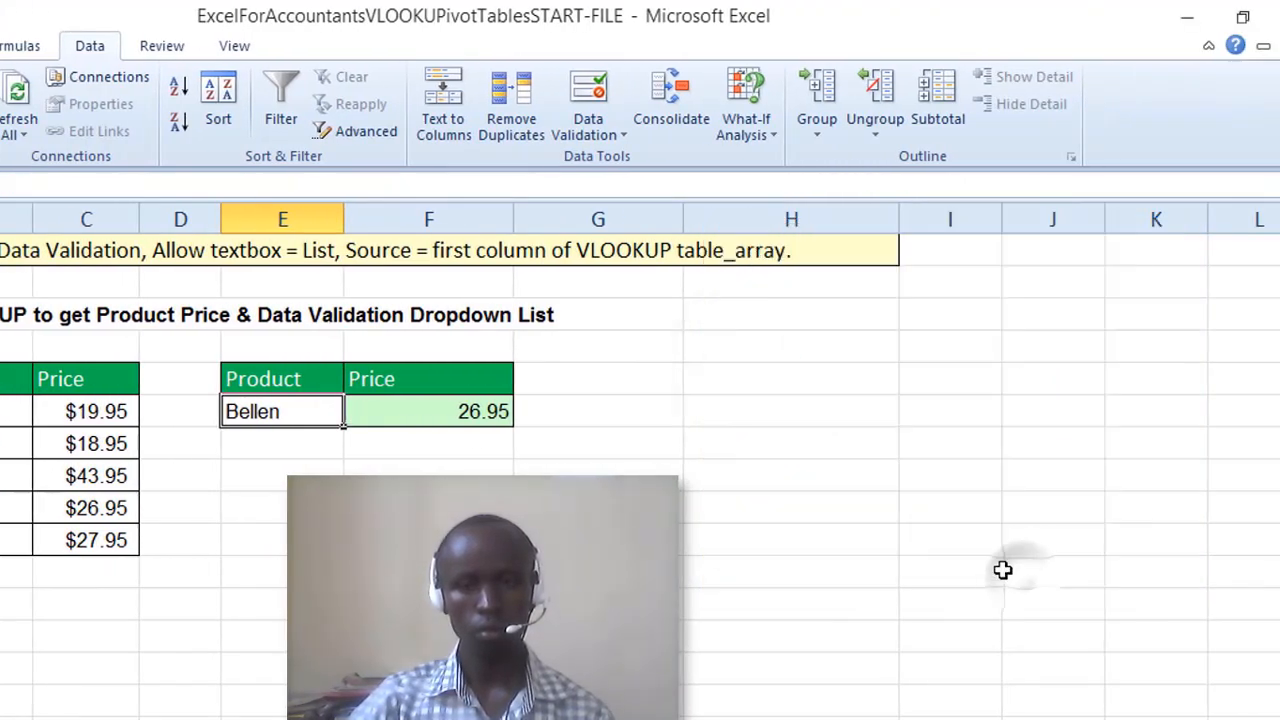
pyautogui.click(745, 488)
# Add a data validation dropdown List to product cell E18 with the source =$A$18:$A$22.
pyautogui.click(316, 411)
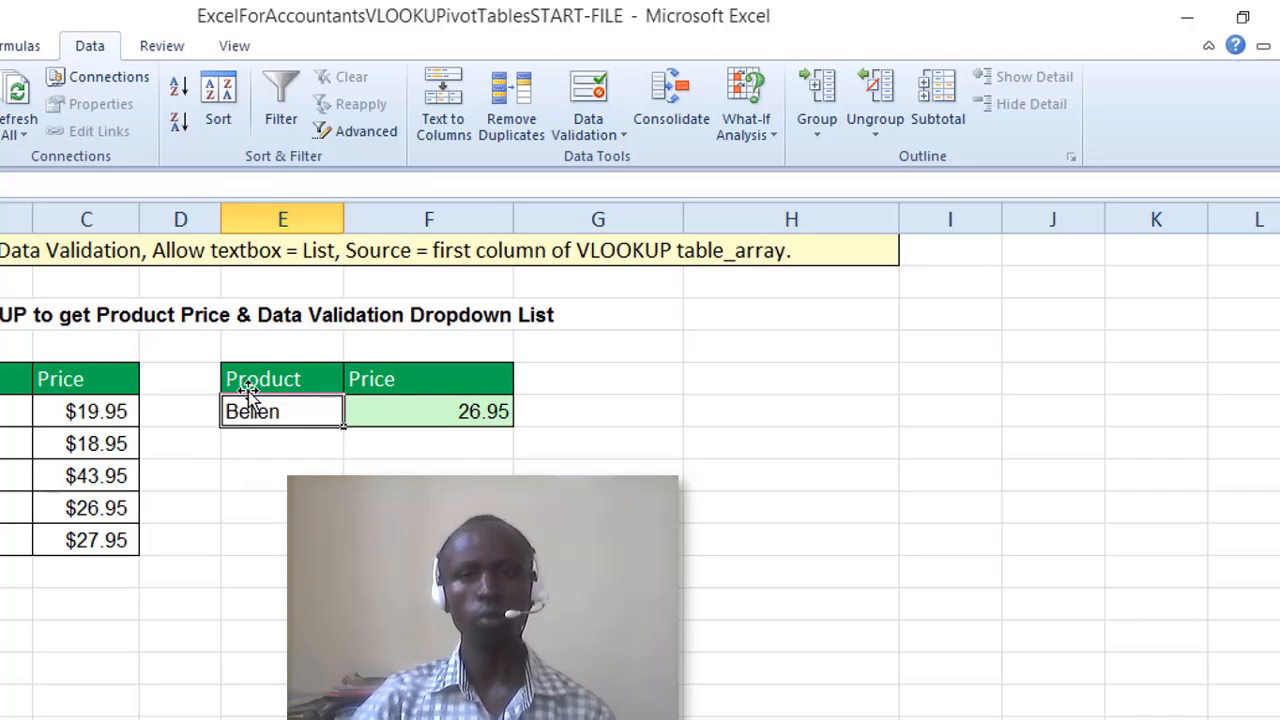
pyautogui.click(607, 135)
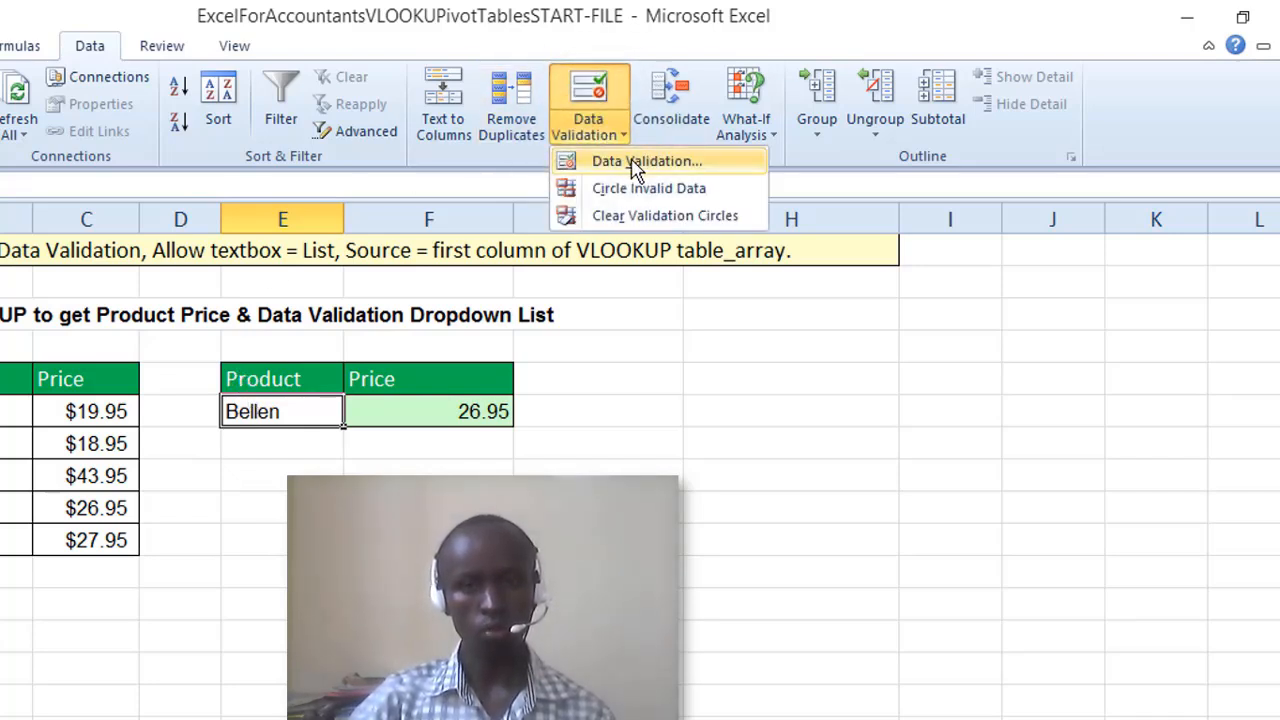
pyautogui.click(637, 160)
pyautogui.moveTo(769, 175); pyautogui.dragTo(953, 225)
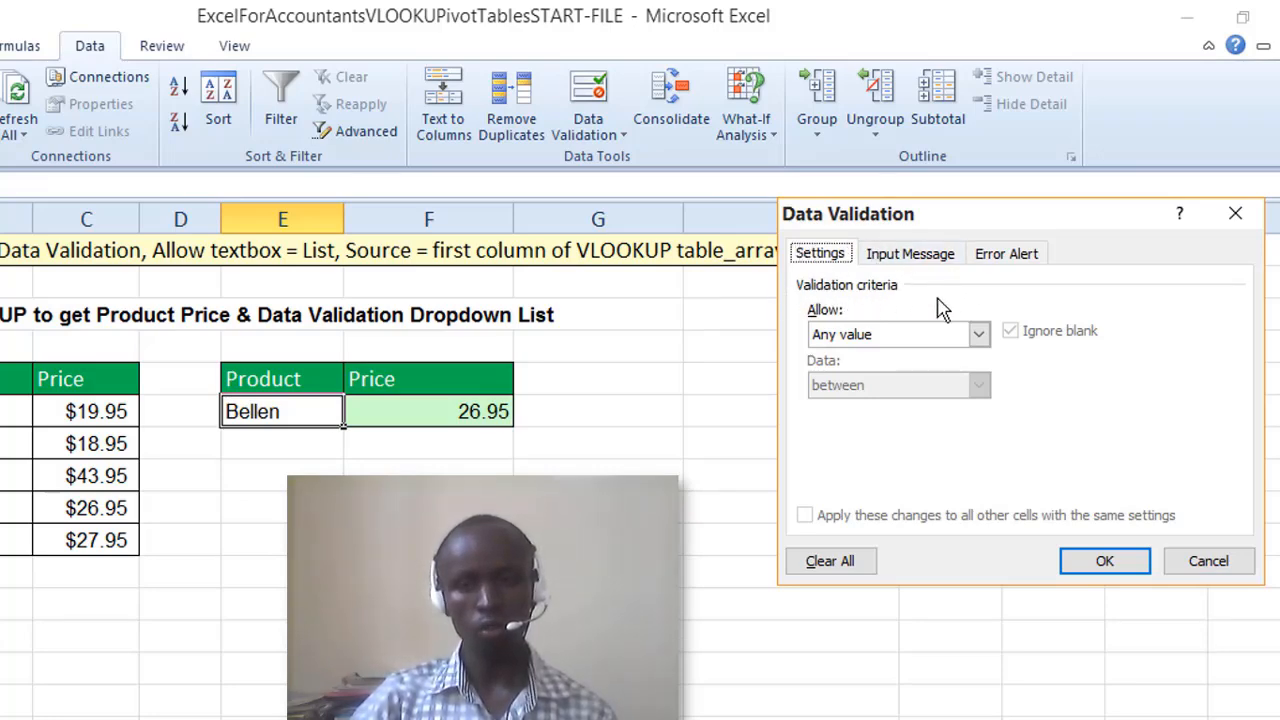
pyautogui.click(979, 337)
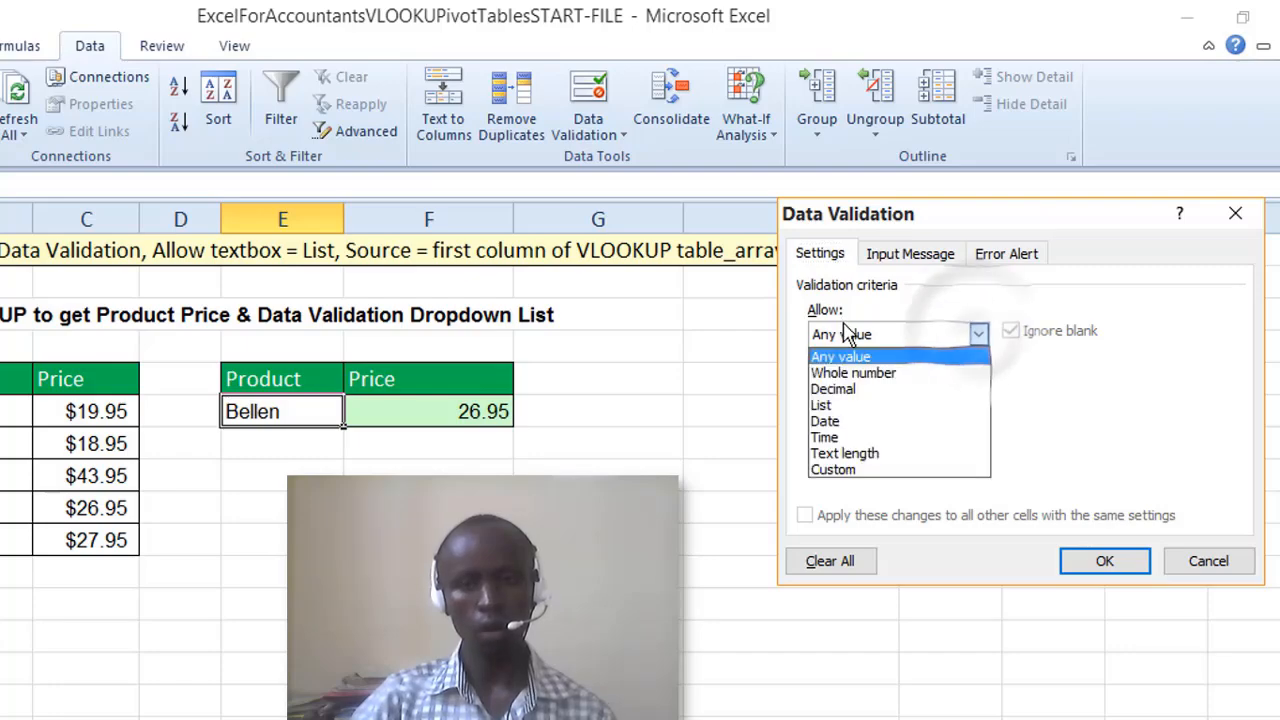
pyautogui.click(823, 405)
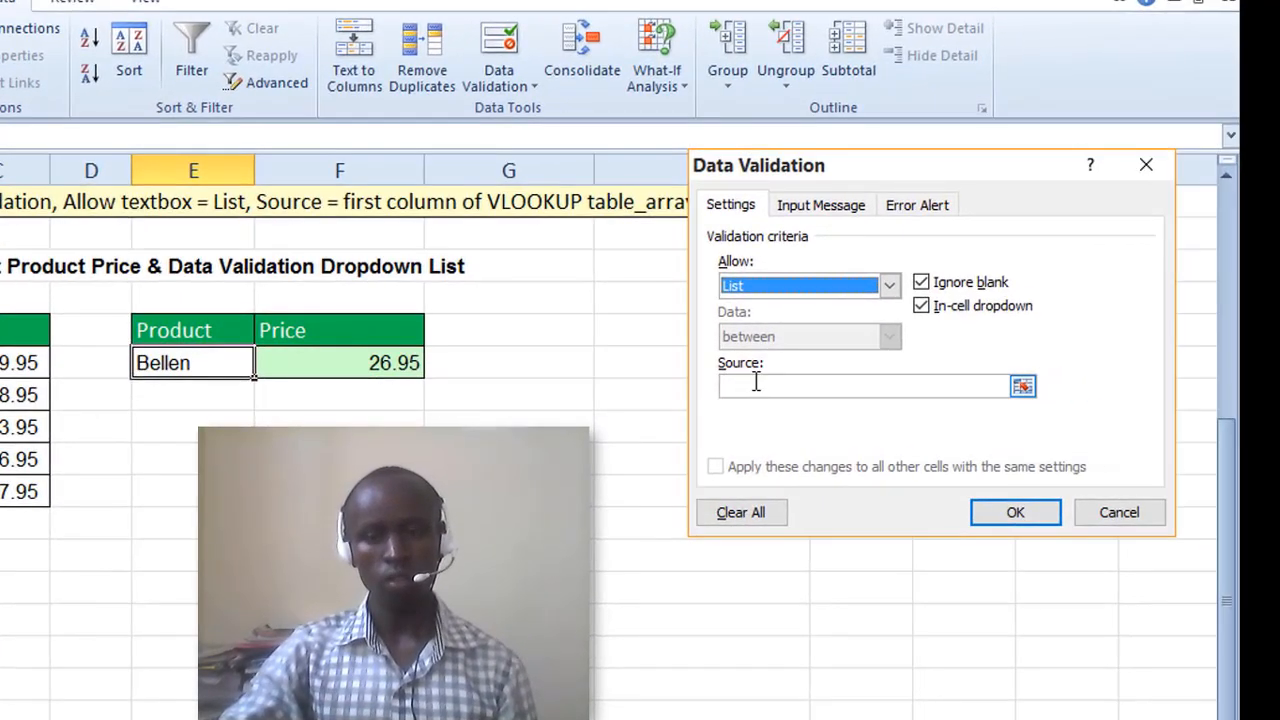
pyautogui.click(756, 383)
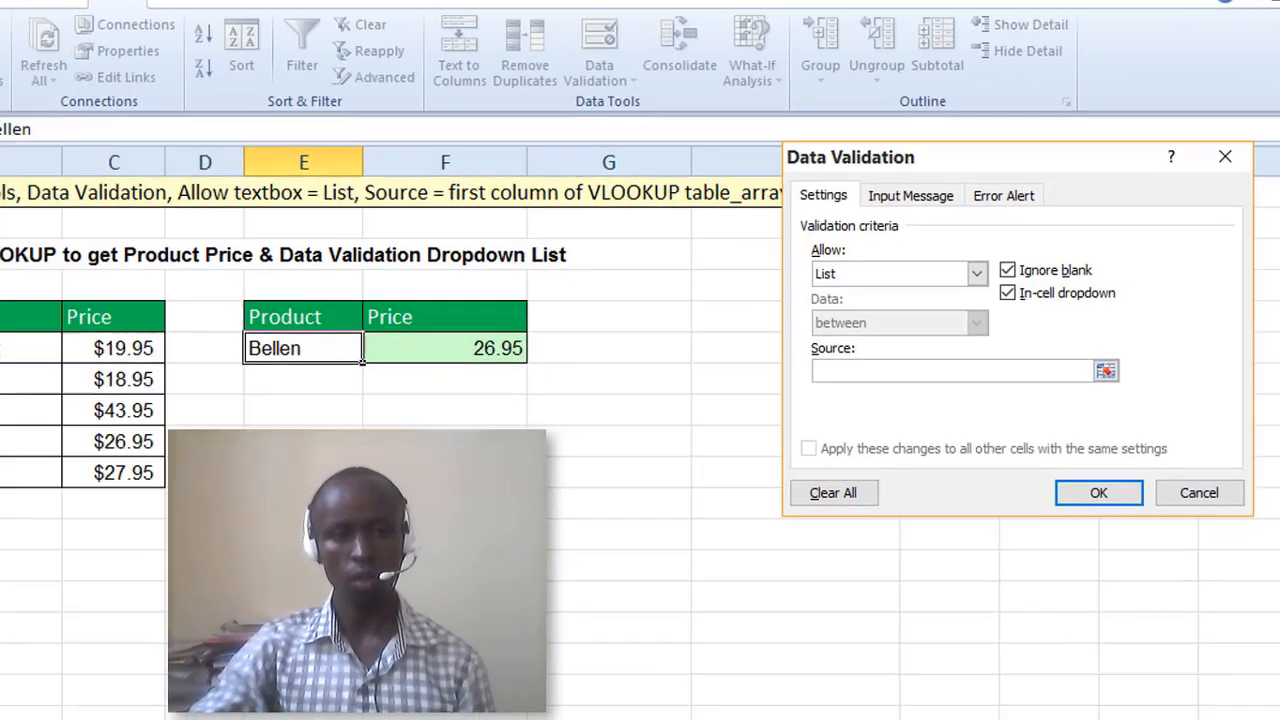
pyautogui.moveTo(101, 311); pyautogui.dragTo(117, 421)
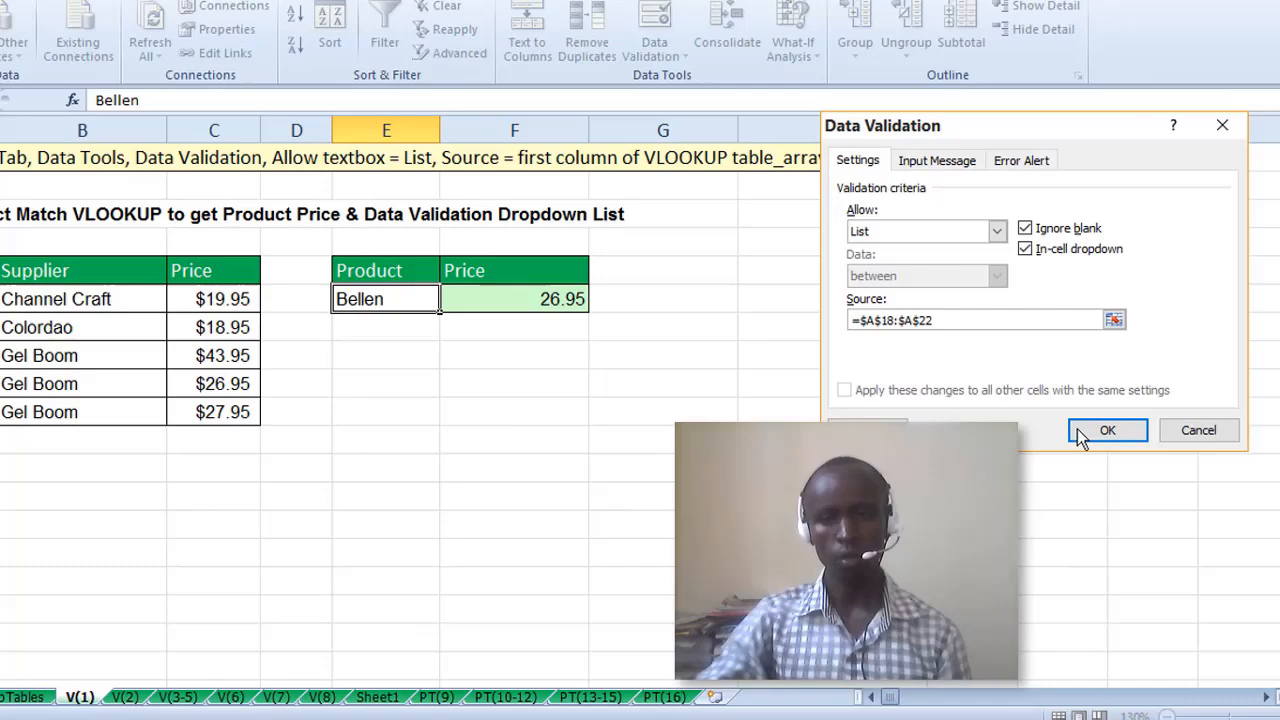
pyautogui.click(1080, 431)
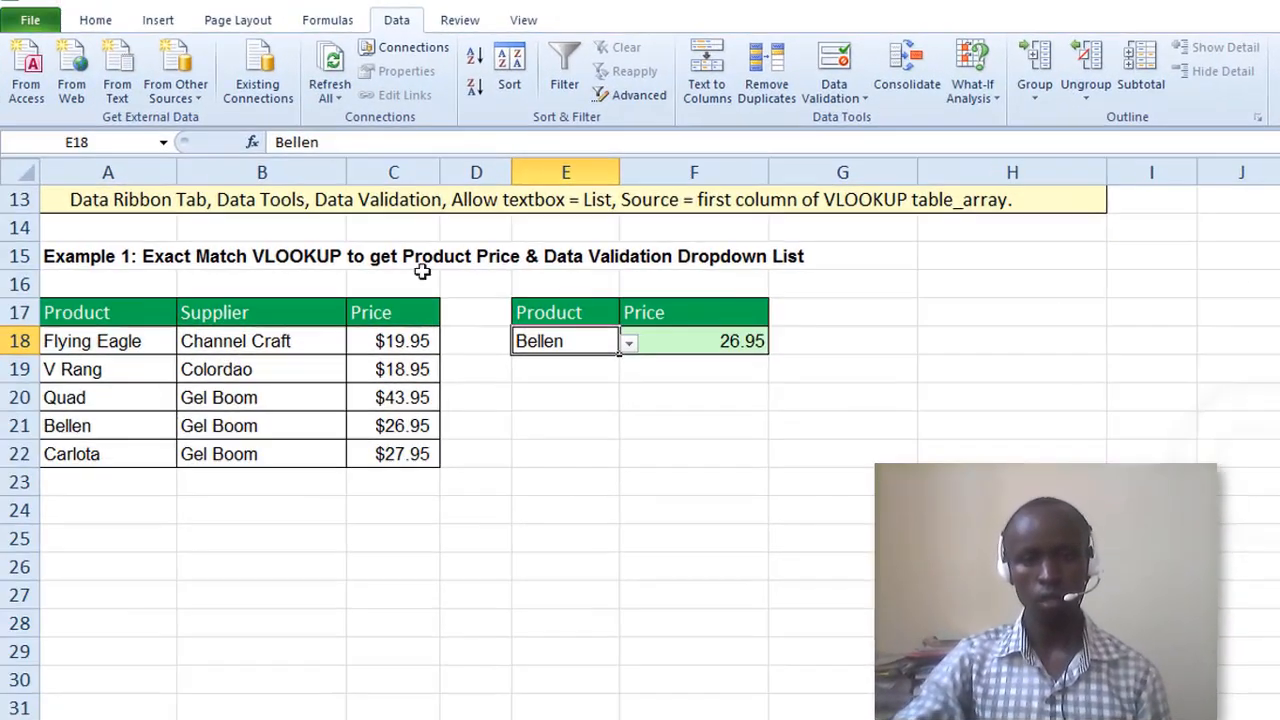
# Test the price lookup by choosing Flying Eagle and finally Quad from the product dropdown in E18.
pyautogui.click(696, 384)
pyautogui.click(565, 341)
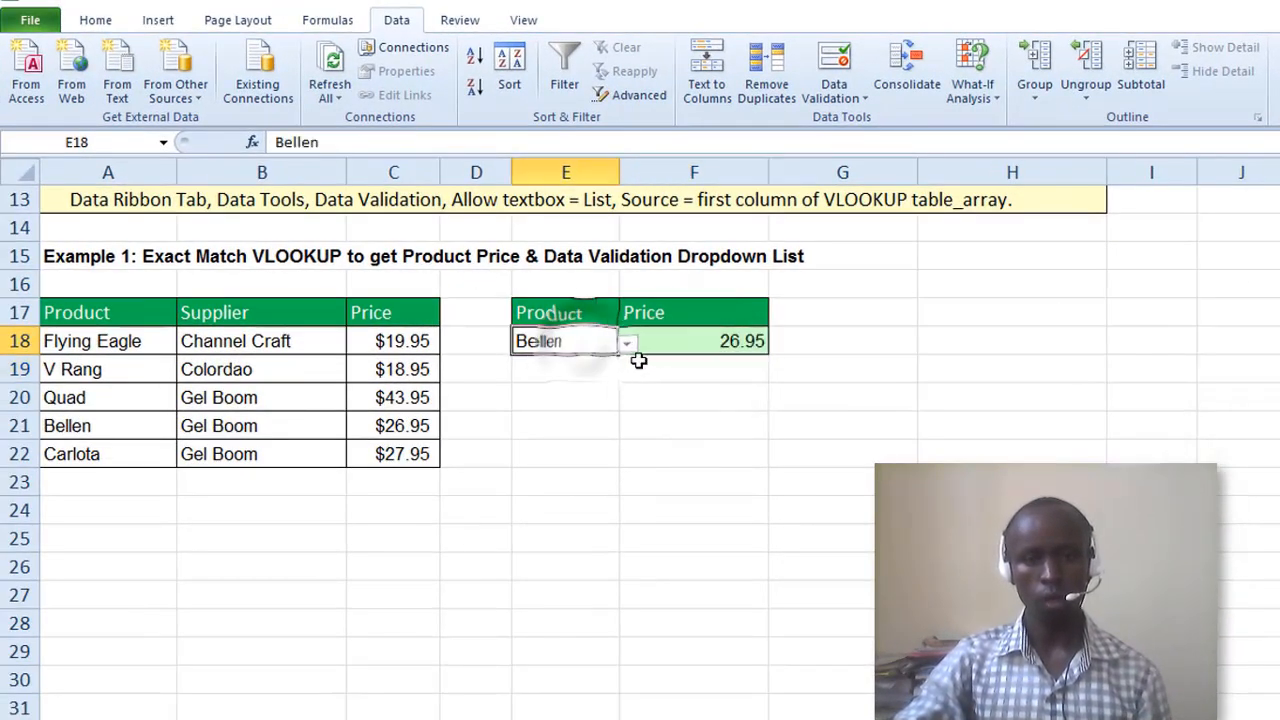
pyautogui.click(630, 344)
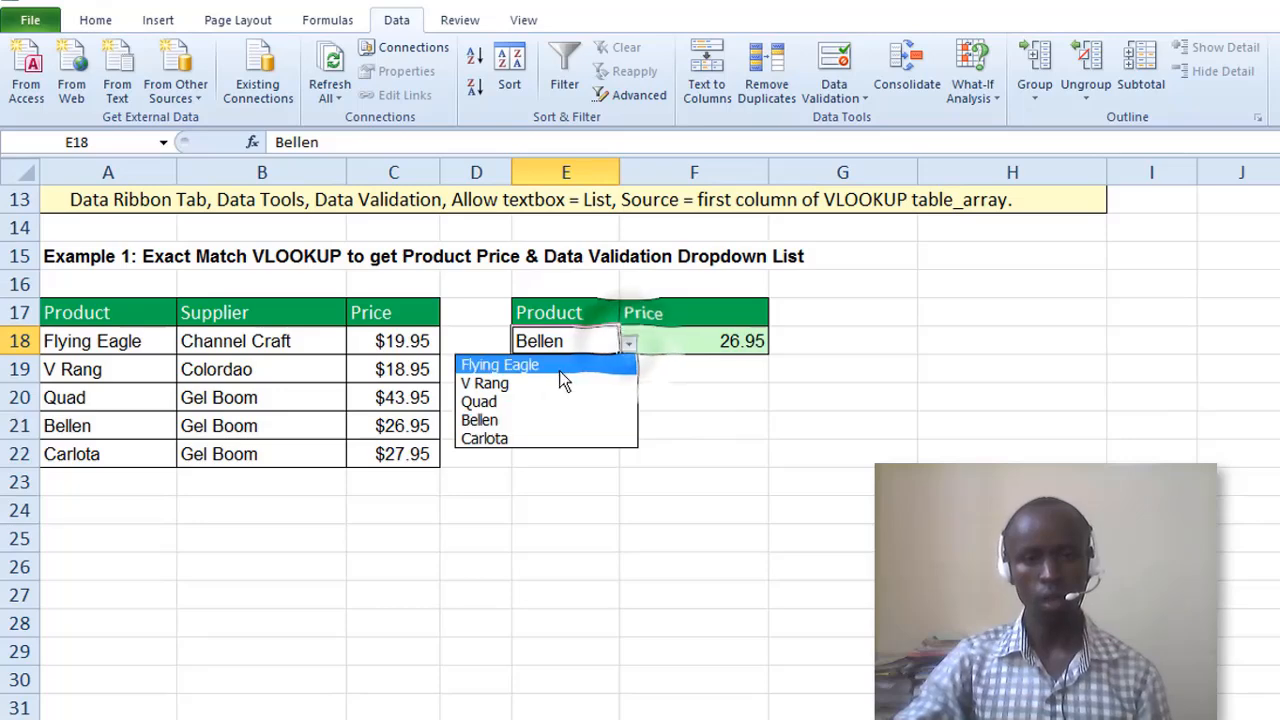
pyautogui.click(527, 368)
pyautogui.click(630, 342)
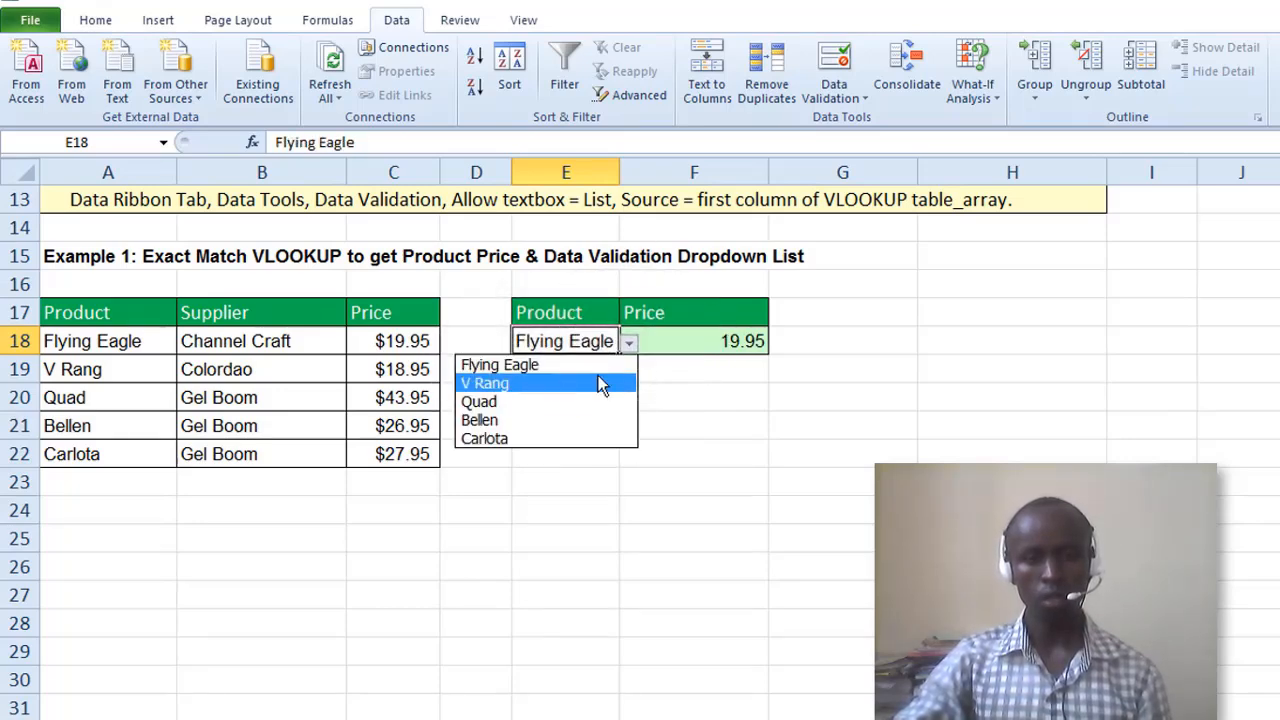
pyautogui.click(510, 401)
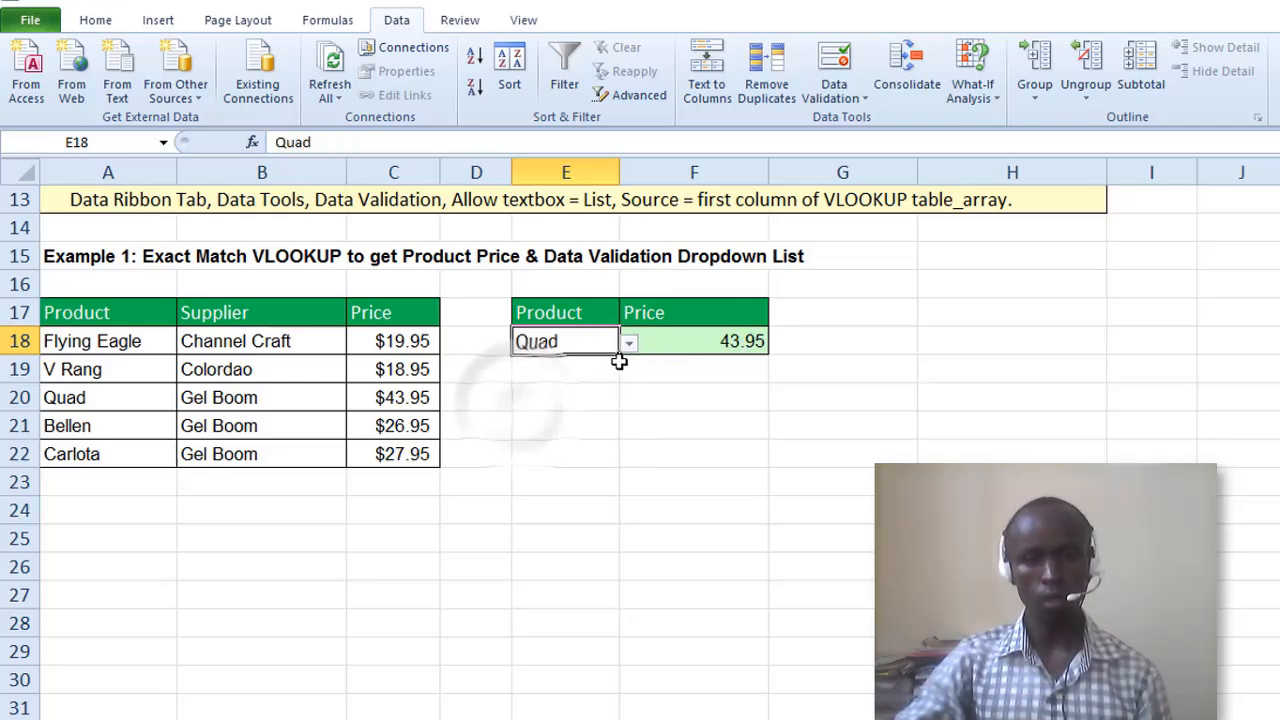
pyautogui.click(629, 342)
pyautogui.click(569, 399)
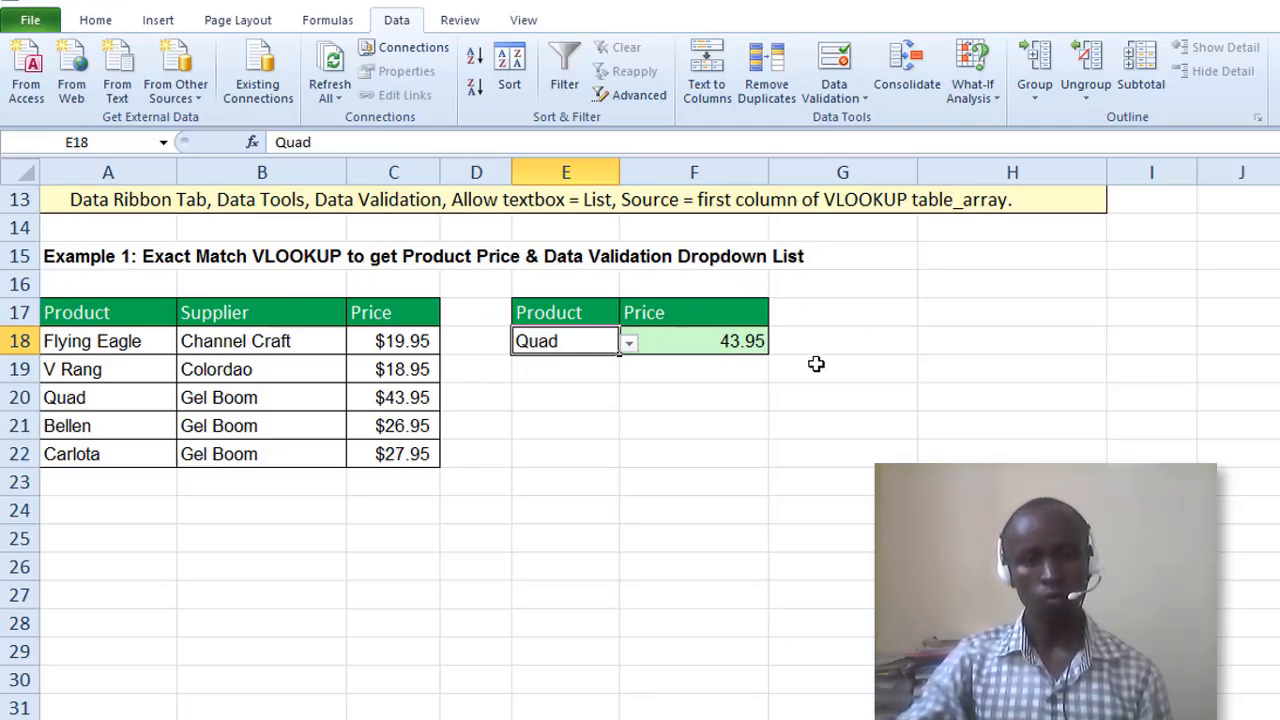
pyautogui.click(648, 372)
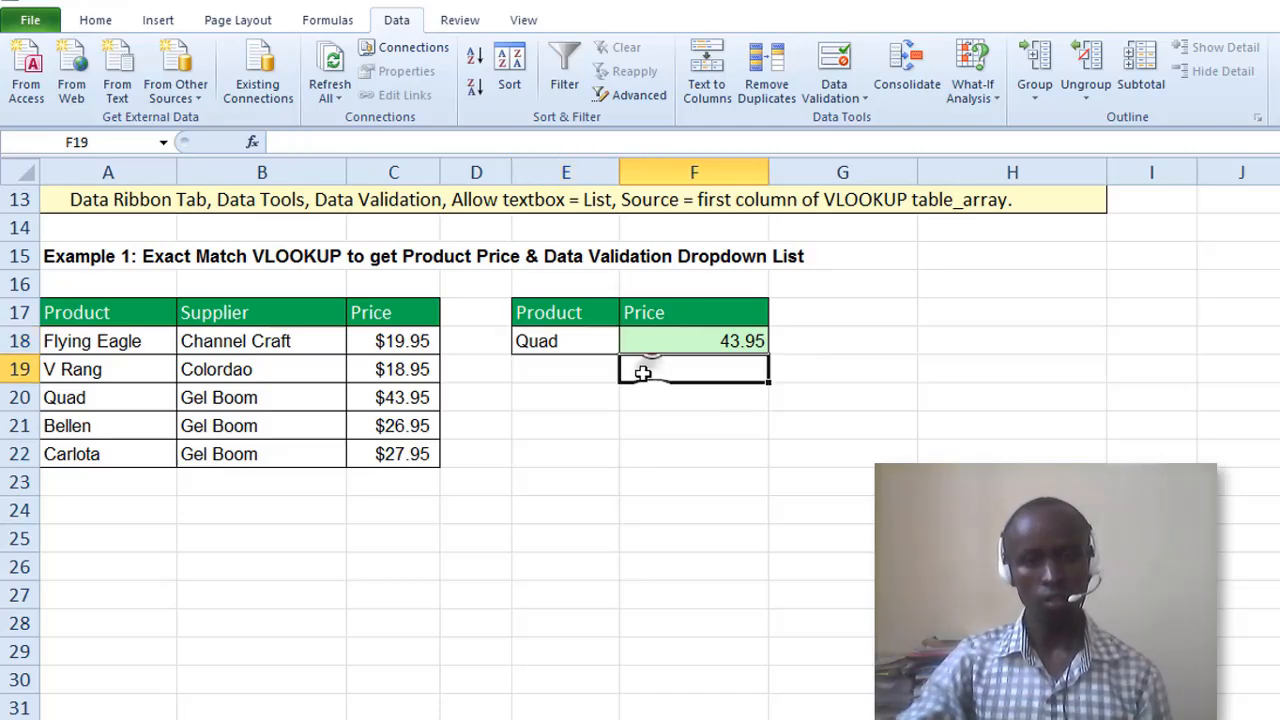
# Switch to the Example 2 invoice worksheet and look over the boomerang price list and the invoice's Price Each cells.
pyautogui.scroll(1, 684, 441)
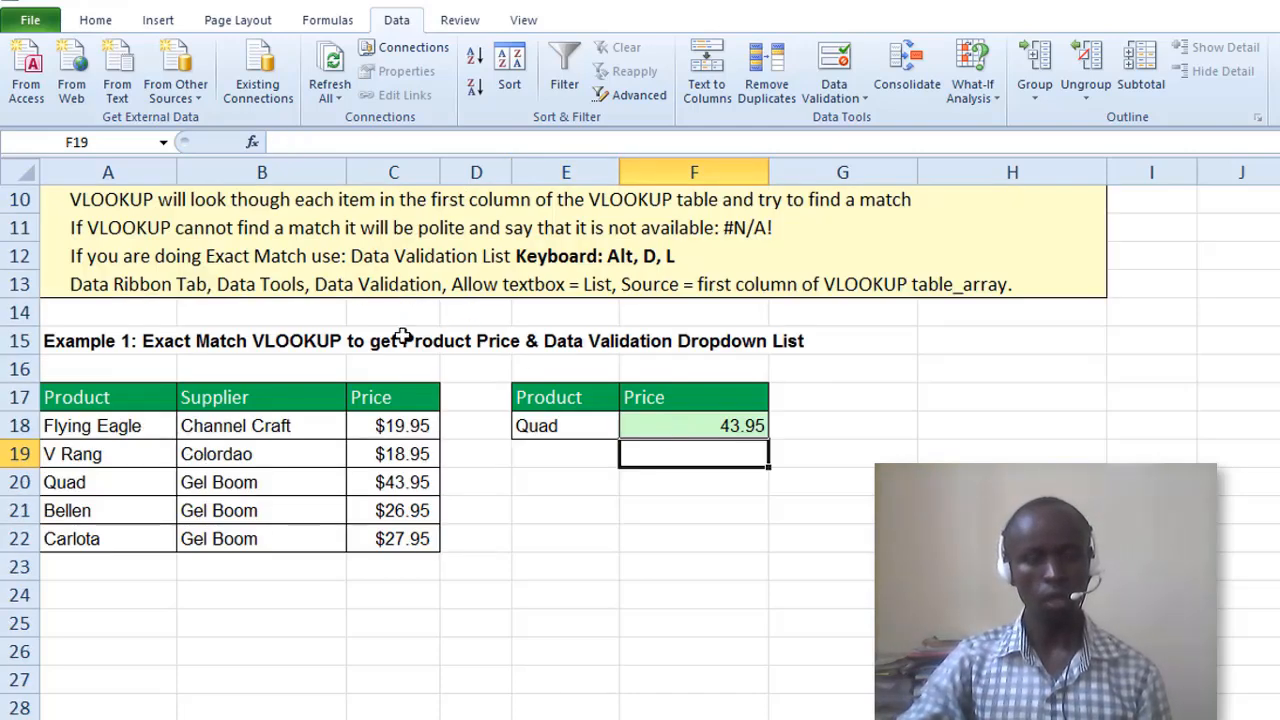
pyautogui.scroll(-3, 507, 472)
pyautogui.click(302, 718)
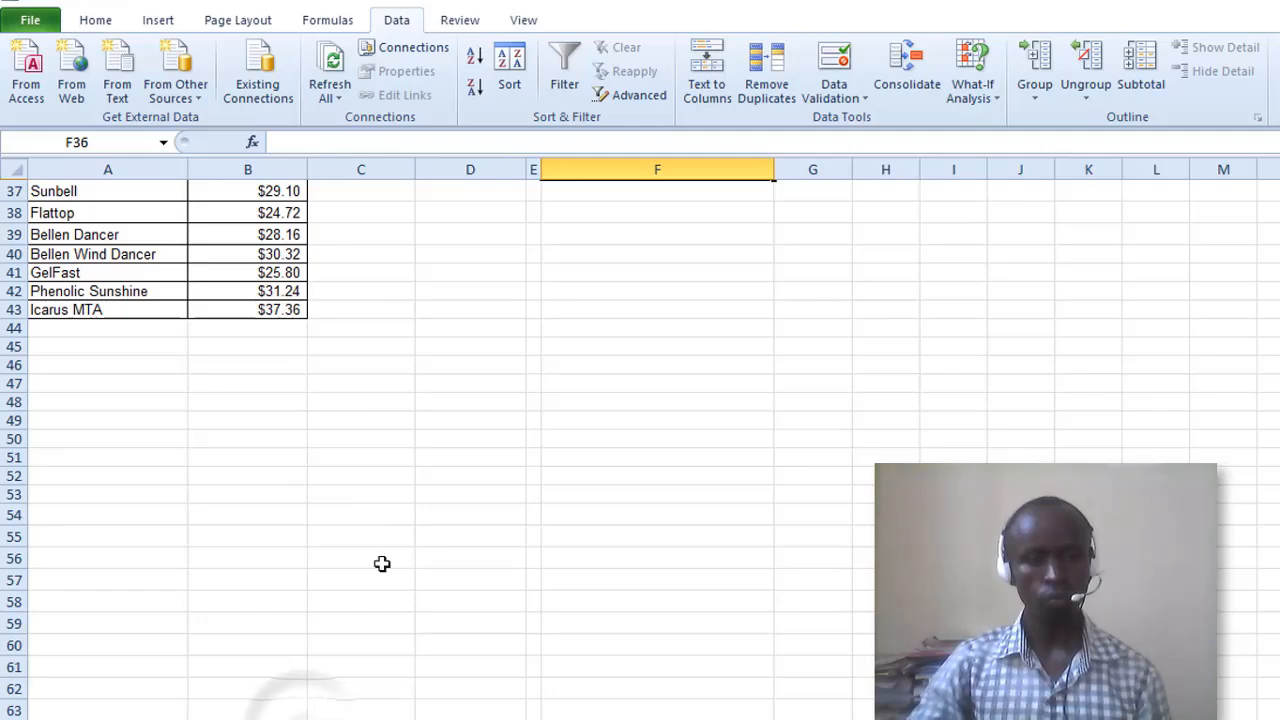
pyautogui.scroll(6, 400, 550)
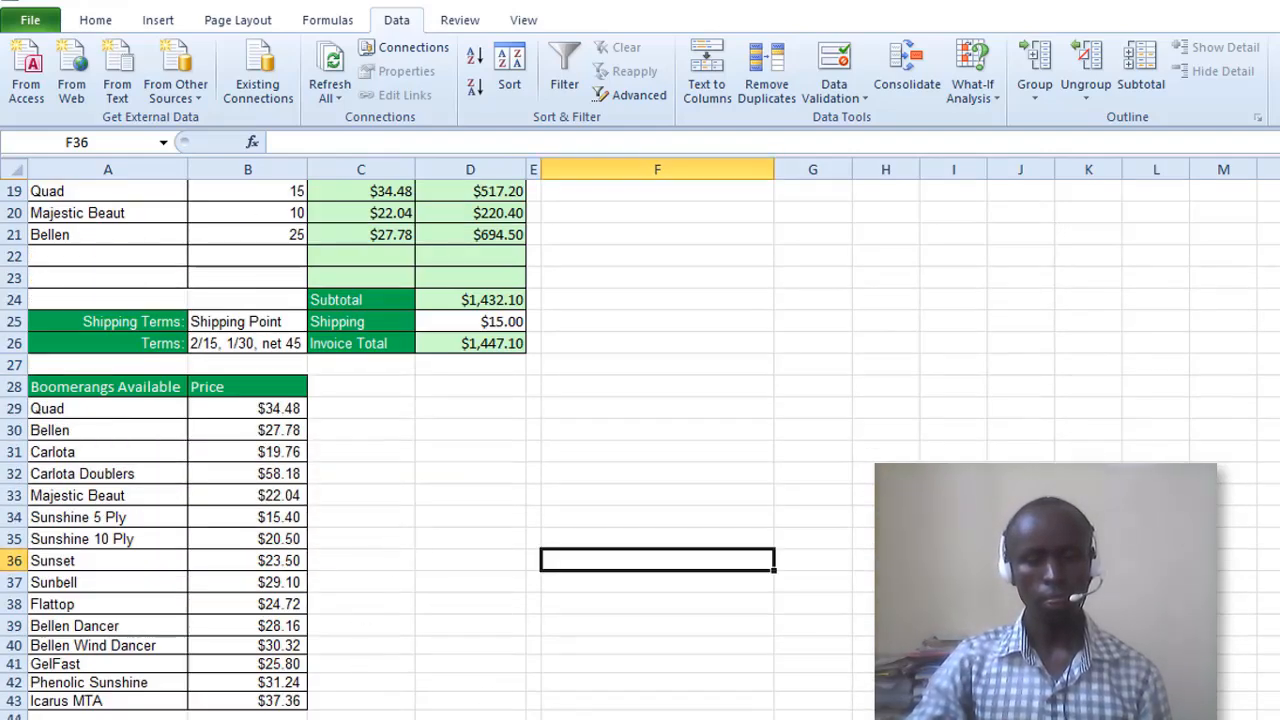
pyautogui.scroll(5, 626, 477)
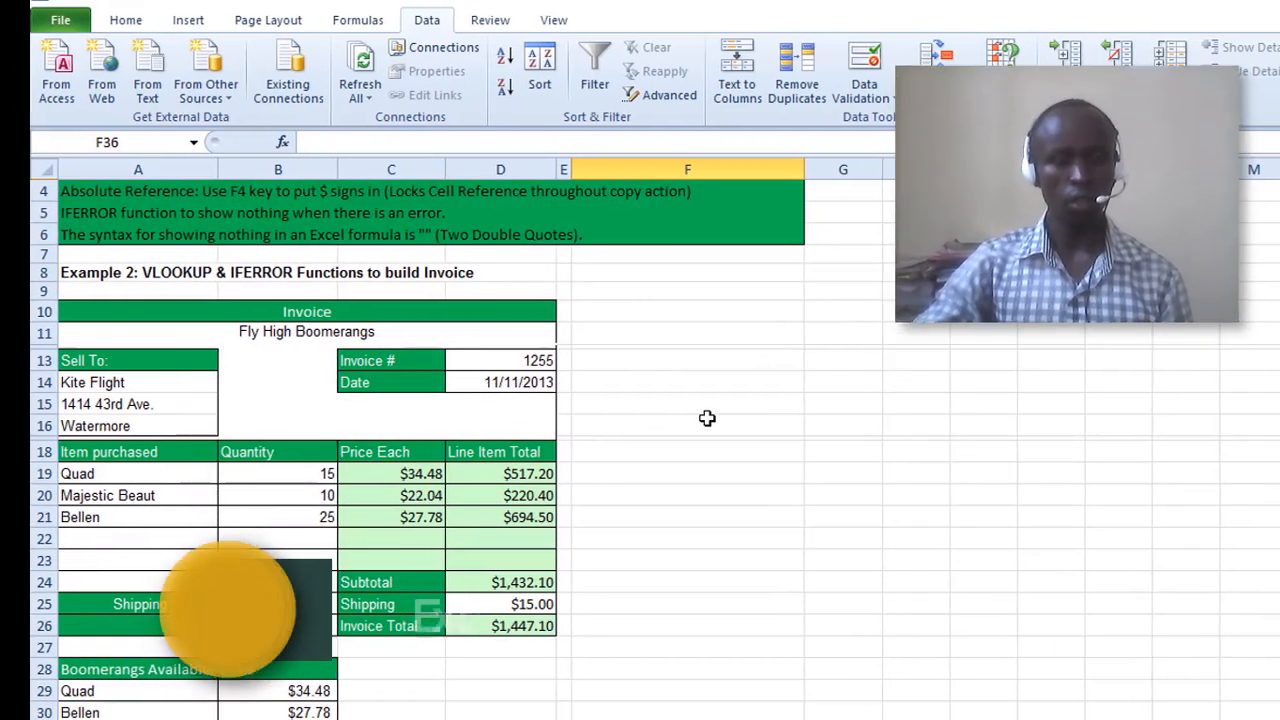
pyautogui.moveTo(382, 477); pyautogui.dragTo(400, 517)
pyautogui.click(737, 495)
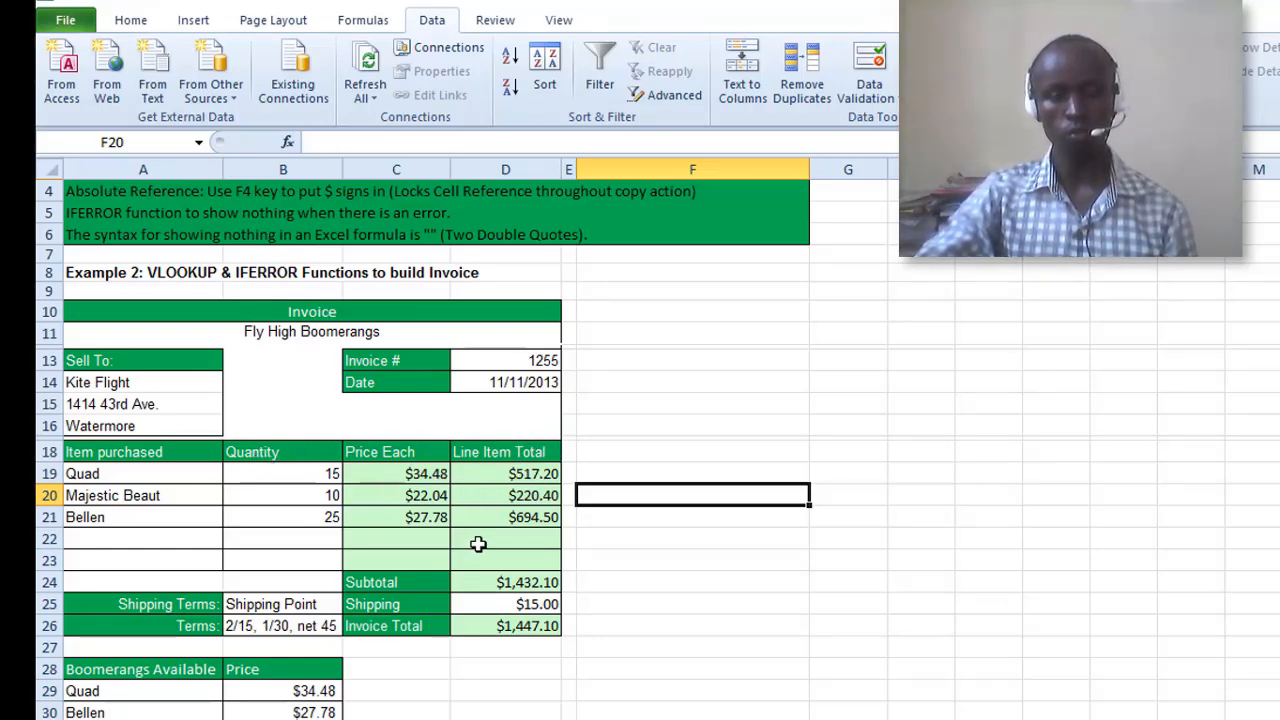
# Clear the Price Each formulas in C19:C21 and the Line Item Total cells D19:D22 of the invoice.
pyautogui.moveTo(410, 478); pyautogui.dragTo(415, 518)
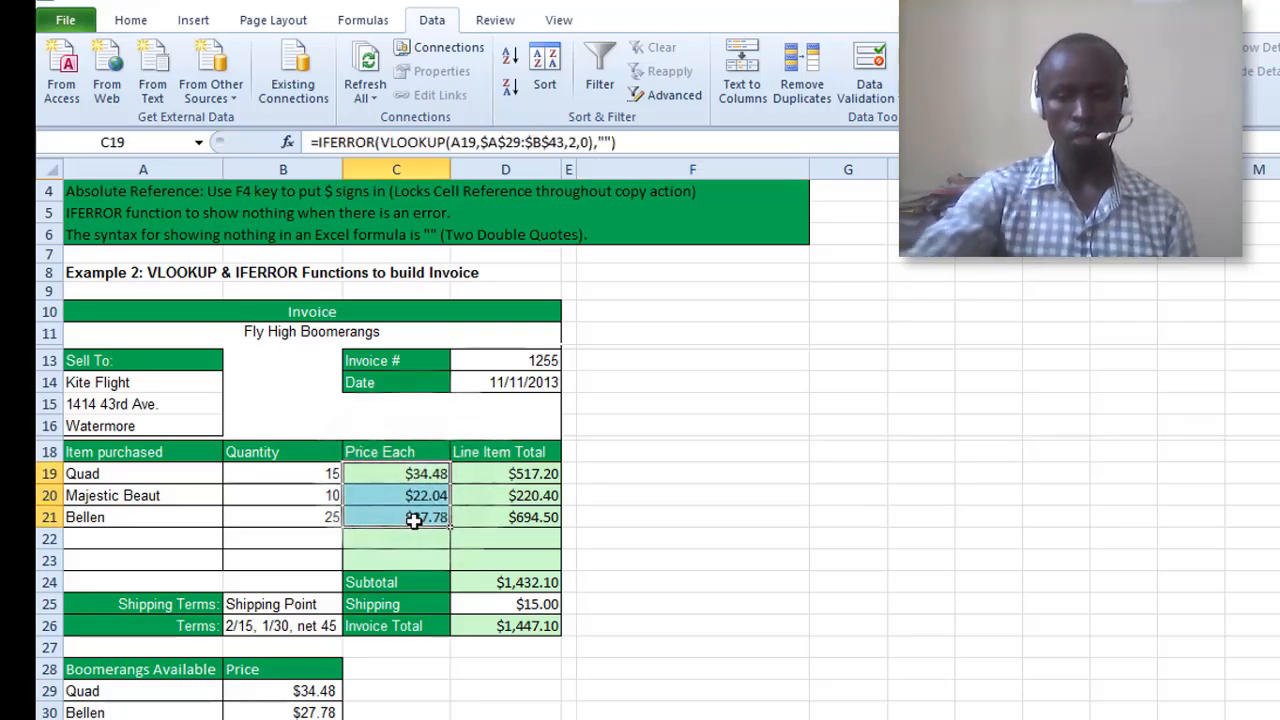
pyautogui.press('Delete')
pyautogui.moveTo(535, 475); pyautogui.dragTo(529, 527)
pyautogui.press('Delete')
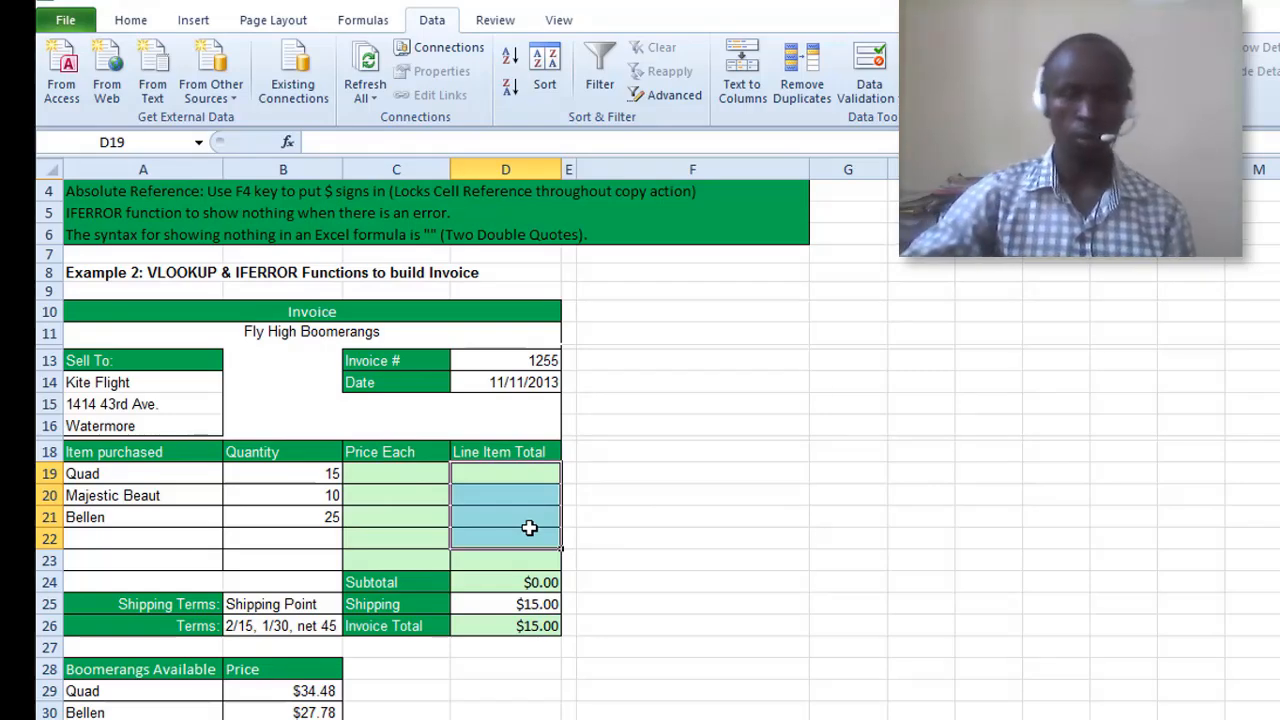
# Clear the Invoice Total formula in D26 and the Subtotal formula in D24.
pyautogui.click(525, 622)
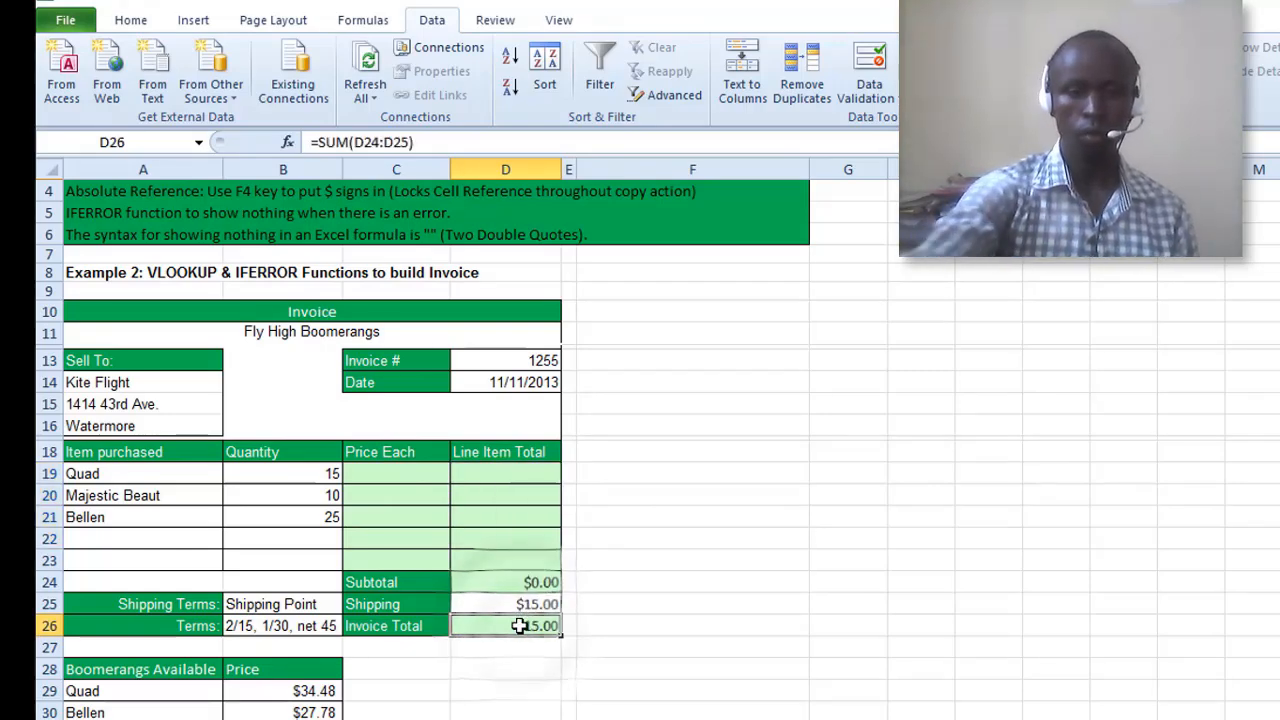
pyautogui.press('Delete')
pyautogui.click(513, 581)
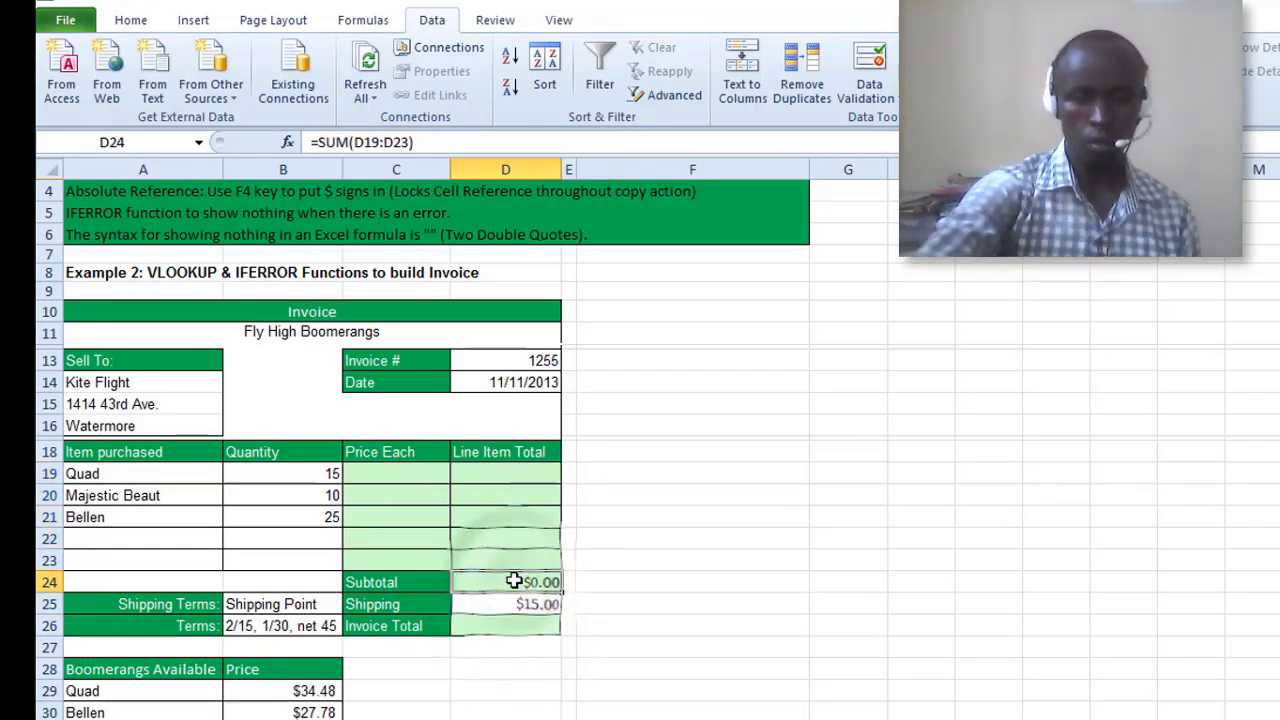
pyautogui.press('Delete')
pyautogui.click(509, 608)
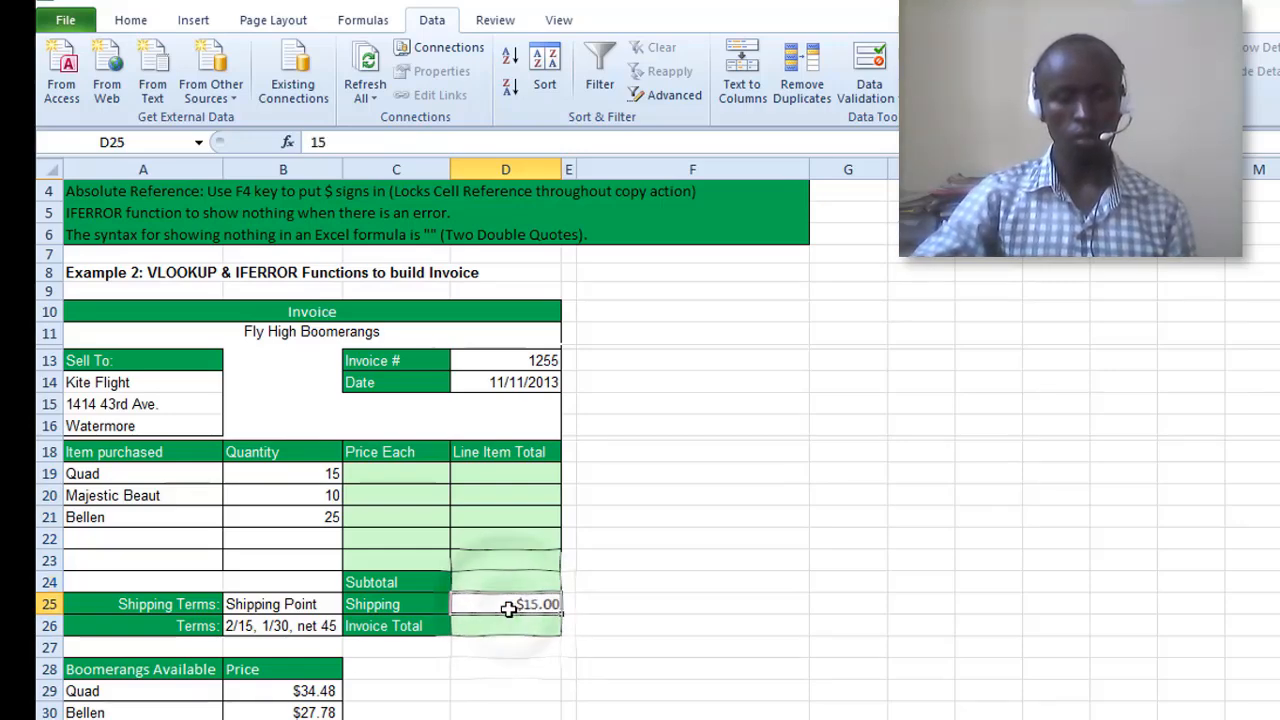
pyautogui.click(486, 622)
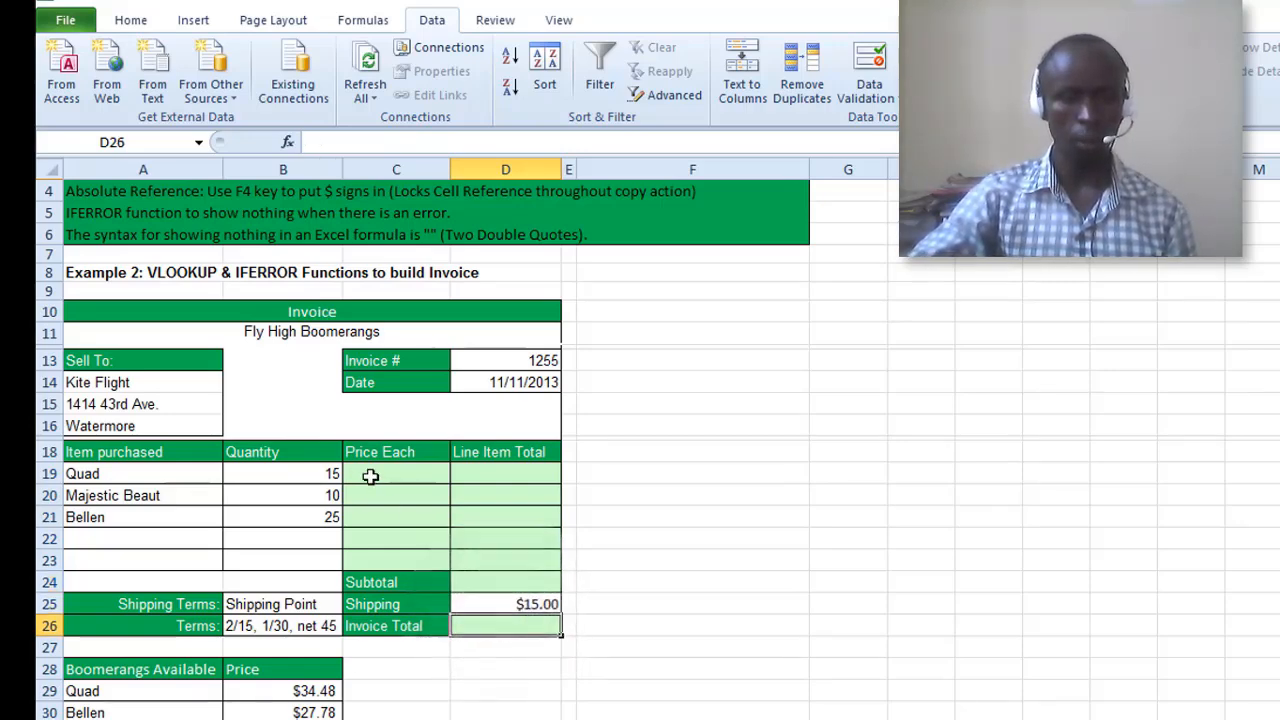
# Start a VLOOKUP formula in Price Each cell C19 with A19 as the lookup value.
pyautogui.click(405, 475)
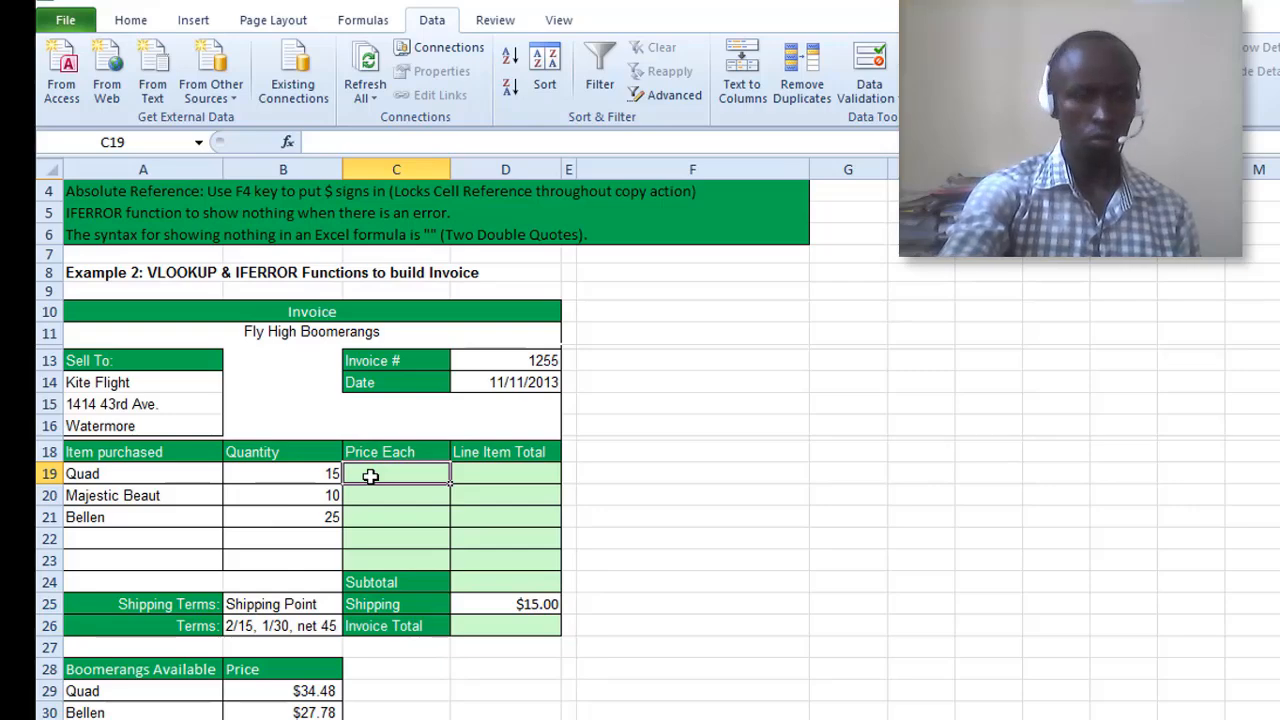
pyautogui.write('=')
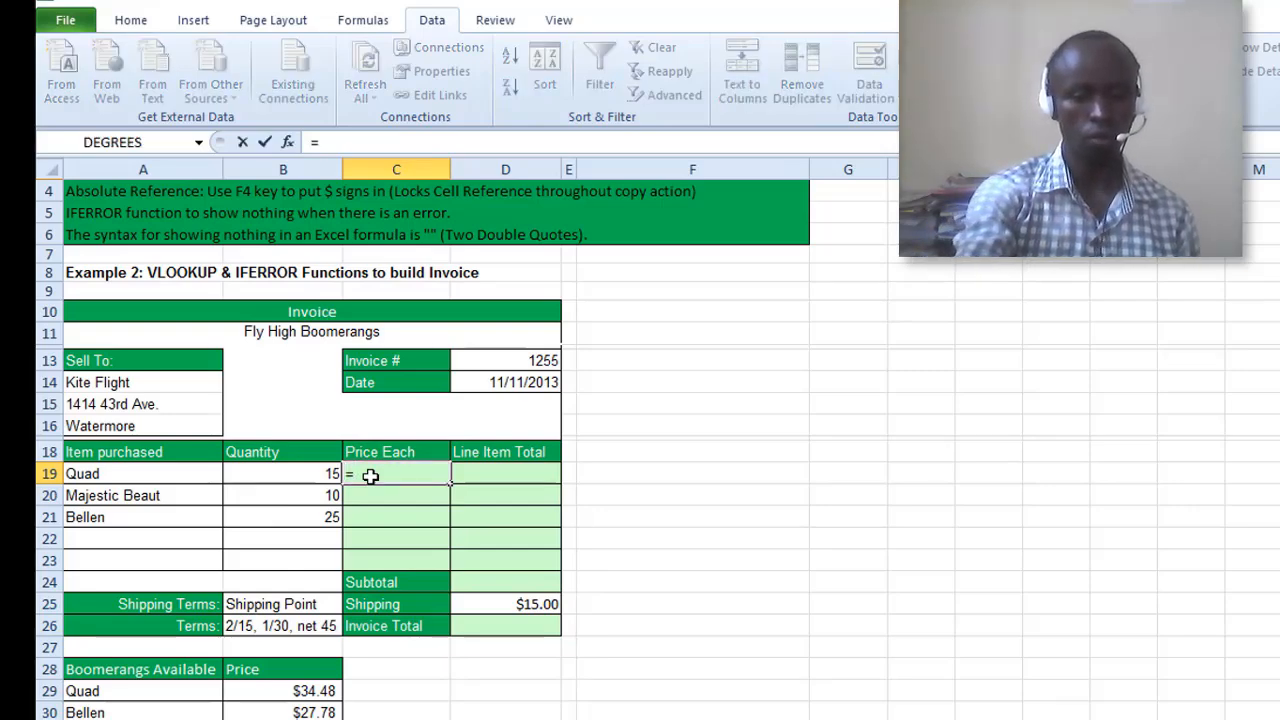
pyautogui.write('vl')
pyautogui.press('Tab')
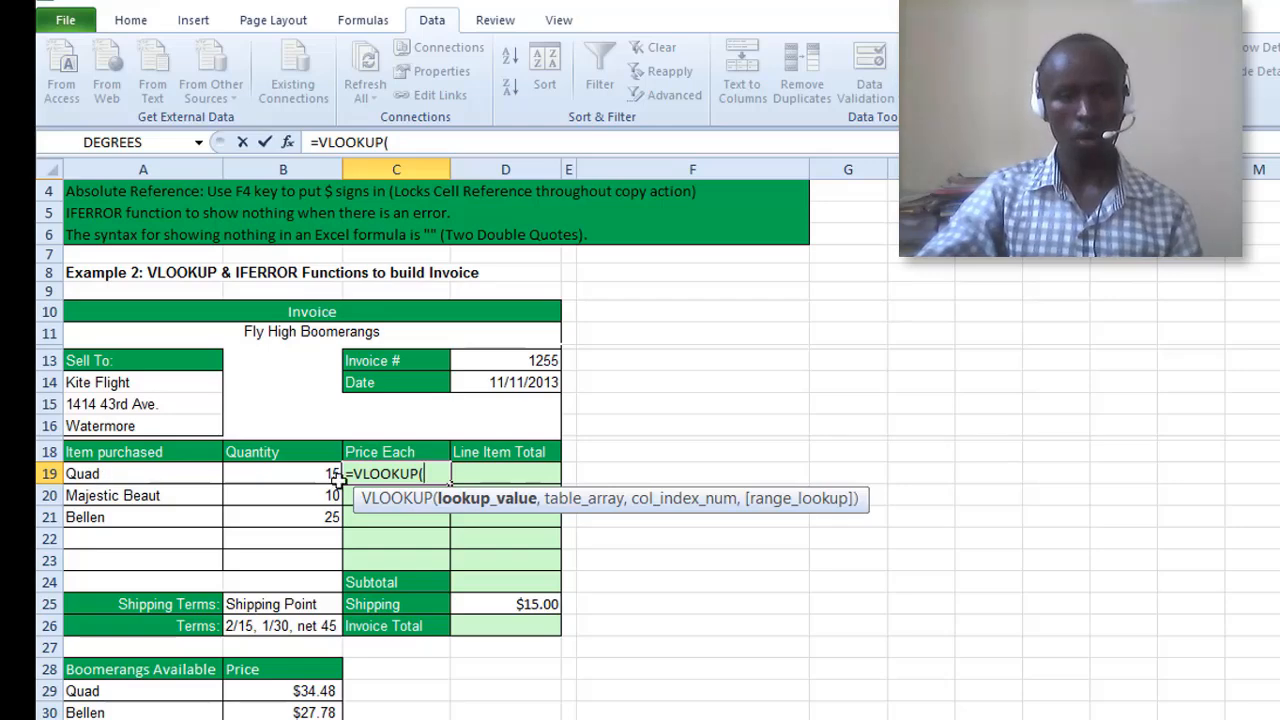
pyautogui.click(125, 473)
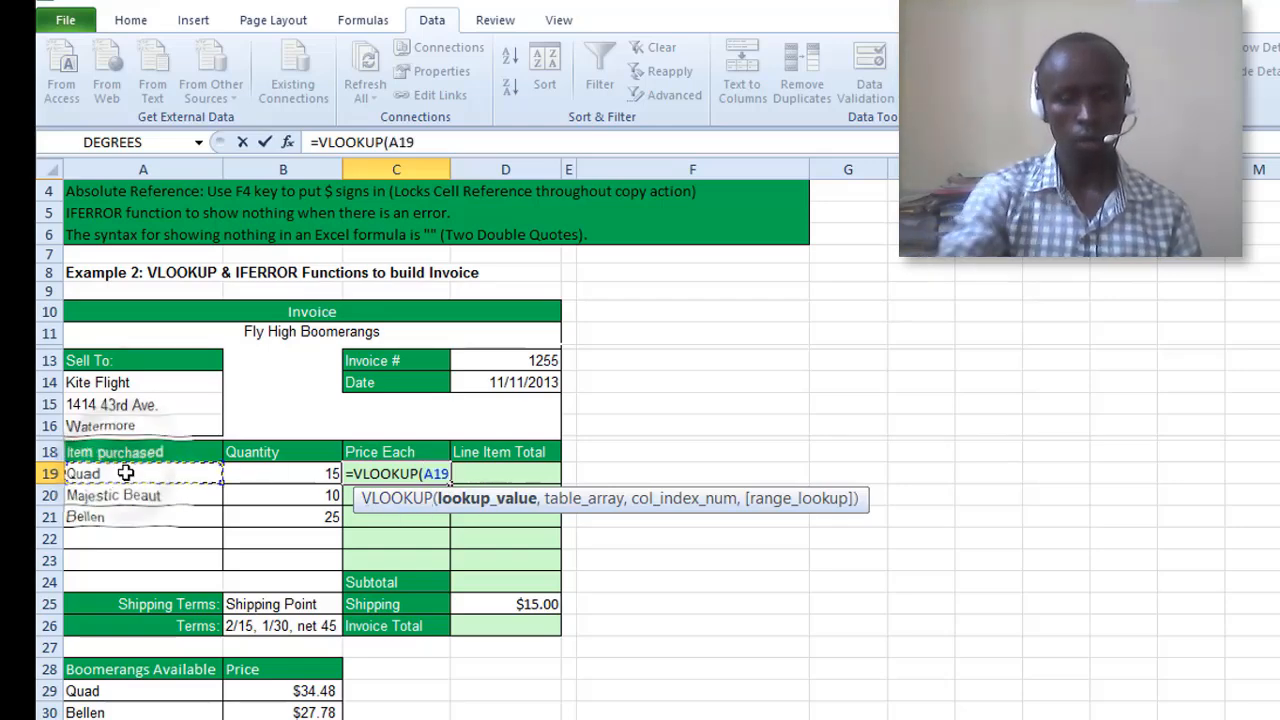
pyautogui.write(',')
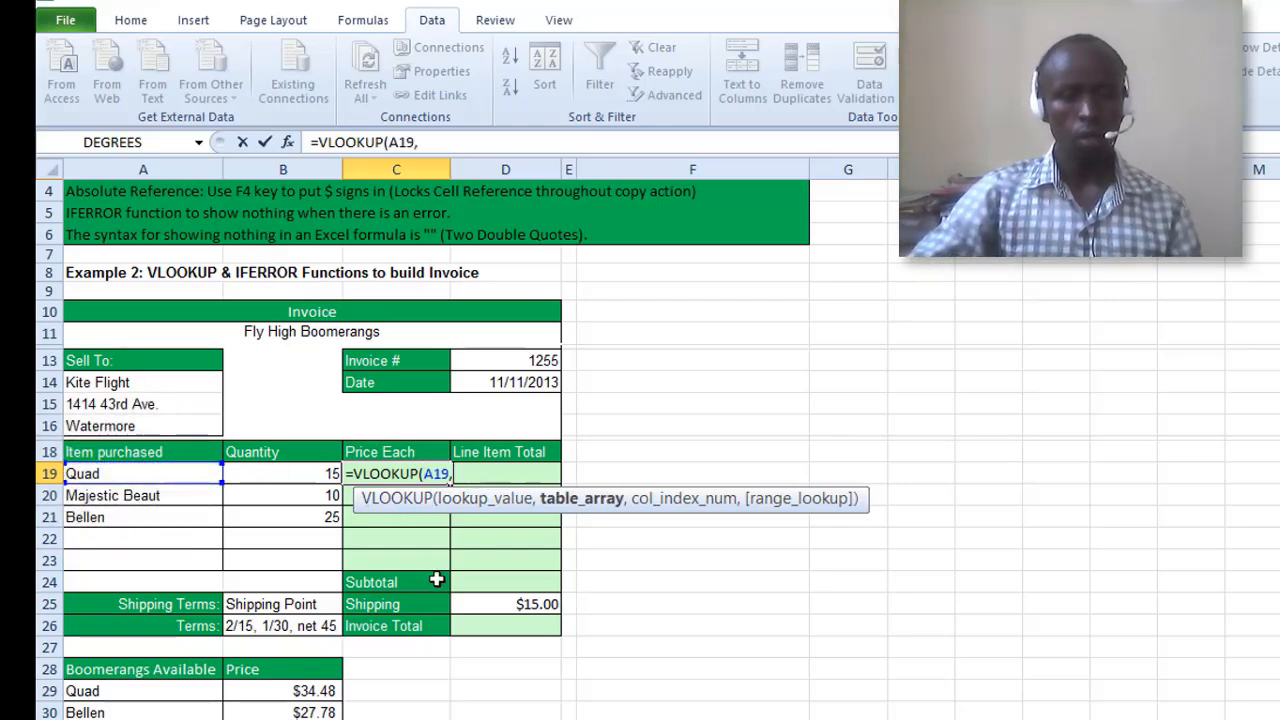
# Use the boomerang price list A29:B43 as the table array of the VLOOKUP formula in C19.
pyautogui.scroll(-6, 370, 655)
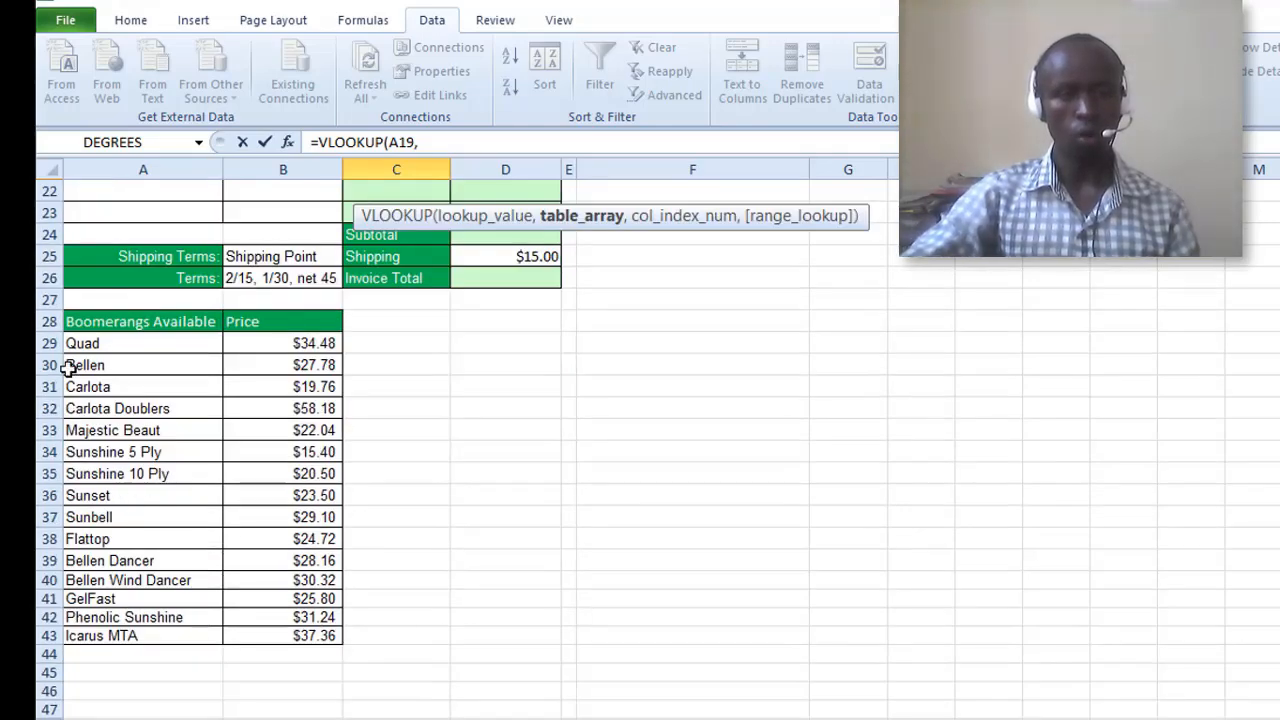
pyautogui.moveTo(82, 342); pyautogui.dragTo(305, 636)
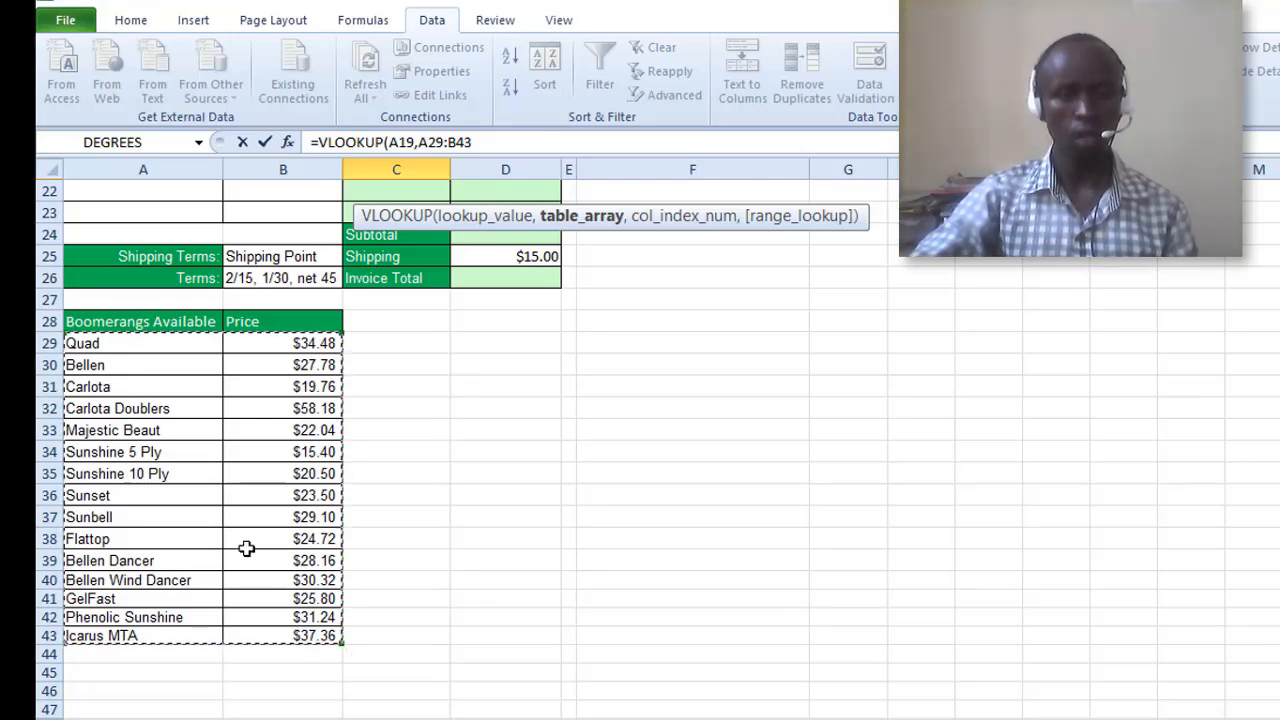
pyautogui.scroll(4, 320, 485)
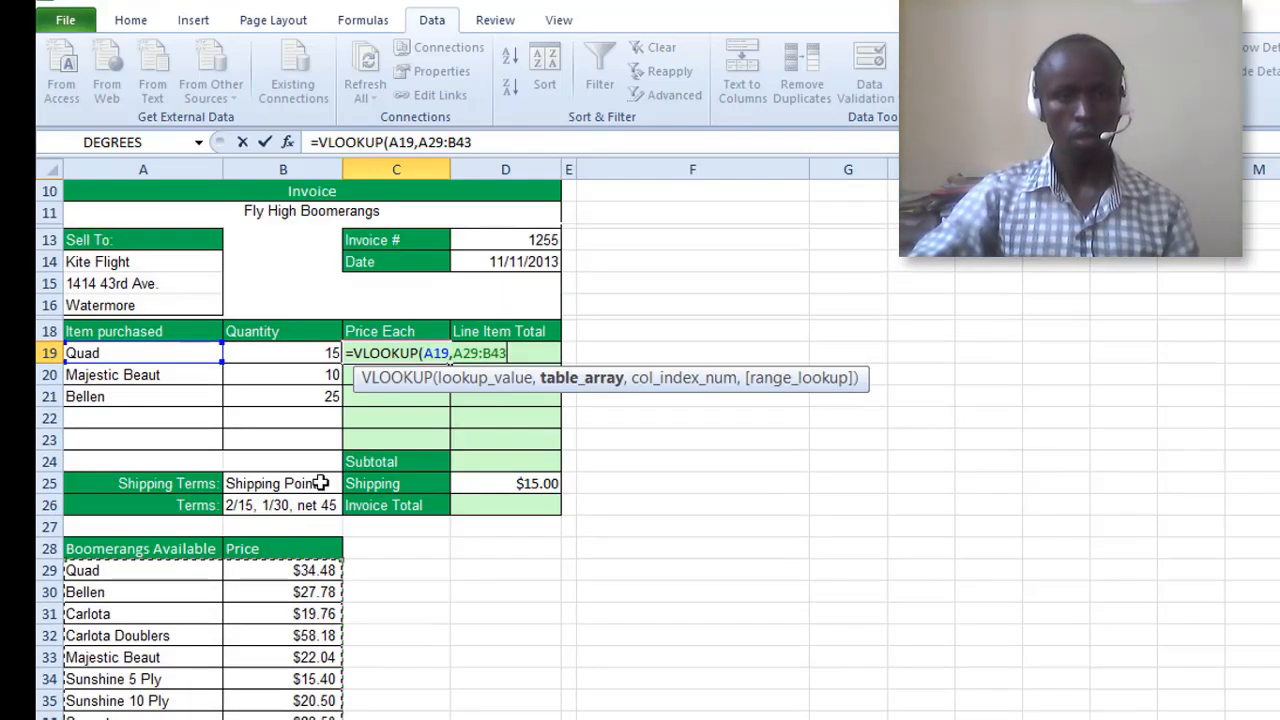
pyautogui.write(',')
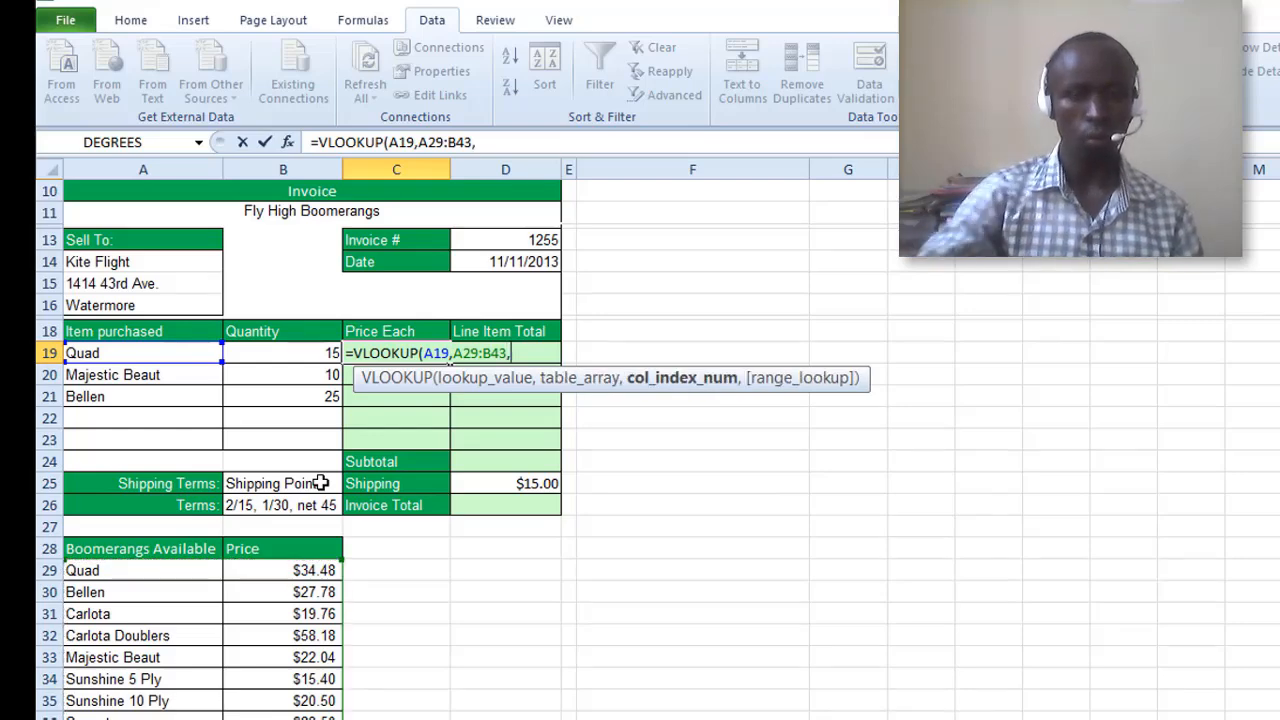
# Finish the VLOOKUP formula in C19 with column index 2 and 0 for an exact match.
pyautogui.scroll(-4, 303, 668)
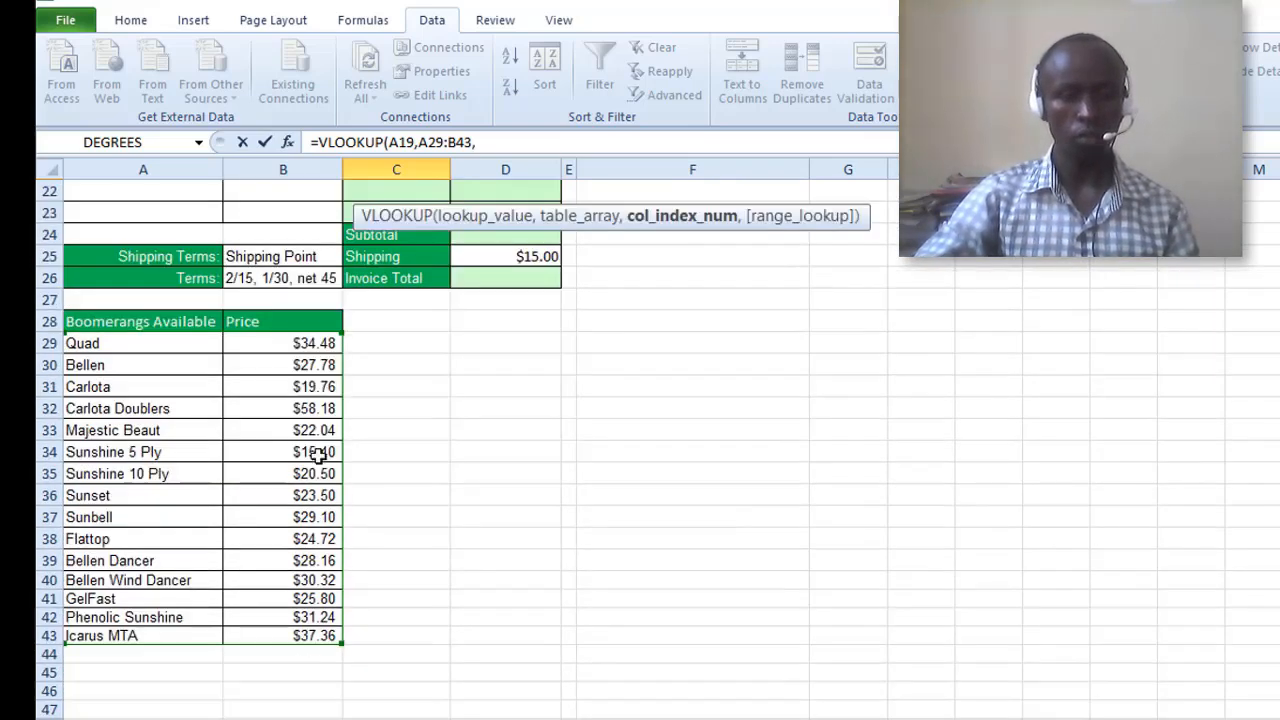
pyautogui.scroll(3, 318, 515)
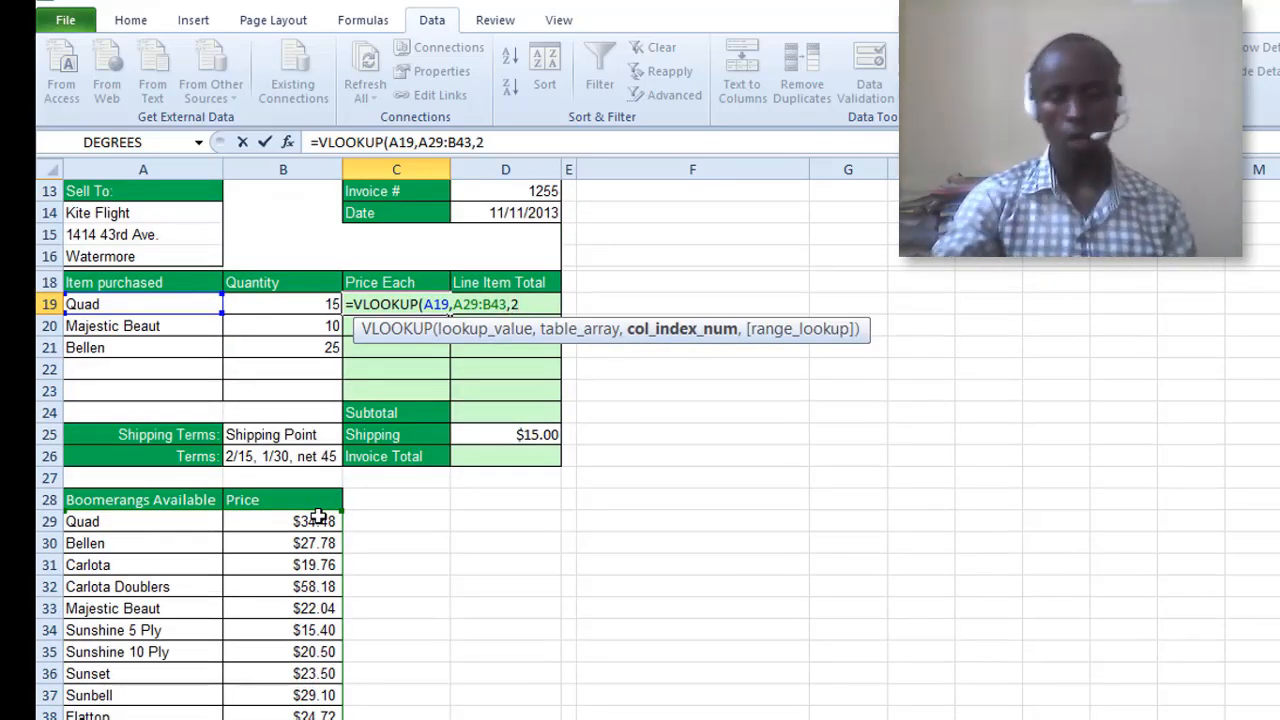
pyautogui.write(',')
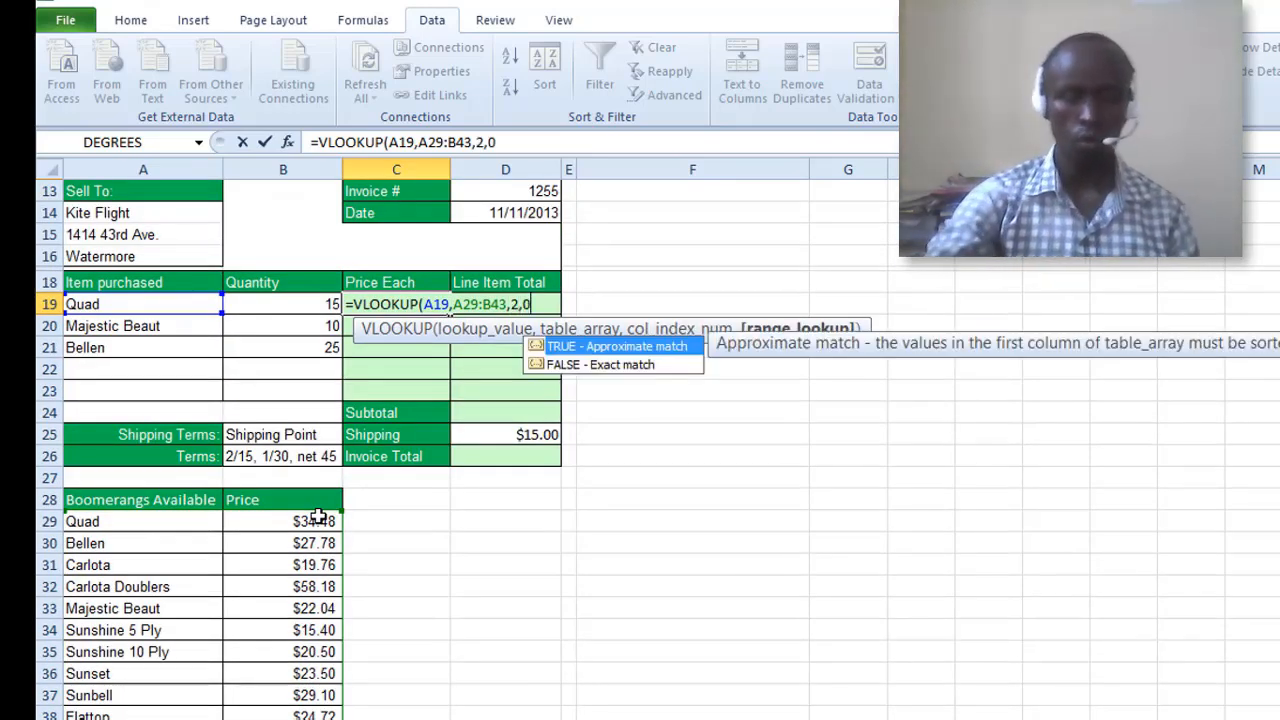
pyautogui.write('0)')
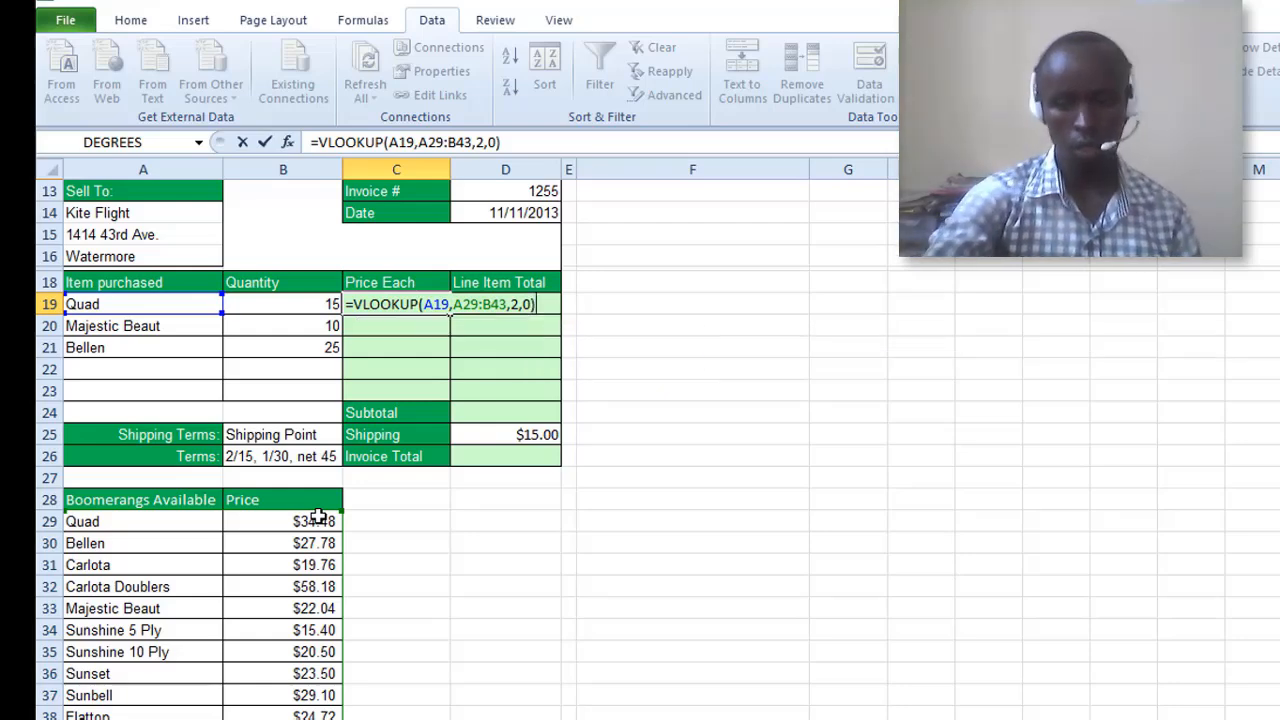
pyautogui.press('Return')
# Fill the Price Each formula with its relative table range from C19 down to C21 and check C21's formula.
pyautogui.click(435, 302)
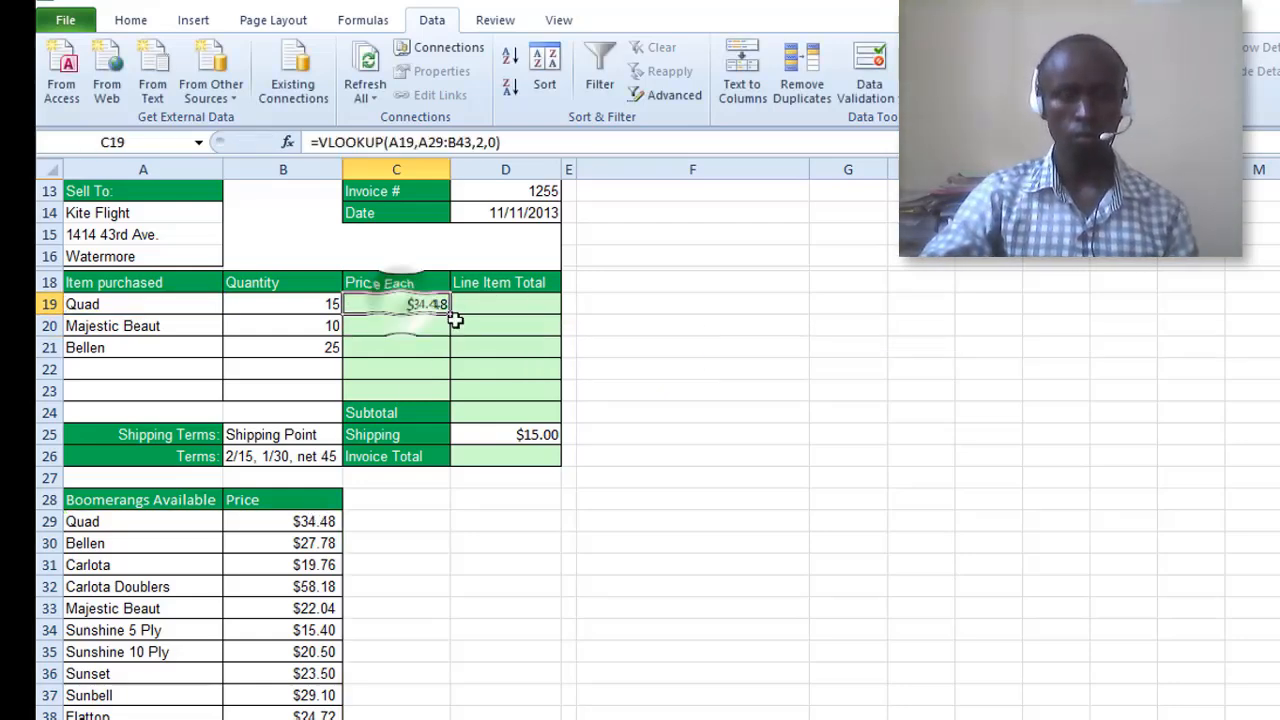
pyautogui.moveTo(449, 312); pyautogui.dragTo(445, 353)
pyautogui.click(396, 346)
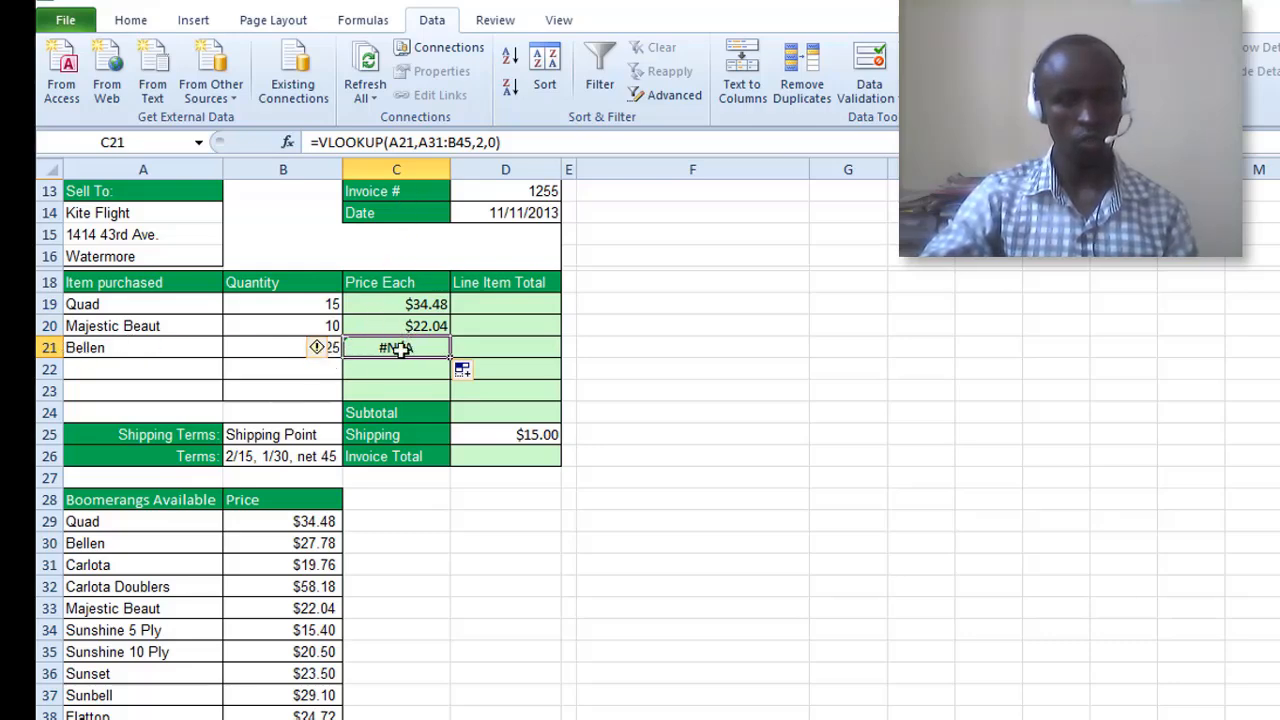
# Compare the table range in C19's formula with the boomerang price list below the invoice.
pyautogui.click(408, 300)
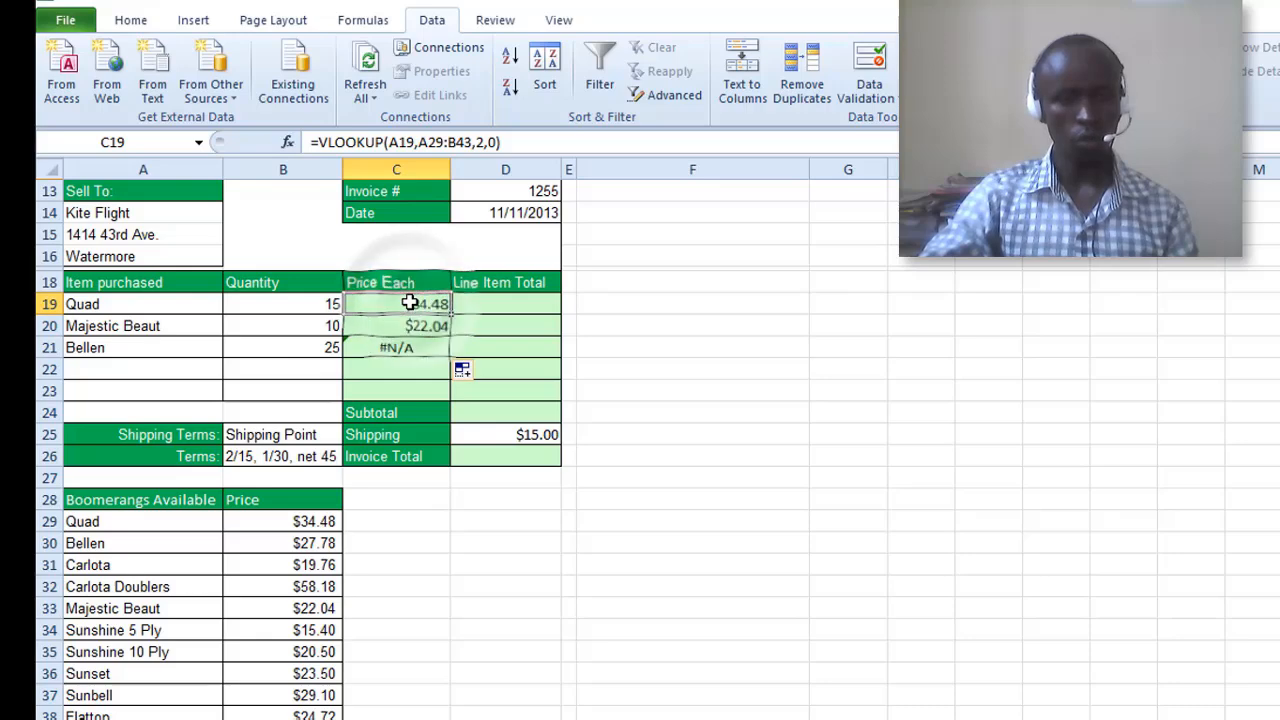
pyautogui.scroll(-3, 397, 569)
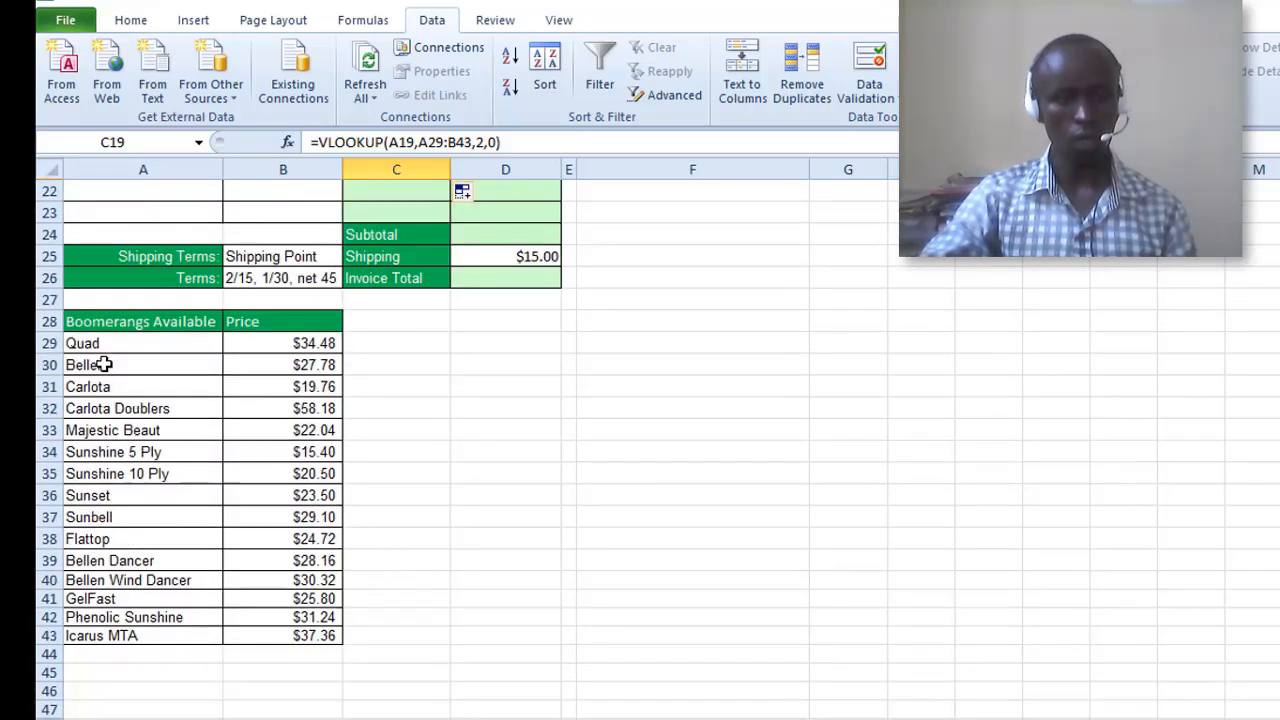
pyautogui.scroll(4, 315, 437)
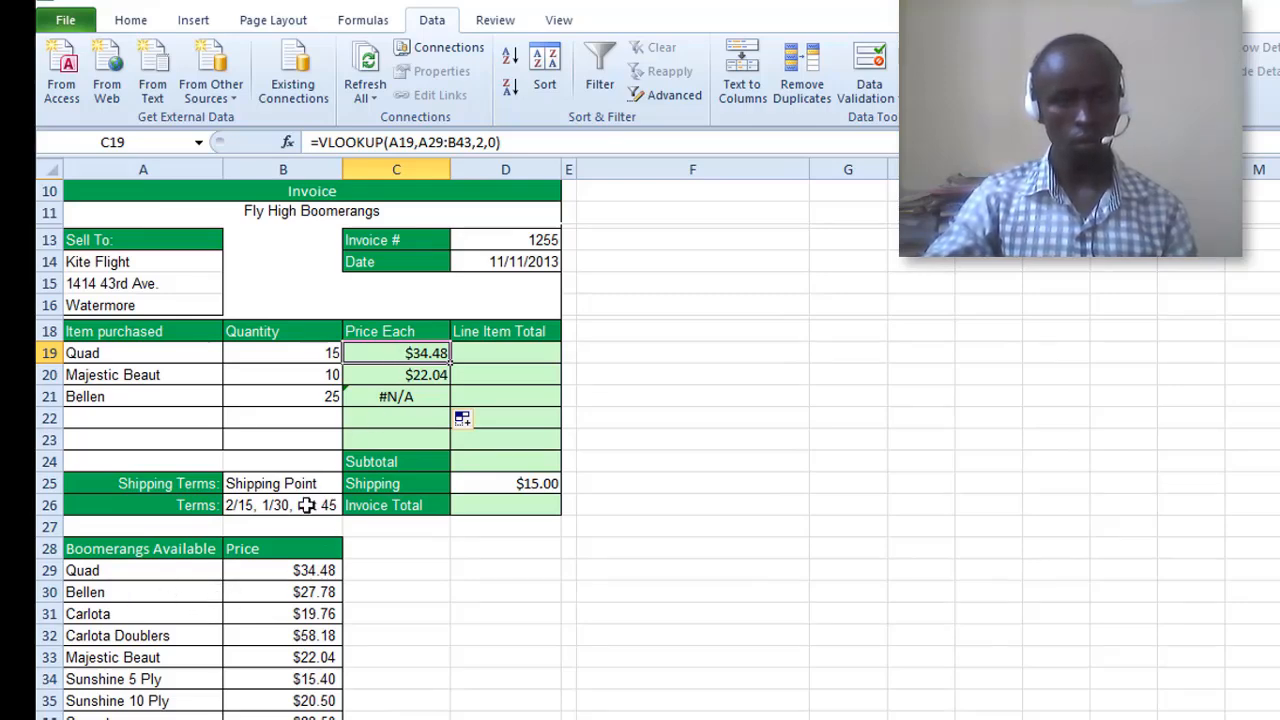
pyautogui.click(406, 353)
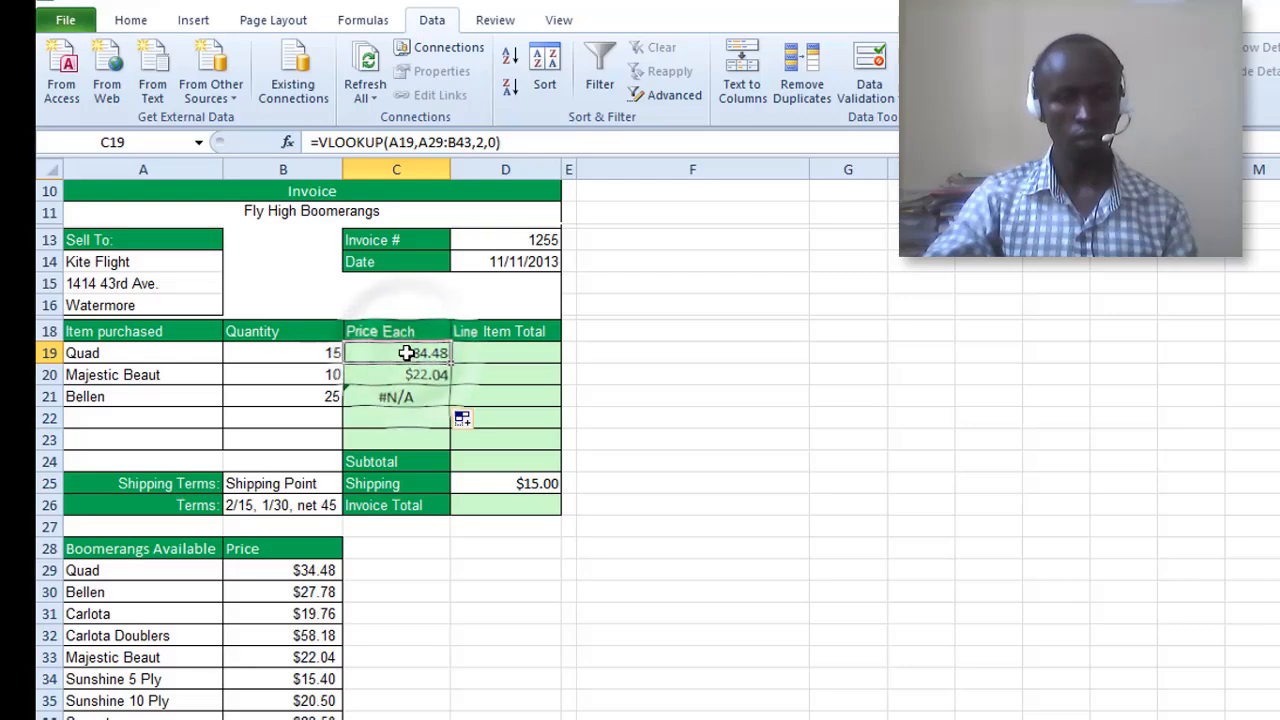
pyautogui.click(420, 353)
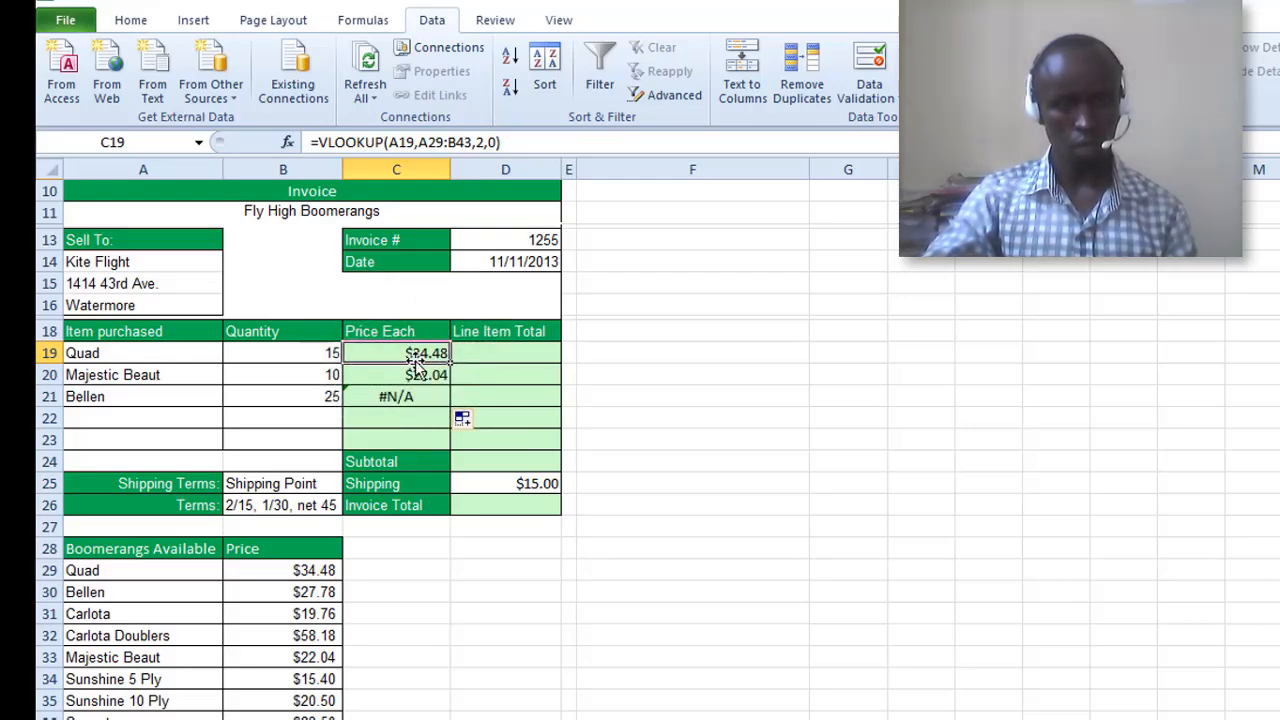
pyautogui.click(405, 352)
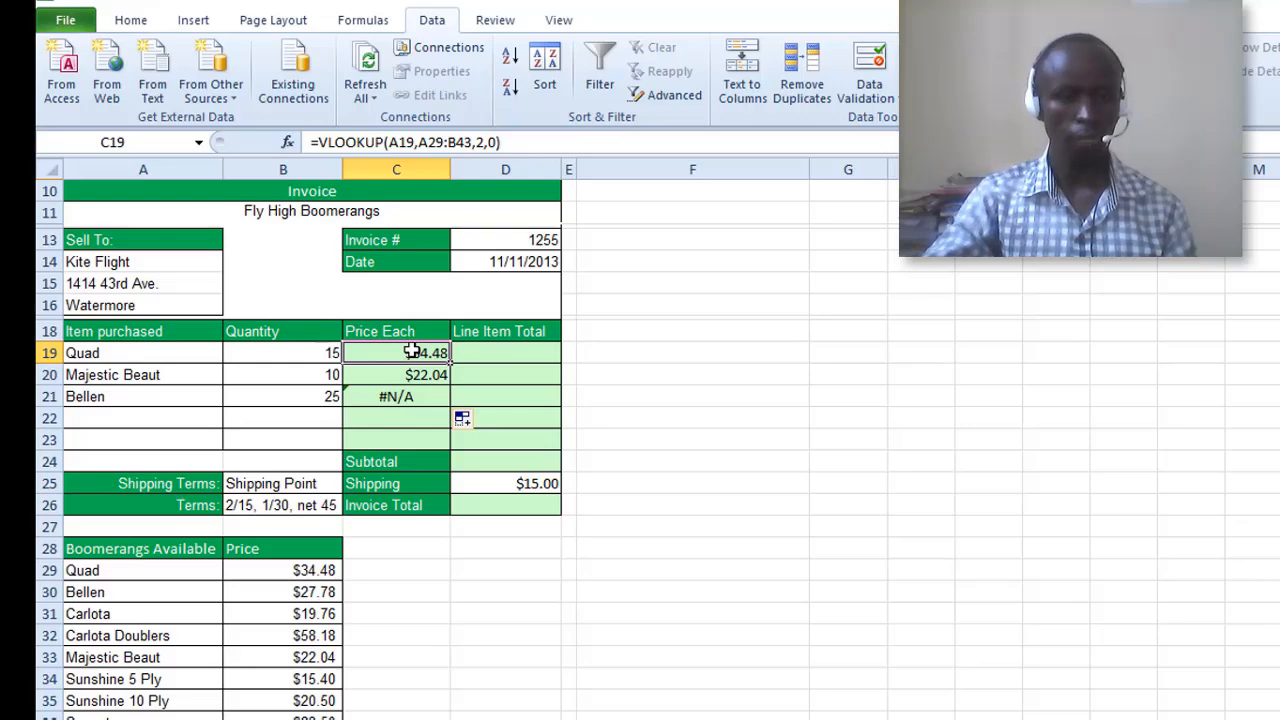
# Make the table array in C19's VLOOKUP formula absolute as $A$29:$B$43.
pyautogui.doubleClick(412, 352)
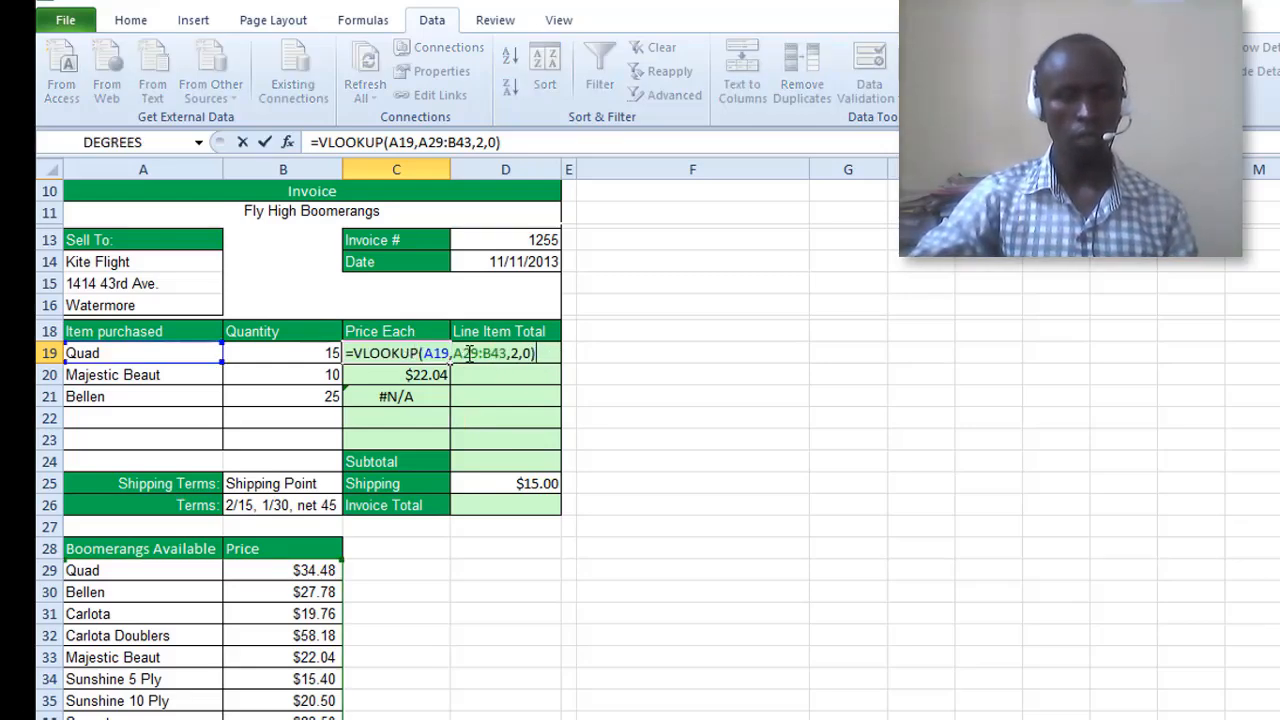
pyautogui.click(470, 354)
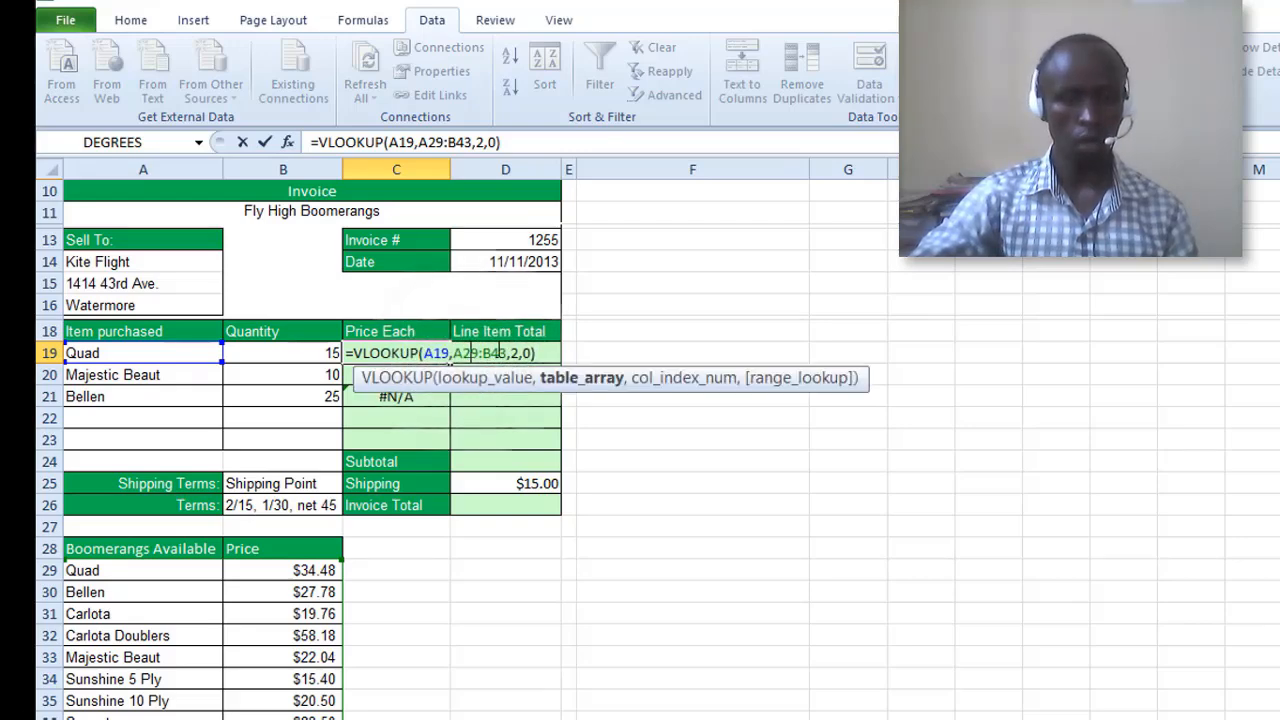
pyautogui.moveTo(508, 353); pyautogui.dragTo(453, 353)
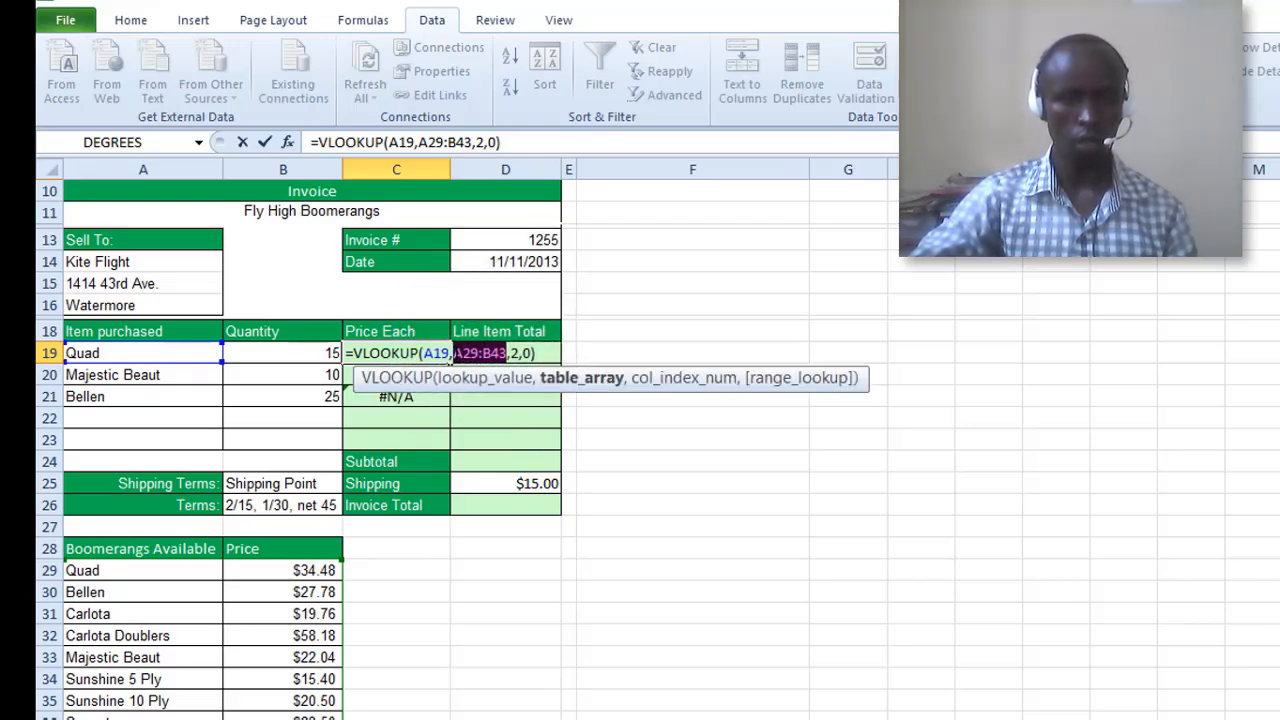
pyautogui.click(466, 354)
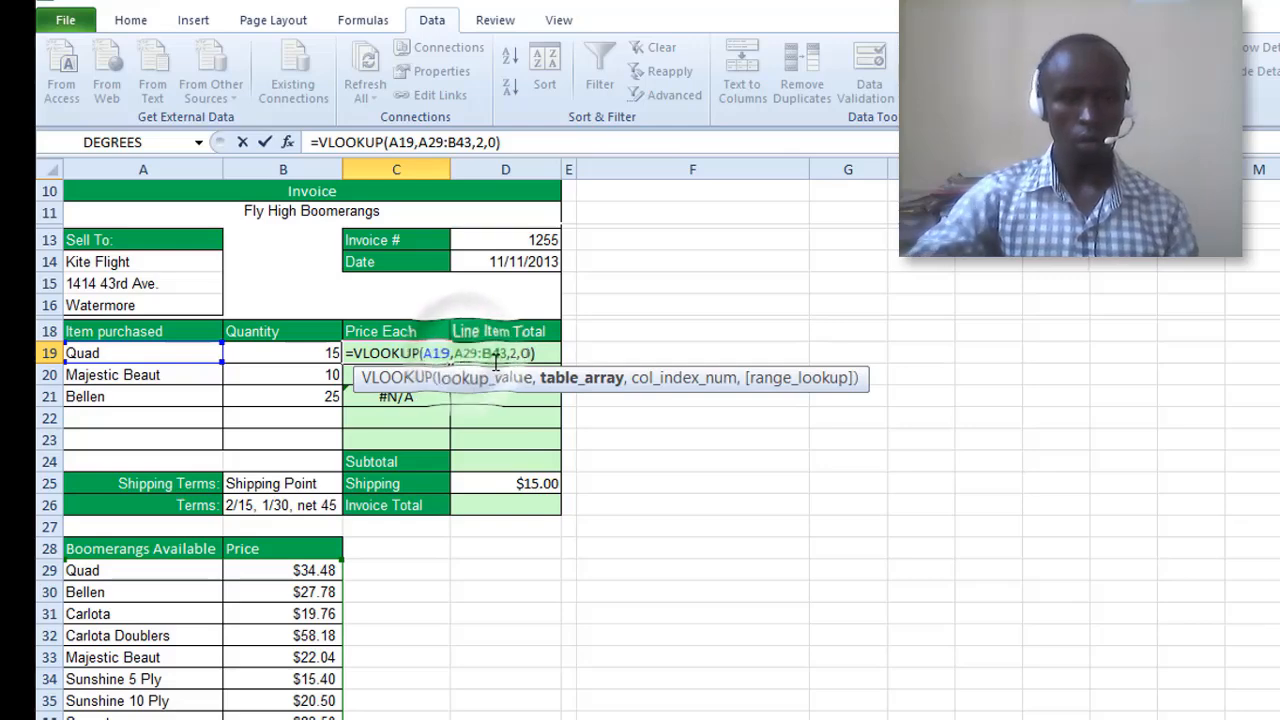
pyautogui.press('F4')
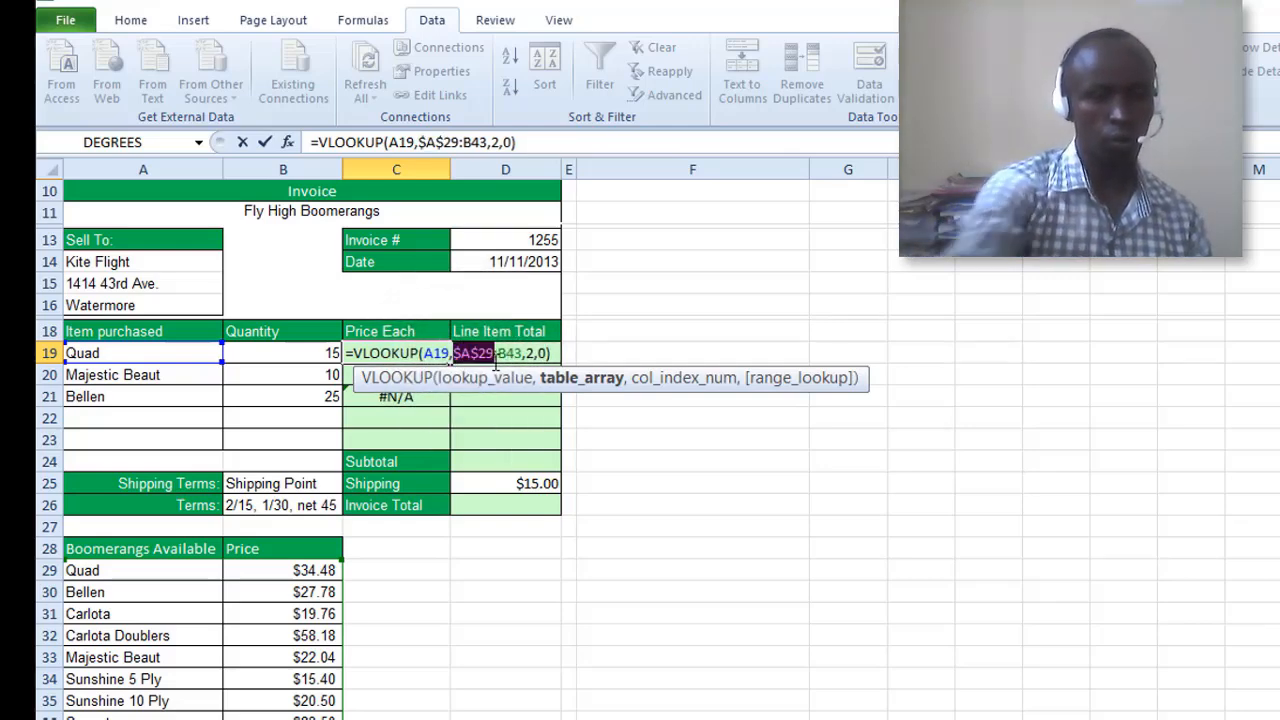
pyautogui.click(511, 353)
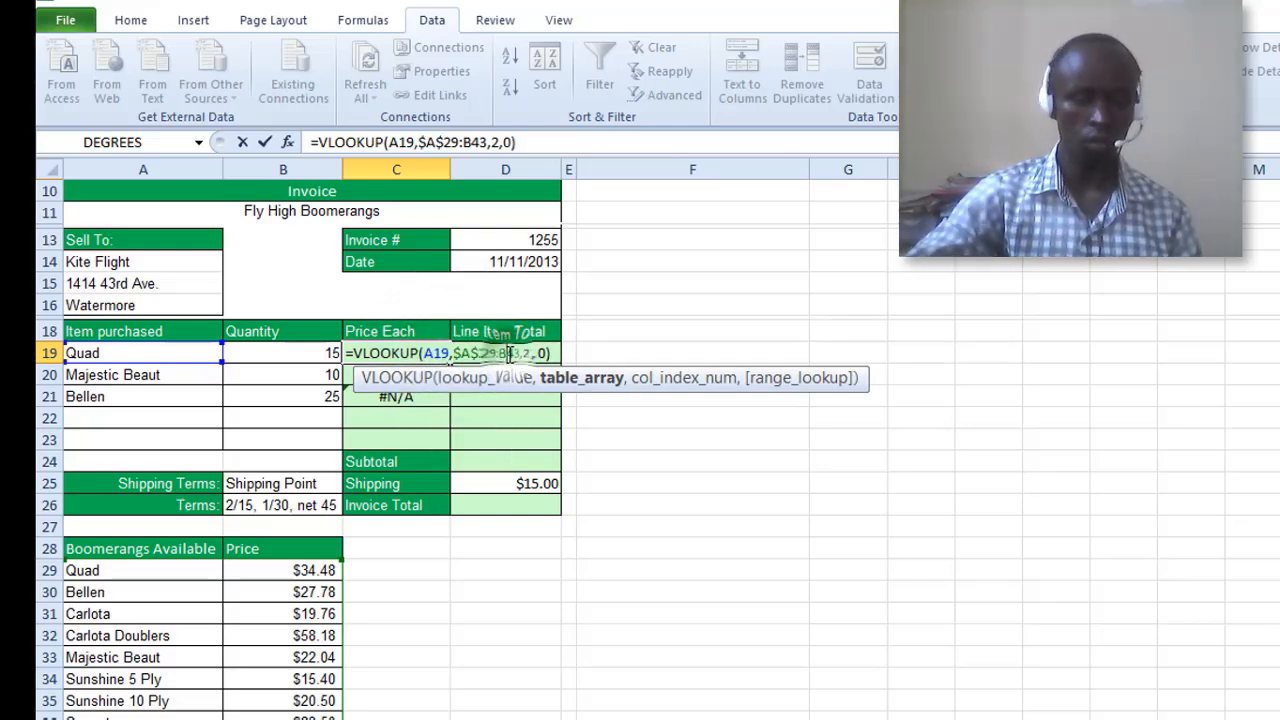
pyautogui.press('F4')
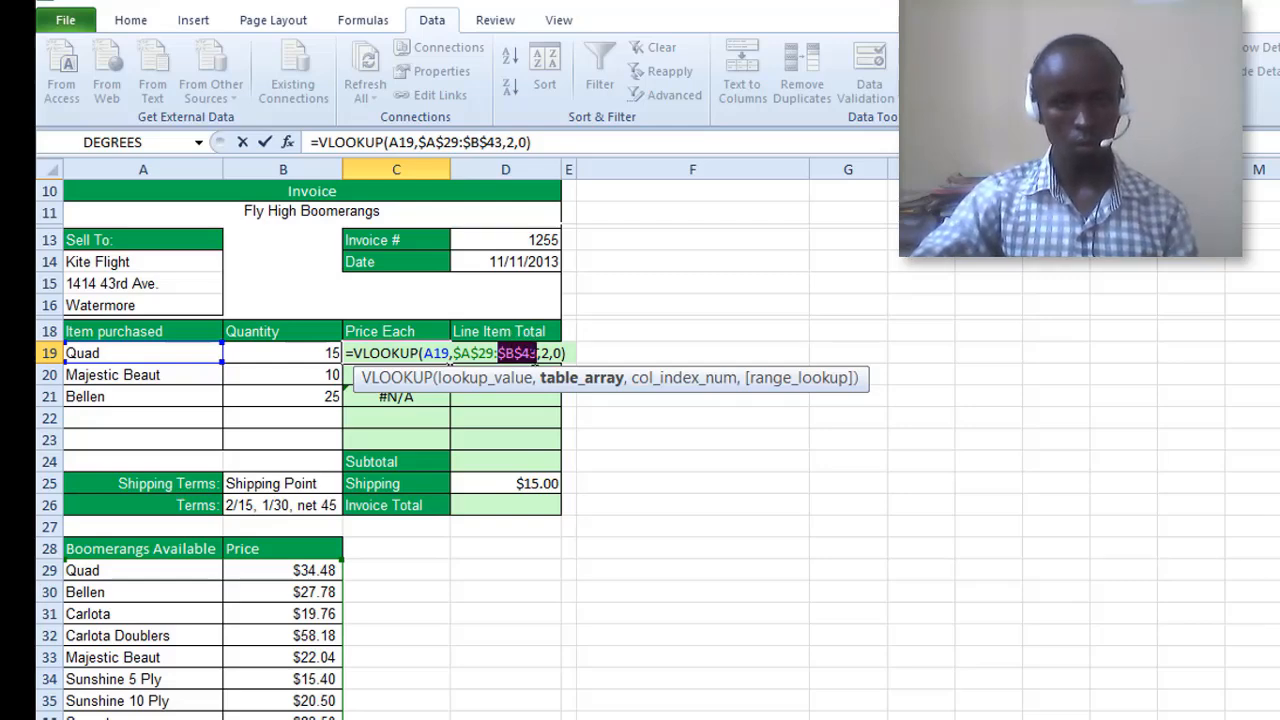
pyautogui.press('Return')
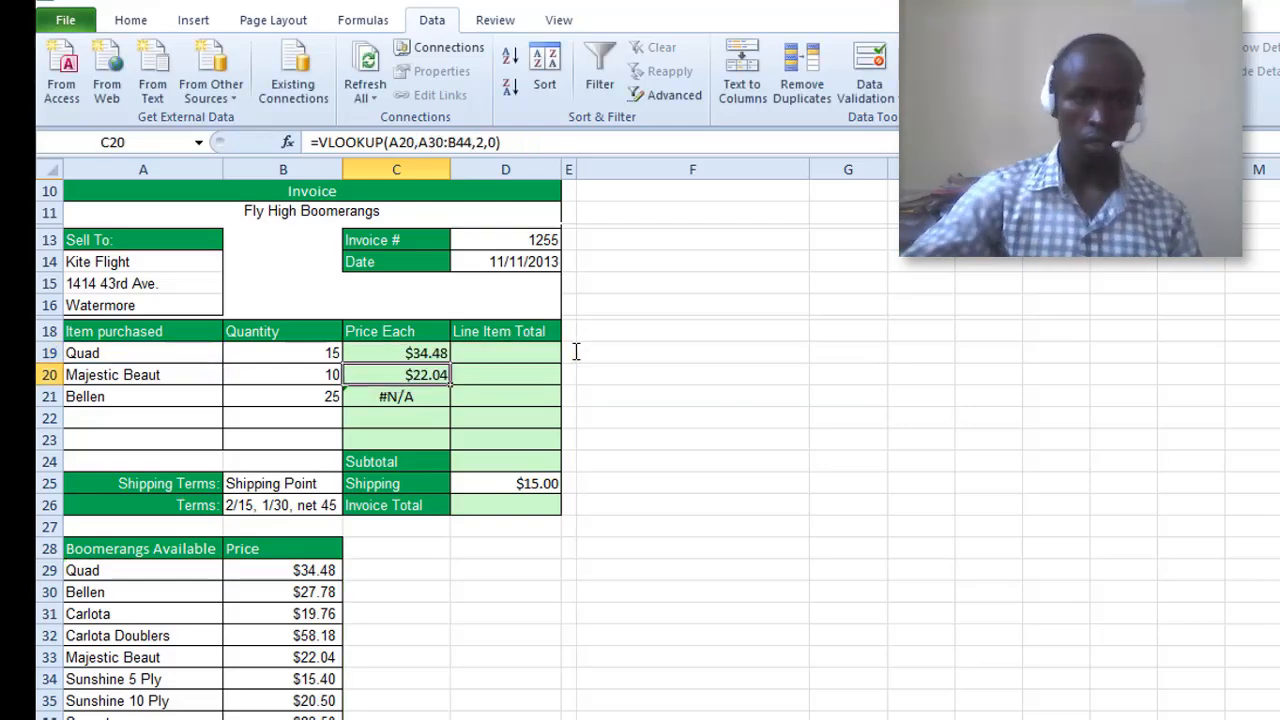
# Fill the C19 formula with the absolute table range down the Price Each column through C23.
pyautogui.click(424, 356)
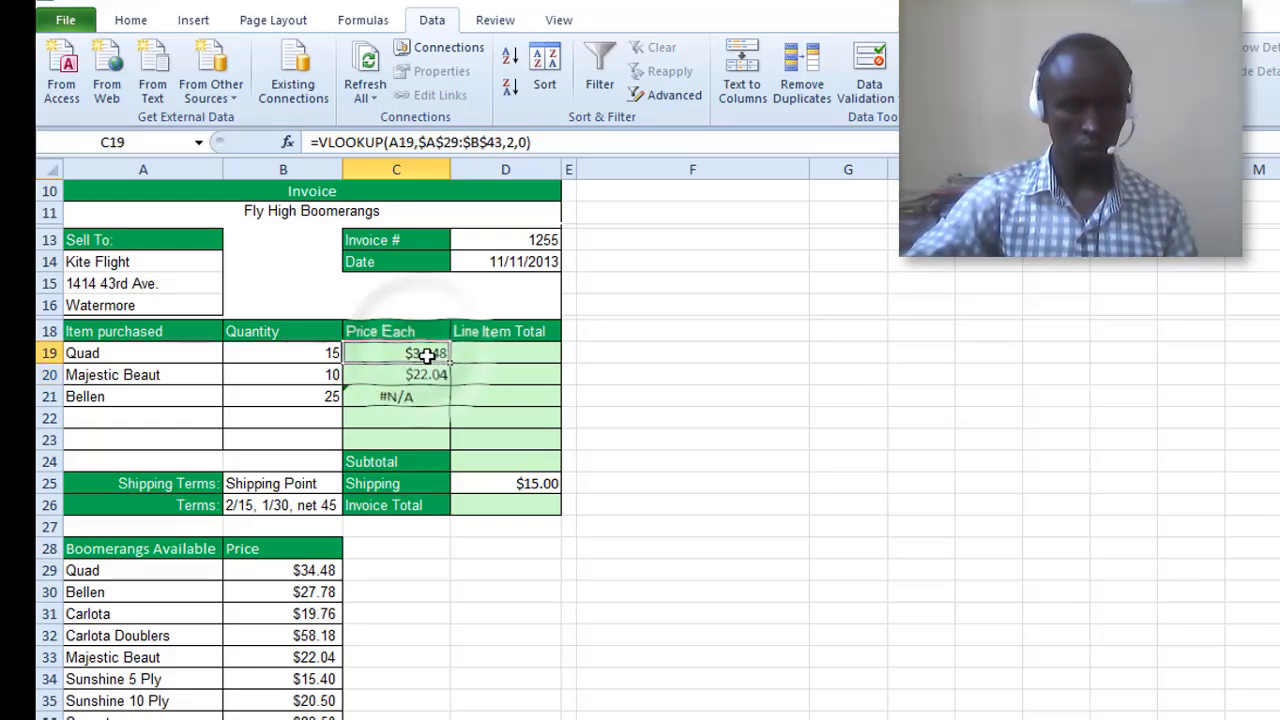
pyautogui.moveTo(448, 361); pyautogui.dragTo(425, 396)
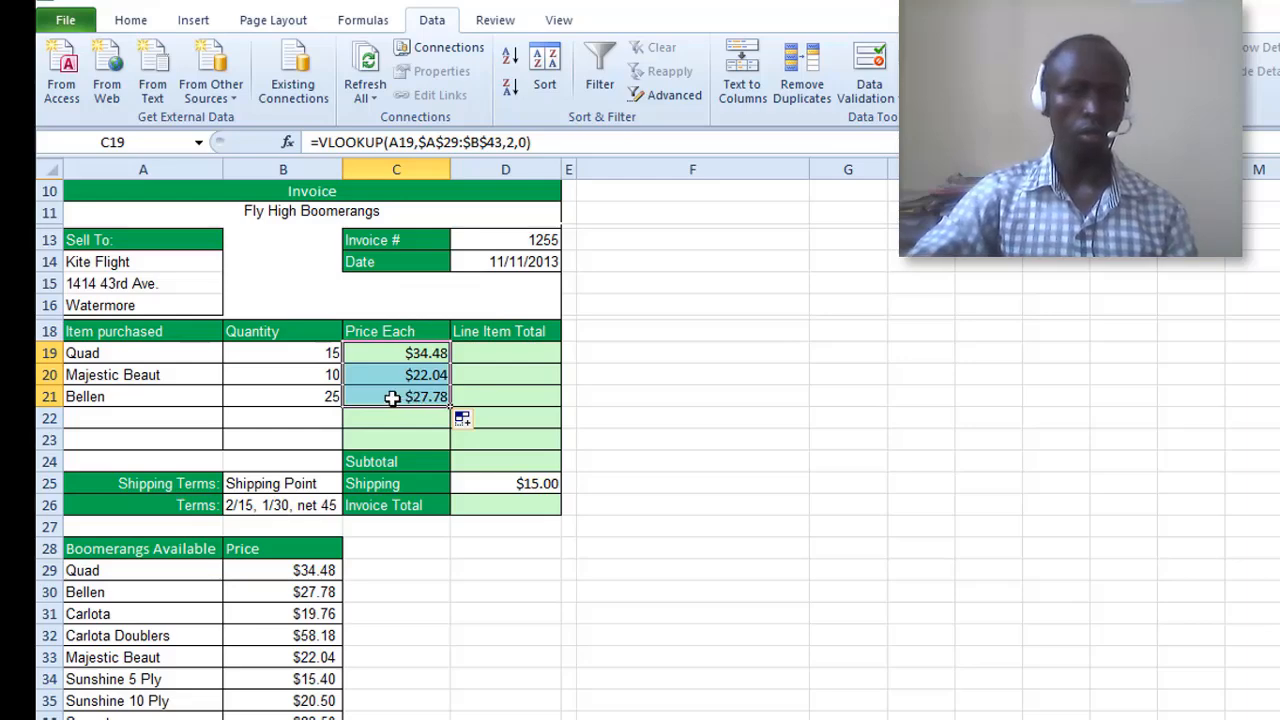
pyautogui.click(392, 397)
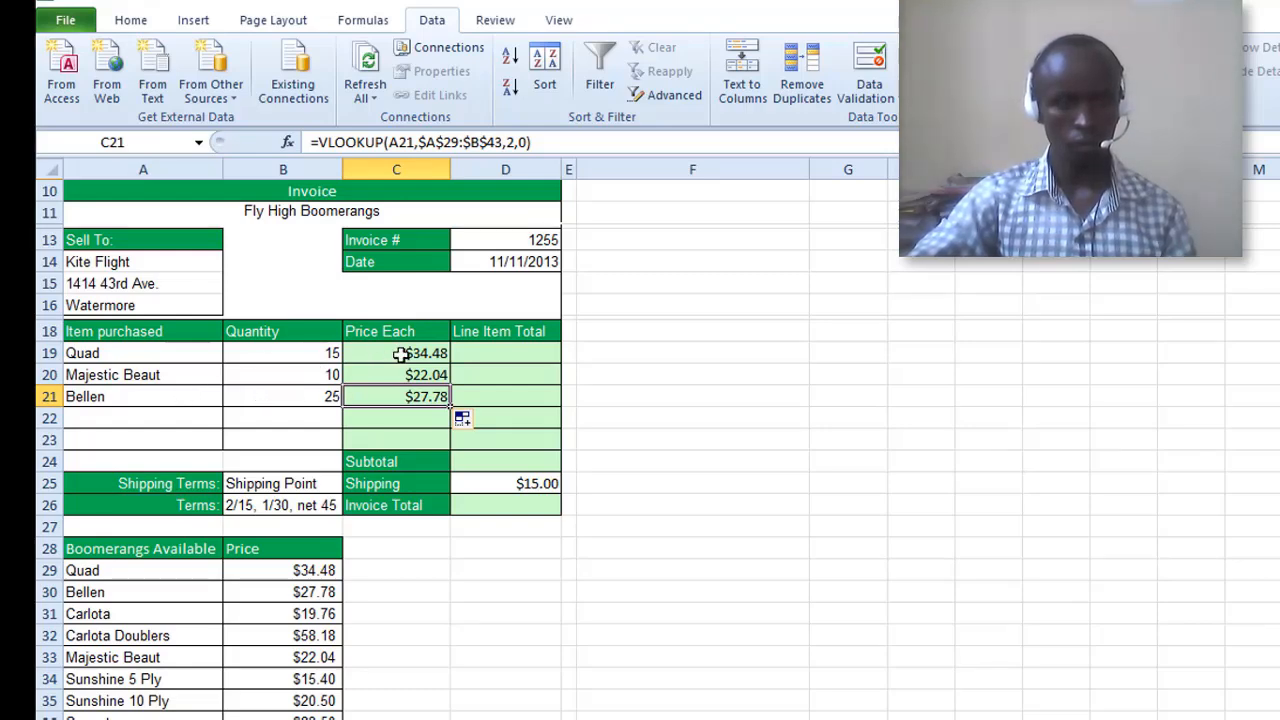
pyautogui.moveTo(400, 353); pyautogui.dragTo(439, 441)
pyautogui.hotkey('ctrl', 'c')
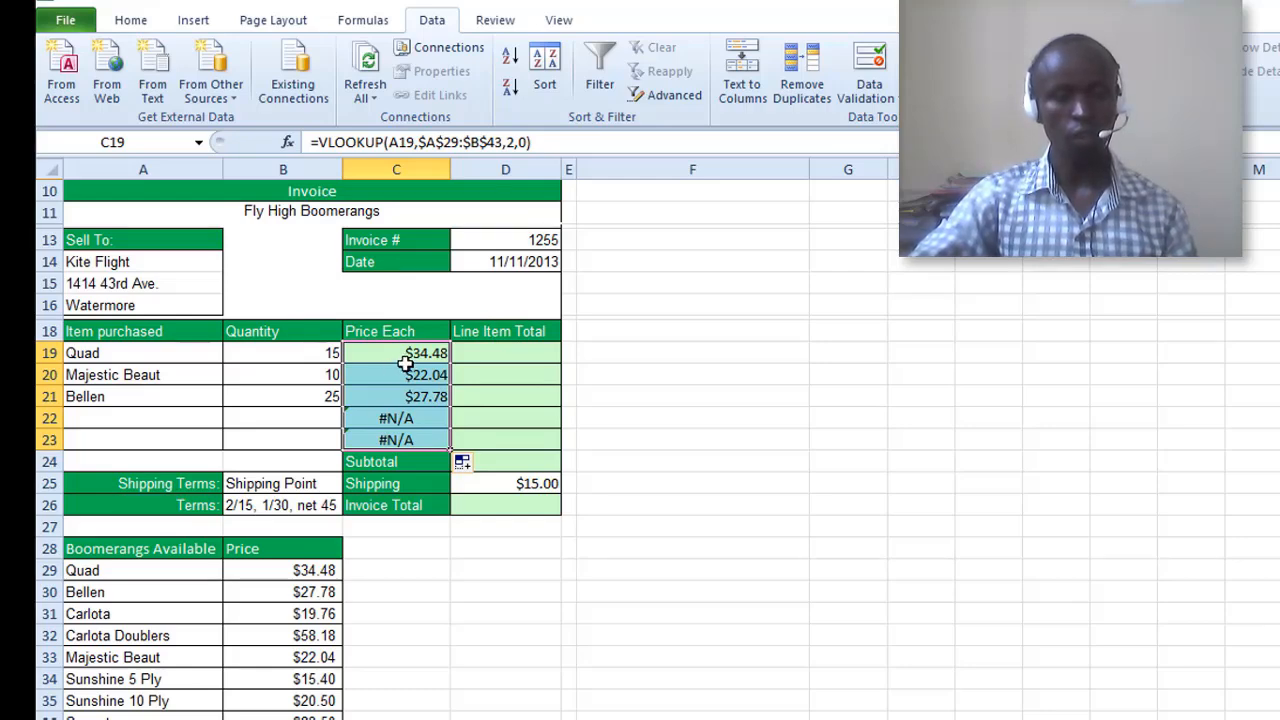
# Check the Price Each formulas in C22:C23 against the item and quantity cells A22:B23.
pyautogui.click(382, 418)
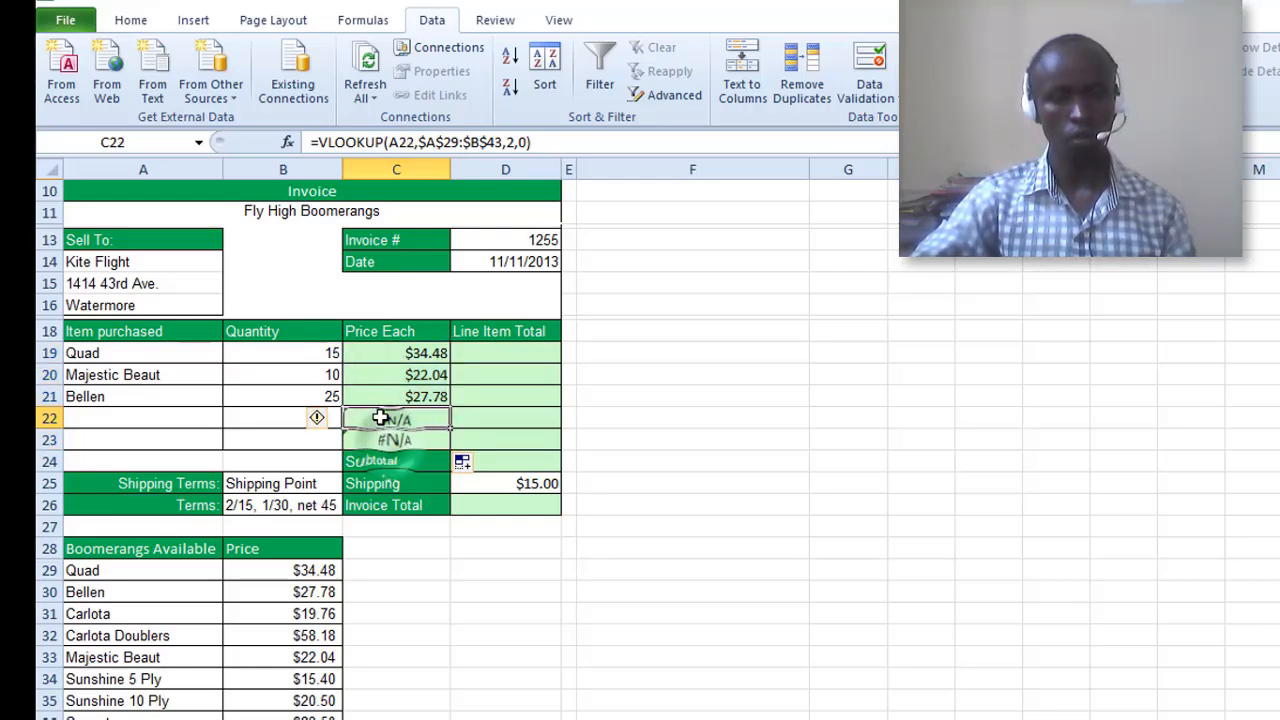
pyautogui.click(382, 441)
pyautogui.click(177, 434)
pyautogui.click(277, 414)
pyautogui.click(180, 414)
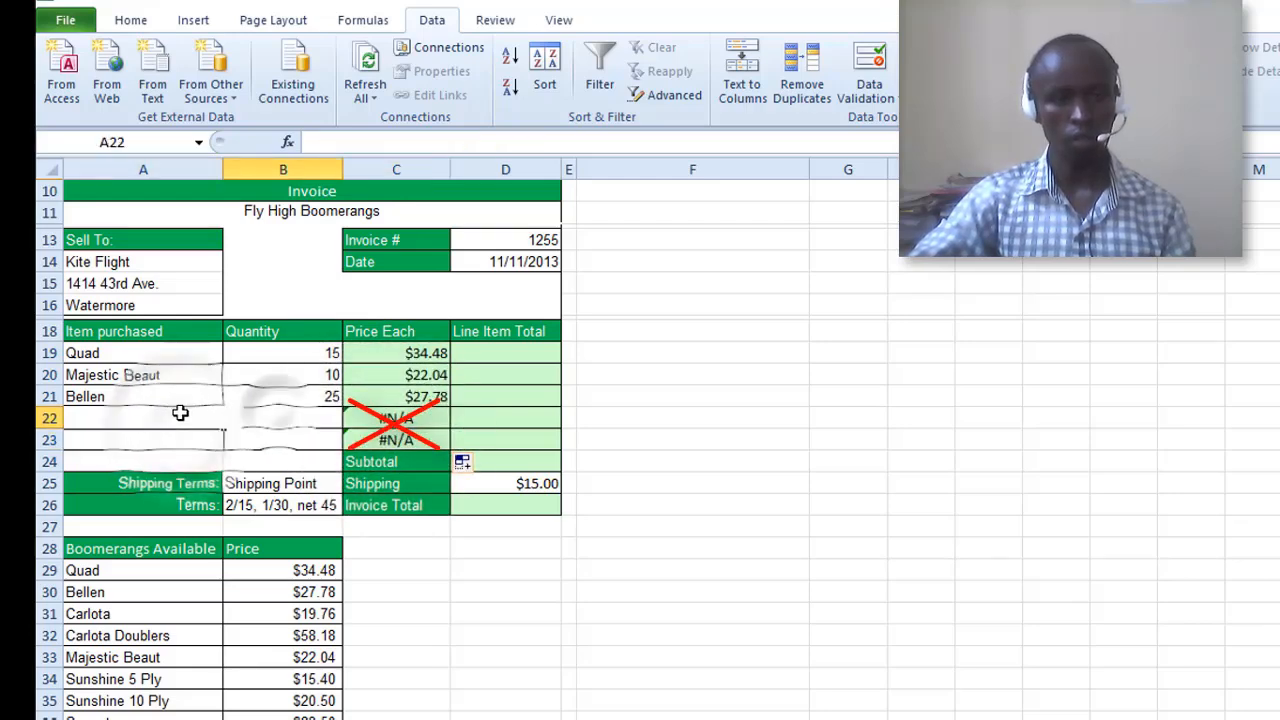
pyautogui.click(202, 445)
pyautogui.click(262, 418)
pyautogui.click(262, 440)
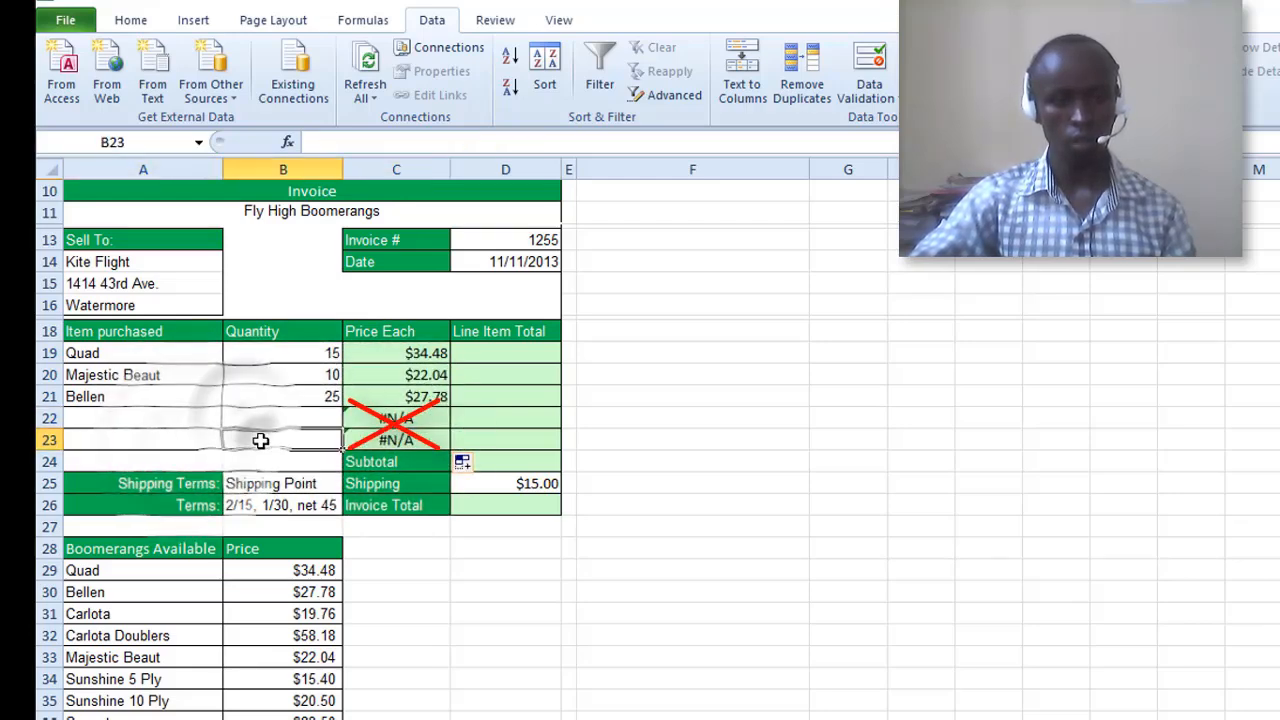
# Wrap C19's VLOOKUP formula in IFERROR with "" as the error value and fill it down the Price Each column through C23.
pyautogui.click(407, 358)
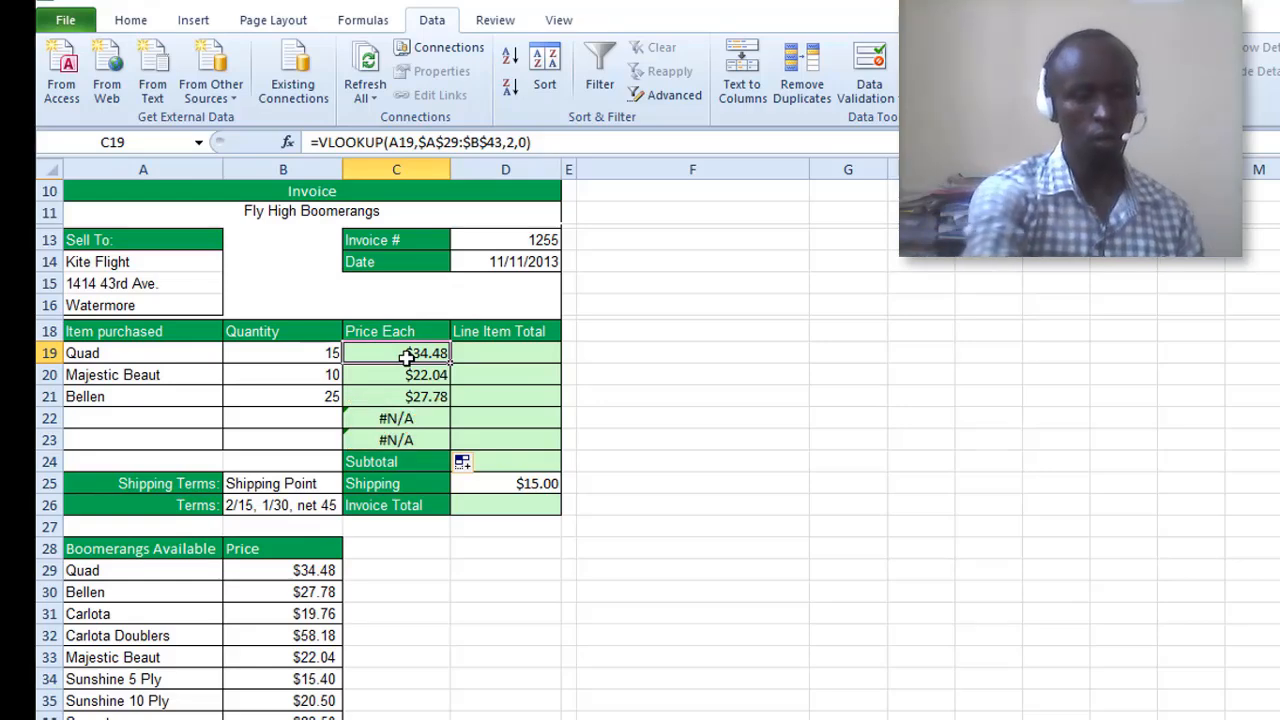
pyautogui.doubleClick(407, 357)
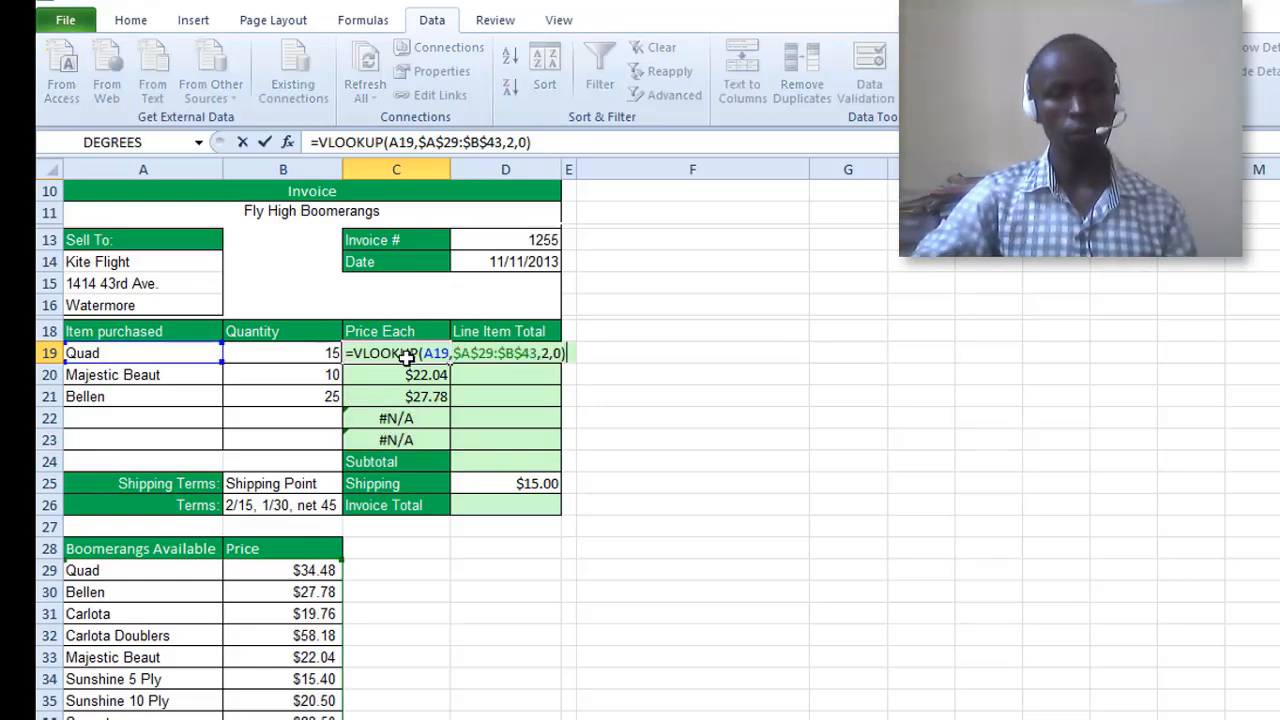
pyautogui.click(355, 353)
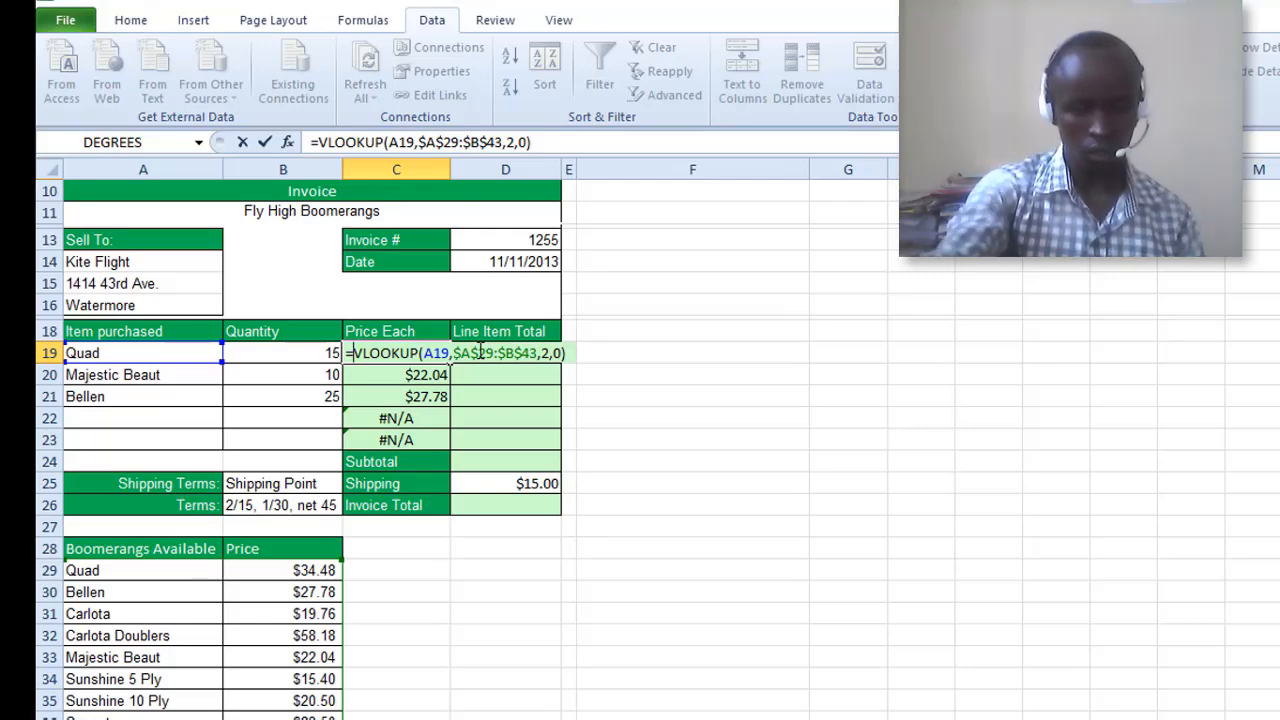
pyautogui.write('if')
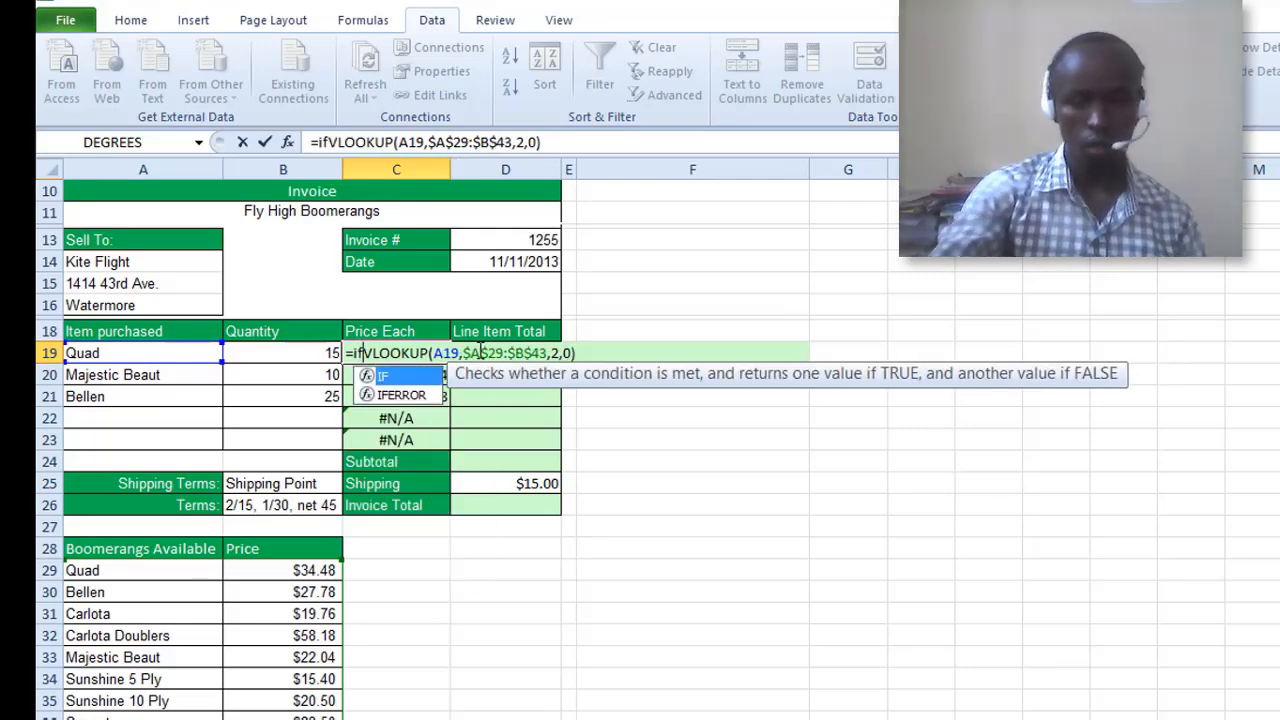
pyautogui.press('Down')
pyautogui.press('Tab')
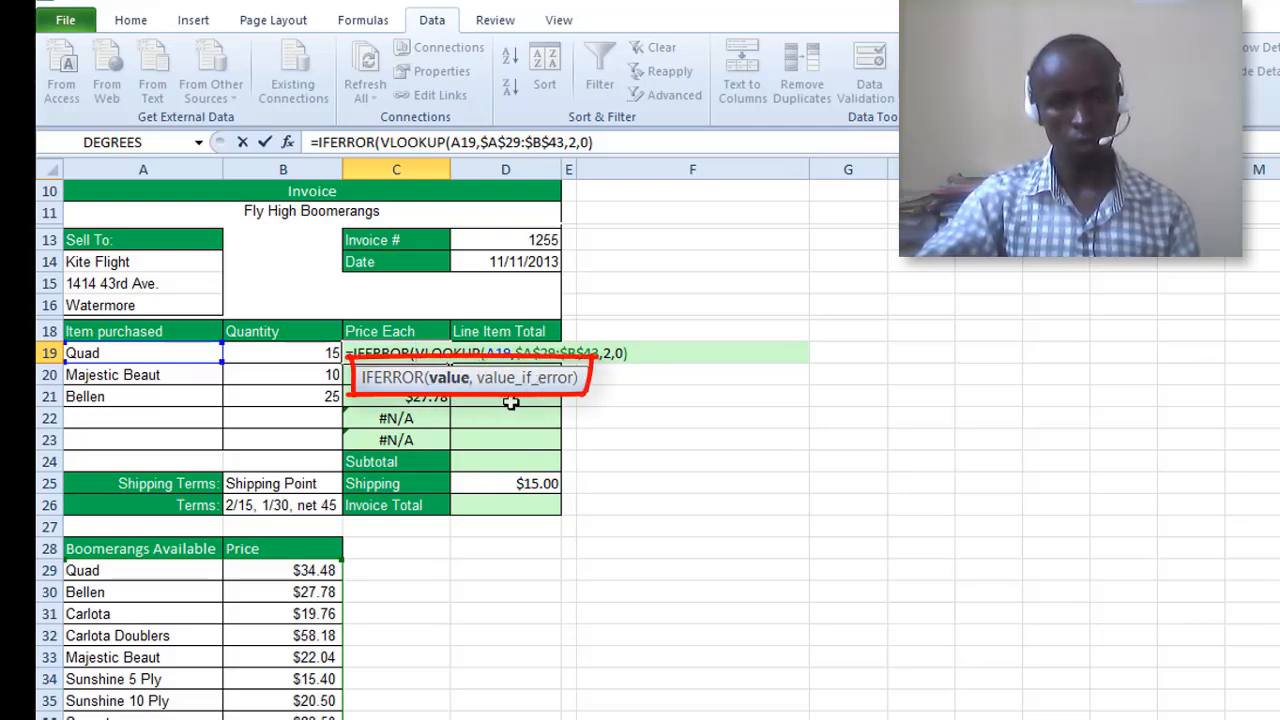
pyautogui.click(449, 380)
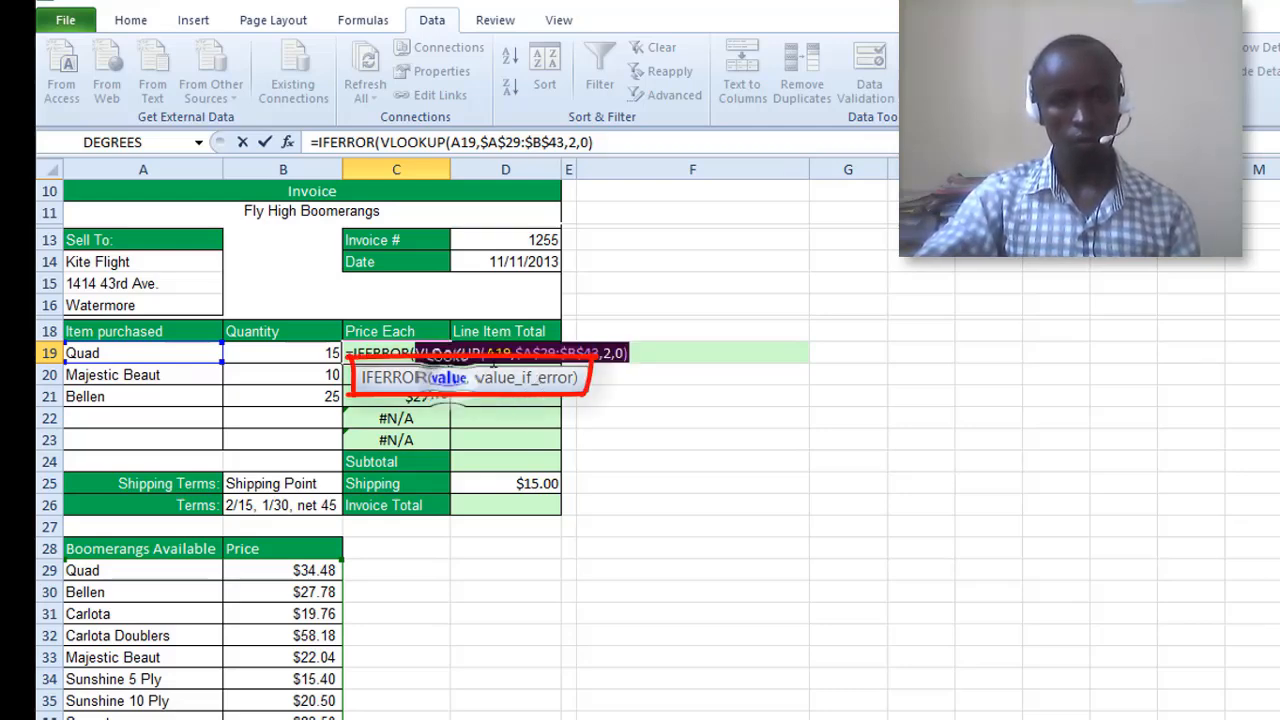
pyautogui.click(635, 353)
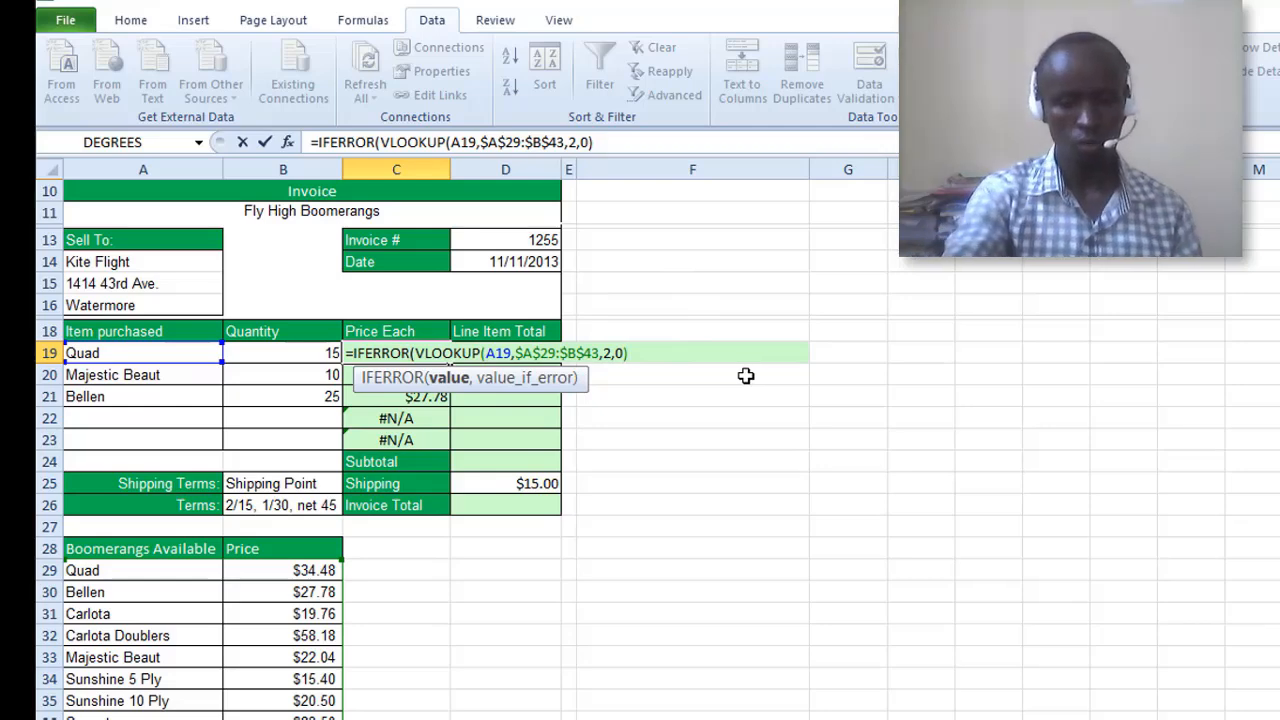
pyautogui.write(',')
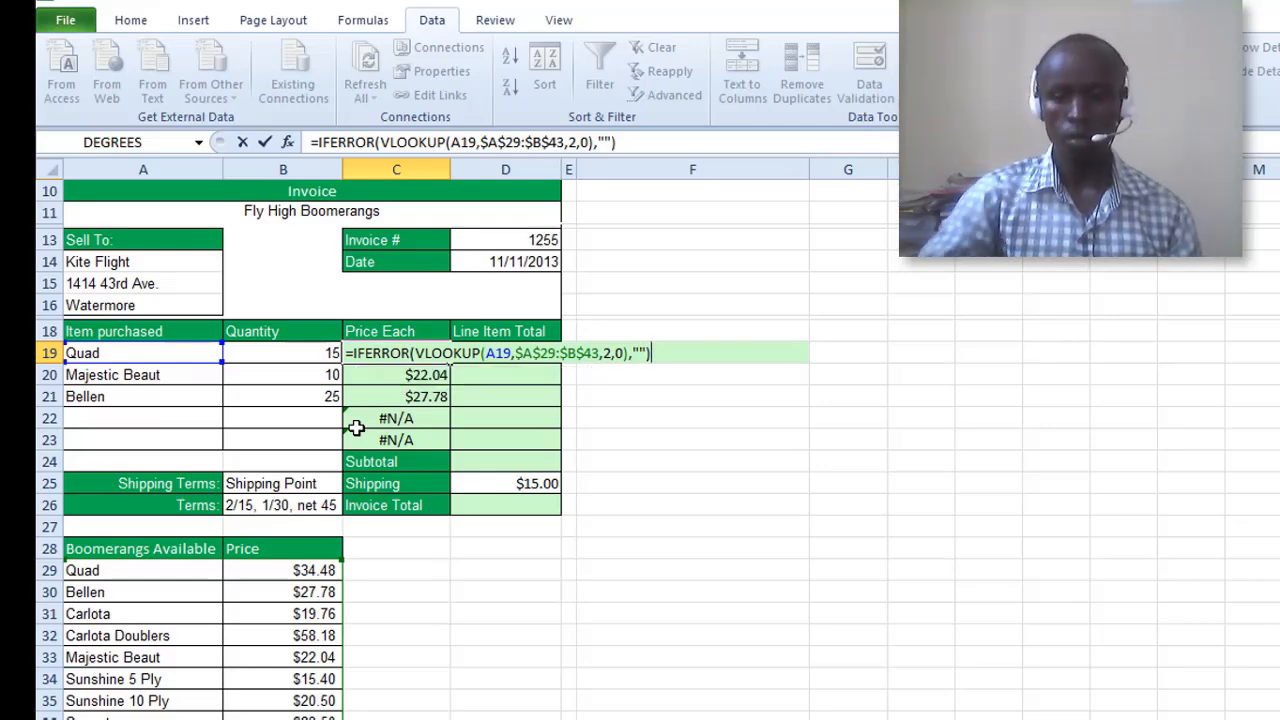
pyautogui.press('Return')
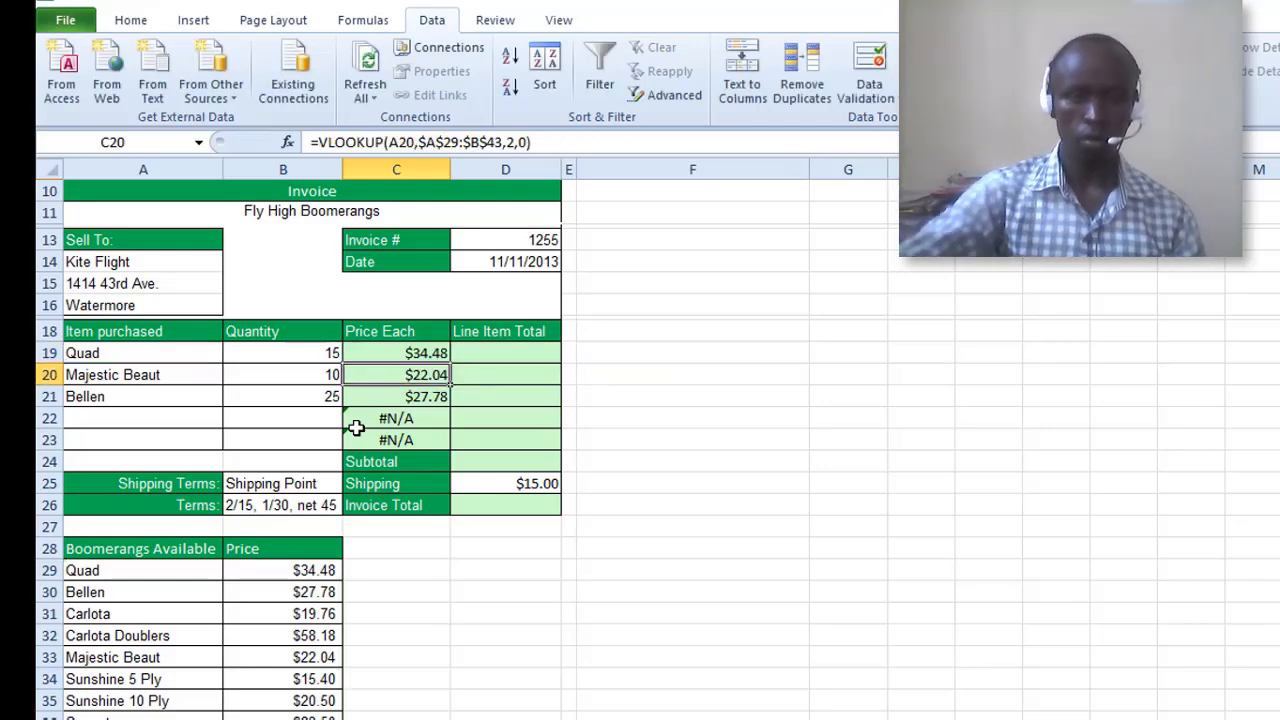
pyautogui.click(435, 353)
pyautogui.moveTo(452, 362); pyautogui.dragTo(455, 444)
# Enter =B19*C19 as the line item total in D19 and fill it down through D23.
pyautogui.click(490, 355)
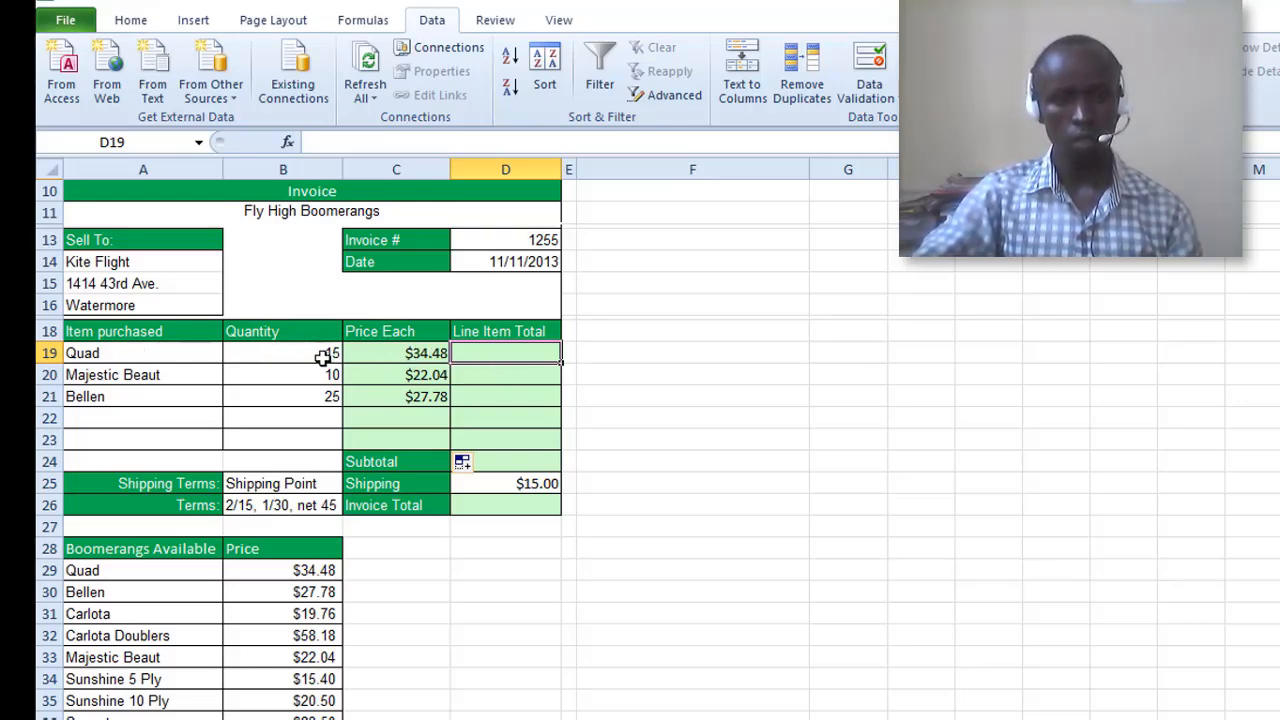
pyautogui.write('=')
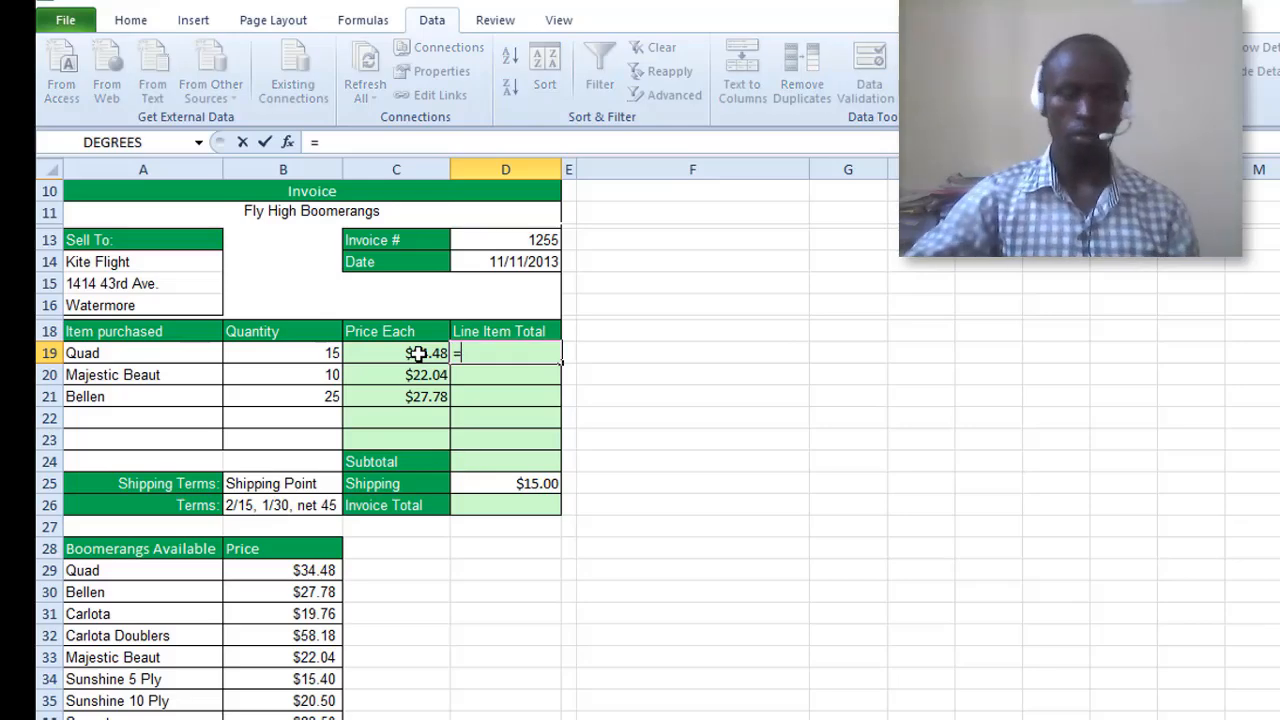
pyautogui.click(305, 352)
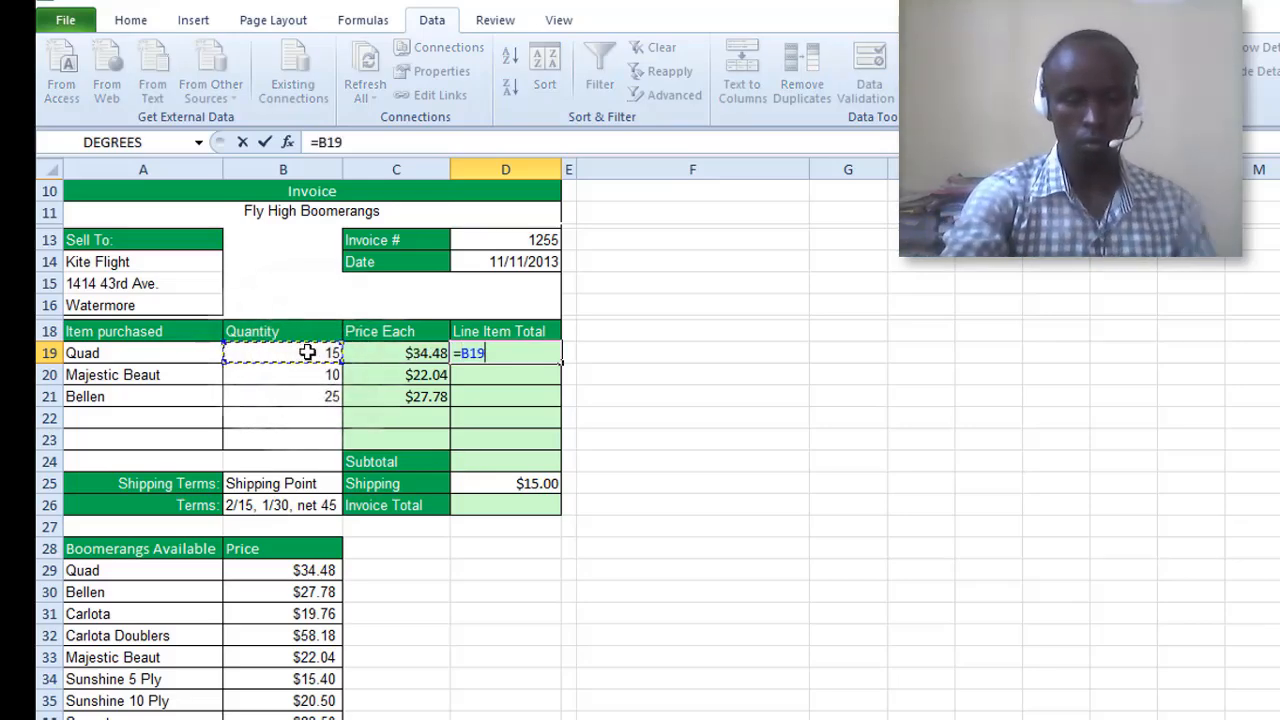
pyautogui.write('*')
pyautogui.click(412, 353)
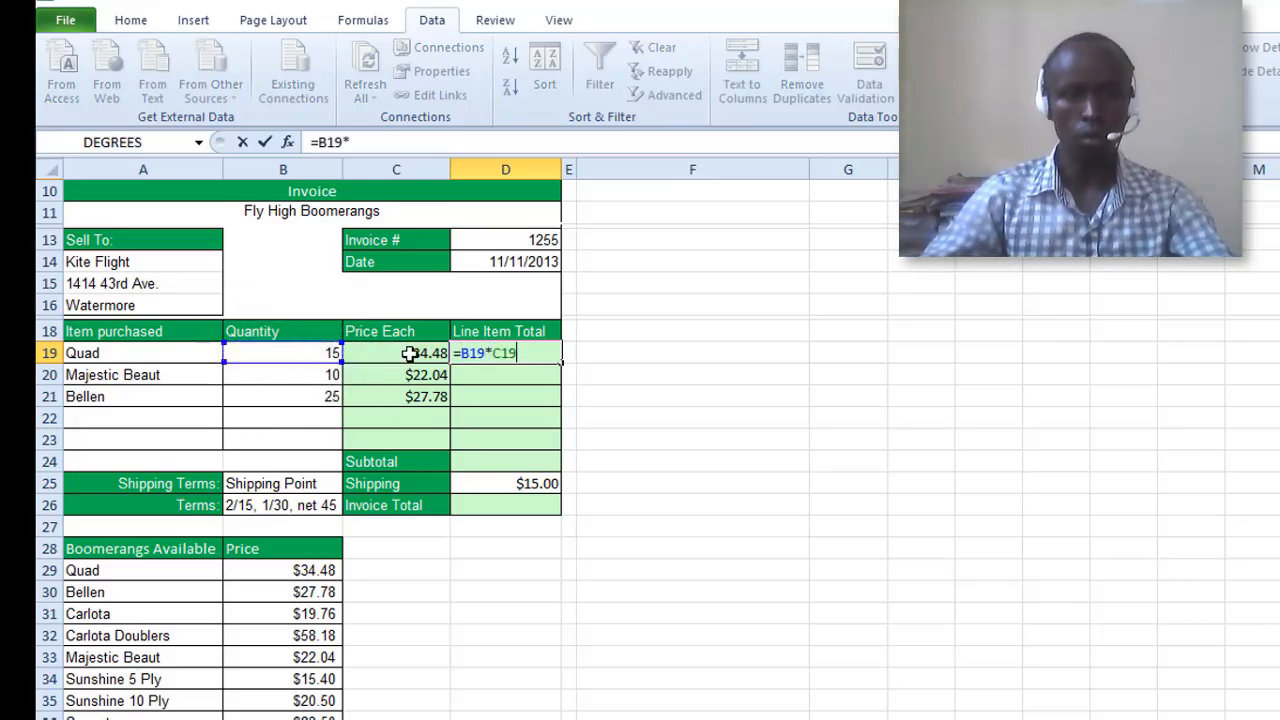
pyautogui.press('Return')
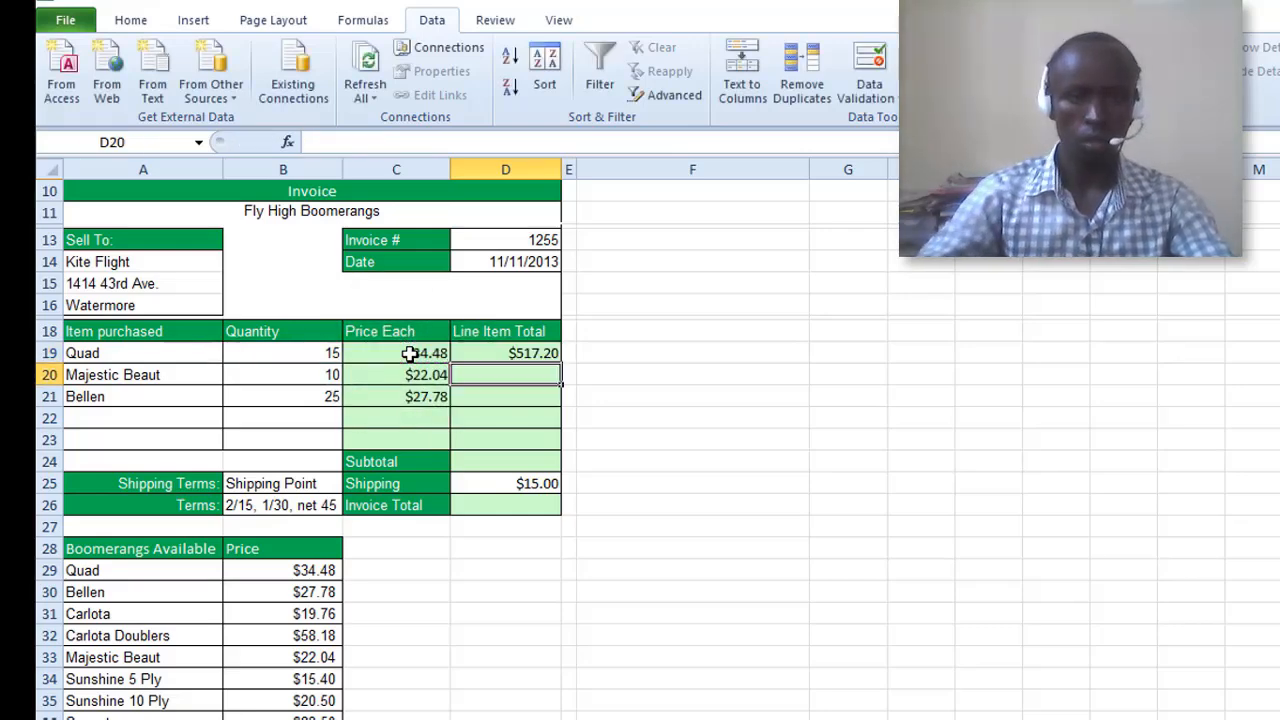
pyautogui.click(517, 353)
pyautogui.moveTo(558, 362); pyautogui.dragTo(556, 446)
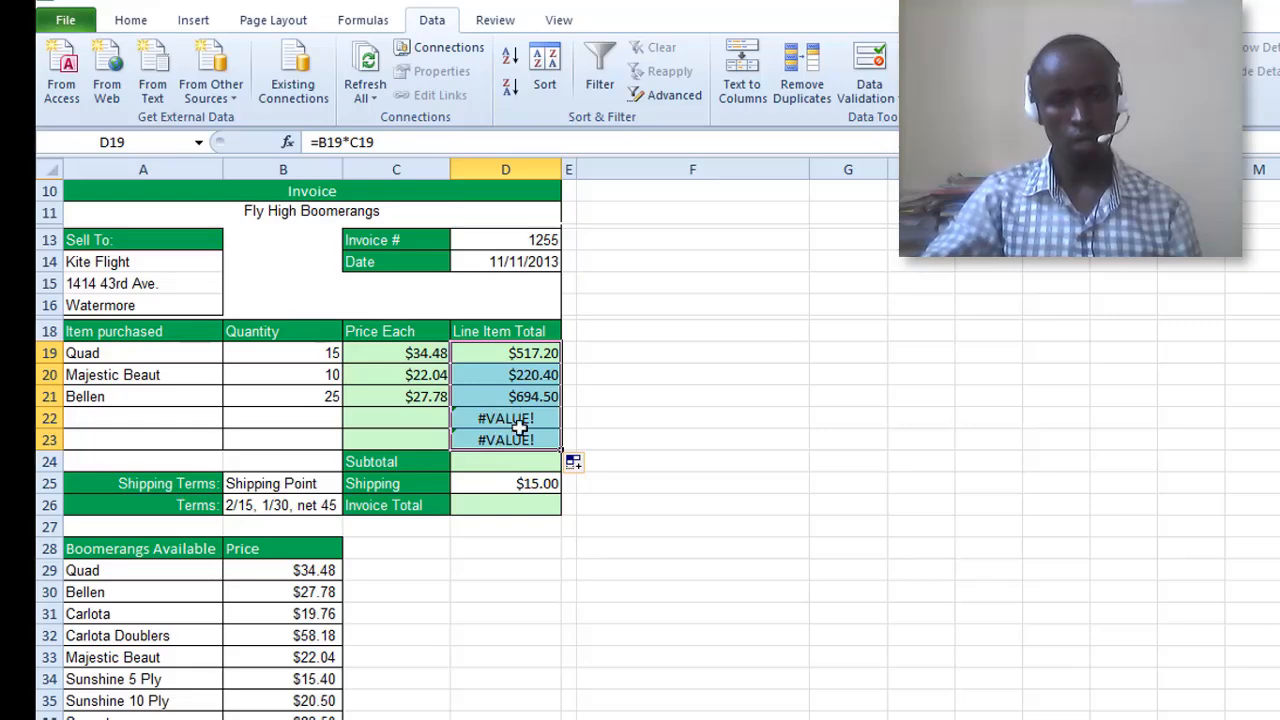
# Change the D19 formula to =IFERROR(B19*C19,"") and fill it down the Line Item Total column through D23.
pyautogui.doubleClick(493, 353)
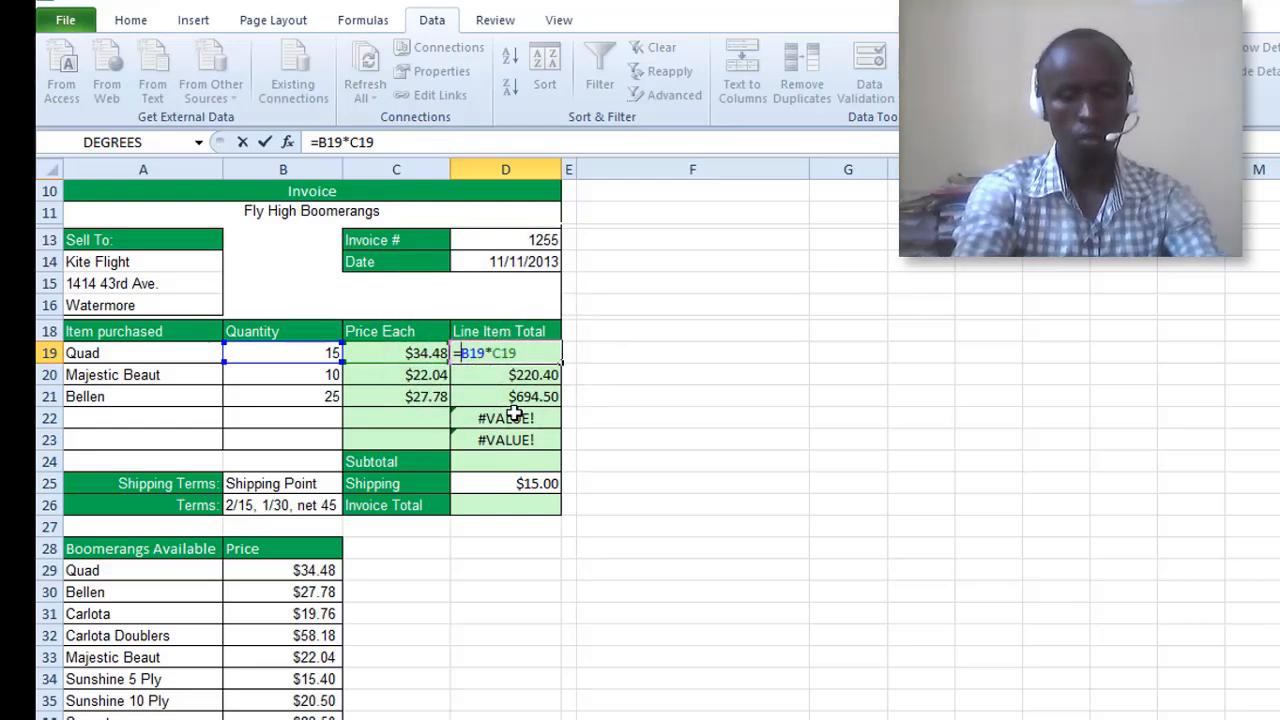
pyautogui.write('if')
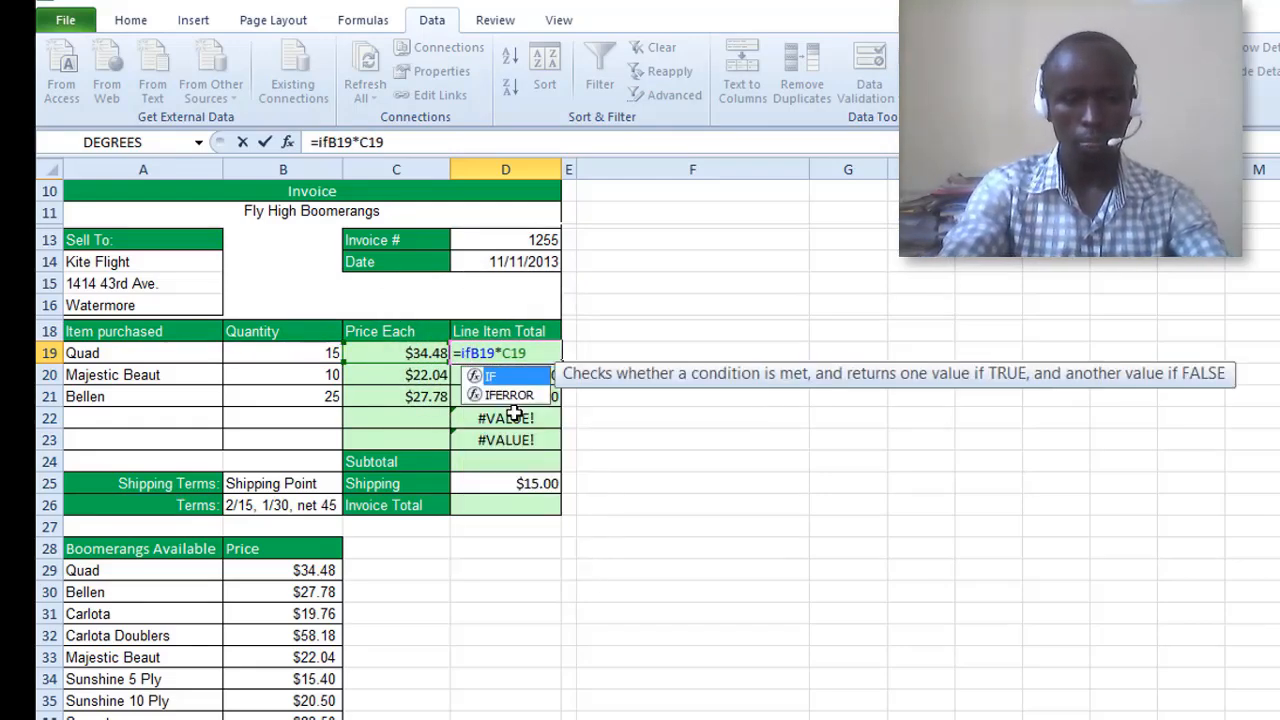
pyautogui.press('Down')
pyautogui.press('Tab')
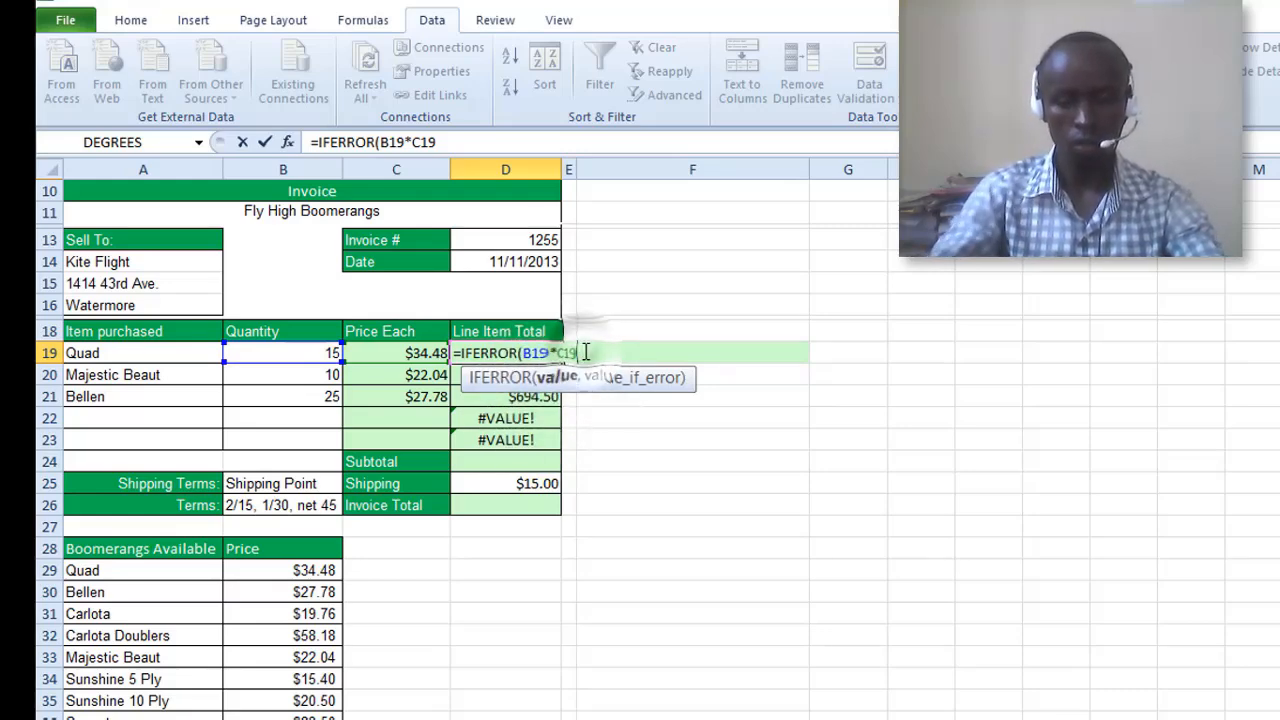
pyautogui.write(',')
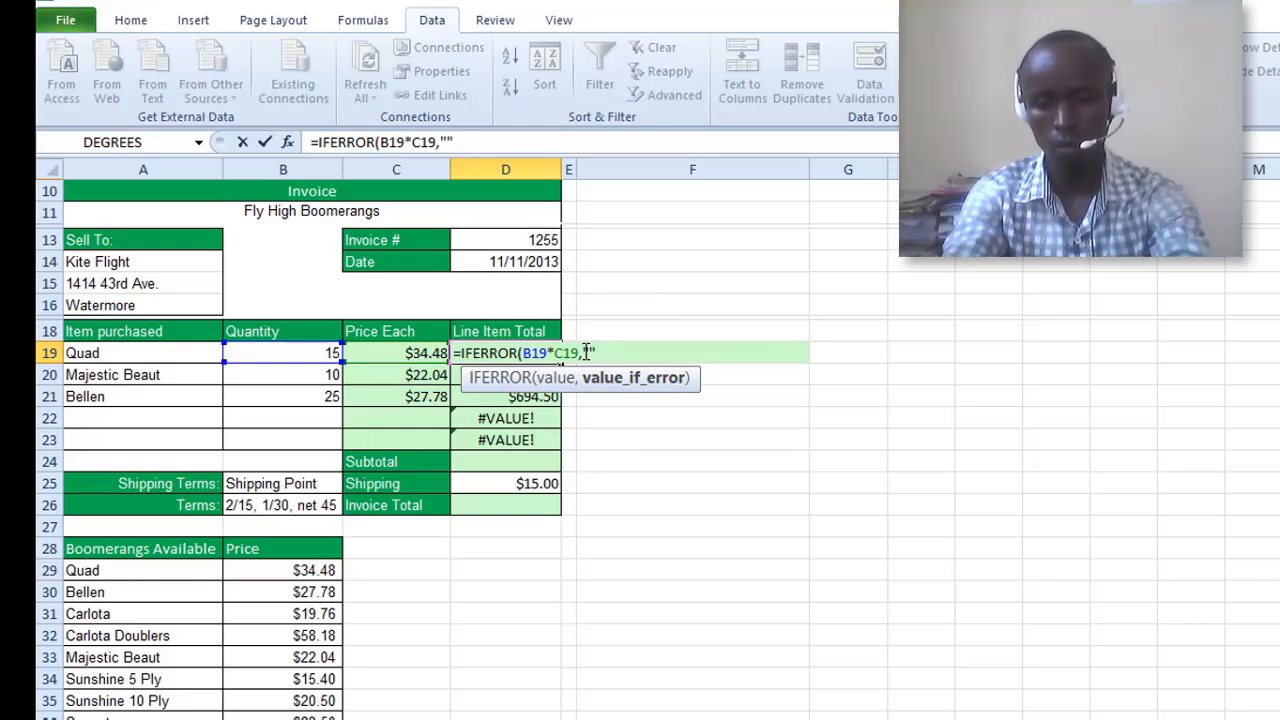
pyautogui.write('"")')
pyautogui.press('Return')
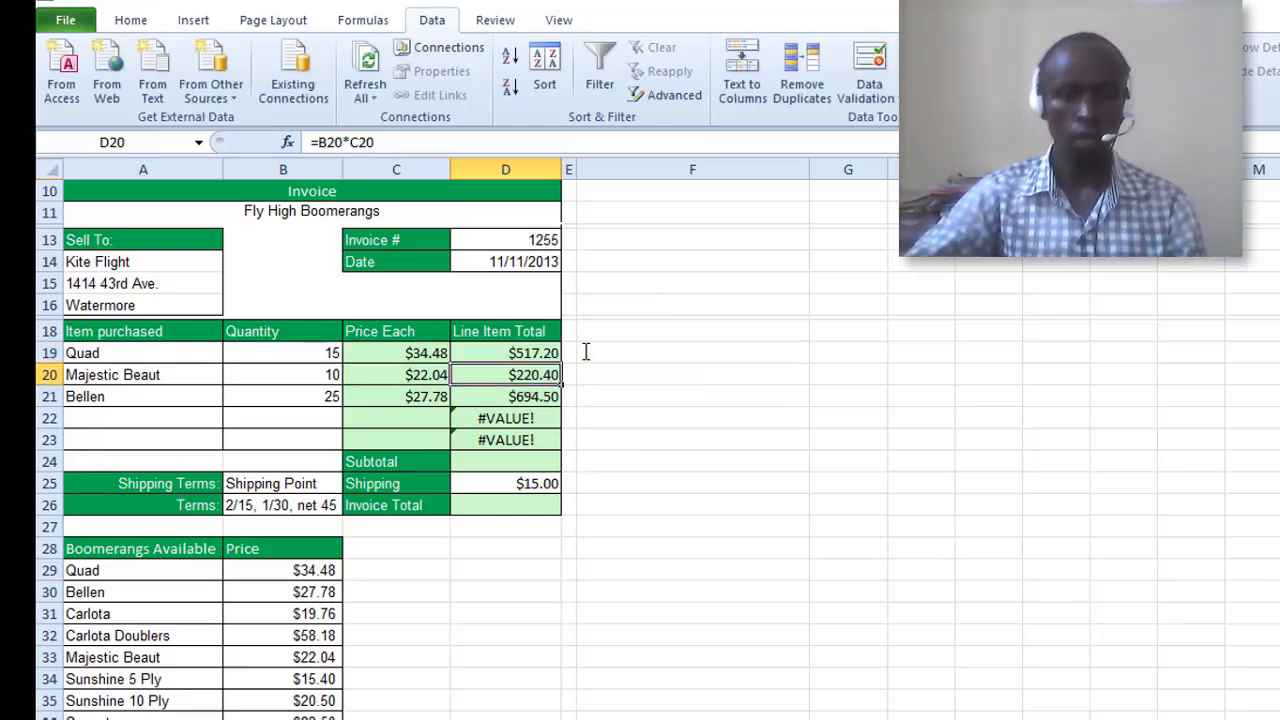
pyautogui.click(494, 355)
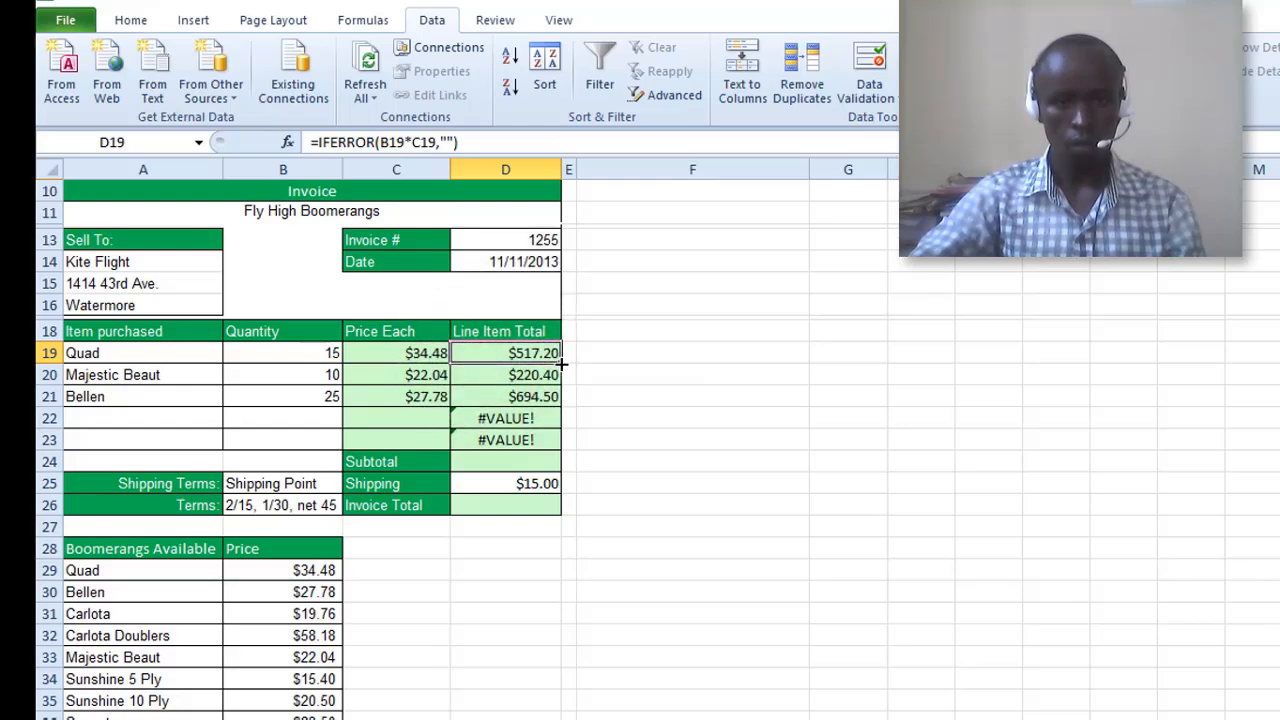
pyautogui.moveTo(561, 364); pyautogui.dragTo(550, 440)
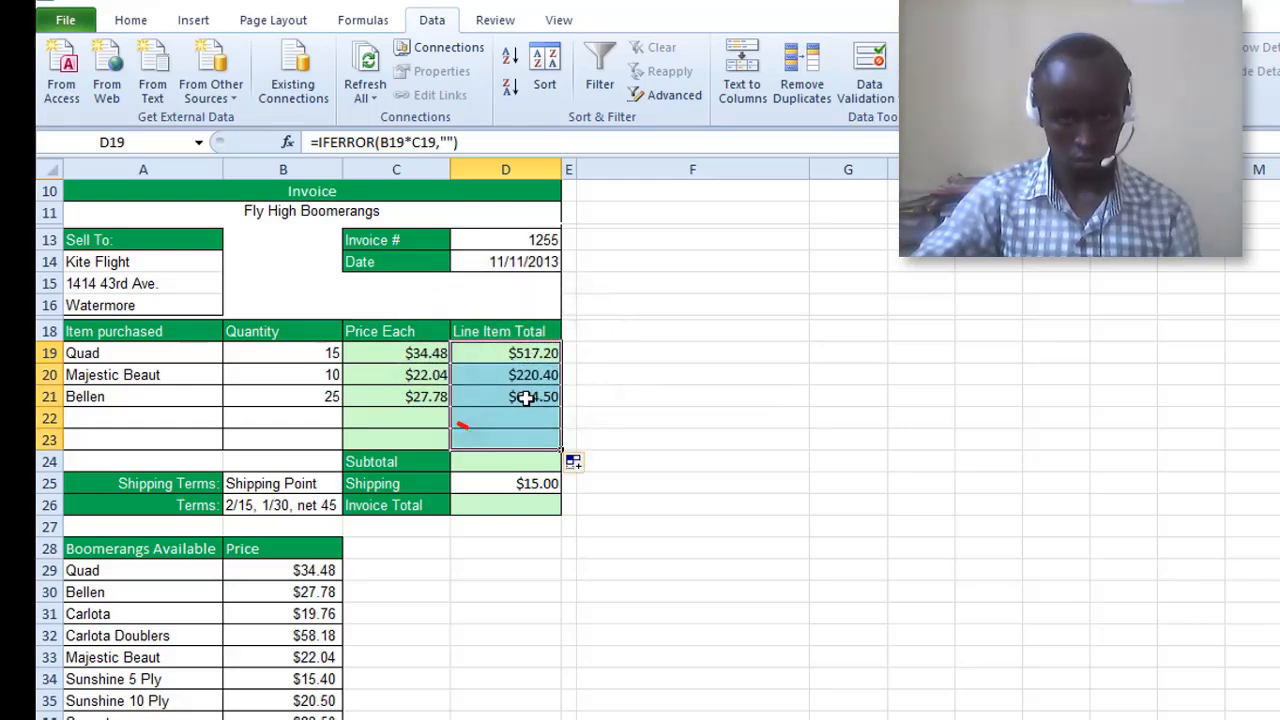
# Check the IFERROR formulas in the blank invoice rows C22:D23 and the empty item cell A22.
pyautogui.click(501, 421)
pyautogui.click(463, 434)
pyautogui.click(421, 419)
pyautogui.click(480, 423)
pyautogui.click(460, 434)
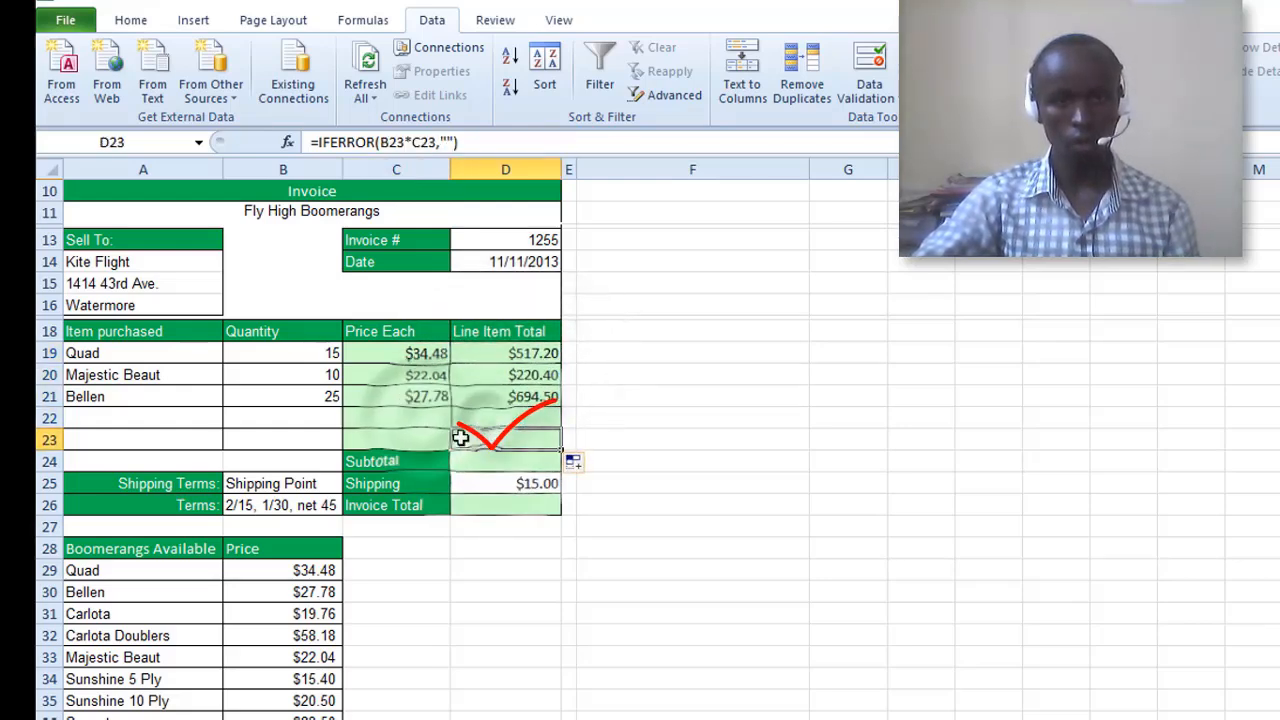
pyautogui.click(430, 455)
pyautogui.click(419, 419)
pyautogui.click(463, 437)
pyautogui.click(419, 419)
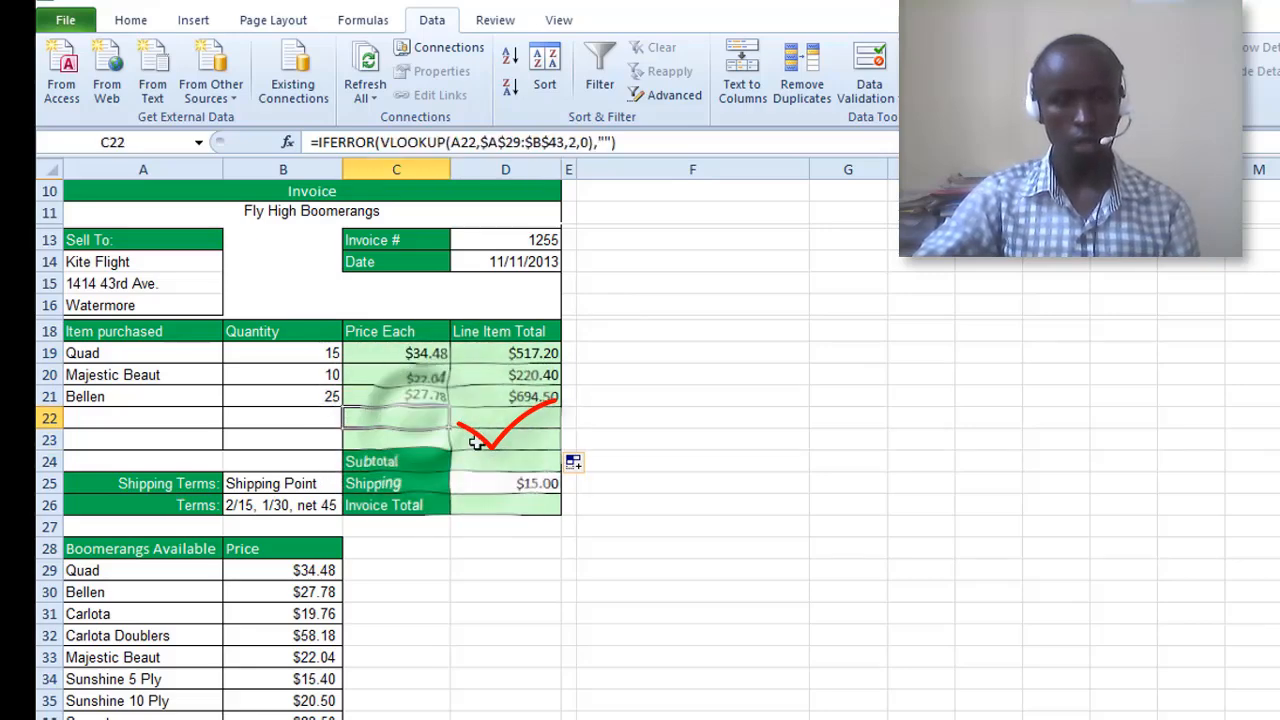
pyautogui.click(155, 420)
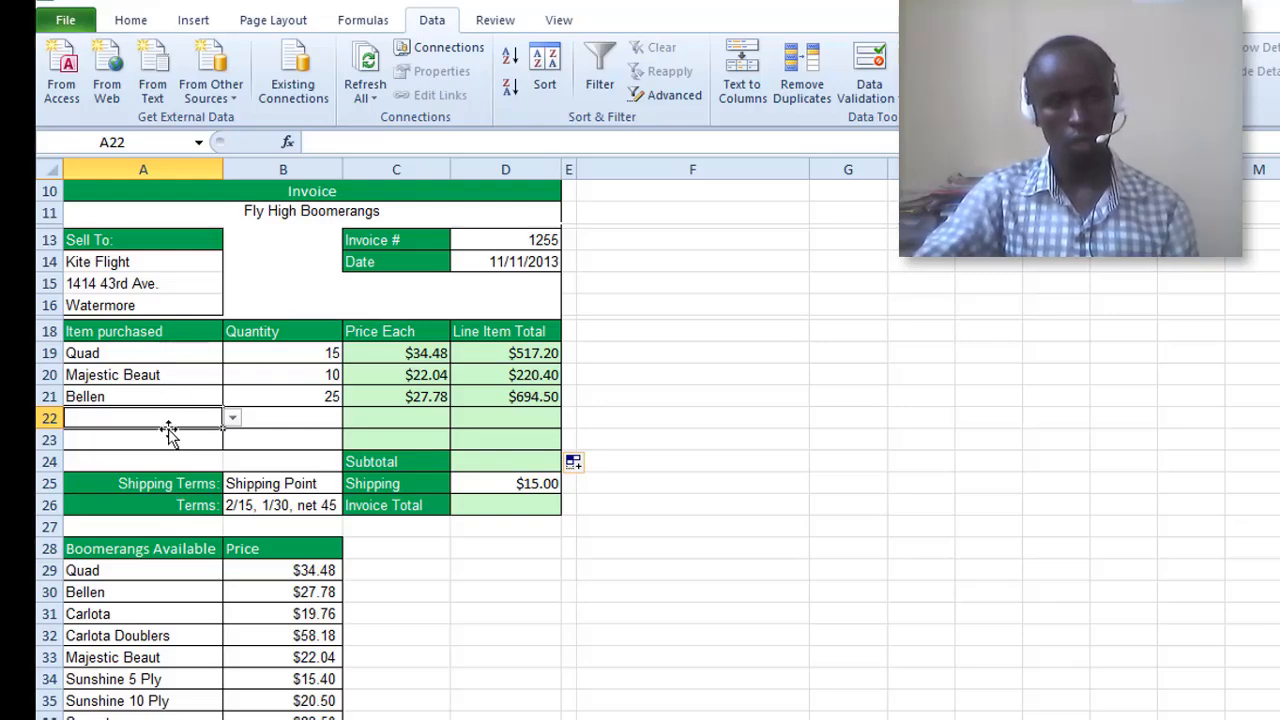
pyautogui.click(652, 521)
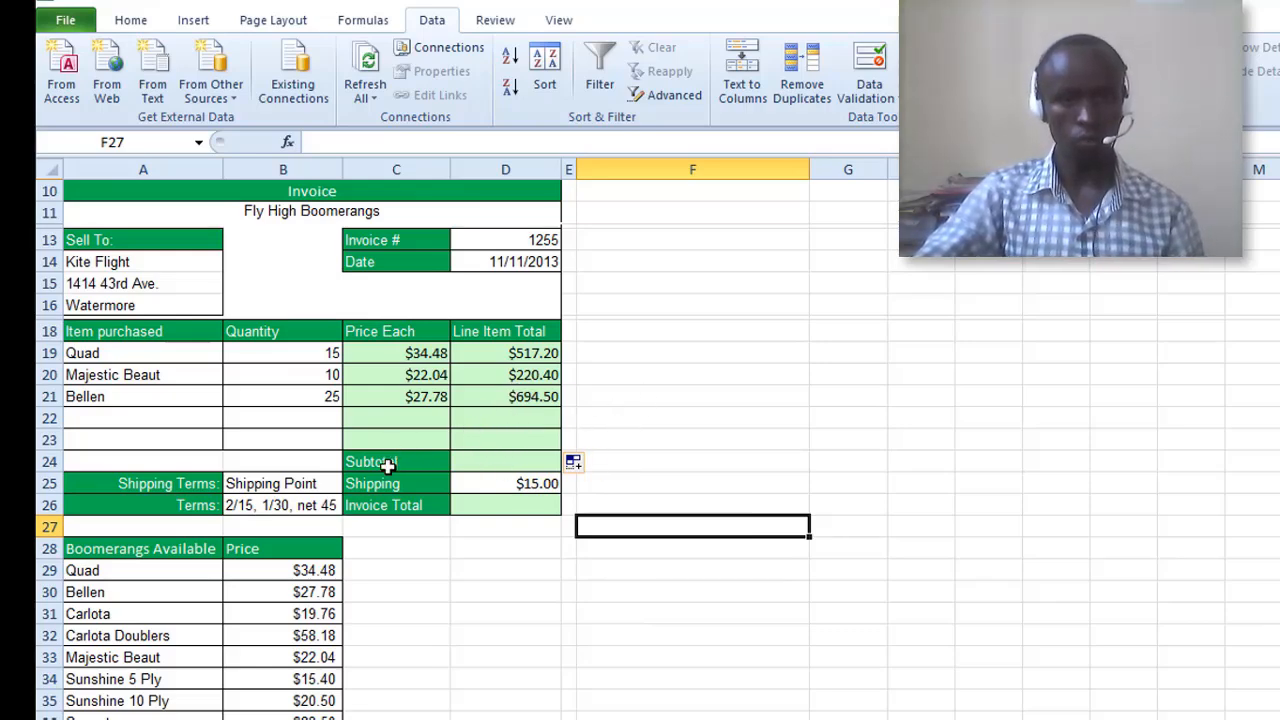
# Try AutoSum on D19:D24 to total the line items in D24, and clear the resulting subtotal formula.
pyautogui.moveTo(517, 354); pyautogui.dragTo(505, 459)
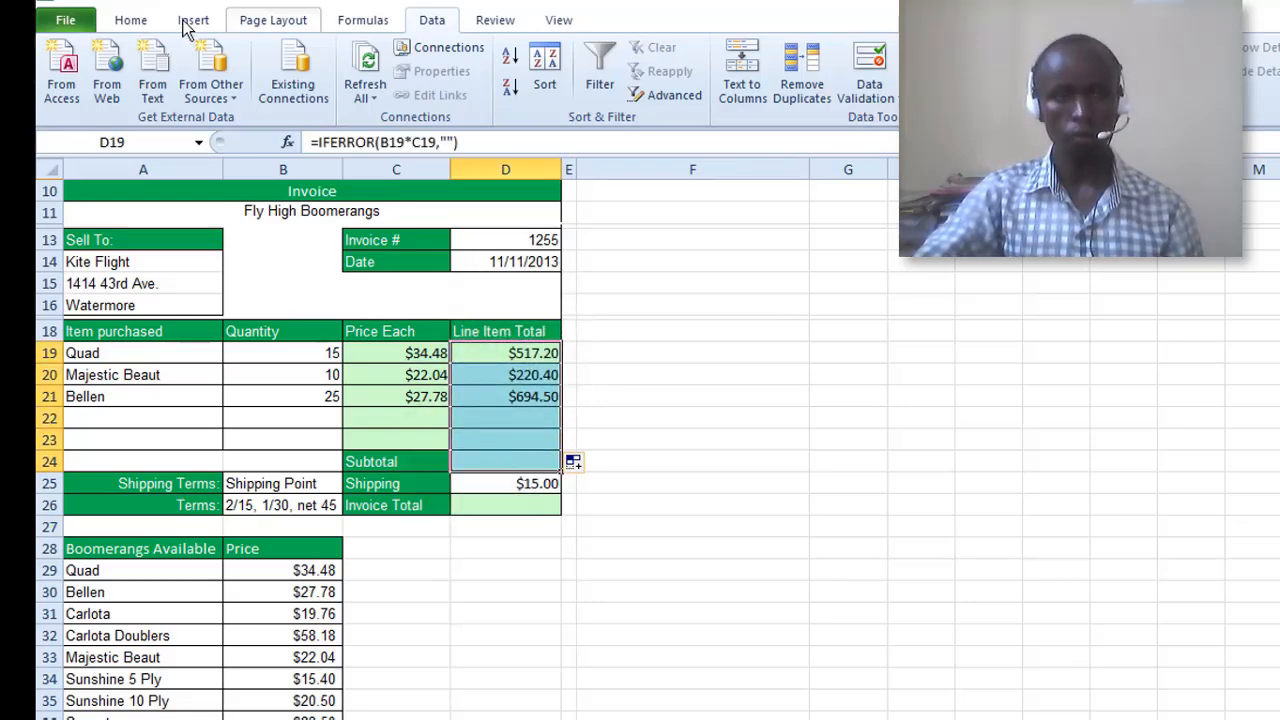
pyautogui.click(131, 21)
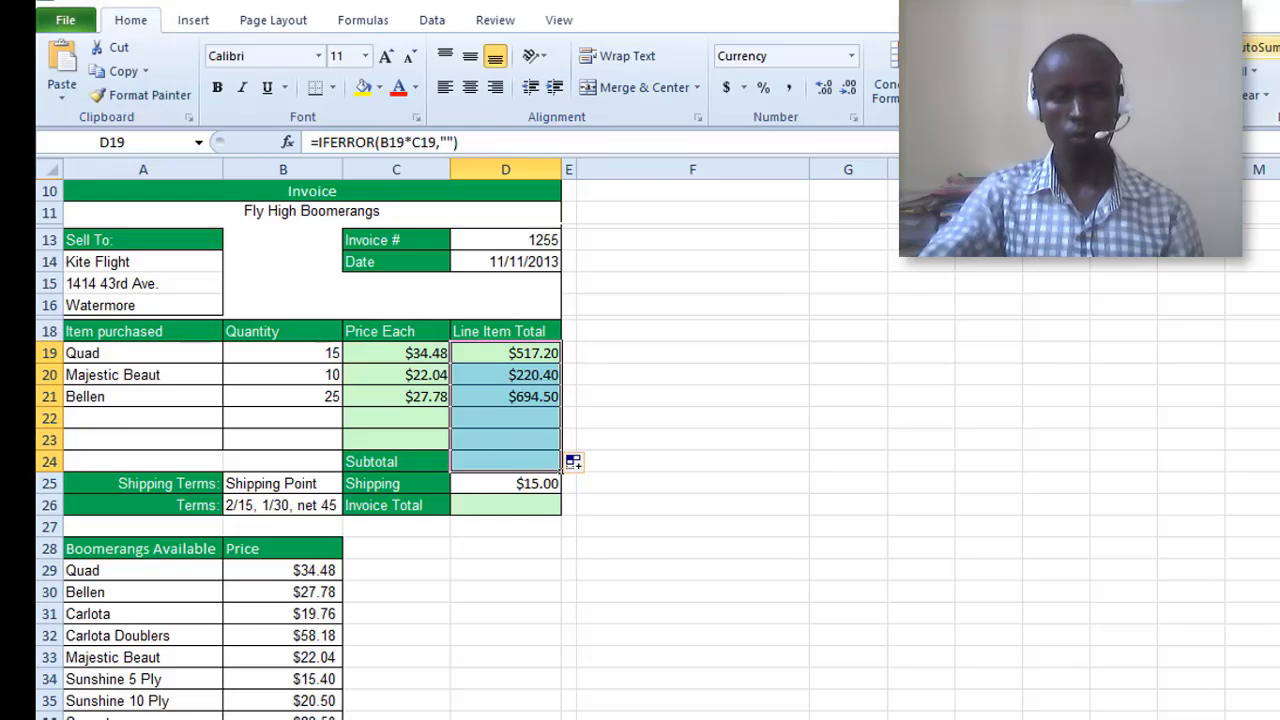
pyautogui.click(1262, 47)
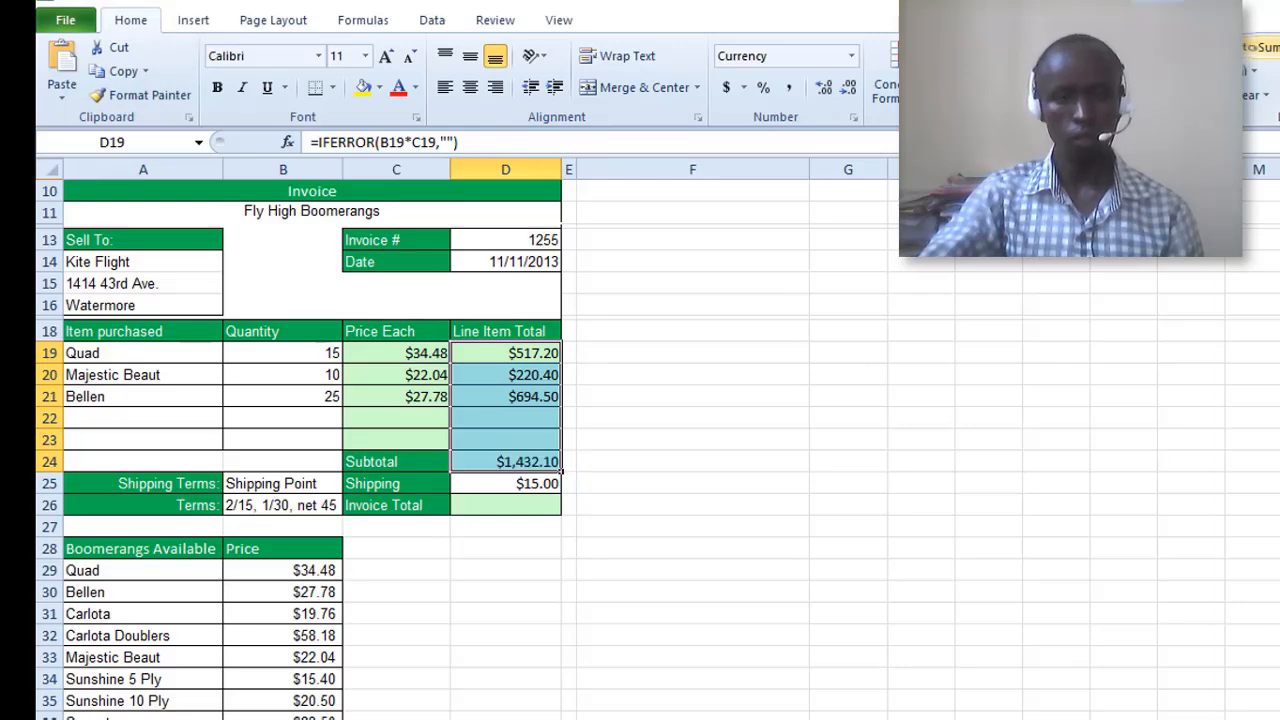
pyautogui.click(631, 463)
pyautogui.click(517, 461)
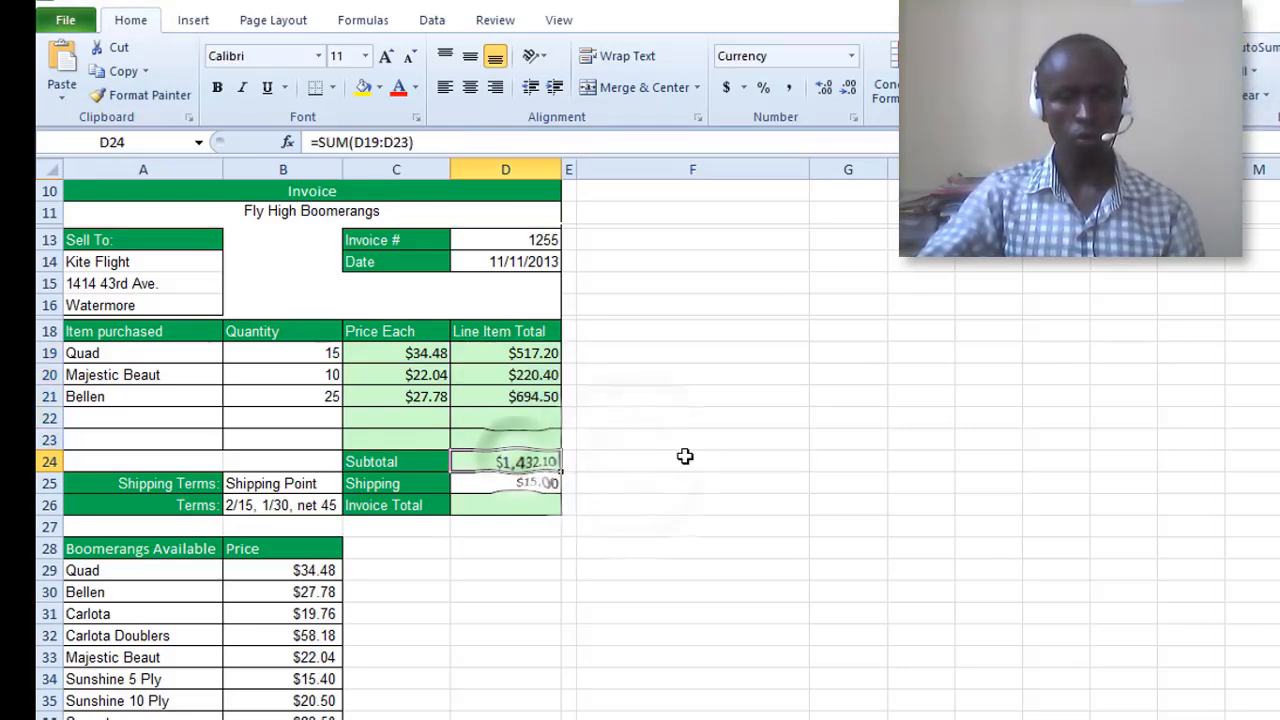
pyautogui.press('Delete')
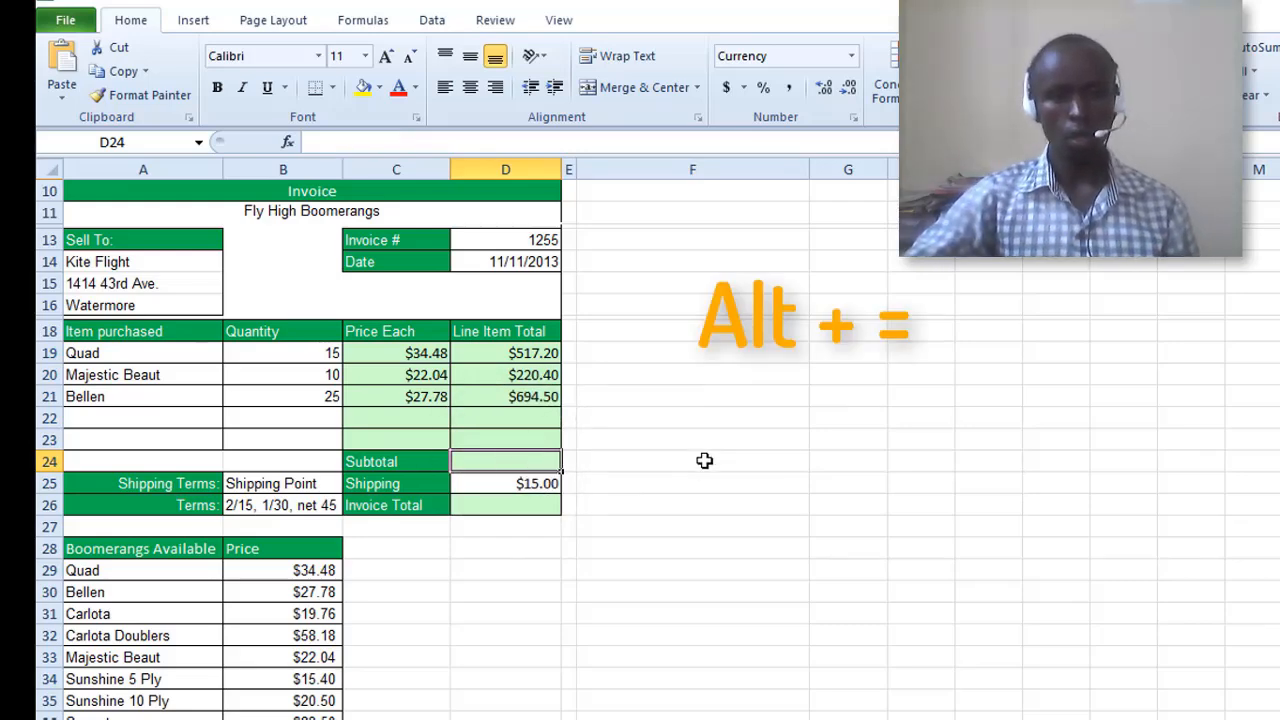
# Enter =SUM(D19:D23) in the Subtotal cell D24 using the automatic sum.
pyautogui.click(704, 460)
pyautogui.click(506, 463)
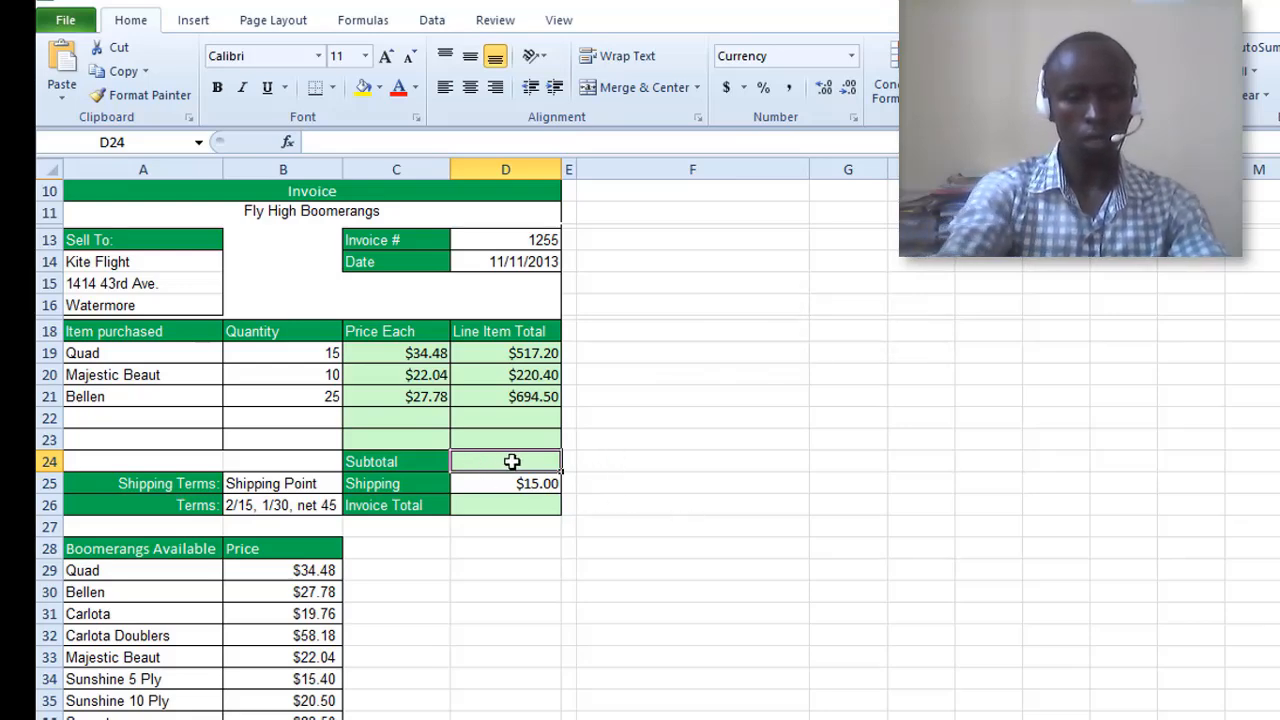
pyautogui.hotkey('alt', '=')
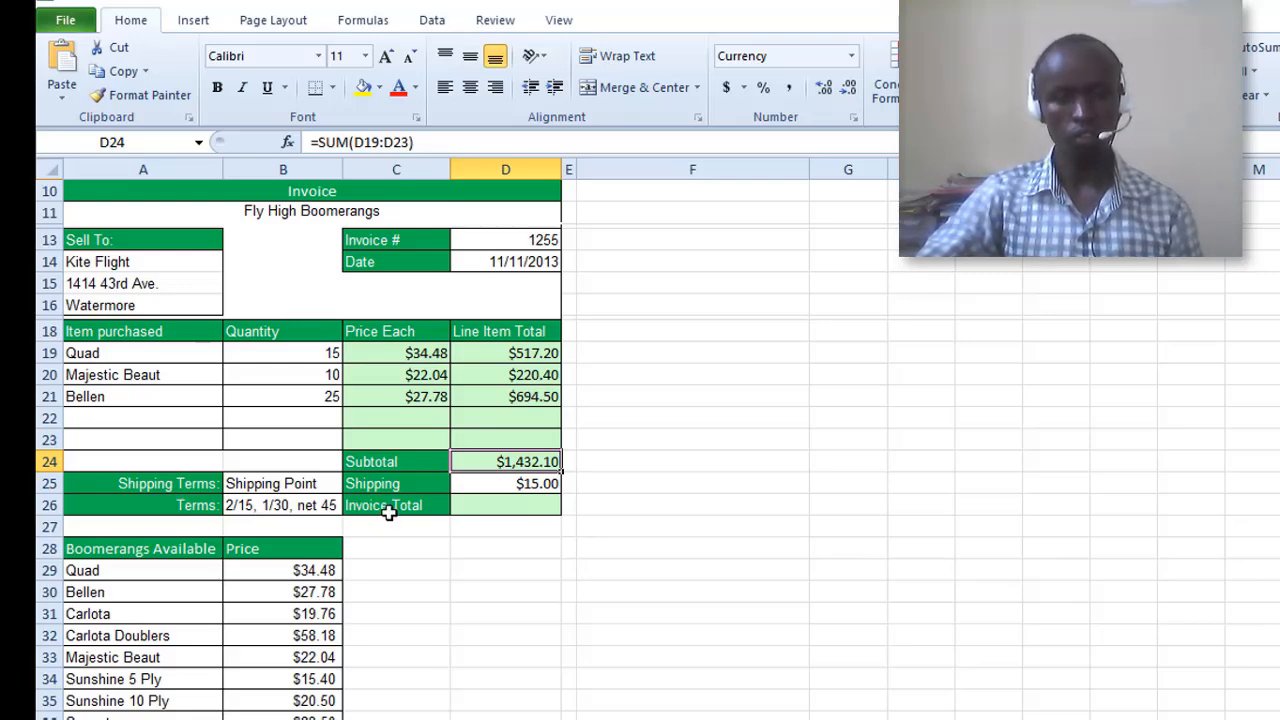
# Enter =SUM(D24:D25) in the Invoice Total cell D26 using the automatic sum.
pyautogui.click(476, 505)
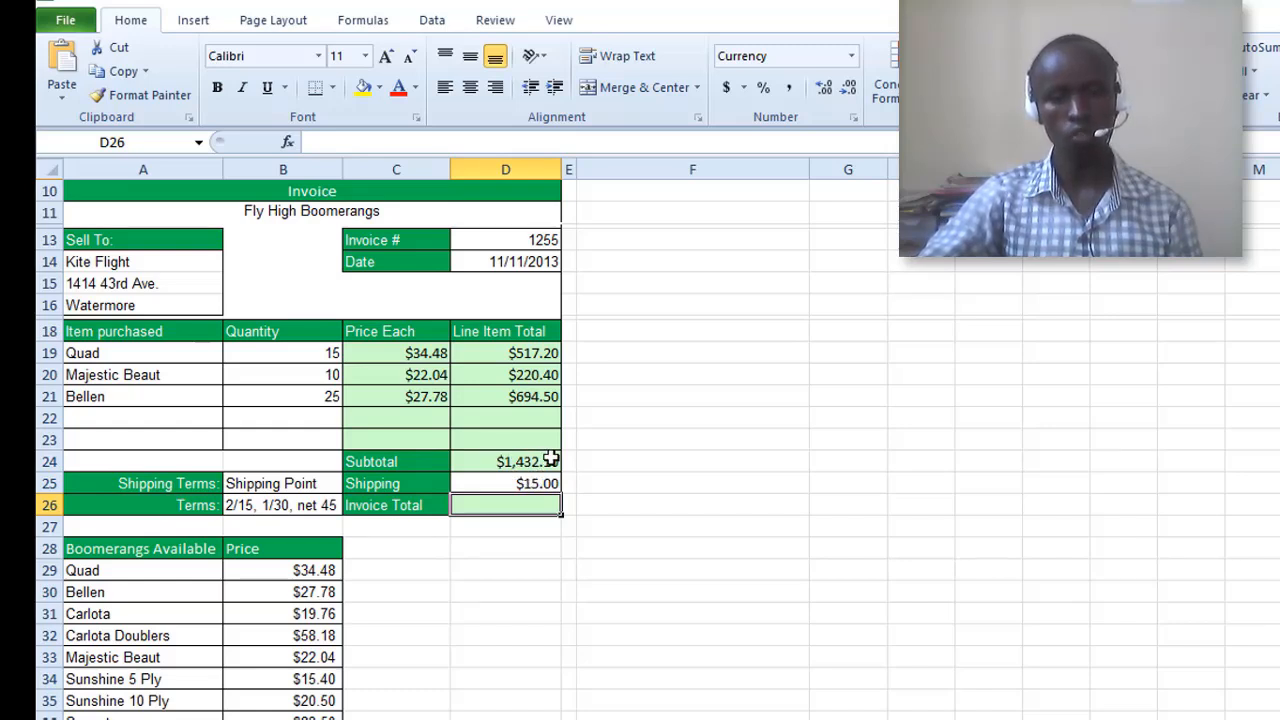
pyautogui.click(515, 506)
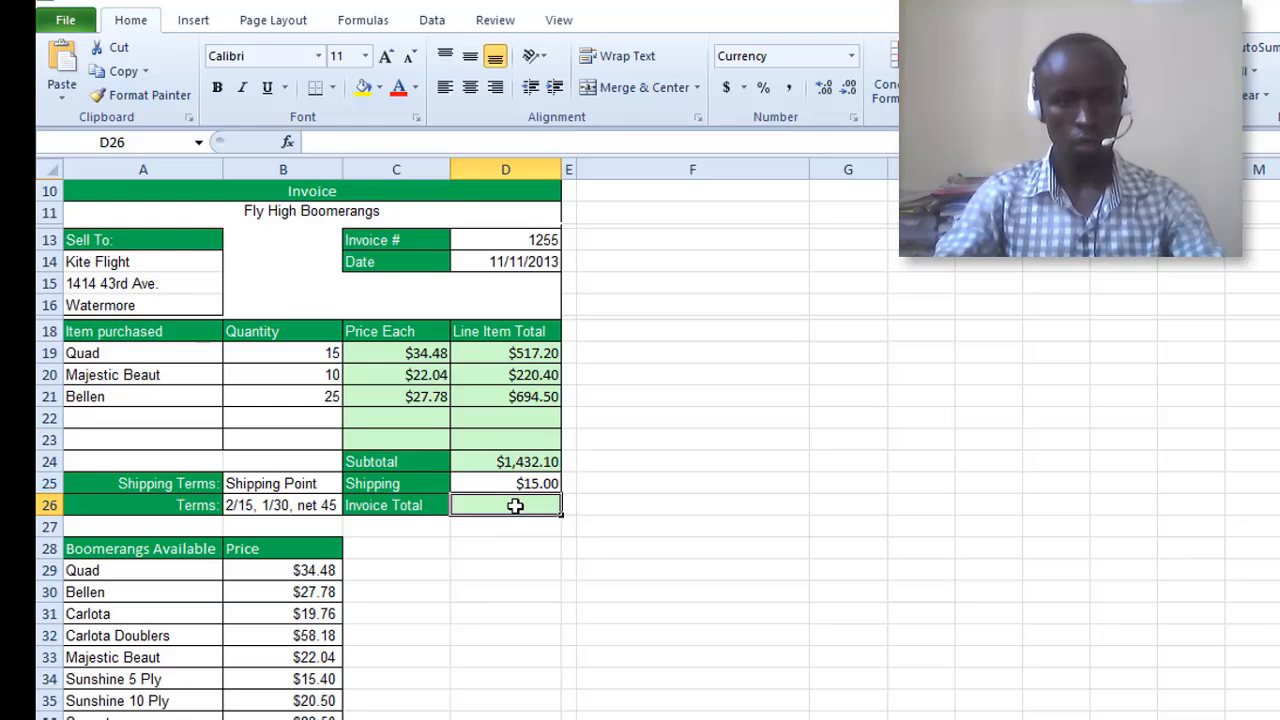
pyautogui.moveTo(491, 461); pyautogui.dragTo(510, 507)
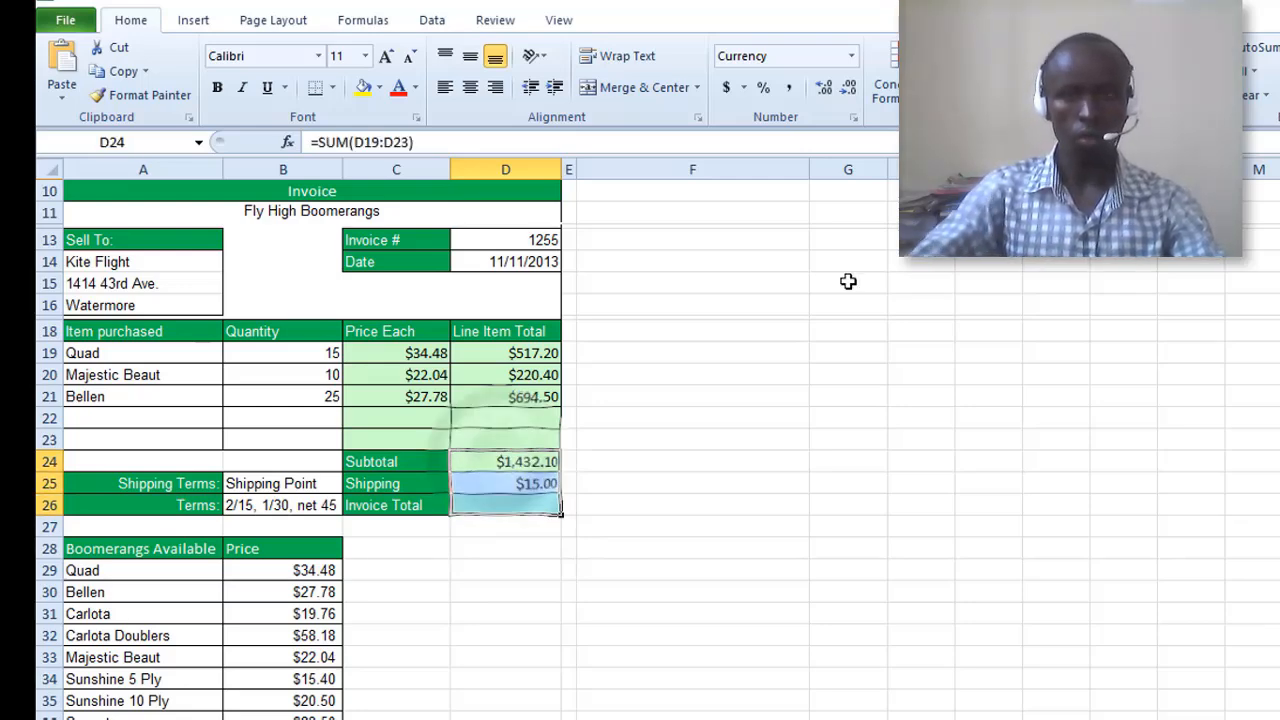
pyautogui.click(1256, 55)
pyautogui.click(618, 532)
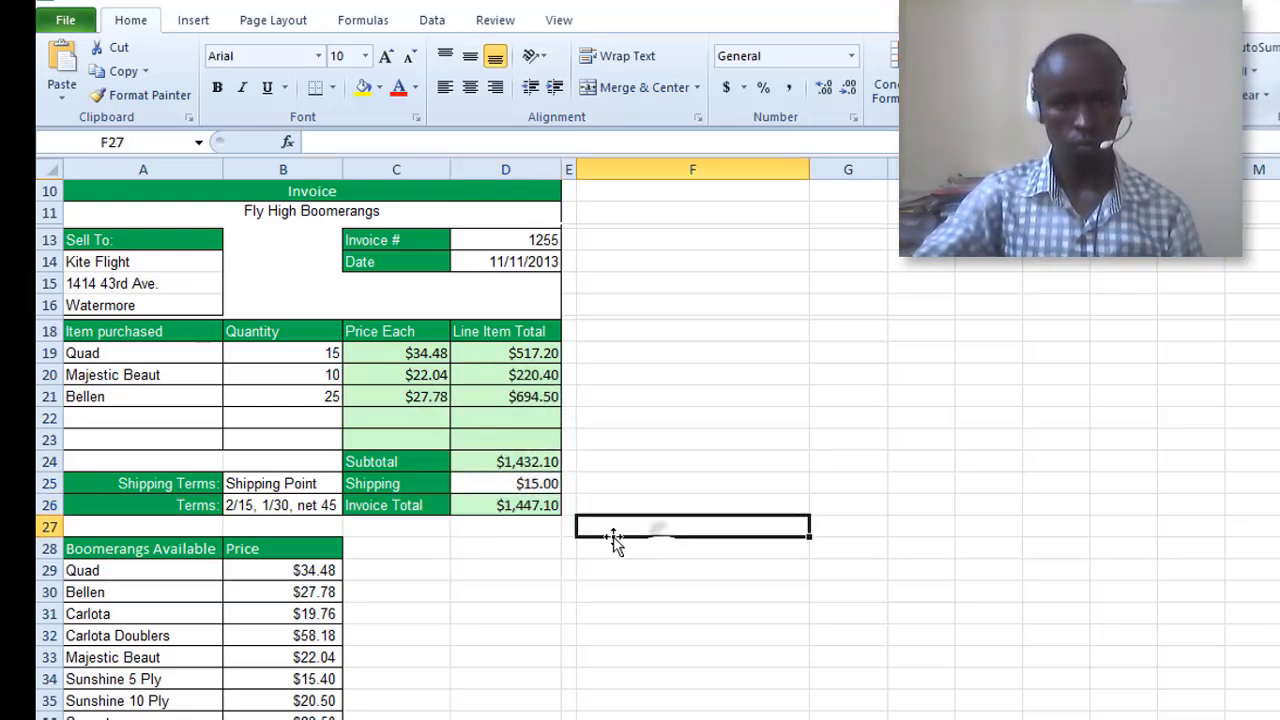
pyautogui.click(512, 507)
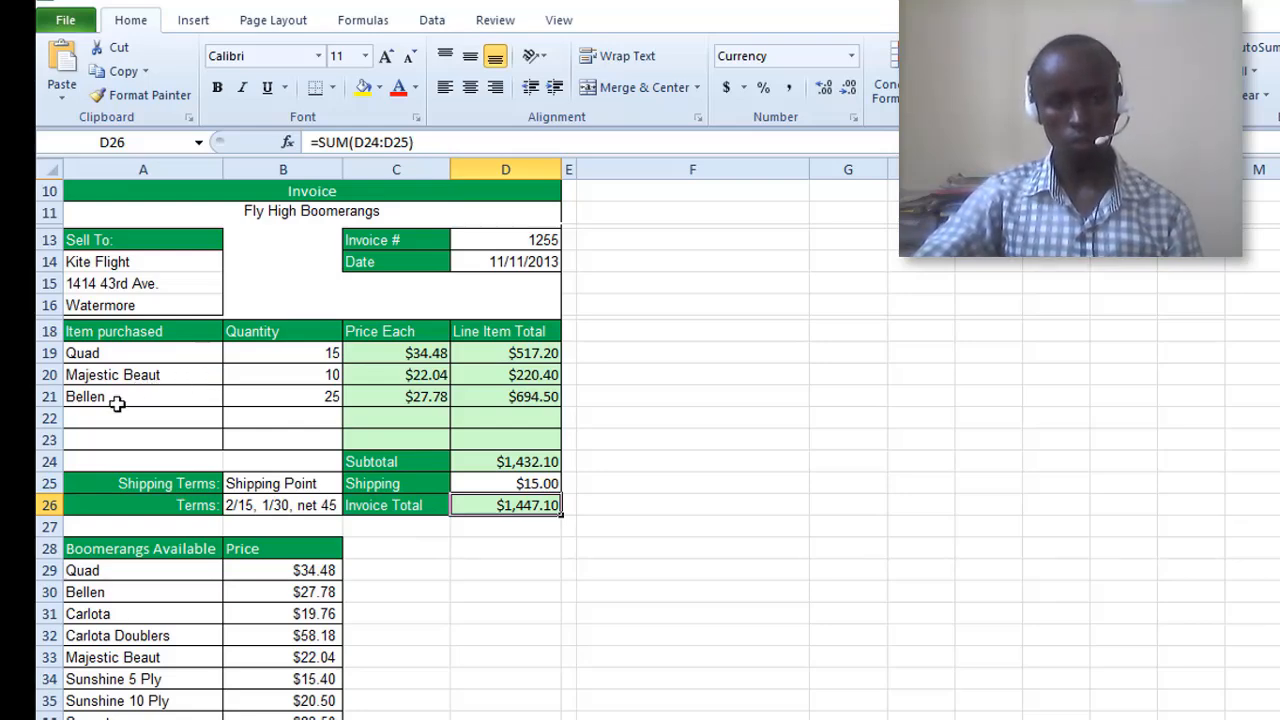
# Change the first purchased item in A19 to Carlota and set the Majestic Beaut quantity in B20 to 110.
pyautogui.click(153, 357)
pyautogui.click(232, 353)
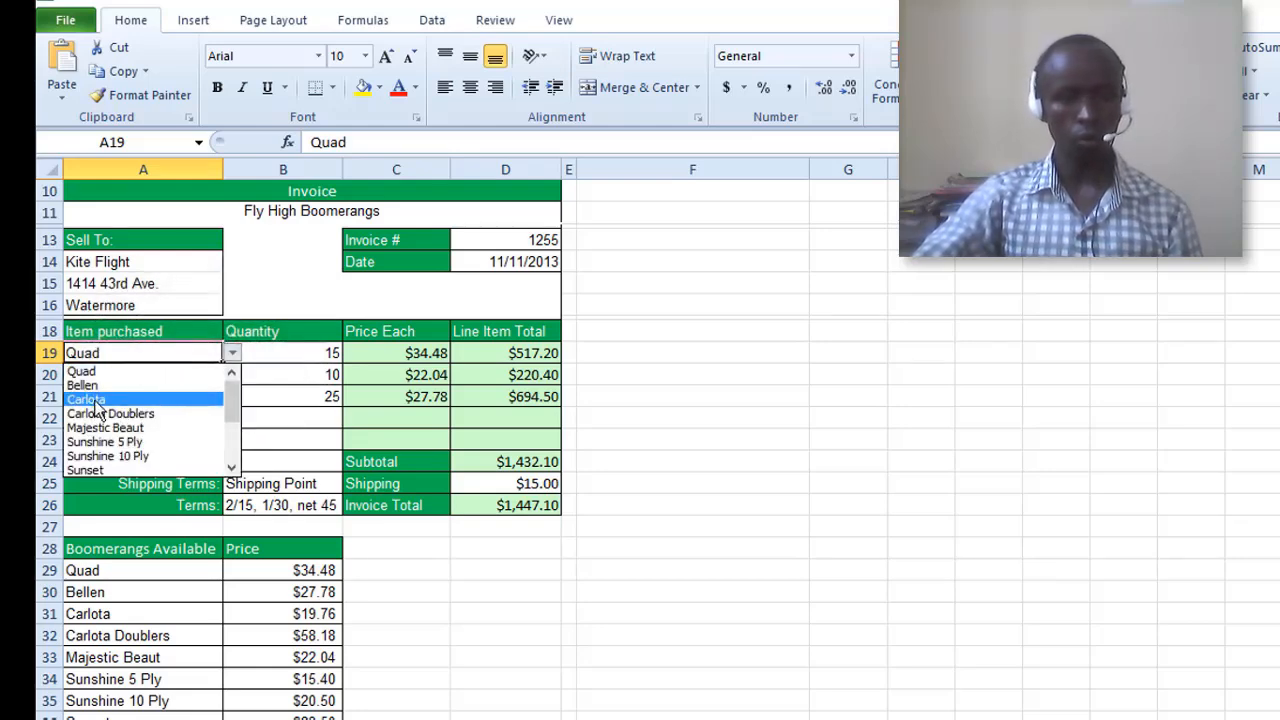
pyautogui.click(95, 401)
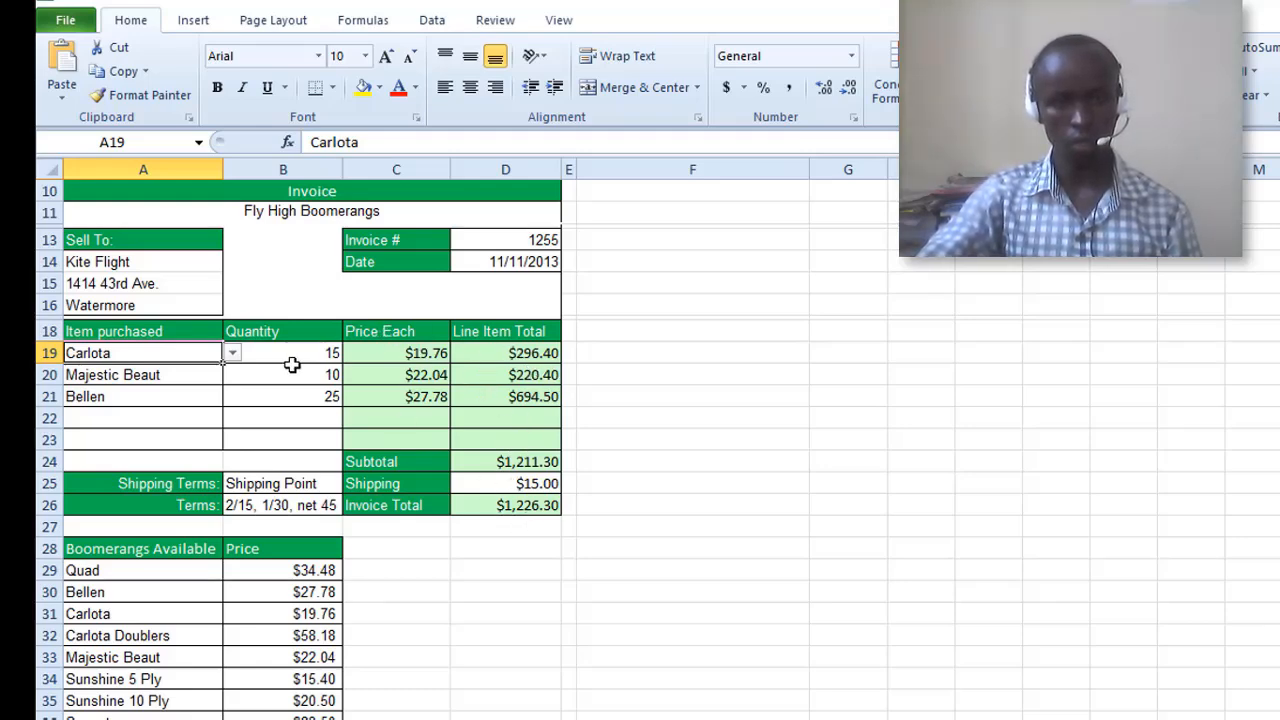
pyautogui.doubleClick(327, 375)
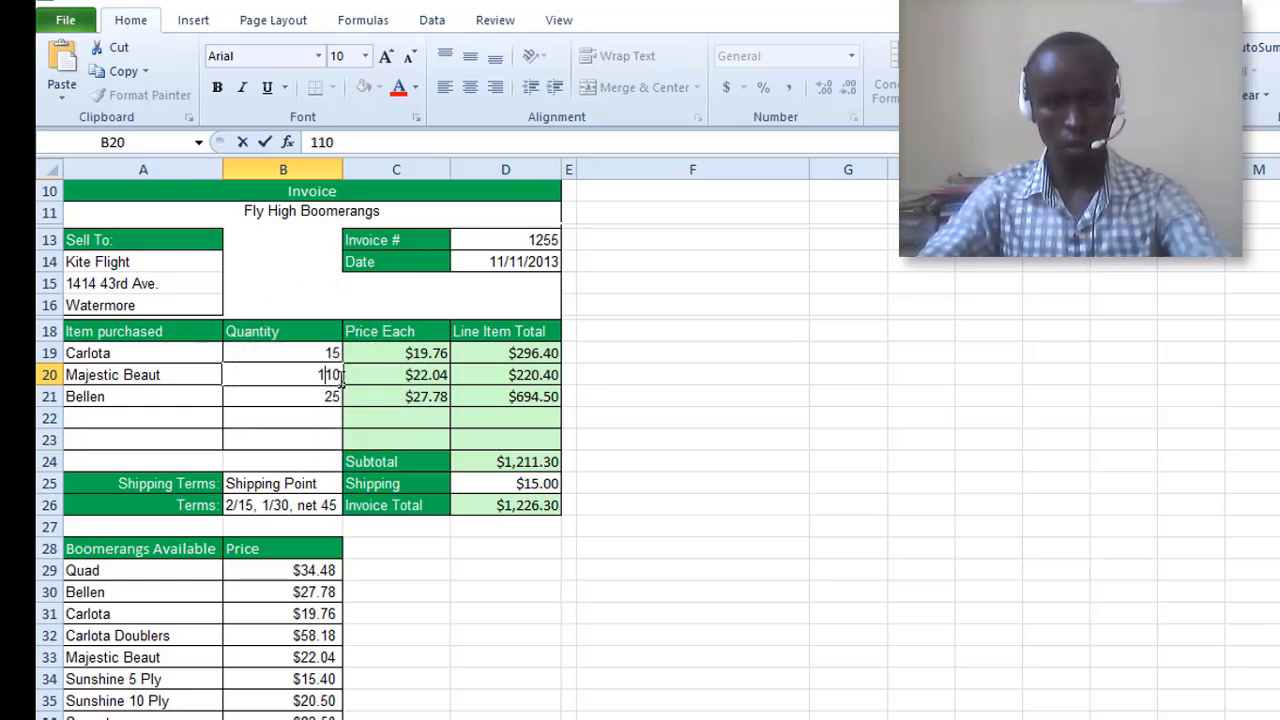
pyautogui.click(752, 446)
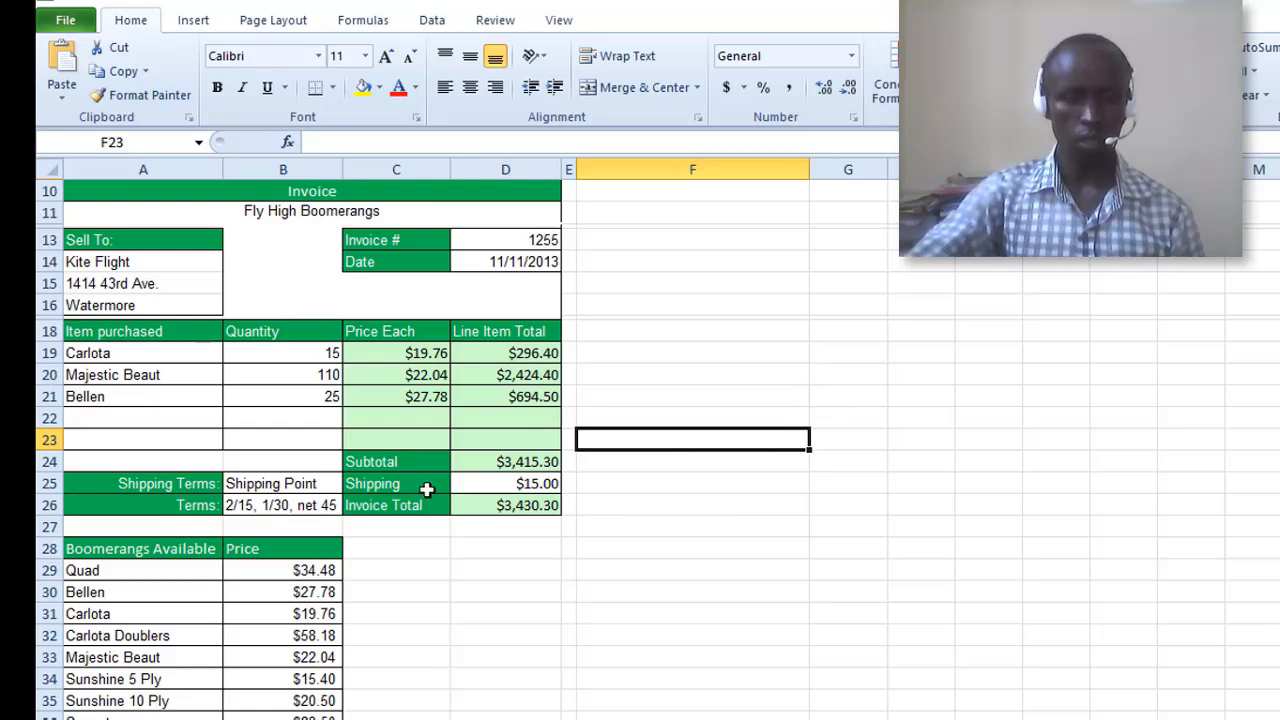
# Go to the V(3-5) sheet and clear the existing Commission formula in E12 of Example 3.
pyautogui.scroll(3, 593, 495)
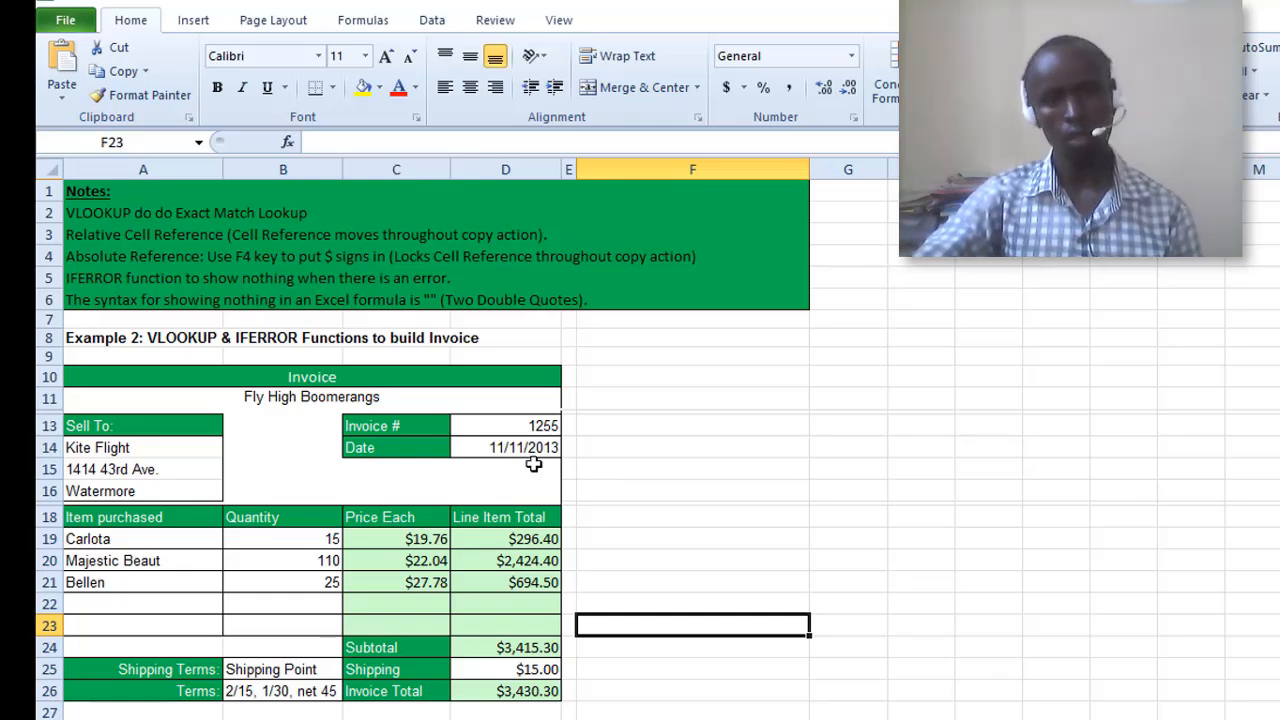
pyautogui.scroll(-4, 540, 490)
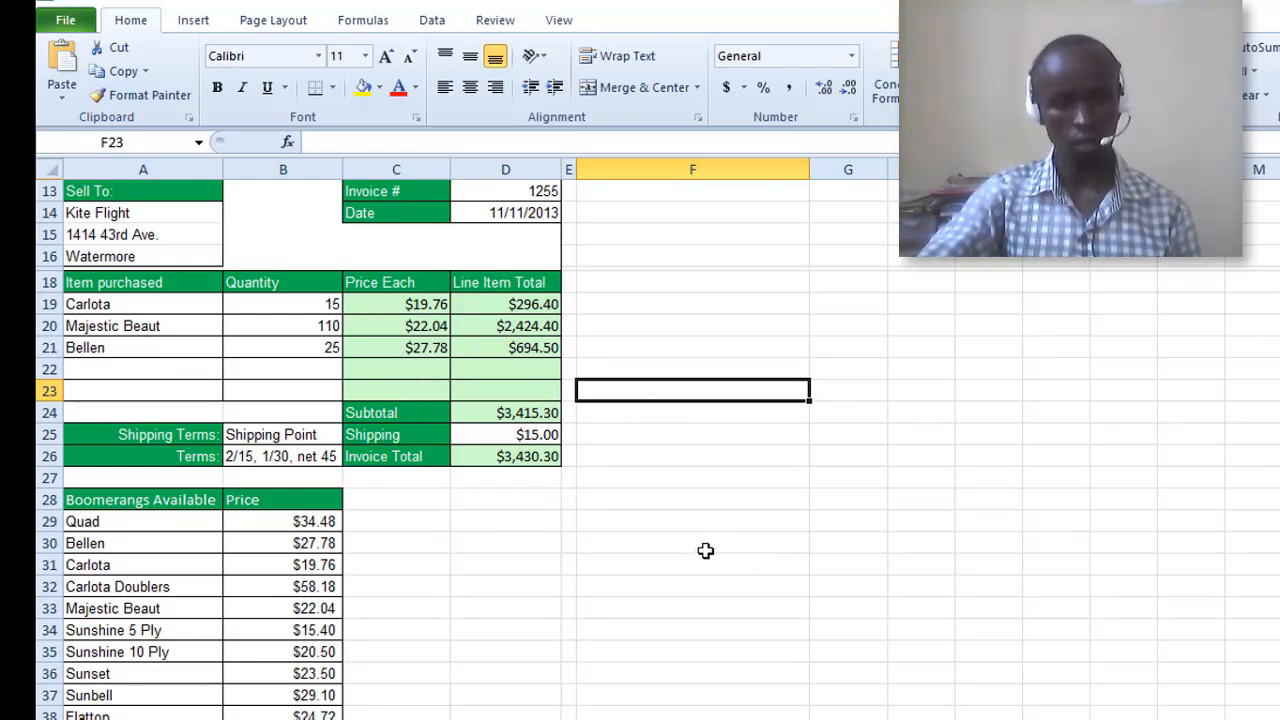
pyautogui.scroll(-4, 703, 549)
pyautogui.scroll(1, 620, 534)
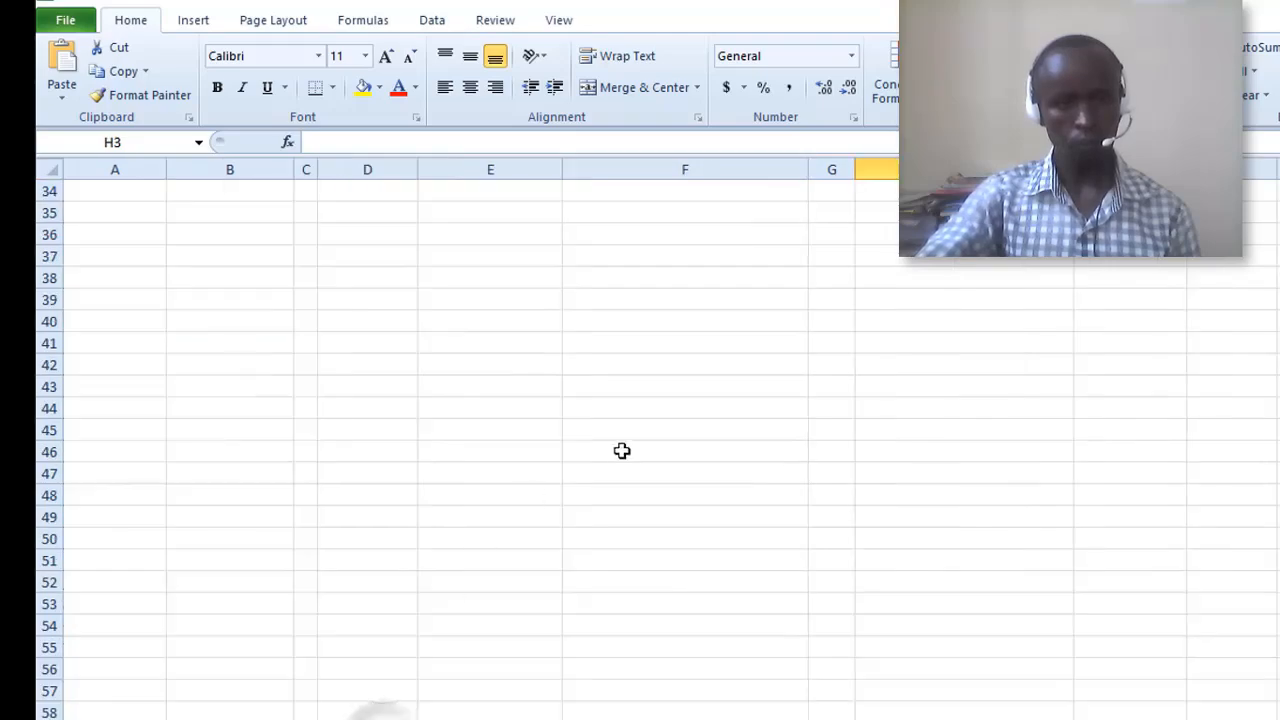
pyautogui.scroll(2, 522, 405)
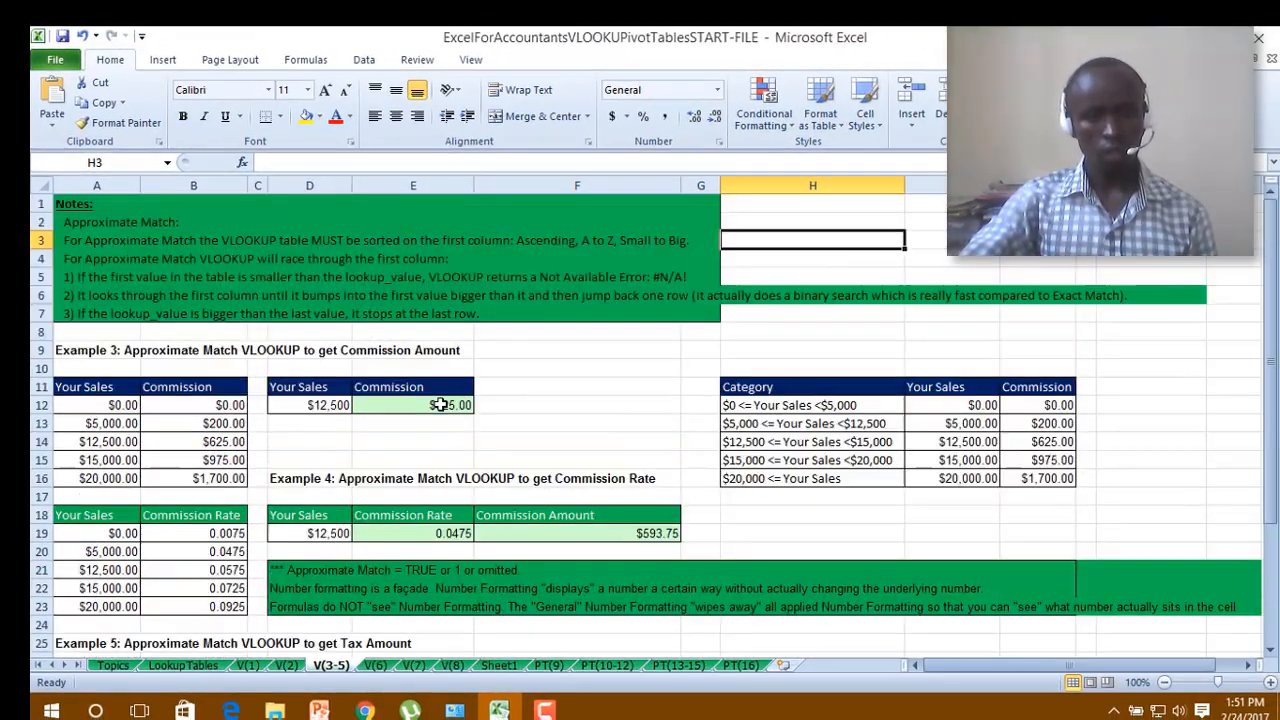
pyautogui.click(439, 408)
pyautogui.press('Delete')
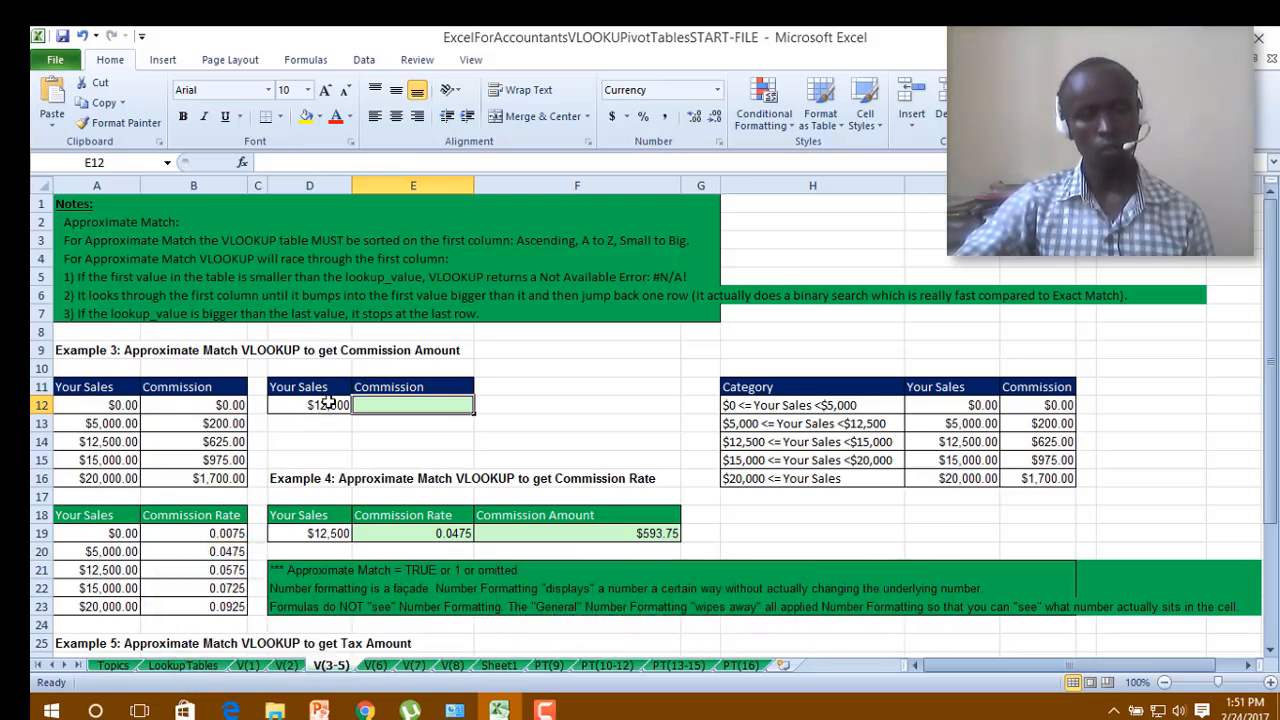
pyautogui.click(550, 416)
# Enter the approximate-match formula =VLOOKUP(D12,A12:B16,2,1) in the Commission cell E12.
pyautogui.click(388, 405)
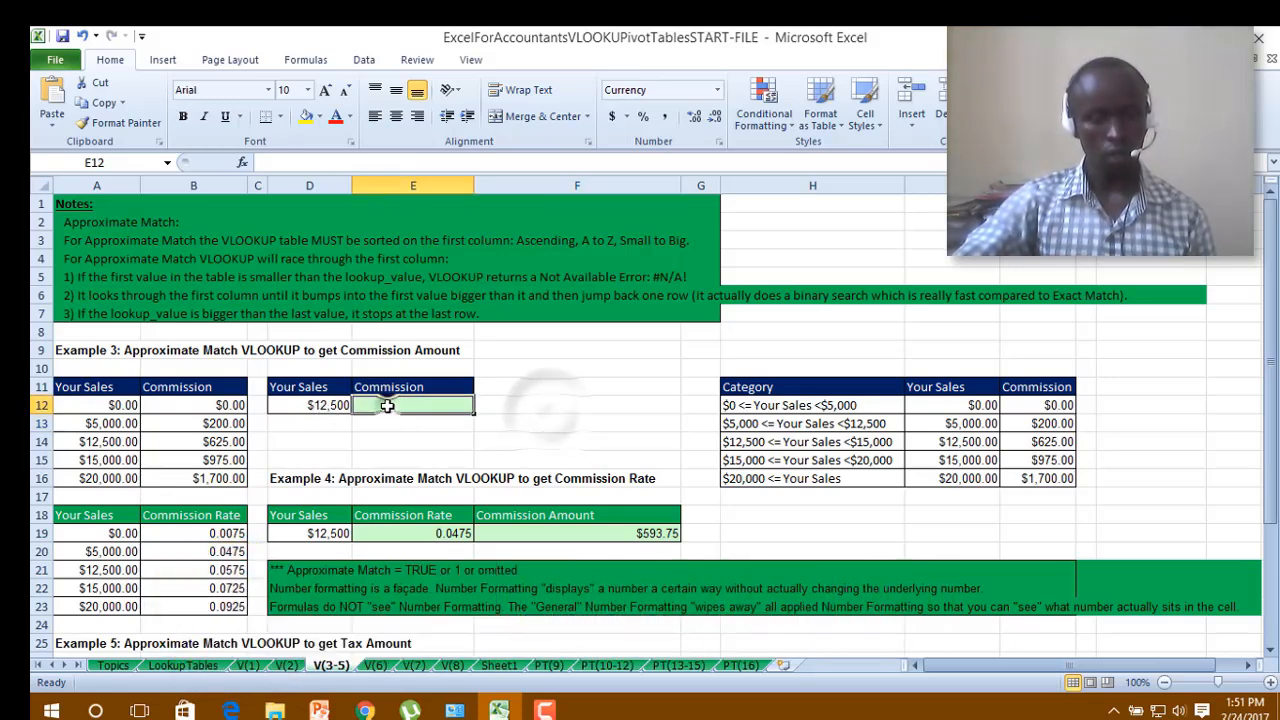
pyautogui.write('=')
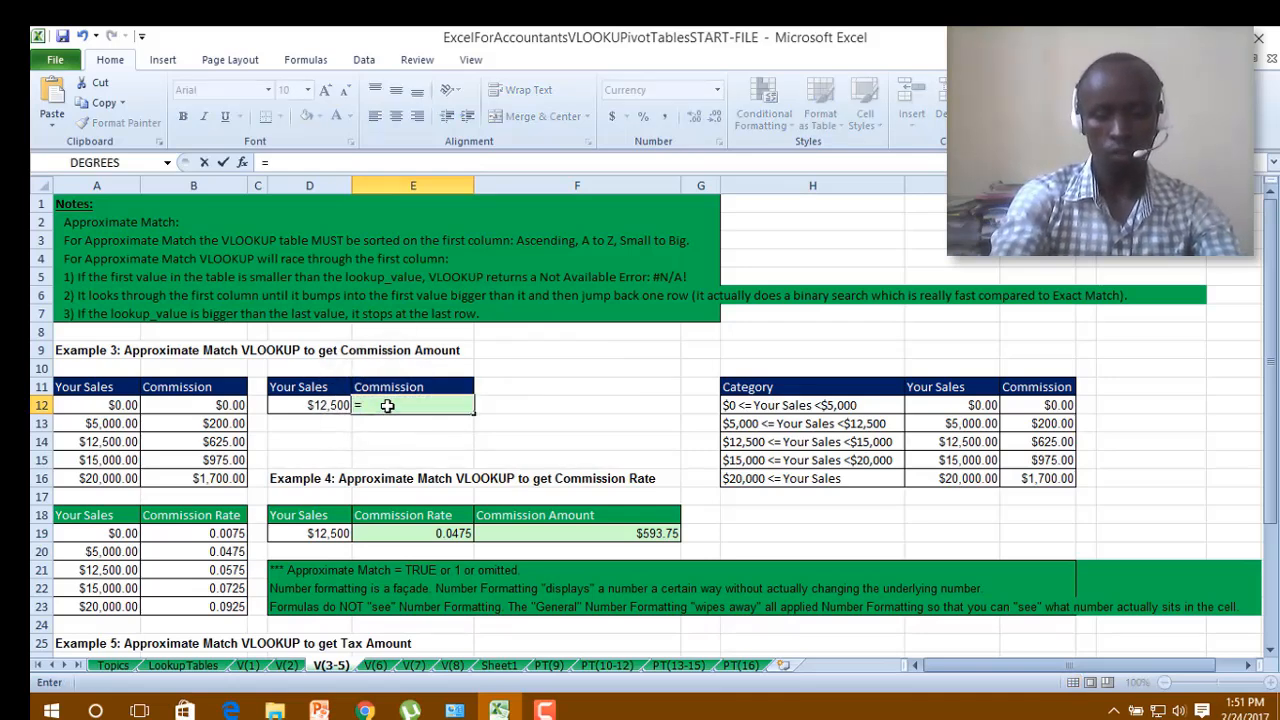
pyautogui.write('v')
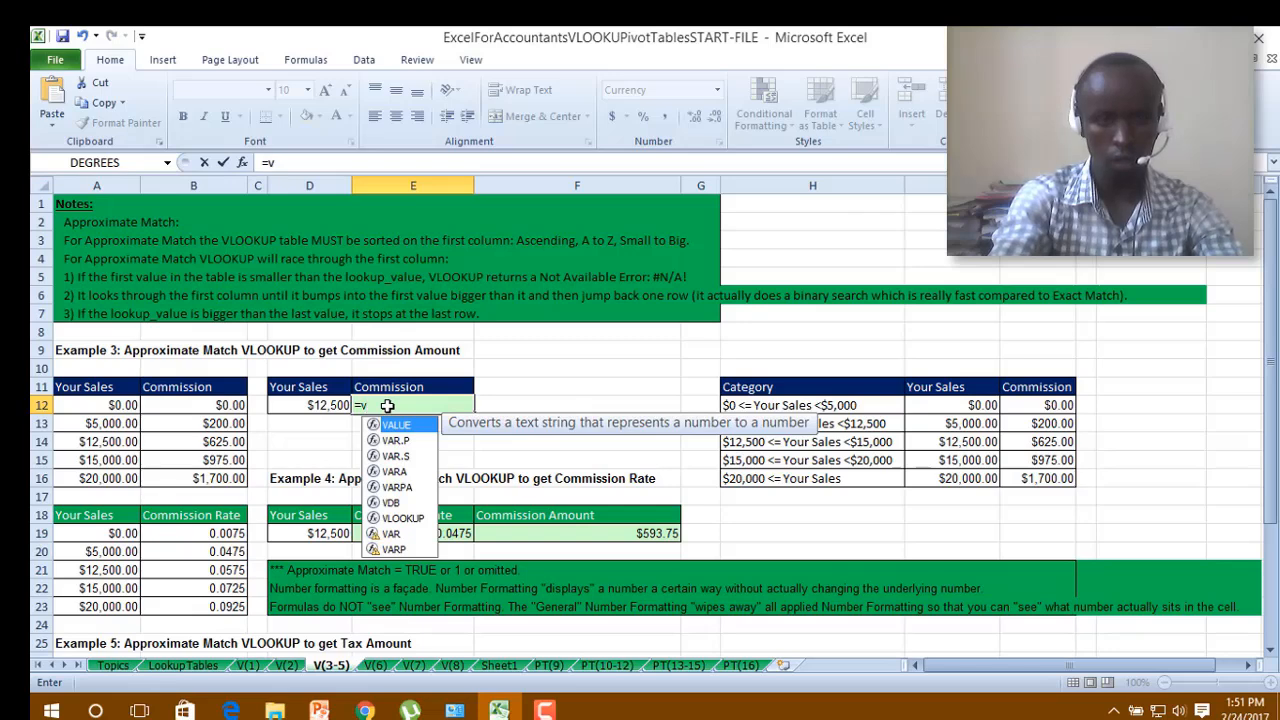
pyautogui.write('l')
pyautogui.press('Tab')
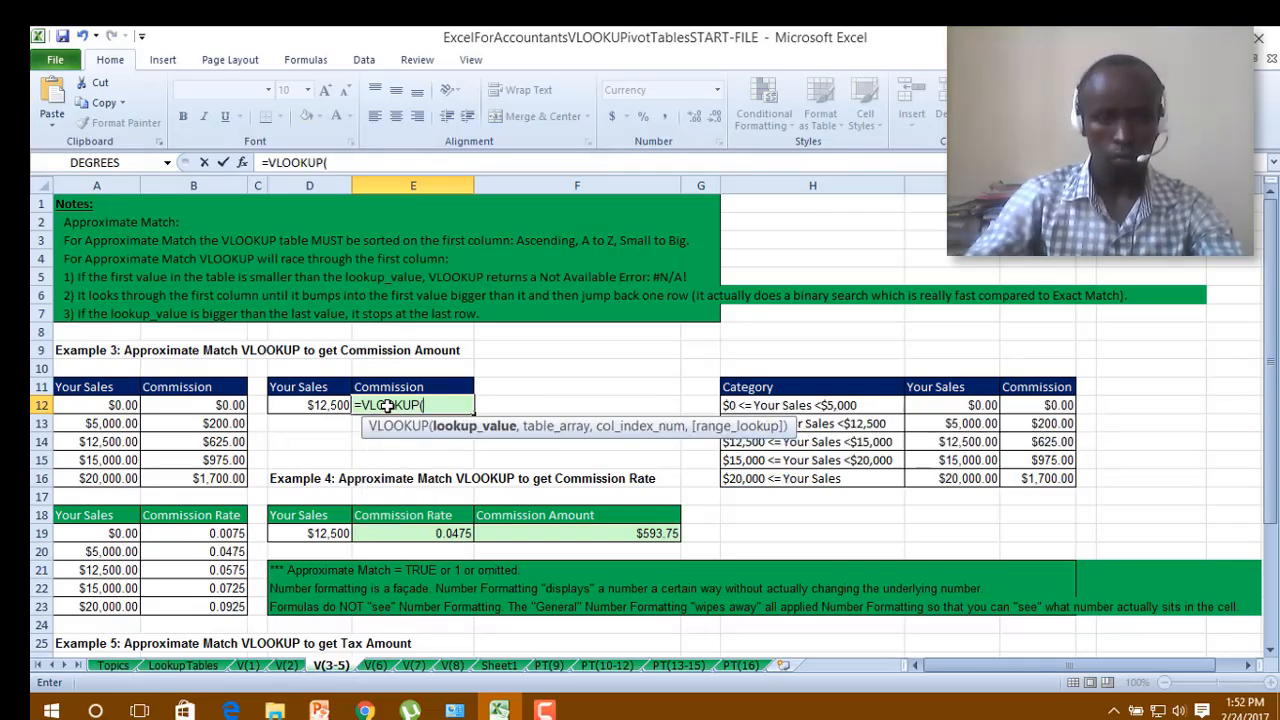
pyautogui.click(315, 405)
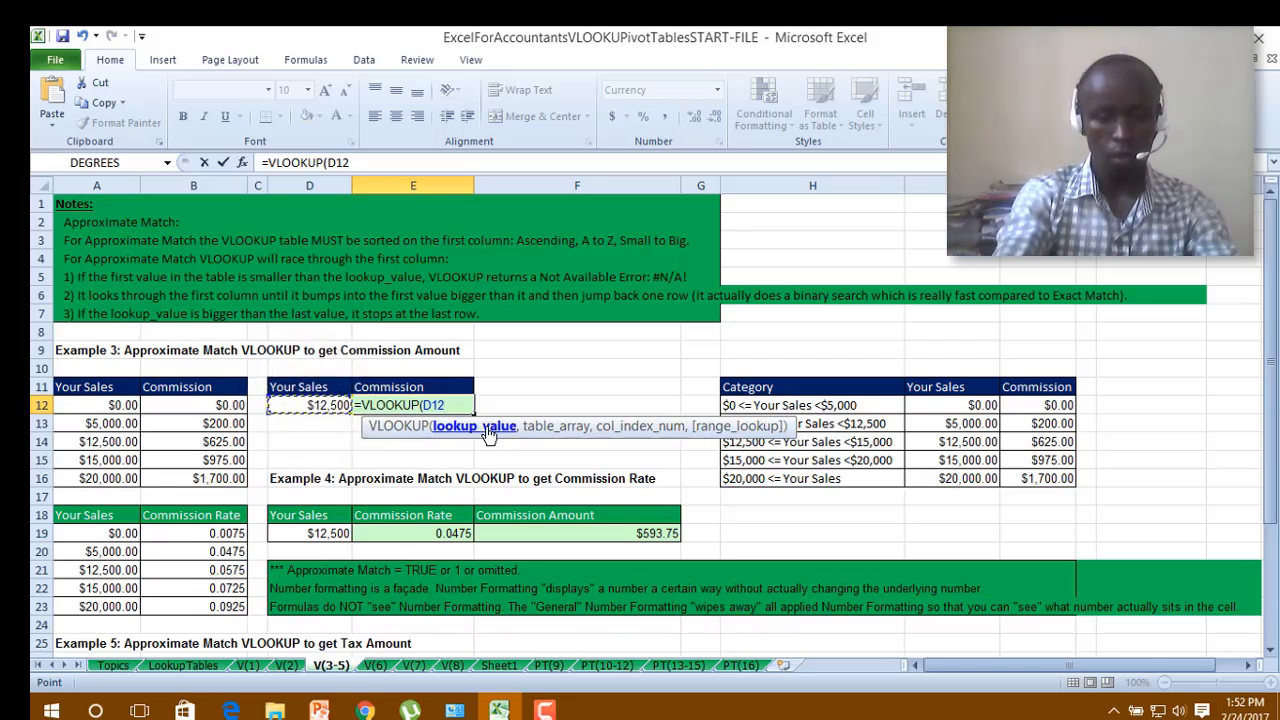
pyautogui.write(',')
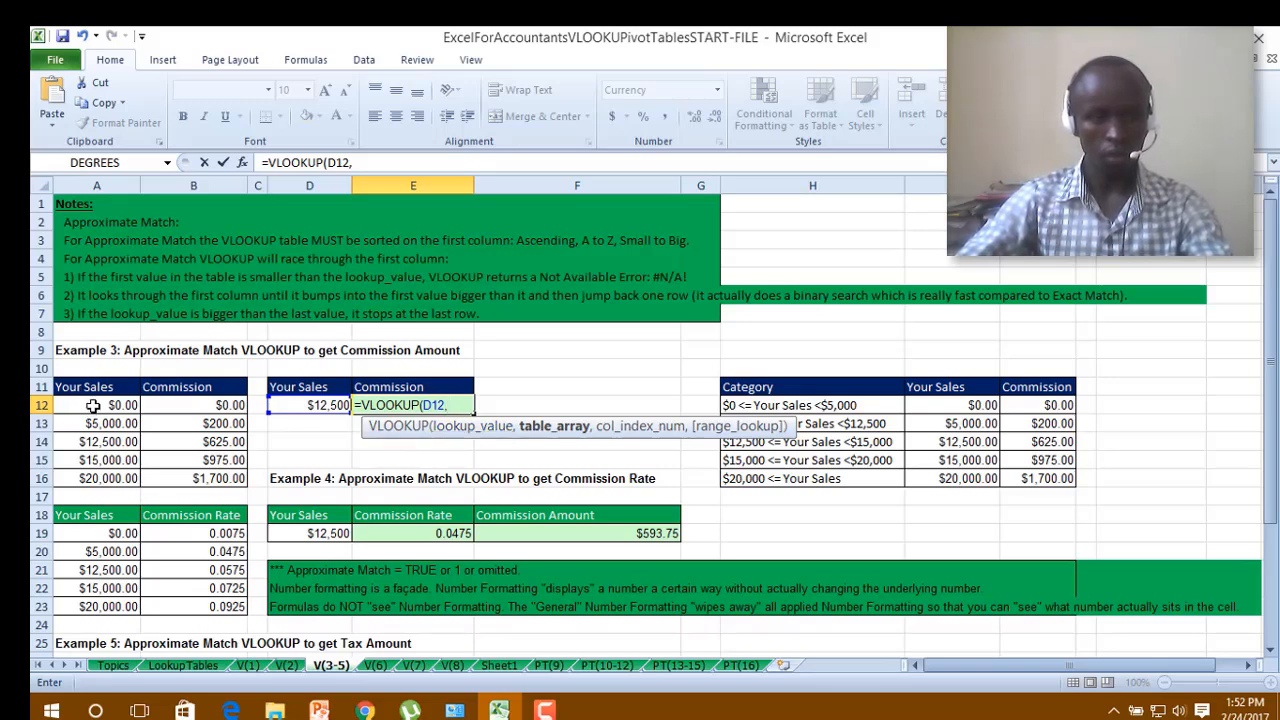
pyautogui.moveTo(92, 405); pyautogui.dragTo(220, 478)
pyautogui.moveTo(220, 479); pyautogui.dragTo(220, 479)
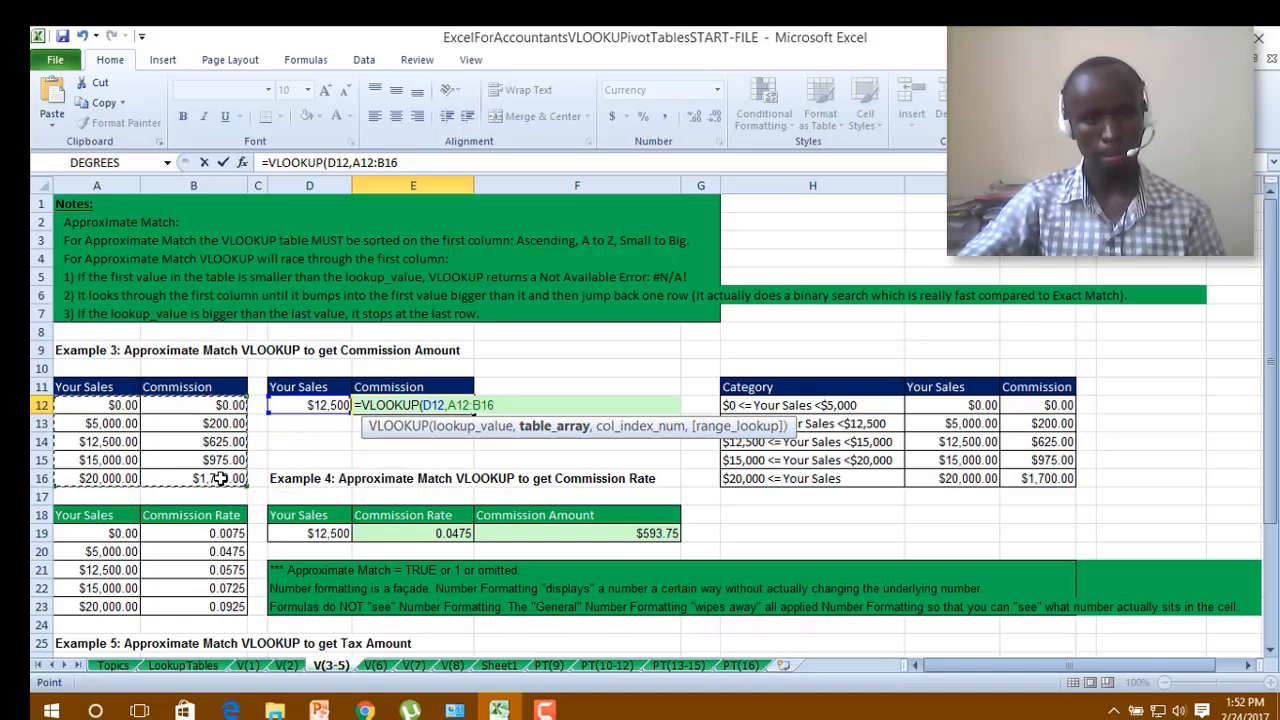
pyautogui.write(',2,1')
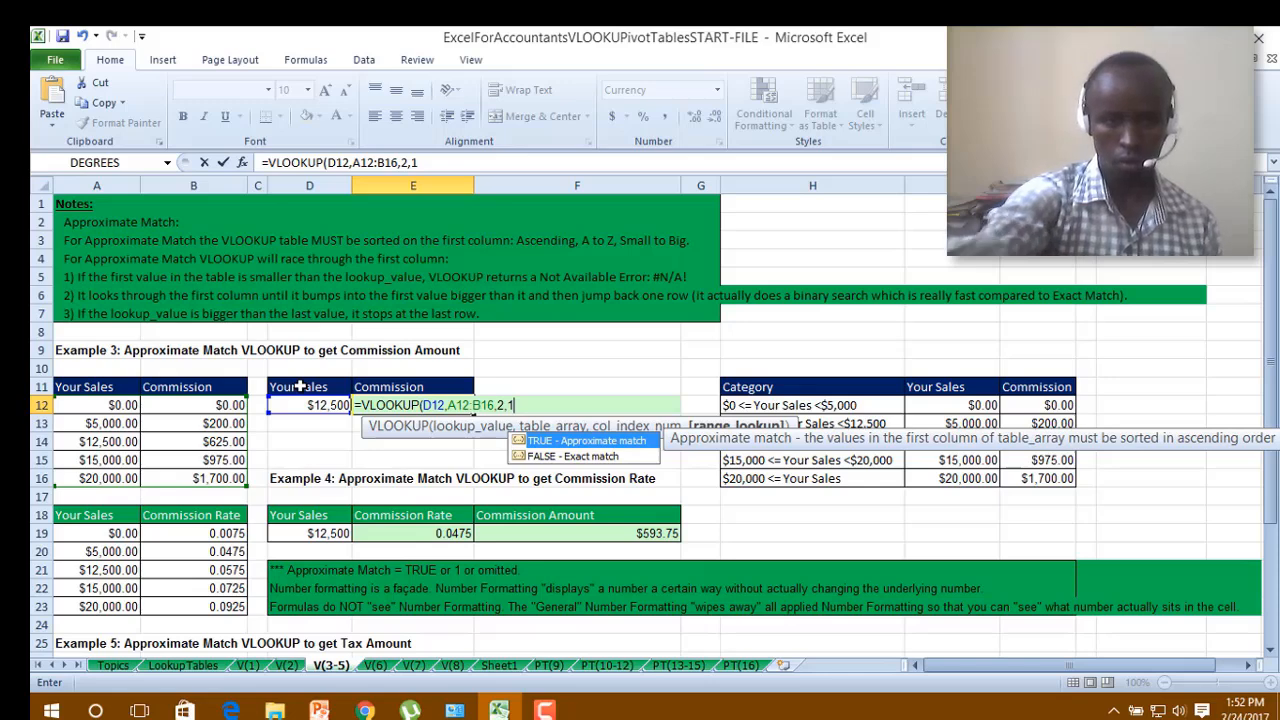
pyautogui.write(')')
pyautogui.press('Return')
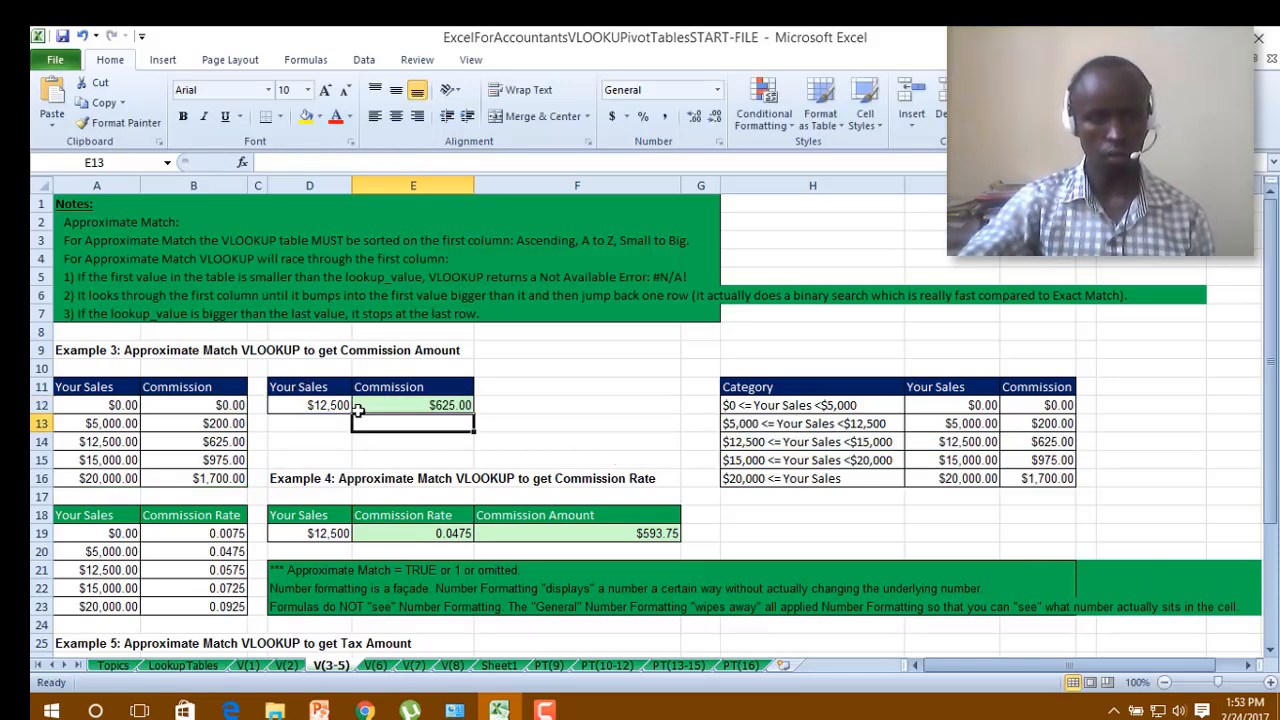
# Compare the matching sales row A14:B14 in the commission table with the lookup result in E12.
pyautogui.click(95, 460)
pyautogui.click(100, 441)
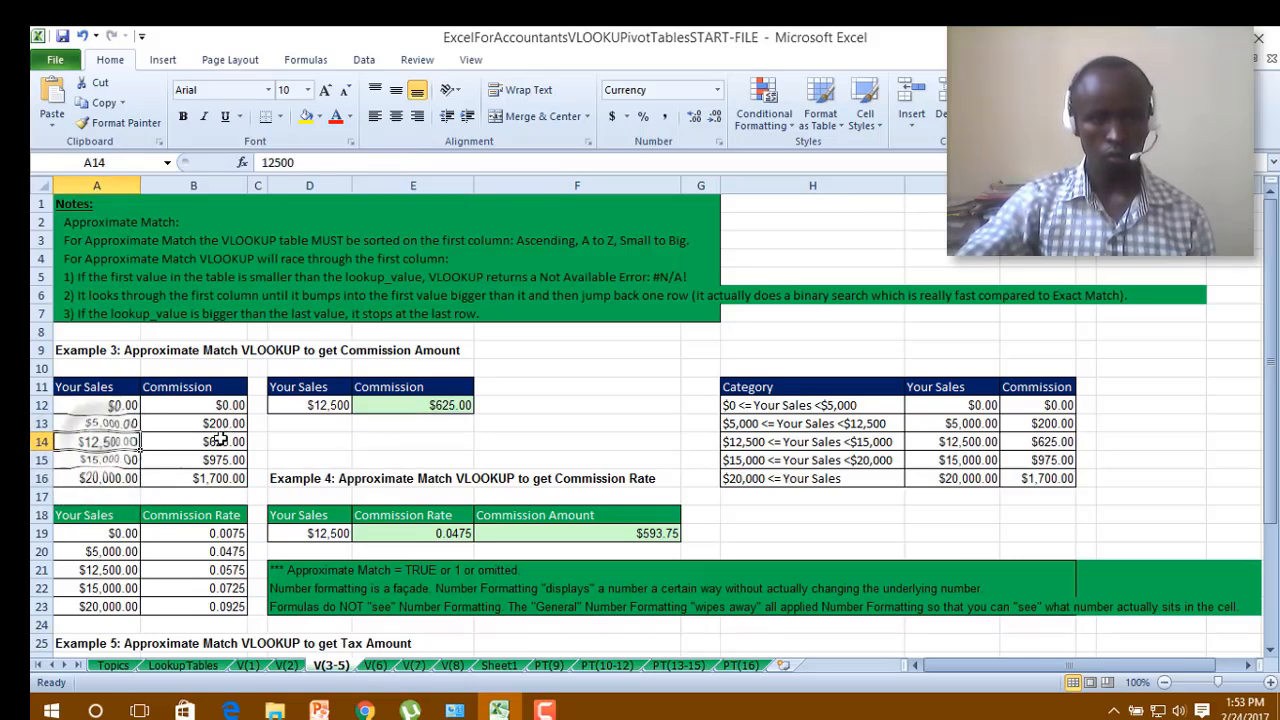
pyautogui.click(142, 441)
pyautogui.moveTo(122, 442); pyautogui.dragTo(190, 446)
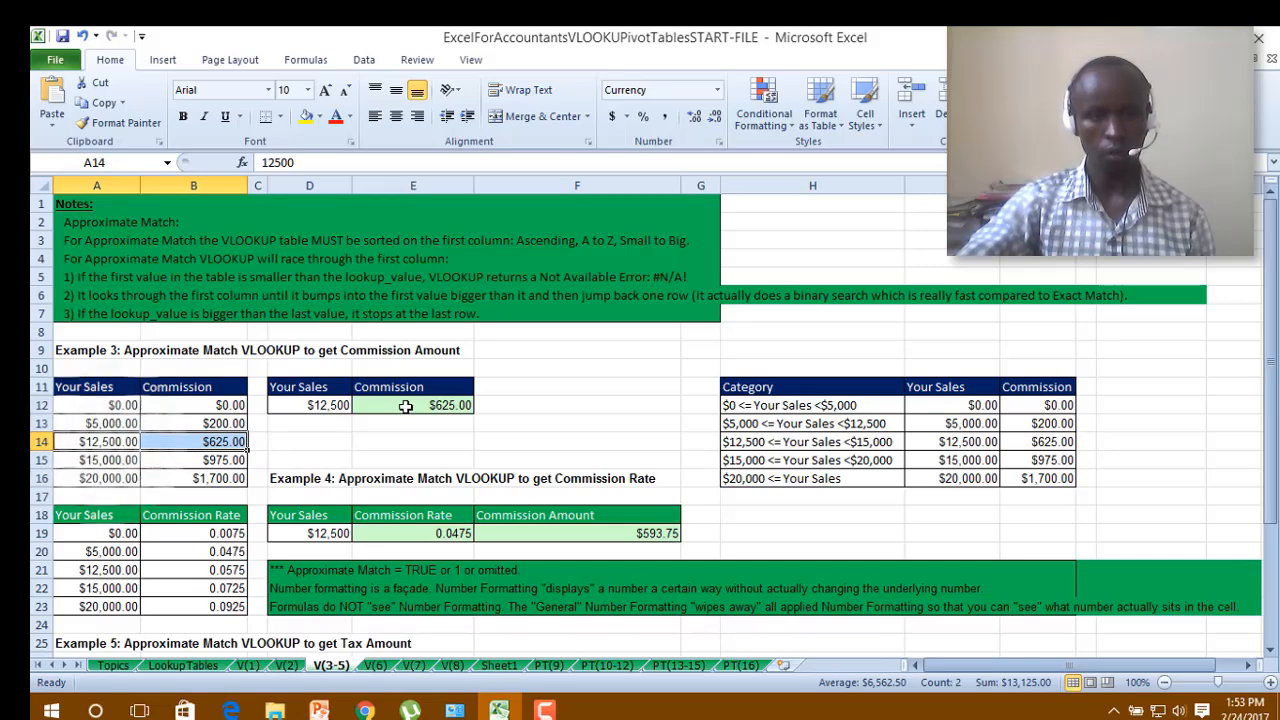
pyautogui.click(384, 408)
# Clear the existing Commission Rate and Commission Amount formulas in E19 and F19 of Example 4.
pyautogui.scroll(-2, 383, 408)
pyautogui.click(430, 422)
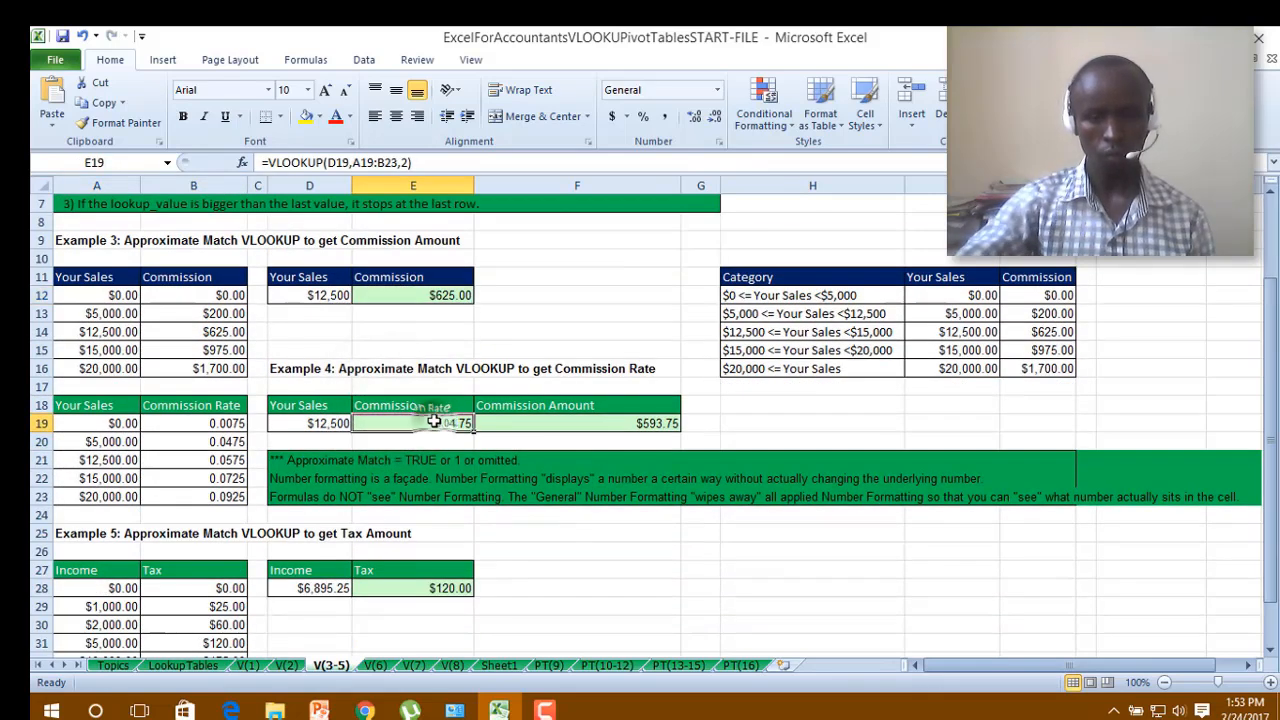
pyautogui.press('Delete')
pyautogui.click(562, 424)
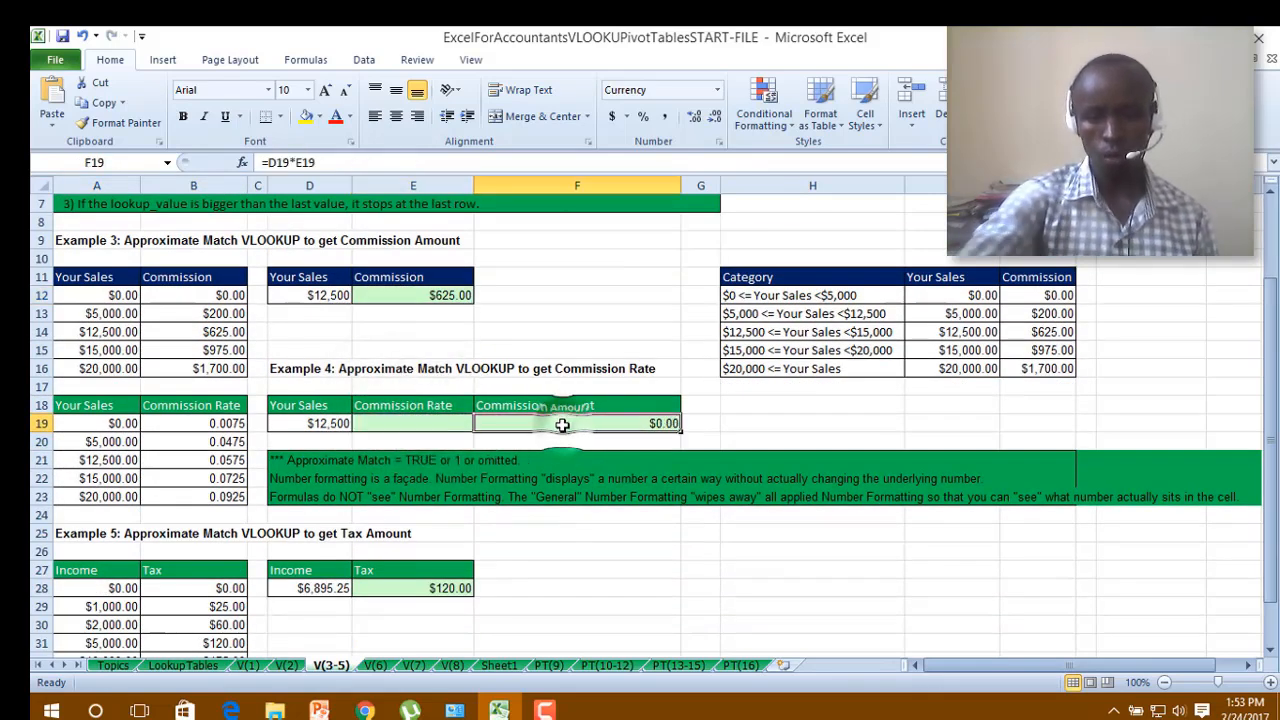
pyautogui.press('Delete')
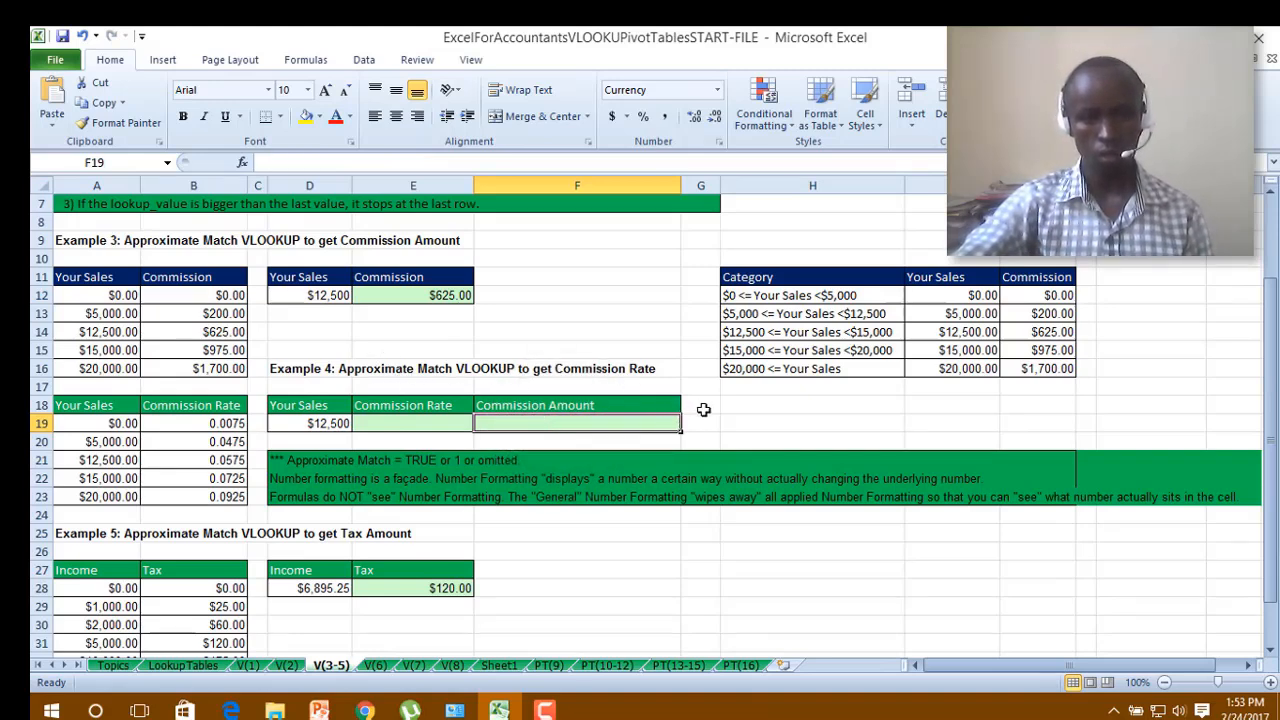
# Enter the approximate-match formula =VLOOKUP(D19,A19:B23,2,1) in the Commission Rate cell E19 of Example 4.
pyautogui.click(410, 425)
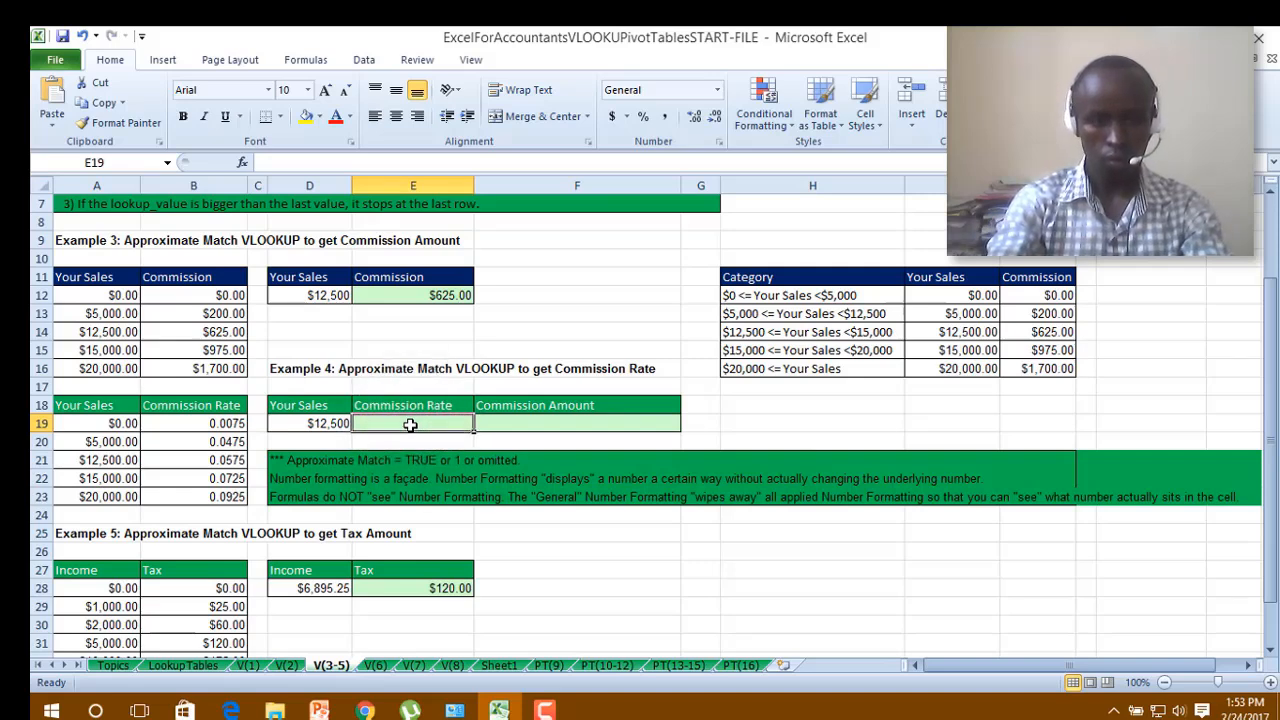
pyautogui.write('=')
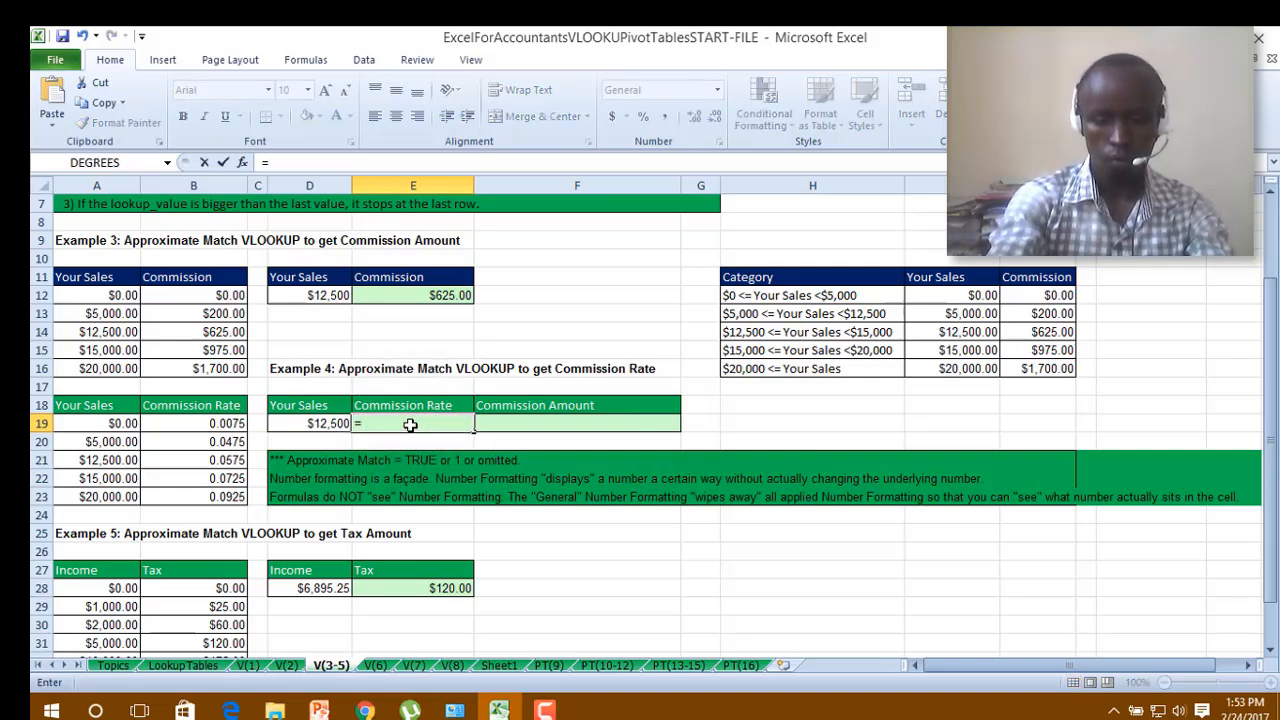
pyautogui.write('vl')
pyautogui.press('Tab')
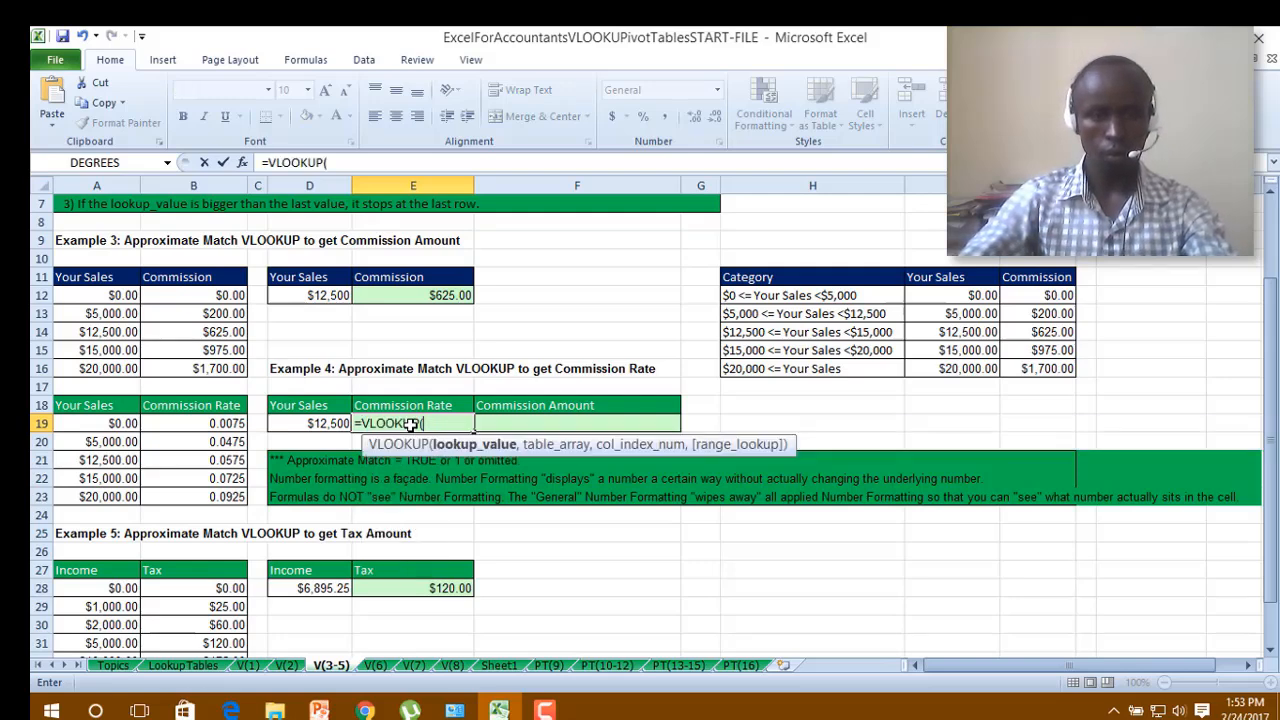
pyautogui.click(312, 424)
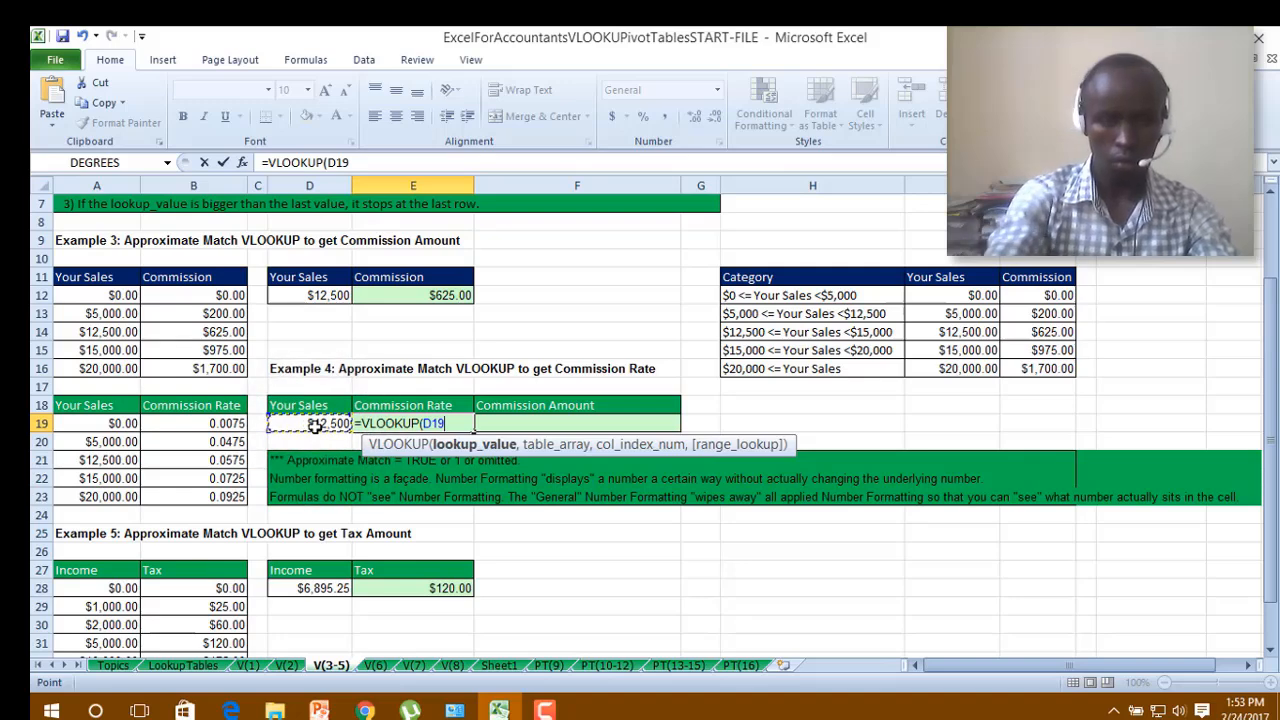
pyautogui.write(',')
pyautogui.moveTo(118, 424); pyautogui.dragTo(240, 498)
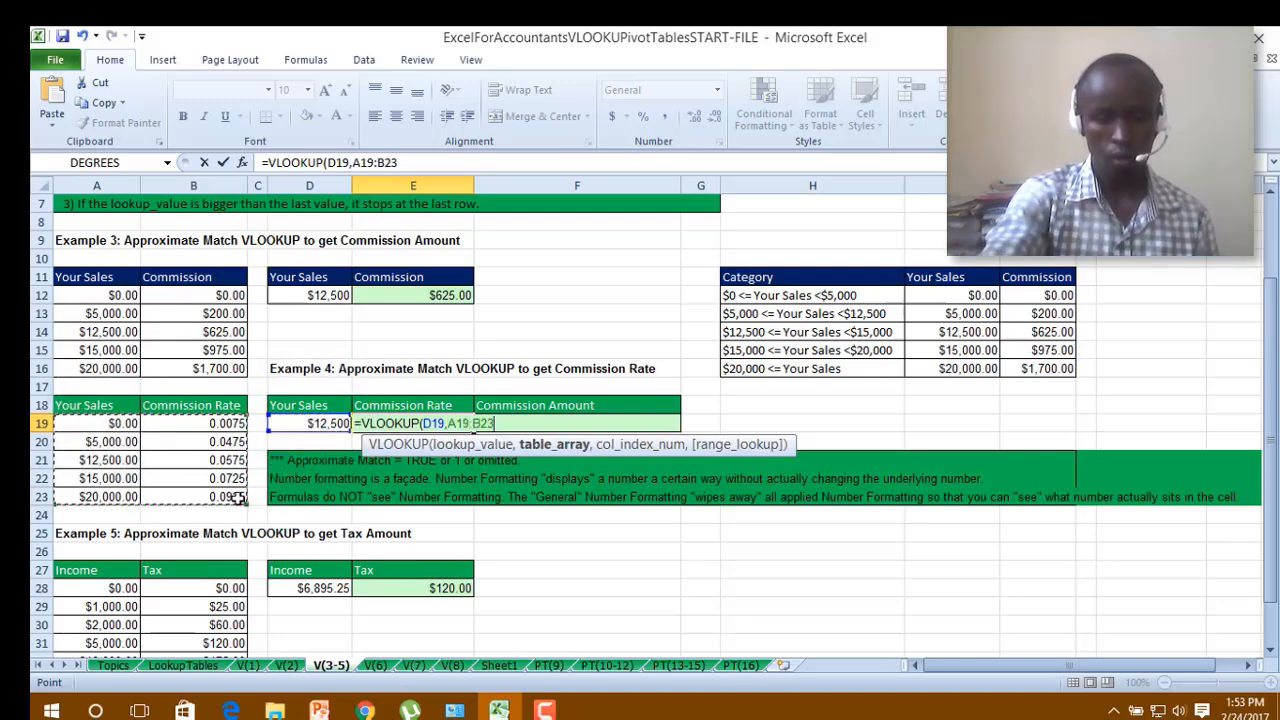
pyautogui.write(',')
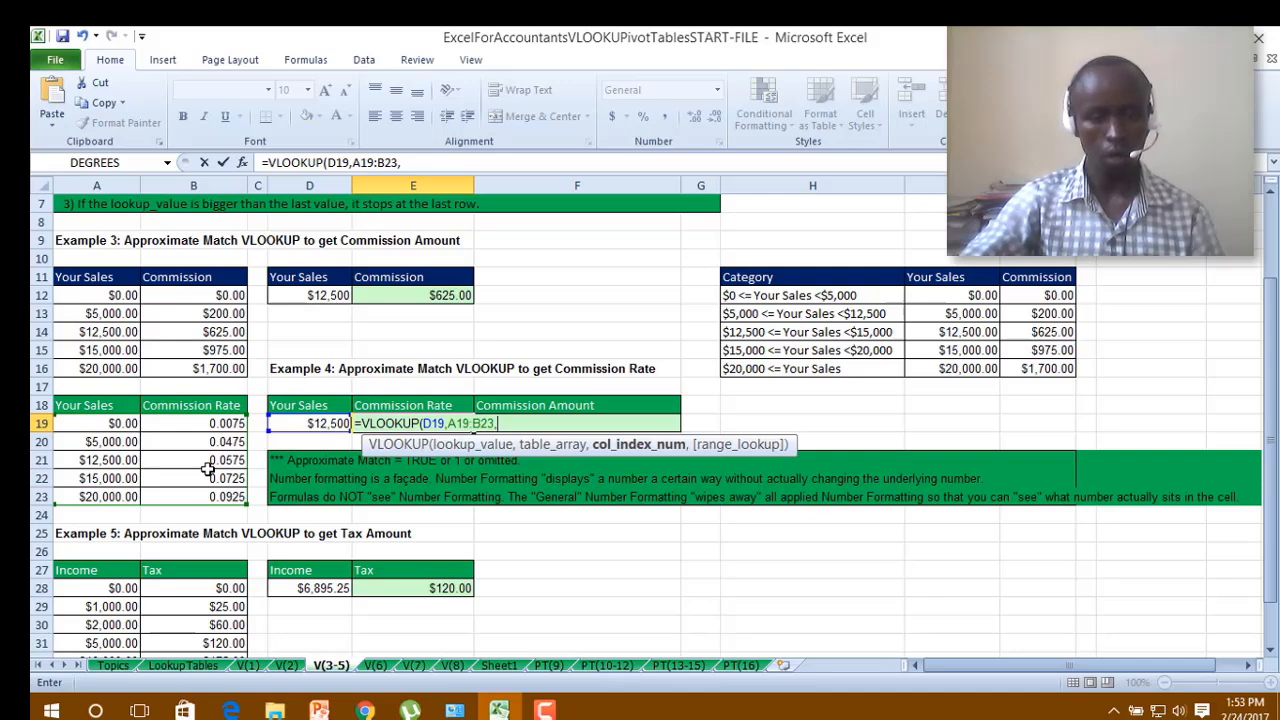
pyautogui.write('2')
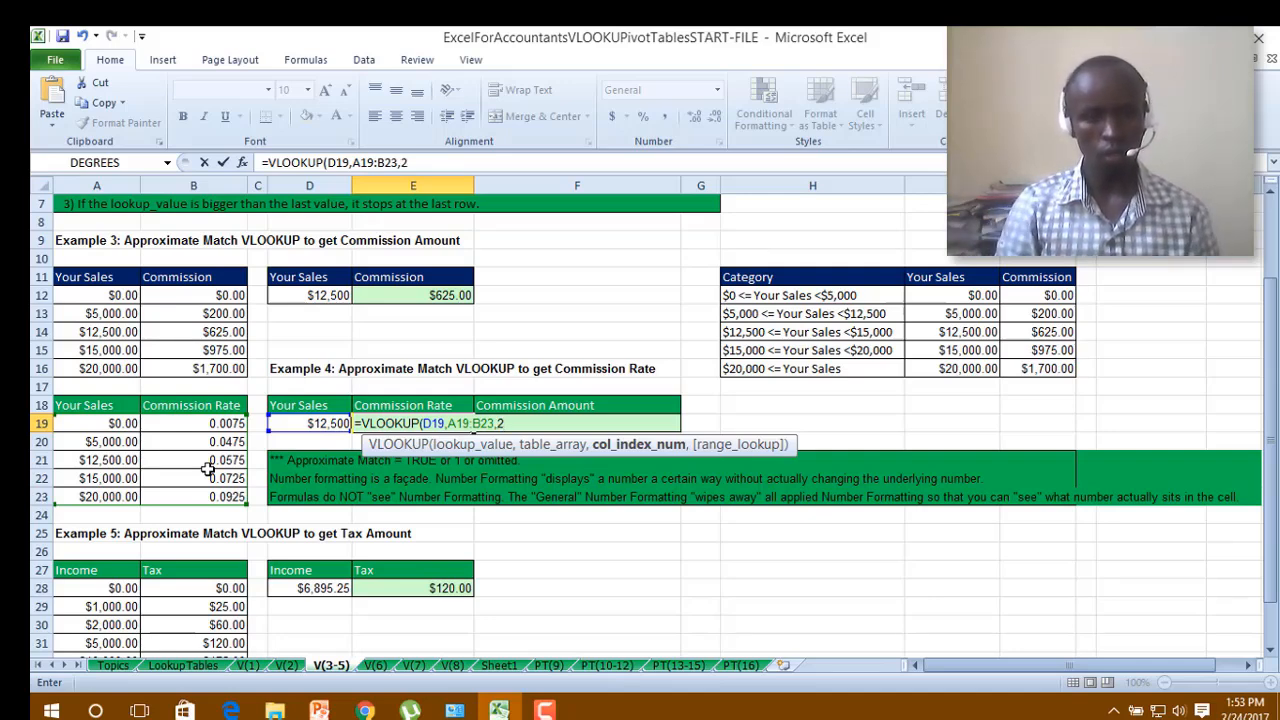
pyautogui.write(',1')
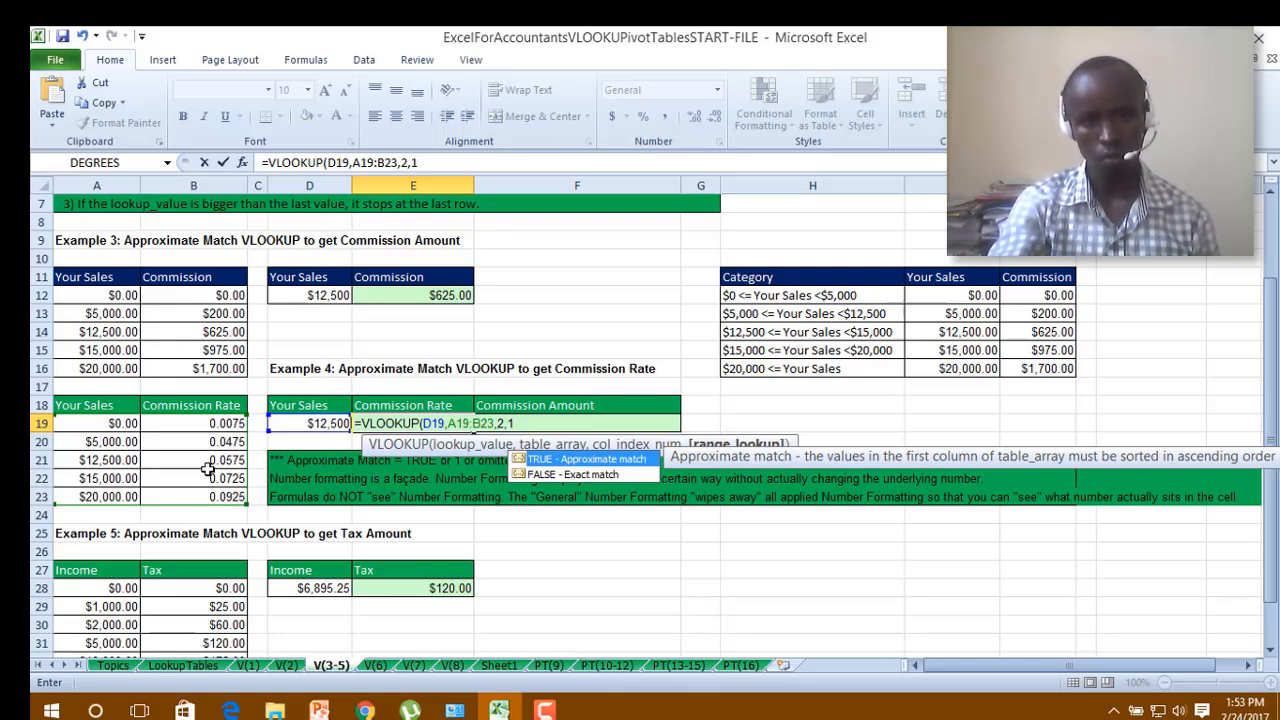
pyautogui.write(')')
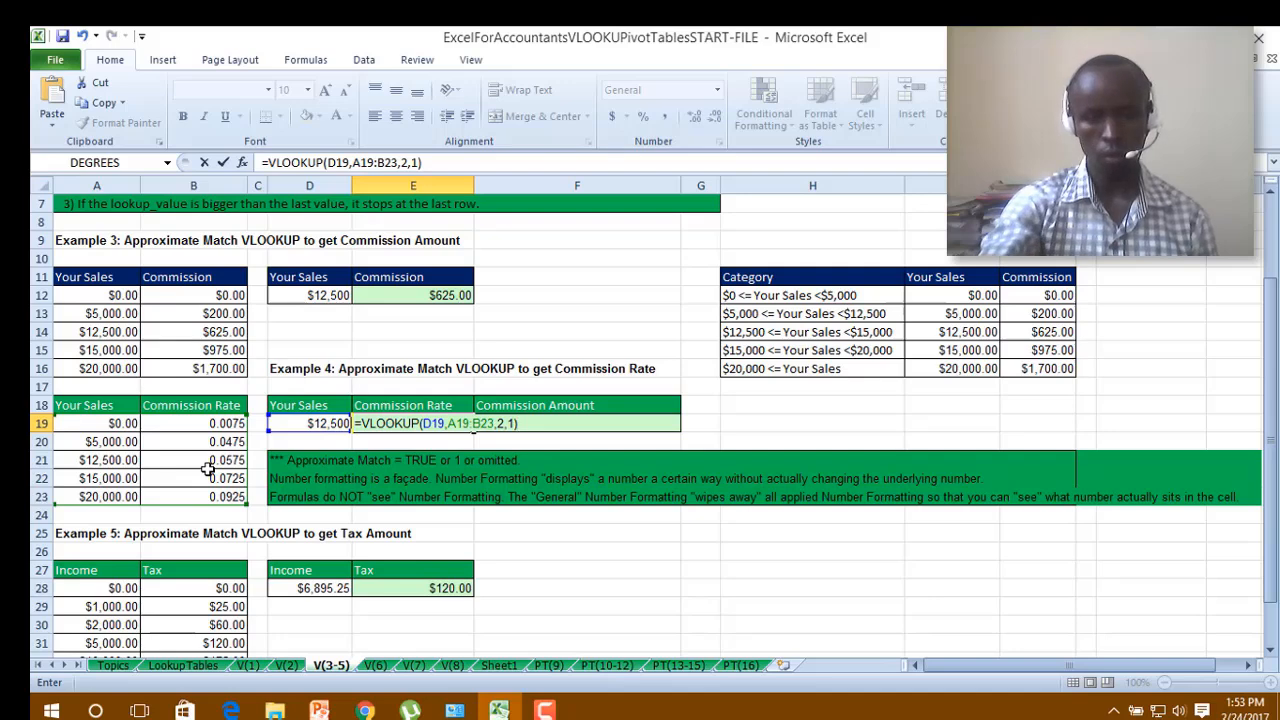
pyautogui.press('Return')
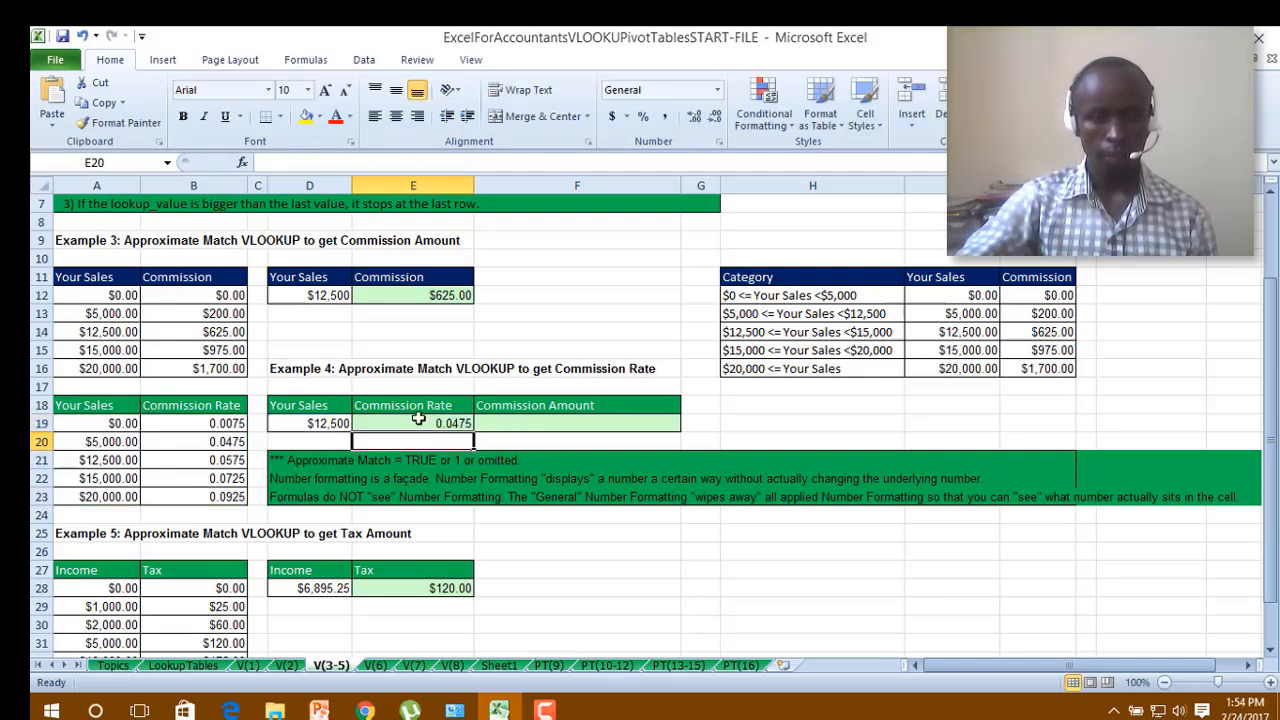
# Compare the Commission Rate lookup in E19 with the $12,500.00 row of the commission rate table.
pyautogui.click(500, 424)
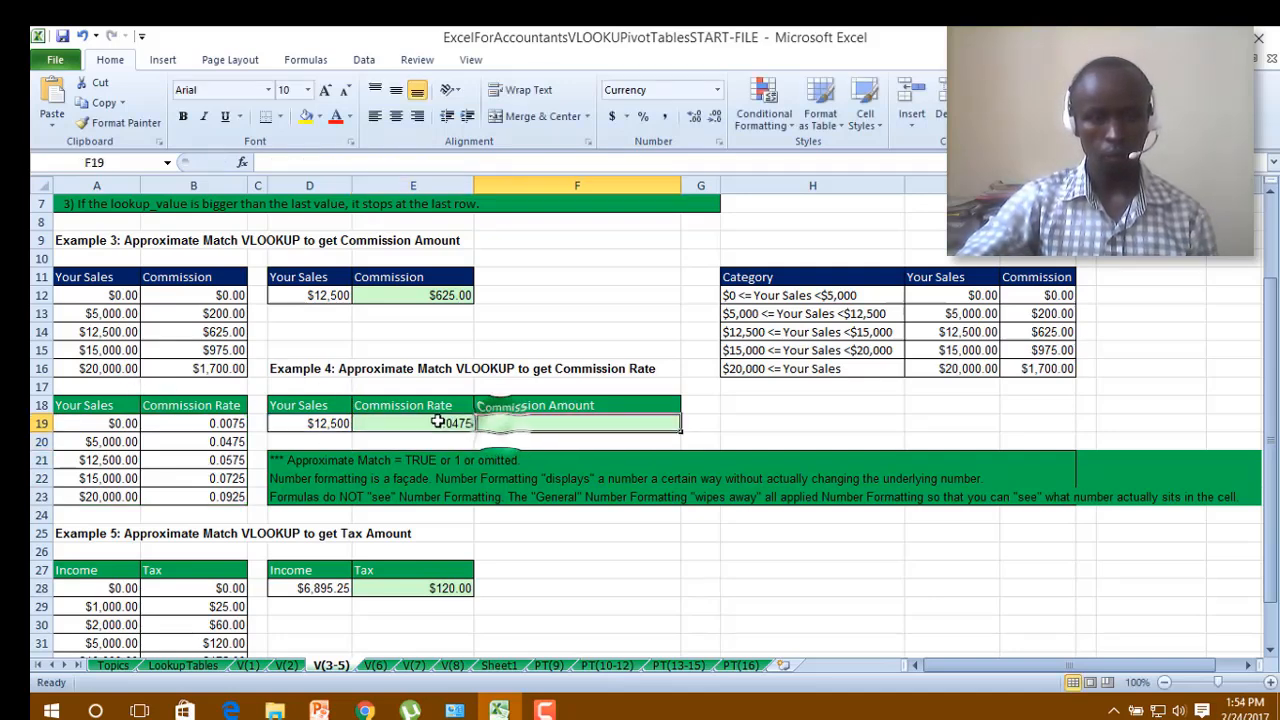
pyautogui.click(437, 422)
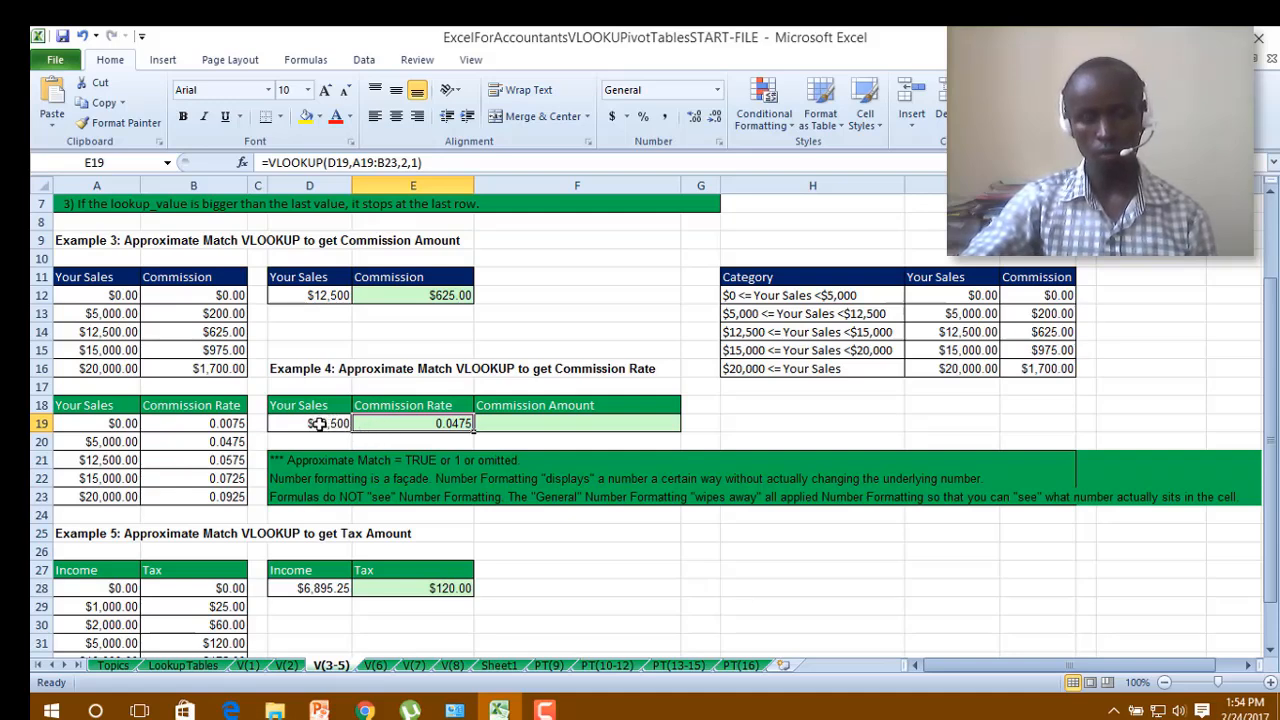
pyautogui.click(92, 462)
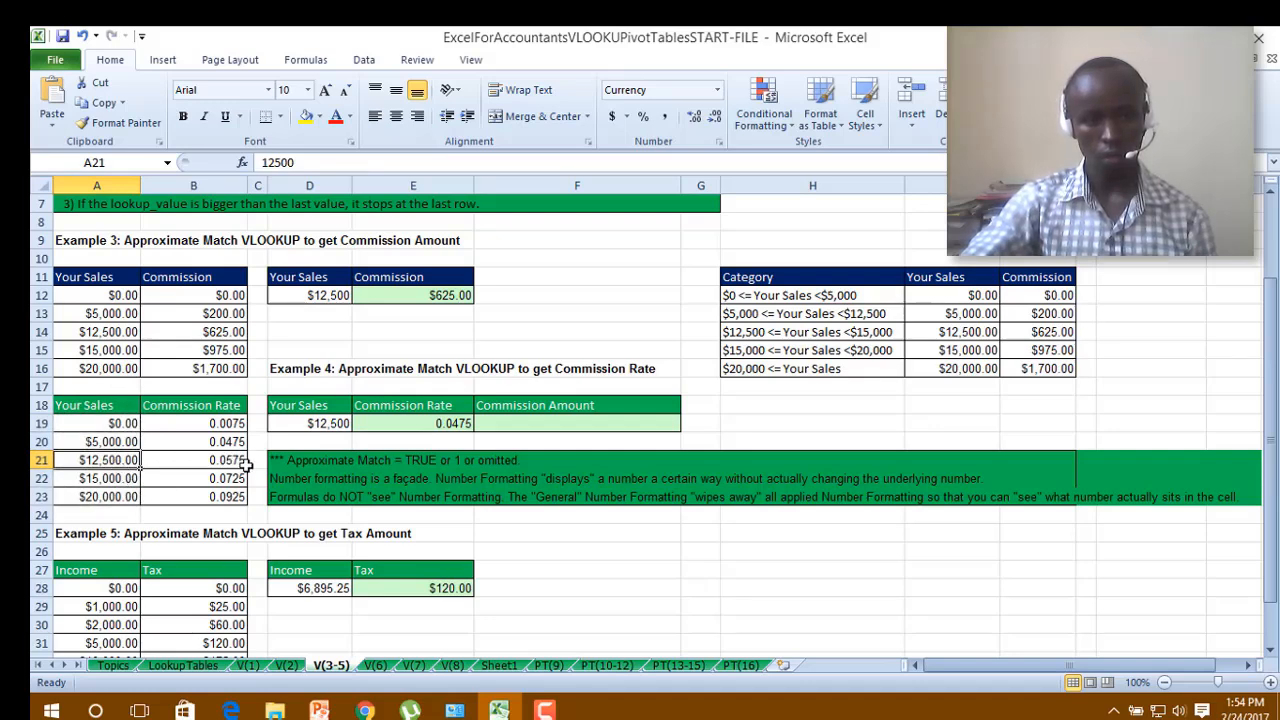
# Set the Your Sales value in D19 of Example 4 to 12000.
pyautogui.doubleClick(328, 423)
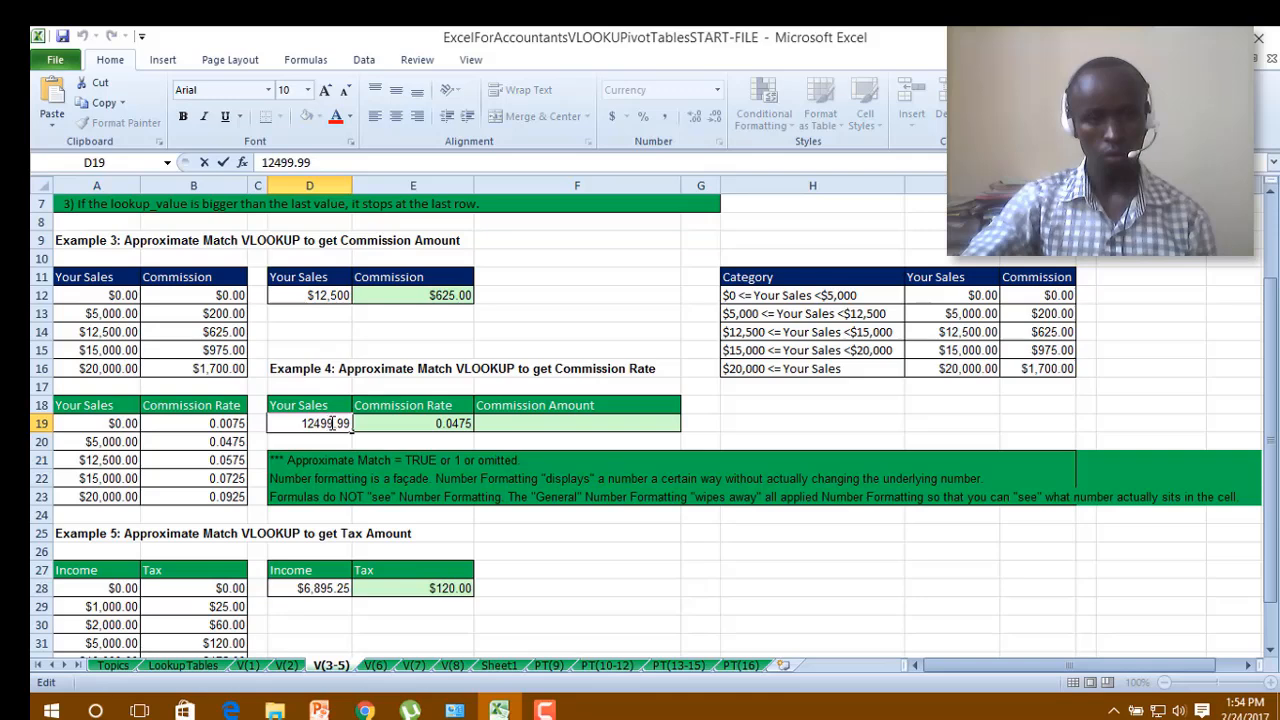
pyautogui.moveTo(333, 423); pyautogui.dragTo(299, 423)
pyautogui.click(346, 423)
pyautogui.write('12000')
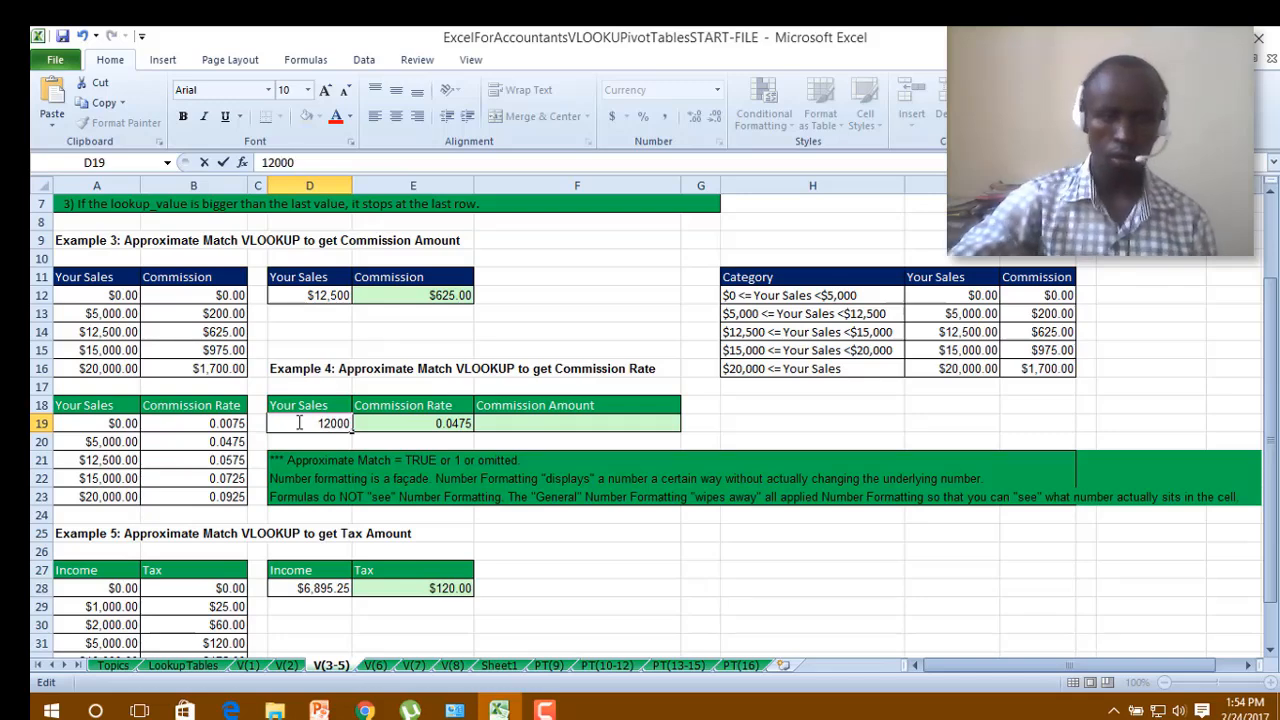
pyautogui.click(512, 422)
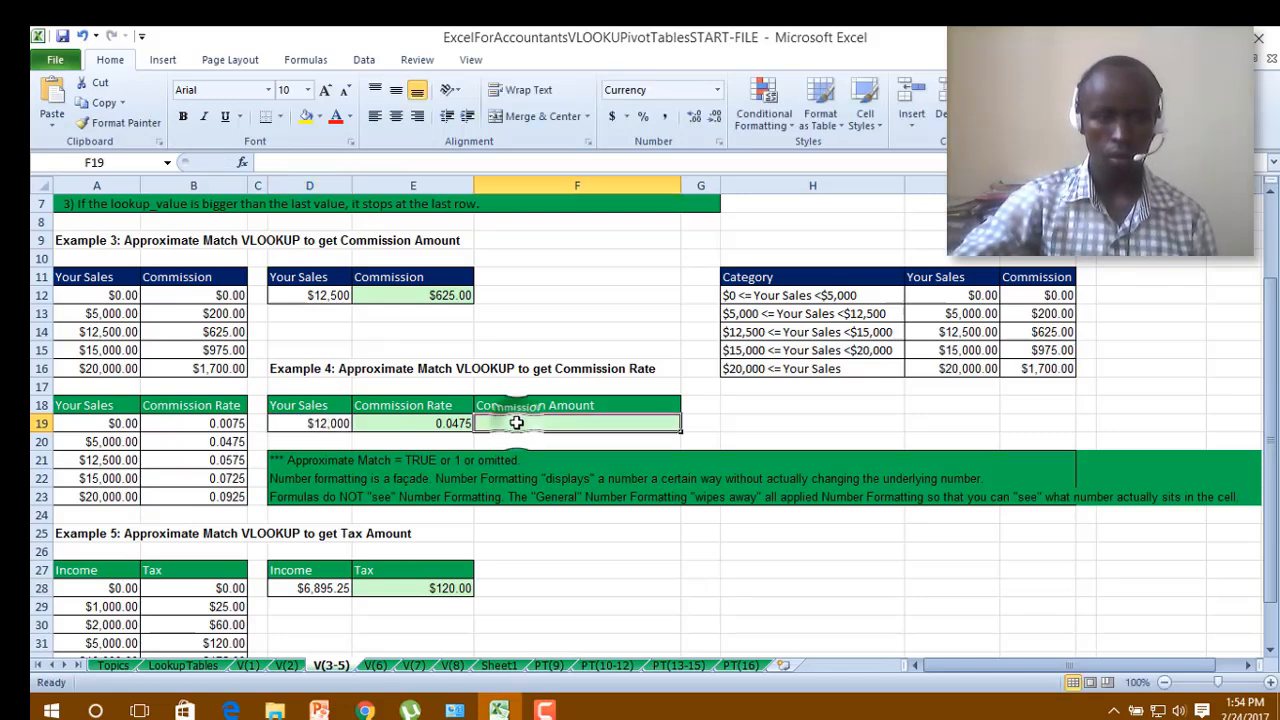
# Set the Your Sales value in D19 to 12500 and check the Commission Rate lookup in E19.
pyautogui.click(336, 423)
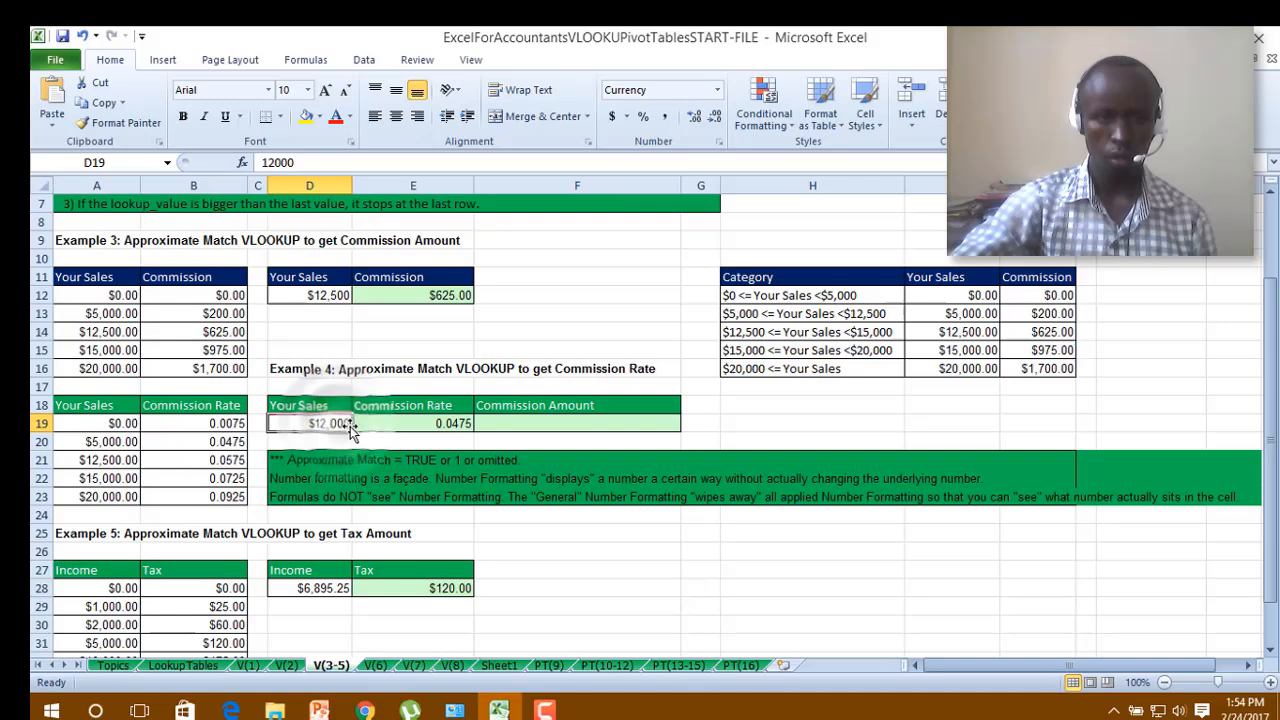
pyautogui.doubleClick(340, 423)
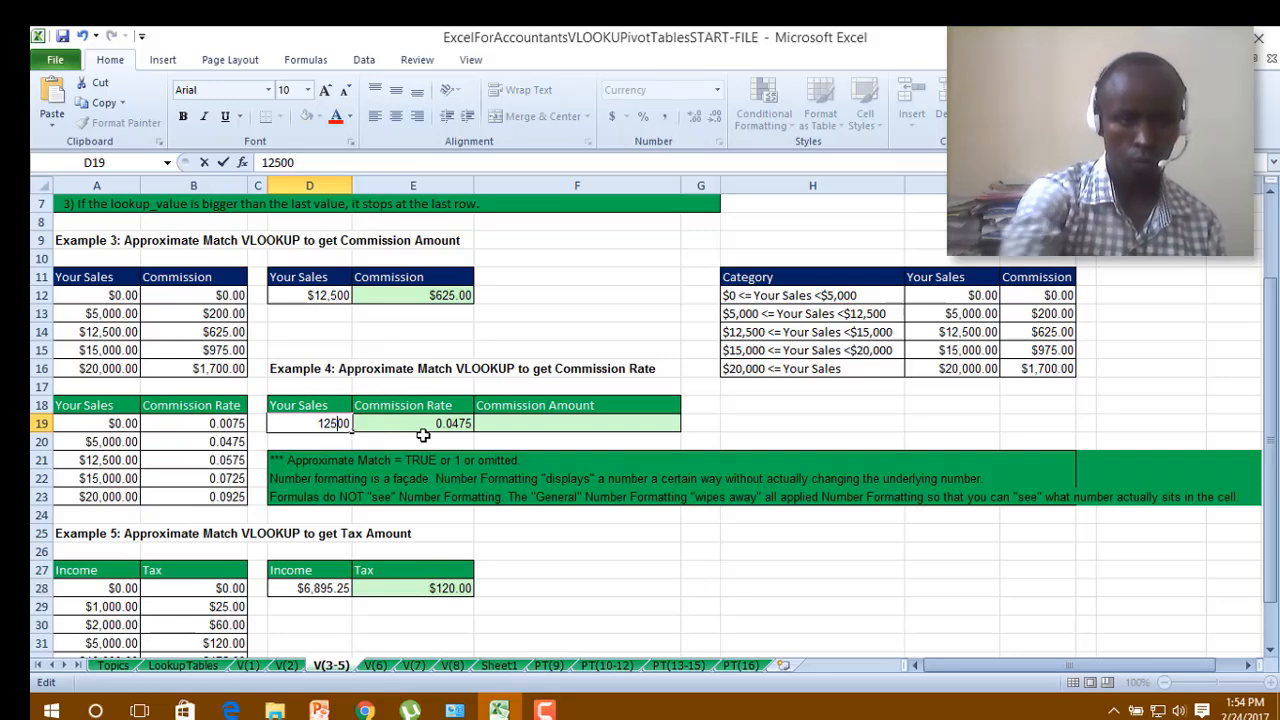
pyautogui.click(548, 428)
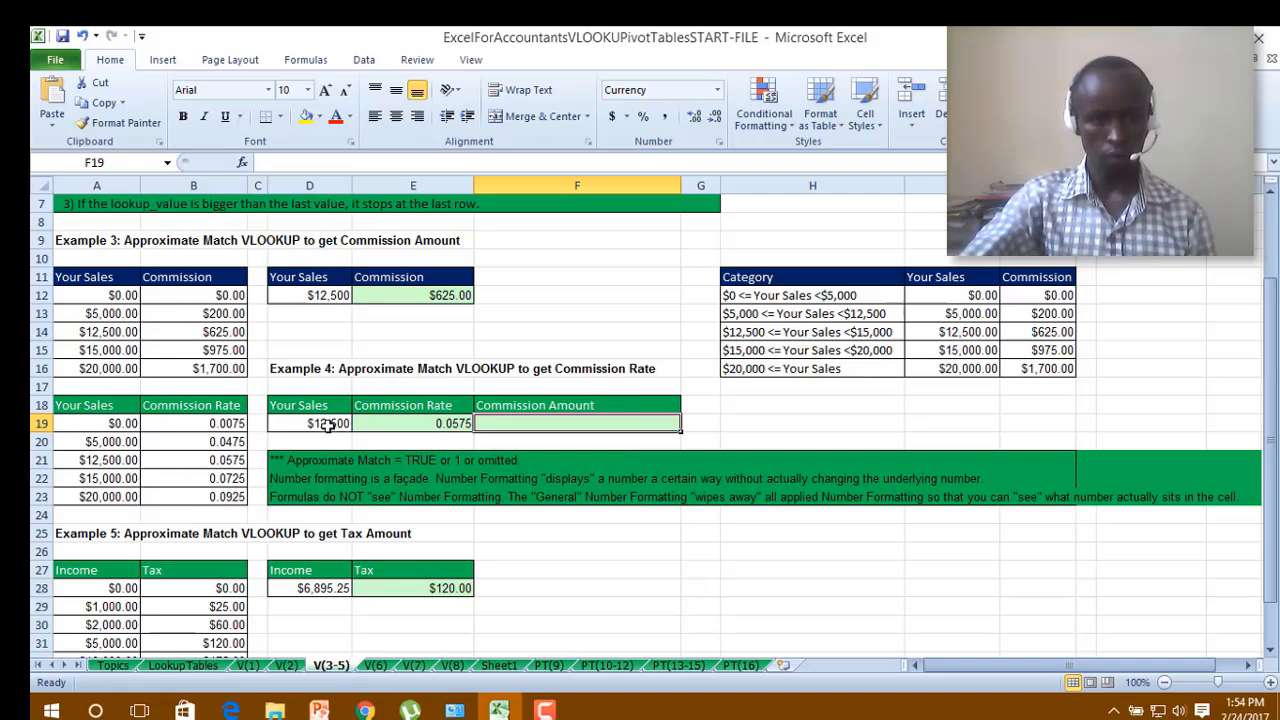
pyautogui.click(328, 424)
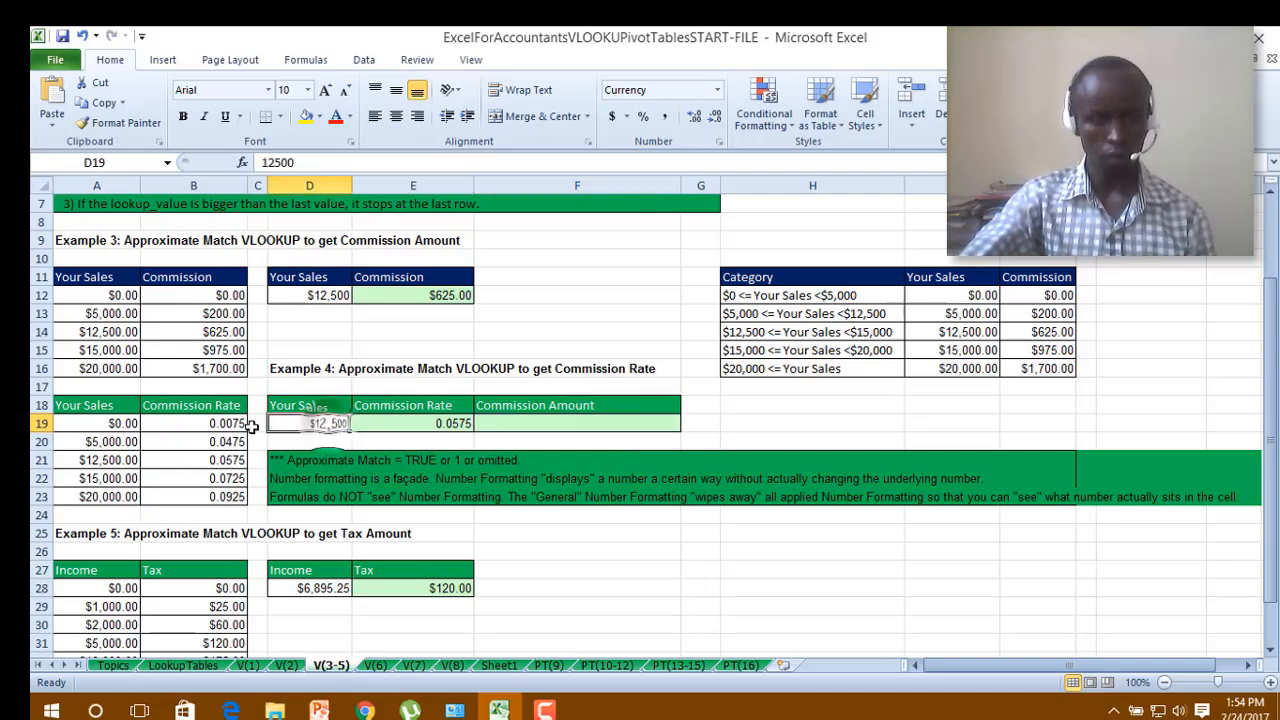
pyautogui.click(423, 423)
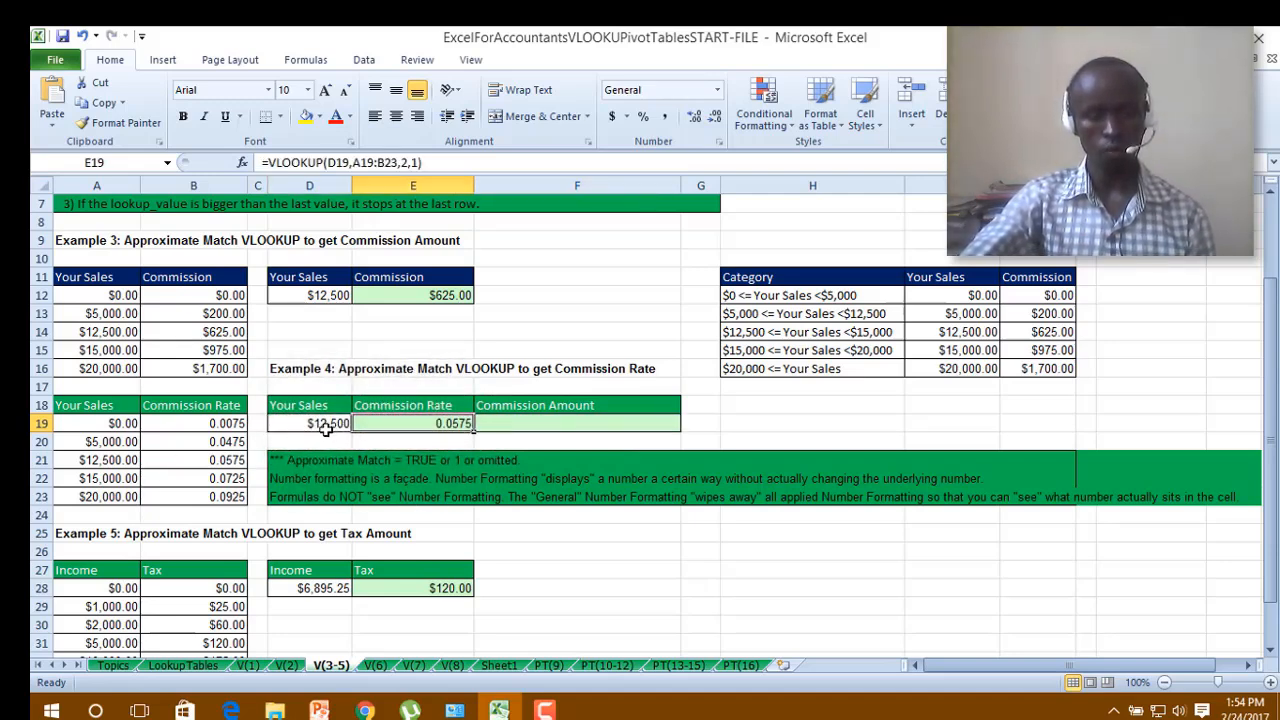
pyautogui.click(509, 423)
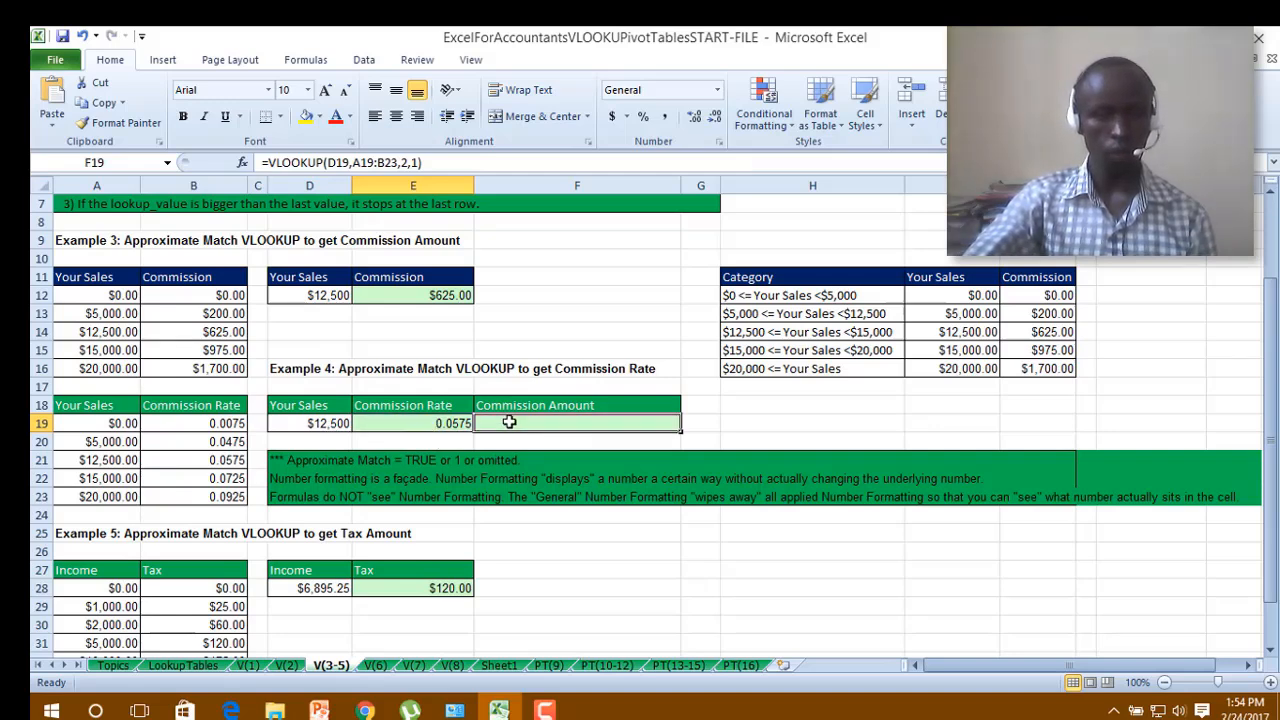
pyautogui.click(343, 423)
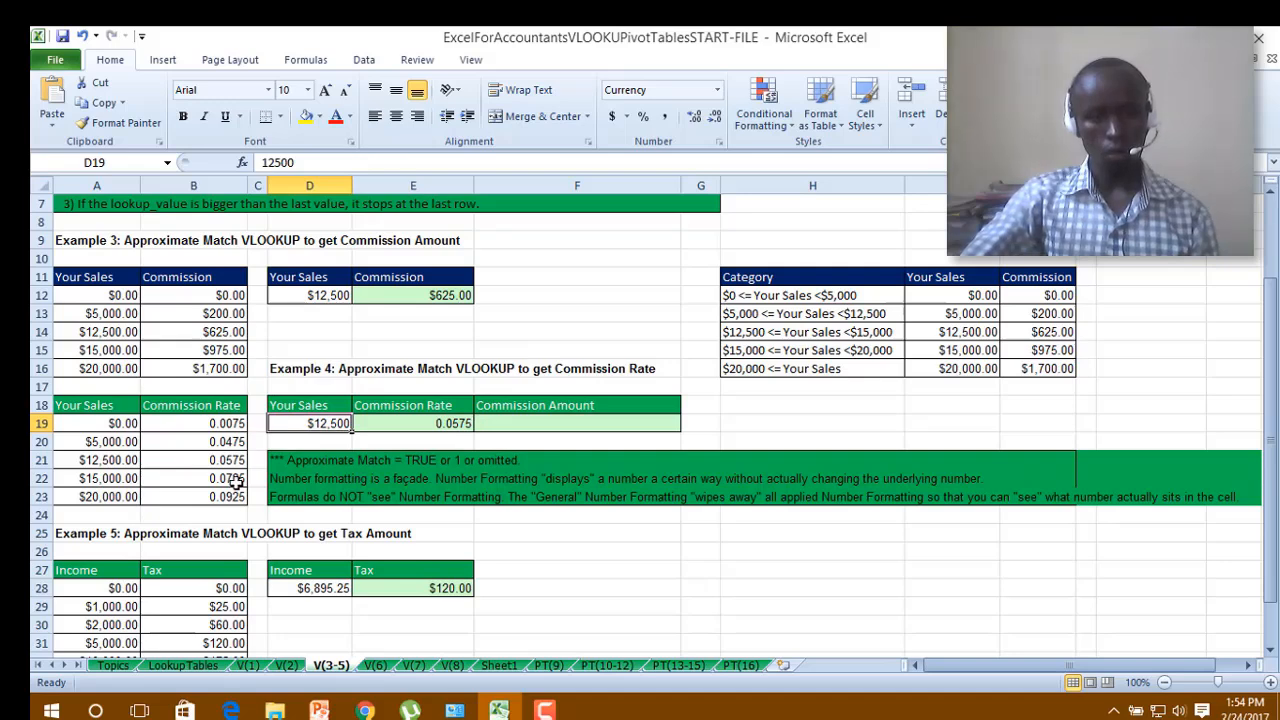
# Enter the formula =D19*E19 in the Commission Amount cell F19 and check its result.
pyautogui.click(524, 426)
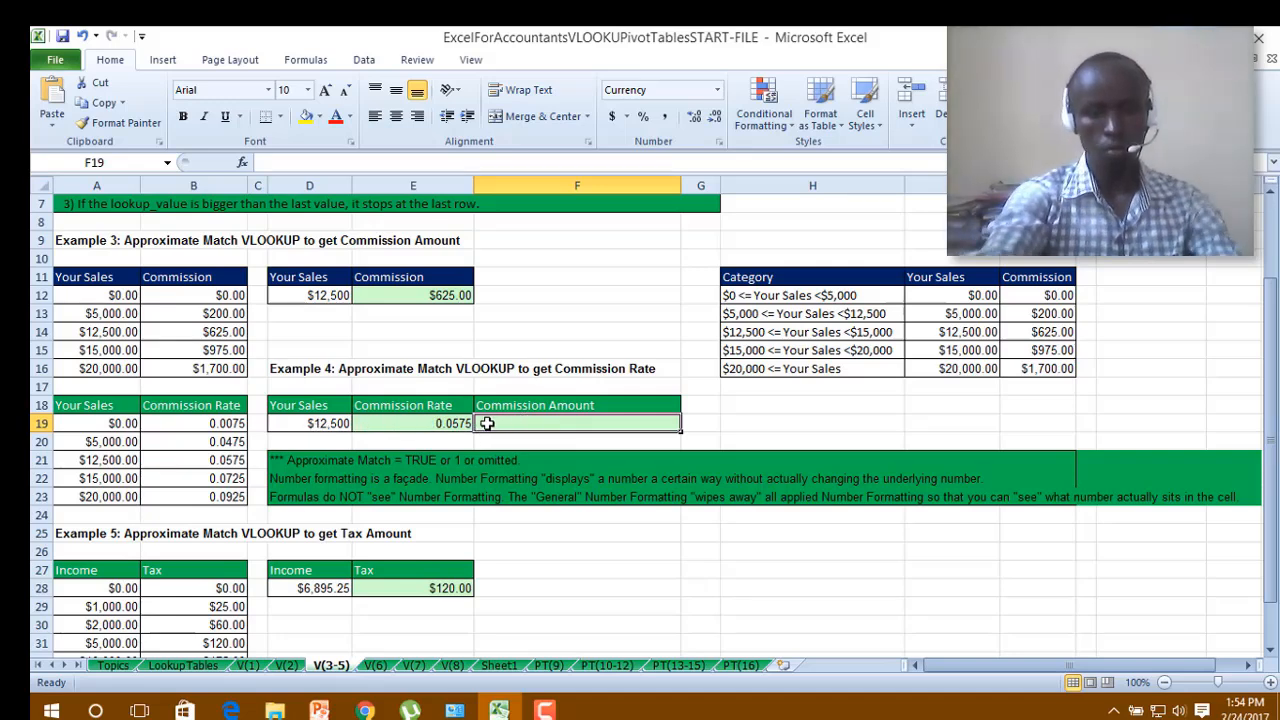
pyautogui.write('=')
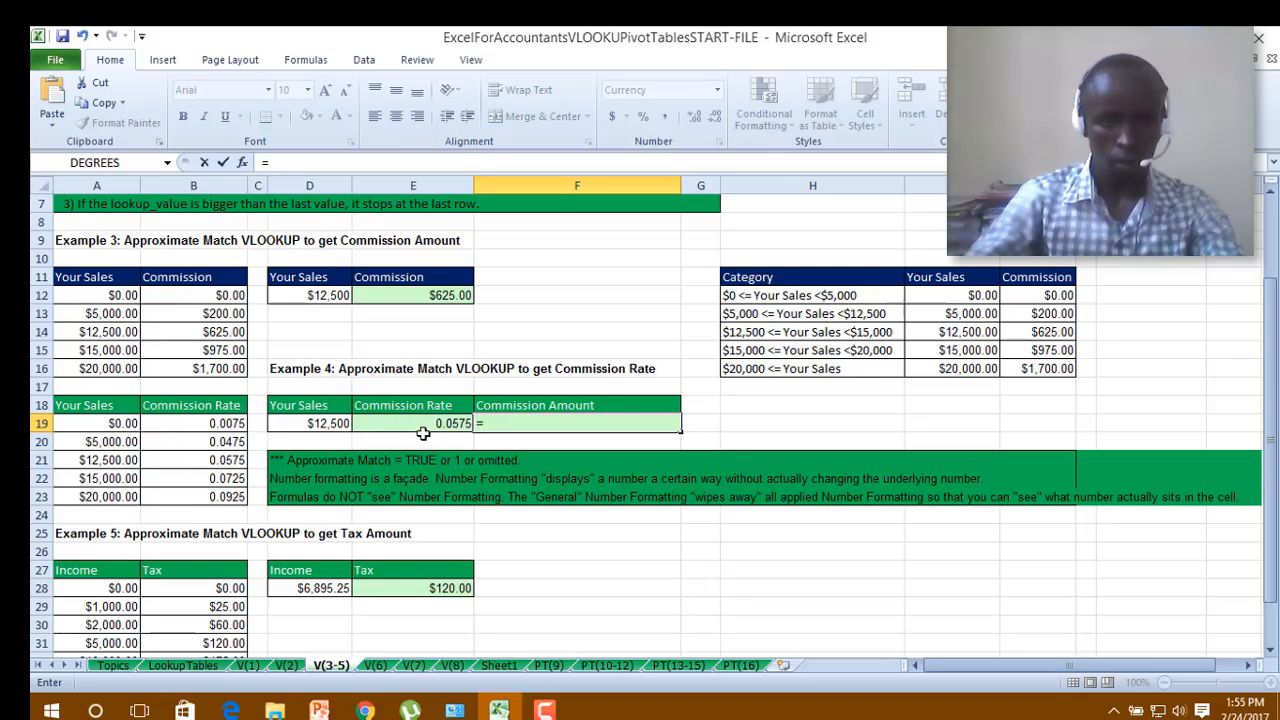
pyautogui.click(310, 428)
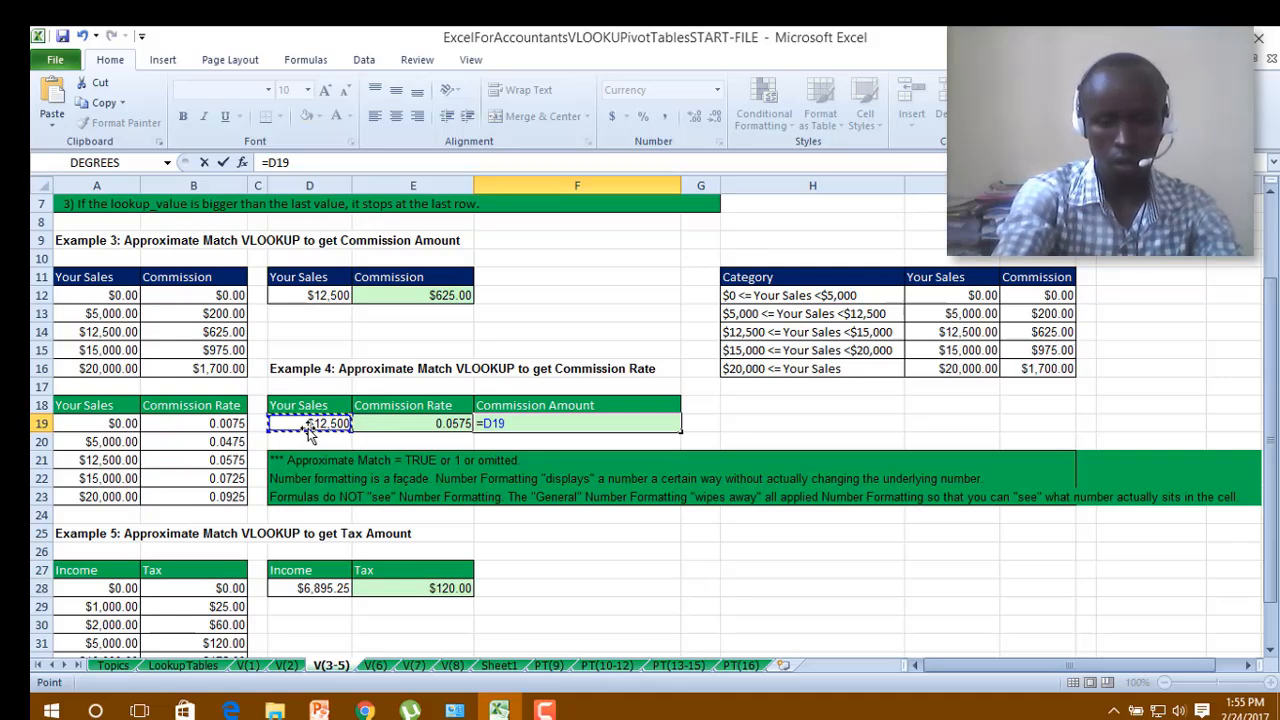
pyautogui.write('*')
pyautogui.click(409, 422)
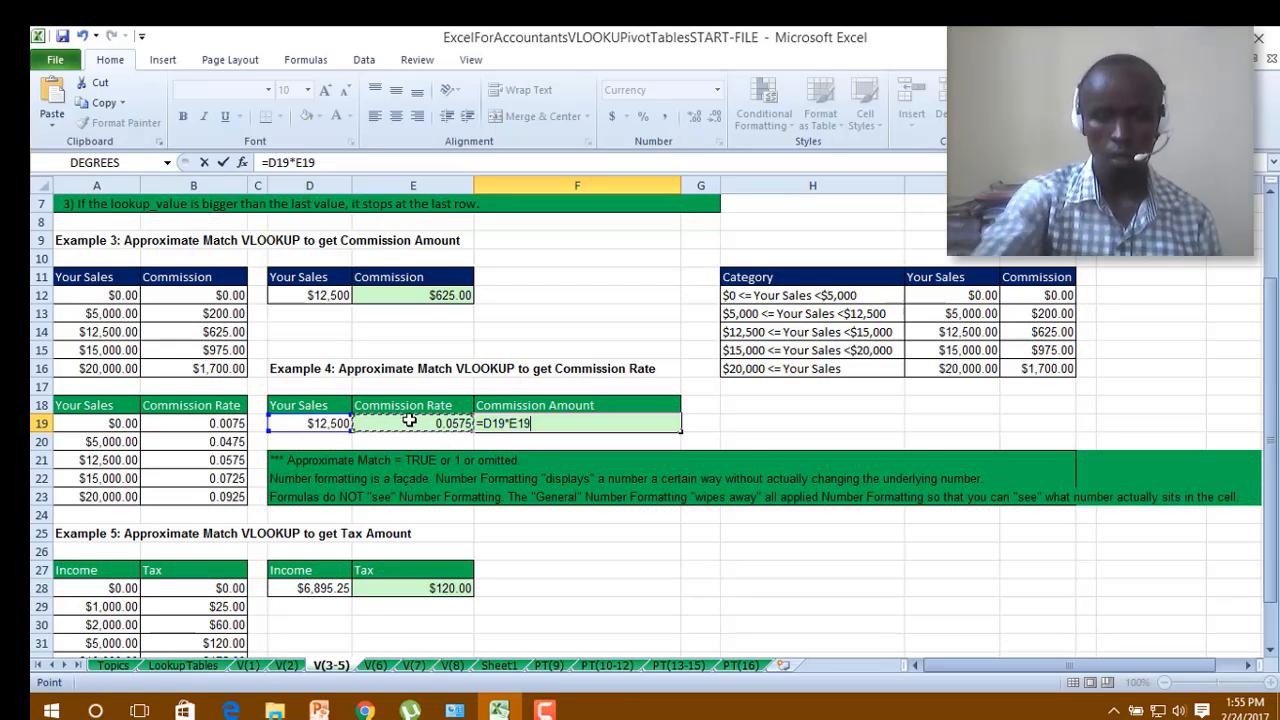
pyautogui.press('Return')
pyautogui.click(540, 421)
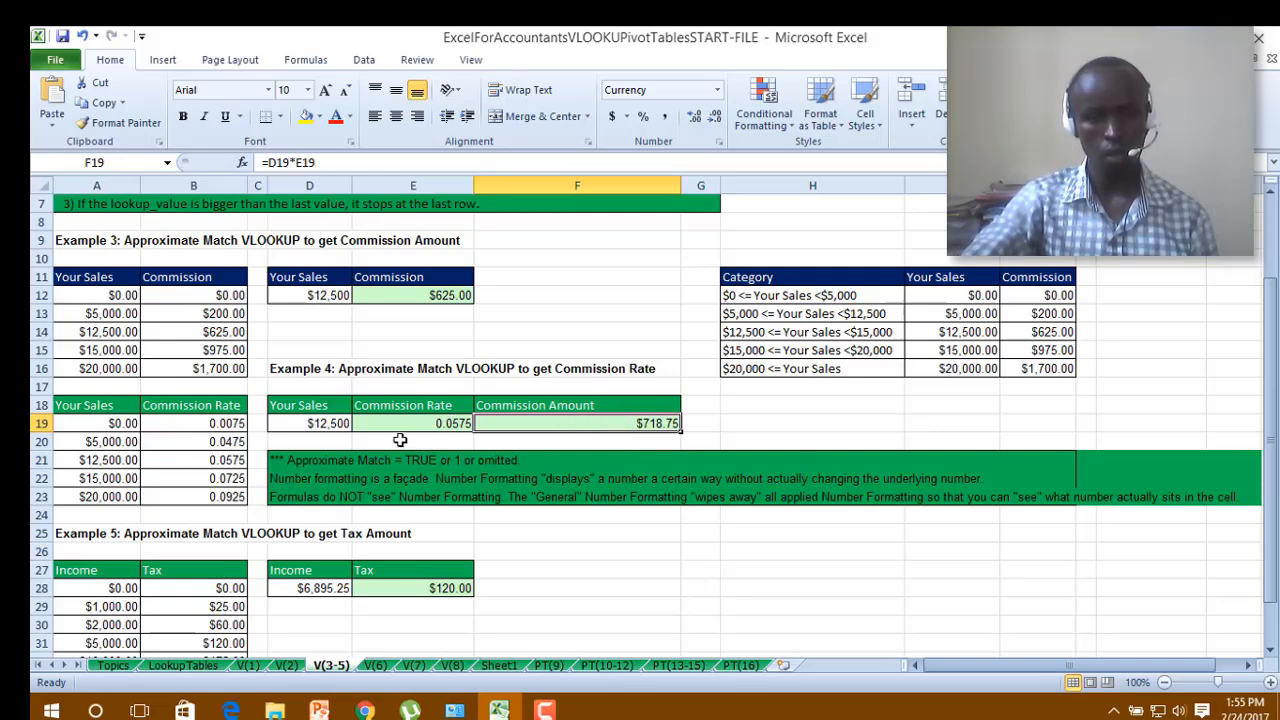
pyautogui.click(432, 424)
# Clear the existing Tax formula in E28 of Example 5.
pyautogui.click(444, 588)
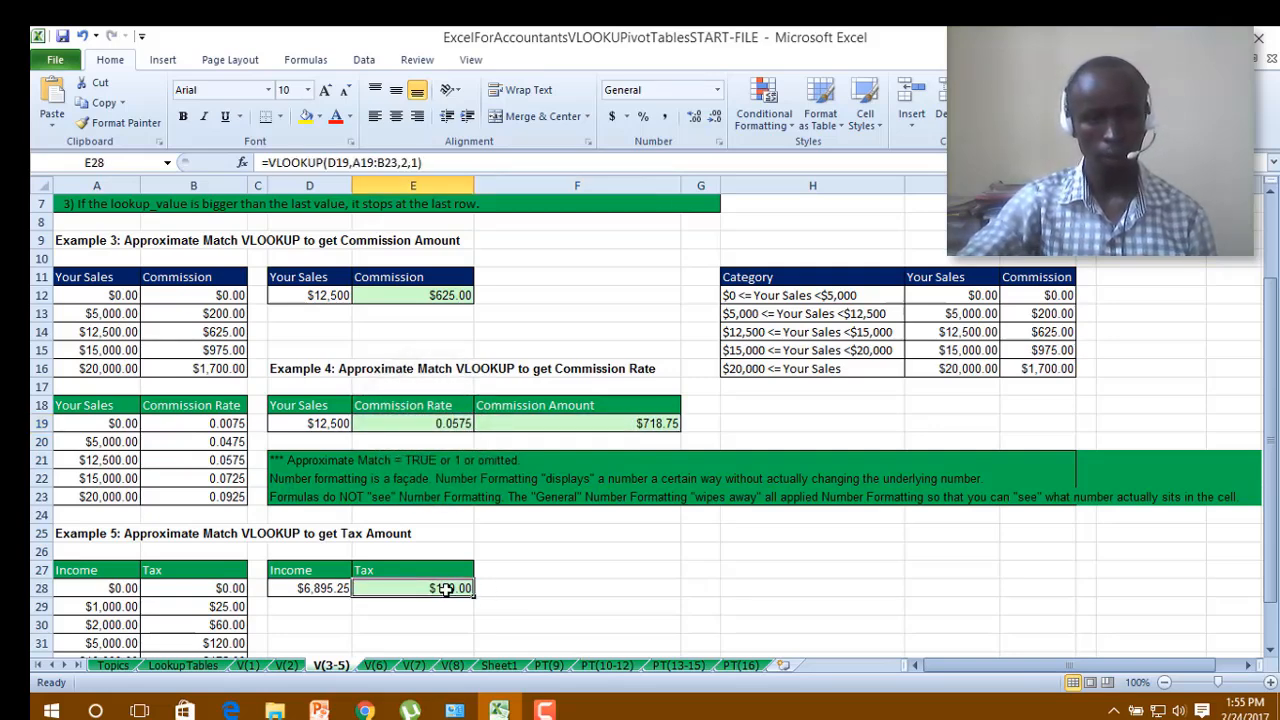
pyautogui.press('Delete')
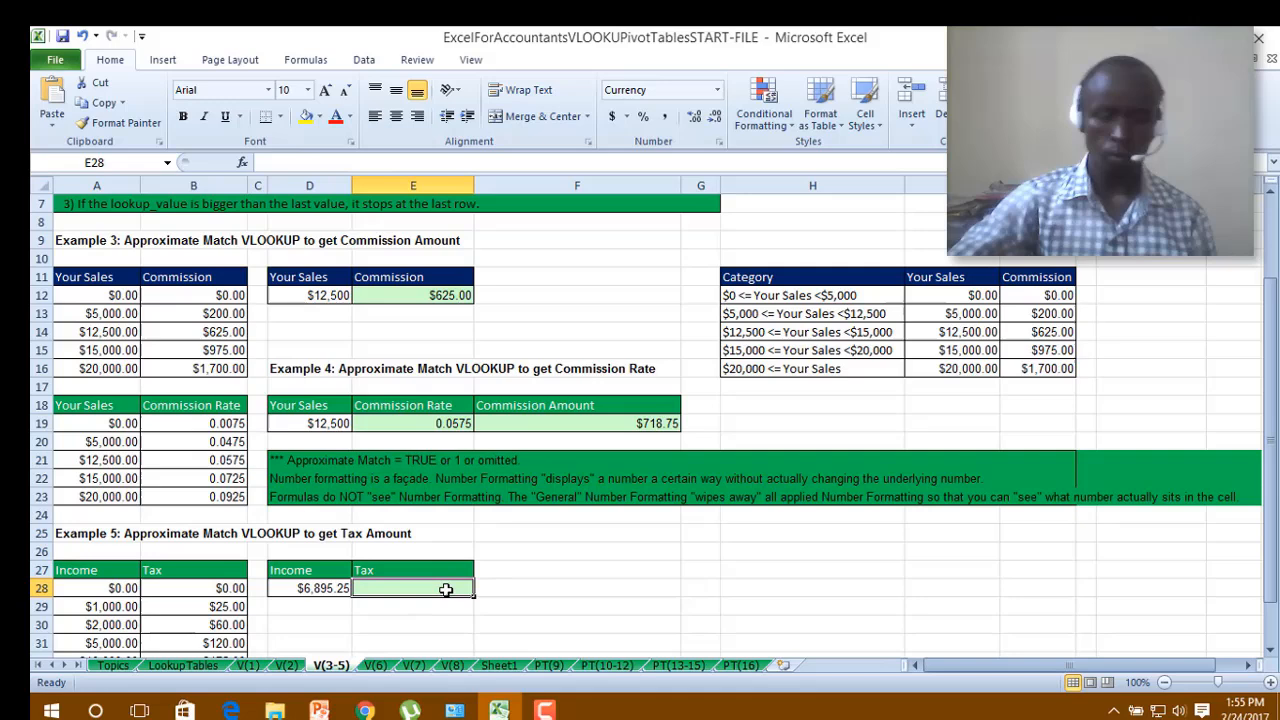
pyautogui.click(570, 585)
# Enter the formula =VLOOKUP(D28,A28:B32,2) in the Tax cell E28 of Example 5.
pyautogui.scroll(-2, 387, 607)
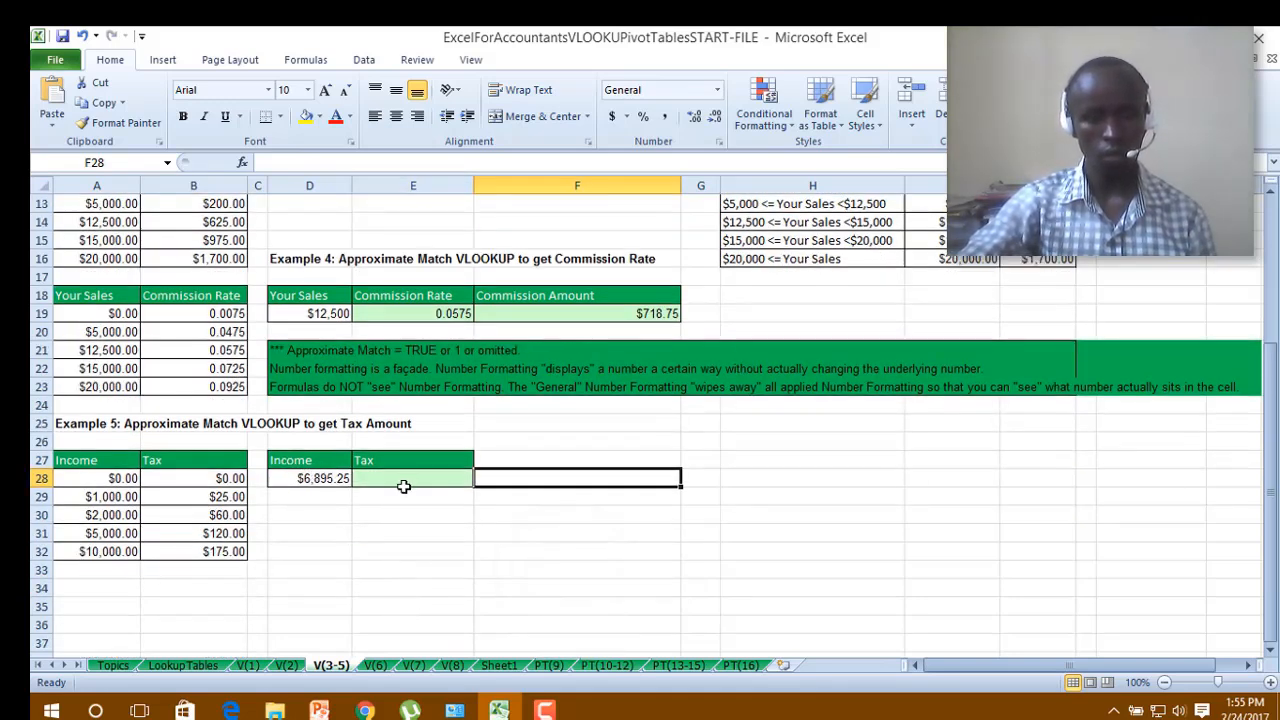
pyautogui.click(326, 479)
pyautogui.hotkey('ctrl', 'c')
pyautogui.click(379, 479)
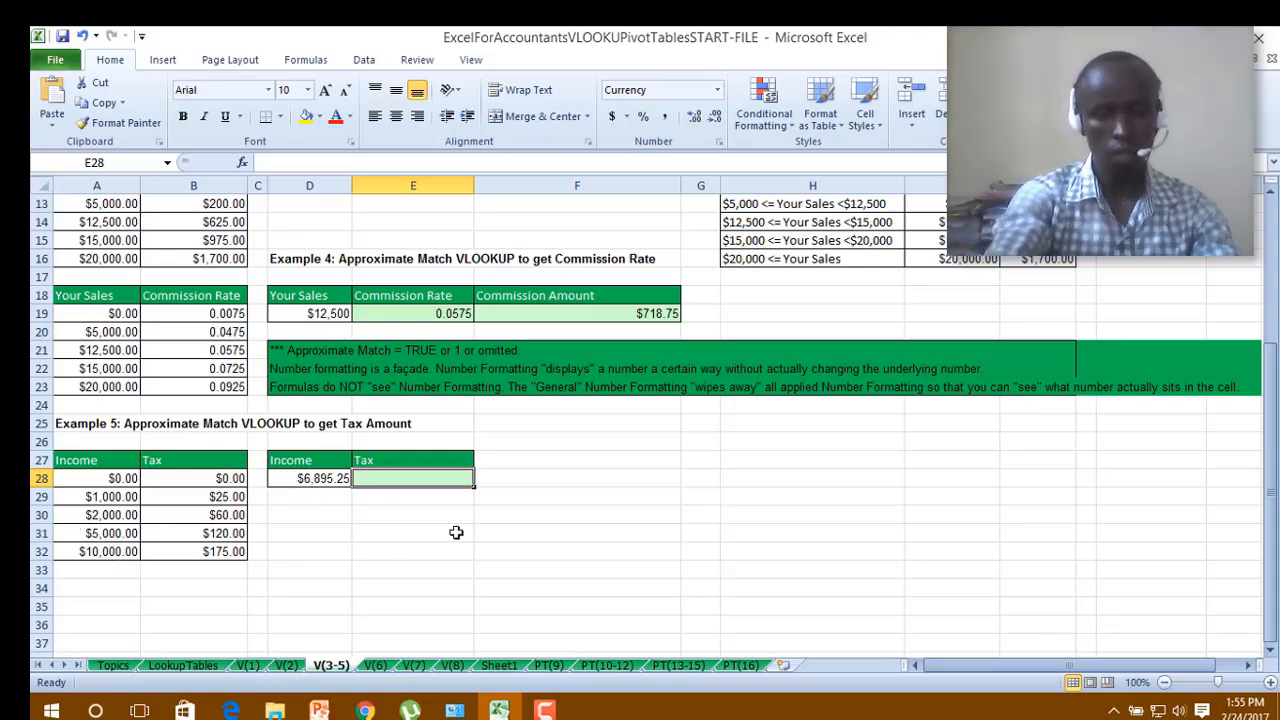
pyautogui.write('=')
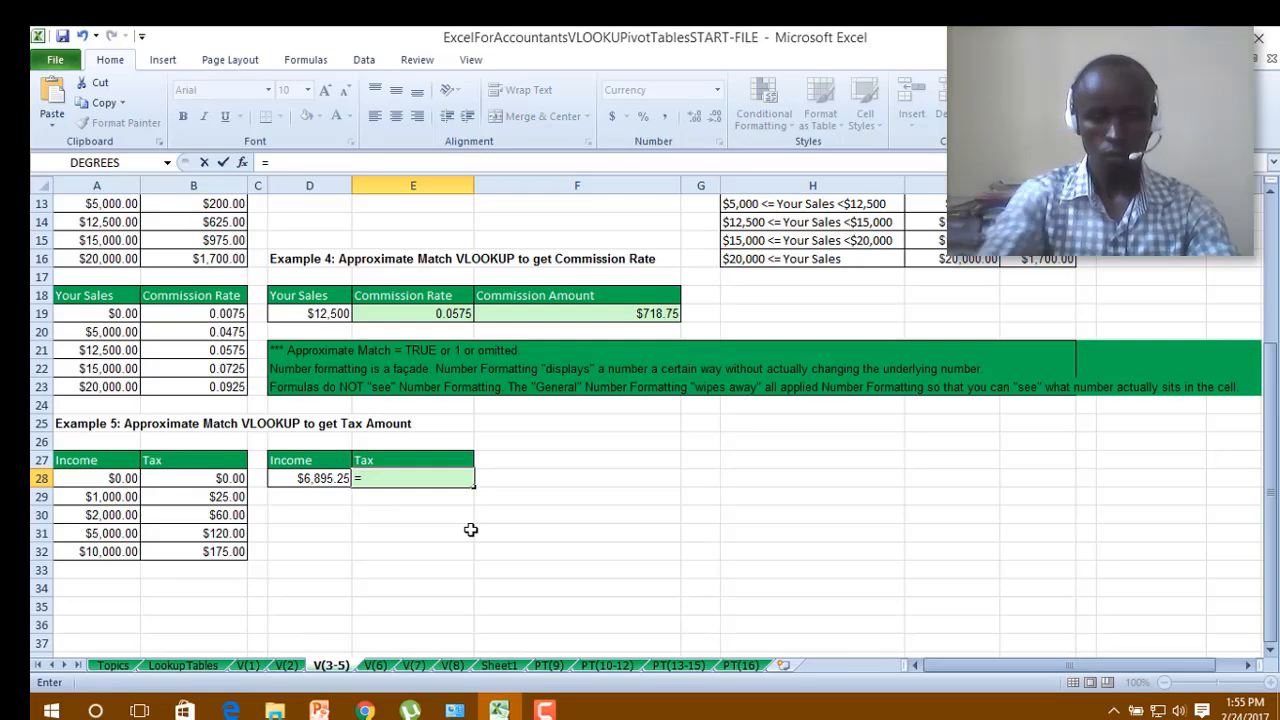
pyautogui.write('vl')
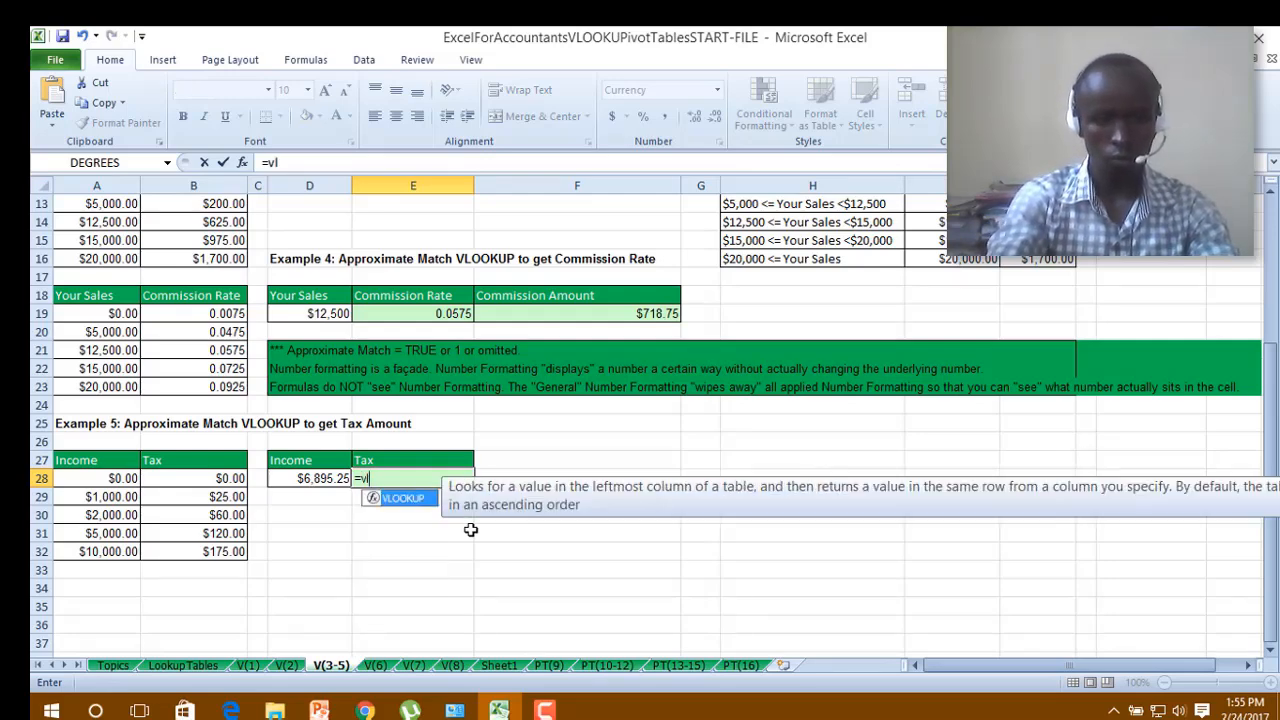
pyautogui.press('Tab')
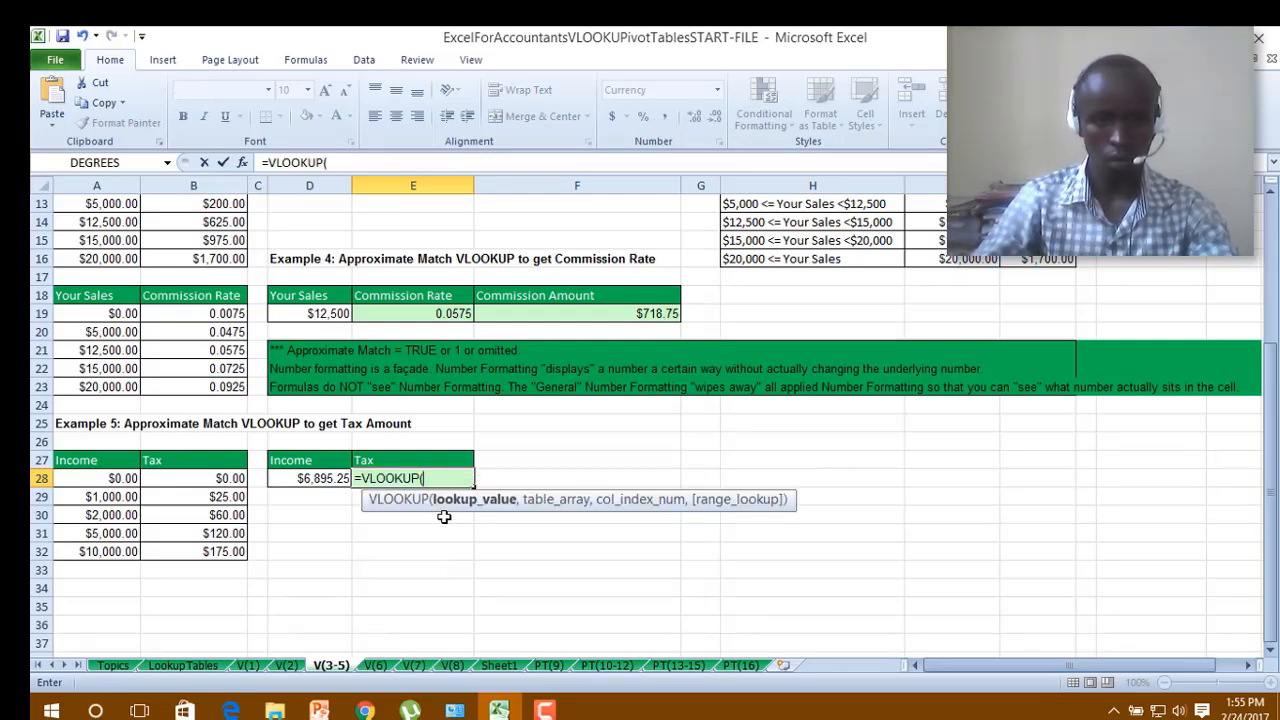
pyautogui.click(309, 479)
pyautogui.write(',')
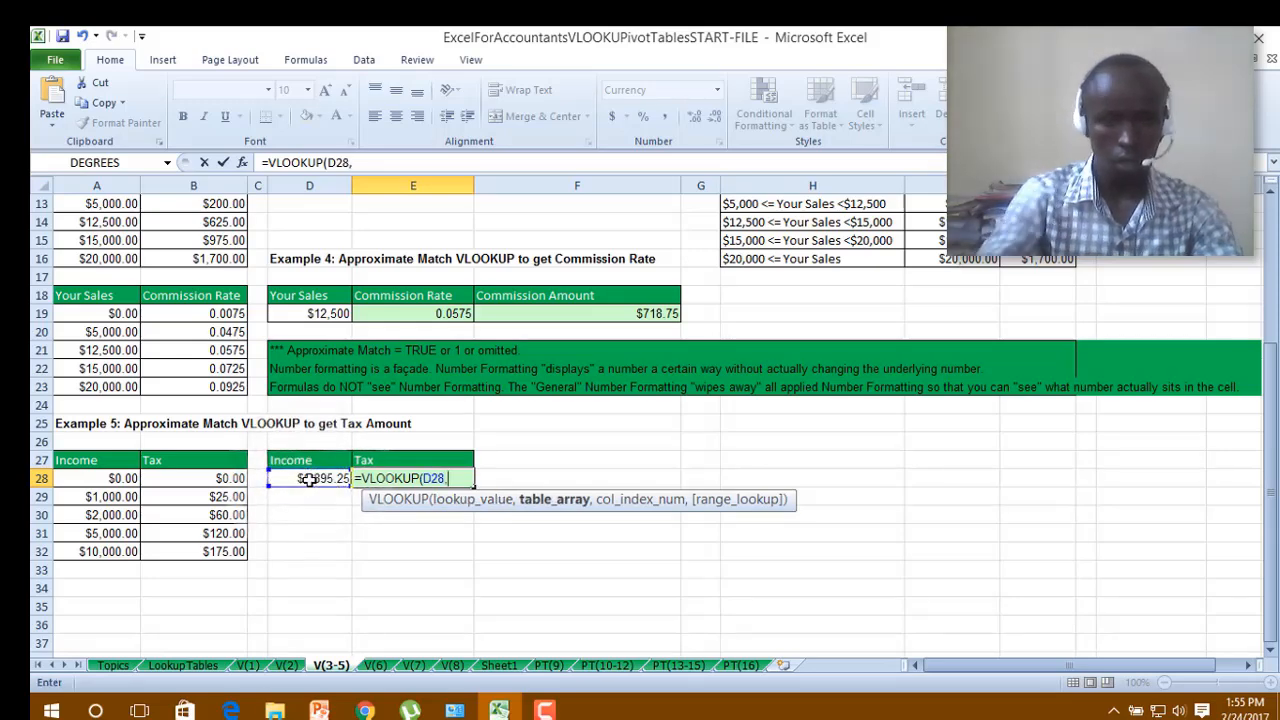
pyautogui.moveTo(125, 479); pyautogui.dragTo(230, 562)
pyautogui.write(',')
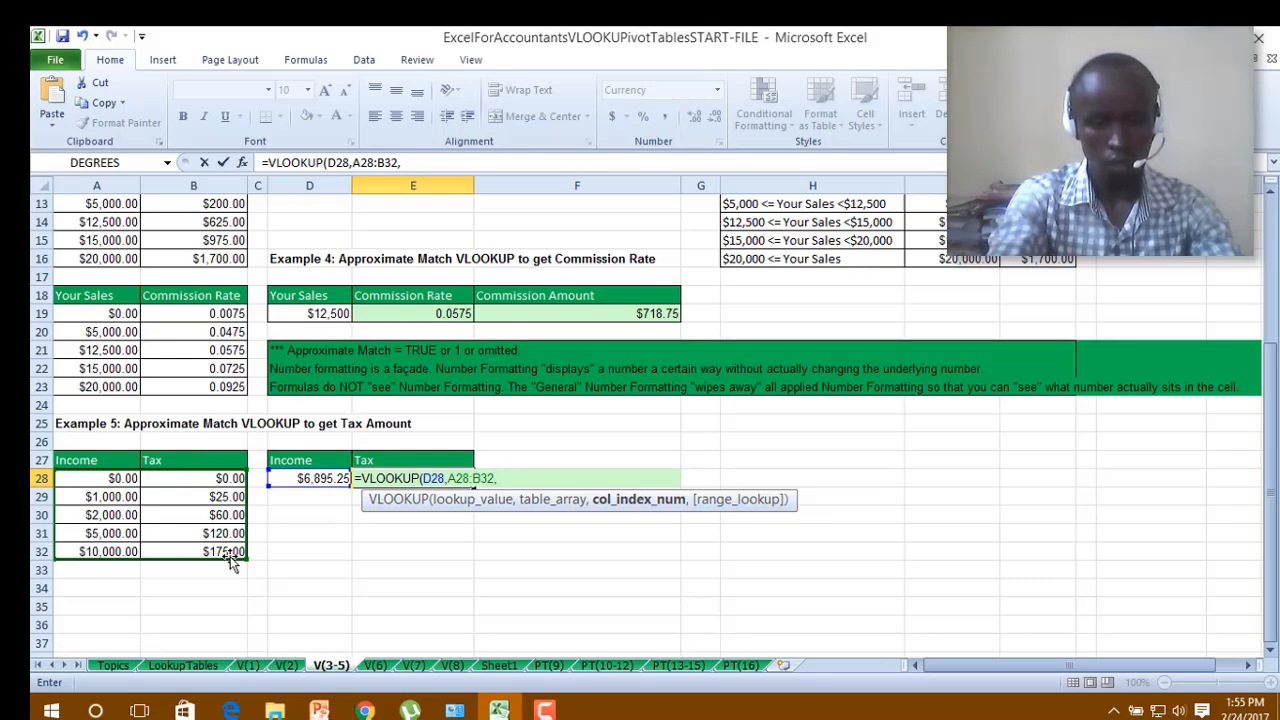
pyautogui.write('2')
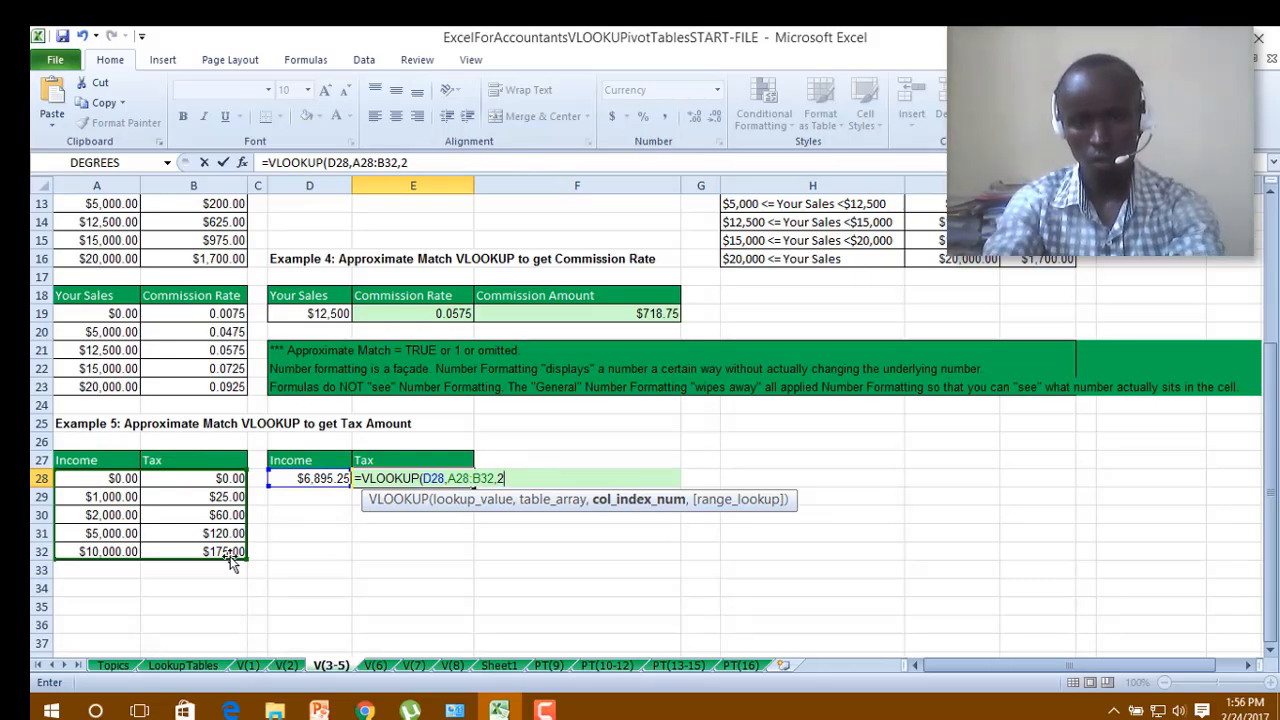
pyautogui.write(')')
pyautogui.press('Return')
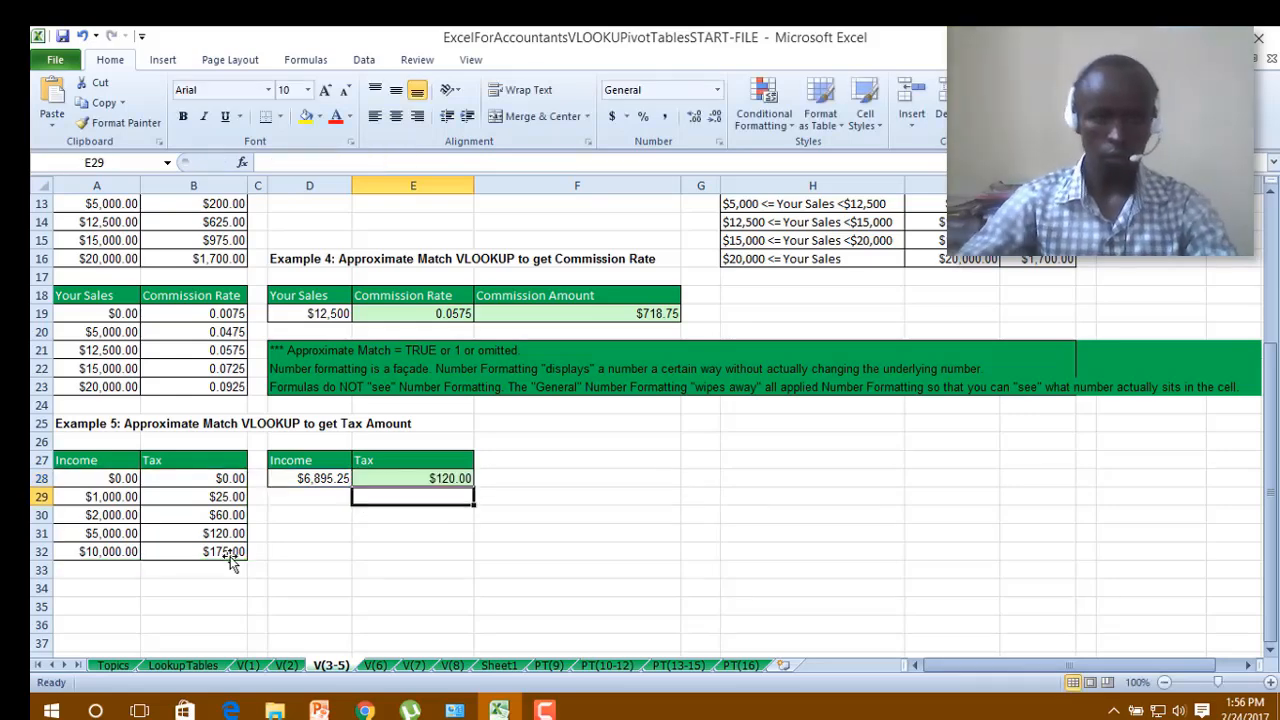
# Compare the income in D28 with the tax table's brackets in rows 31 and 32 to verify the lookup.
pyautogui.click(316, 480)
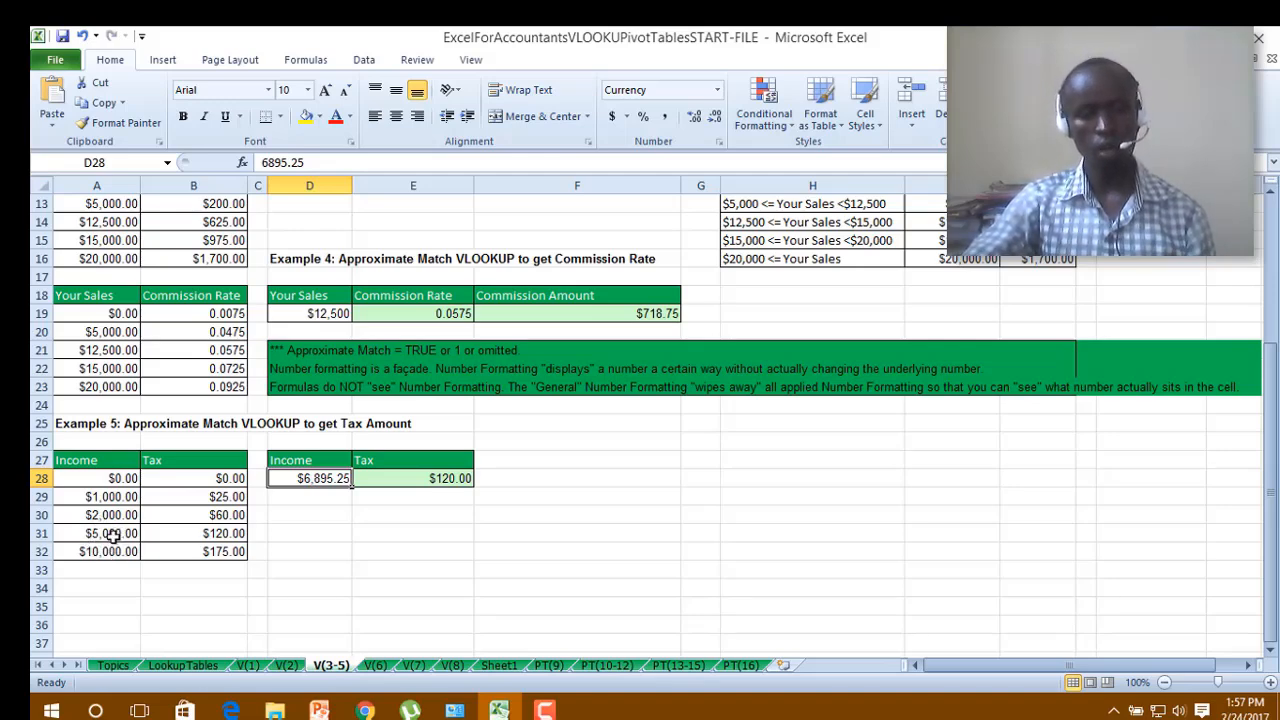
pyautogui.click(210, 533)
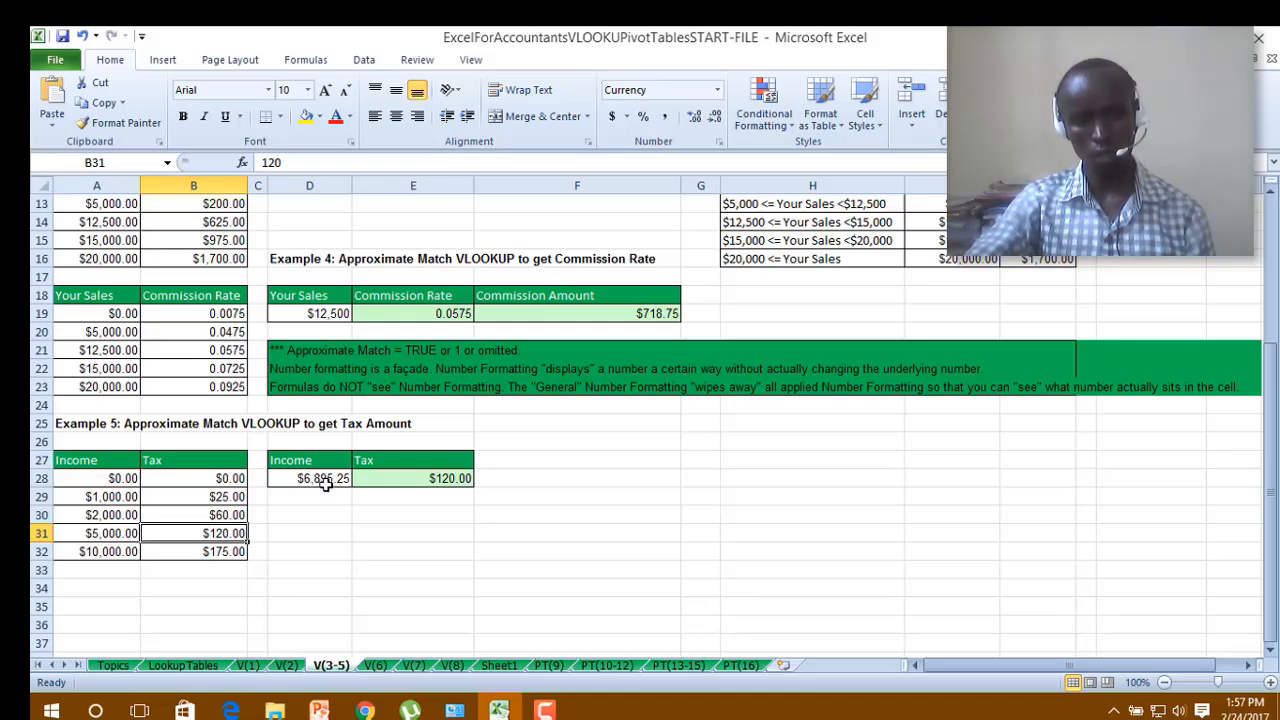
pyautogui.click(100, 552)
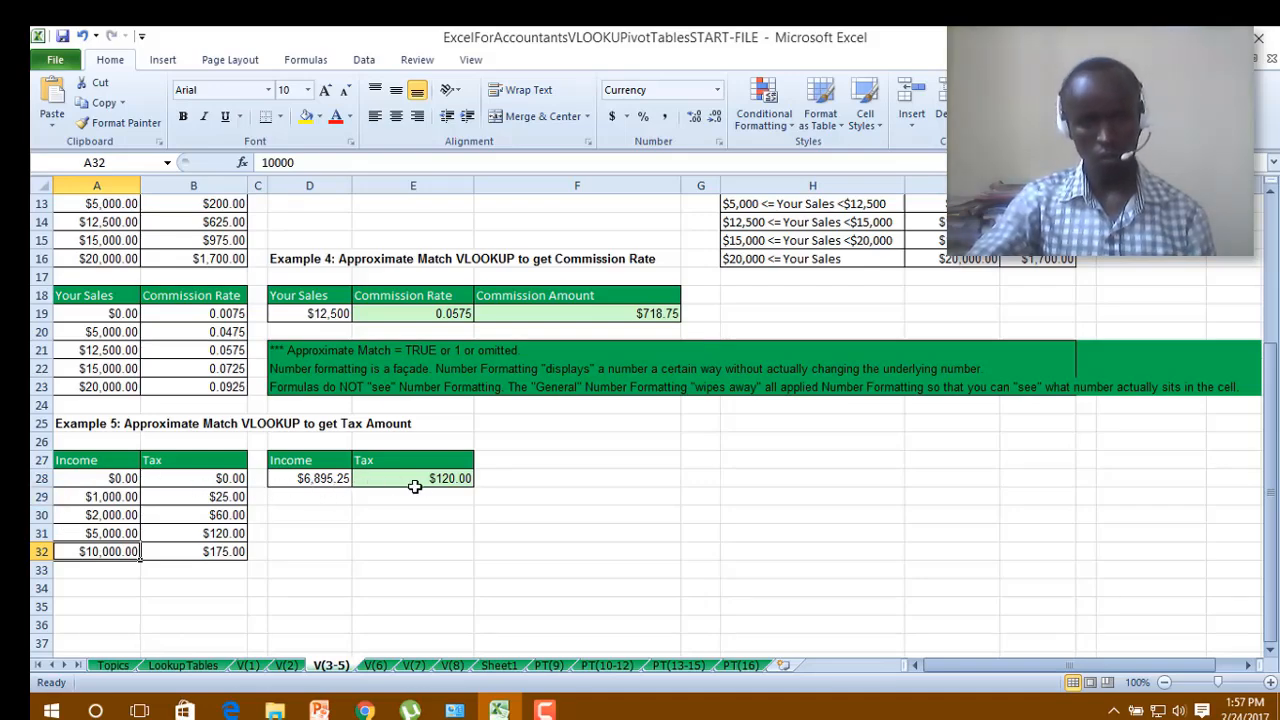
pyautogui.scroll(3, 520, 484)
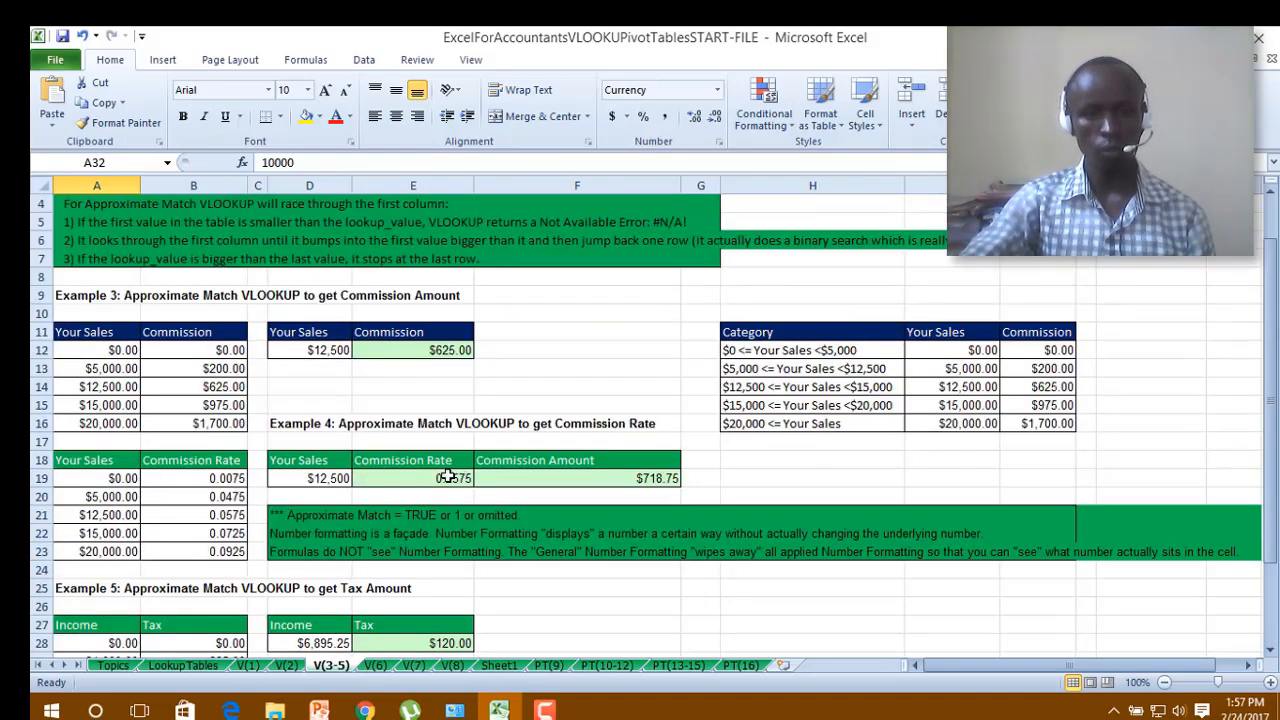
pyautogui.scroll(-5, 514, 486)
pyautogui.scroll(-1, 560, 465)
pyautogui.scroll(3, 600, 440)
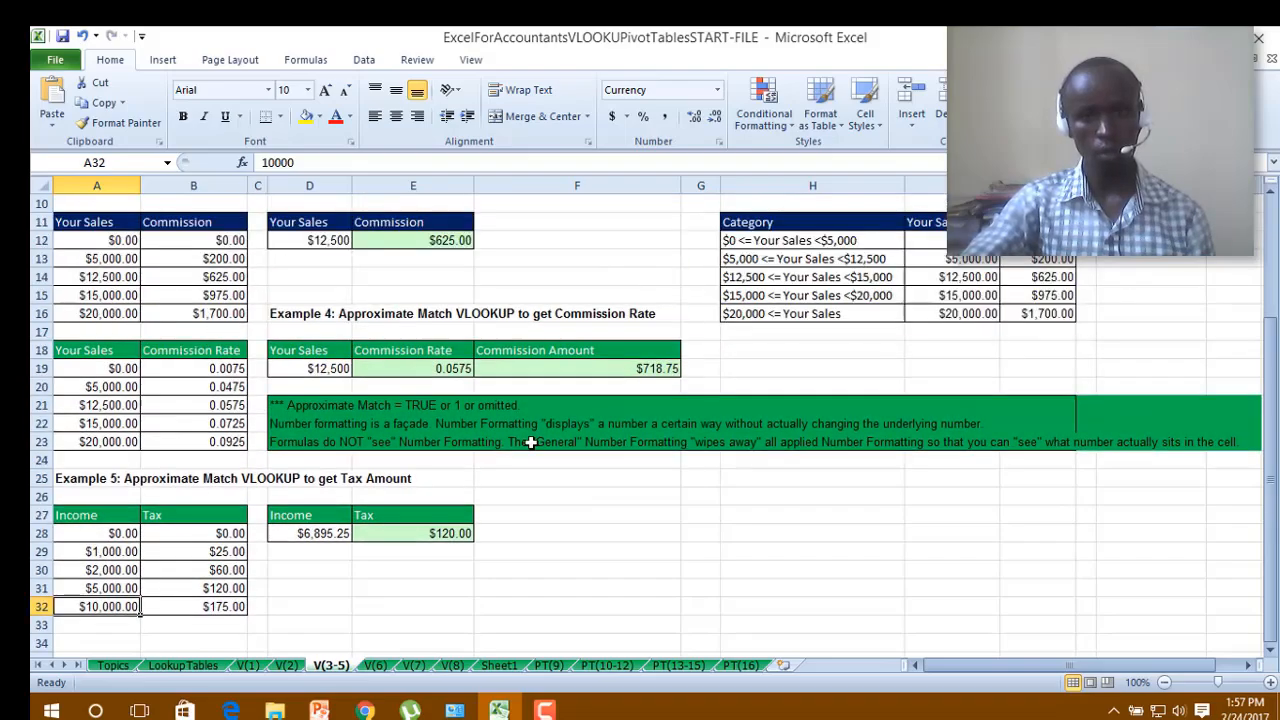
pyautogui.scroll(-1, 564, 449)
pyautogui.scroll(5, 564, 449)
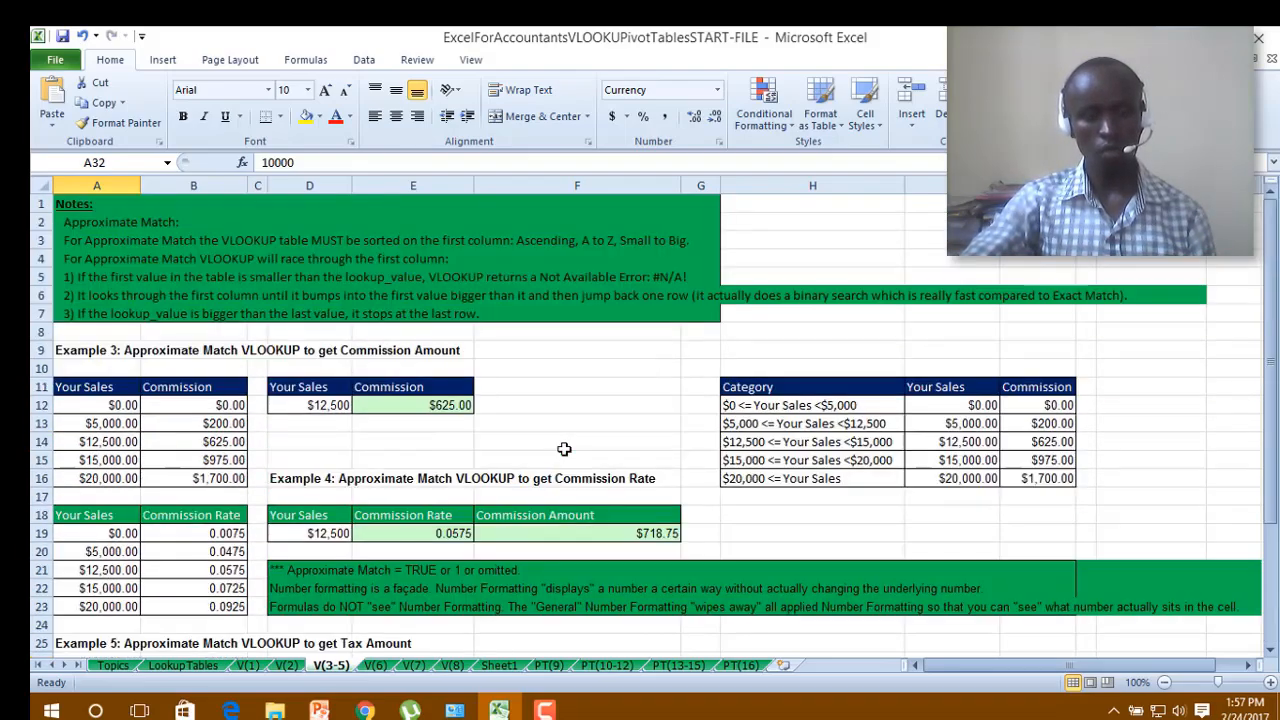
pyautogui.scroll(-3, 564, 449)
pyautogui.scroll(3, 564, 449)
pyautogui.scroll(-4, 564, 449)
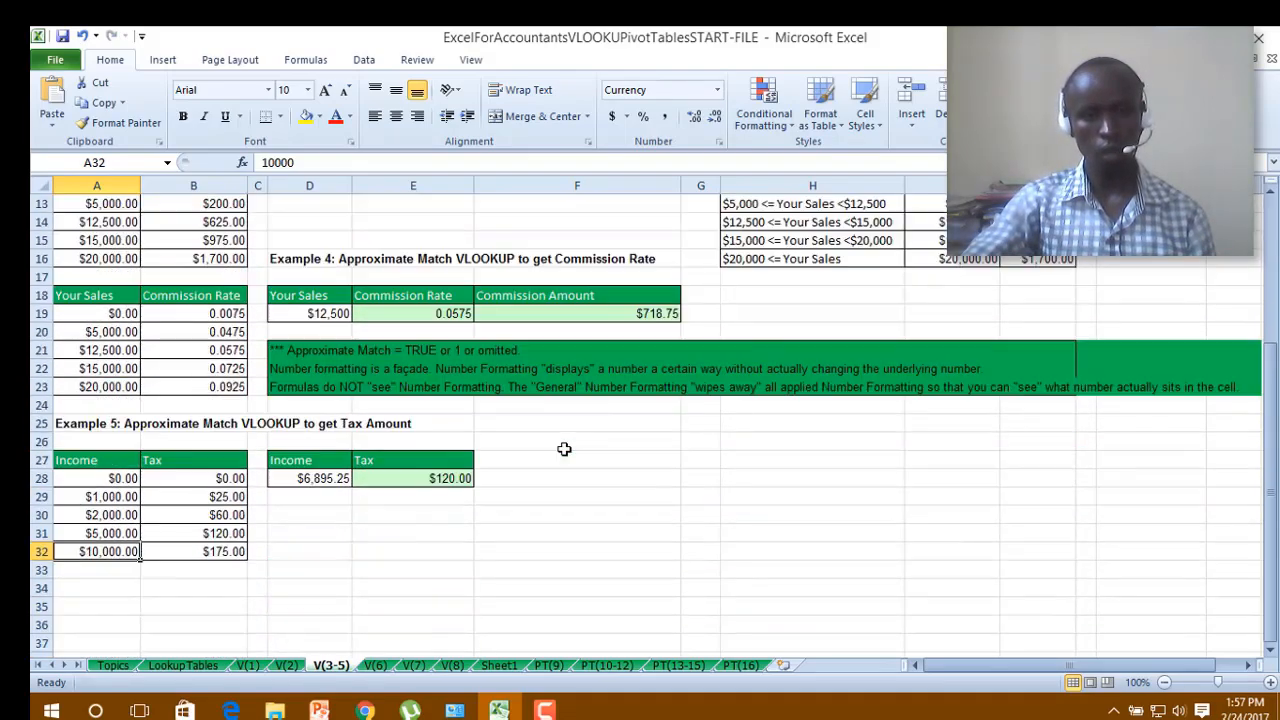
pyautogui.scroll(4, 564, 449)
pyautogui.scroll(-4, 564, 449)
pyautogui.scroll(4, 565, 452)
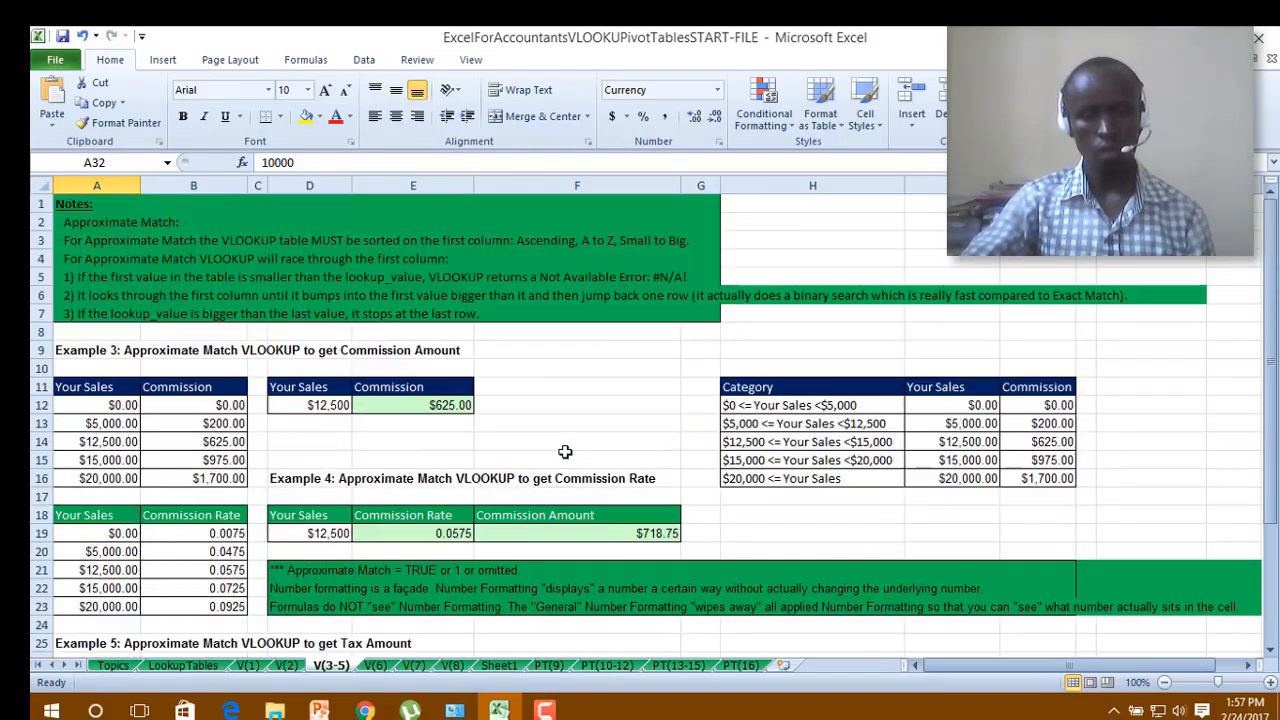
pyautogui.scroll(-4, 565, 452)
pyautogui.scroll(4, 565, 452)
pyautogui.scroll(-4, 566, 452)
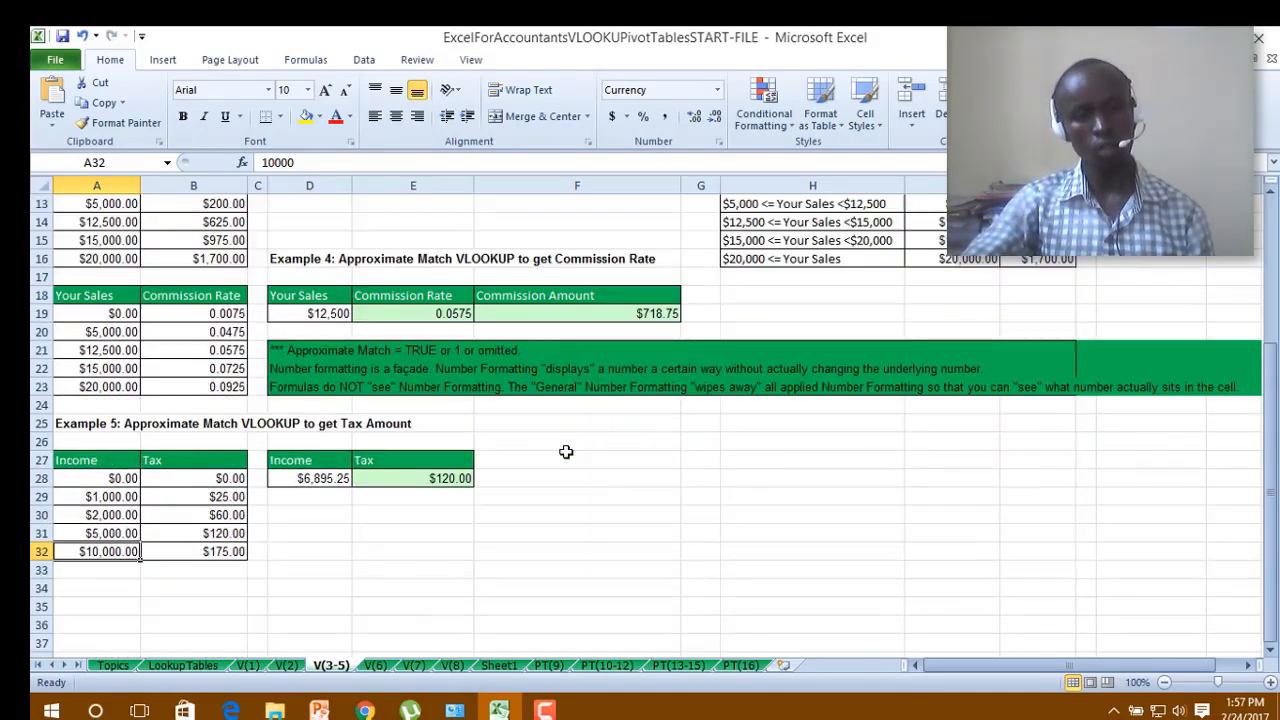
pyautogui.scroll(-2, 566, 452)
pyautogui.scroll(3, 566, 452)
pyautogui.scroll(-2, 567, 452)
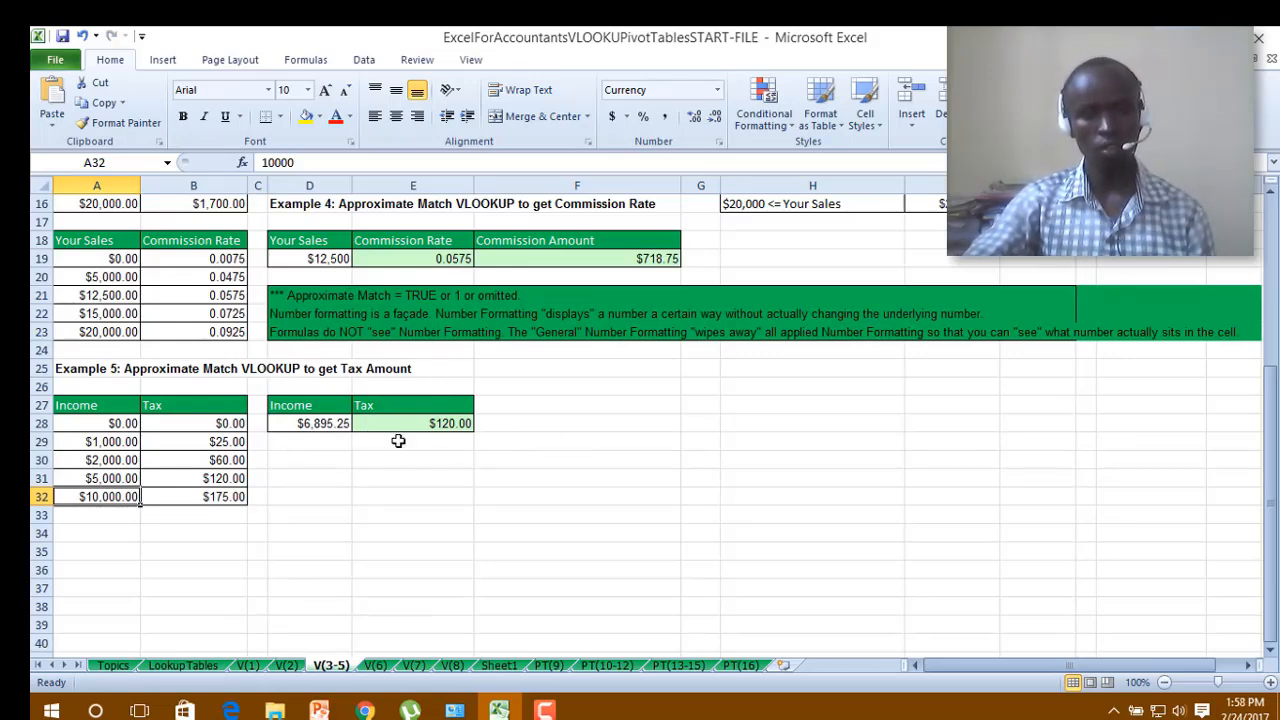
pyautogui.scroll(5, 429, 505)
pyautogui.scroll(-3, 410, 490)
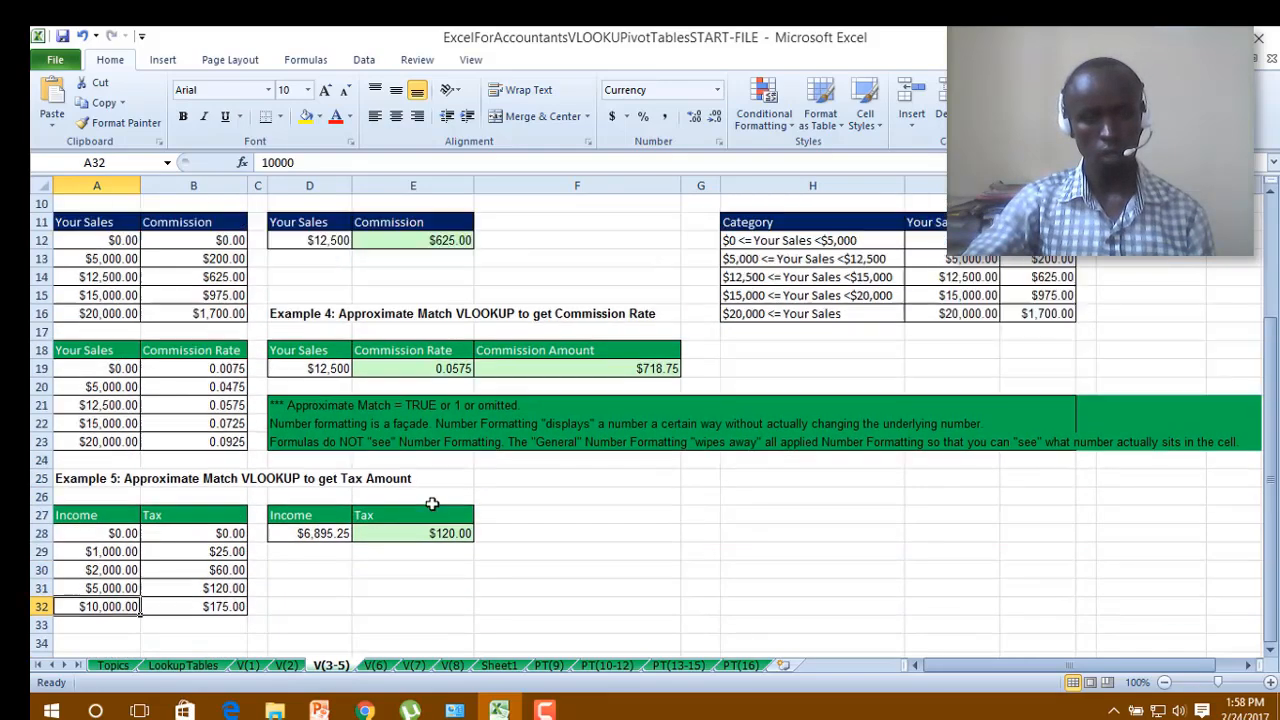
pyautogui.scroll(3, 410, 490)
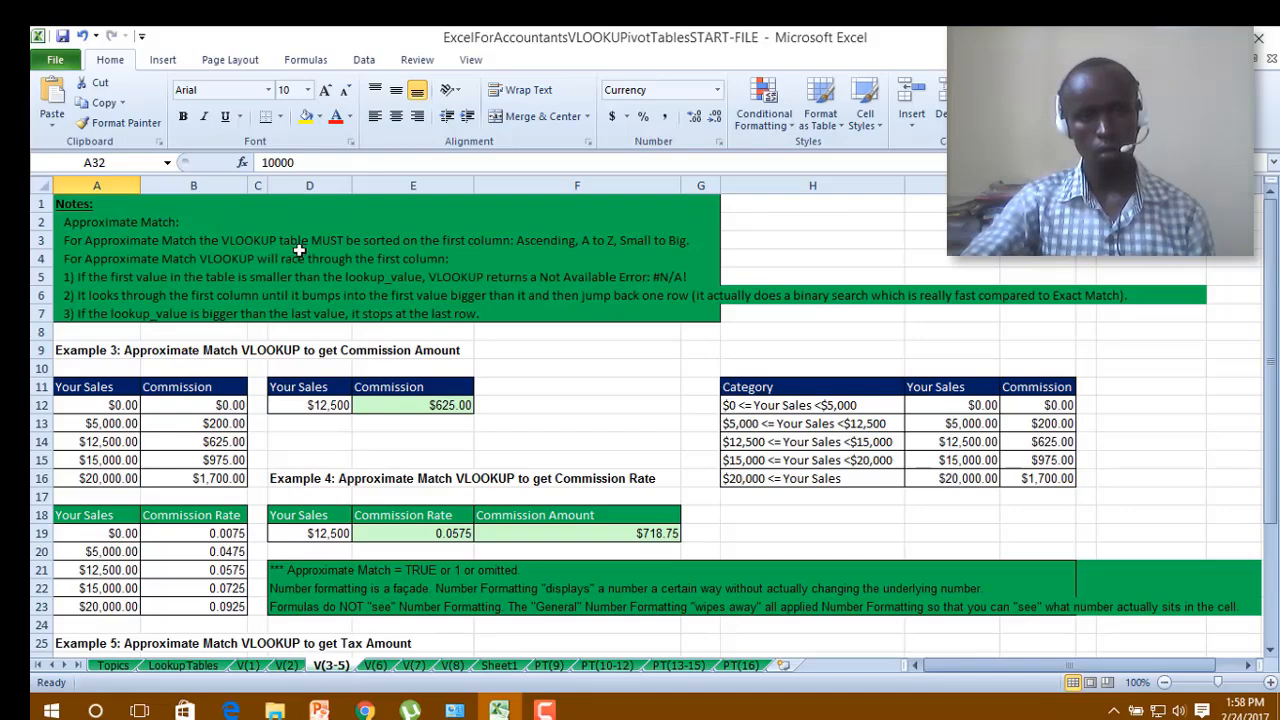
pyautogui.scroll(-5, 467, 515)
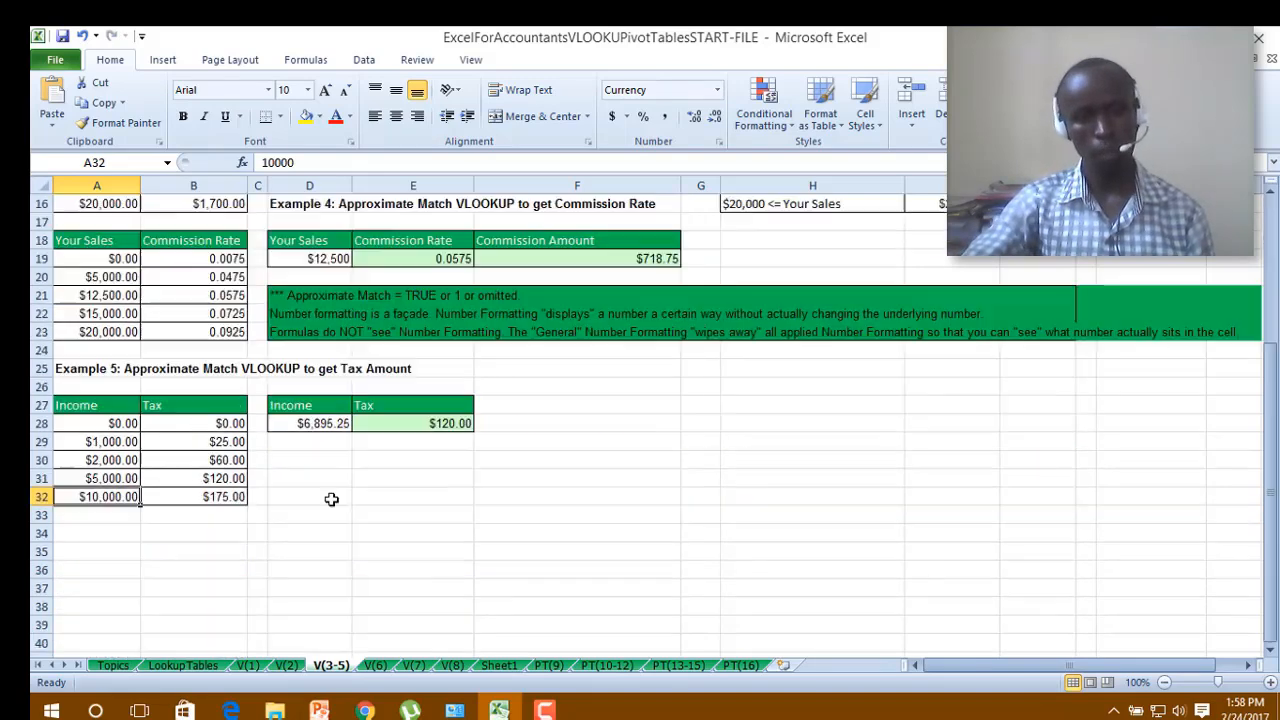
# On sheet V(6), clear the Total Gross Pay formulas in H15:H114 of the Example 6 payroll table.
pyautogui.click(374, 666)
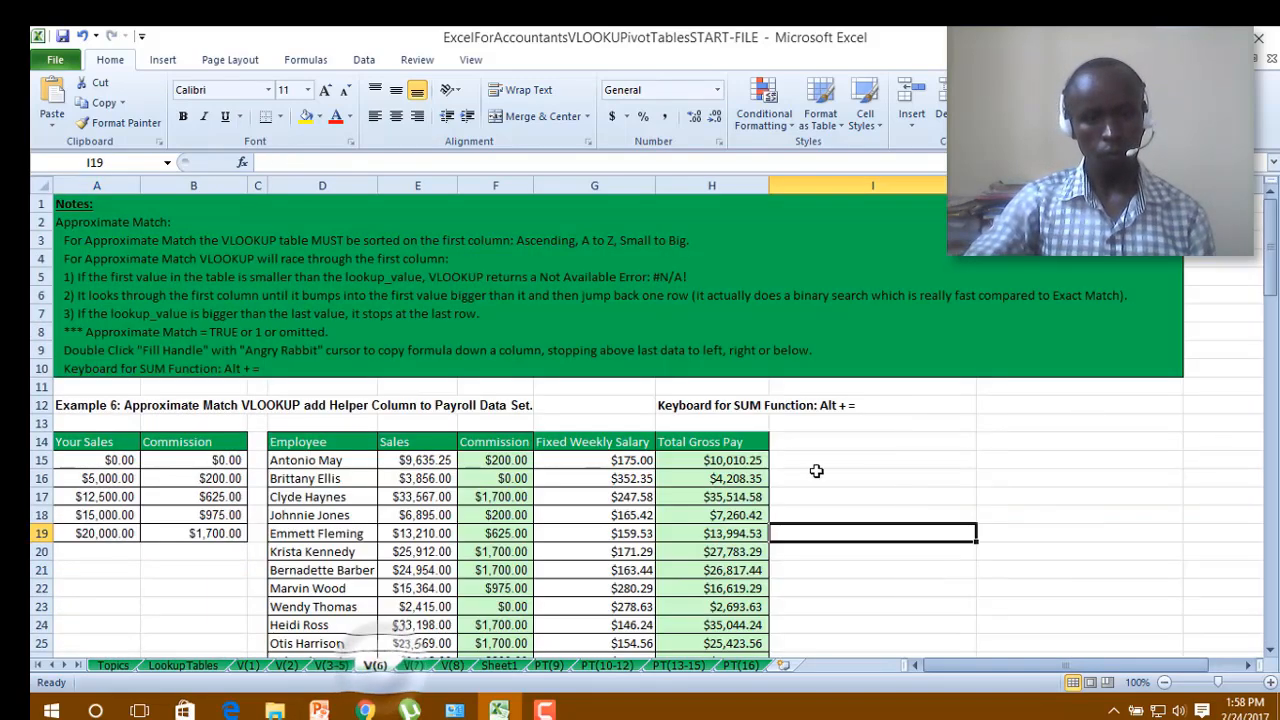
pyautogui.scroll(-3, 540, 300)
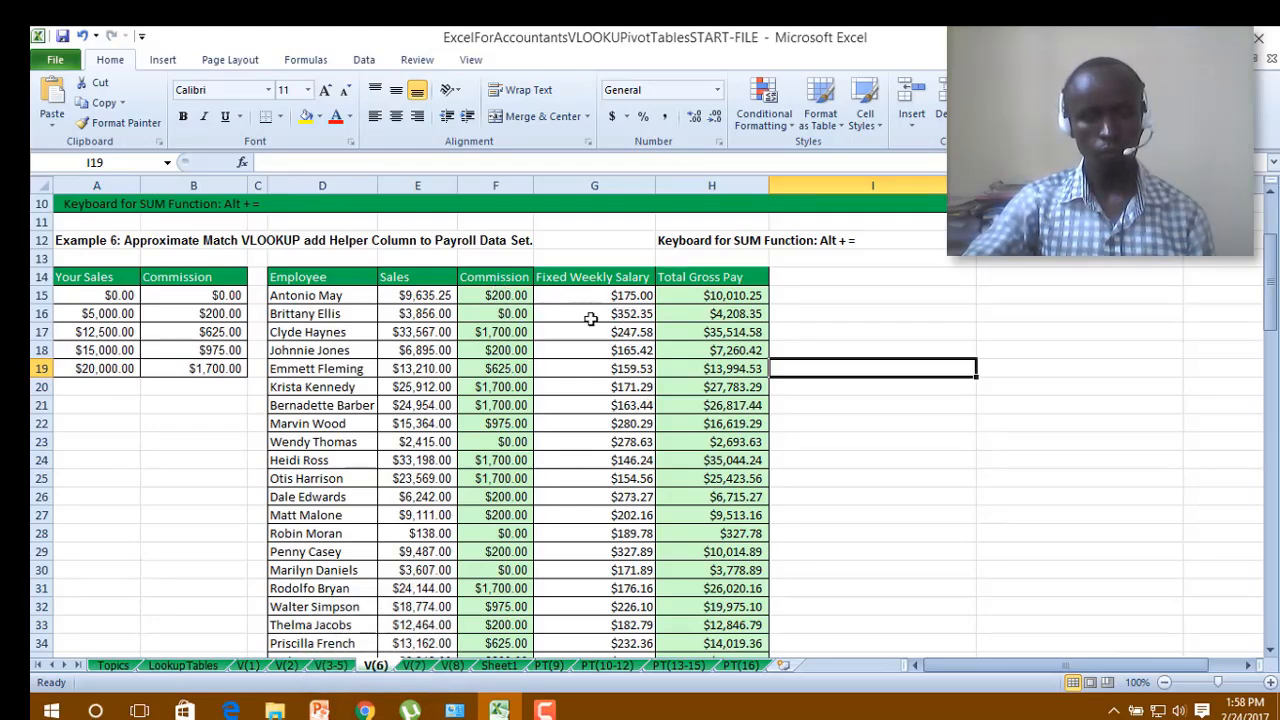
pyautogui.scroll(3, 590, 322)
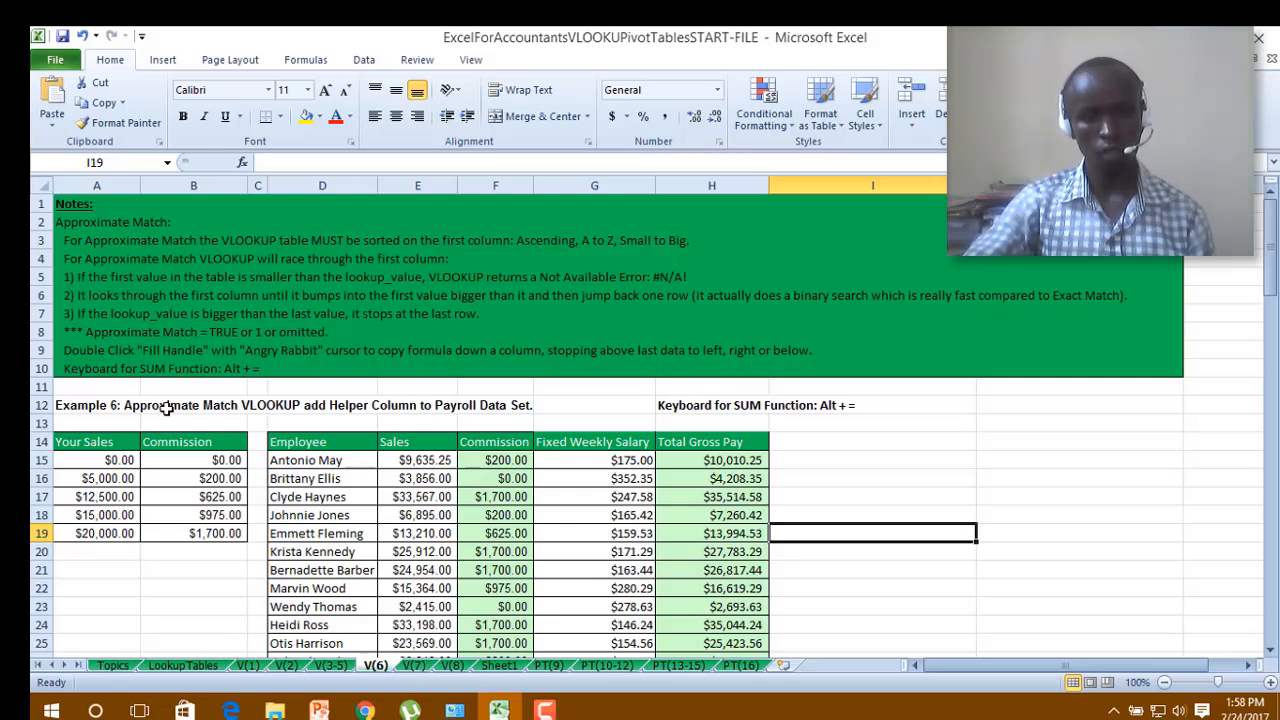
pyautogui.scroll(-2, 170, 408)
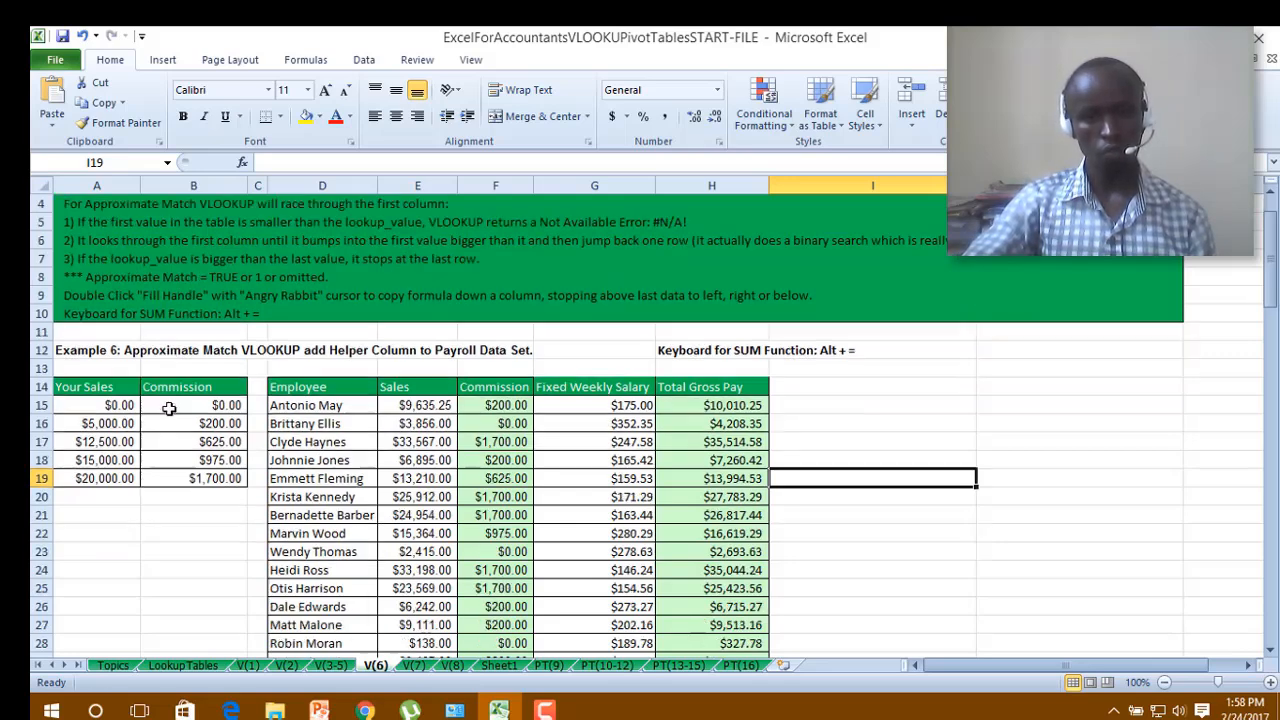
pyautogui.click(732, 350)
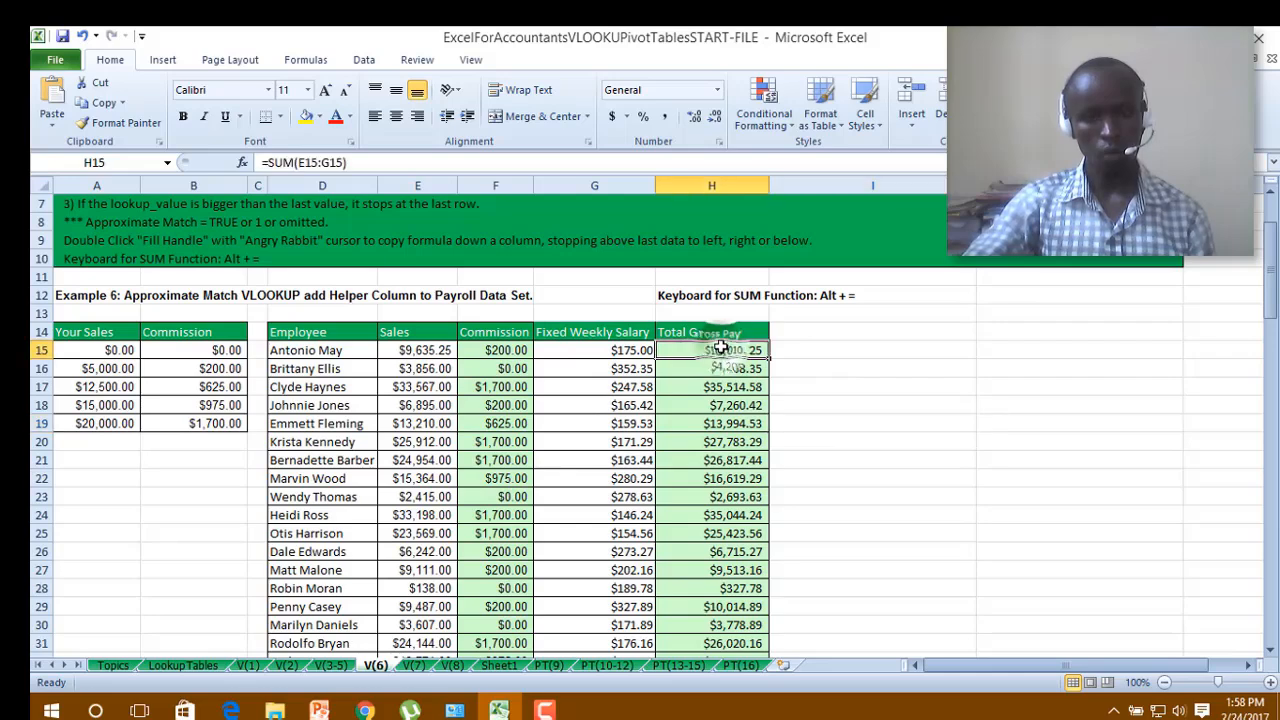
pyautogui.moveTo(732, 350); pyautogui.dragTo(722, 606)
pyautogui.press('Delete')
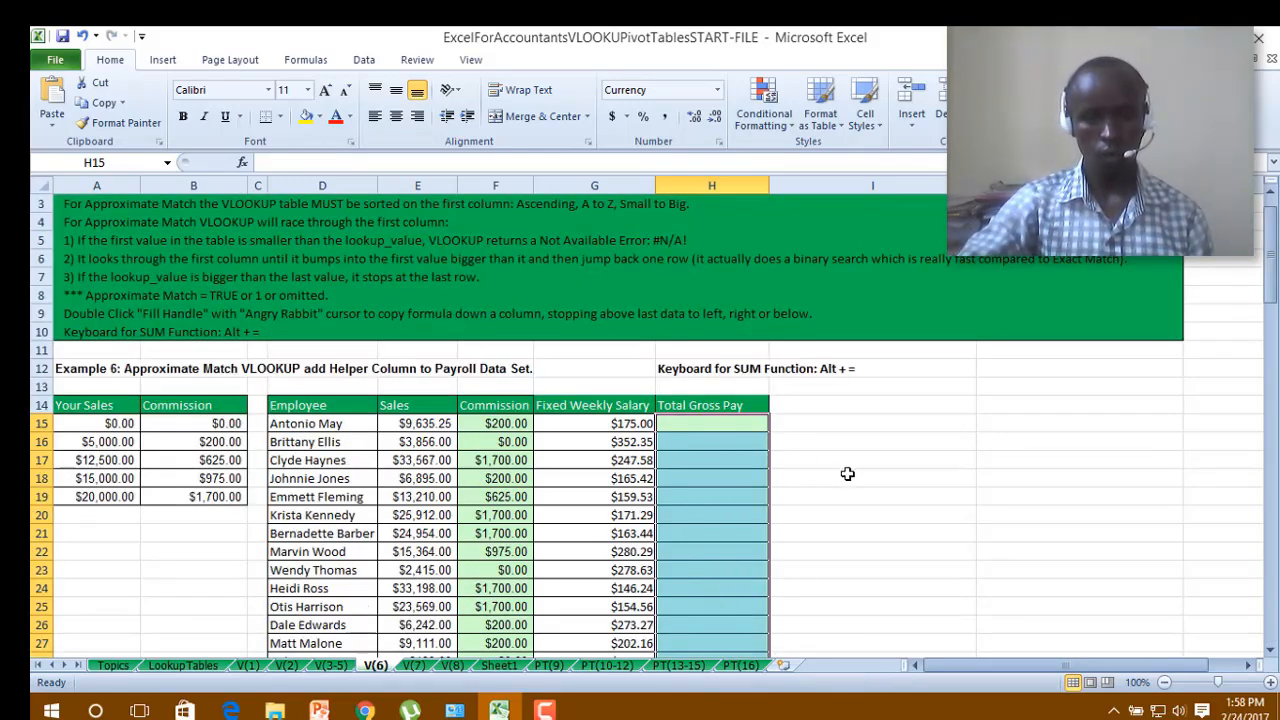
# Clear the Commission formulas in F15:F114 of the payroll table and select its first Commission cell, F15.
pyautogui.moveTo(505, 423); pyautogui.dragTo(511, 238)
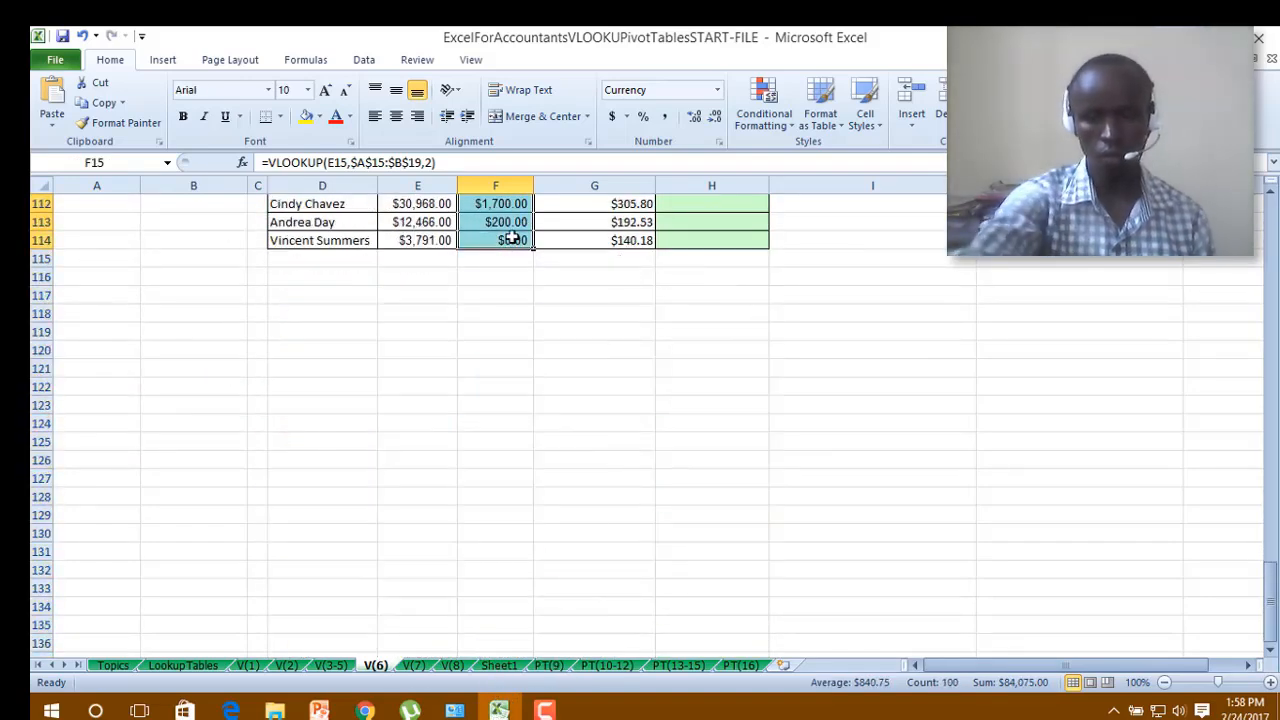
pyautogui.press('Delete')
pyautogui.click(874, 424)
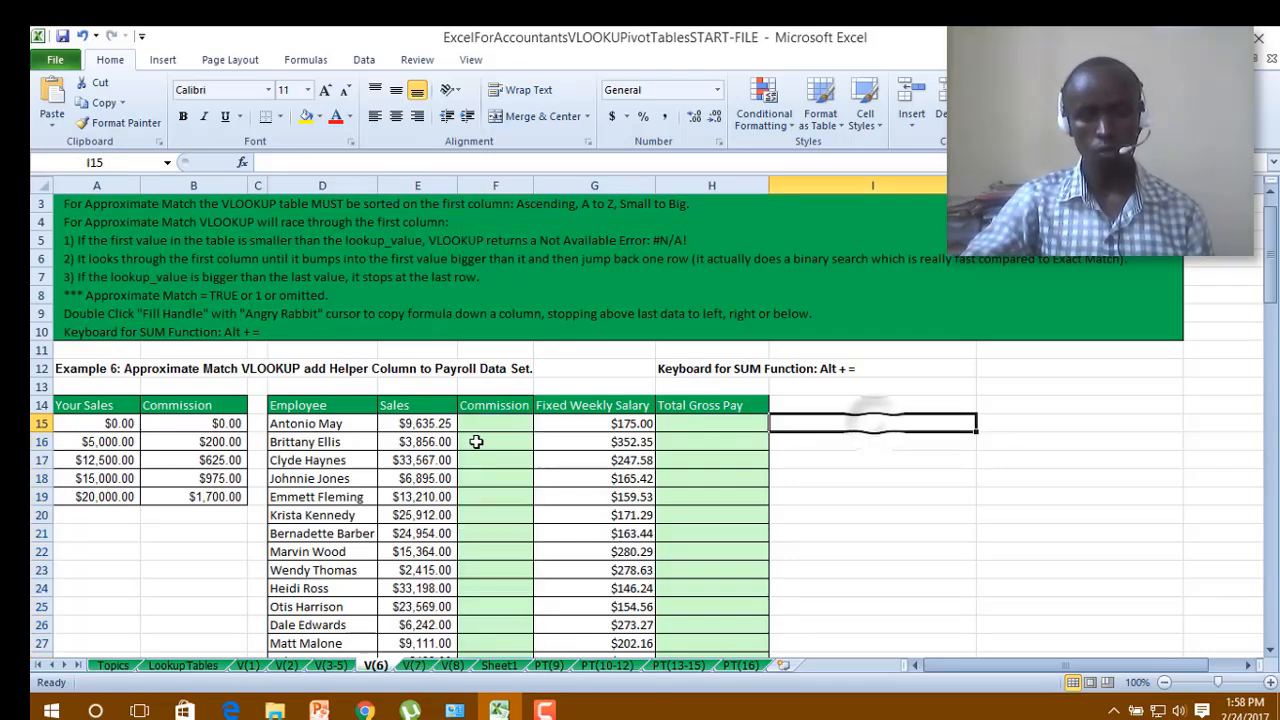
pyautogui.click(493, 430)
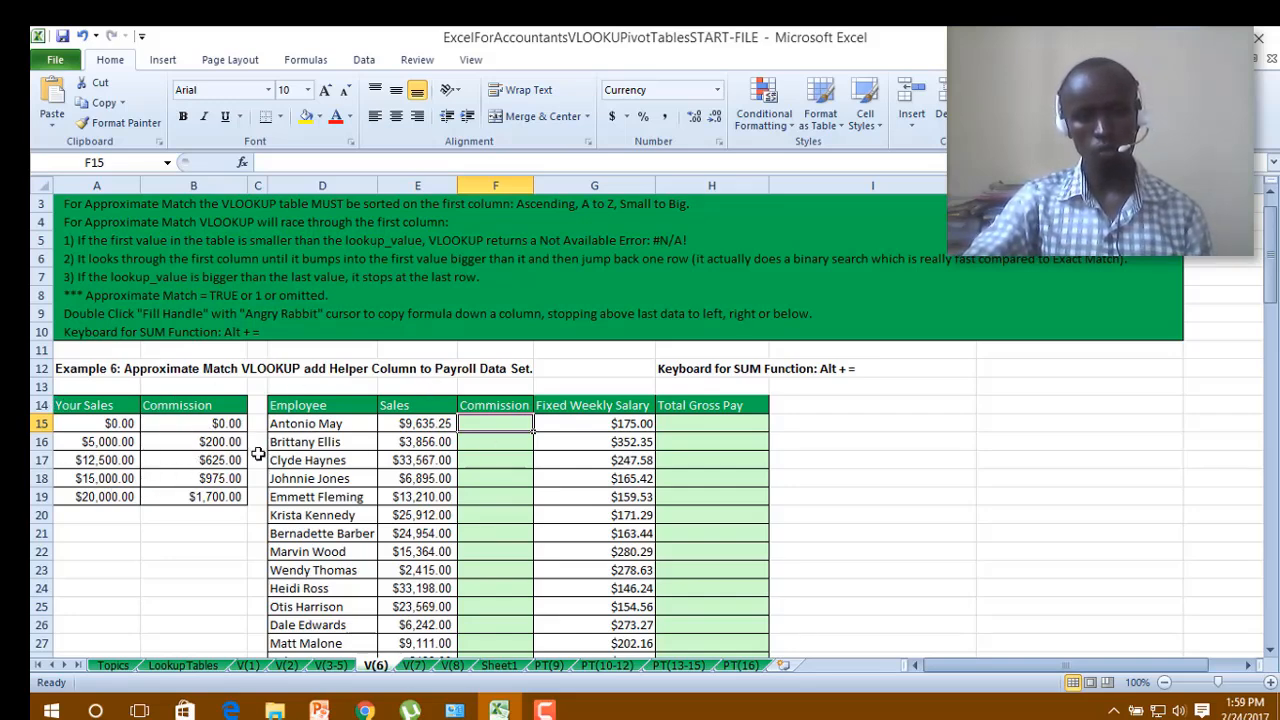
# Look over the commission lookup table and the employee payroll data on the V(6) sheet.
pyautogui.scroll(-3, 487, 497)
pyautogui.scroll(3, 487, 497)
pyautogui.scroll(-3, 460, 497)
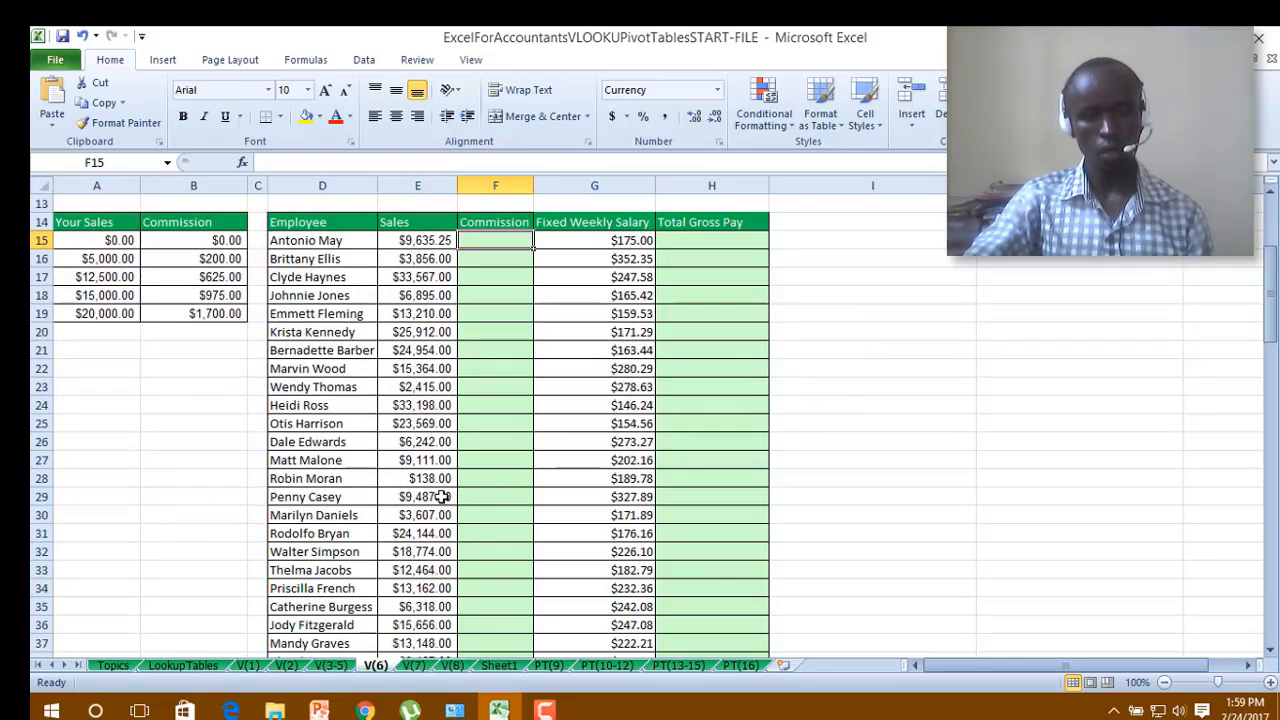
pyautogui.scroll(3, 440, 497)
pyautogui.scroll(-2, 420, 494)
pyautogui.scroll(3, 408, 490)
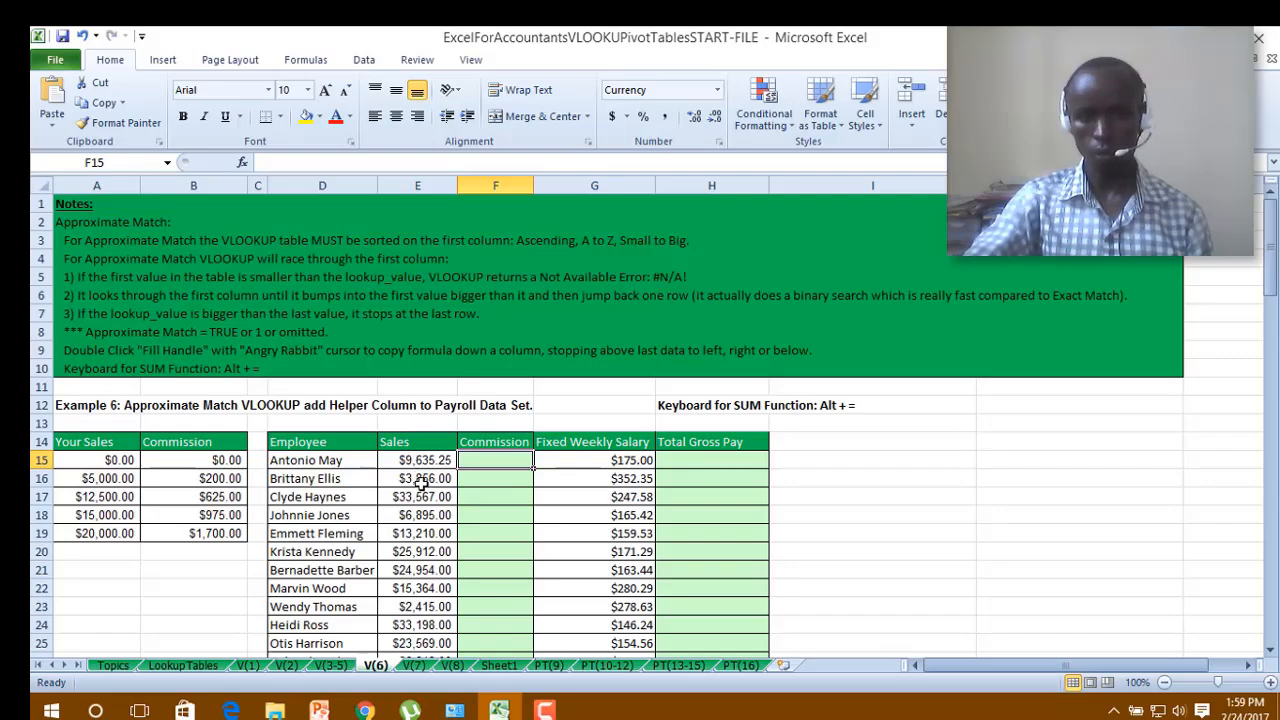
pyautogui.scroll(-3, 421, 482)
pyautogui.scroll(3, 410, 478)
pyautogui.scroll(-2, 420, 490)
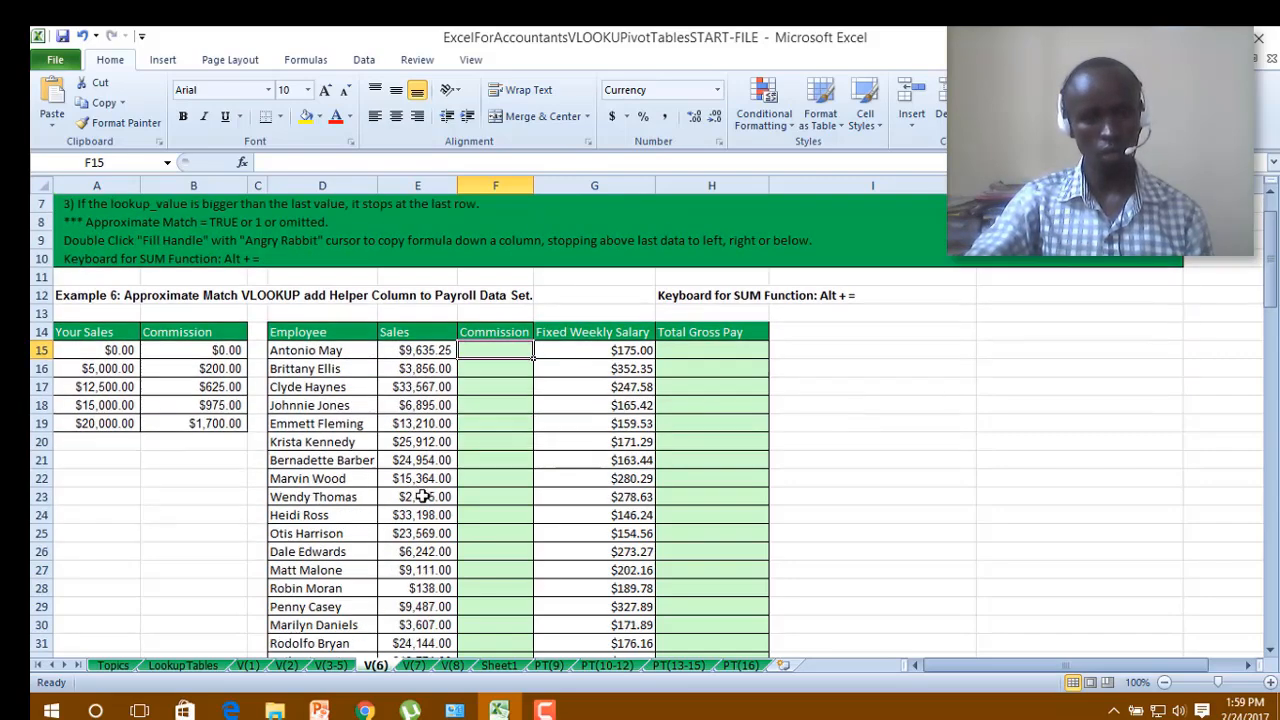
pyautogui.click(405, 460)
pyautogui.click(505, 464)
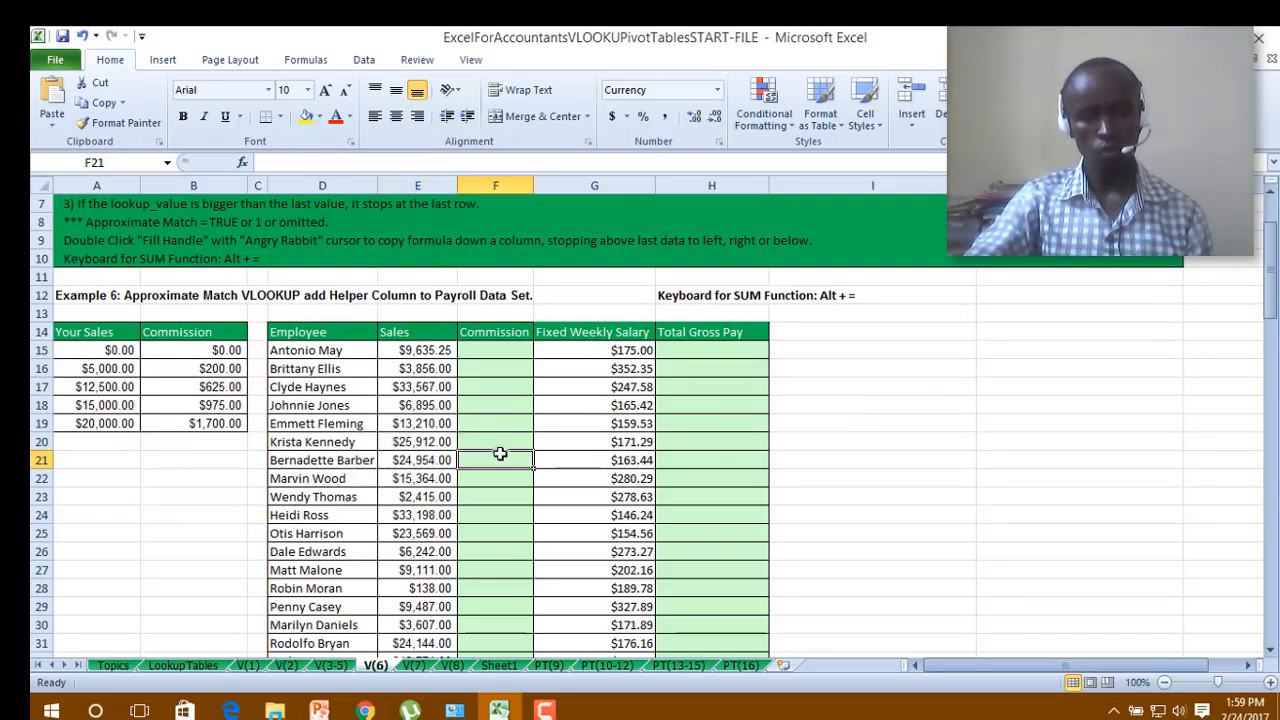
pyautogui.scroll(2, 480, 455)
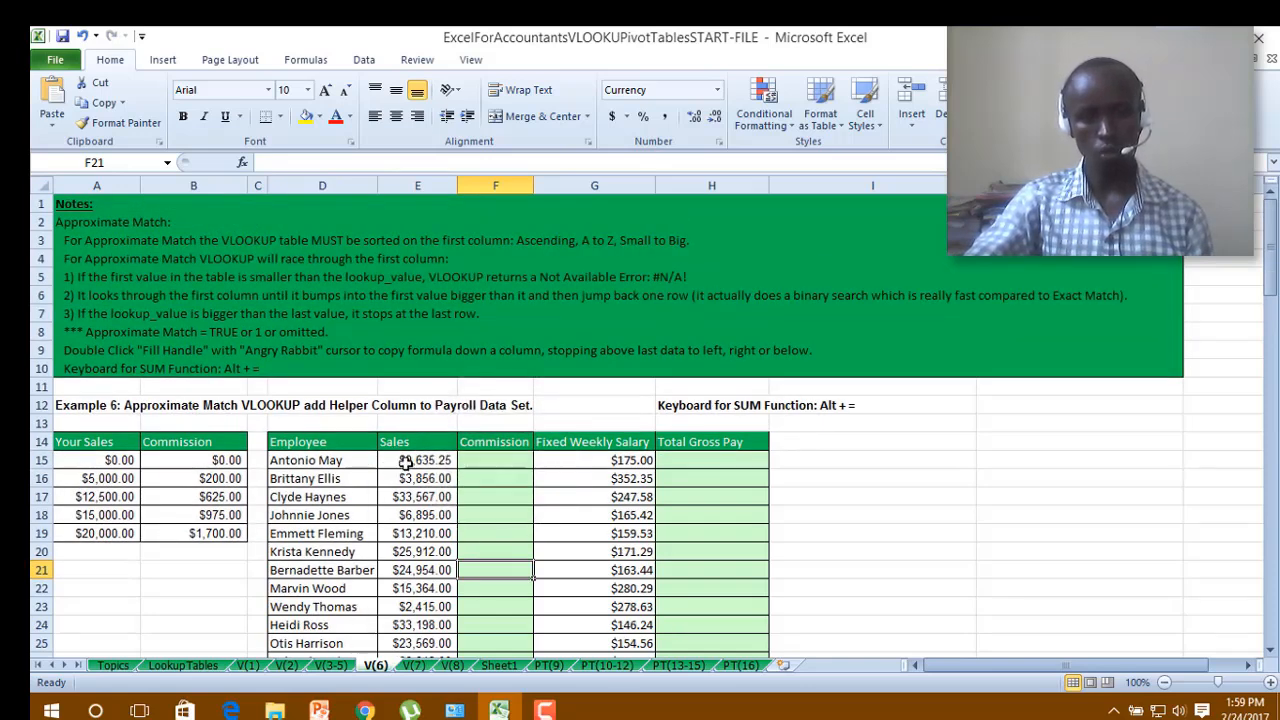
pyautogui.click(415, 460)
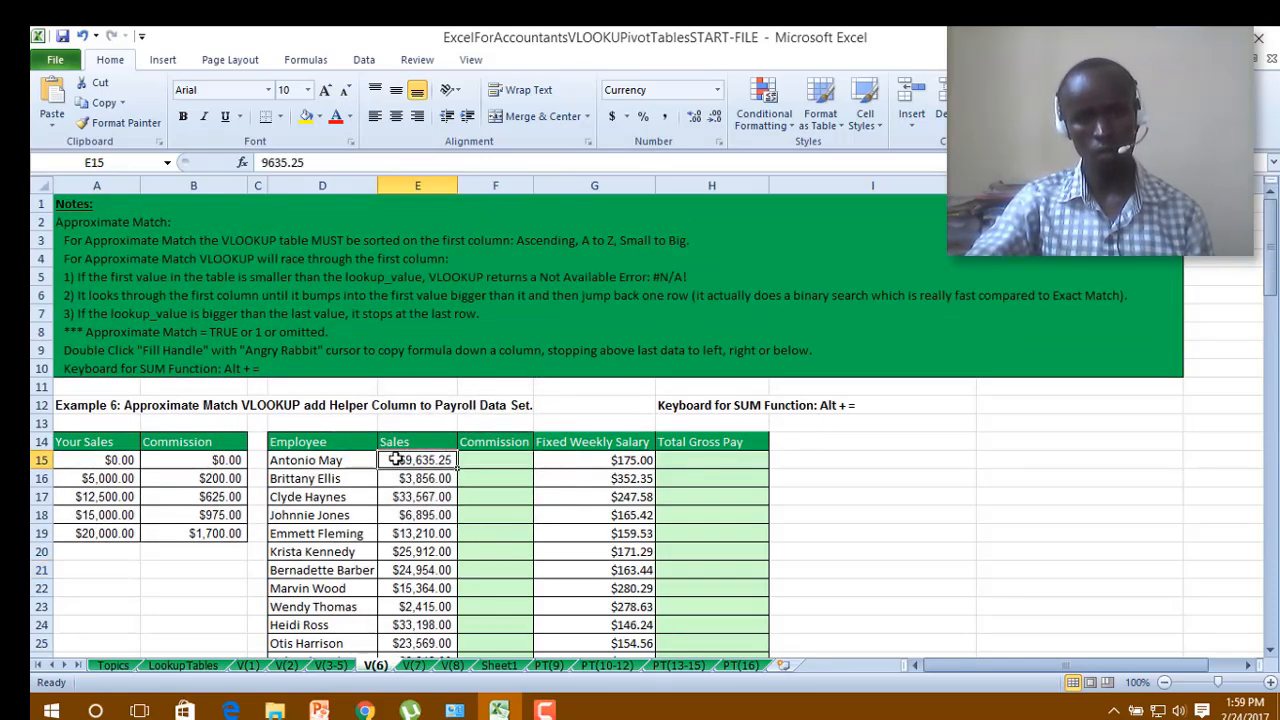
# Begin a formula in F15, the first employee's Commission cell.
pyautogui.click(487, 458)
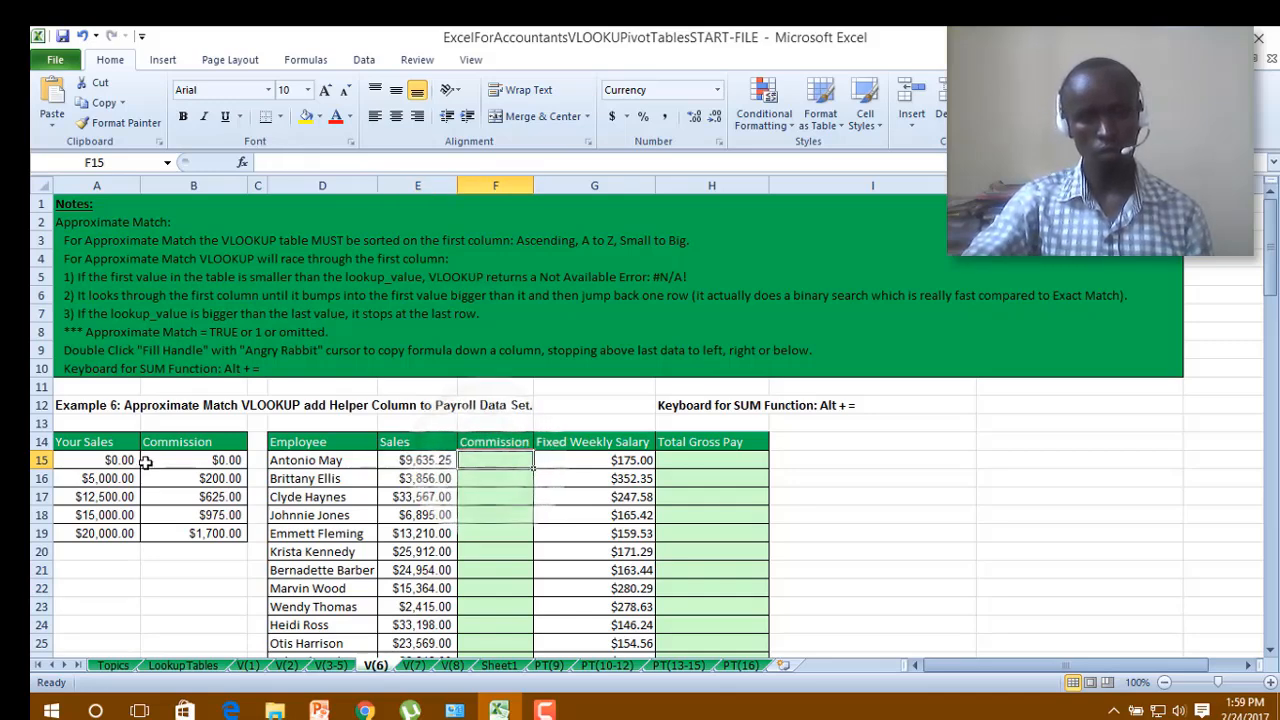
pyautogui.write('=v')
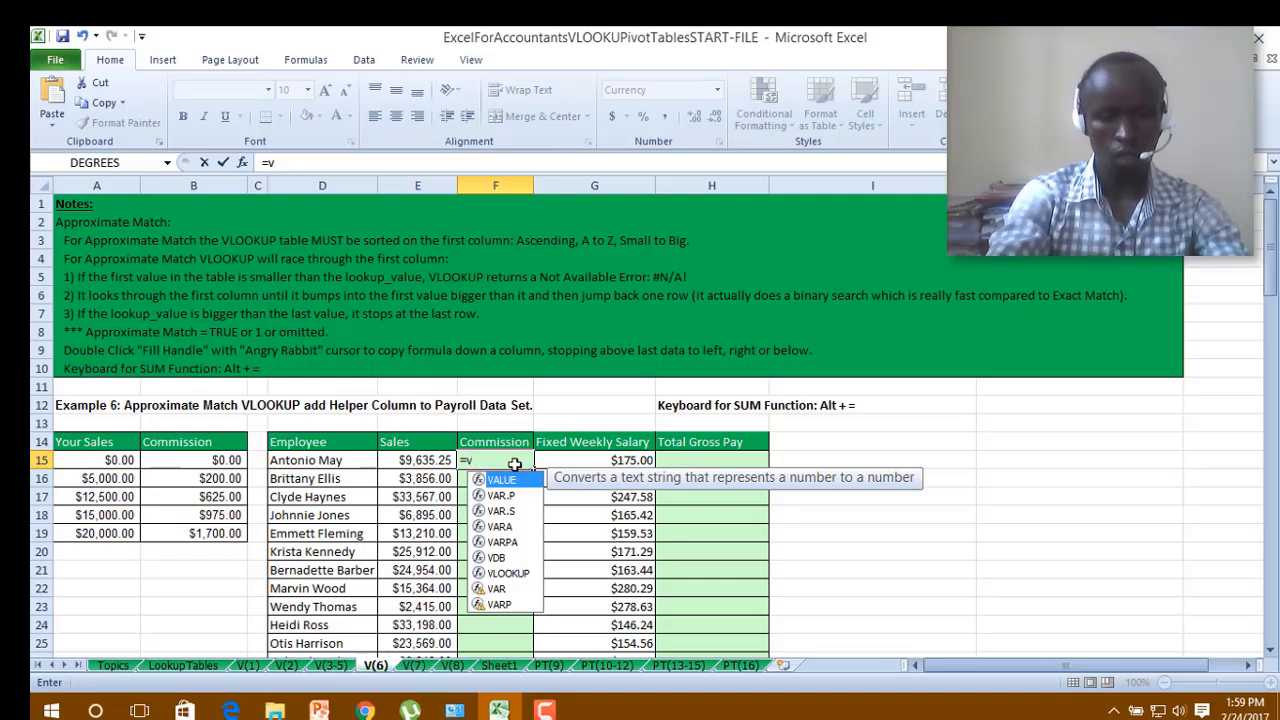
pyautogui.press('Tab')
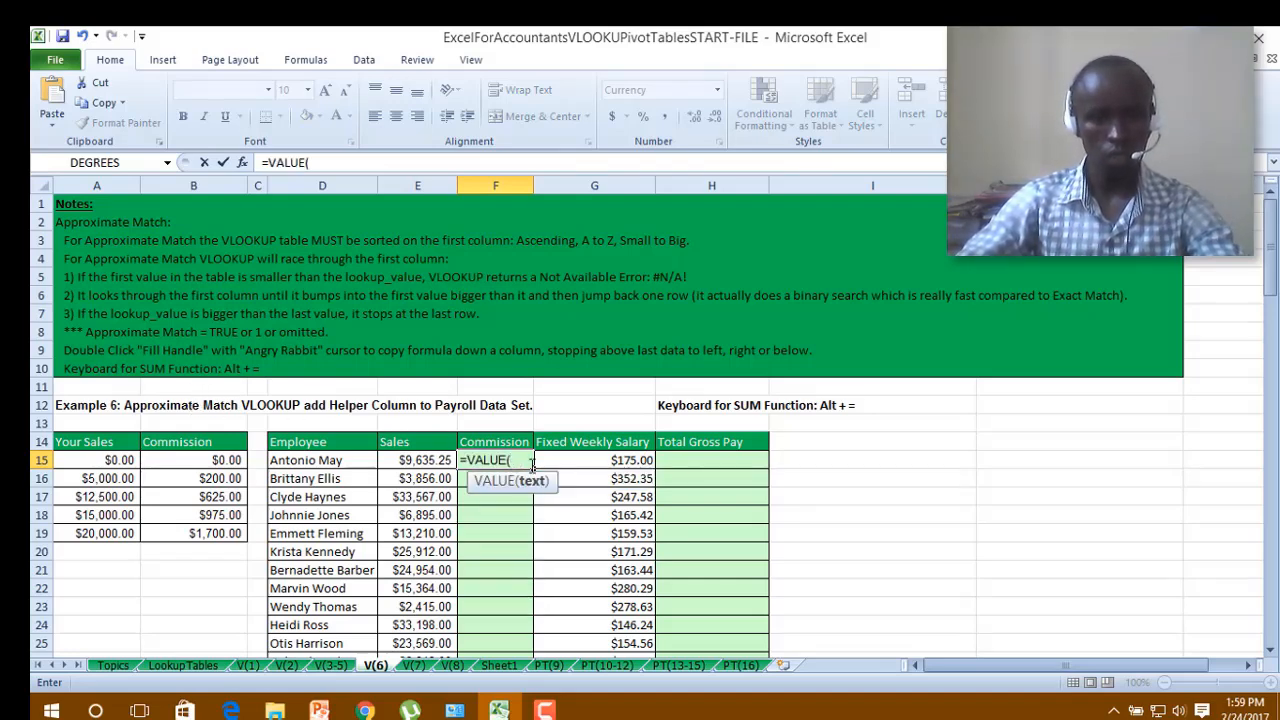
pyautogui.press('BackSpace')
pyautogui.press('BackSpace')
pyautogui.press('BackSpace')
pyautogui.press('BackSpace')
pyautogui.press('BackSpace')
pyautogui.press('BackSpace')
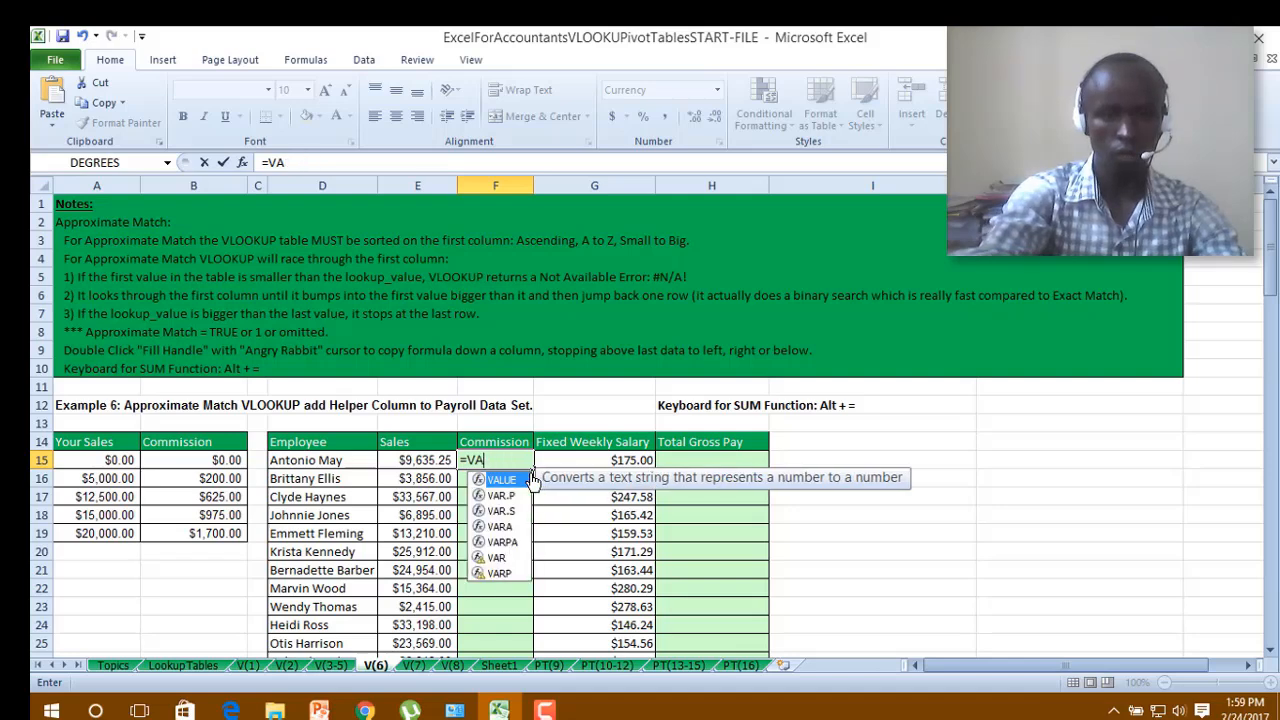
# Complete the commission formula in F15 as =VLOOKUP(E15,A15:B19,2).
pyautogui.write('vl')
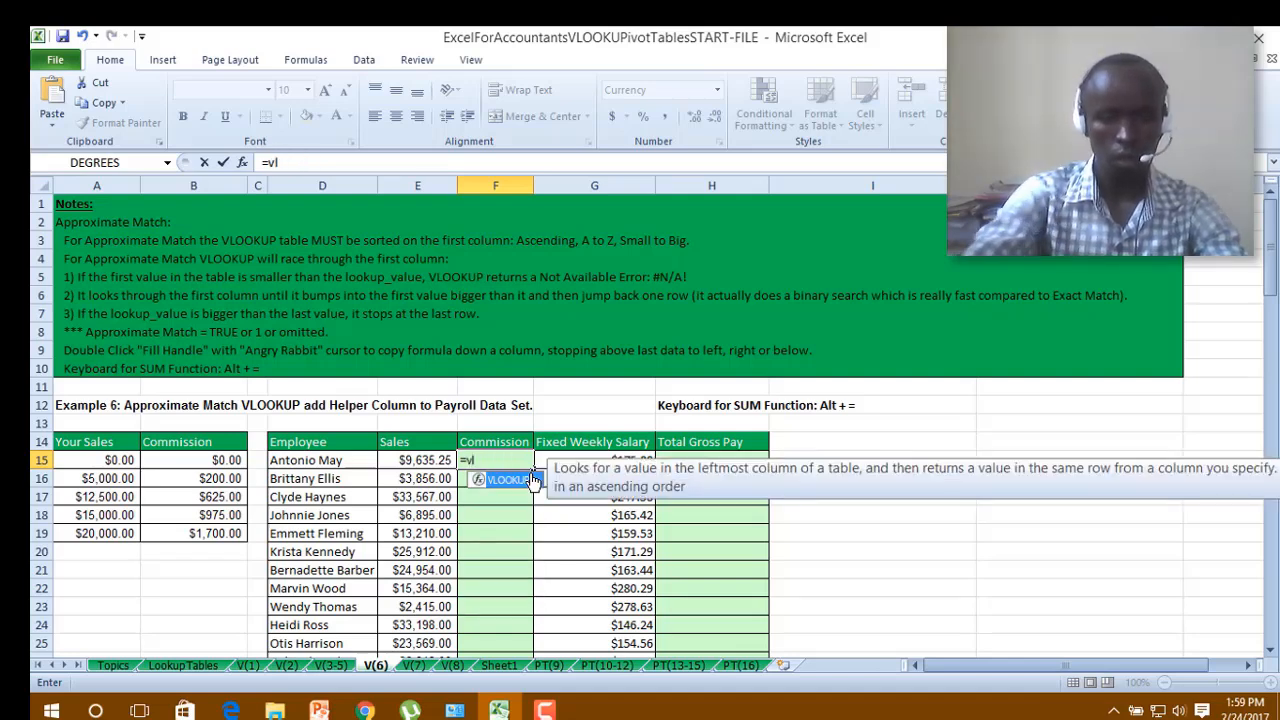
pyautogui.doubleClick(533, 481)
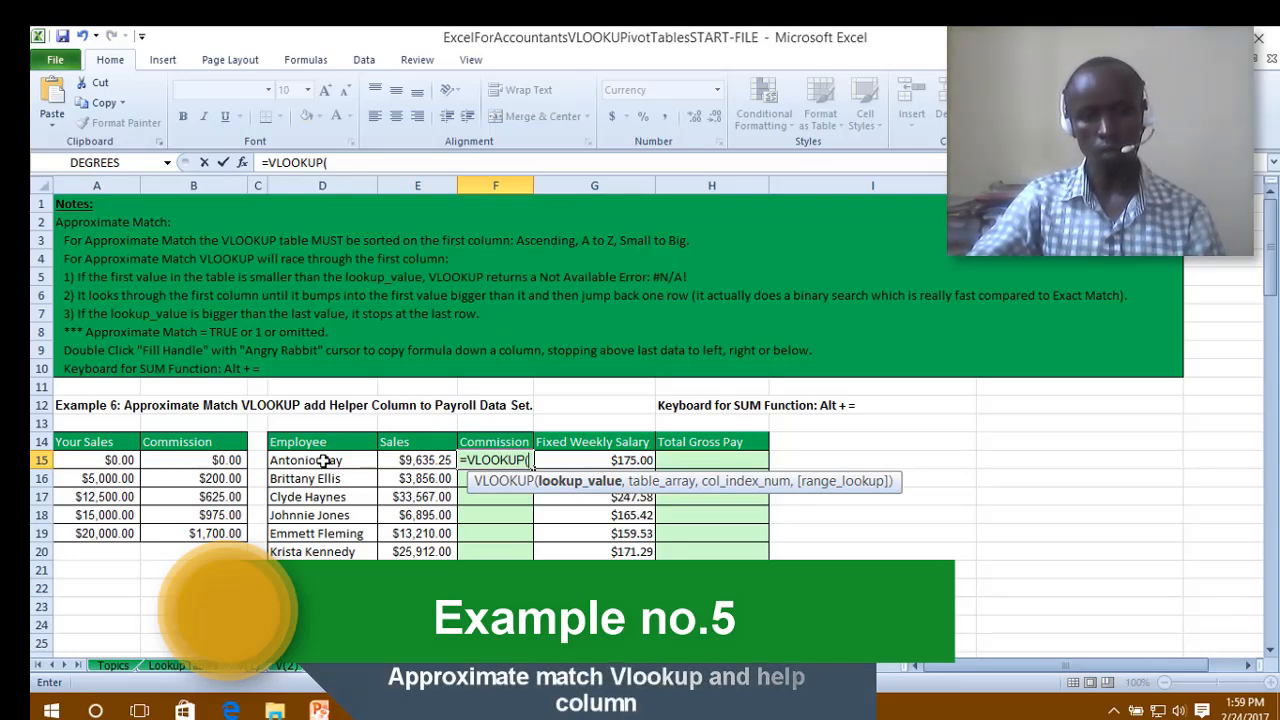
pyautogui.click(406, 460)
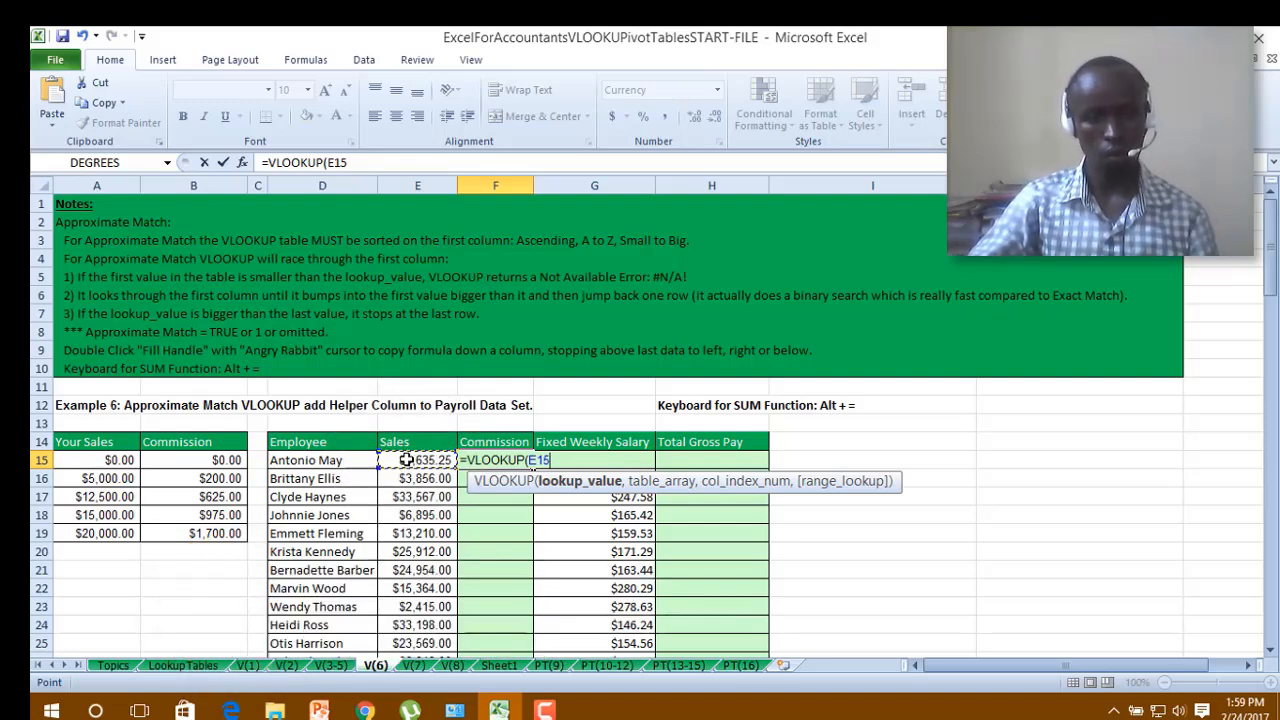
pyautogui.write(',')
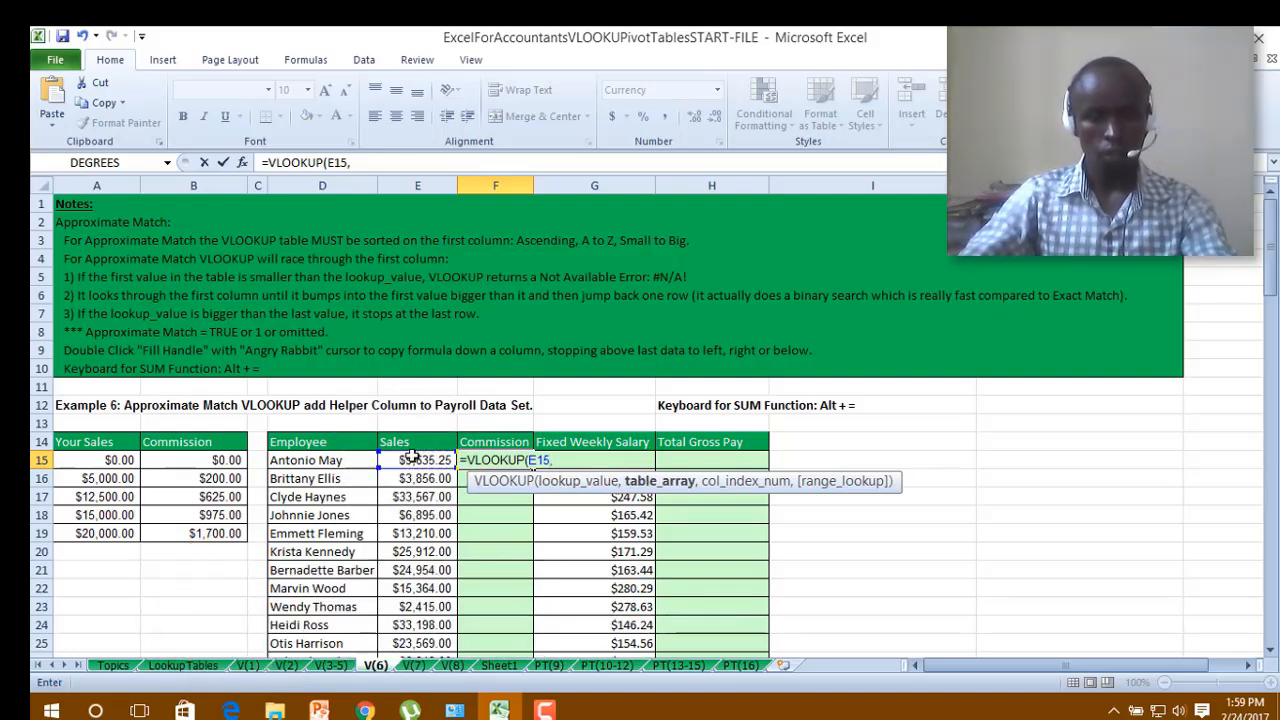
pyautogui.moveTo(112, 462); pyautogui.dragTo(213, 531)
pyautogui.write(',')
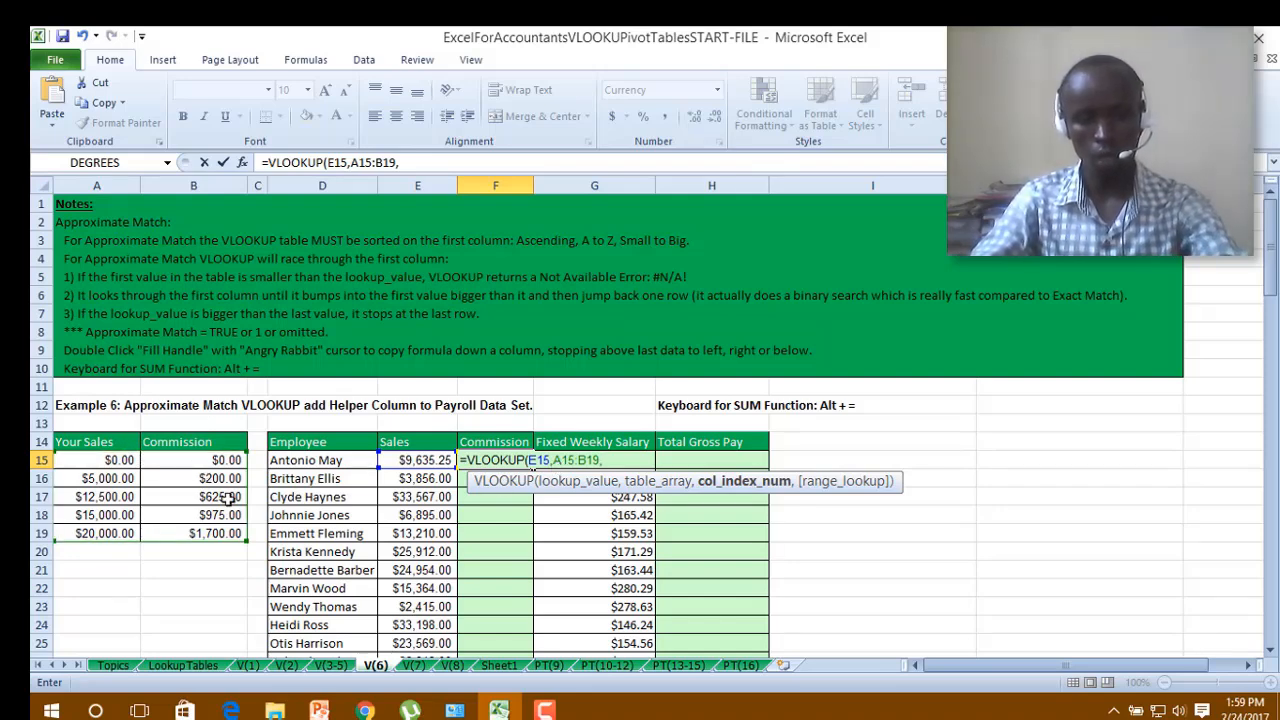
pyautogui.write('2')
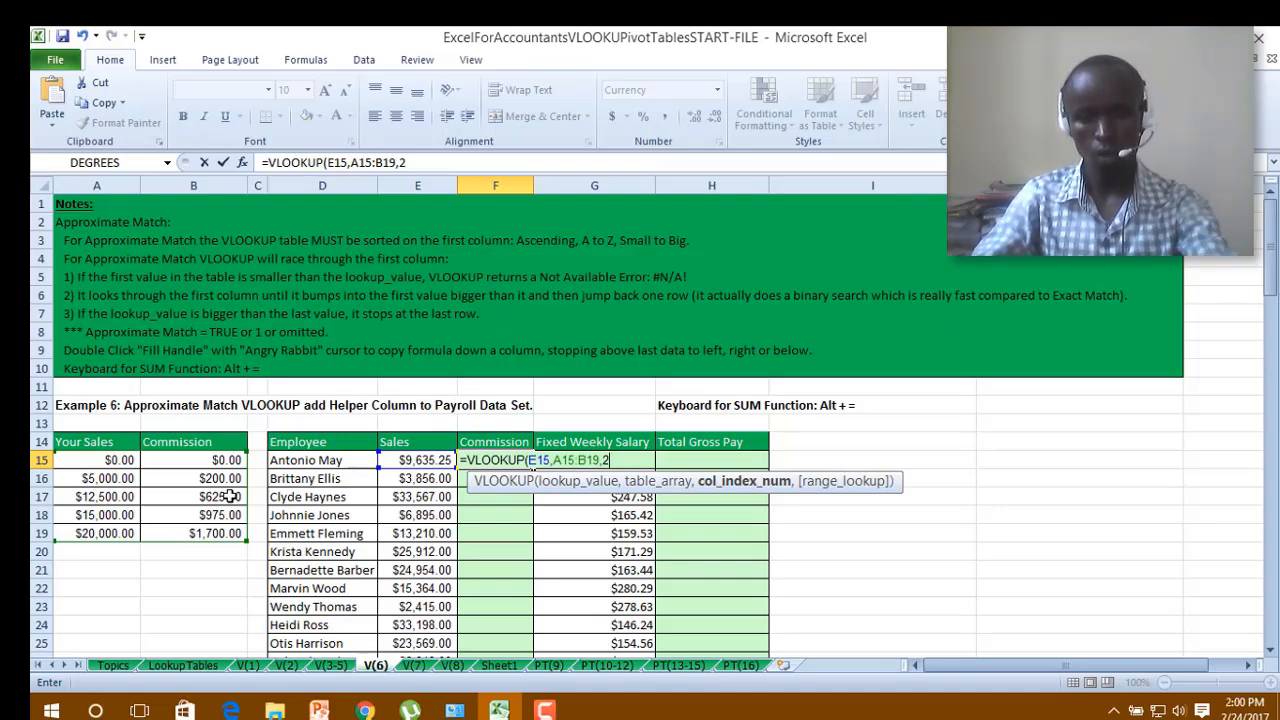
pyautogui.write(',')
pyautogui.press('BackSpace')
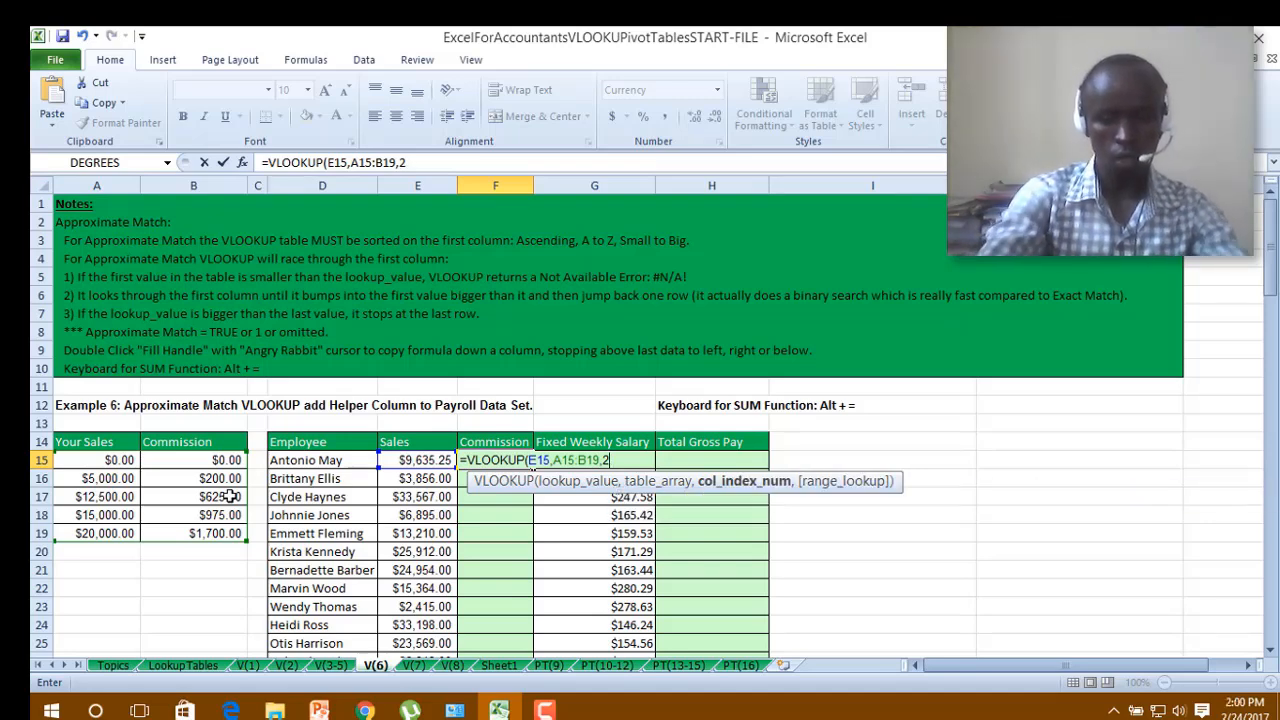
pyautogui.write(')')
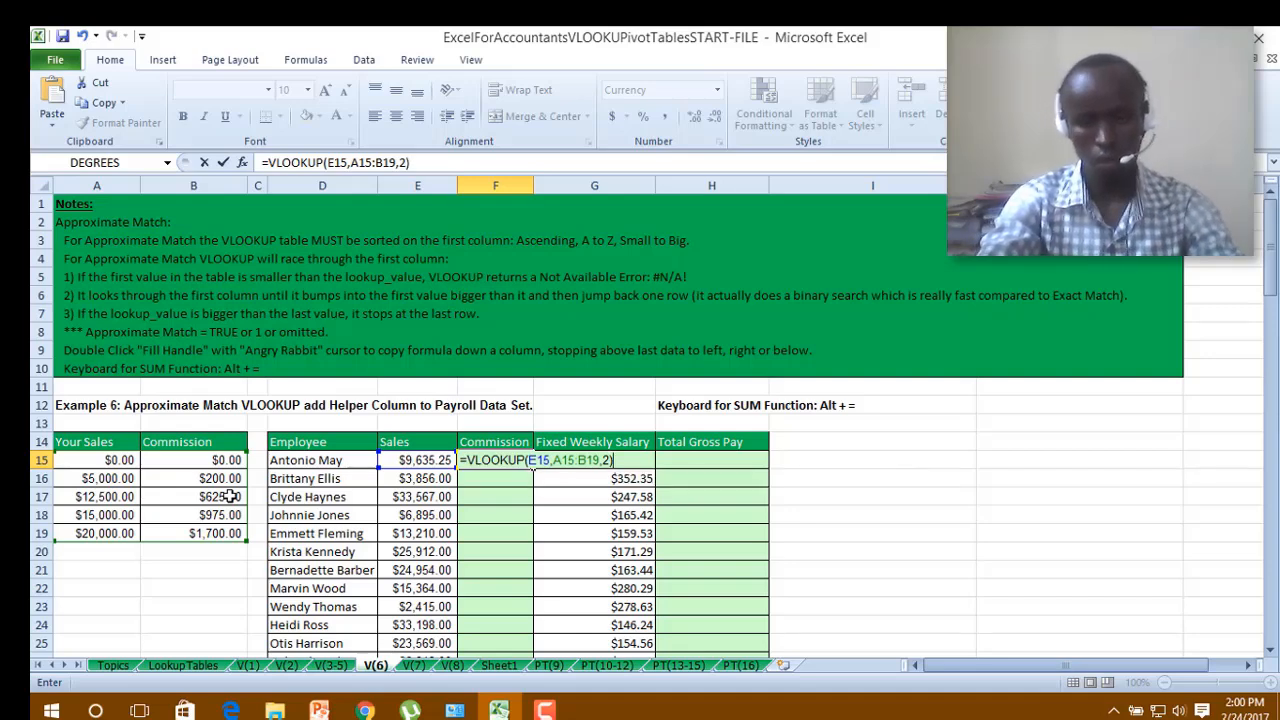
pyautogui.press('Return')
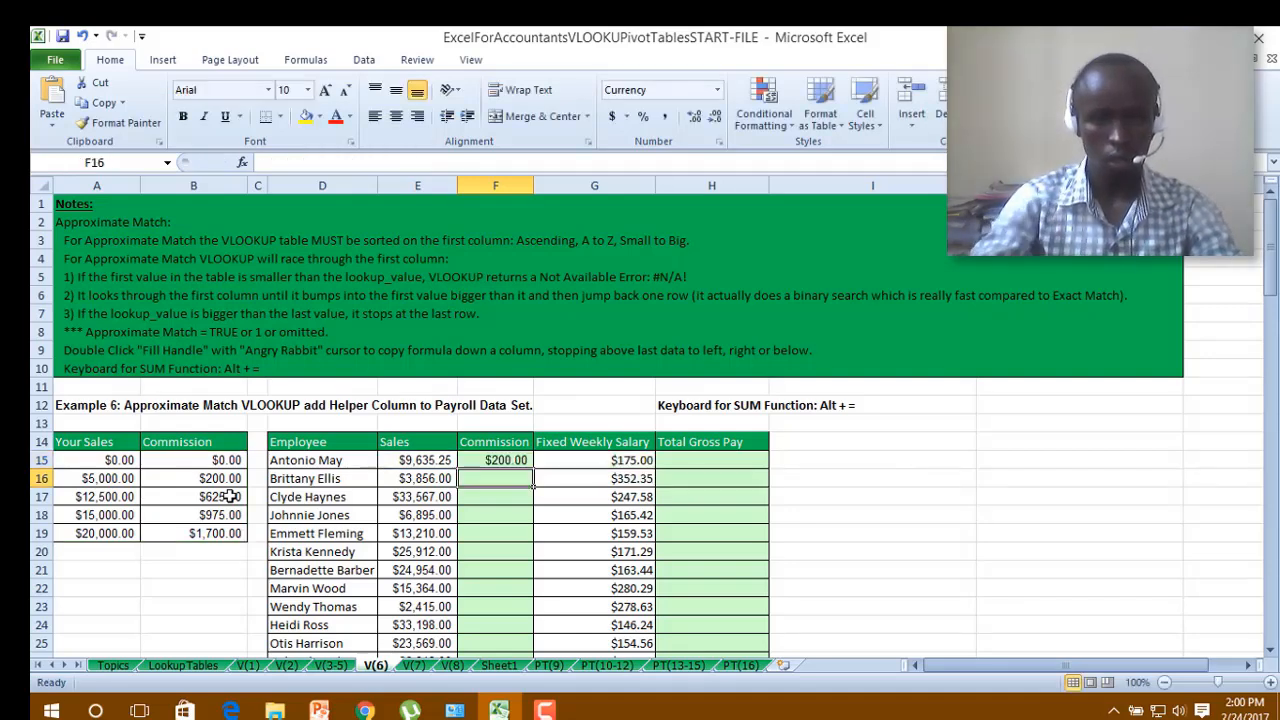
# Fill the F15 lookup formula down the Commission column and check the rows.
pyautogui.click(505, 462)
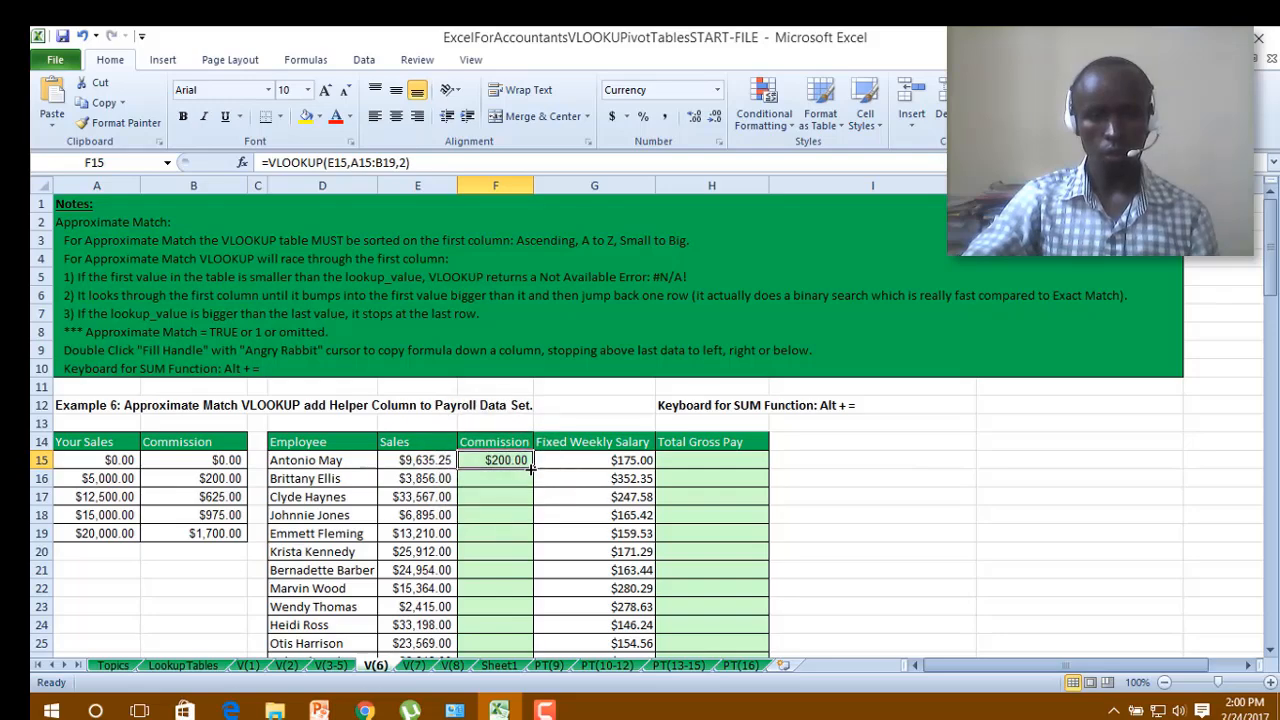
pyautogui.doubleClick(533, 468)
pyautogui.scroll(-7, 512, 500)
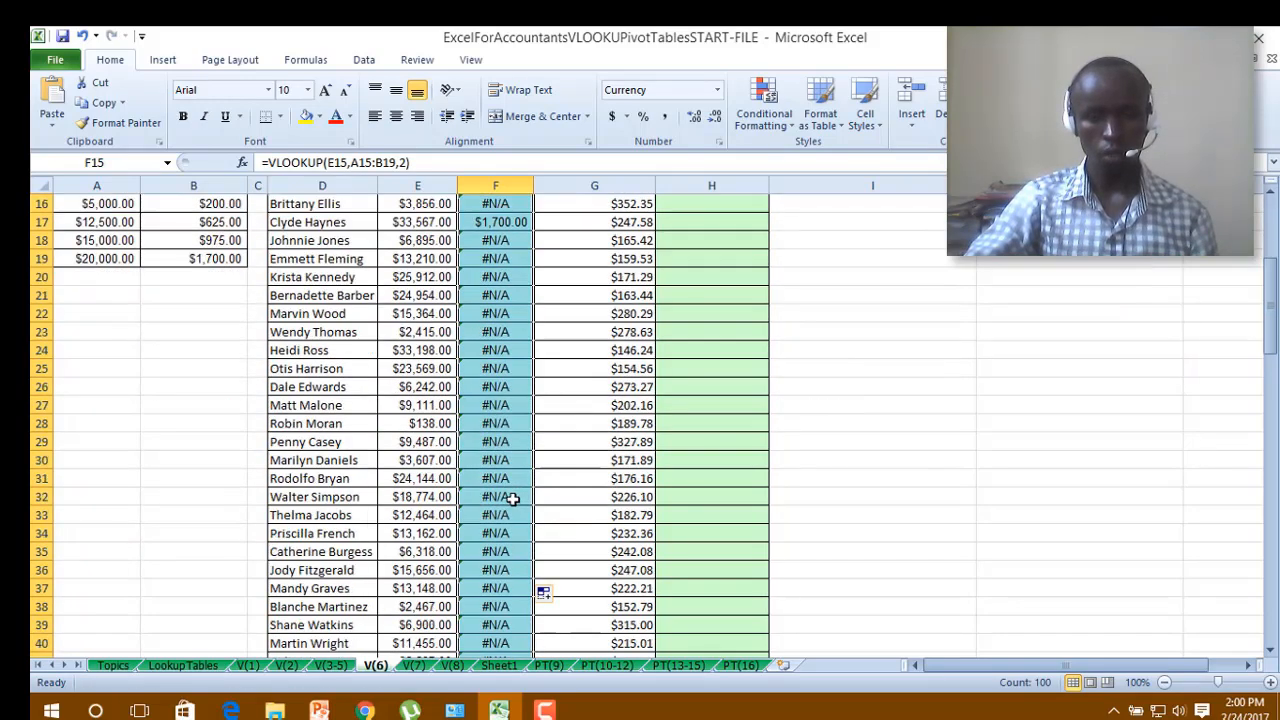
pyautogui.scroll(5, 511, 500)
pyautogui.scroll(-3, 511, 500)
pyautogui.scroll(5, 511, 500)
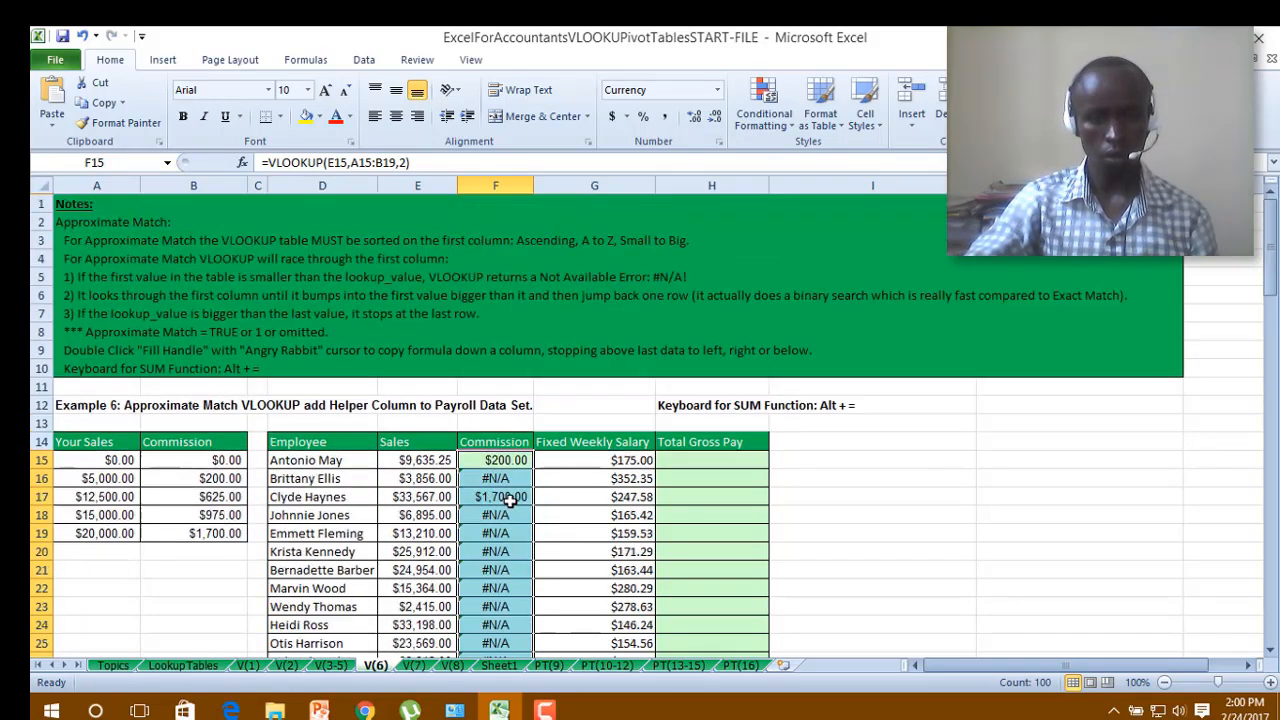
pyautogui.scroll(-4, 510, 500)
pyautogui.scroll(3, 509, 500)
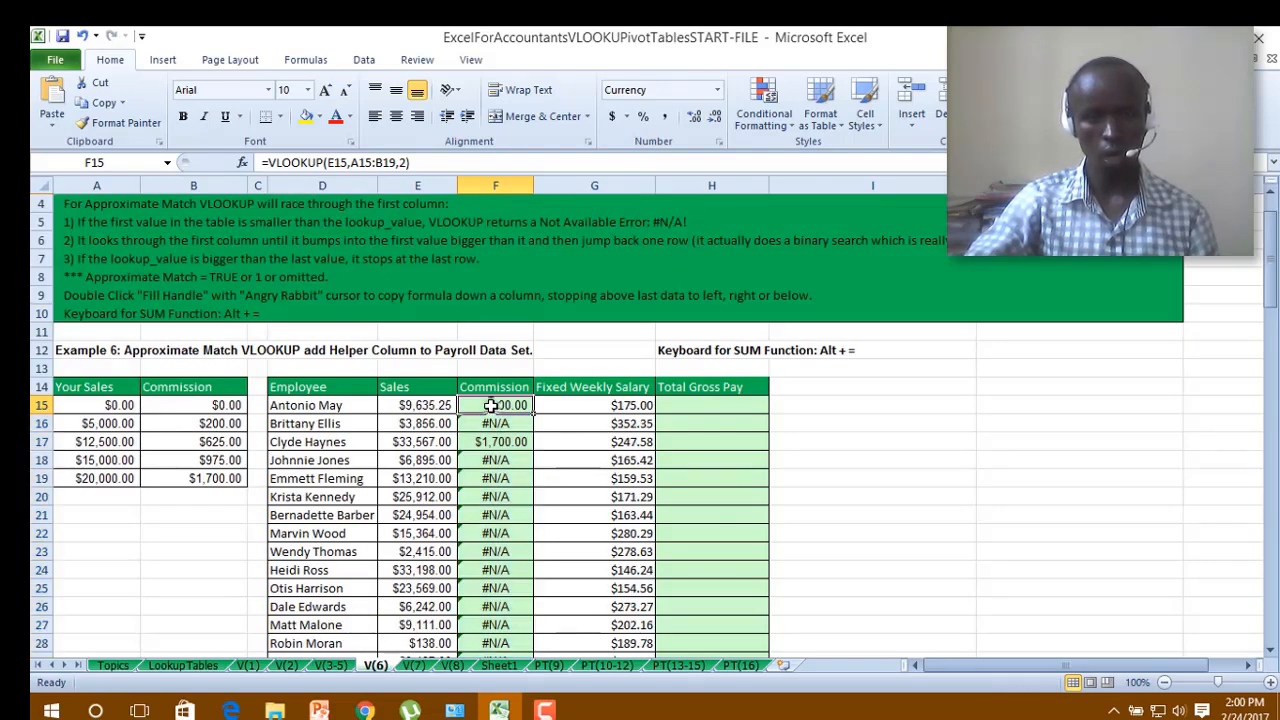
# Make the lookup table reference in F15 absolute, so the formula reads =VLOOKUP(E15,$A$15:$B$19,2).
pyautogui.doubleClick(491, 410)
pyautogui.click(566, 405)
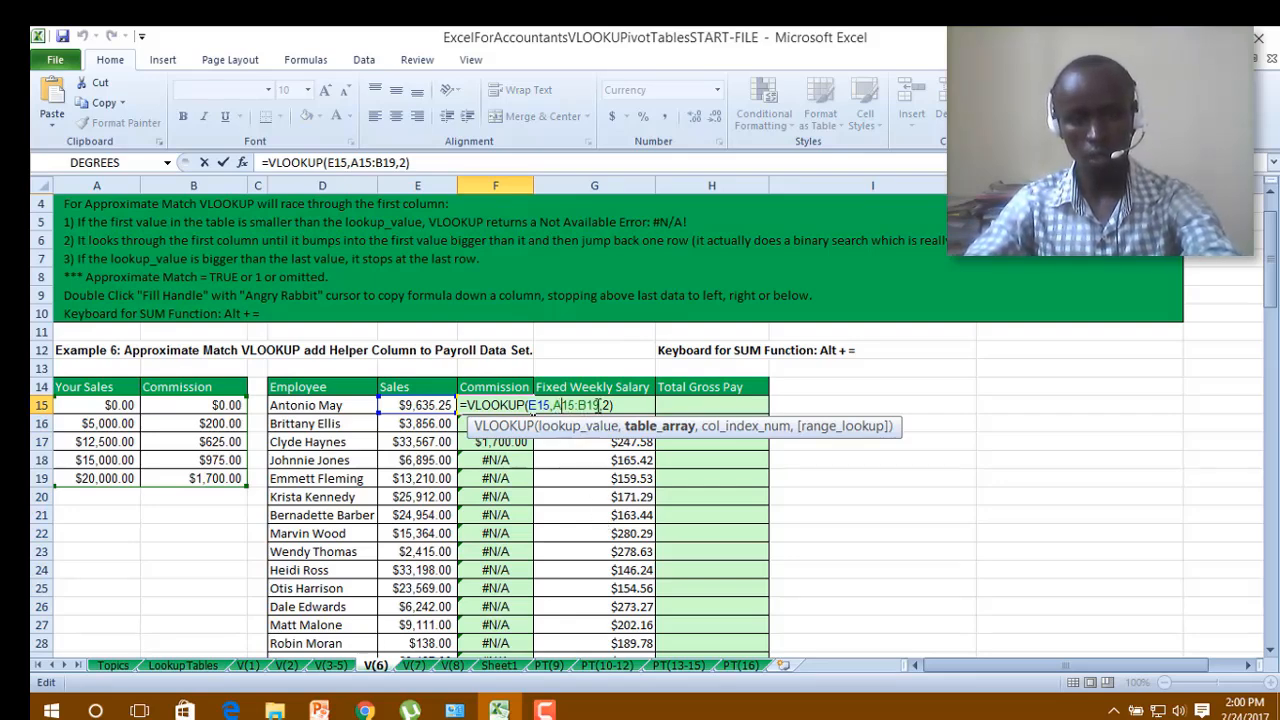
pyautogui.press('F4')
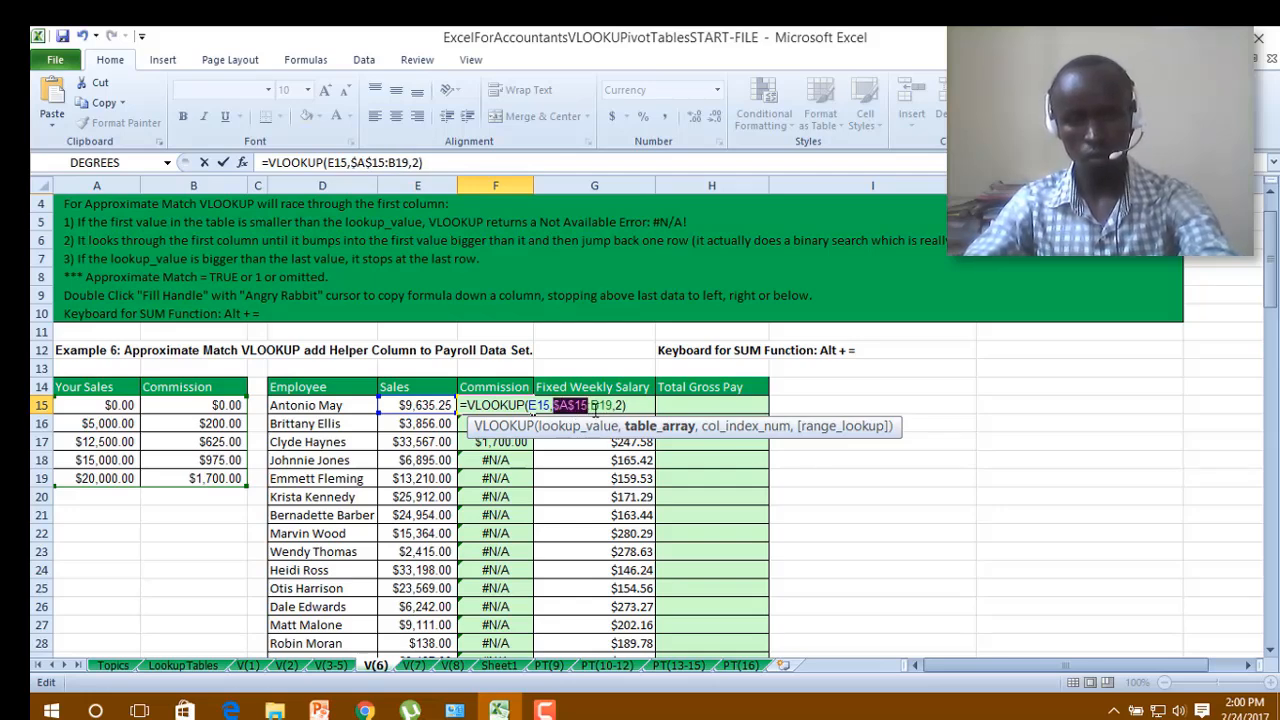
pyautogui.click(599, 405)
pyautogui.press('F4')
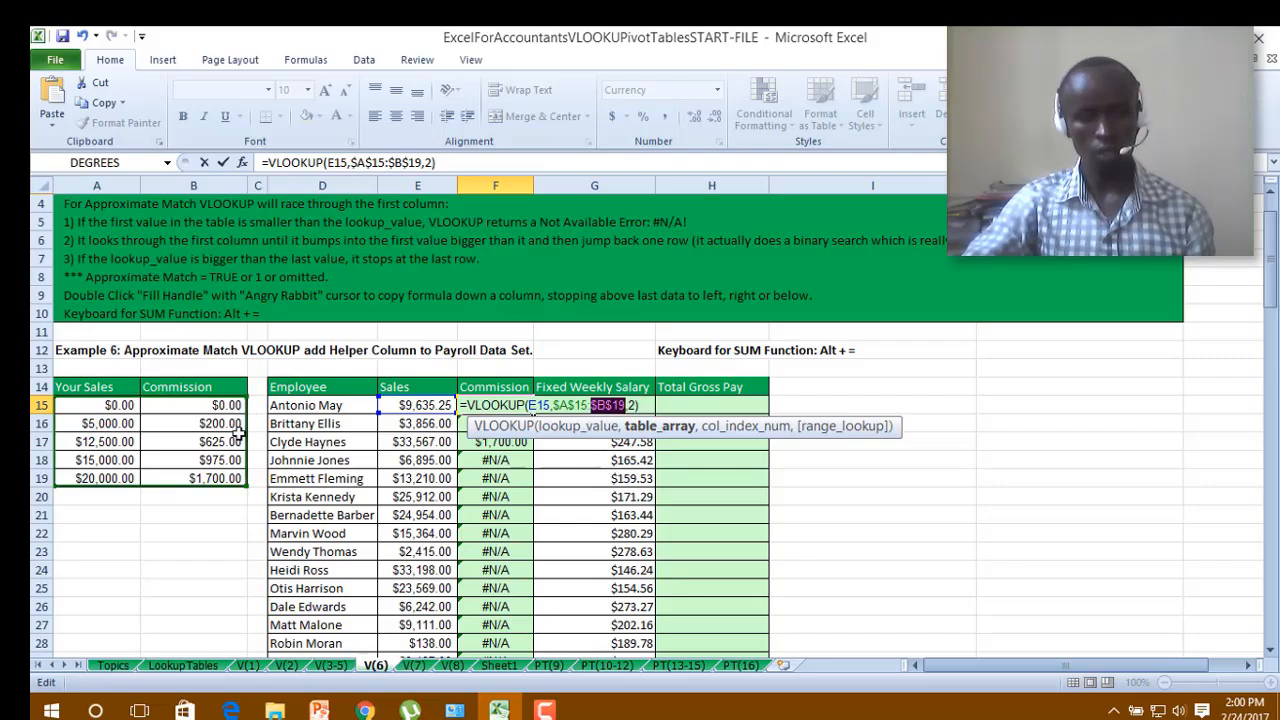
pyautogui.scroll(-5, 430, 535)
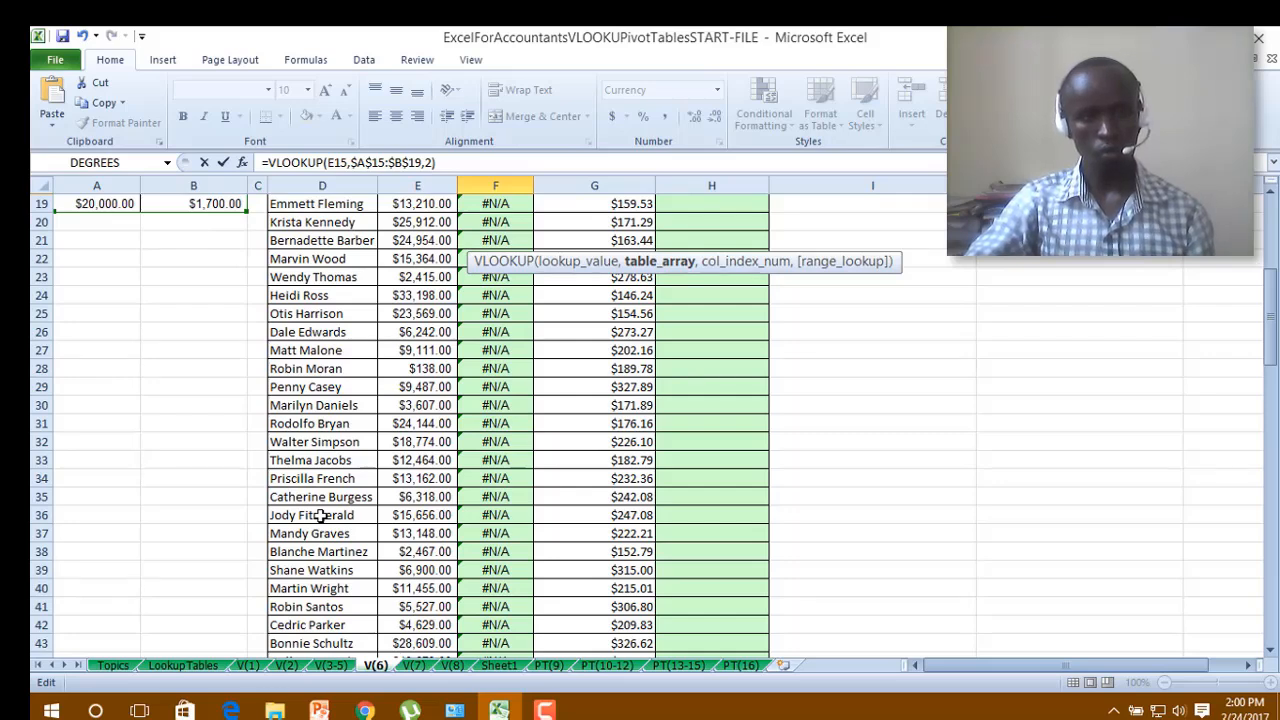
pyautogui.scroll(2, 320, 515)
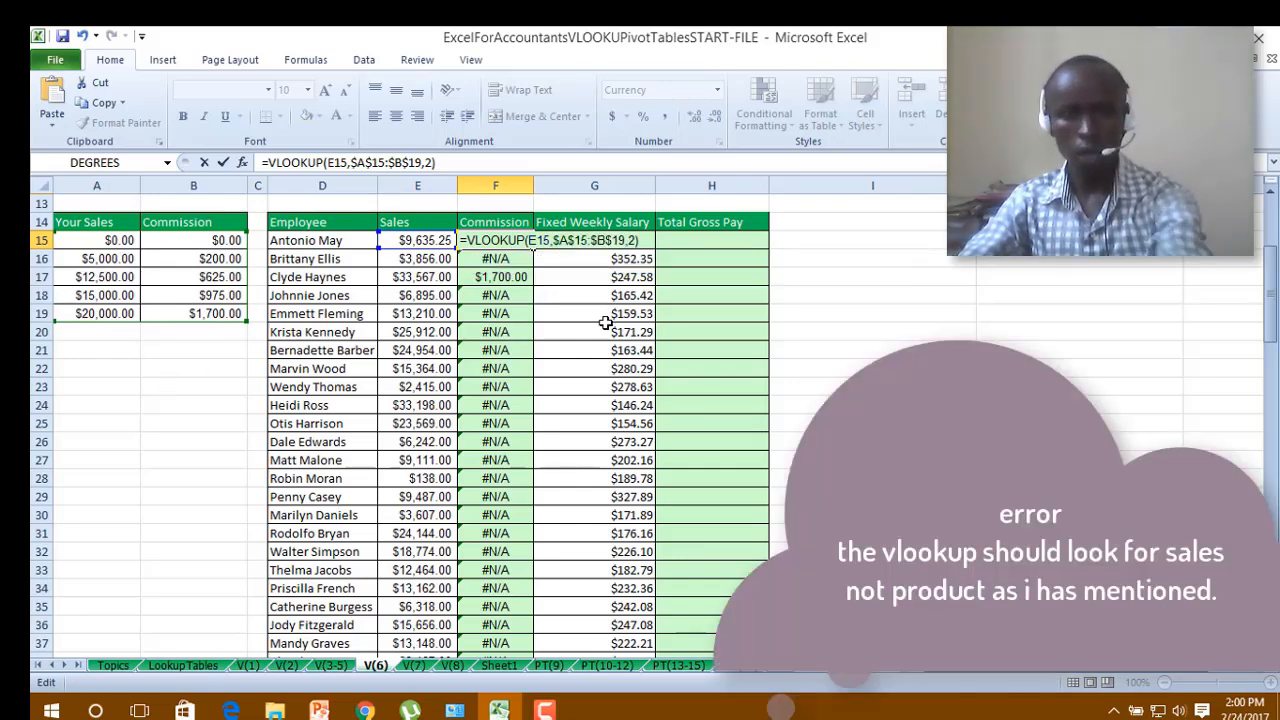
pyautogui.press('Return')
# Copy the F15 formula with the absolute table reference down the entire Commission column and review the filled rows.
pyautogui.click(515, 243)
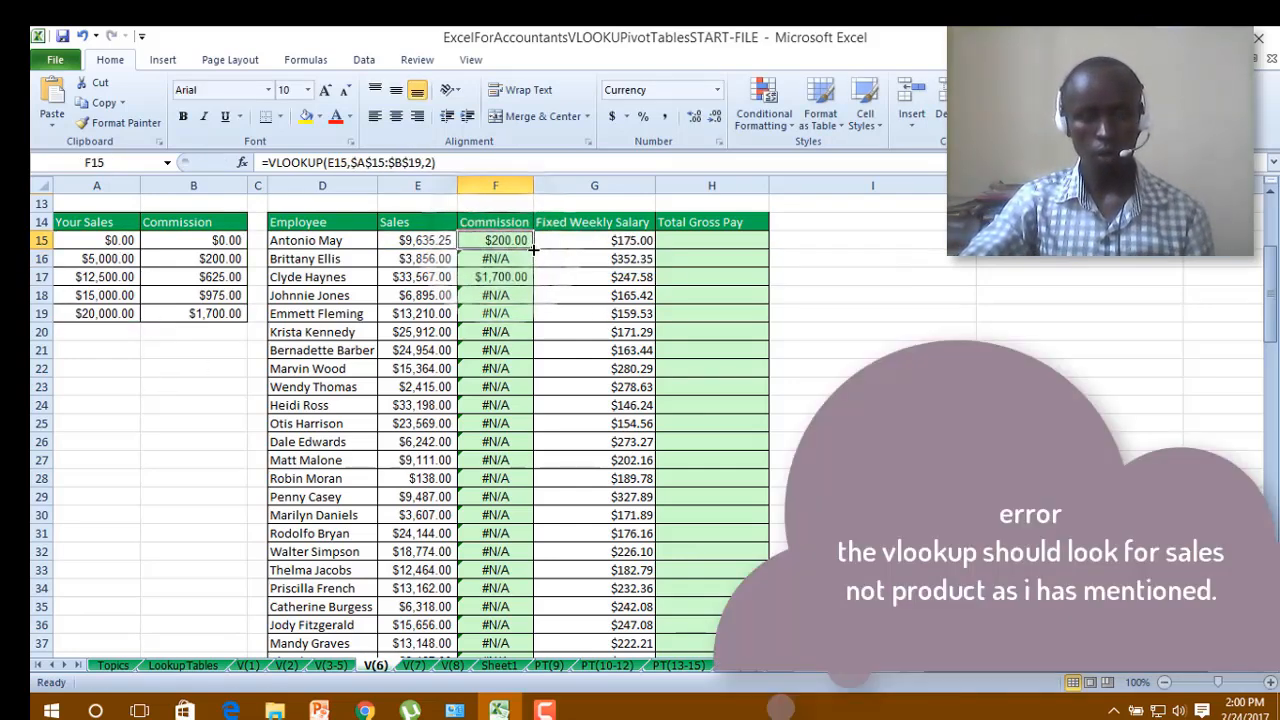
pyautogui.doubleClick(531, 248)
pyautogui.scroll(-15, 517, 395)
pyautogui.scroll(-3, 517, 395)
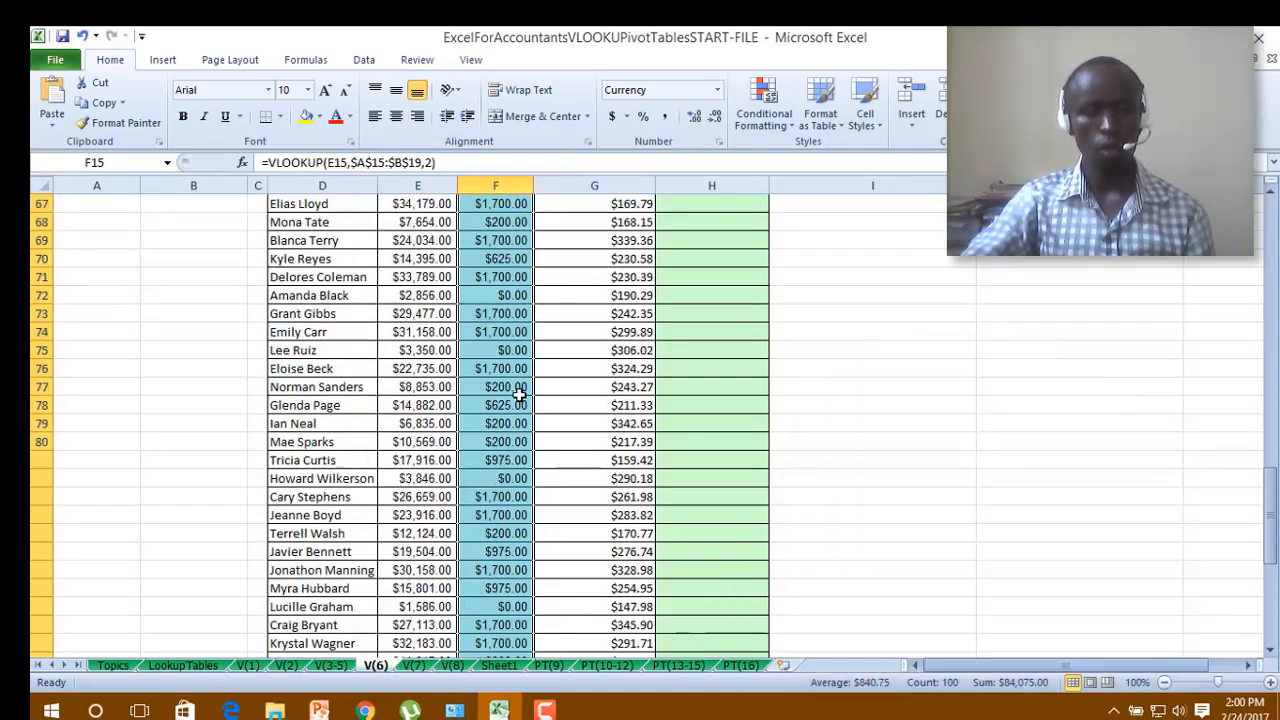
pyautogui.scroll(17, 517, 395)
pyautogui.scroll(5, 519, 392)
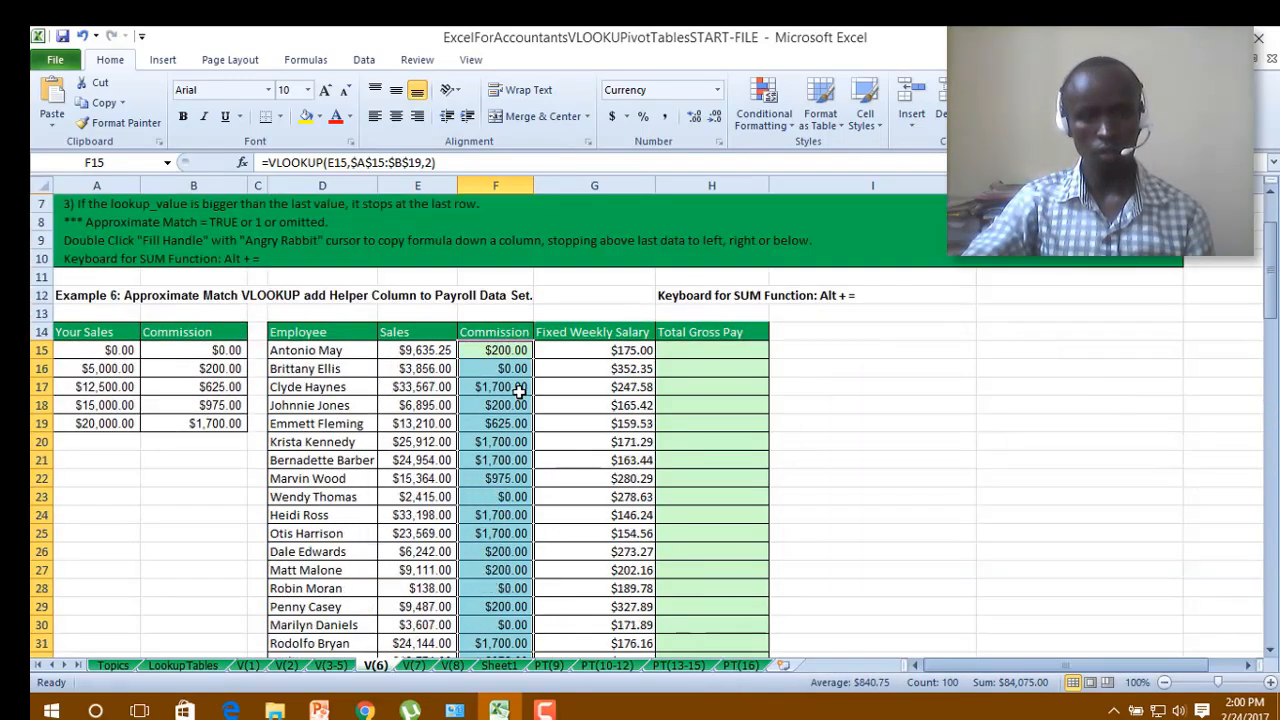
# Sum the first employee's commission and fixed weekly salary (F15:G15) into Total Gross Pay cell H15 with AutoSum.
pyautogui.click(677, 465)
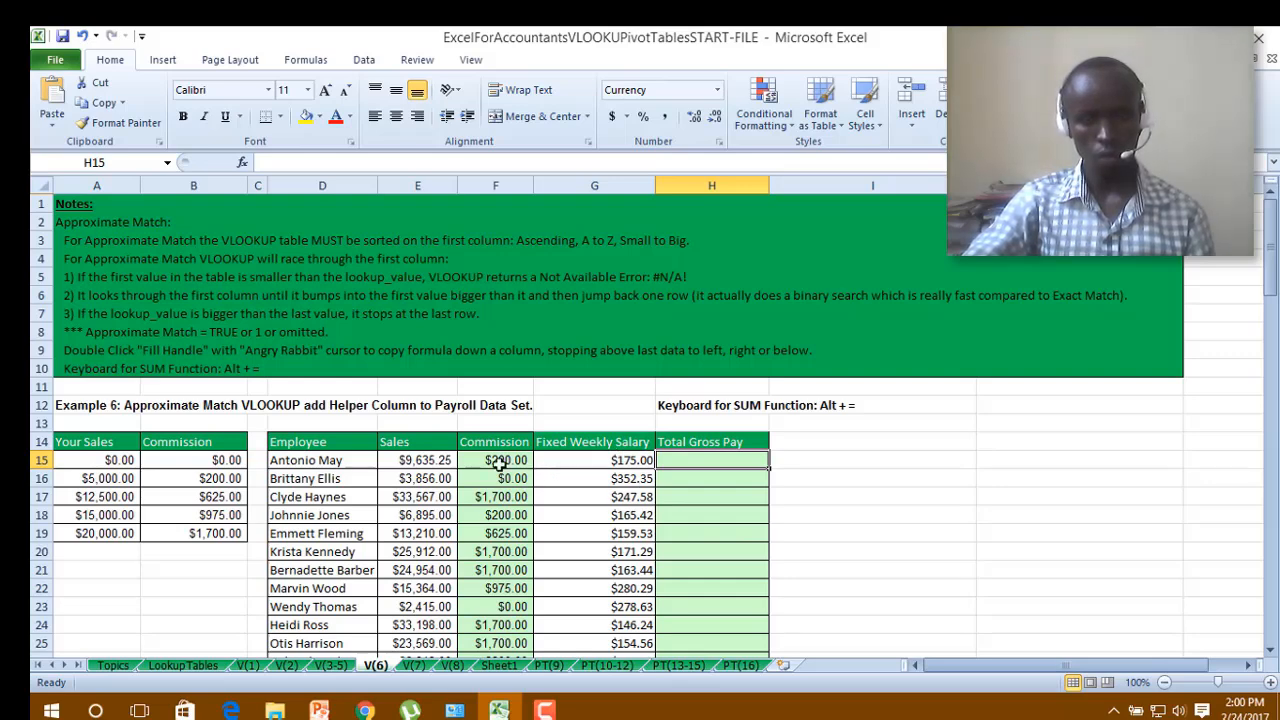
pyautogui.moveTo(497, 461); pyautogui.dragTo(632, 460)
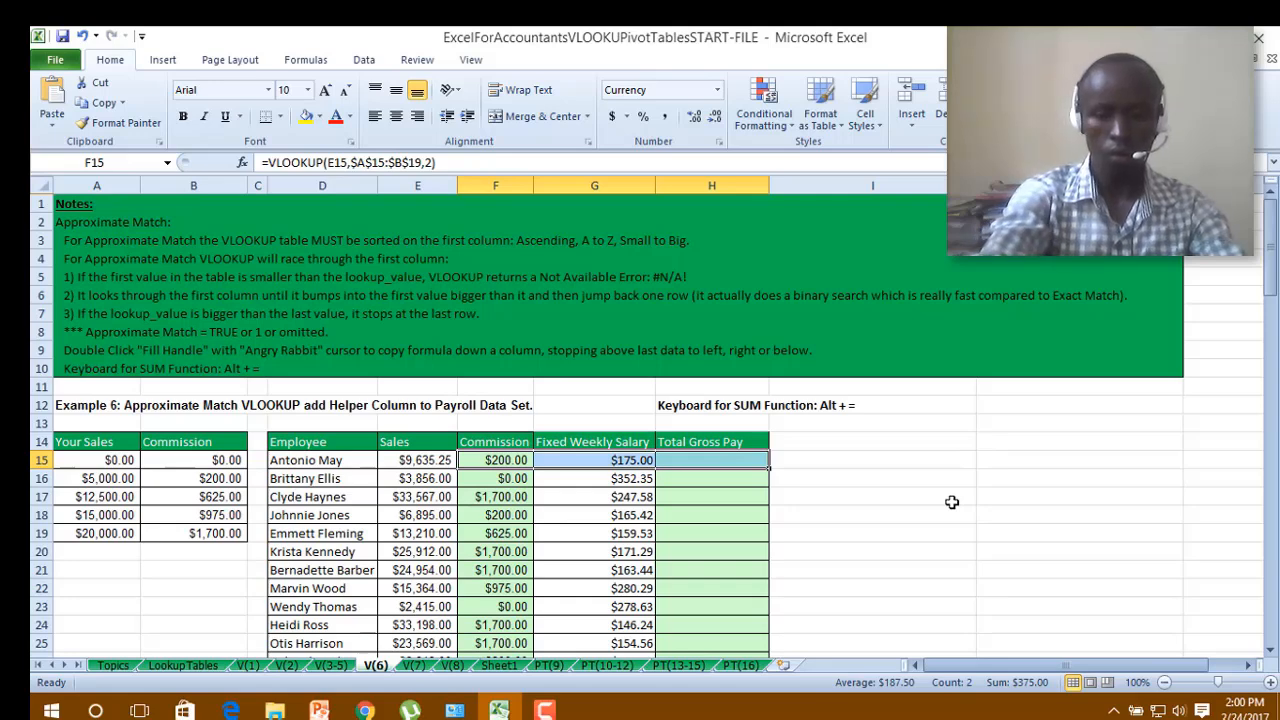
pyautogui.hotkey('alt', '=')
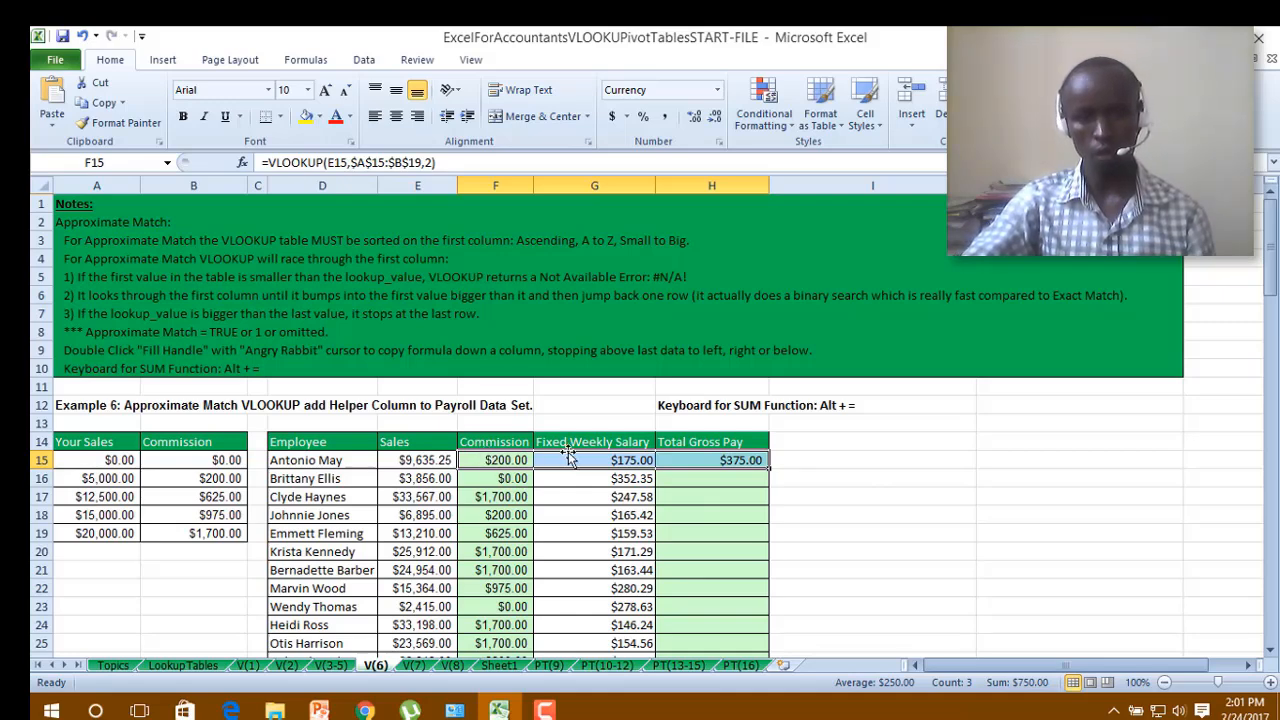
pyautogui.click(743, 459)
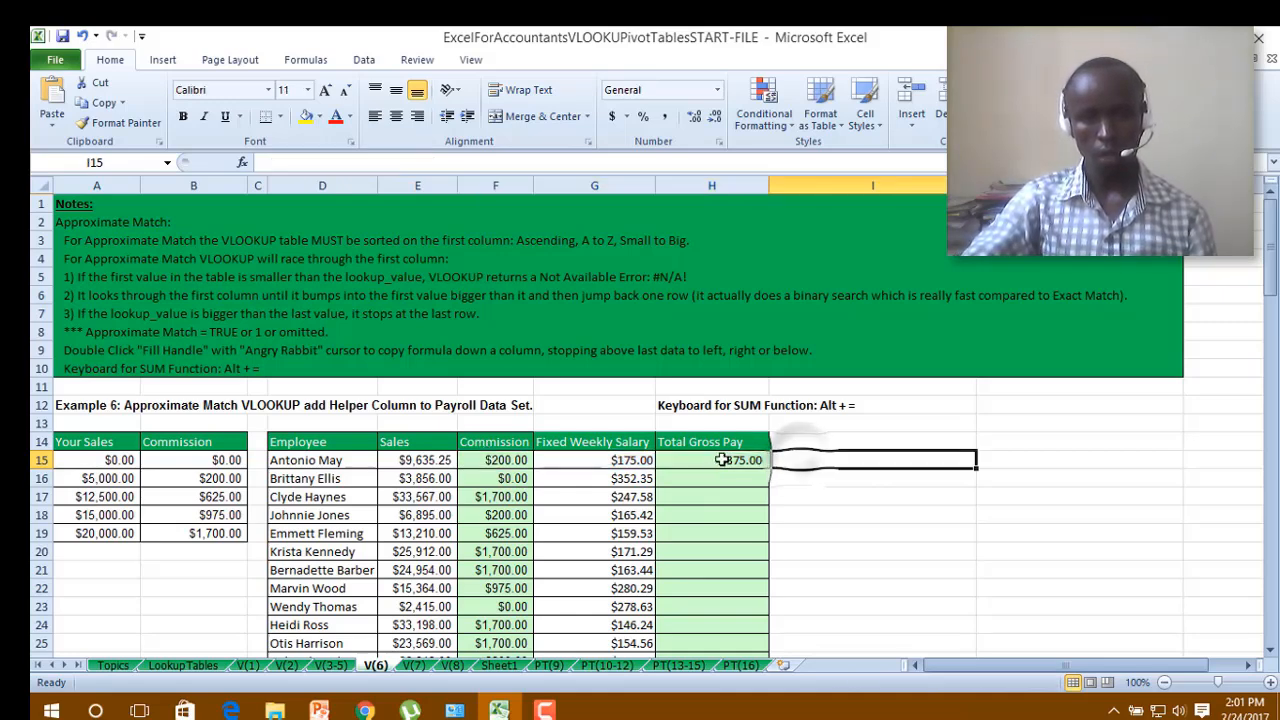
# Fill the H15 sum formula down the entire Total Gross Pay column and review the filled rows.
pyautogui.doubleClick(768, 466)
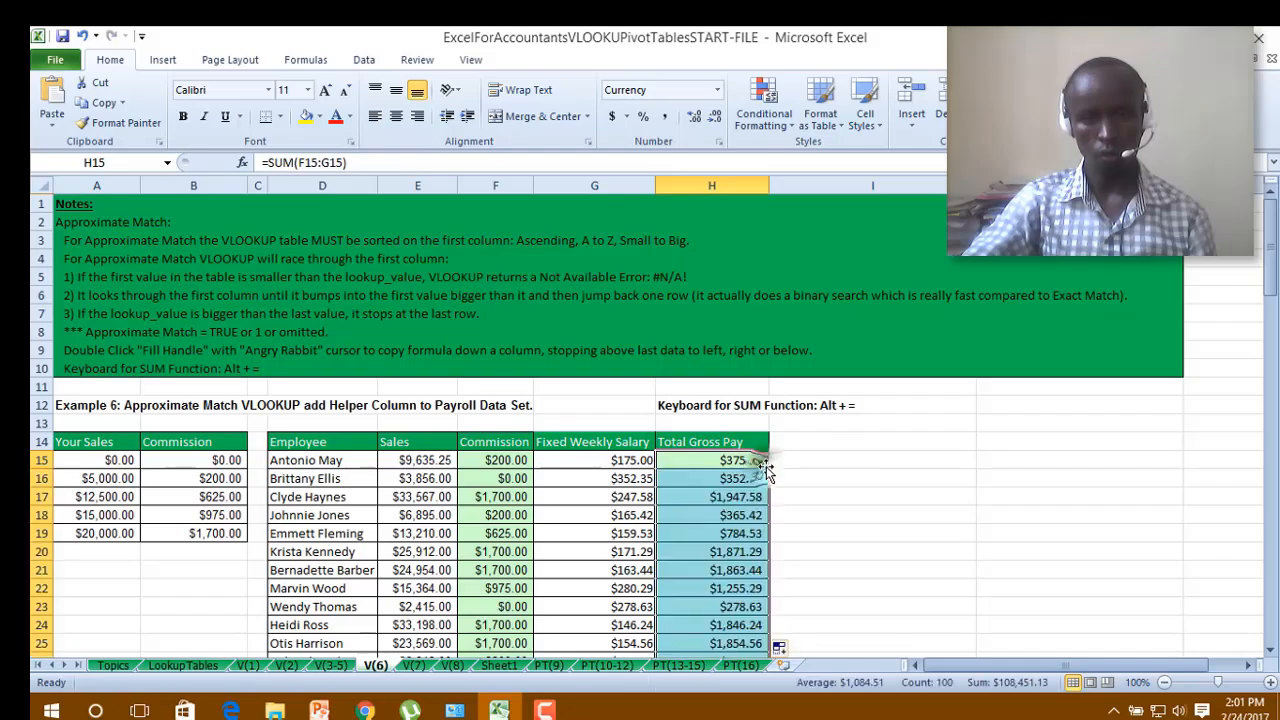
pyautogui.scroll(-16, 790, 507)
pyautogui.scroll(-17, 792, 506)
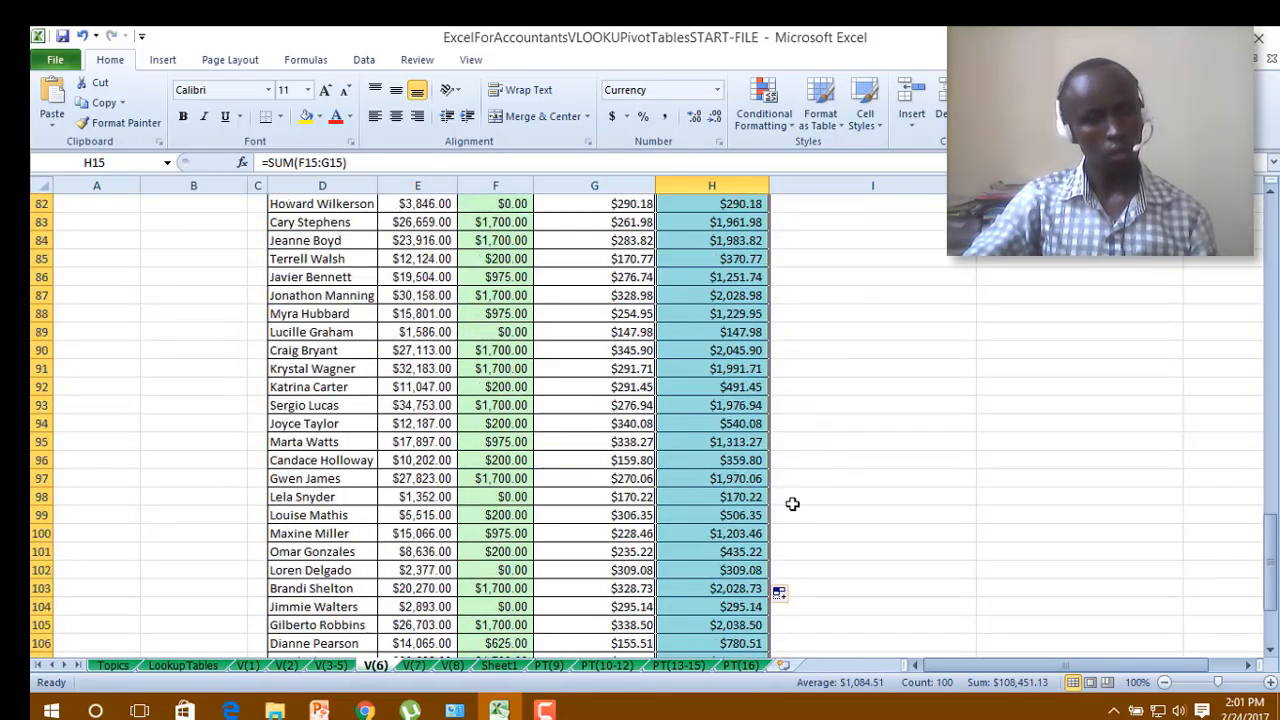
pyautogui.scroll(13, 790, 506)
pyautogui.scroll(18, 788, 506)
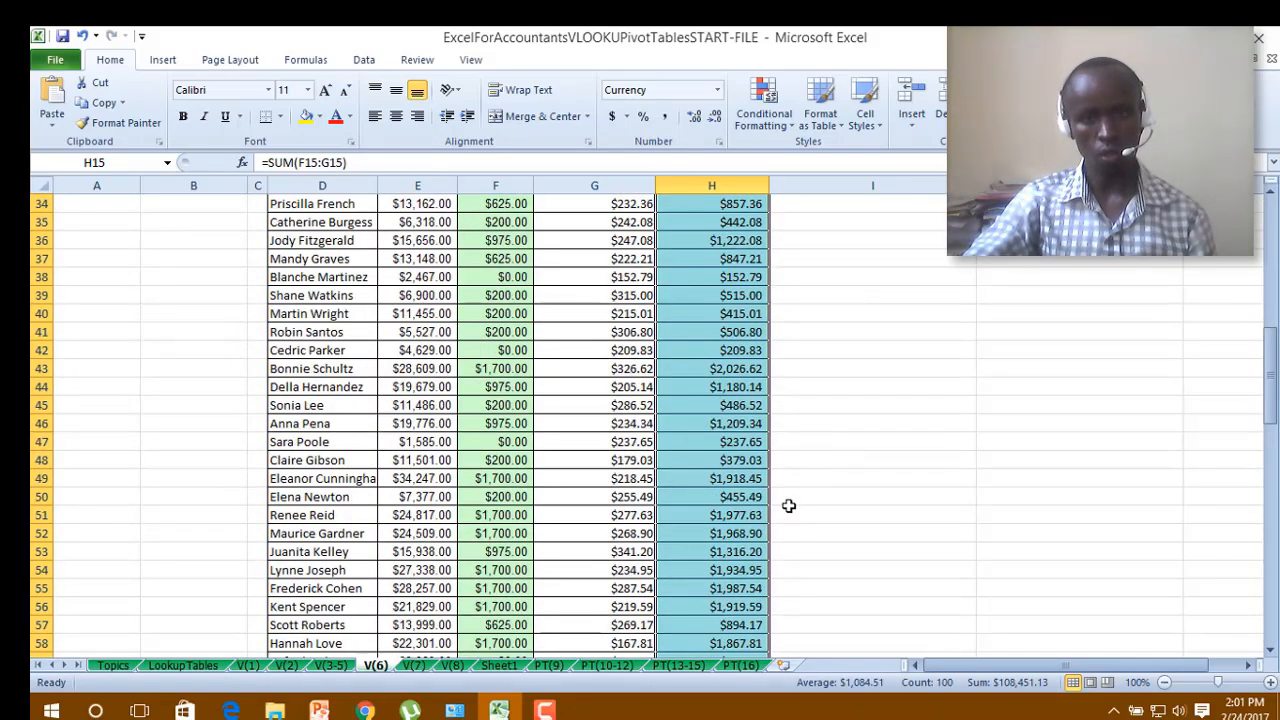
pyautogui.scroll(-2, 782, 507)
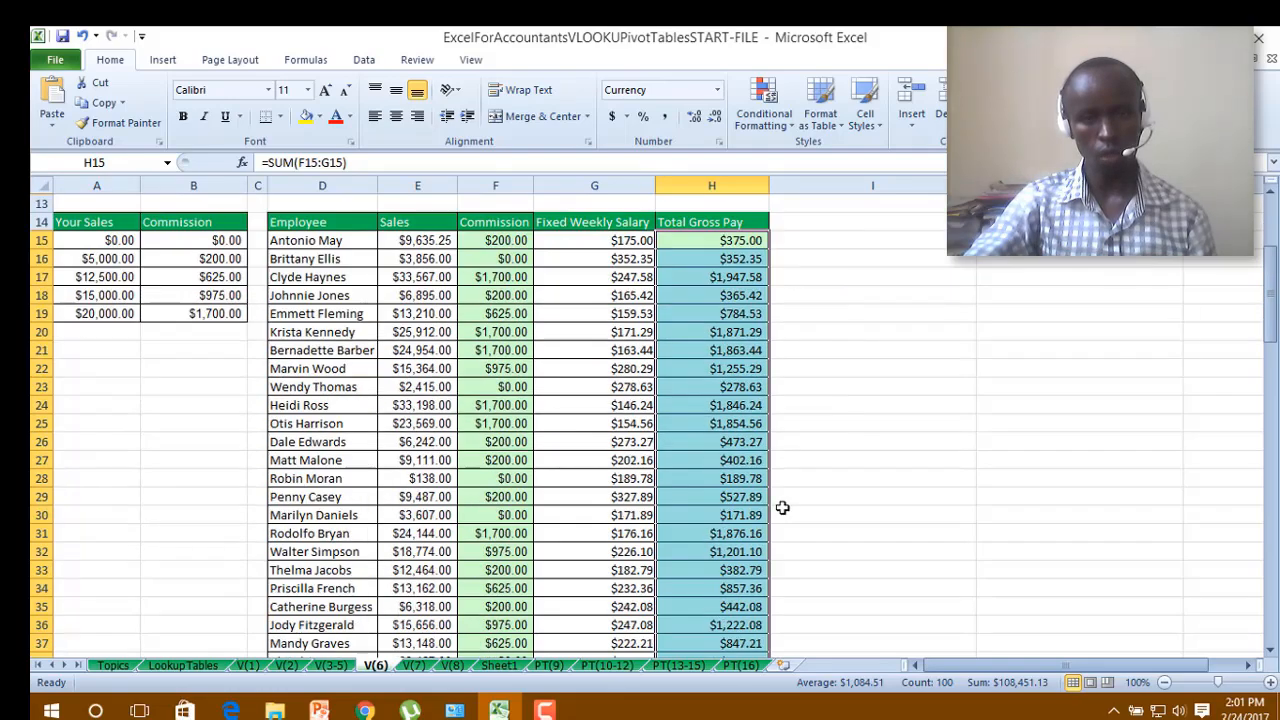
pyautogui.scroll(4, 781, 508)
pyautogui.scroll(-4, 568, 488)
pyautogui.scroll(3, 567, 488)
pyautogui.scroll(1, 567, 488)
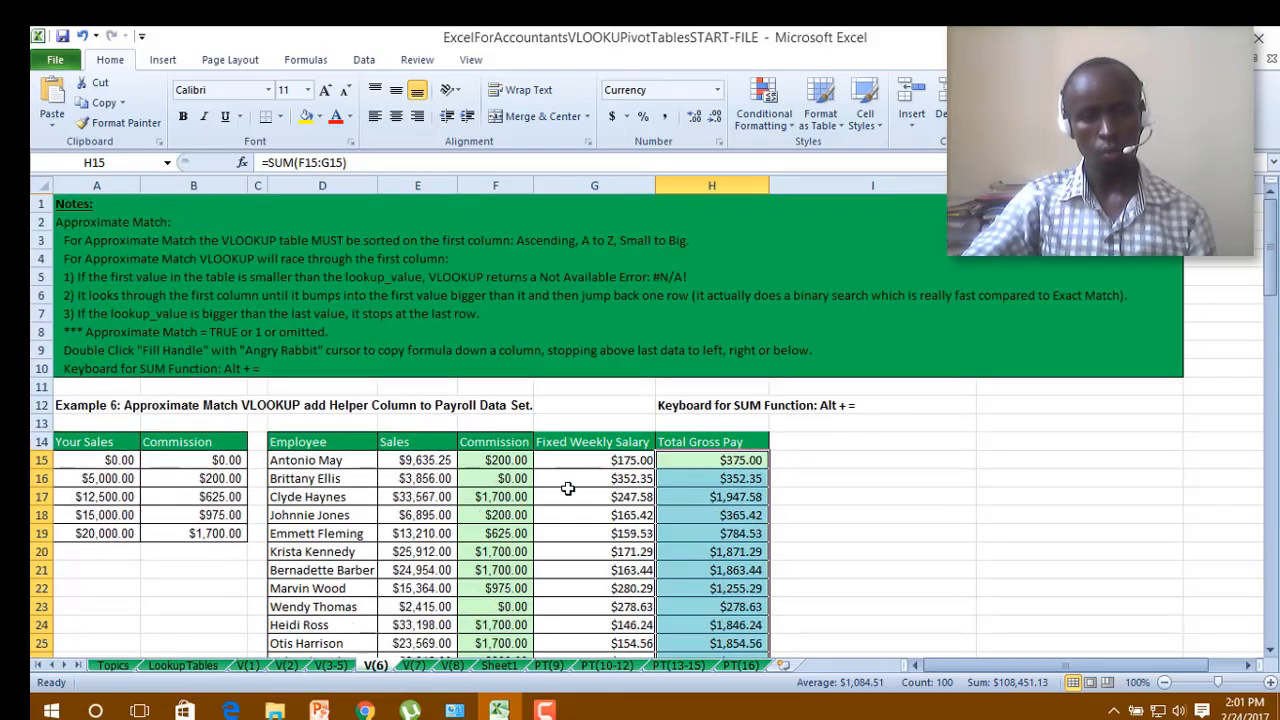
pyautogui.scroll(-3, 567, 488)
pyautogui.scroll(3, 567, 488)
pyautogui.scroll(-4, 567, 488)
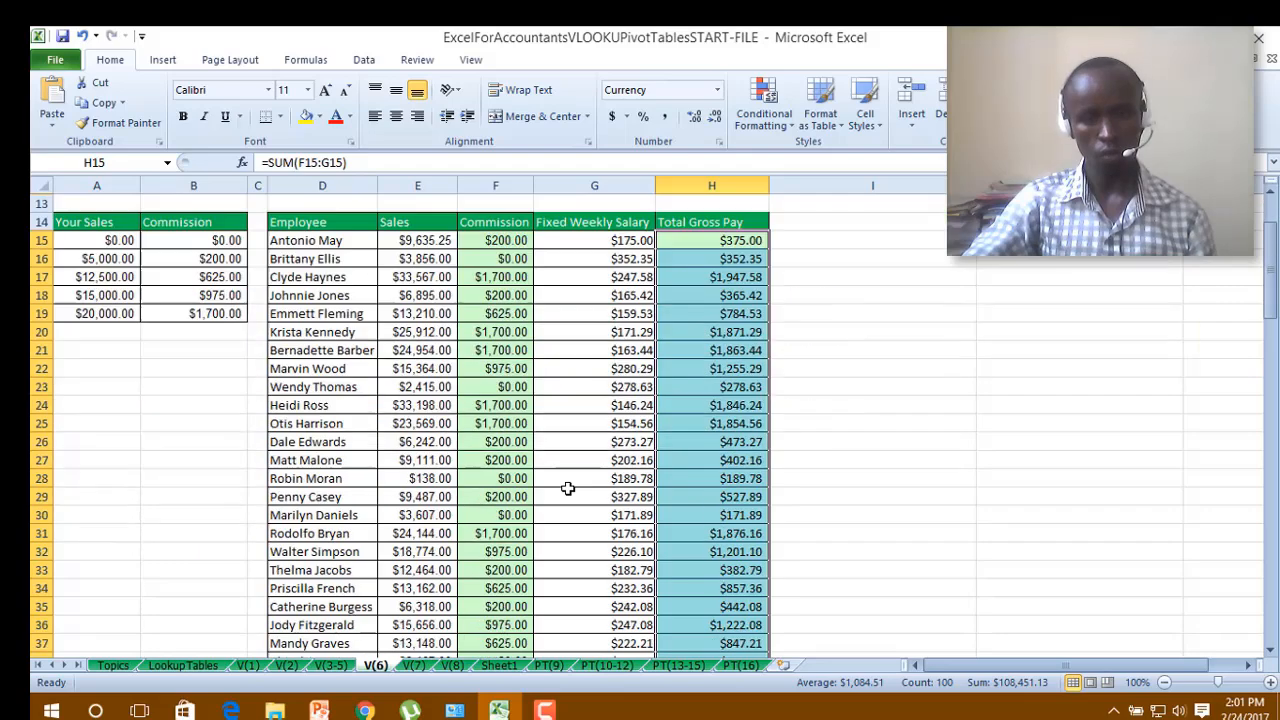
pyautogui.scroll(4, 567, 488)
# Examine the SUM function keyboard note in H12 and the payroll rows further down the sheet.
pyautogui.moveTo(668, 406); pyautogui.dragTo(849, 405)
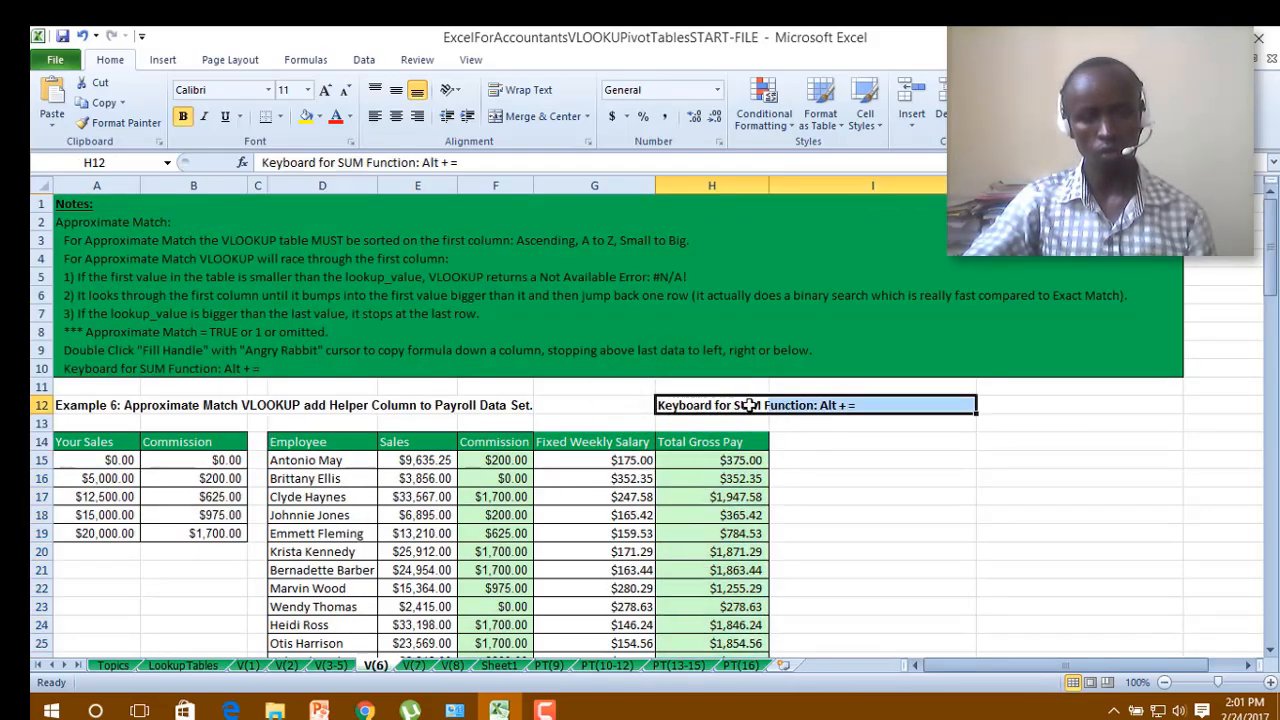
pyautogui.click(880, 405)
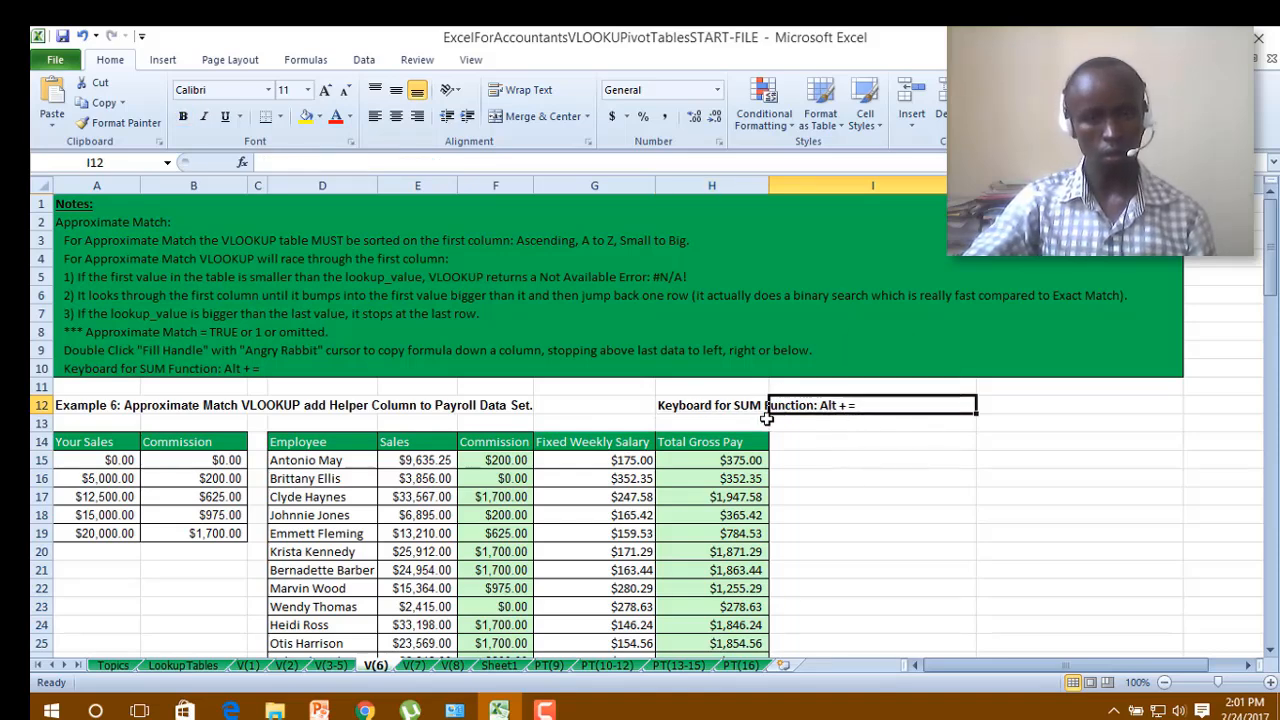
pyautogui.click(849, 420)
pyautogui.click(707, 405)
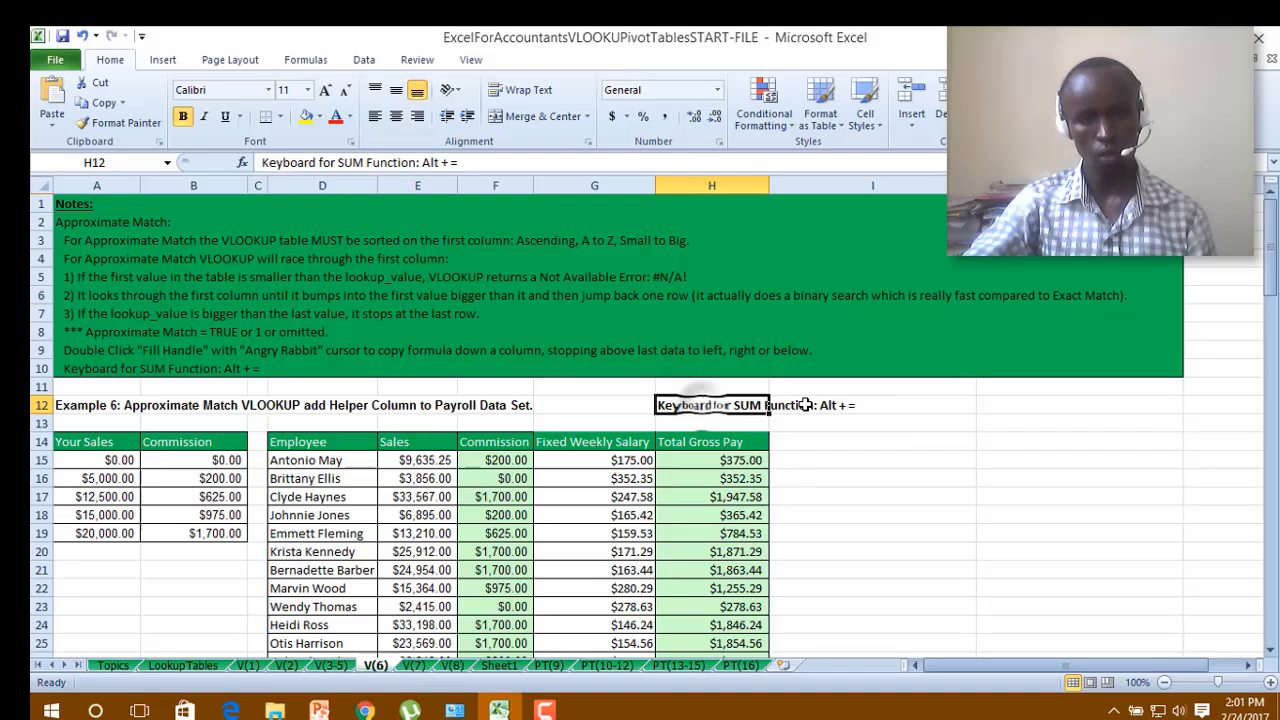
pyautogui.click(886, 406)
pyautogui.scroll(-10, 860, 475)
pyautogui.scroll(-5, 772, 470)
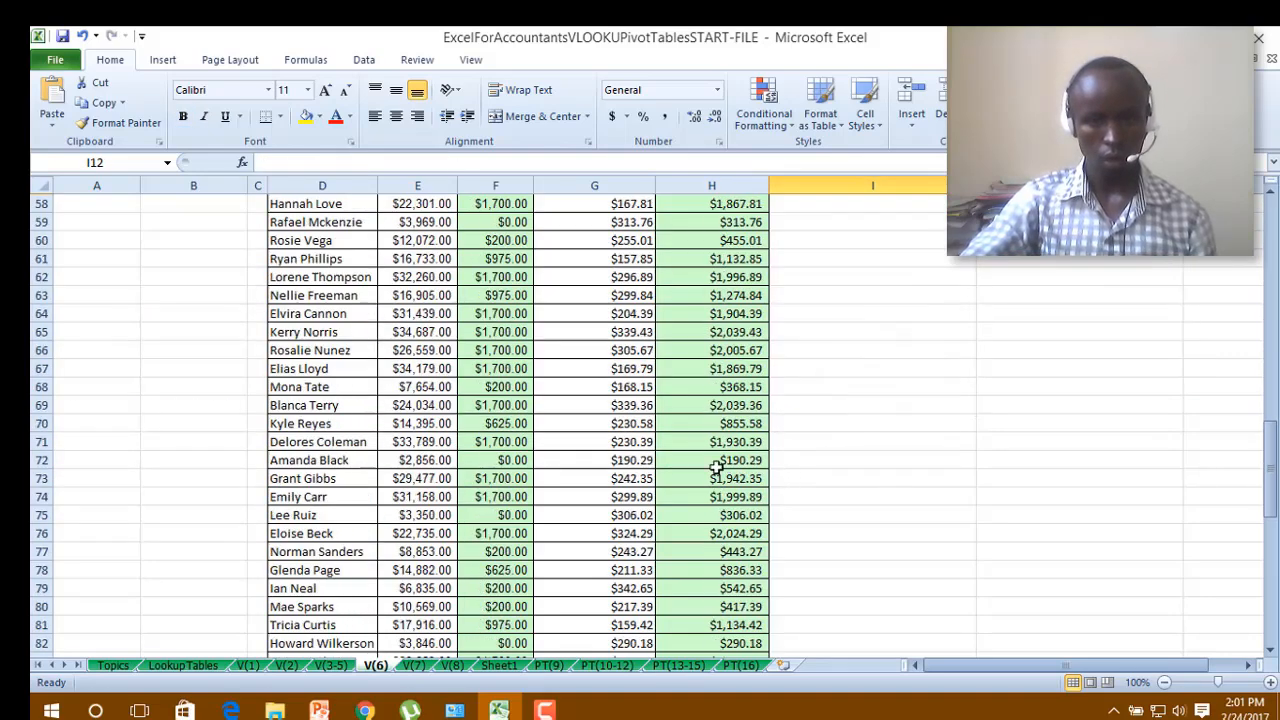
# Switch to sheet V(7) and look over the employee table in A4:I14.
pyautogui.click(414, 665)
pyautogui.scroll(5, 528, 555)
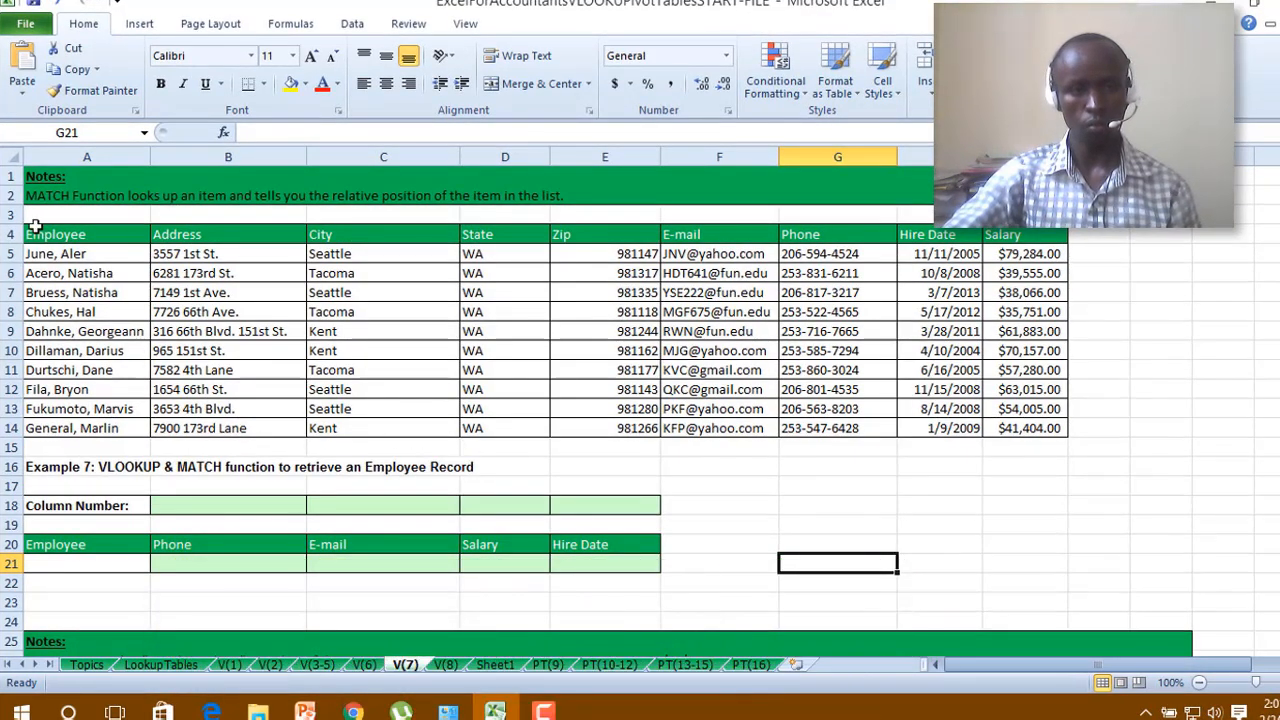
pyautogui.moveTo(86, 238); pyautogui.dragTo(1030, 428)
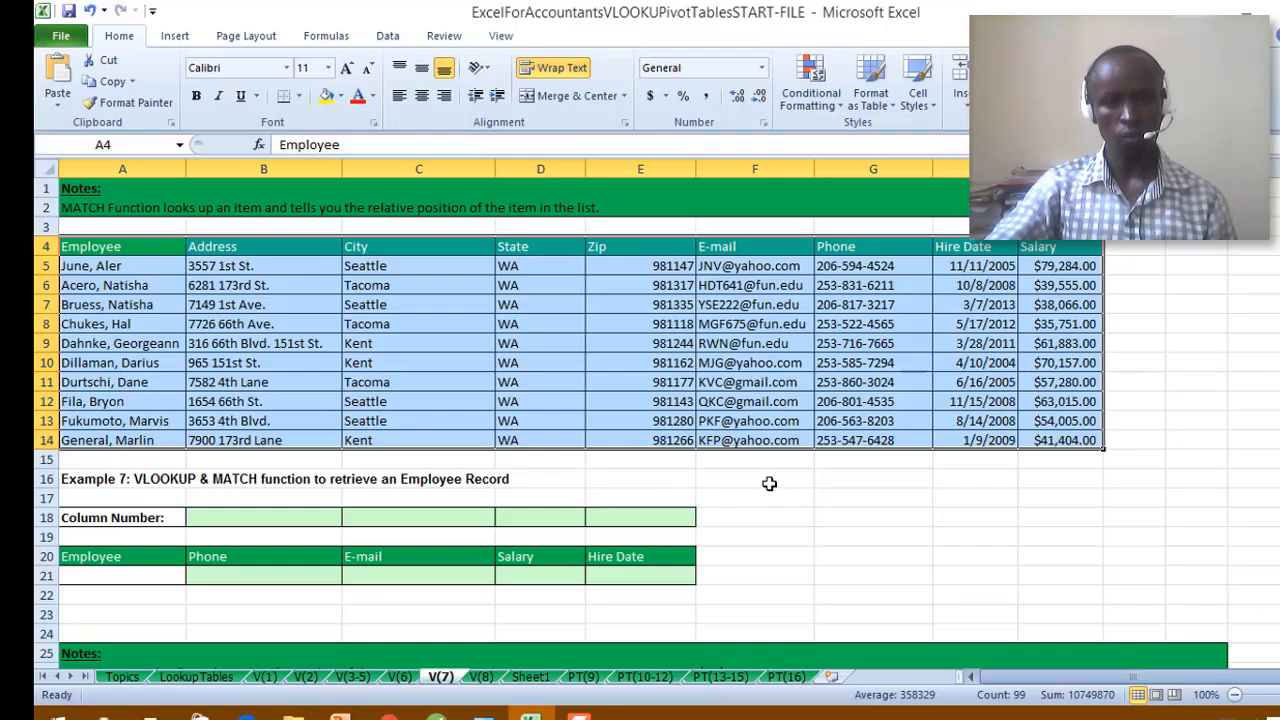
pyautogui.click(748, 462)
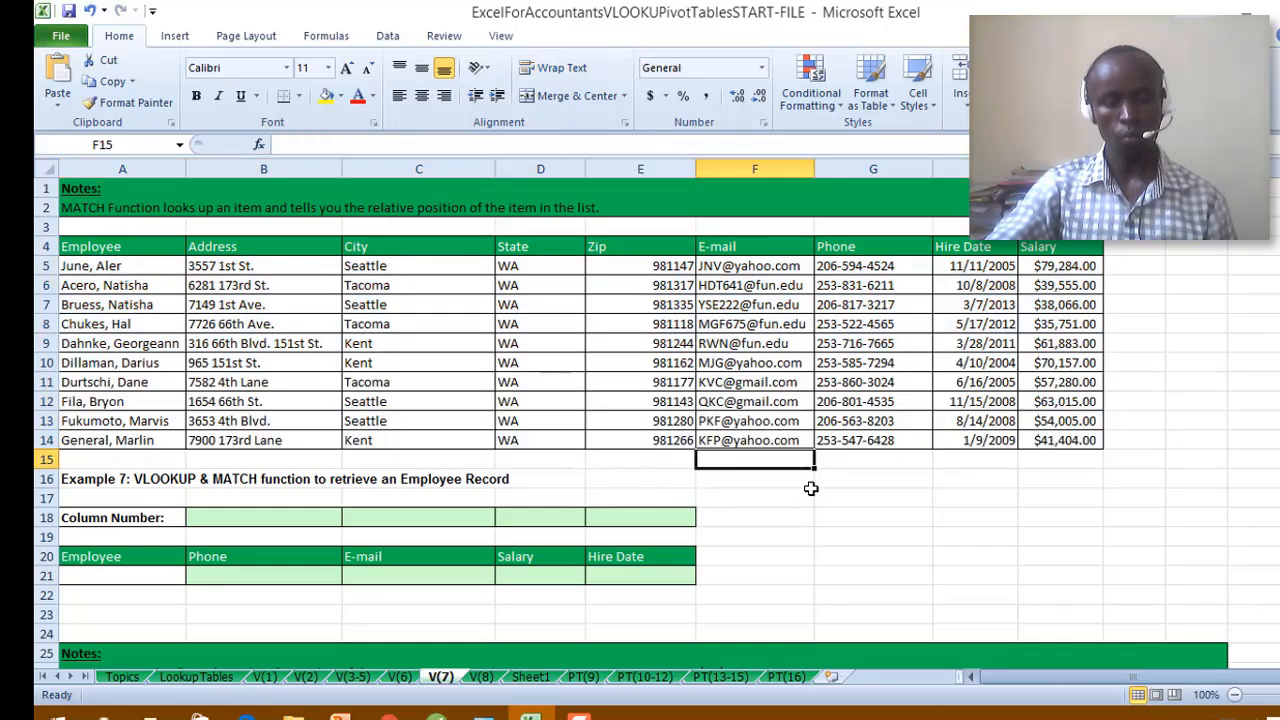
pyautogui.click(776, 537)
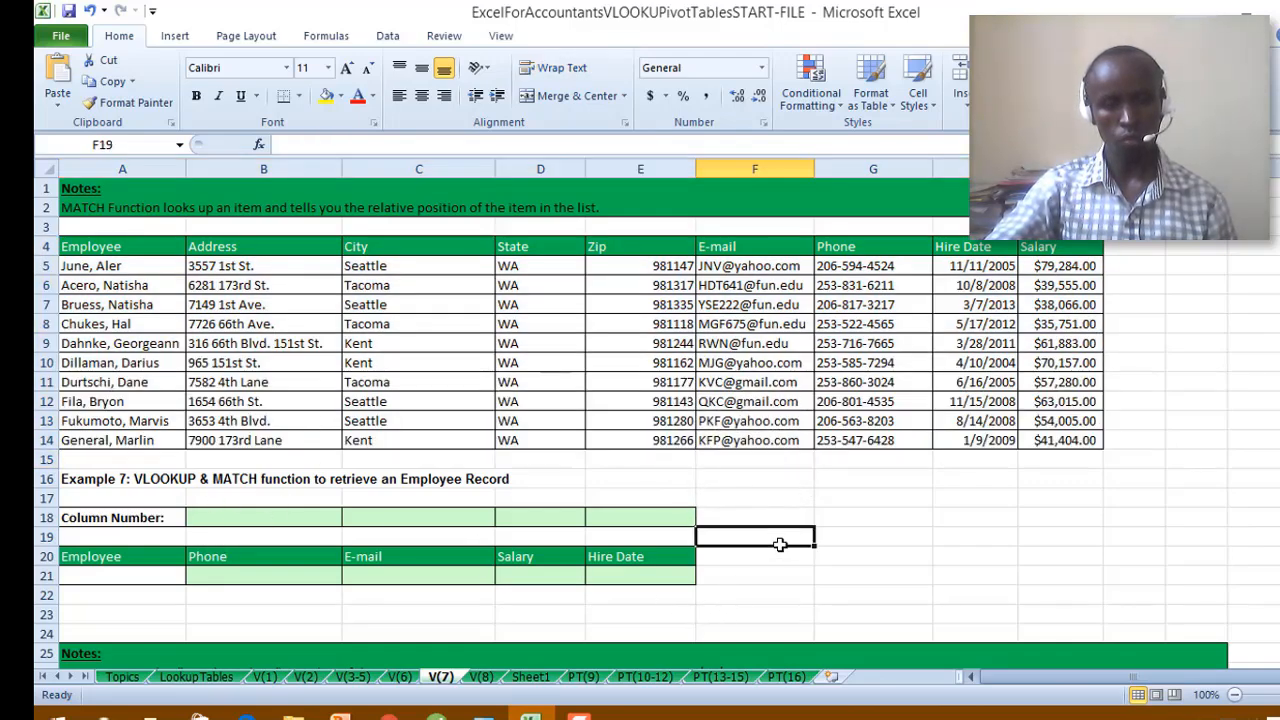
# Enter =MATCH(B20,A4:I4,0) in Column Number cell B18 to find the Phone field's exact-match position in the table headers.
pyautogui.click(238, 517)
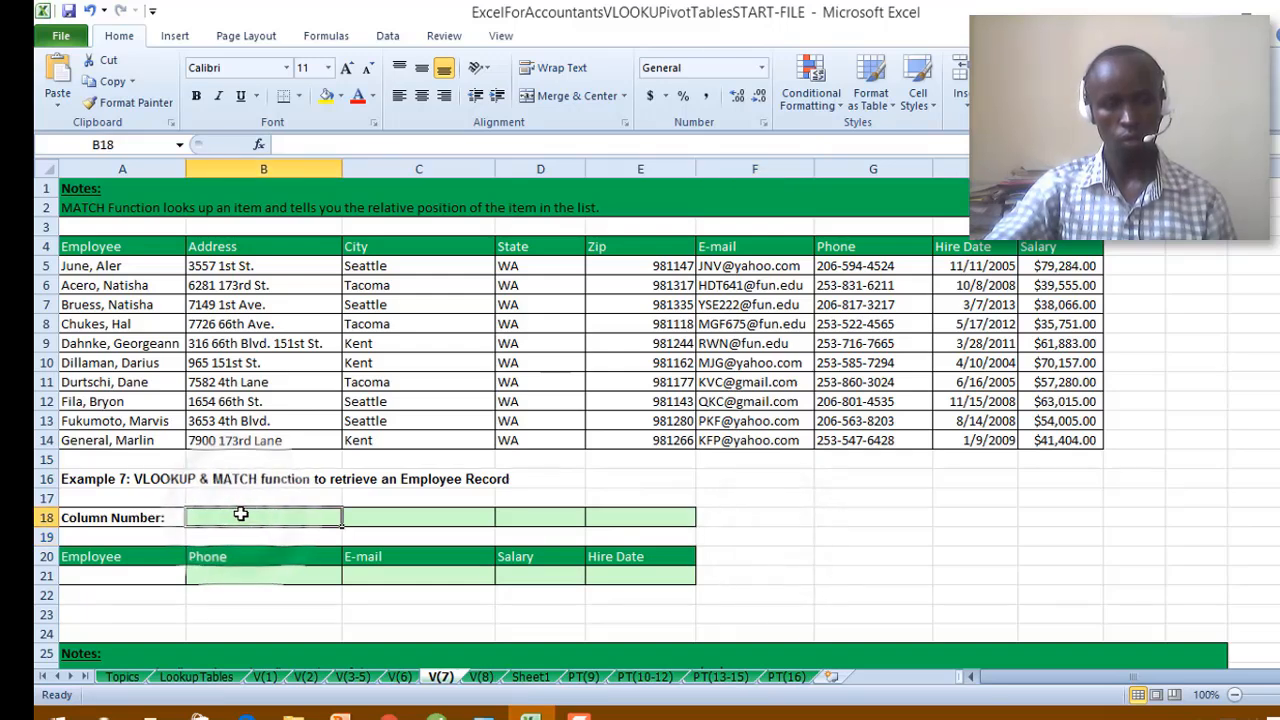
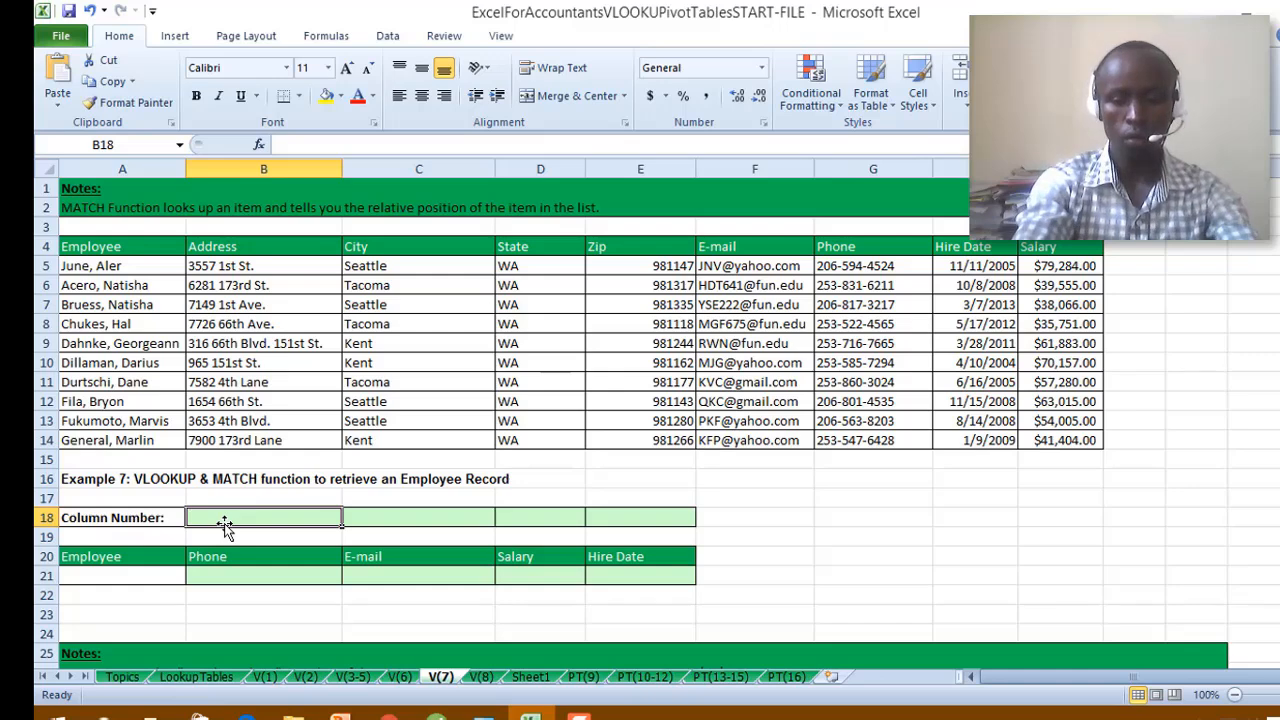
pyautogui.write('=m')
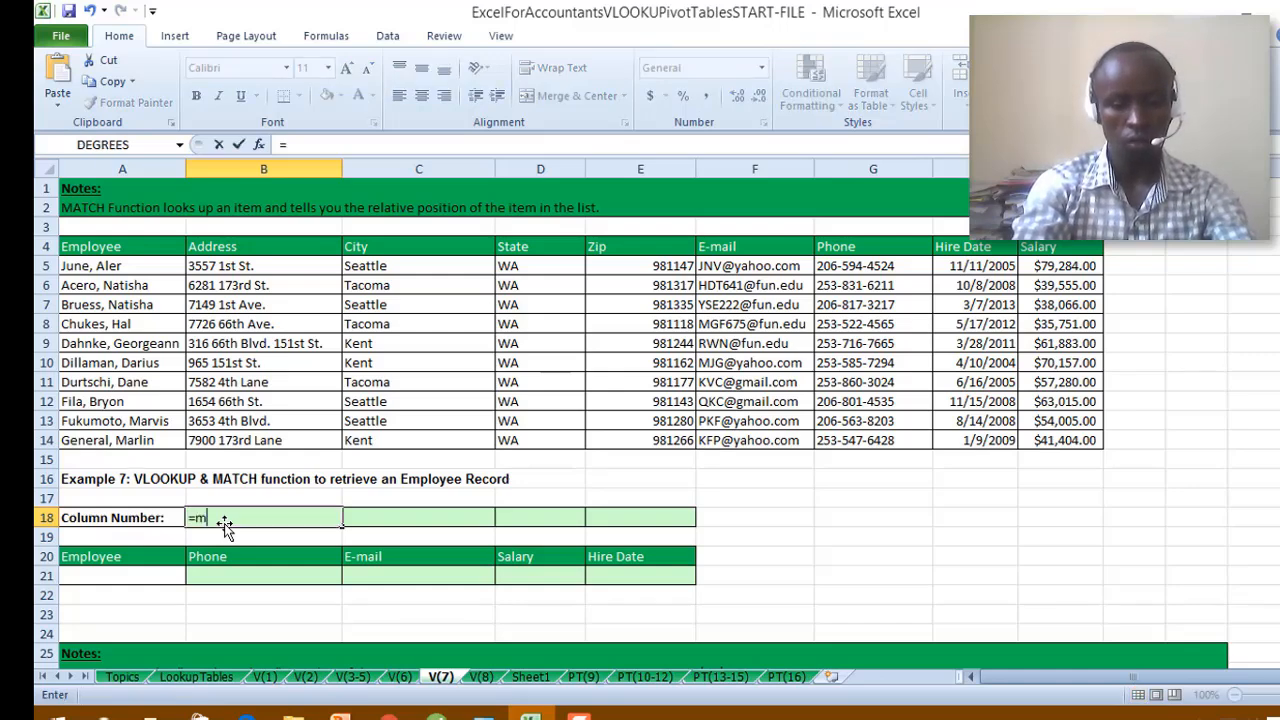
pyautogui.write('ac')
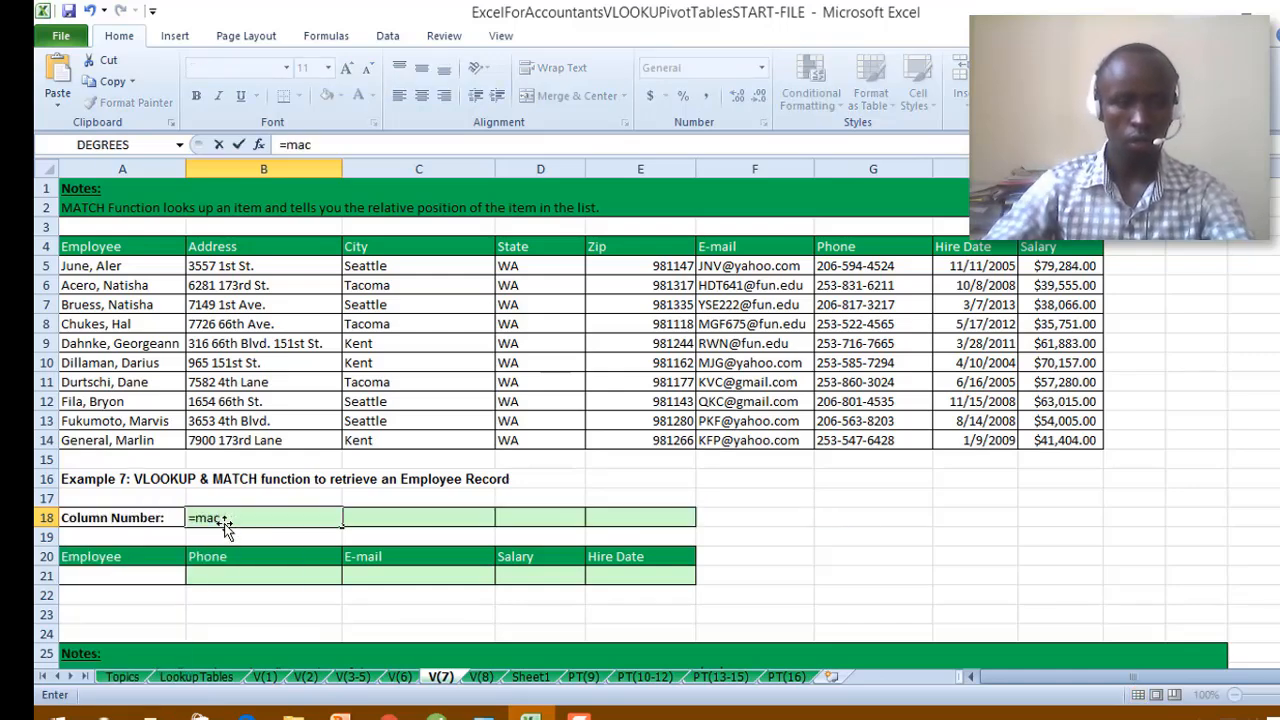
pyautogui.press('BackSpace')
pyautogui.write('t')
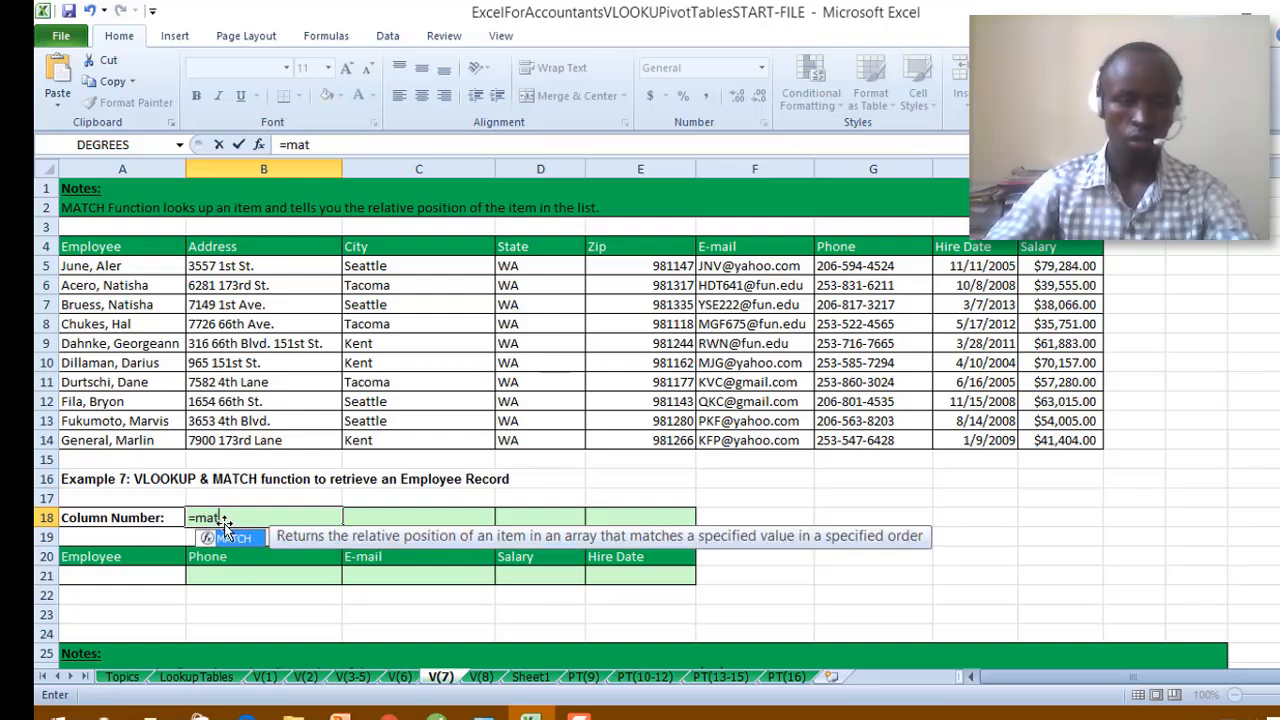
pyautogui.press('Tab')
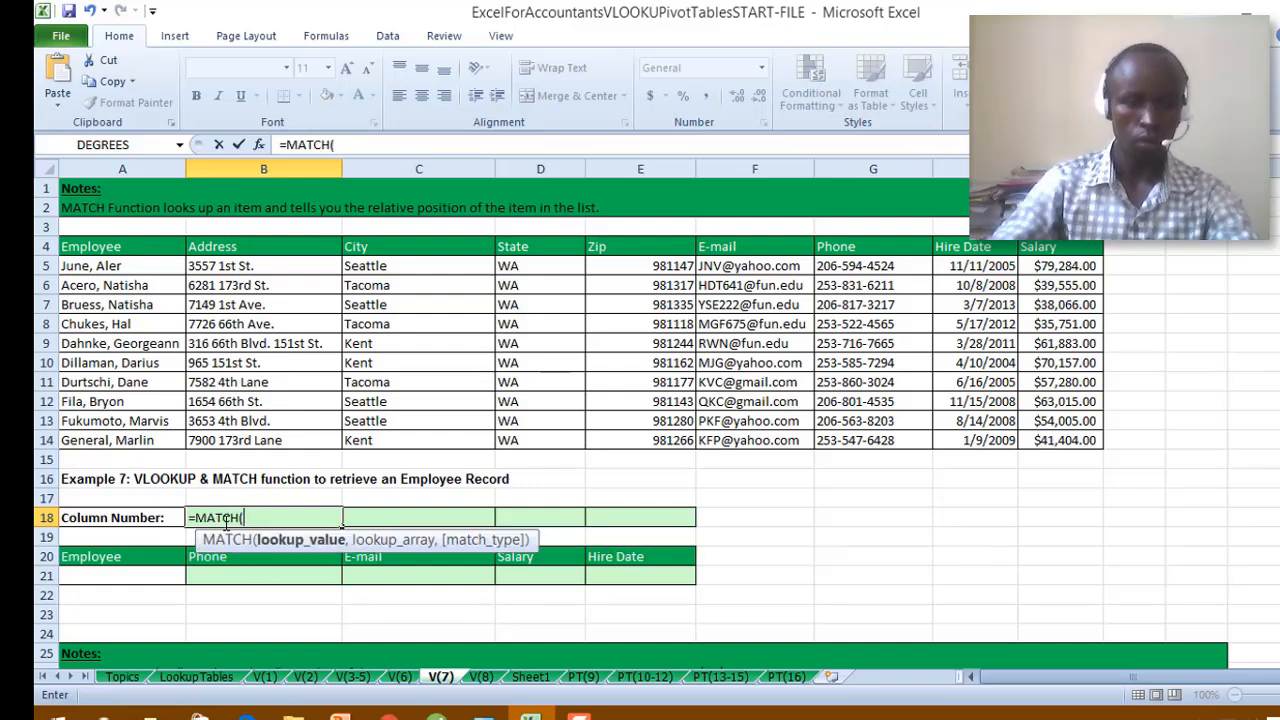
pyautogui.click(217, 559)
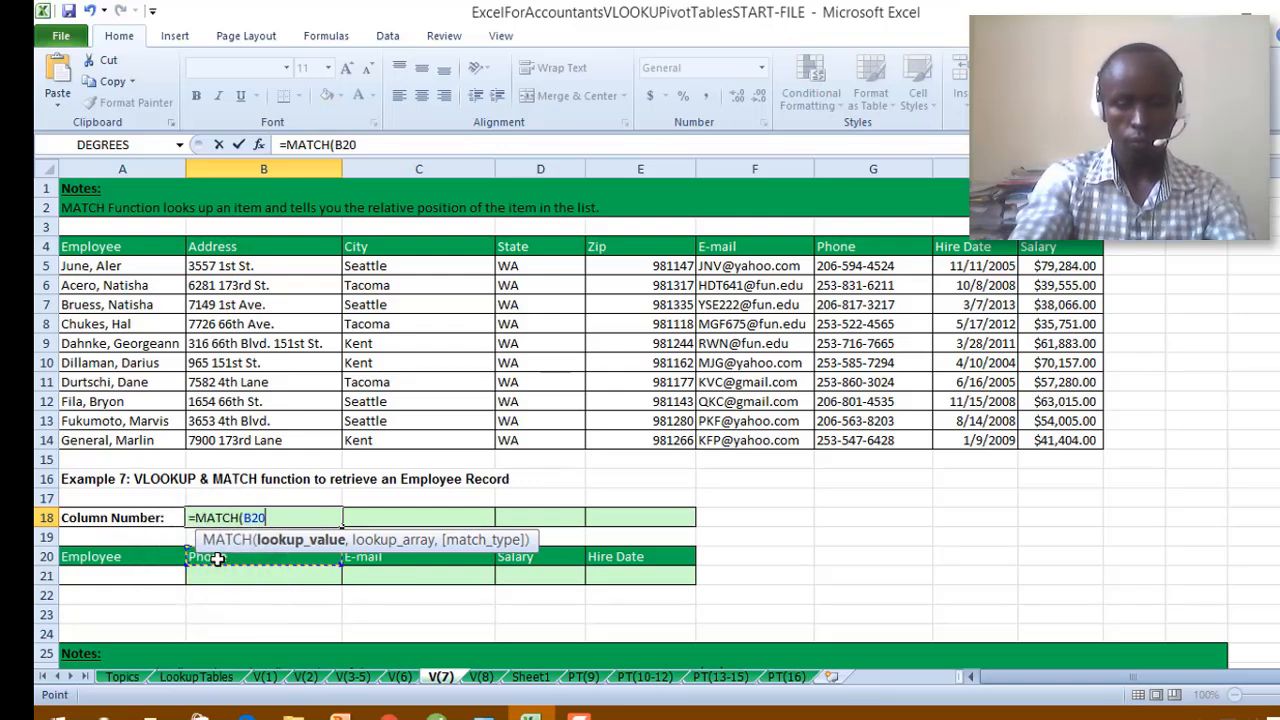
pyautogui.write(',')
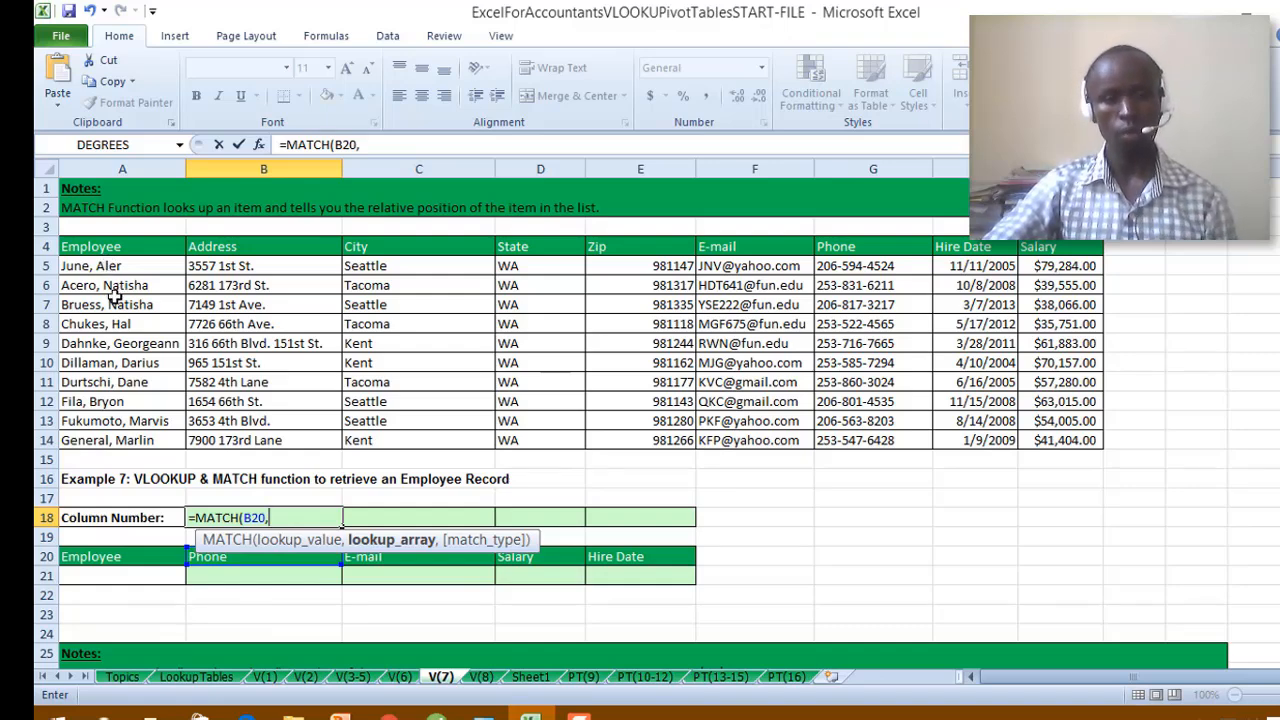
pyautogui.moveTo(68, 246); pyautogui.dragTo(1045, 252)
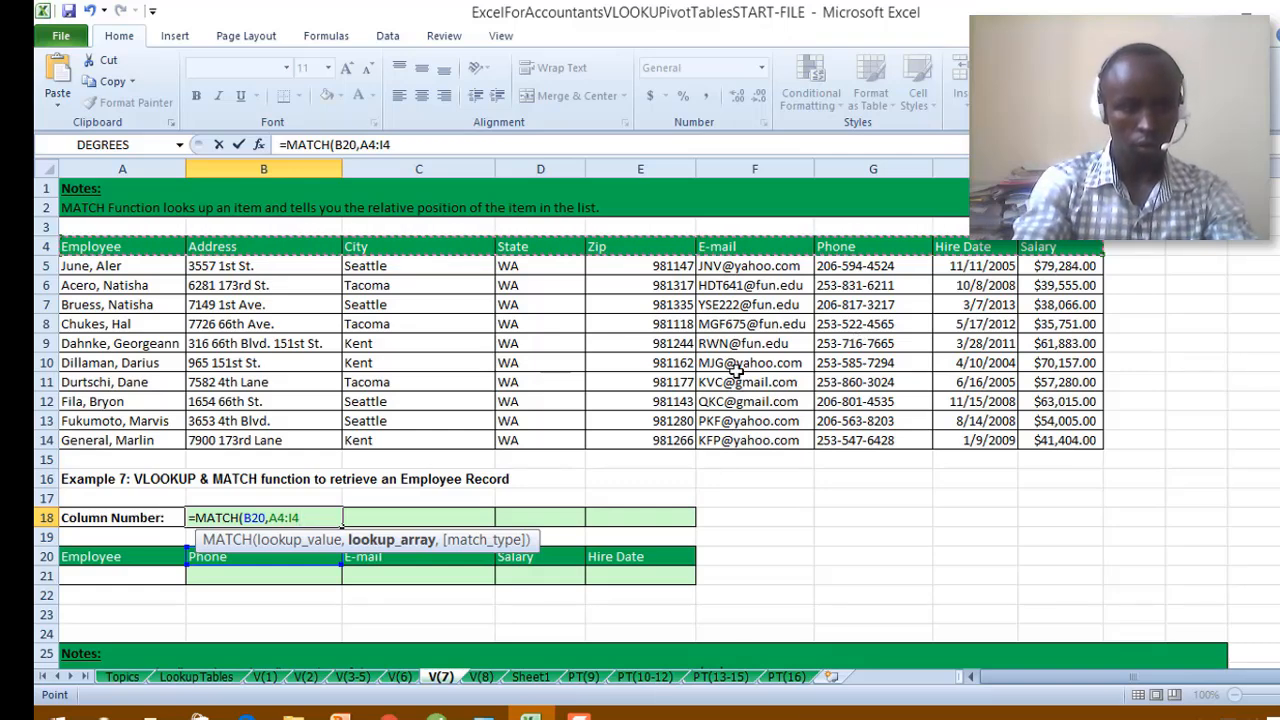
pyautogui.write(',')
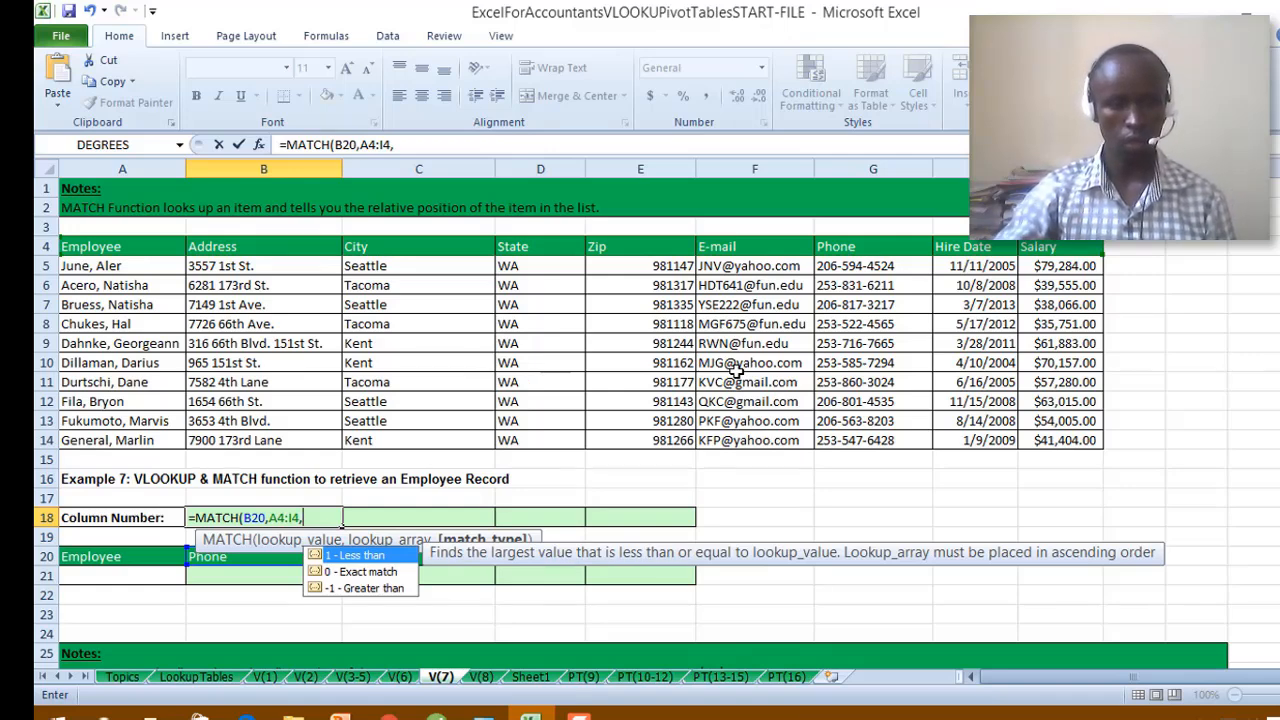
pyautogui.press('Down')
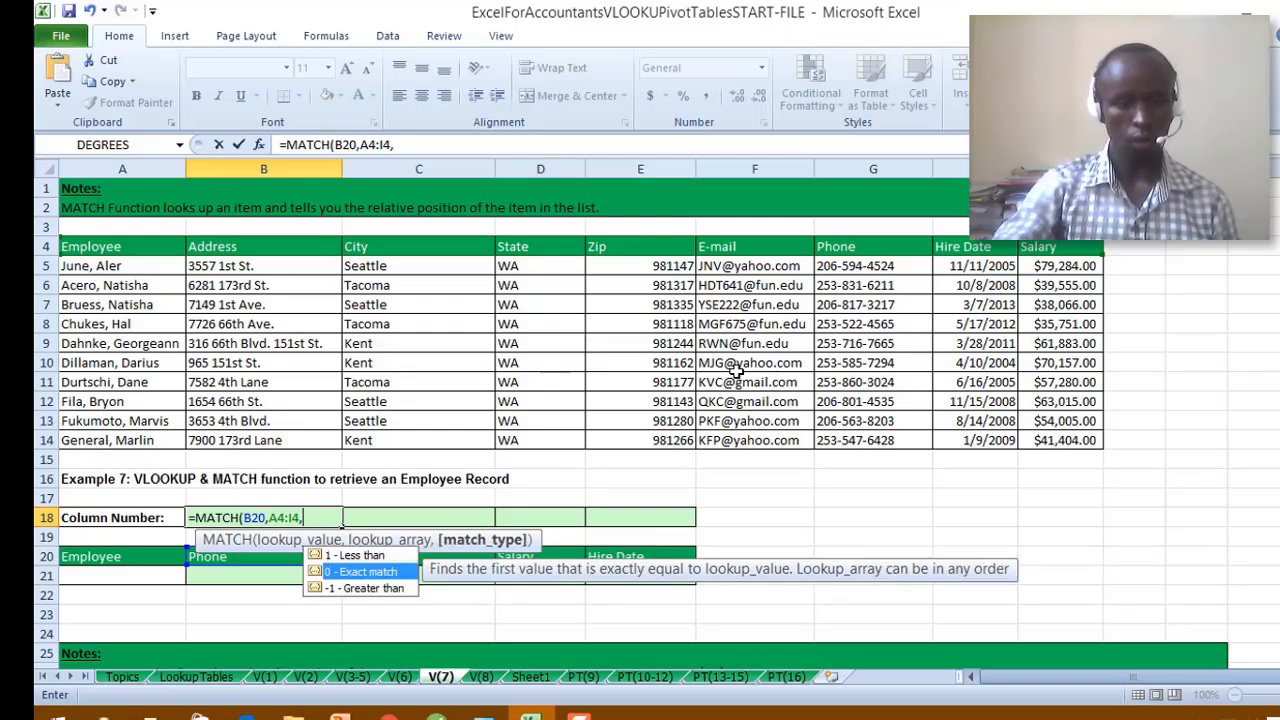
pyautogui.press('Tab')
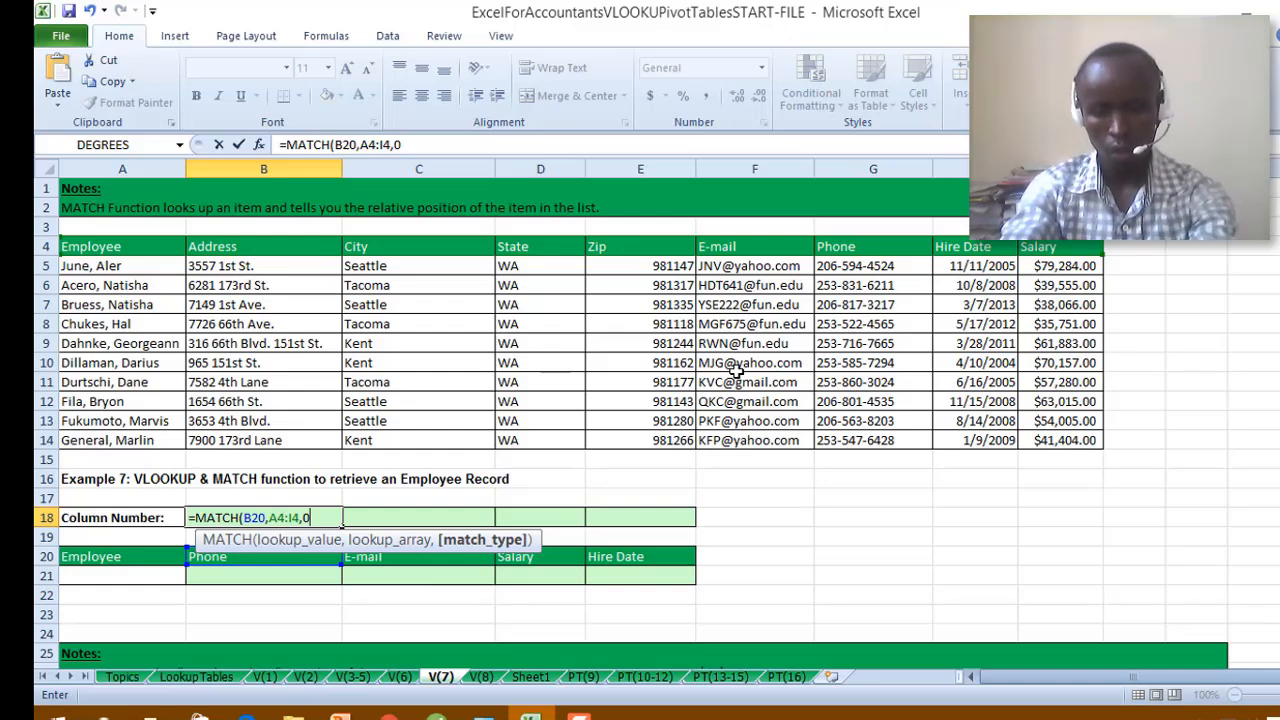
pyautogui.press('Return')
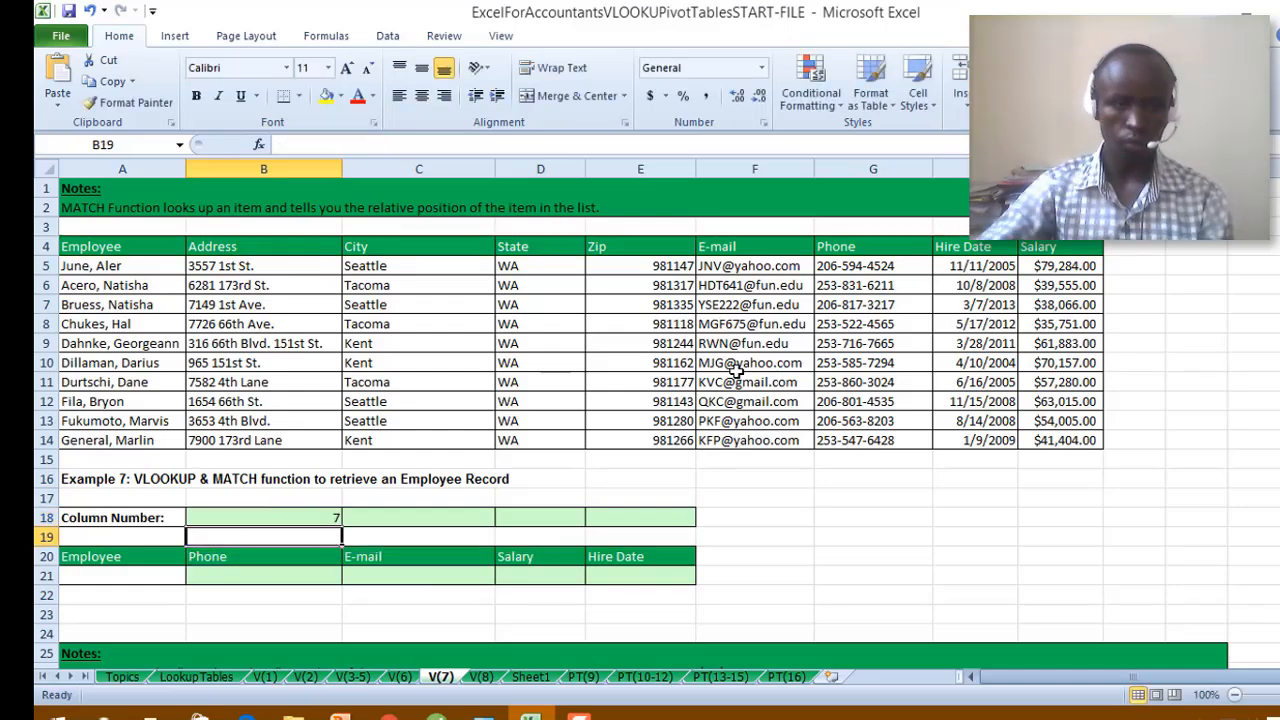
# Copy the B18 MATCH formula across the Column Number row to E18 and inspect the formula in C18.
pyautogui.click(320, 516)
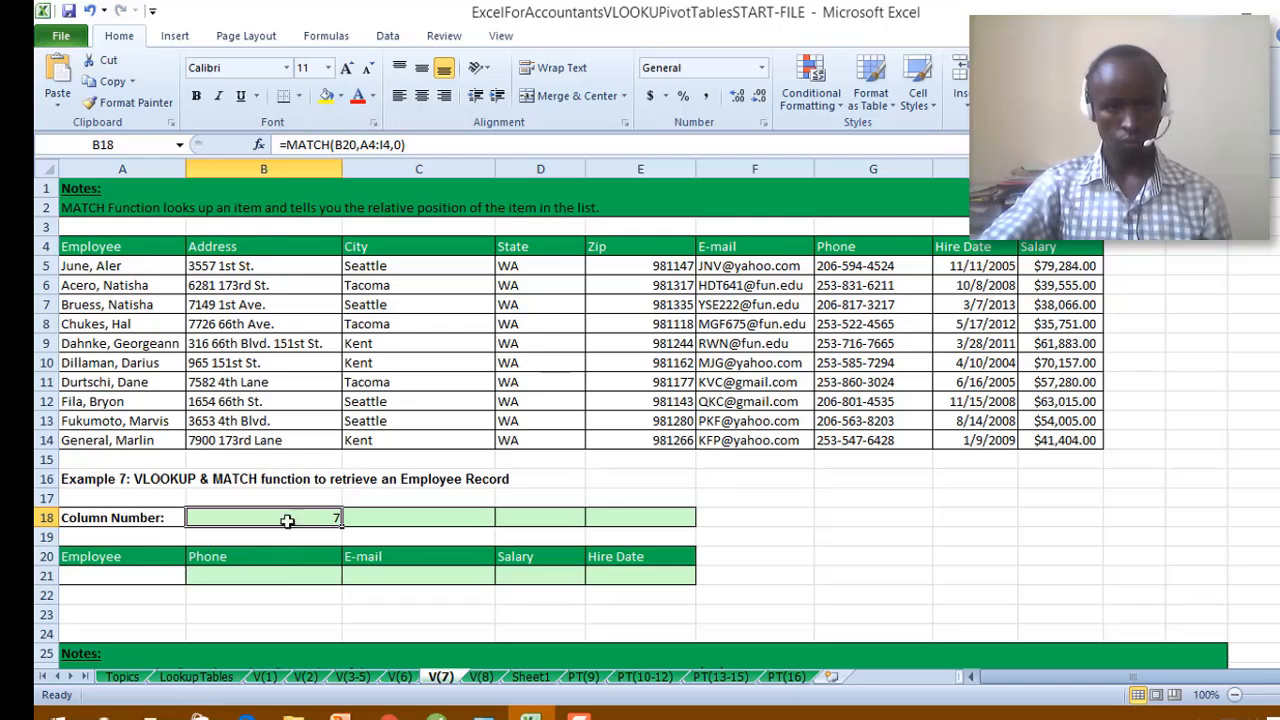
pyautogui.moveTo(341, 525); pyautogui.dragTo(672, 523)
pyautogui.click(470, 520)
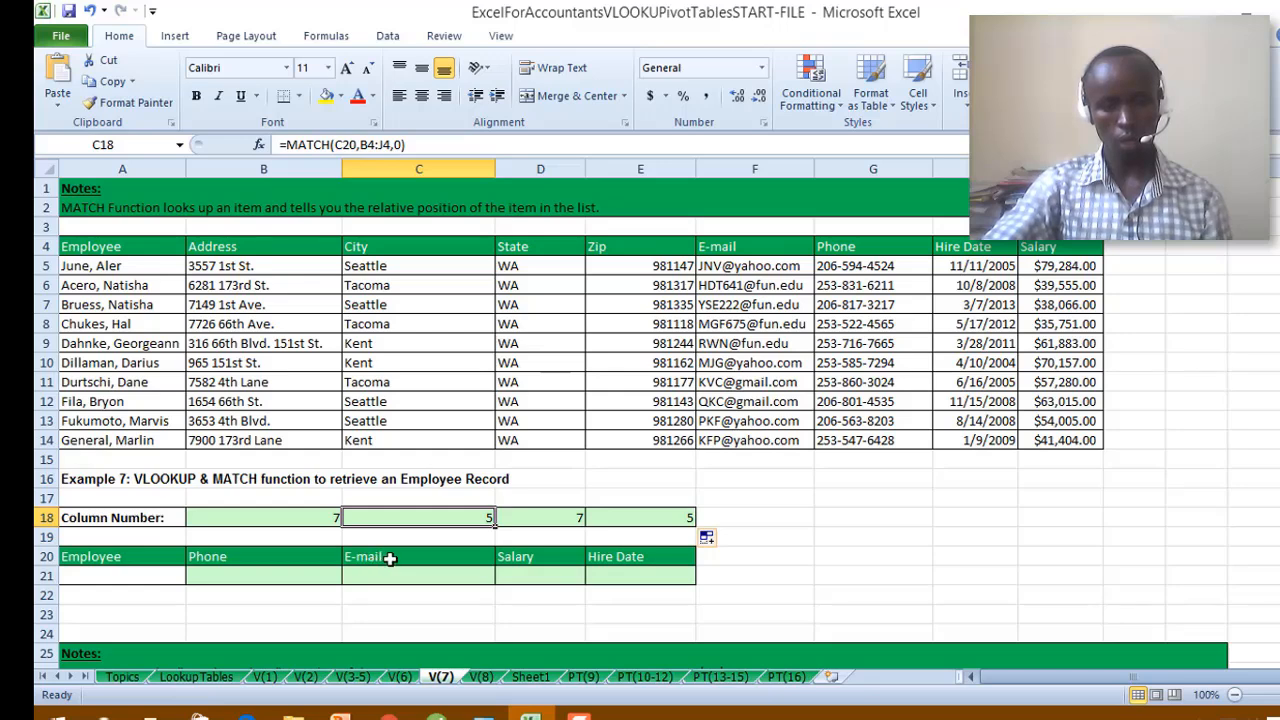
pyautogui.click(445, 518)
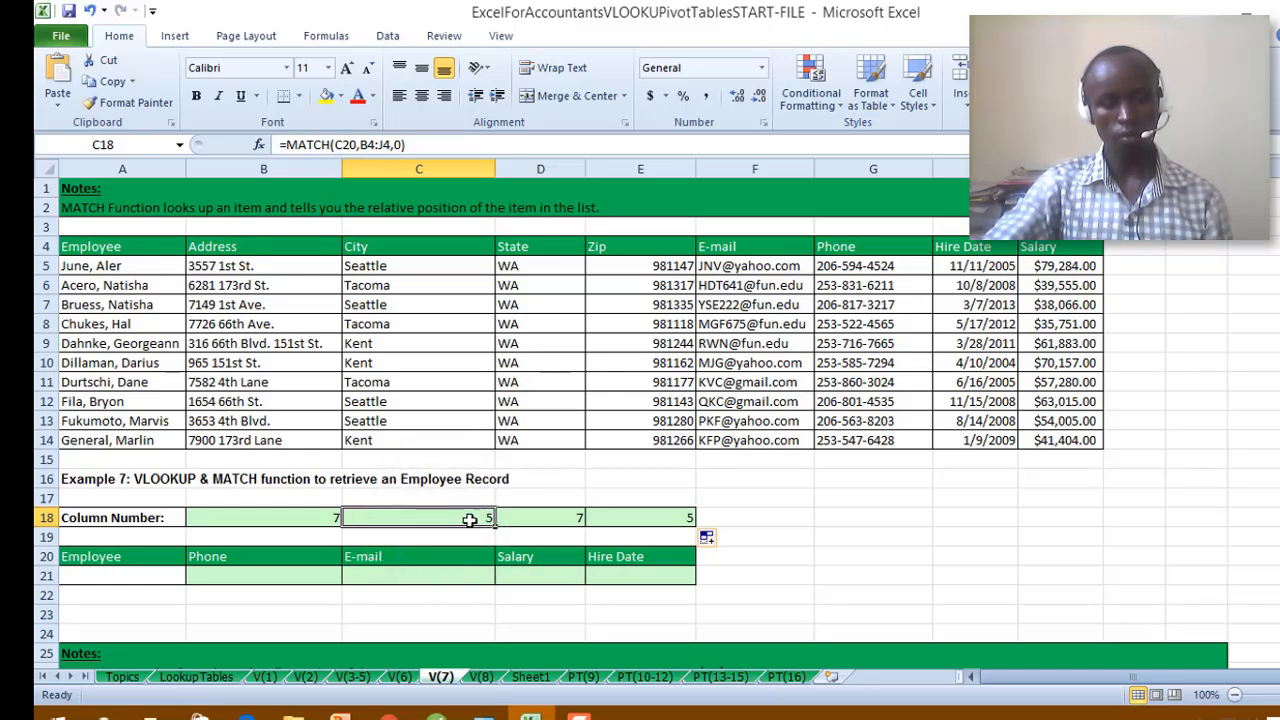
# Delete the copied MATCH formula from Column Number cell C18, above the E-mail heading.
pyautogui.doubleClick(441, 517)
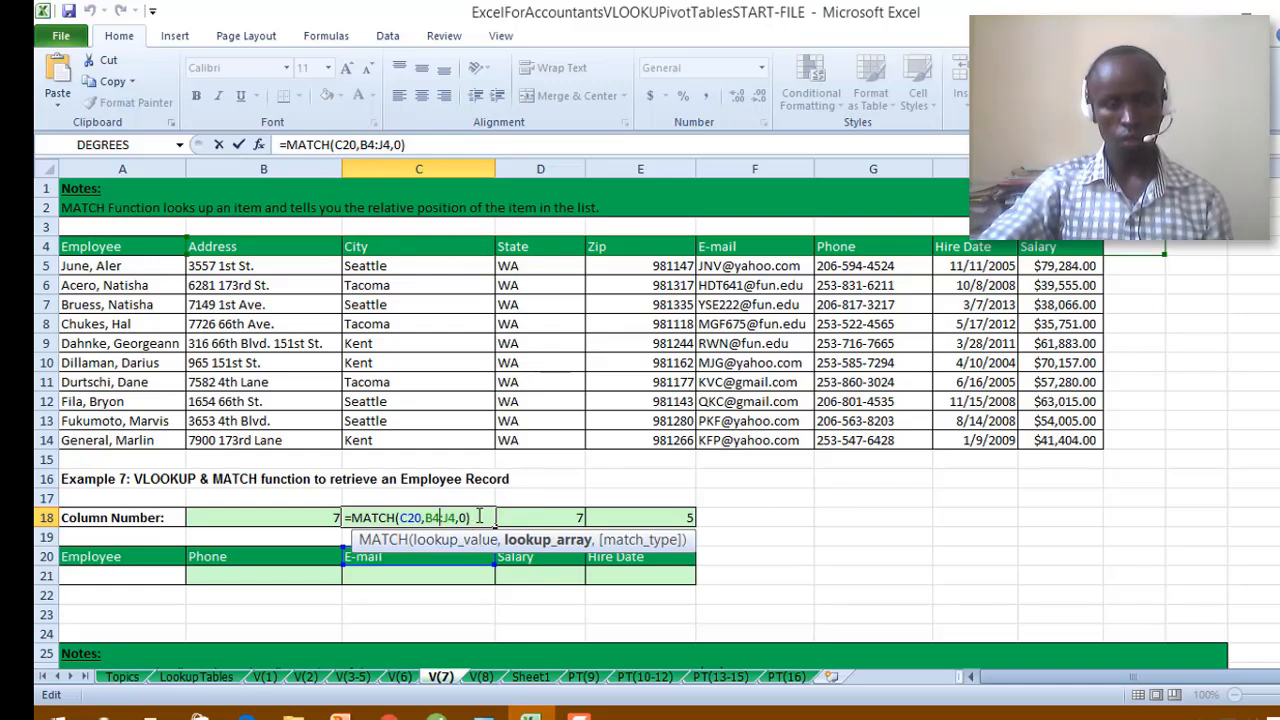
pyautogui.hotkey('shift', 'Left')
pyautogui.hotkey('shift', 'Left')
pyautogui.hotkey('shift', 'Left')
pyautogui.hotkey('shift', 'Left')
pyautogui.hotkey('shift', 'Left')
pyautogui.hotkey('shift', 'Left')
pyautogui.hotkey('shift', 'Left')
pyautogui.hotkey('shift', 'Left')
pyautogui.hotkey('shift', 'Left')
pyautogui.hotkey('shift', 'Left')
pyautogui.hotkey('shift', 'Left')
pyautogui.hotkey('shift', 'Left')
pyautogui.hotkey('shift', 'Left')
pyautogui.hotkey('shift', 'Left')
pyautogui.hotkey('shift', 'Left')
pyautogui.hotkey('shift', 'Left')
pyautogui.hotkey('shift', 'Left')
pyautogui.hotkey('shift', 'Left')
pyautogui.hotkey('shift', 'Left')
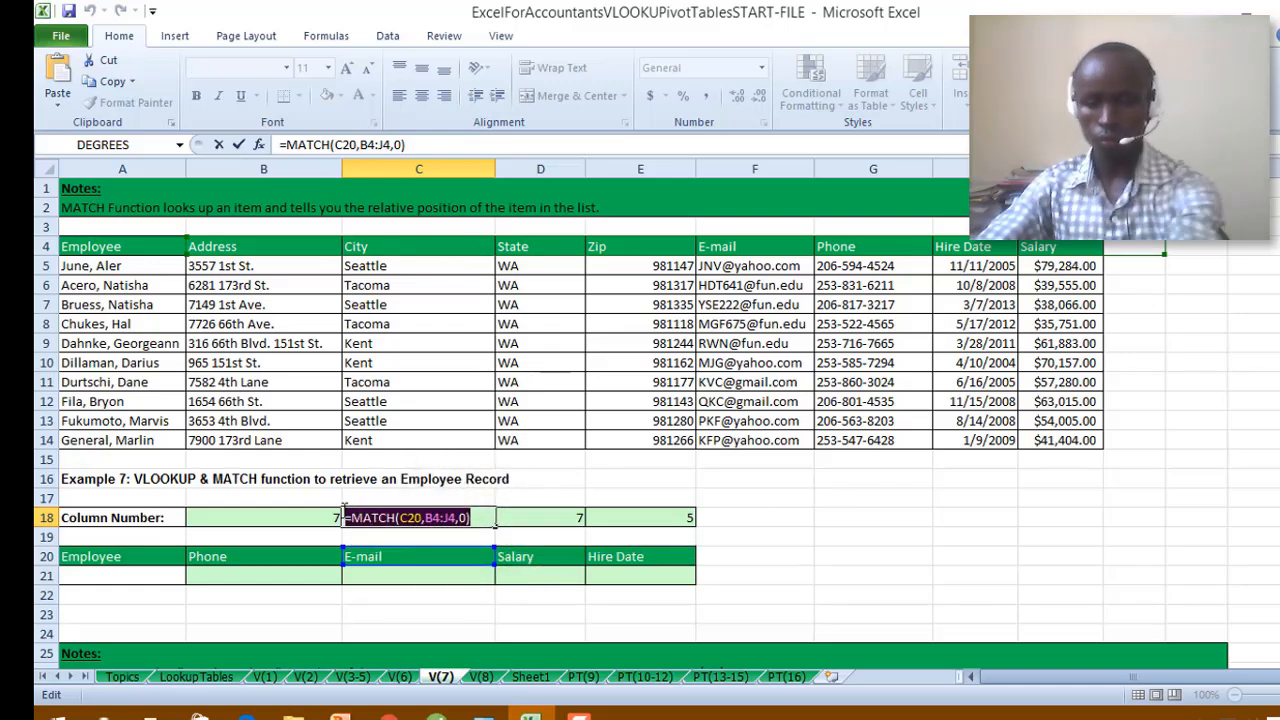
pyautogui.press('BackSpace')
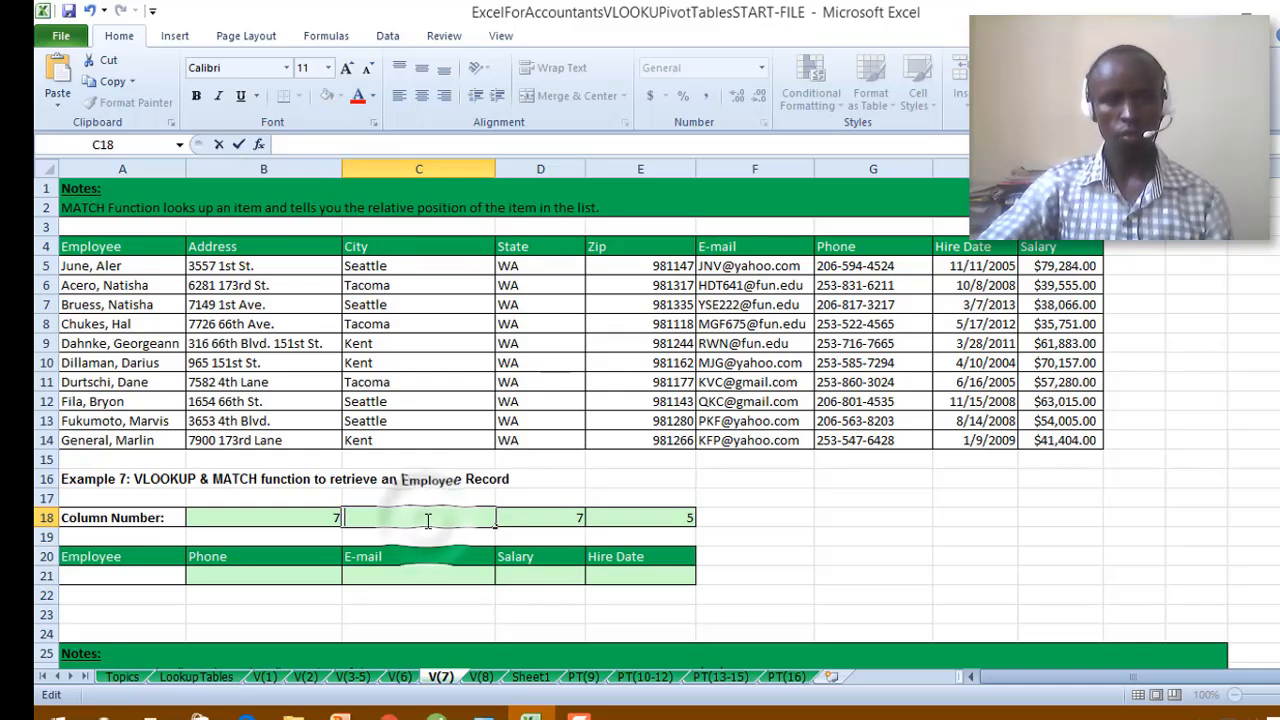
# Define the workbook-level name Employee for the table header range A4:I4.
pyautogui.click(151, 247)
pyautogui.moveTo(151, 247); pyautogui.dragTo(1095, 250)
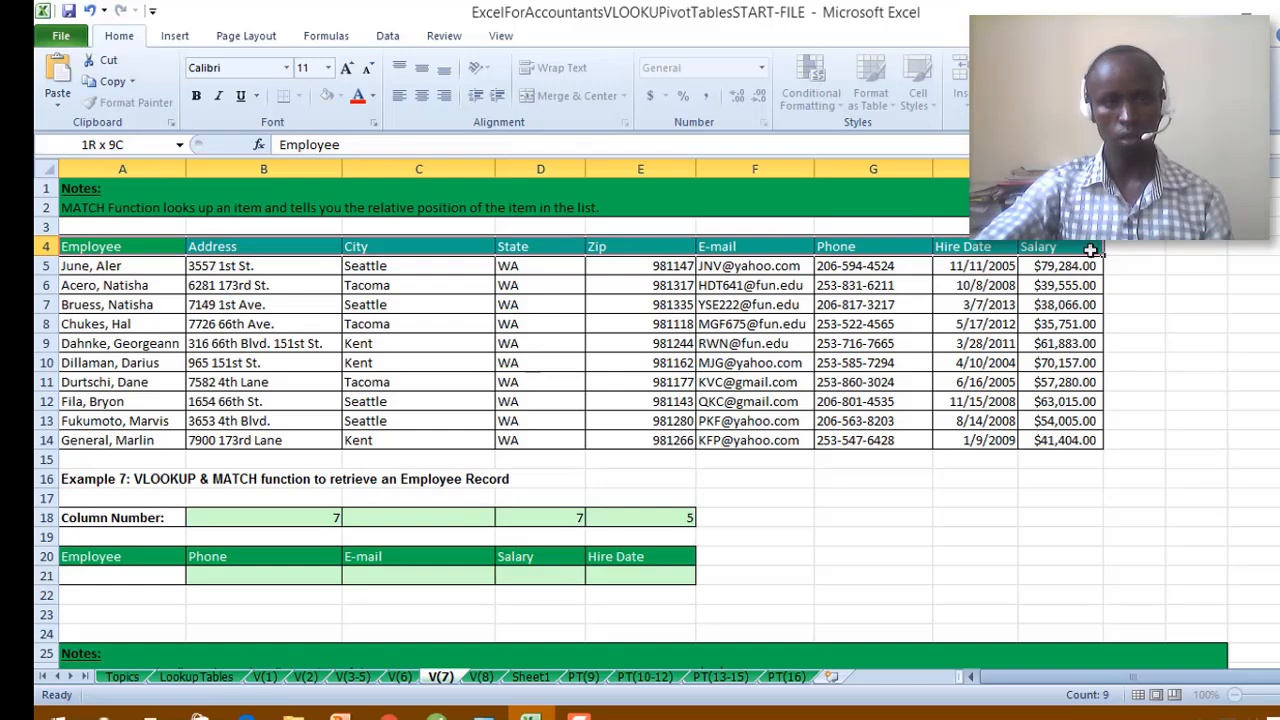
pyautogui.rightClick(521, 246)
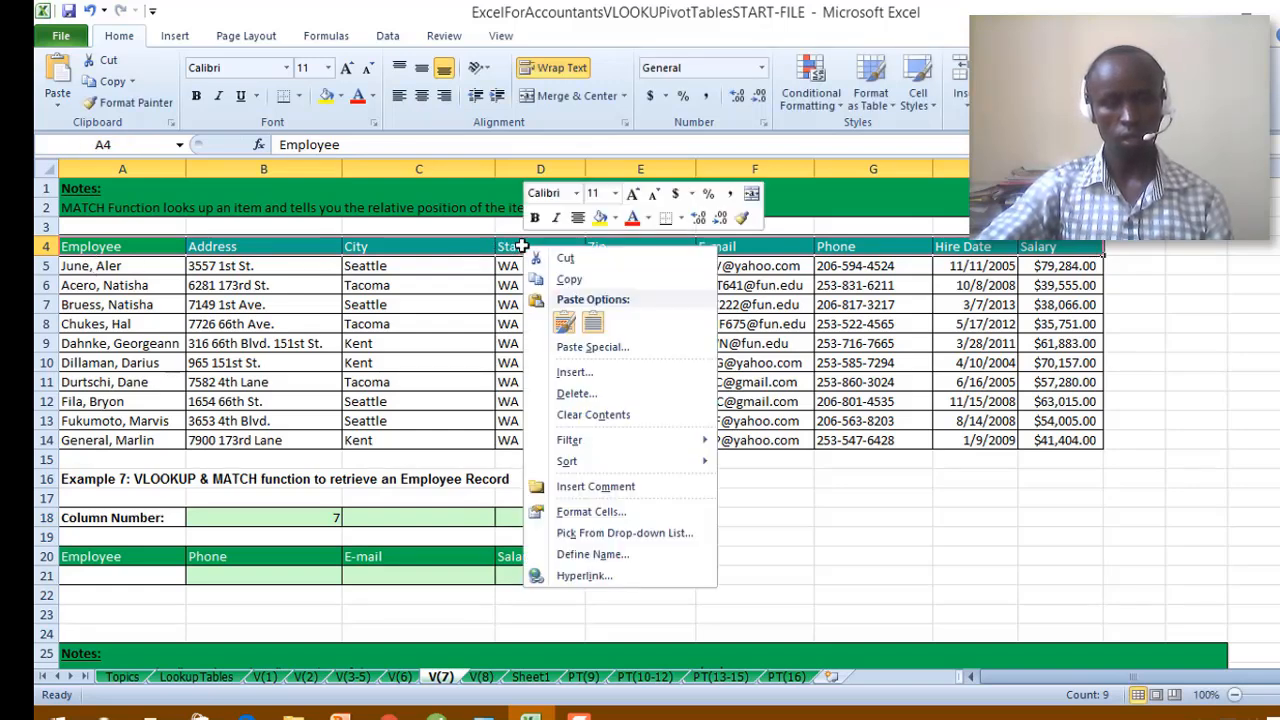
pyautogui.click(583, 545)
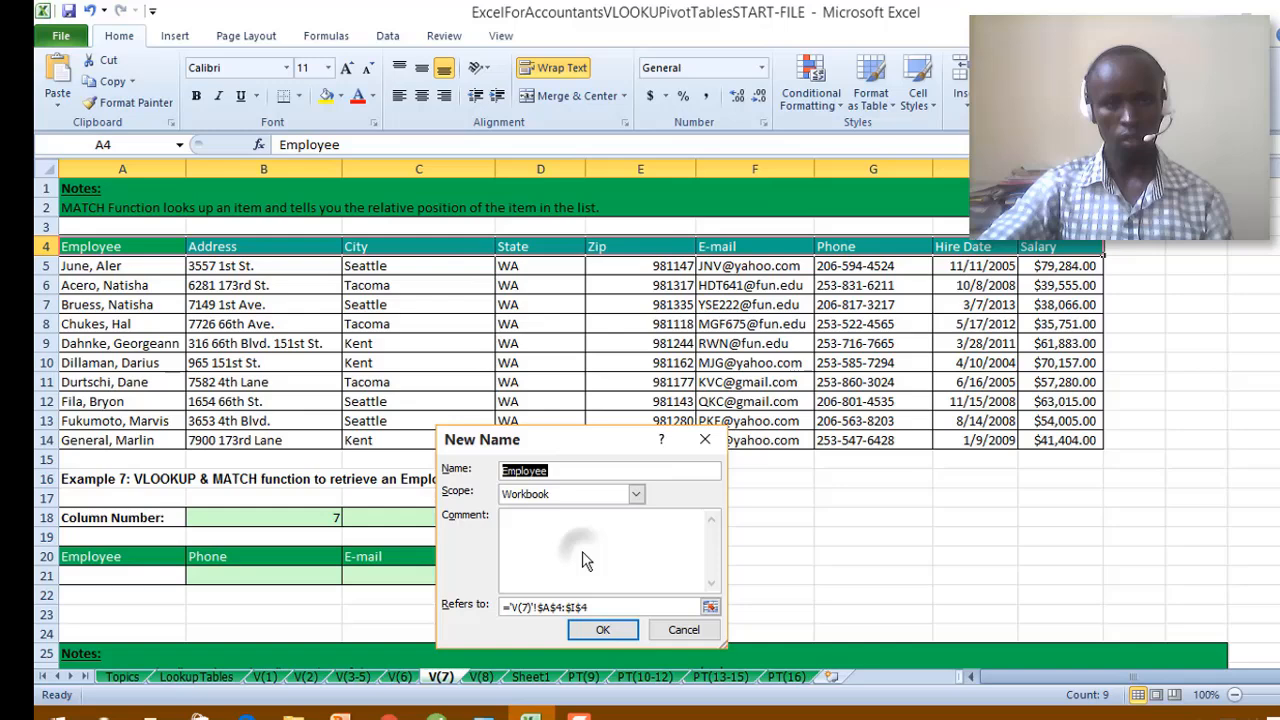
pyautogui.click(603, 634)
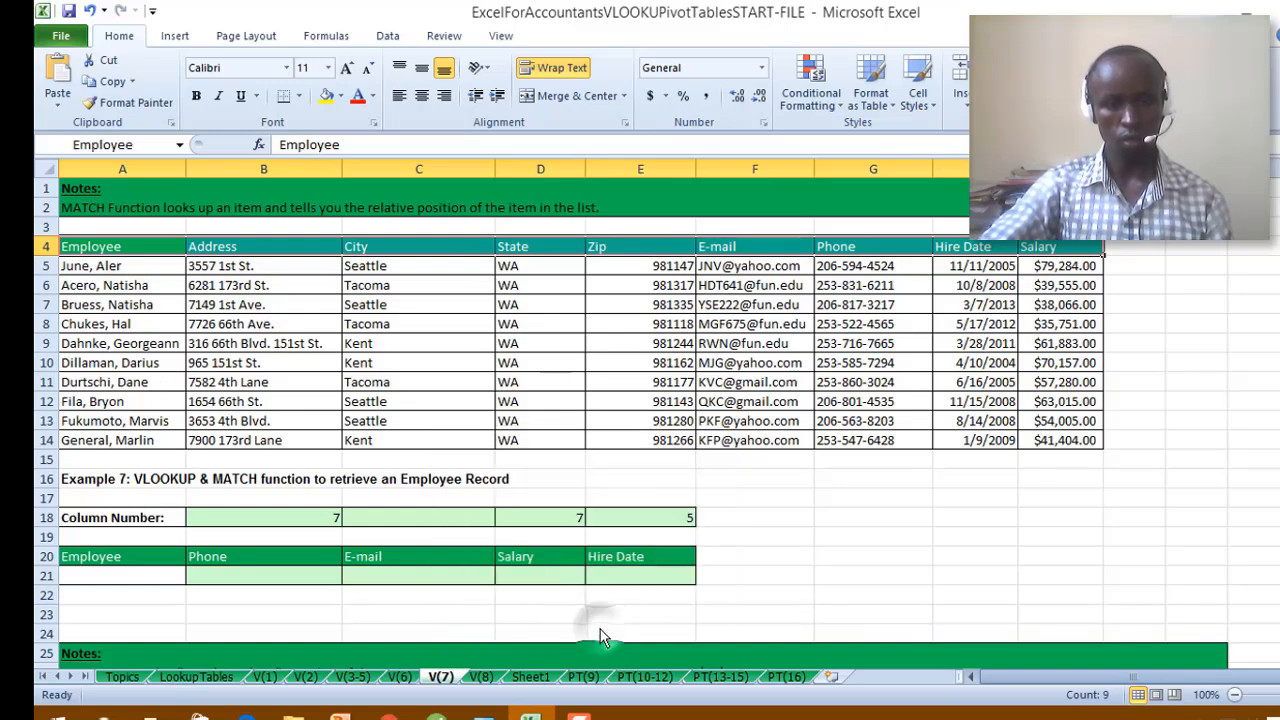
# Replace the A4:I4 lookup array in cell B18's MATCH formula with the defined name Employee, giving =MATCH(B20,Employee,0).
pyautogui.doubleClick(420, 519)
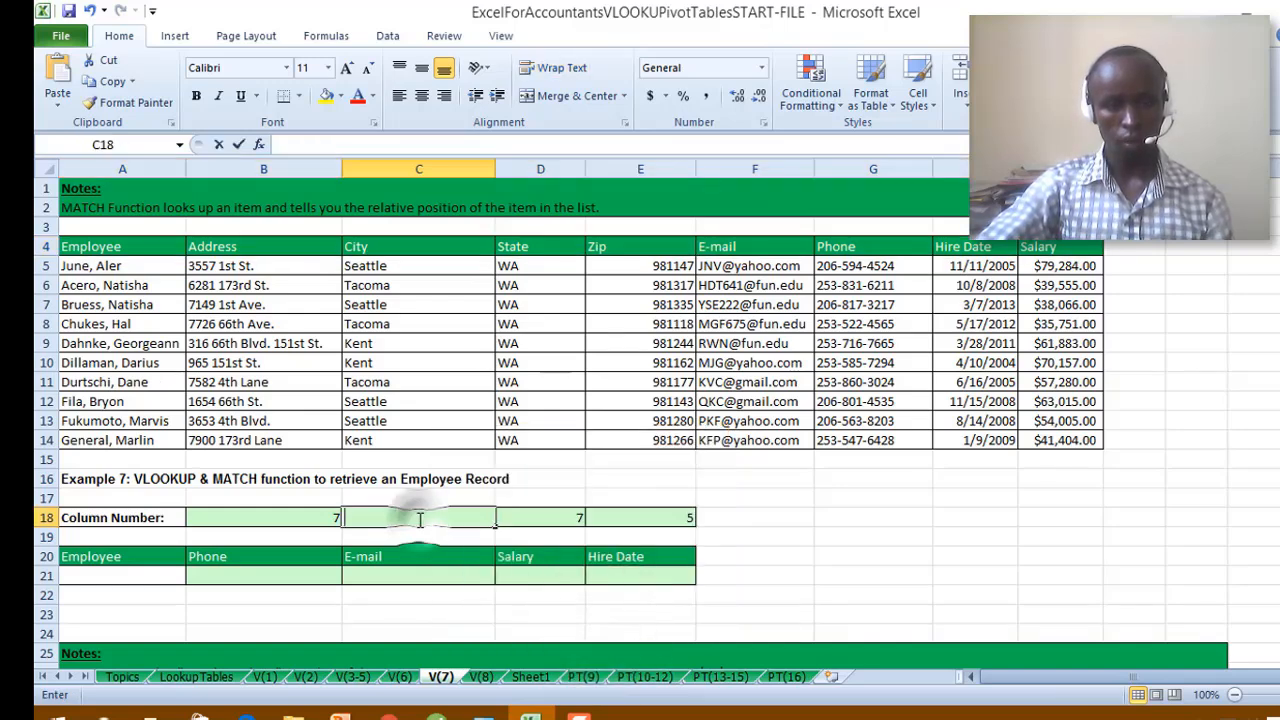
pyautogui.doubleClick(330, 517)
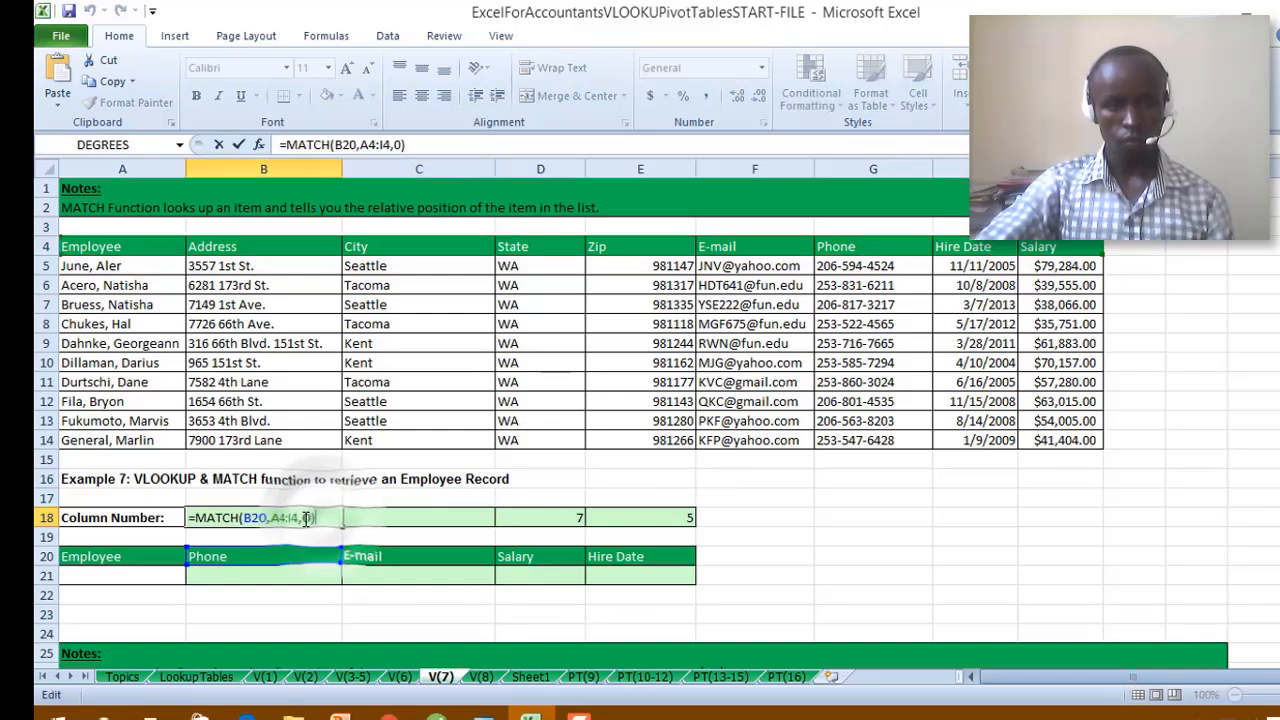
pyautogui.moveTo(298, 518); pyautogui.dragTo(268, 518)
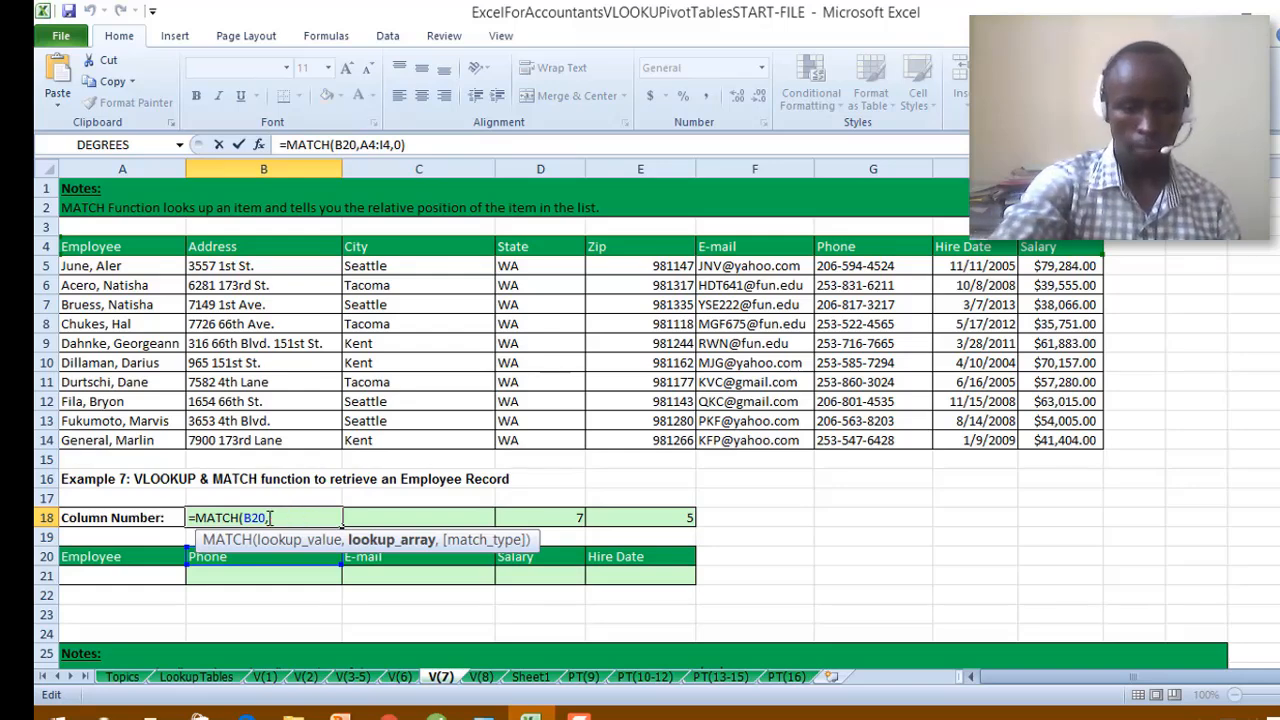
pyautogui.press('BackSpace')
pyautogui.press('F3')
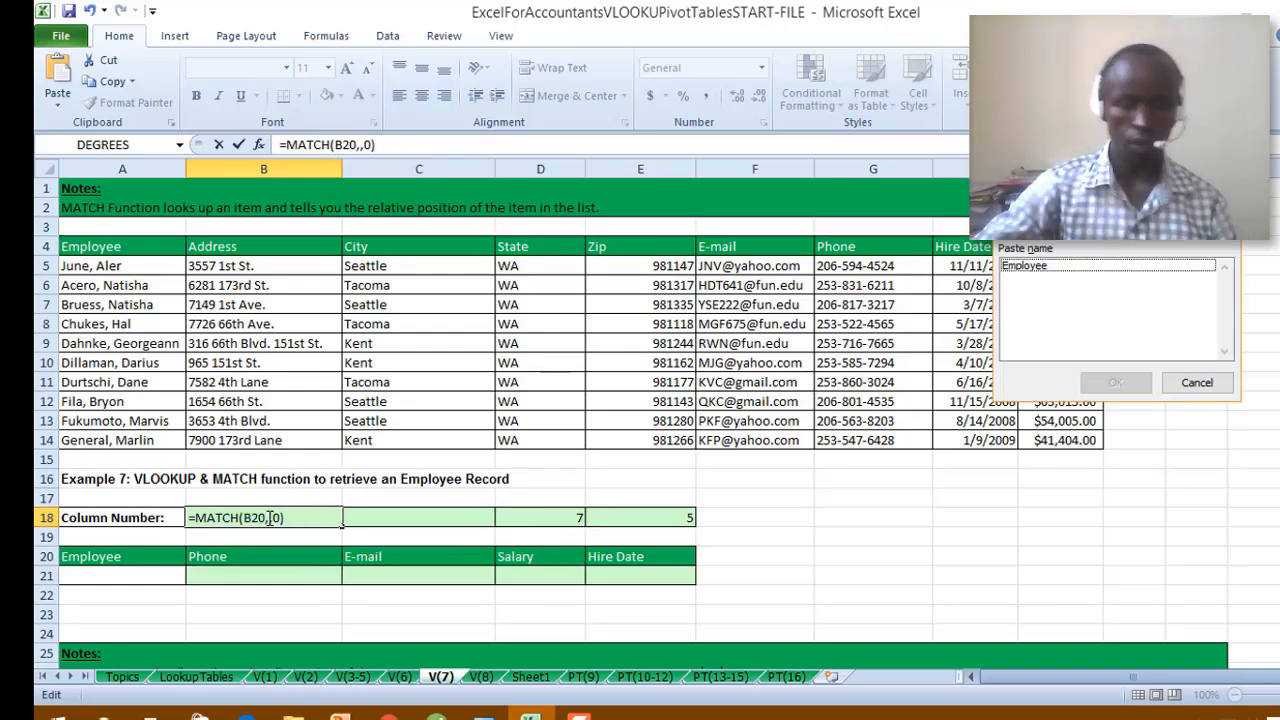
pyautogui.click(1032, 266)
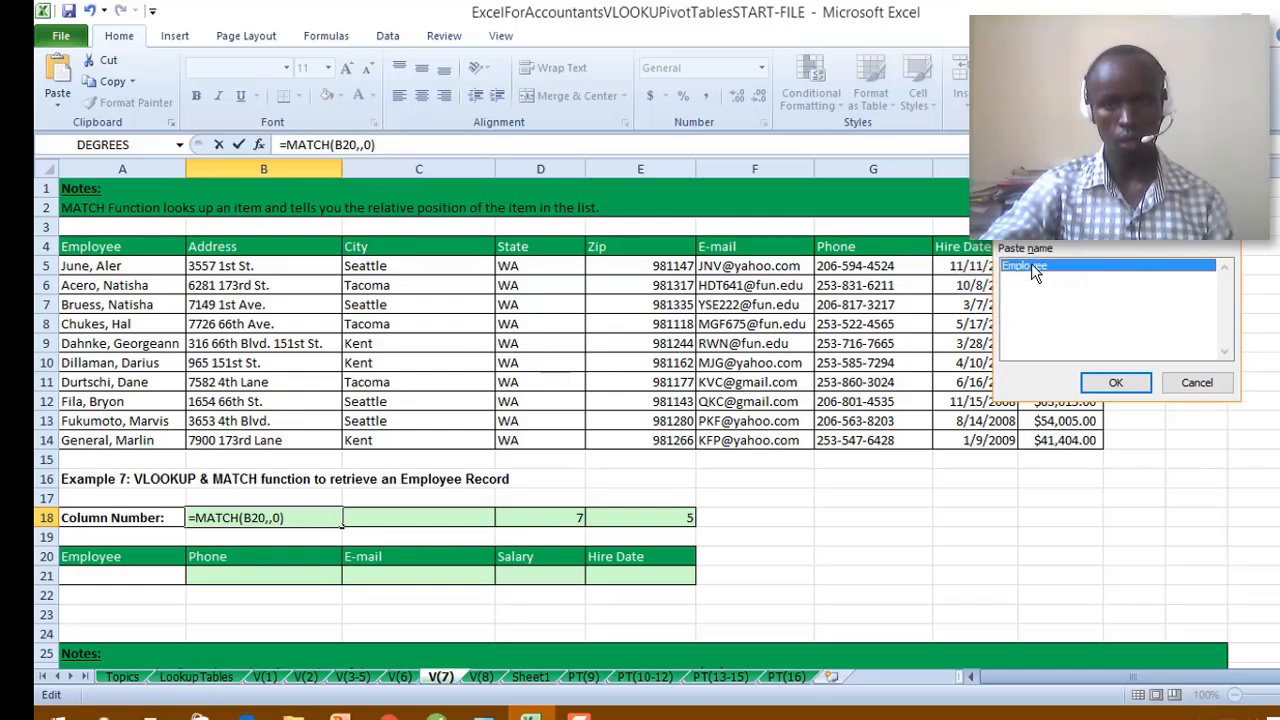
pyautogui.click(1117, 382)
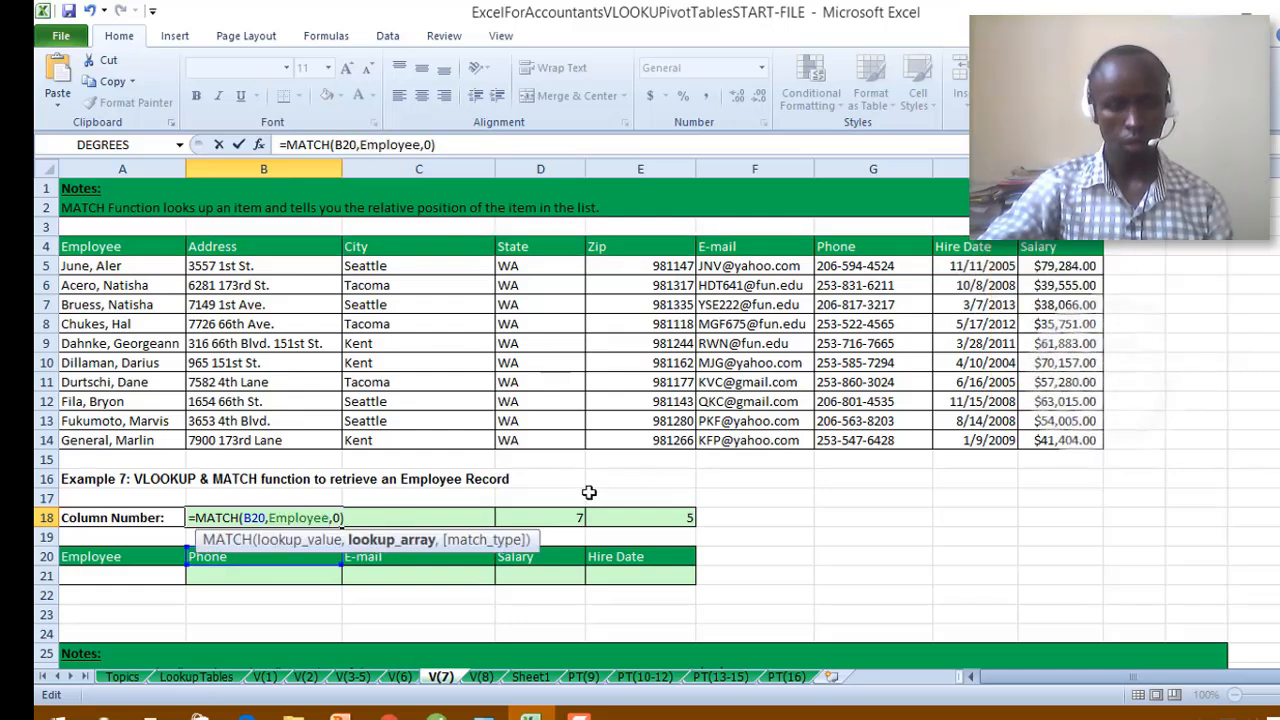
pyautogui.press('Return')
# Fill the MATCH formula that uses the Employee name from B18 across to E18.
pyautogui.click(305, 511)
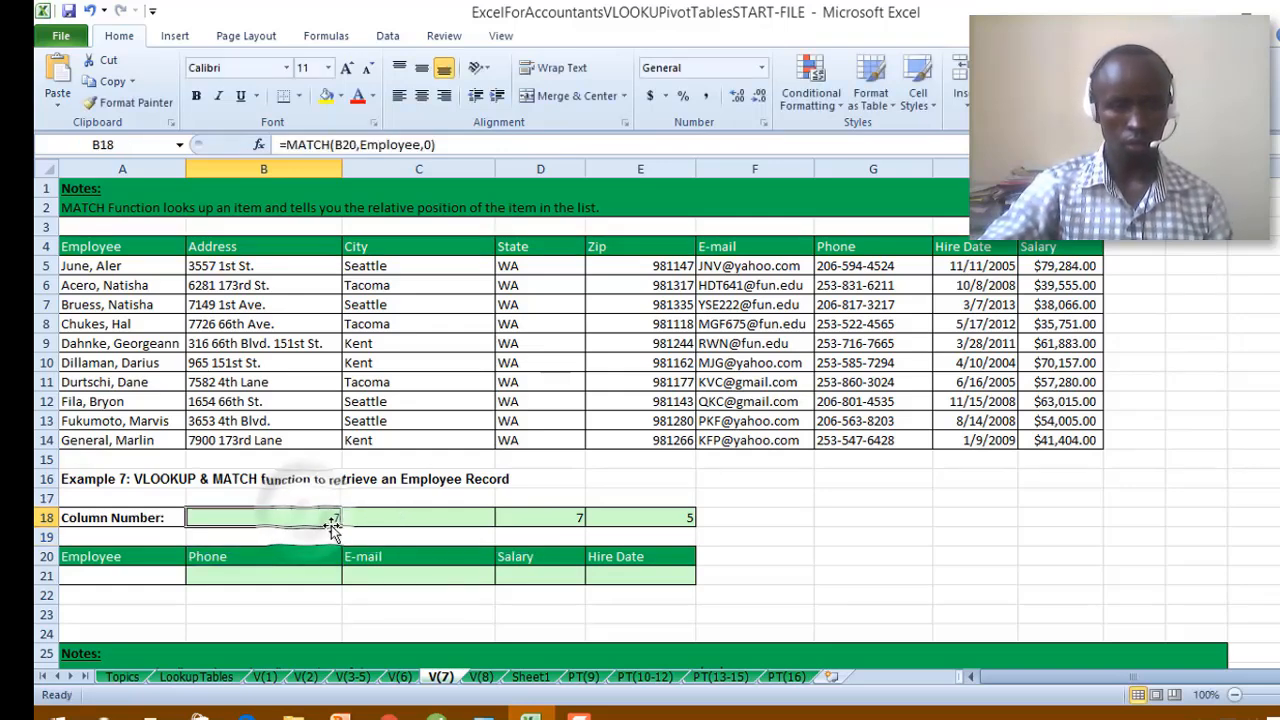
pyautogui.moveTo(342, 527); pyautogui.dragTo(669, 518)
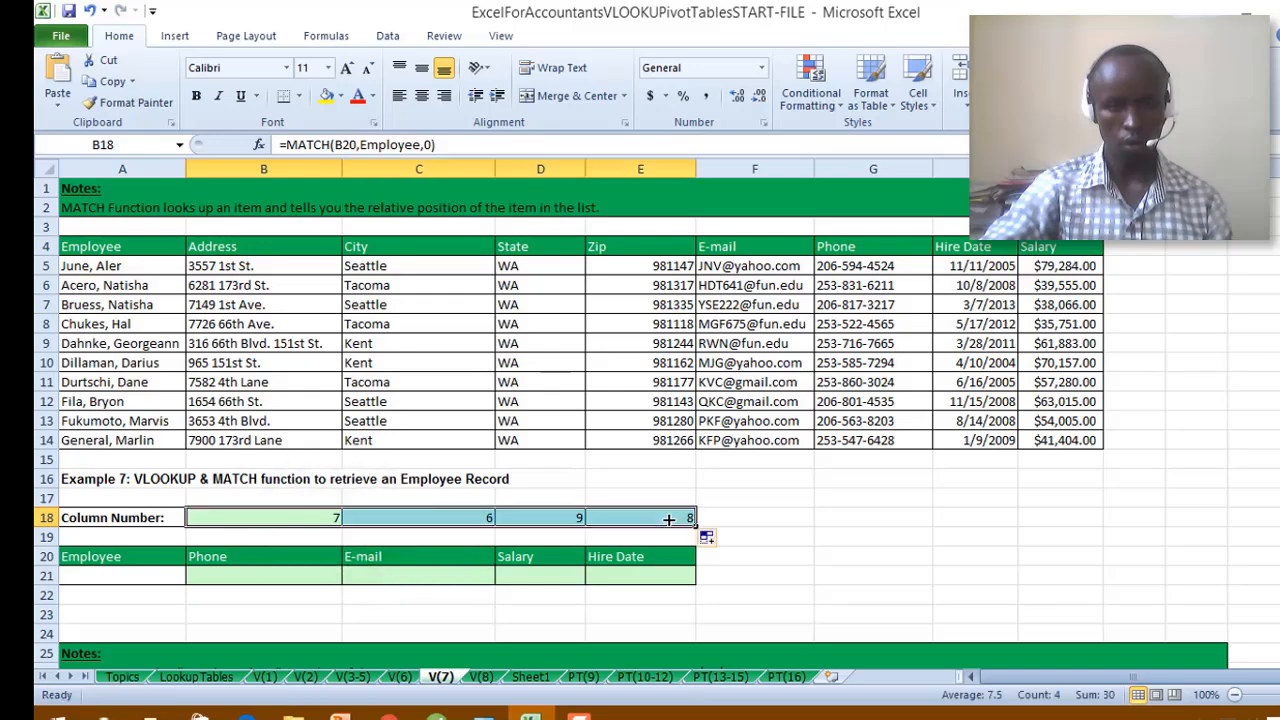
# Examine the MATCH formulas and column numbers in B18:E18 against the headings in row 20.
pyautogui.click(634, 517)
pyautogui.click(427, 521)
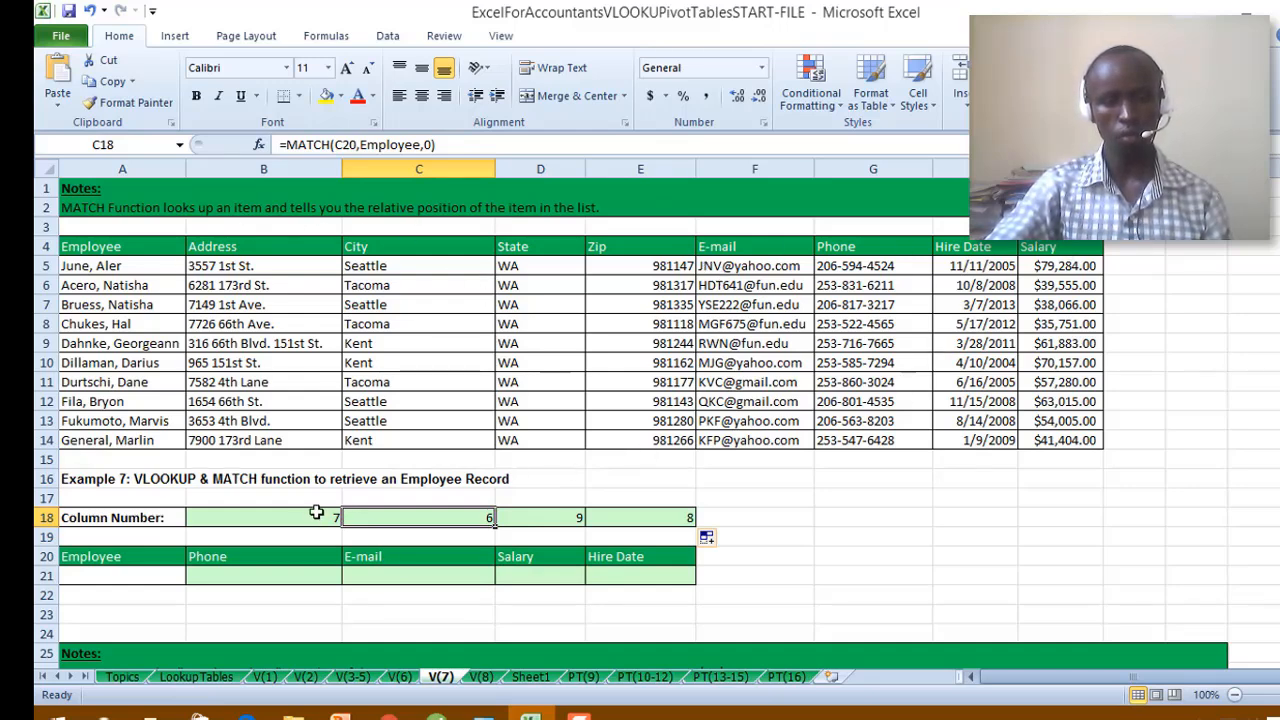
pyautogui.click(310, 514)
pyautogui.click(391, 515)
pyautogui.click(533, 517)
pyautogui.click(638, 516)
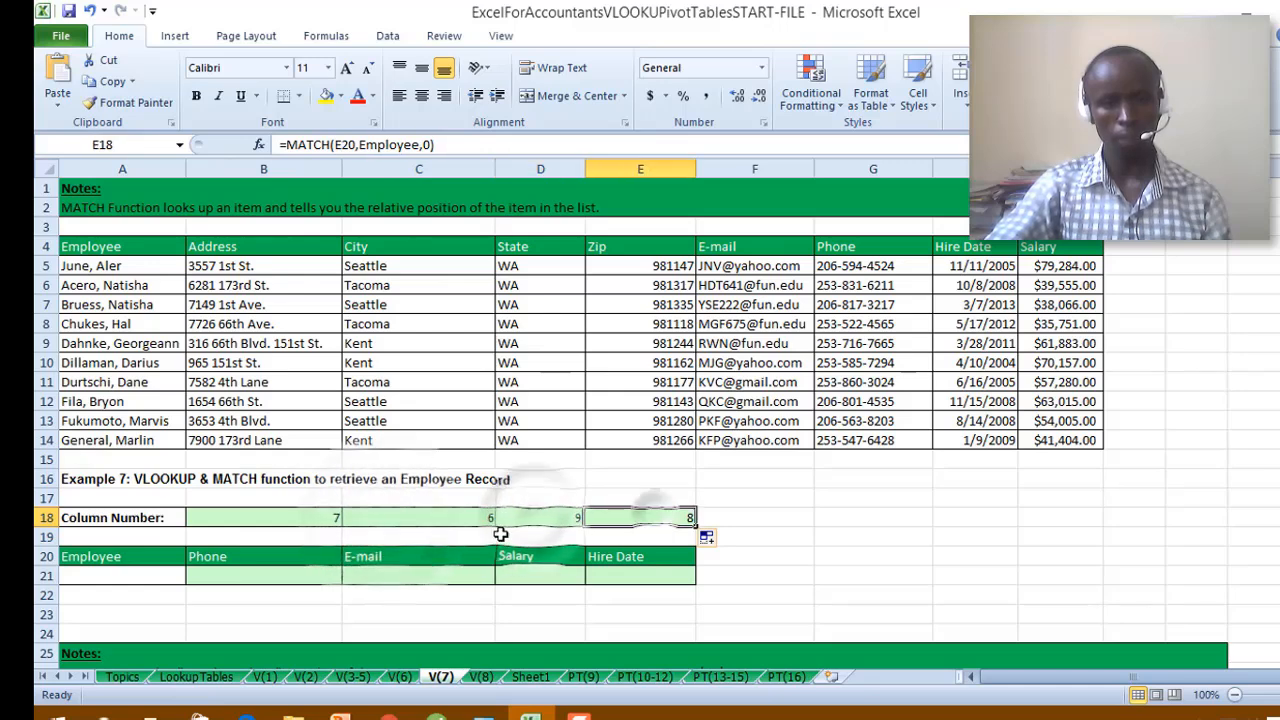
pyautogui.click(376, 516)
pyautogui.click(280, 514)
pyautogui.click(394, 515)
pyautogui.click(520, 516)
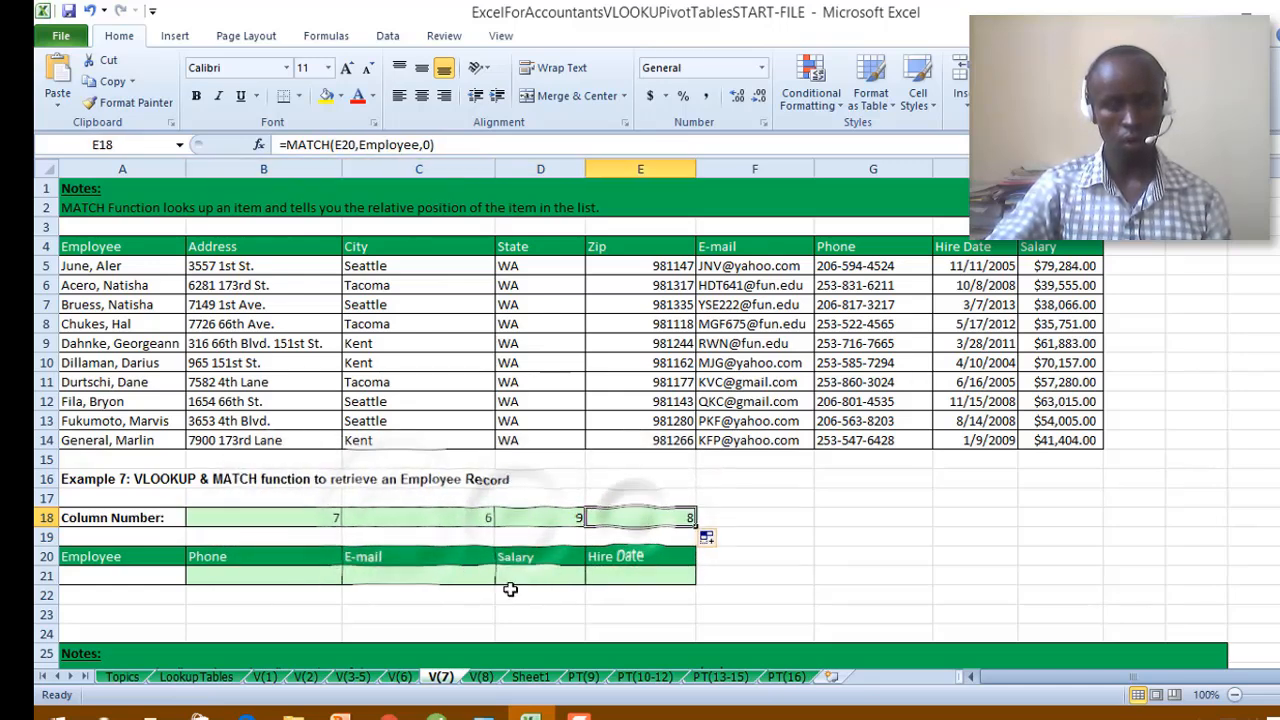
# Choose the third employee from the drop-down list in Employee cell A21.
pyautogui.click(222, 579)
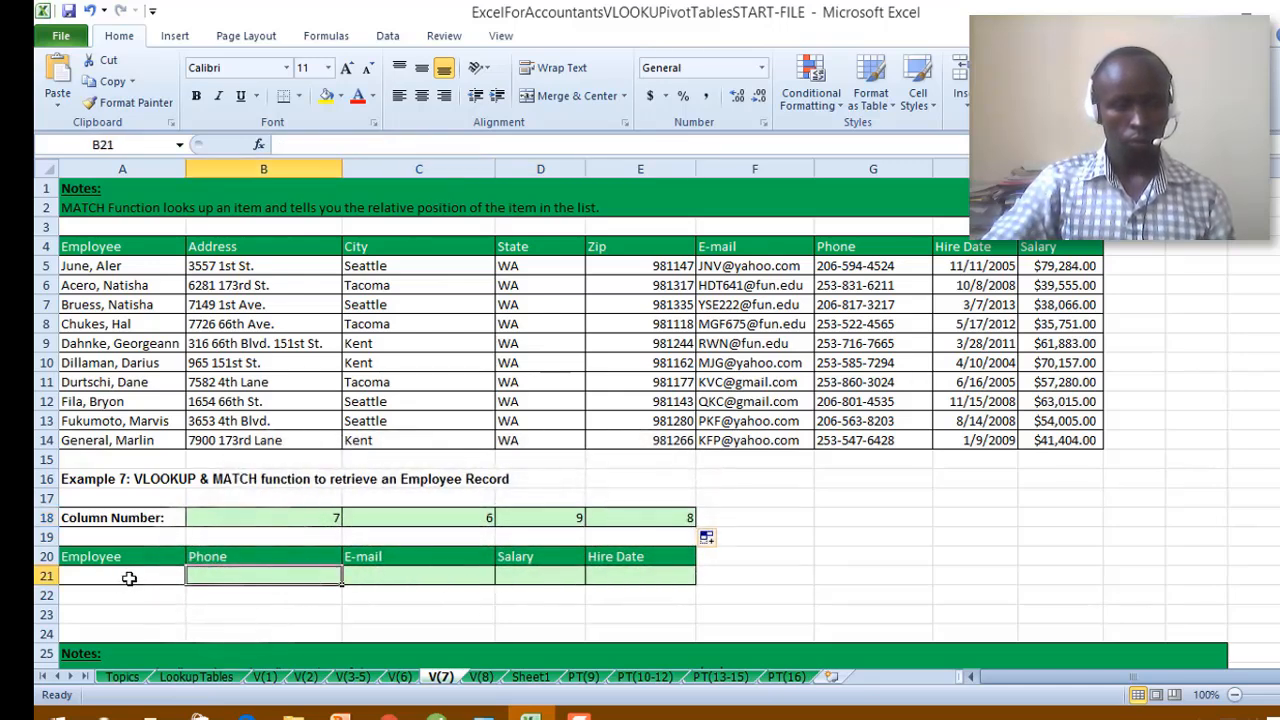
pyautogui.click(118, 577)
pyautogui.click(193, 576)
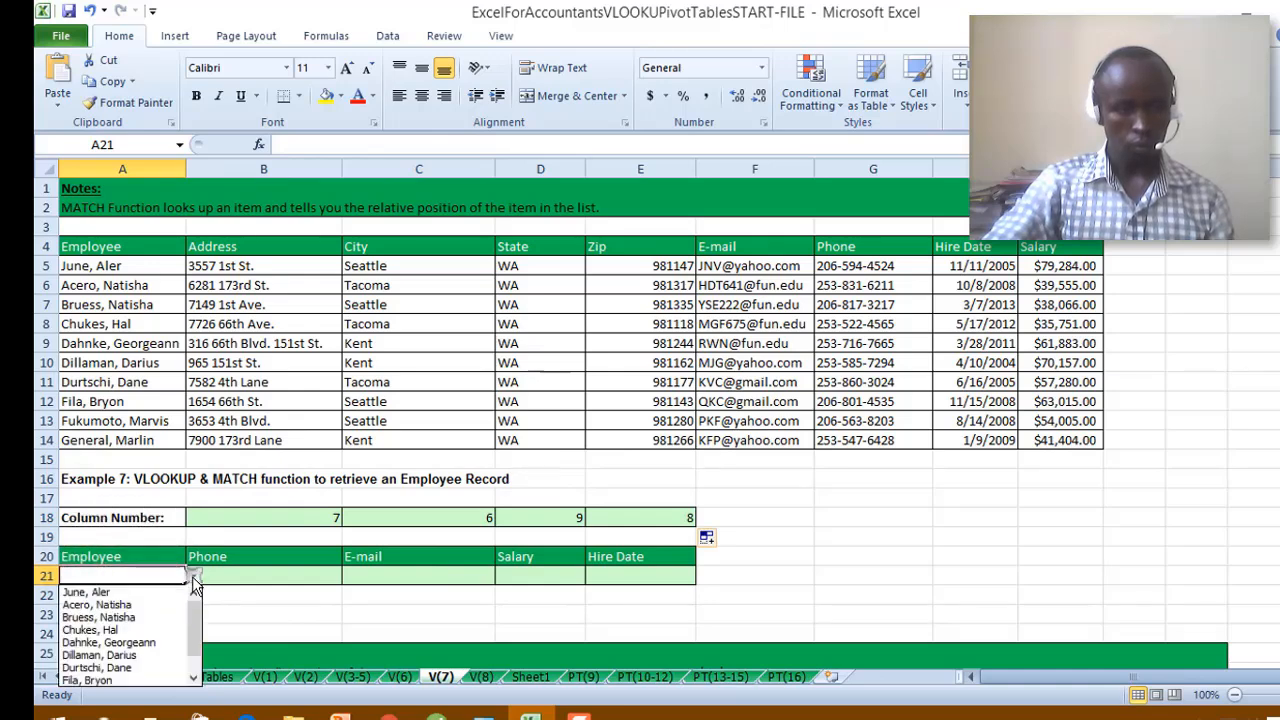
pyautogui.click(149, 619)
# Start a VLOOKUP formula in Phone cell B21 with A21 as the lookup value and A5:I14 as the table array.
pyautogui.click(230, 578)
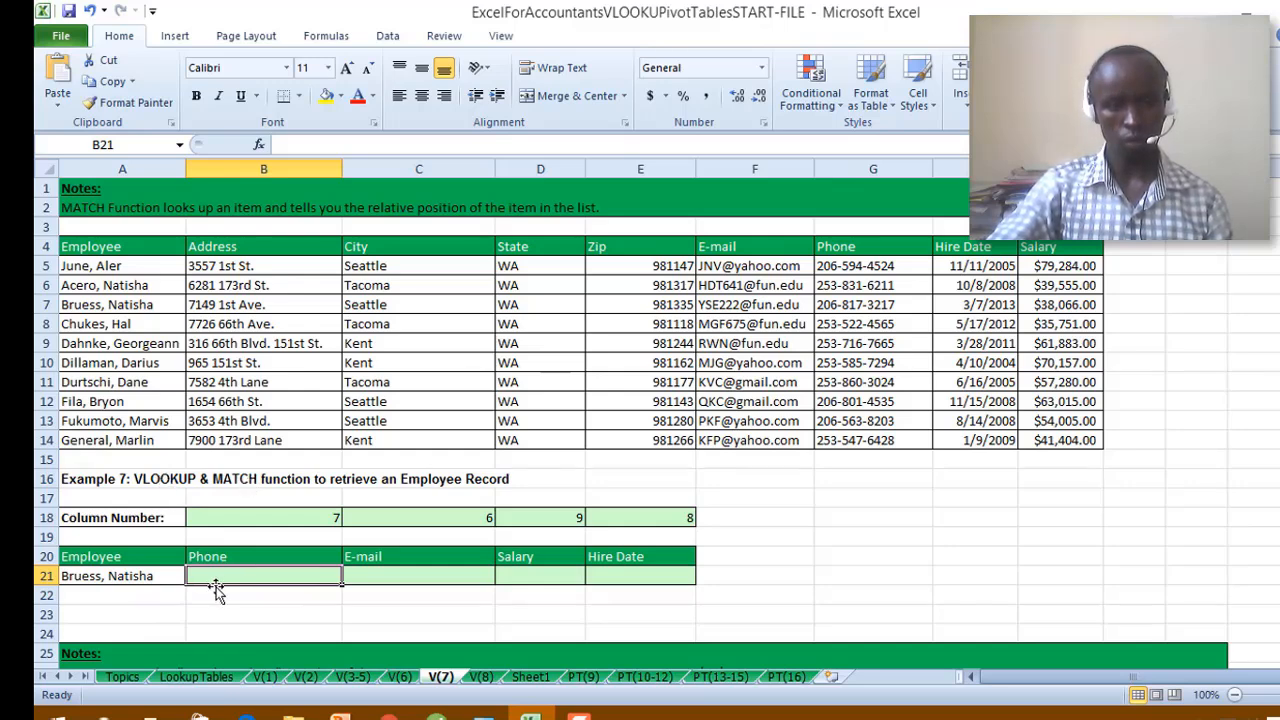
pyautogui.write('=')
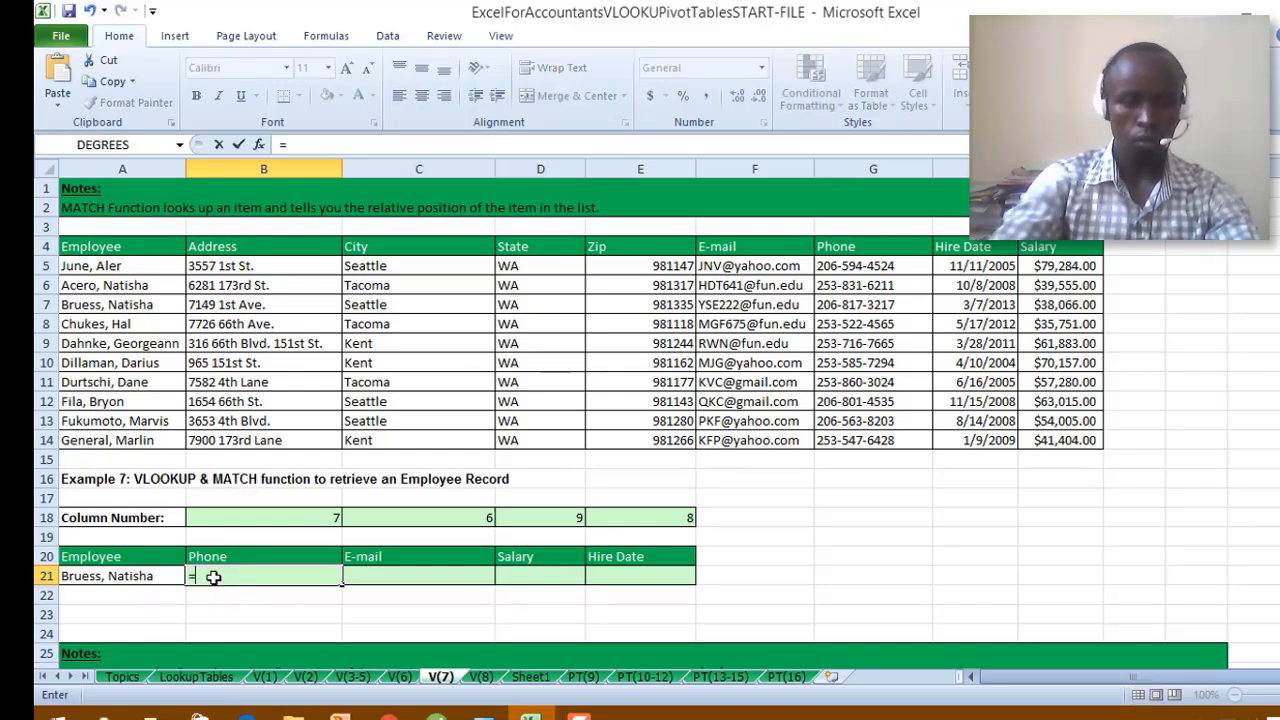
pyautogui.write('vl')
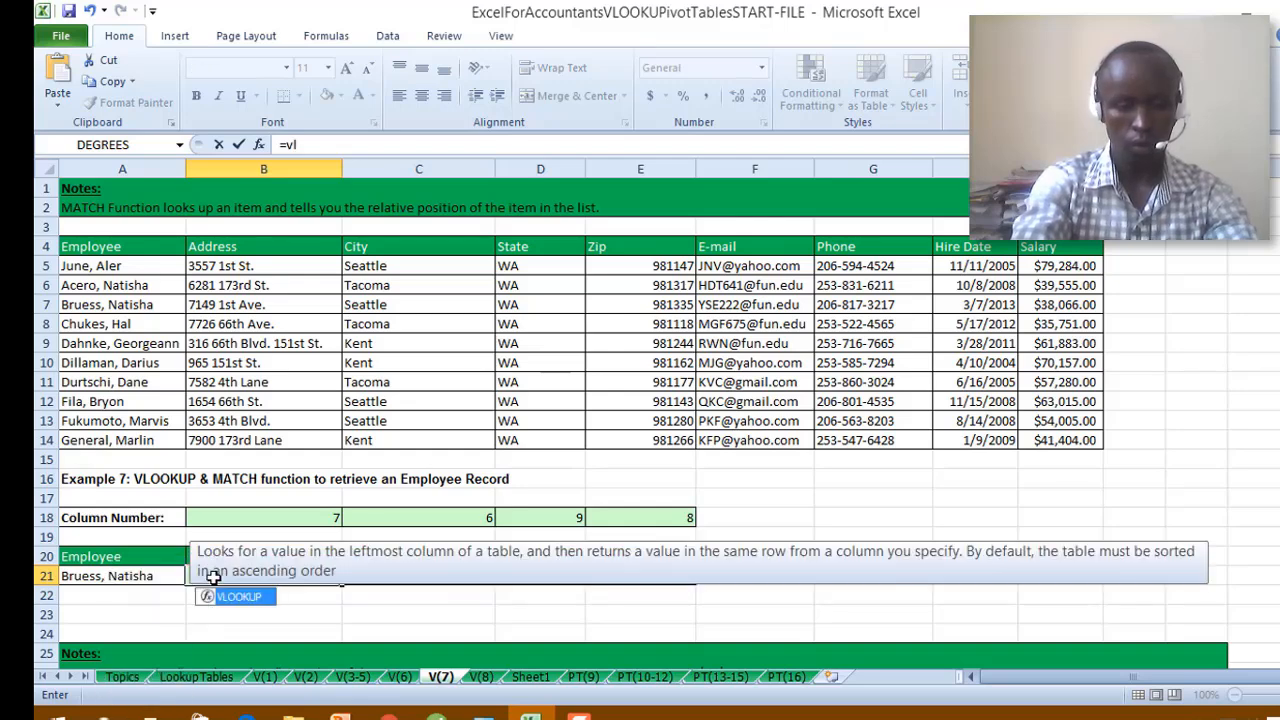
pyautogui.press('Tab')
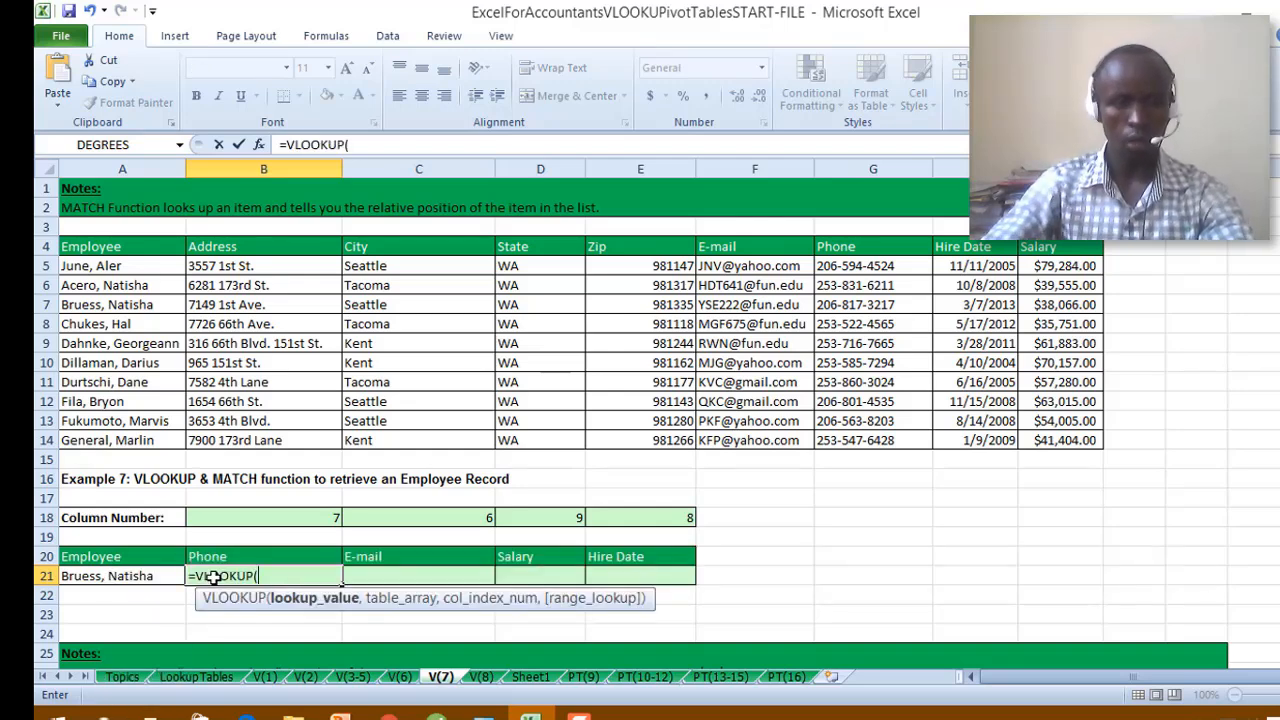
pyautogui.click(93, 576)
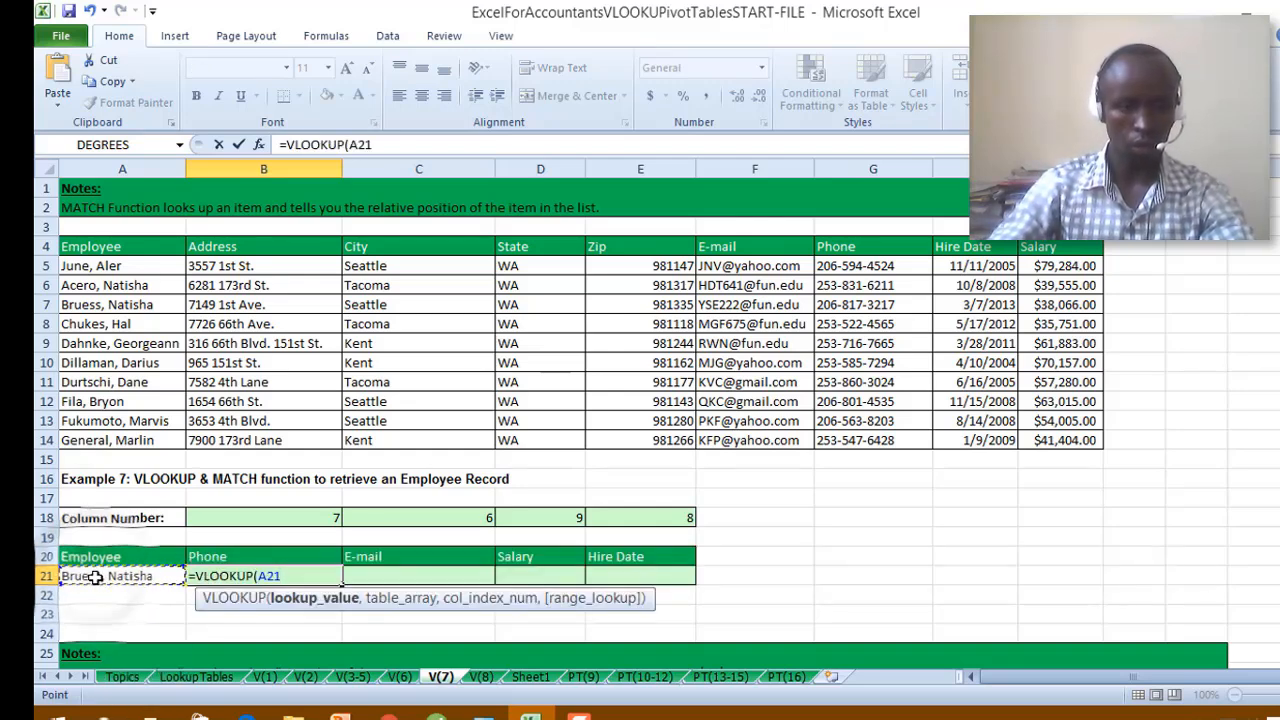
pyautogui.write(',')
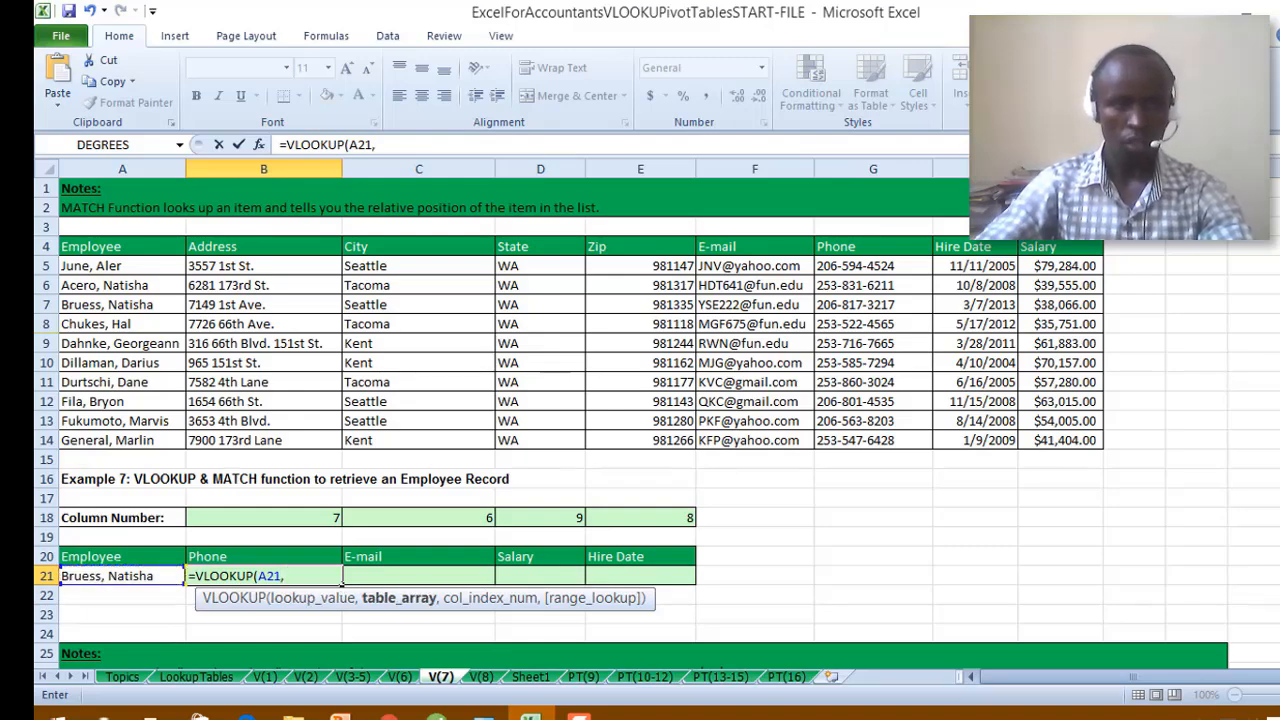
pyautogui.moveTo(85, 263); pyautogui.dragTo(1040, 444)
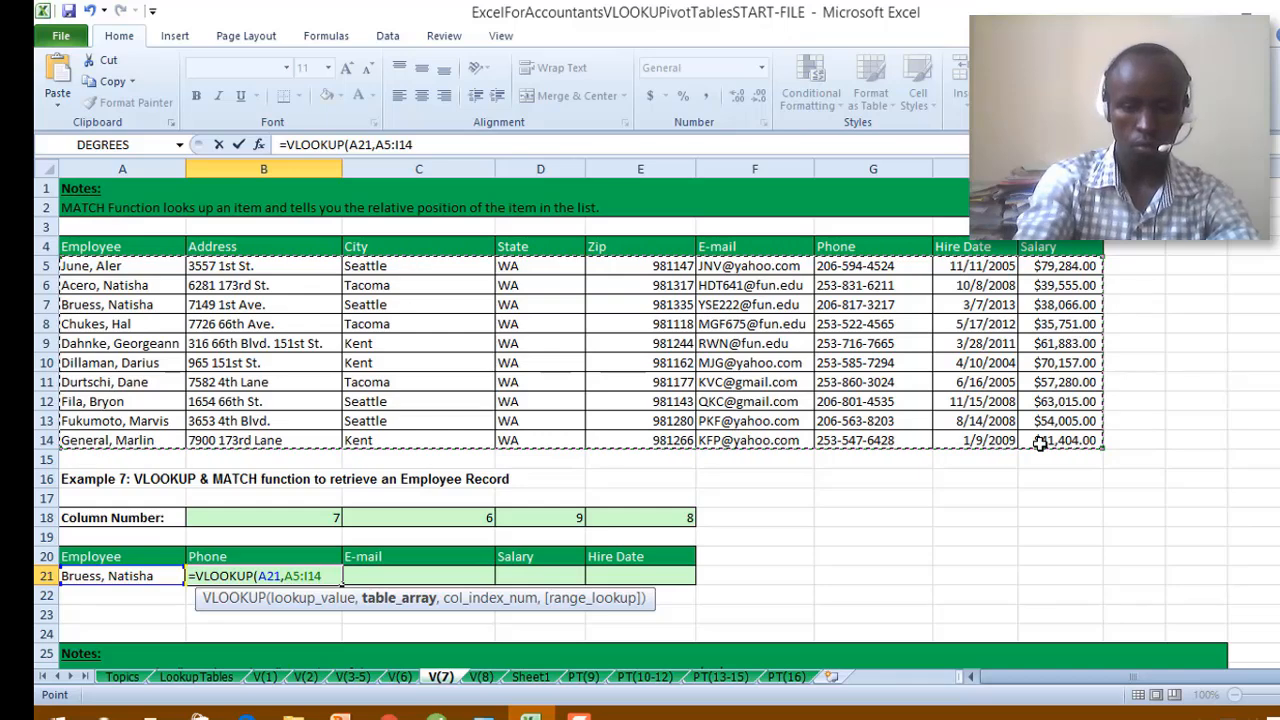
pyautogui.write(',')
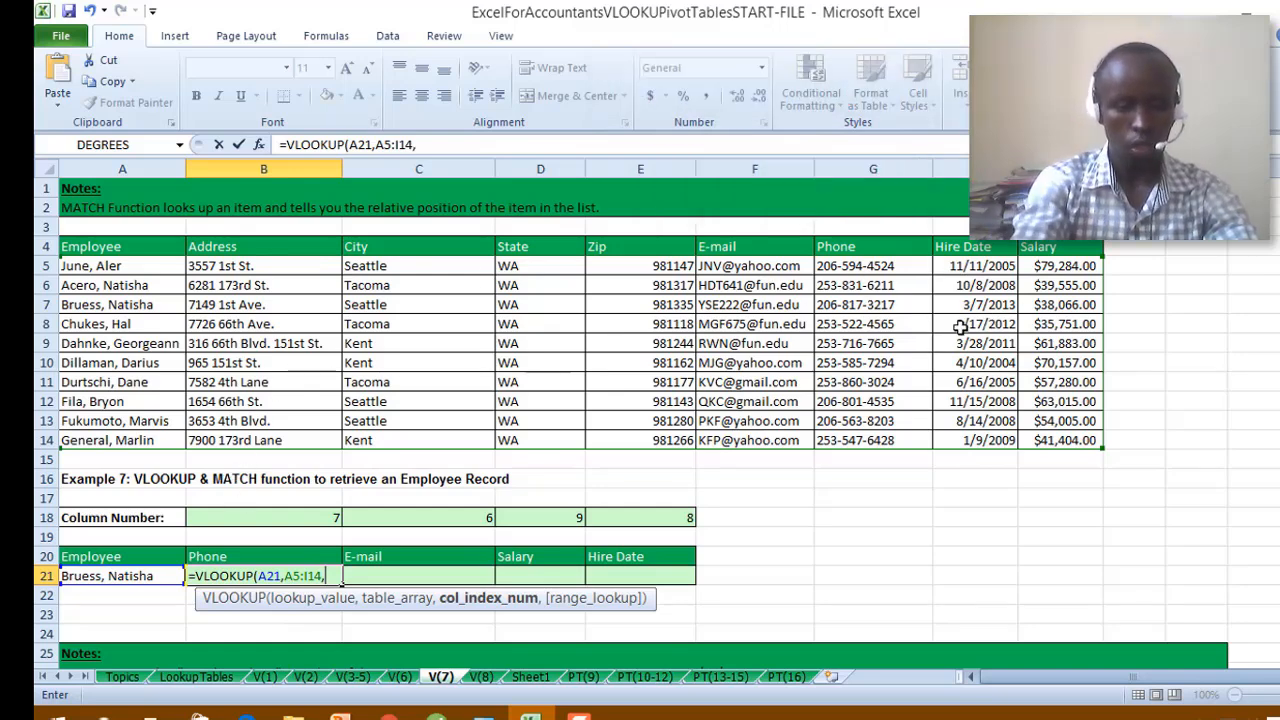
# Nest a MATCH function as the VLOOKUP column index in B21, with B20 as lookup value and the name Employee as lookup array.
pyautogui.write('match')
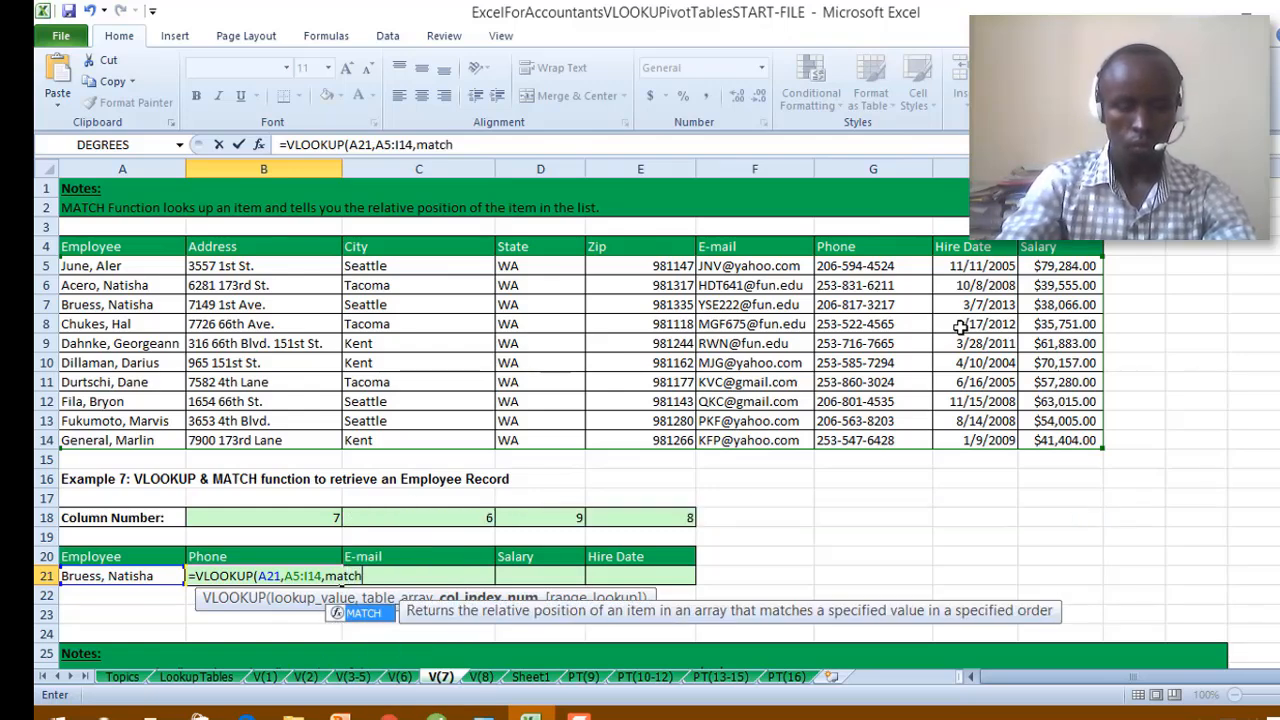
pyautogui.press('Tab')
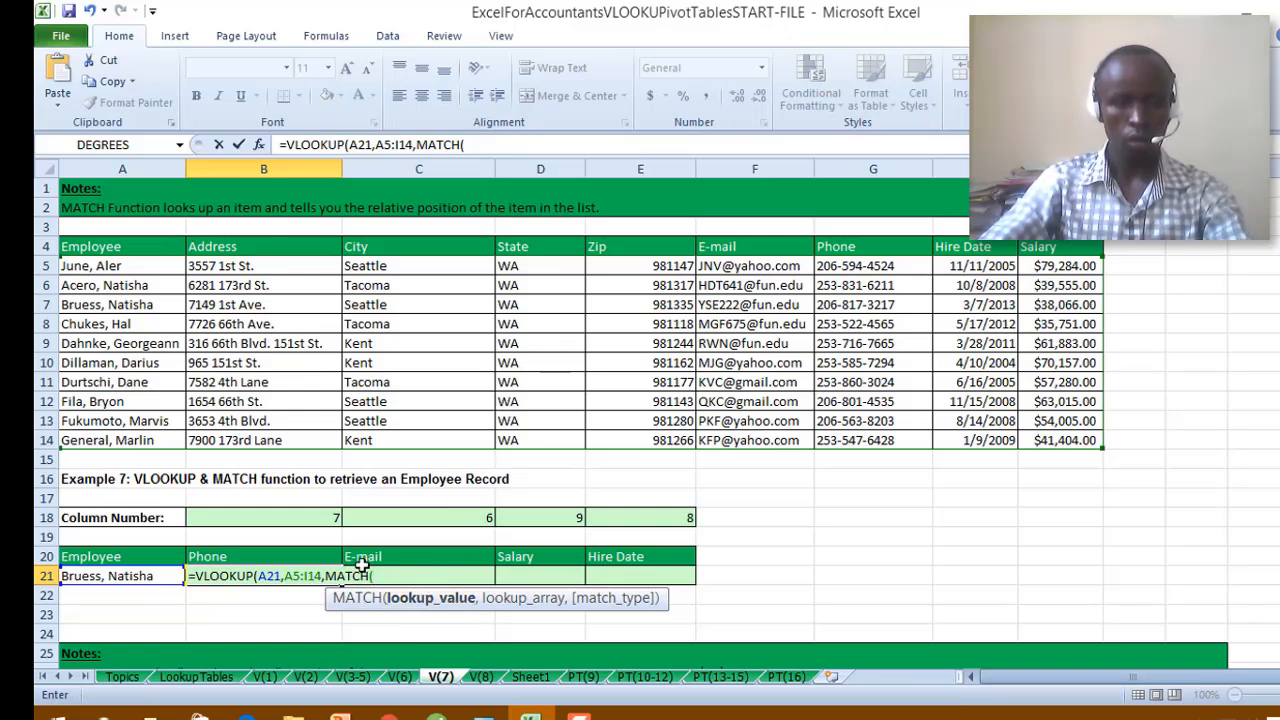
pyautogui.click(222, 555)
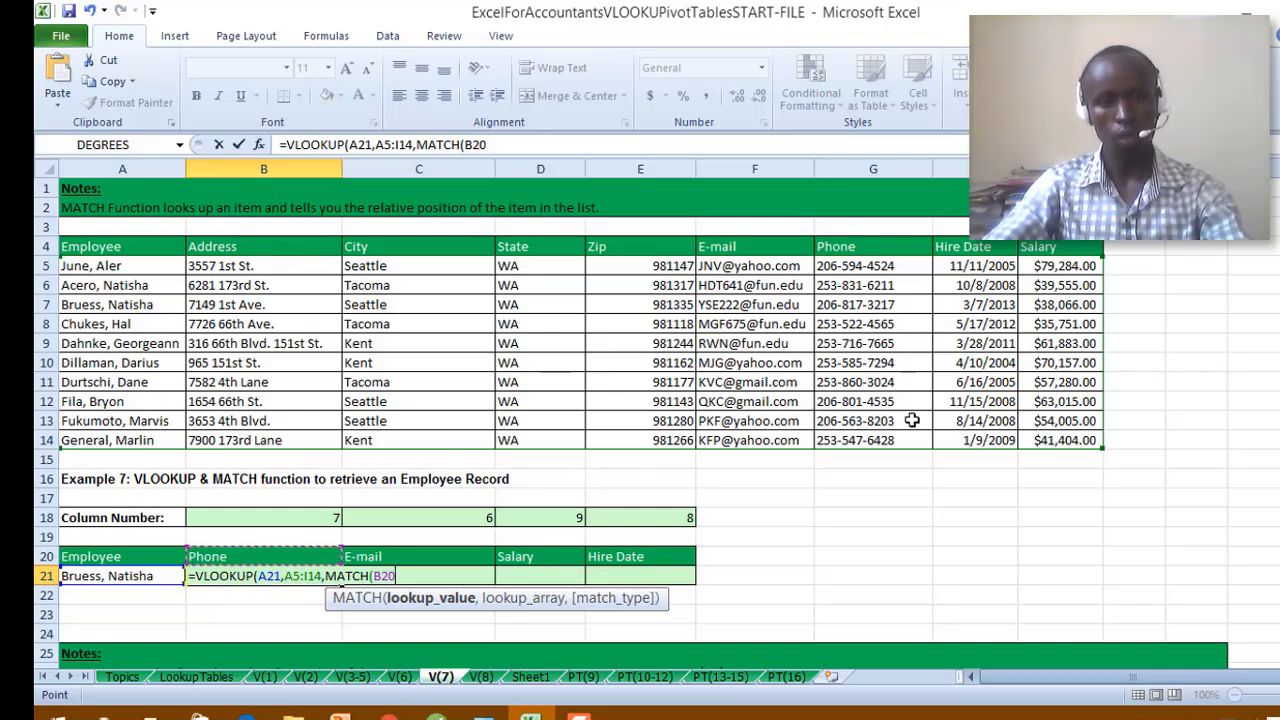
pyautogui.write(',')
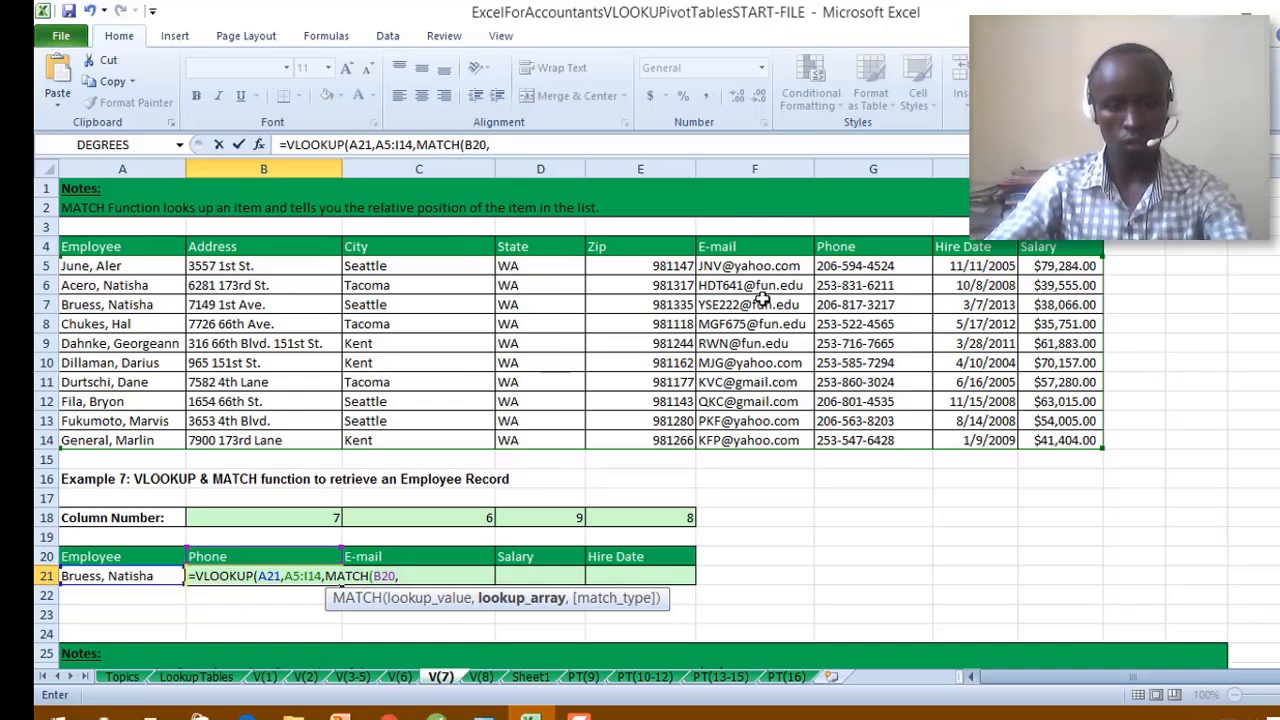
pyautogui.press('F3')
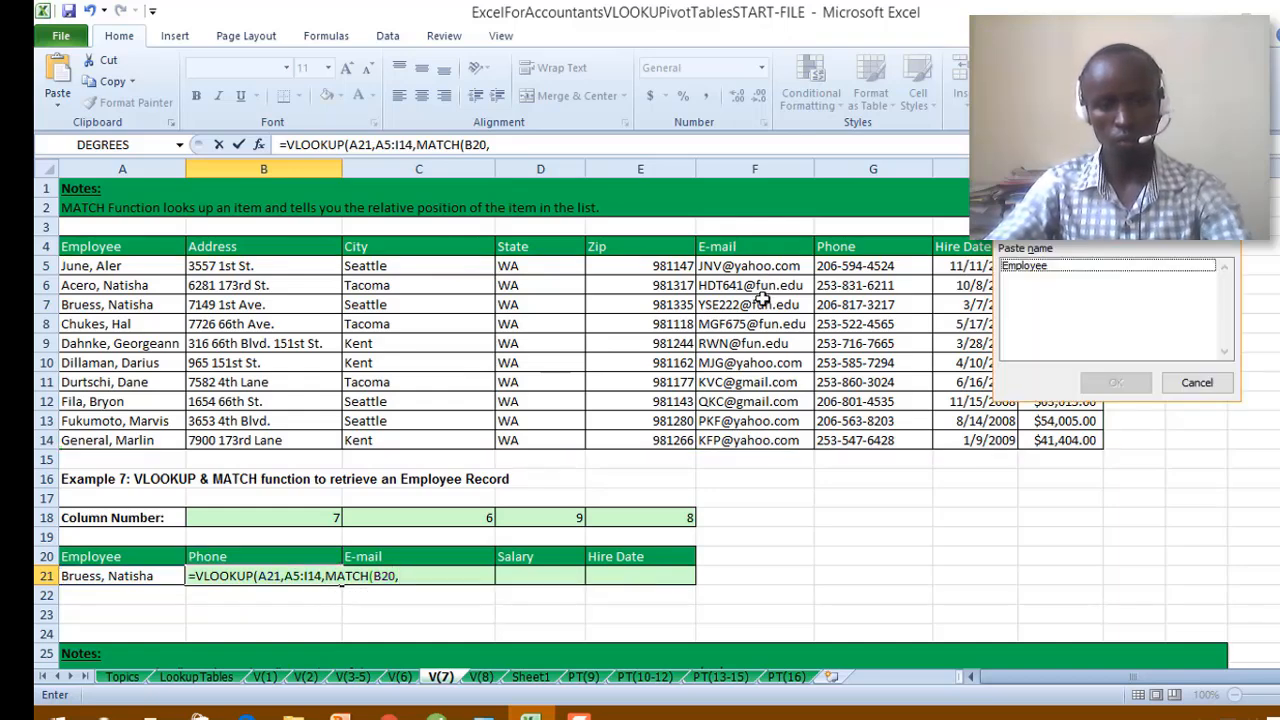
pyautogui.click(1028, 268)
pyautogui.click(1116, 382)
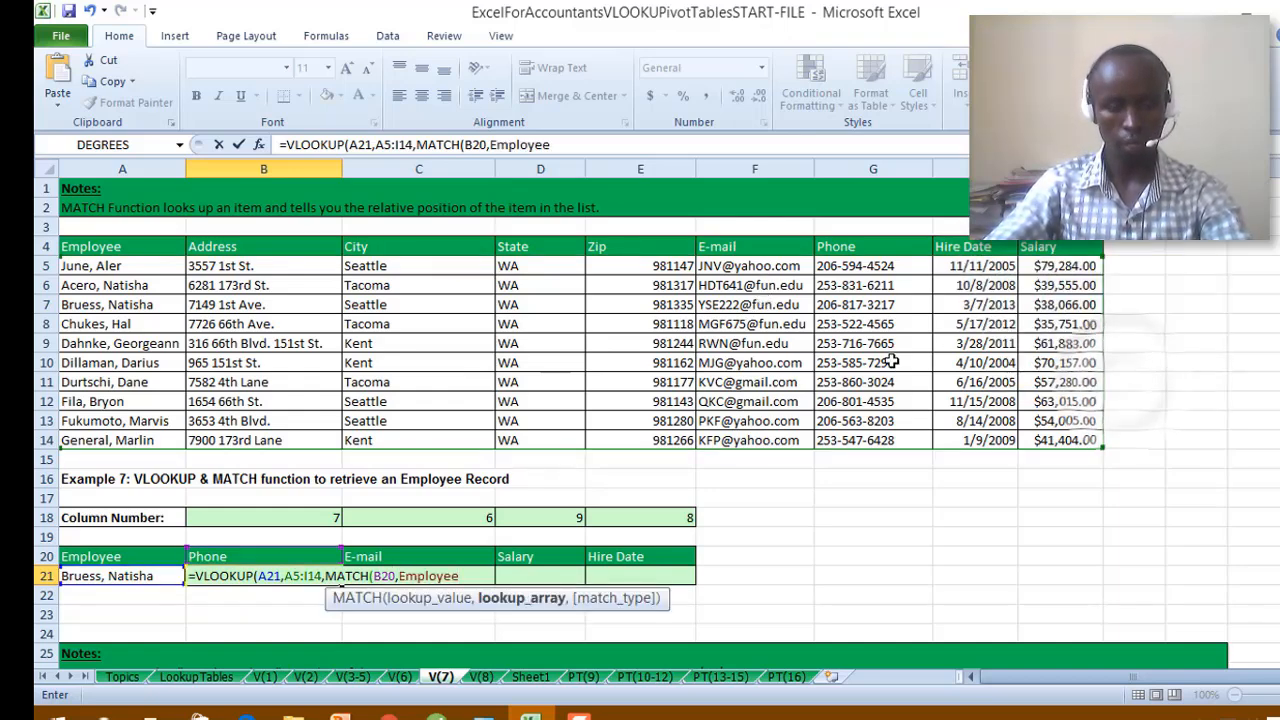
# Set the nested MATCH to exact match (0) and enter the formula in B21, accepting the proposed closing-parenthesis correction.
pyautogui.write(',')
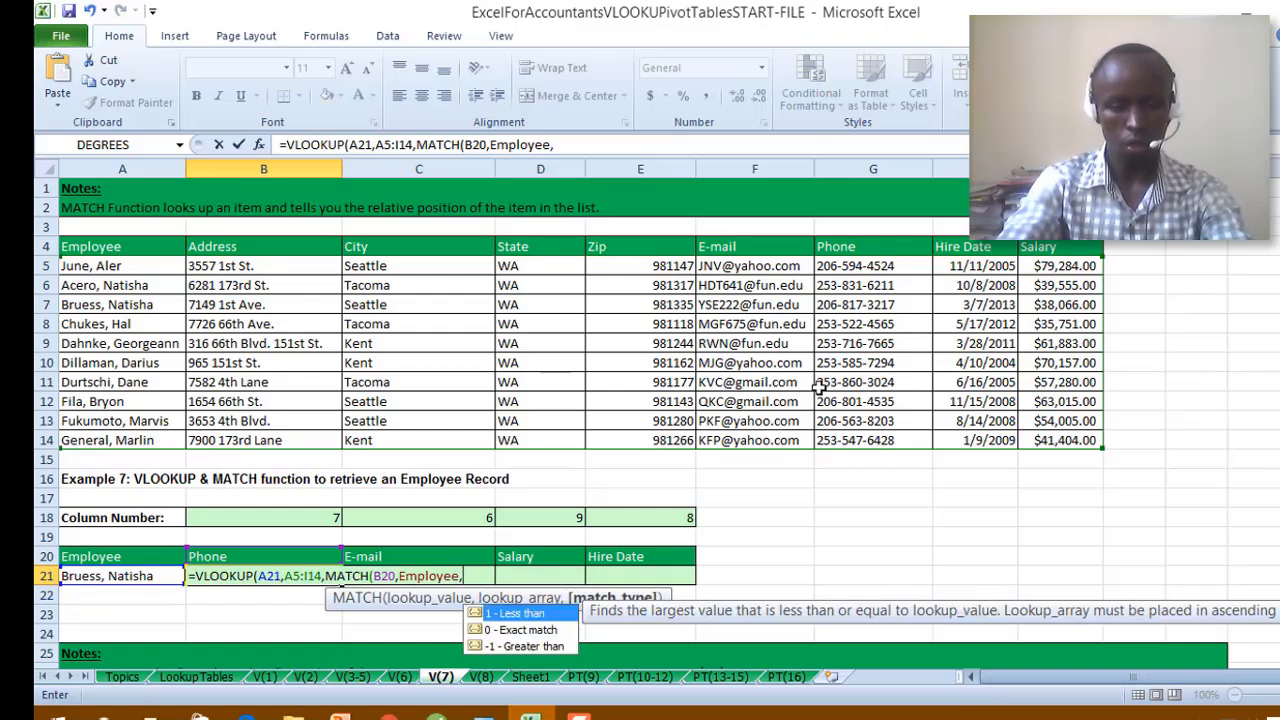
pyautogui.press('Down')
pyautogui.press('Tab')
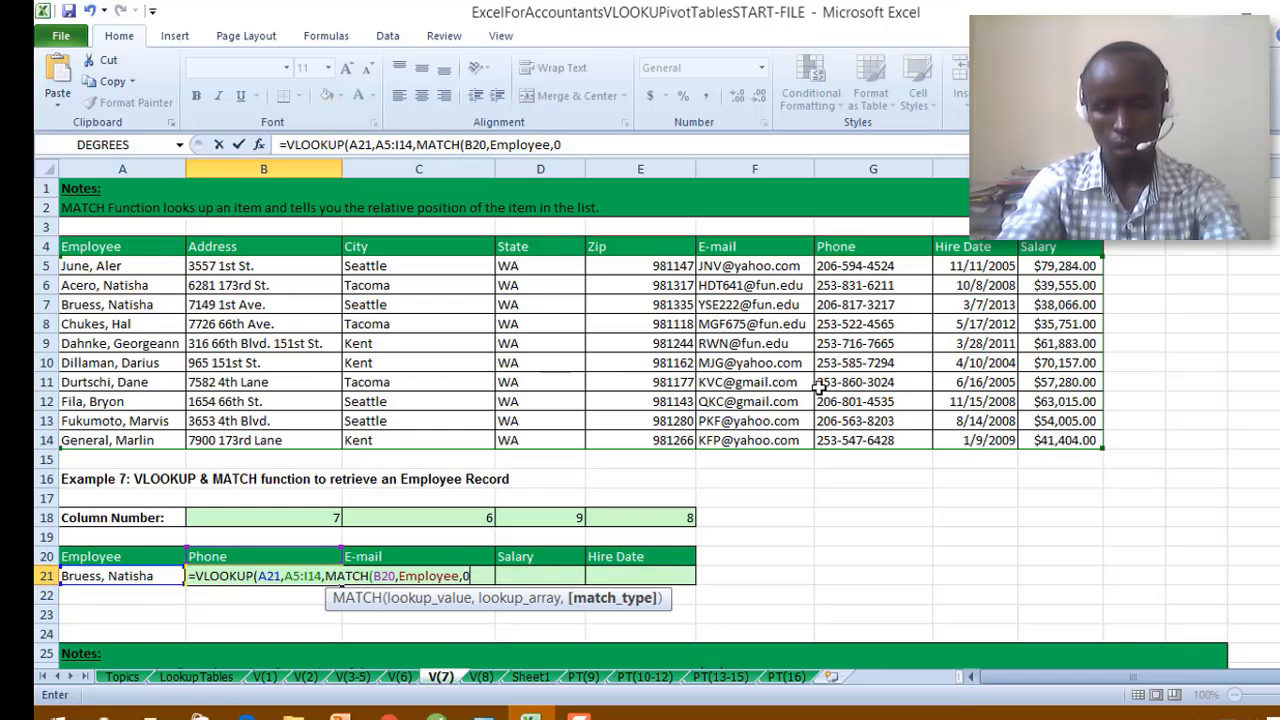
pyautogui.write(')')
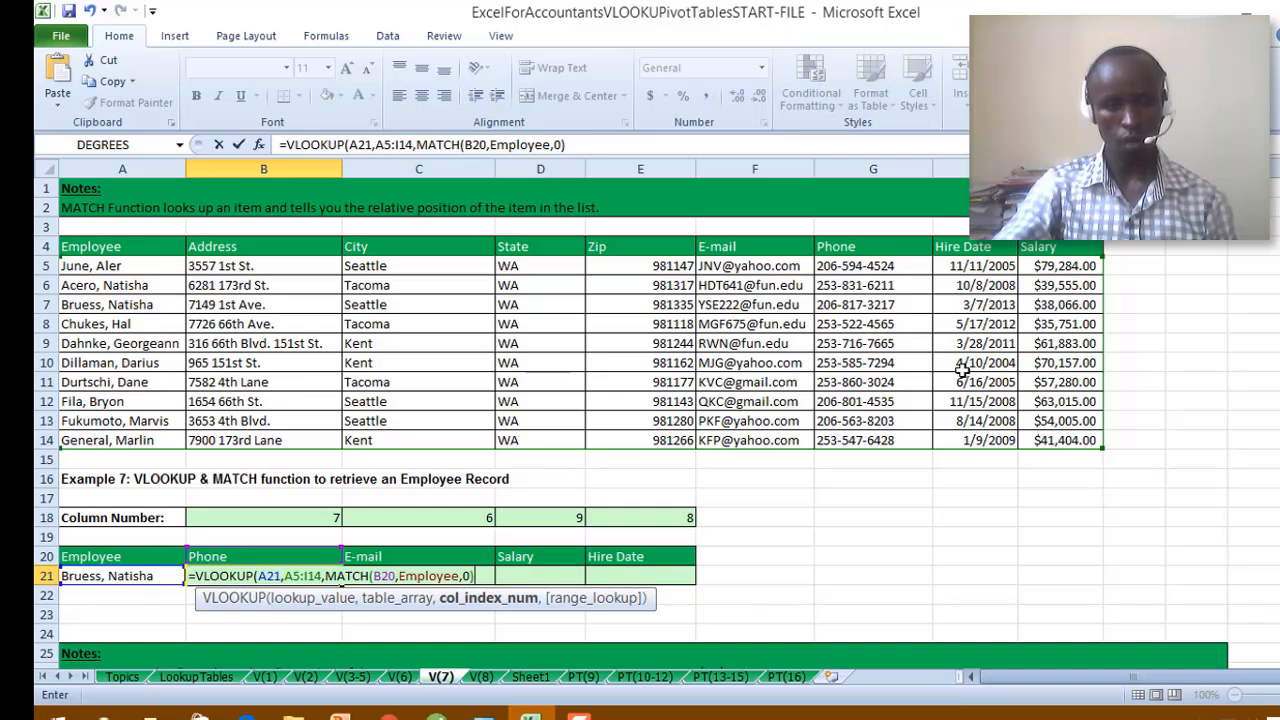
pyautogui.press('Return')
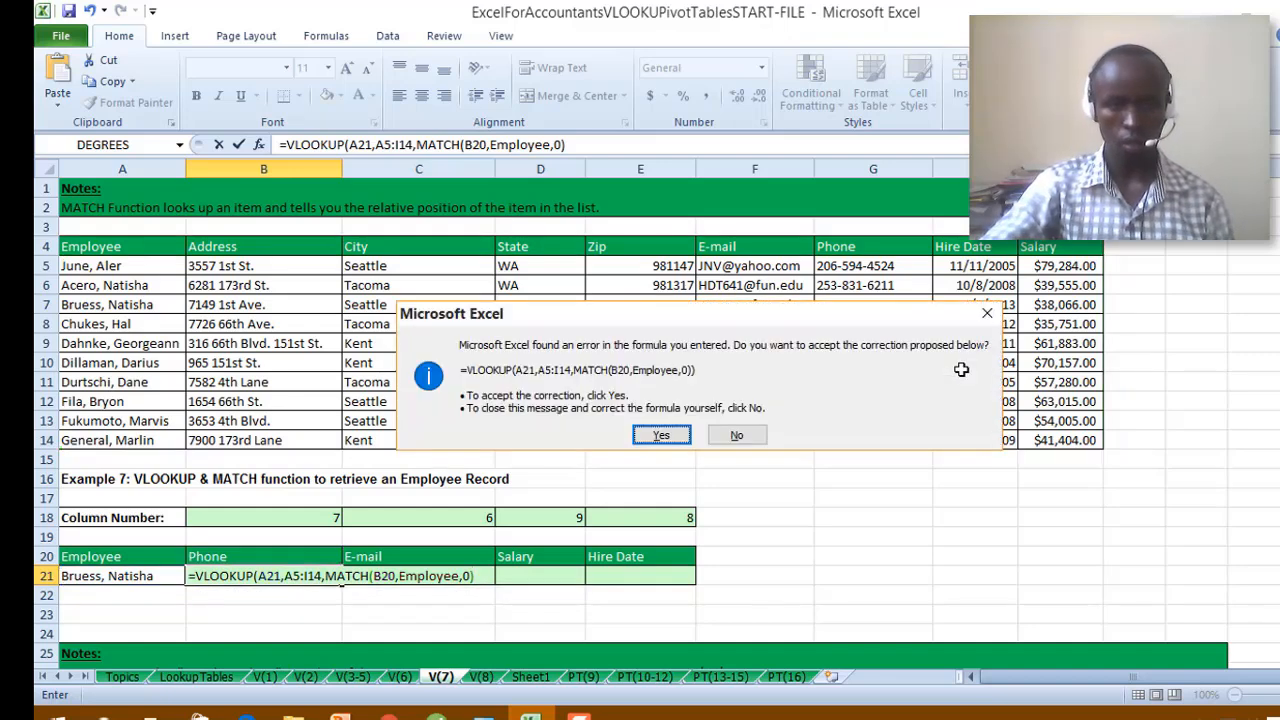
pyautogui.click(661, 435)
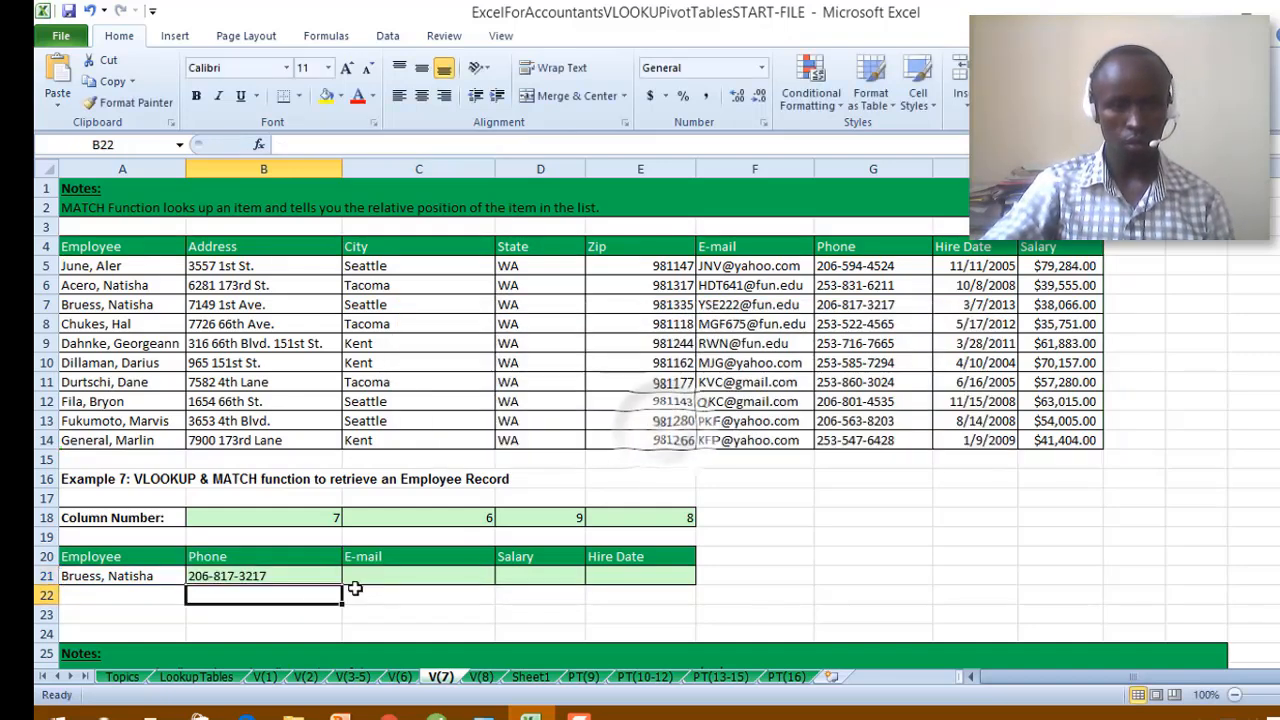
# Review the VLOOKUP formula in B21 and try filling it across to E21 with the relative table array.
pyautogui.doubleClick(288, 576)
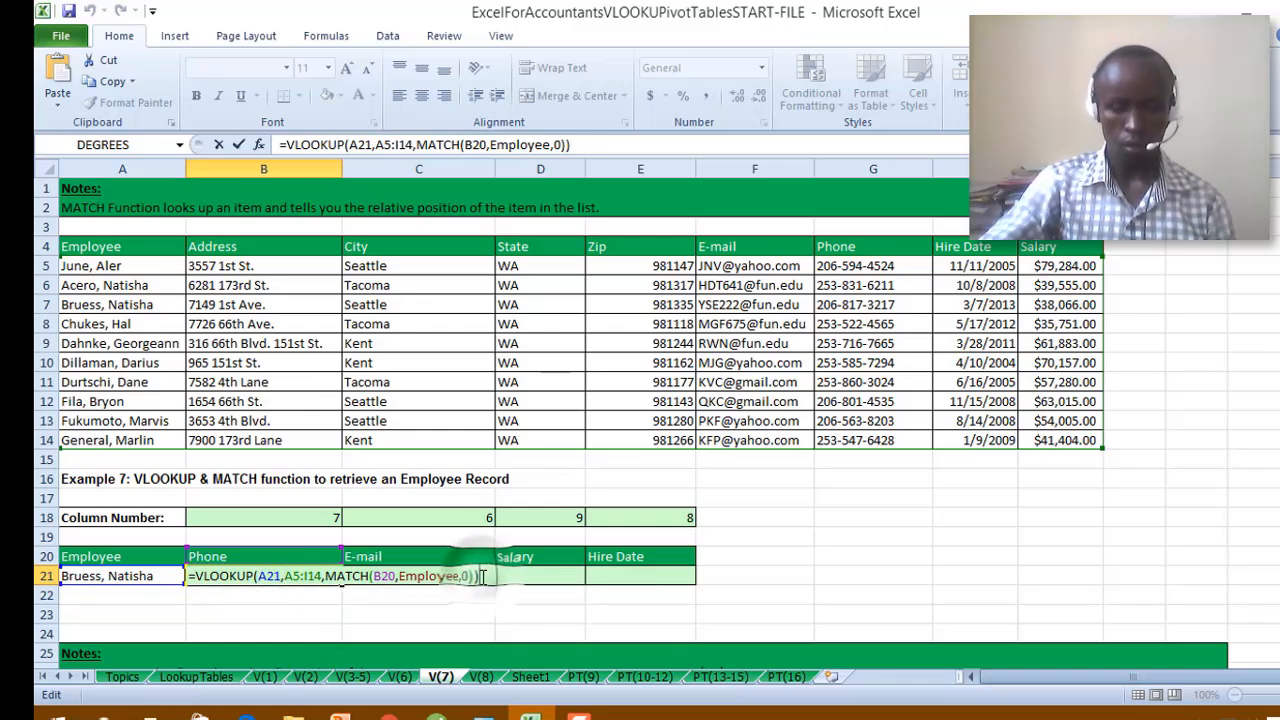
pyautogui.hotkey('ctrl', 'Return')
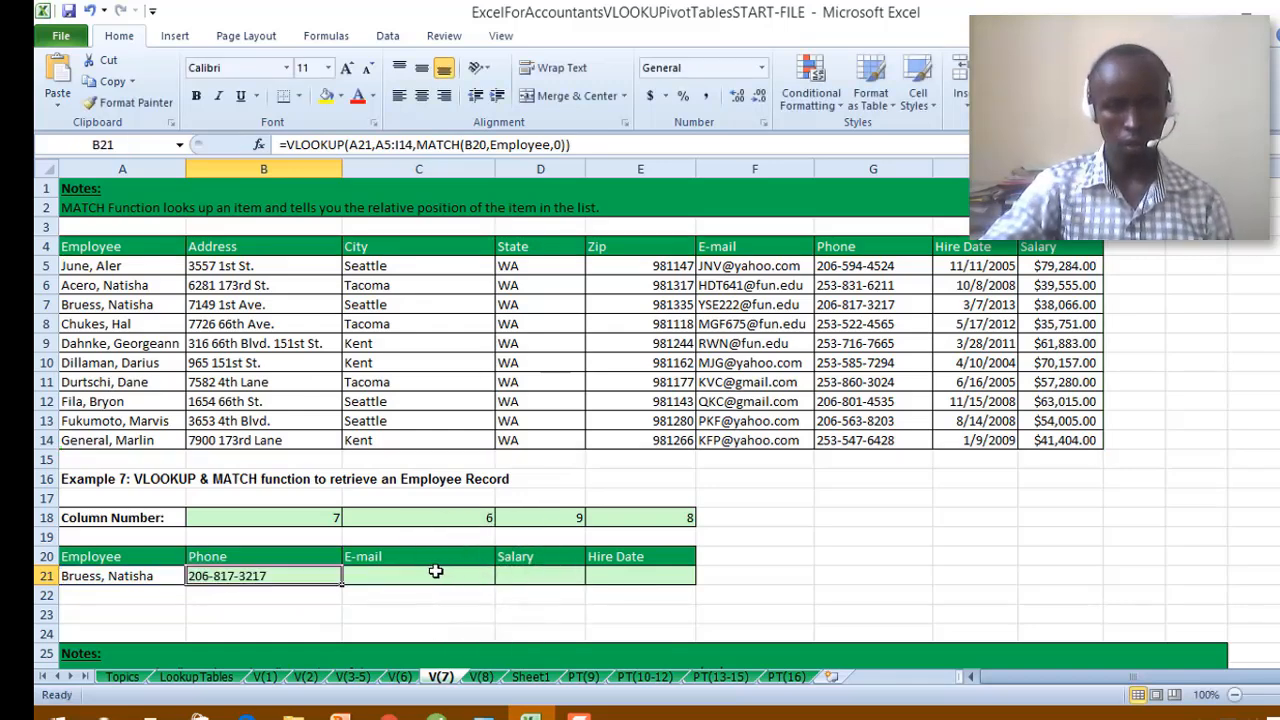
pyautogui.moveTo(341, 581); pyautogui.dragTo(652, 590)
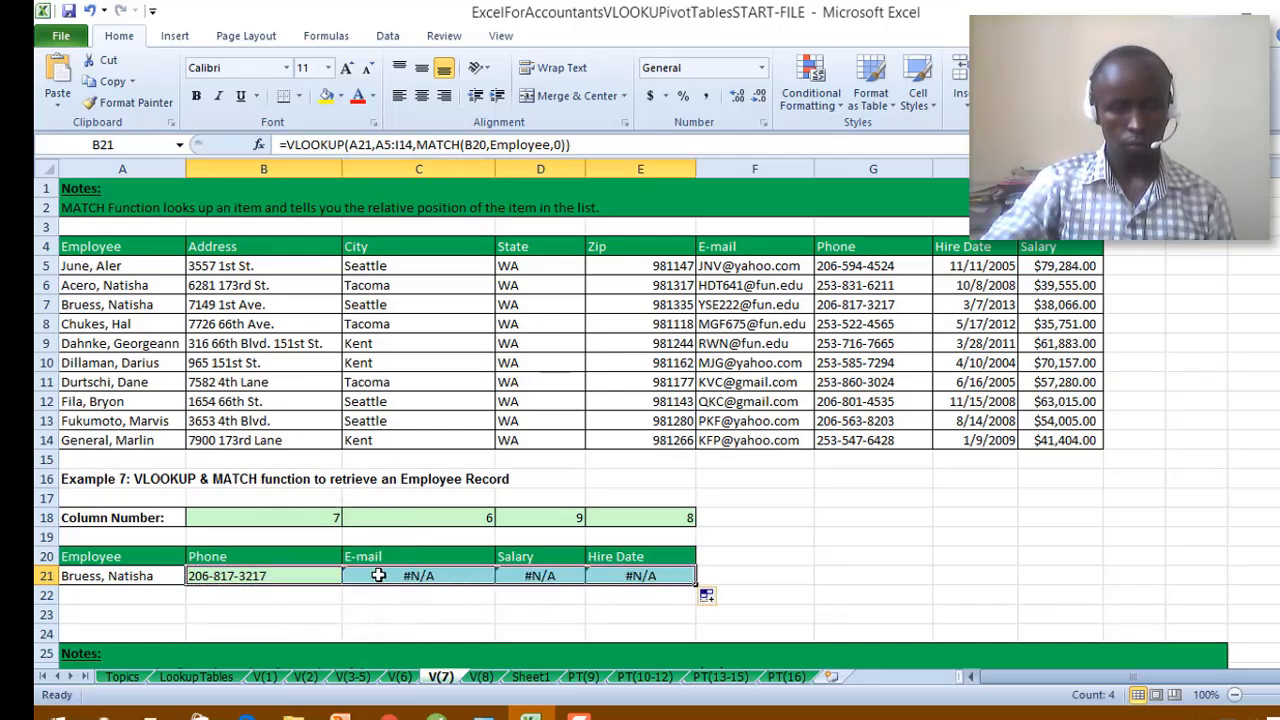
# Make the table array in the B21 formula absolute as $A$5:$I$14 and refill the formula across to E21.
pyautogui.click(247, 576)
pyautogui.doubleClick(247, 576)
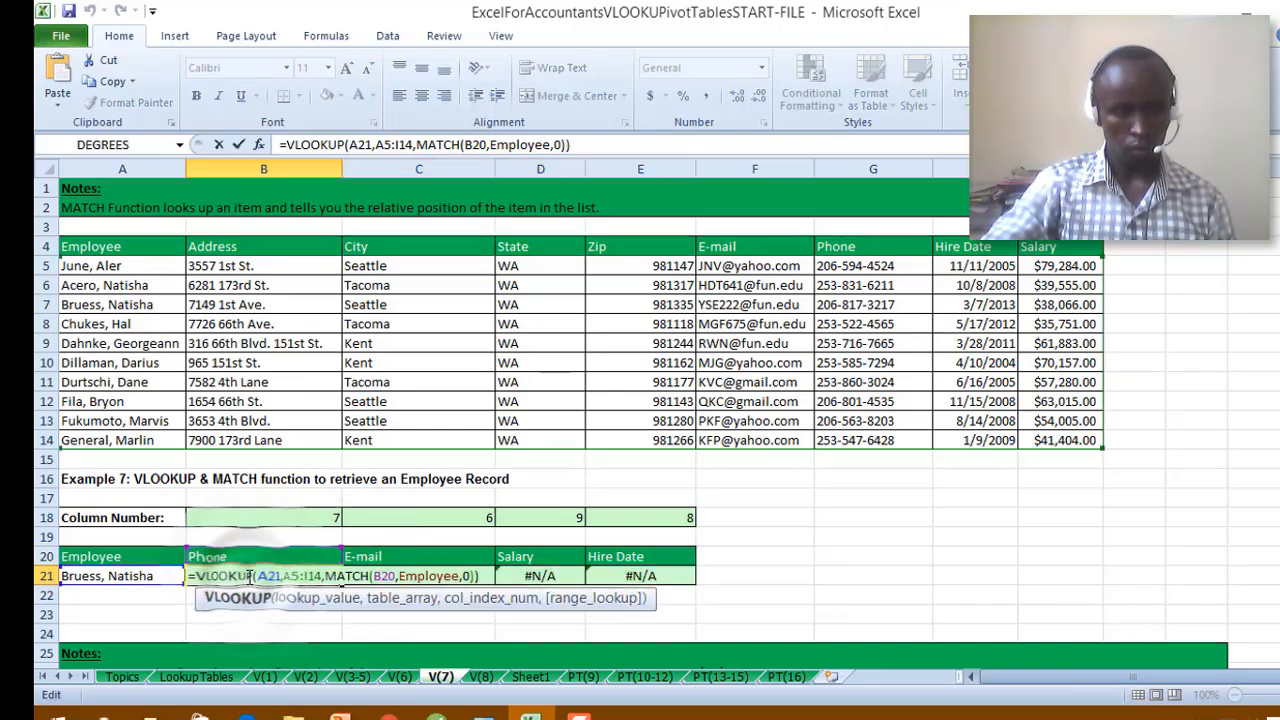
pyautogui.click(302, 576)
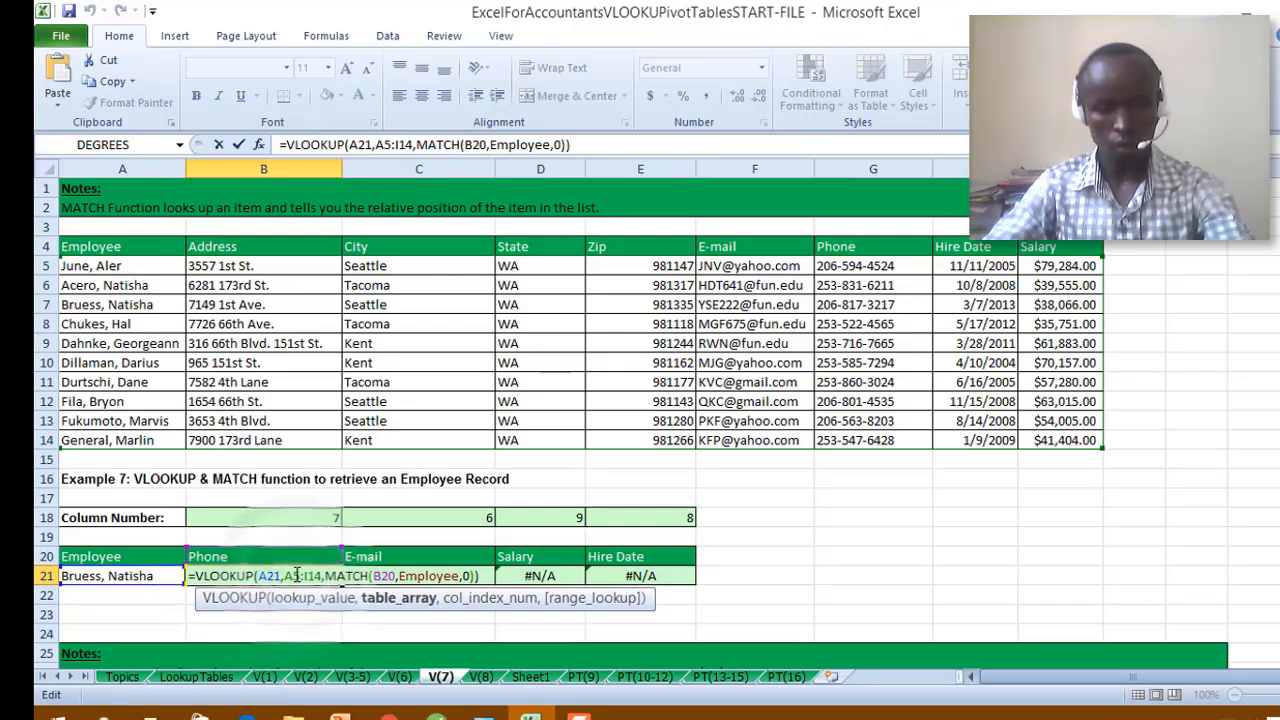
pyautogui.press('F4')
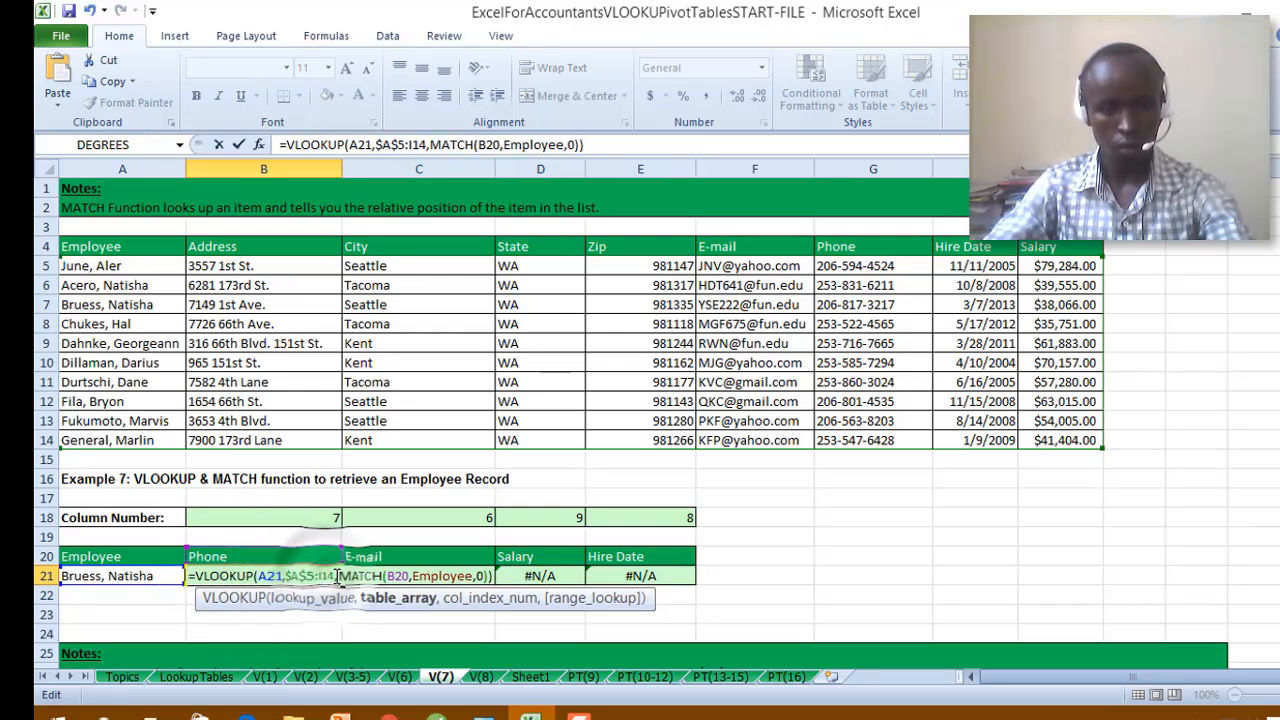
pyautogui.press('Return')
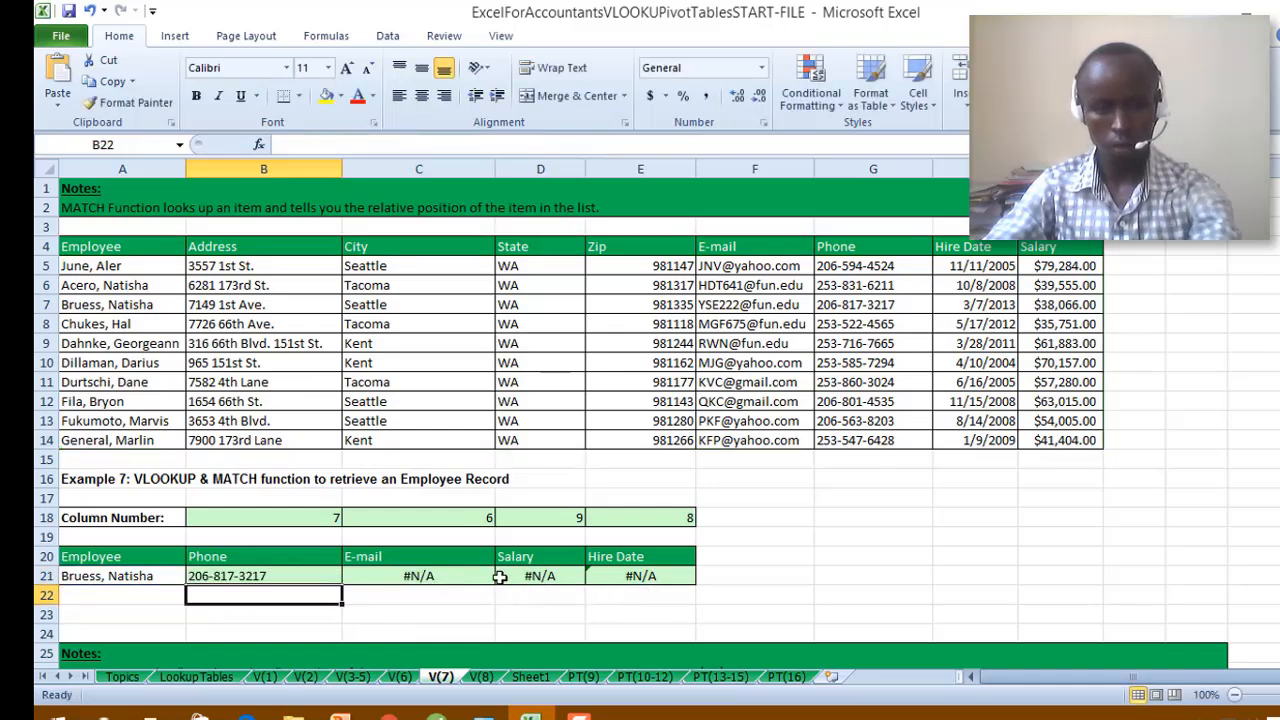
pyautogui.click(321, 577)
pyautogui.moveTo(343, 586); pyautogui.dragTo(670, 578)
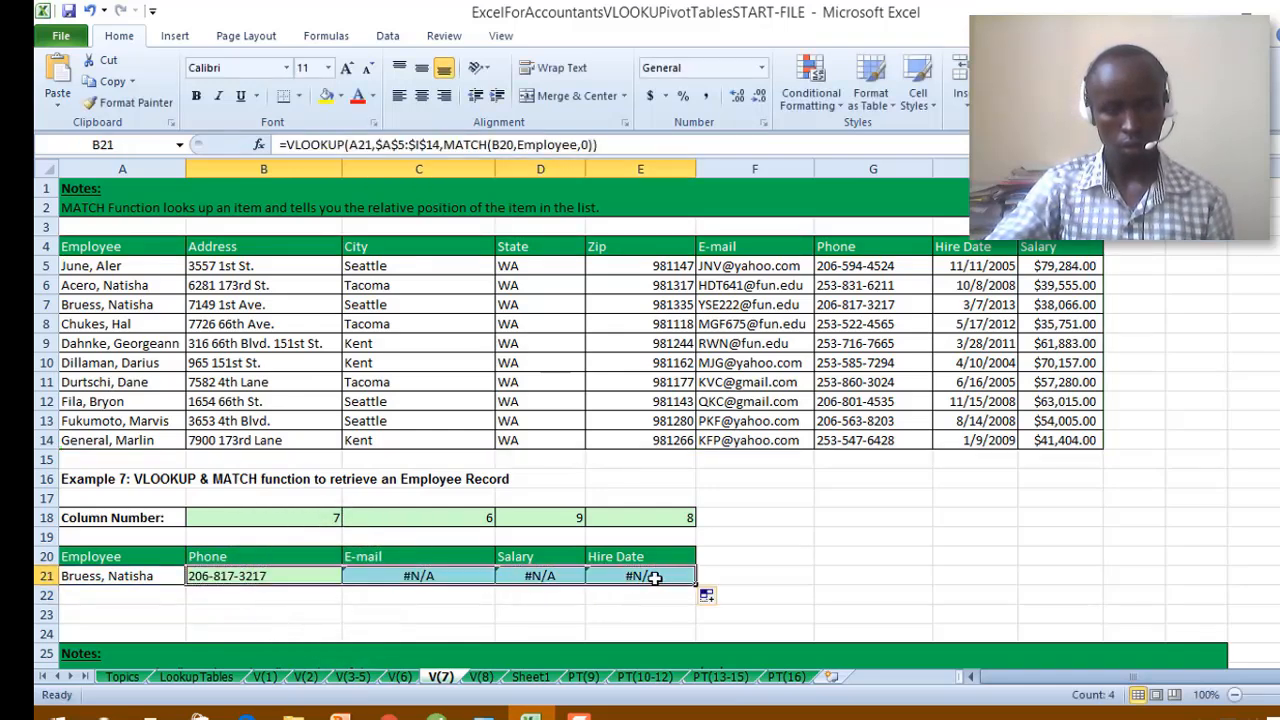
# Examine the lookup value references in the E-mail, Salary and Phone formulas in C21, D21 and B21.
pyautogui.doubleClick(403, 578)
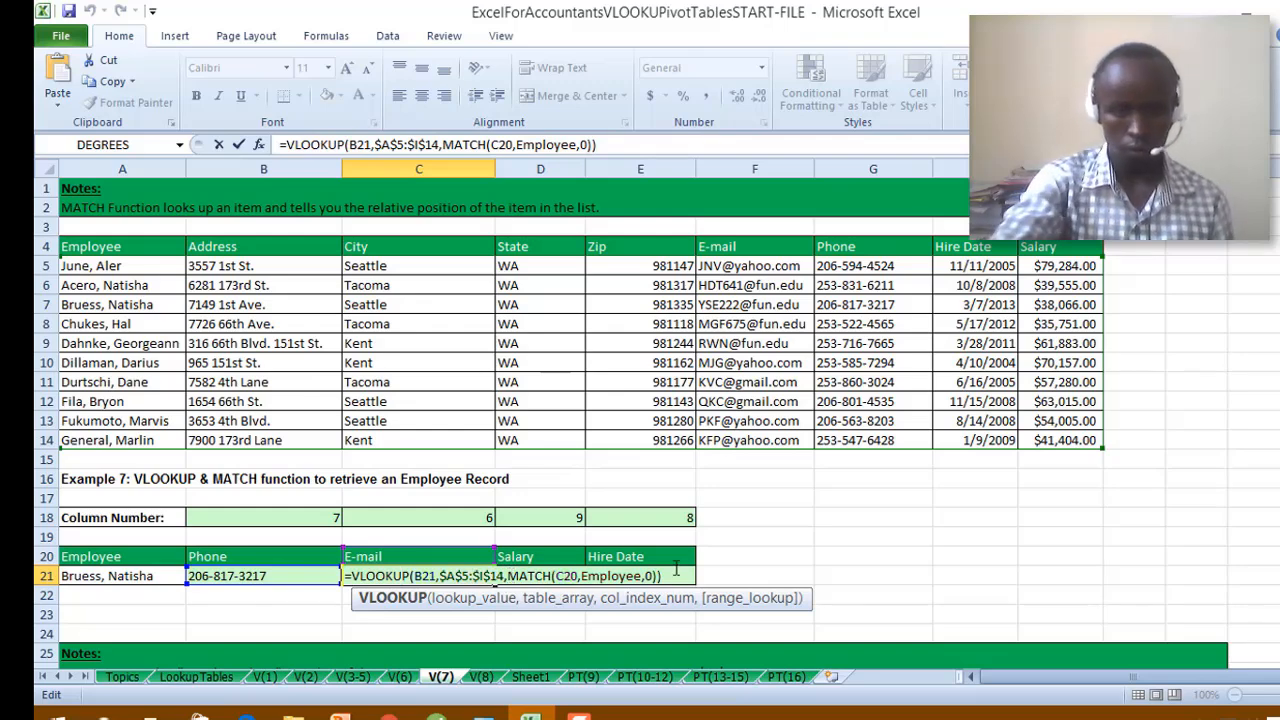
pyautogui.hotkey('ctrl', 'Return')
pyautogui.doubleClick(548, 577)
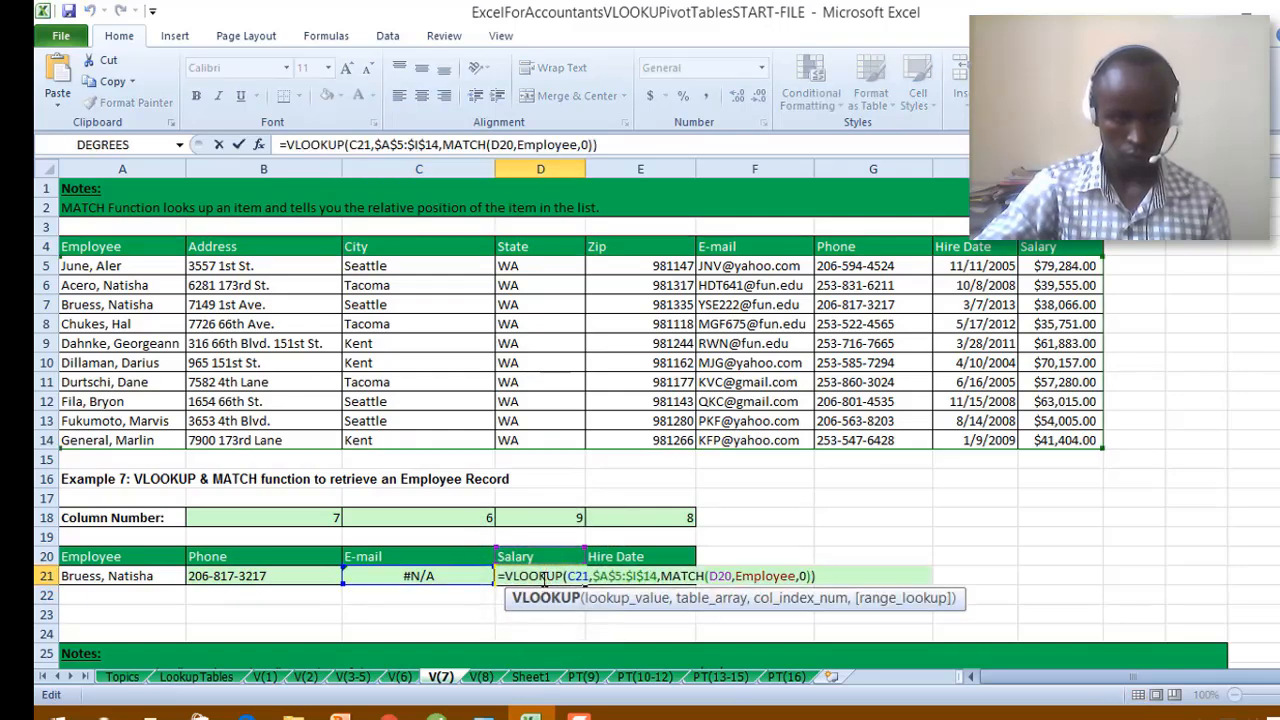
pyautogui.doubleClick(270, 576)
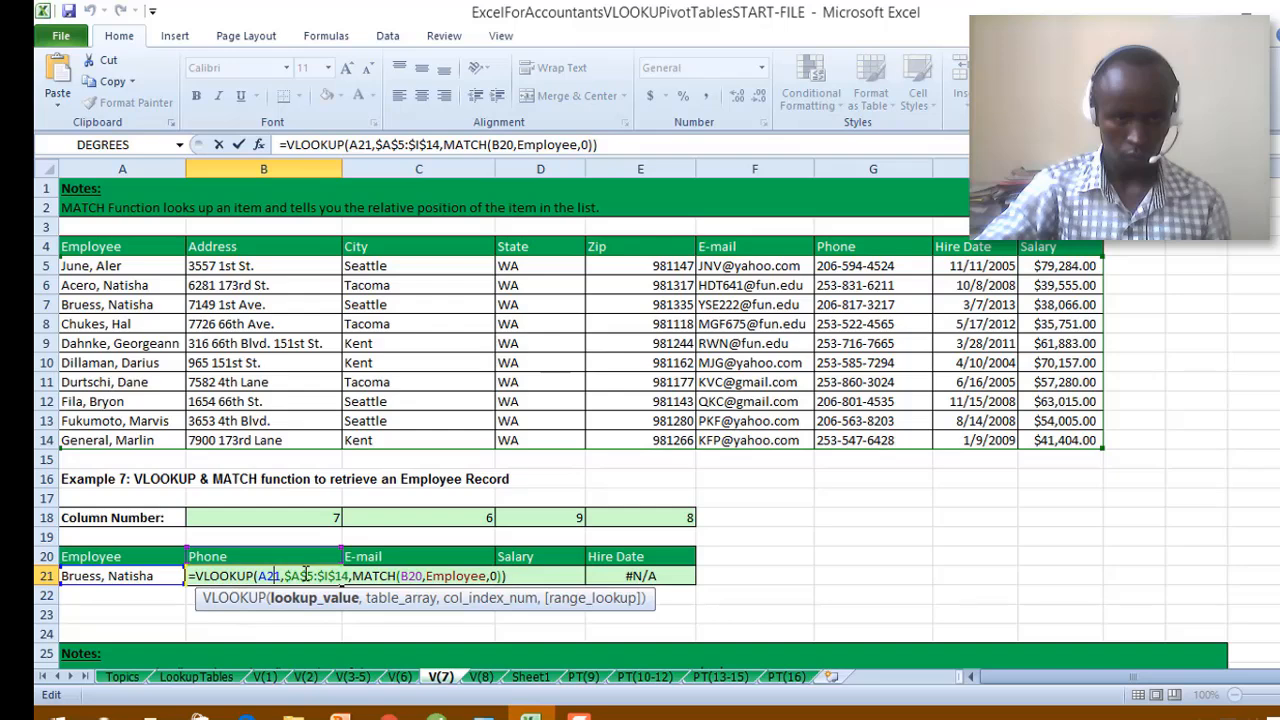
pyautogui.click(745, 578)
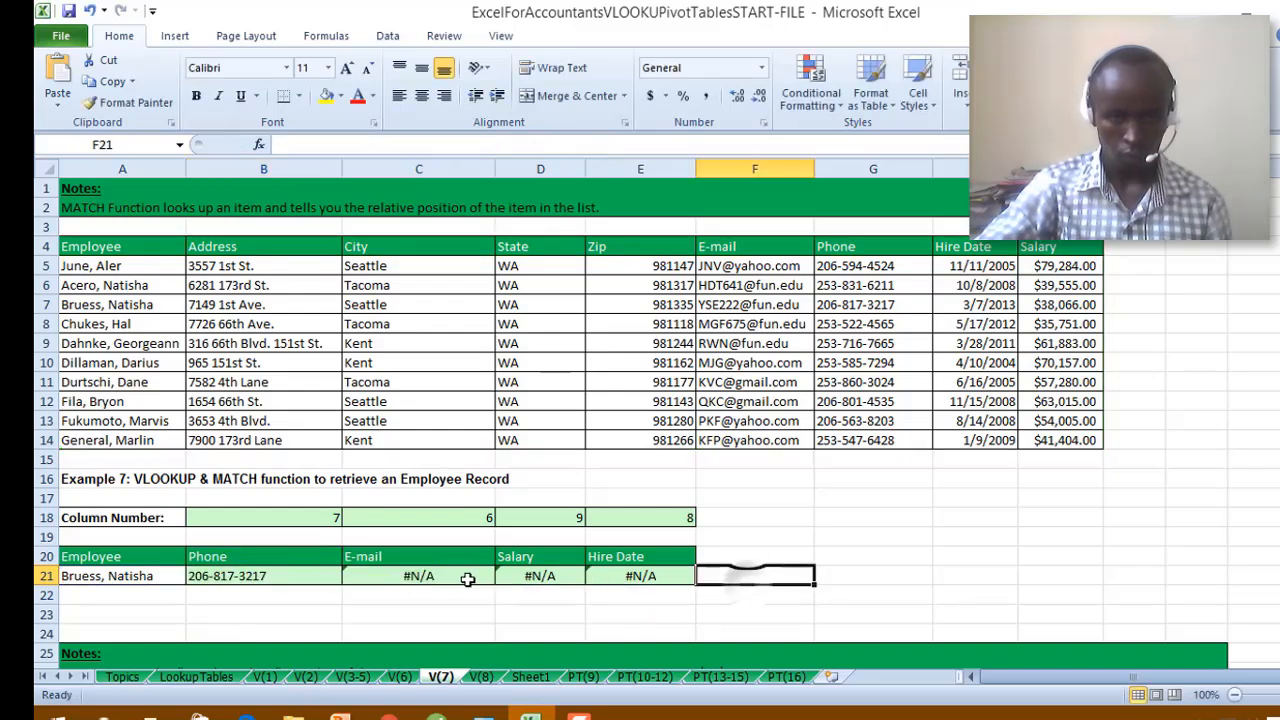
# Change the lookup value of the E-mail VLOOKUP formula in C21 to A21.
pyautogui.click(430, 576)
pyautogui.doubleClick(430, 576)
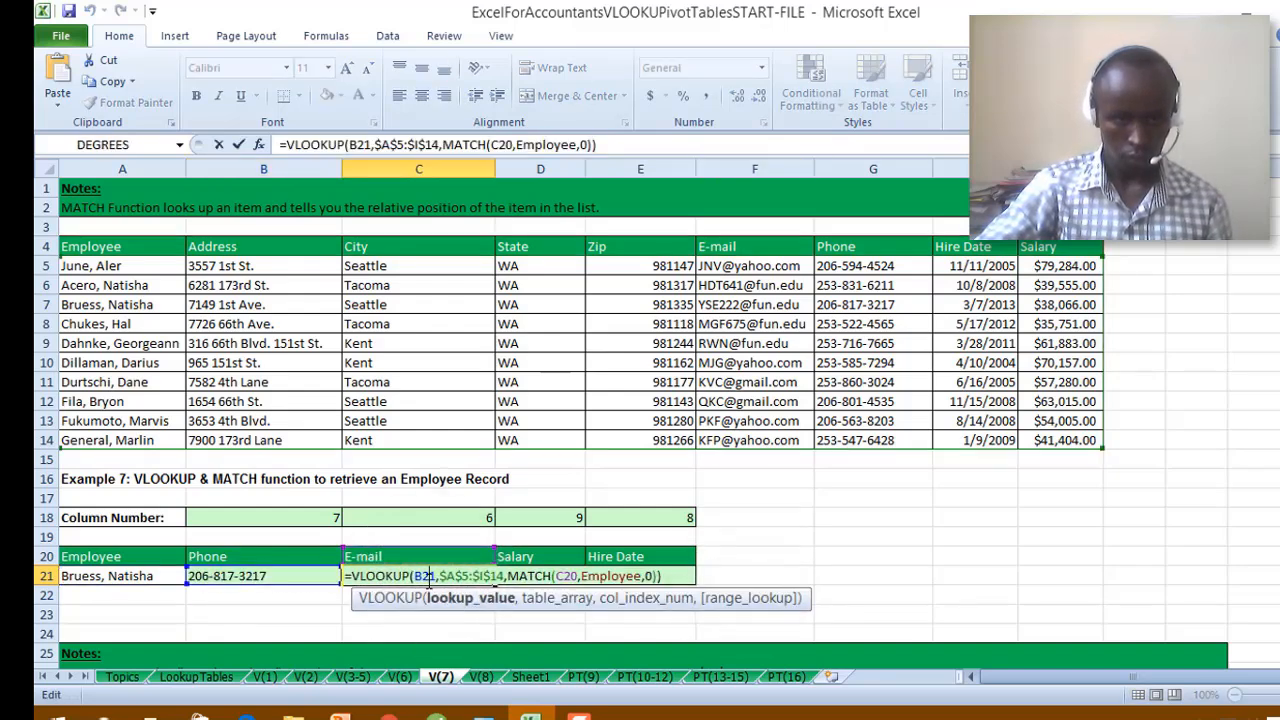
pyautogui.click(425, 576)
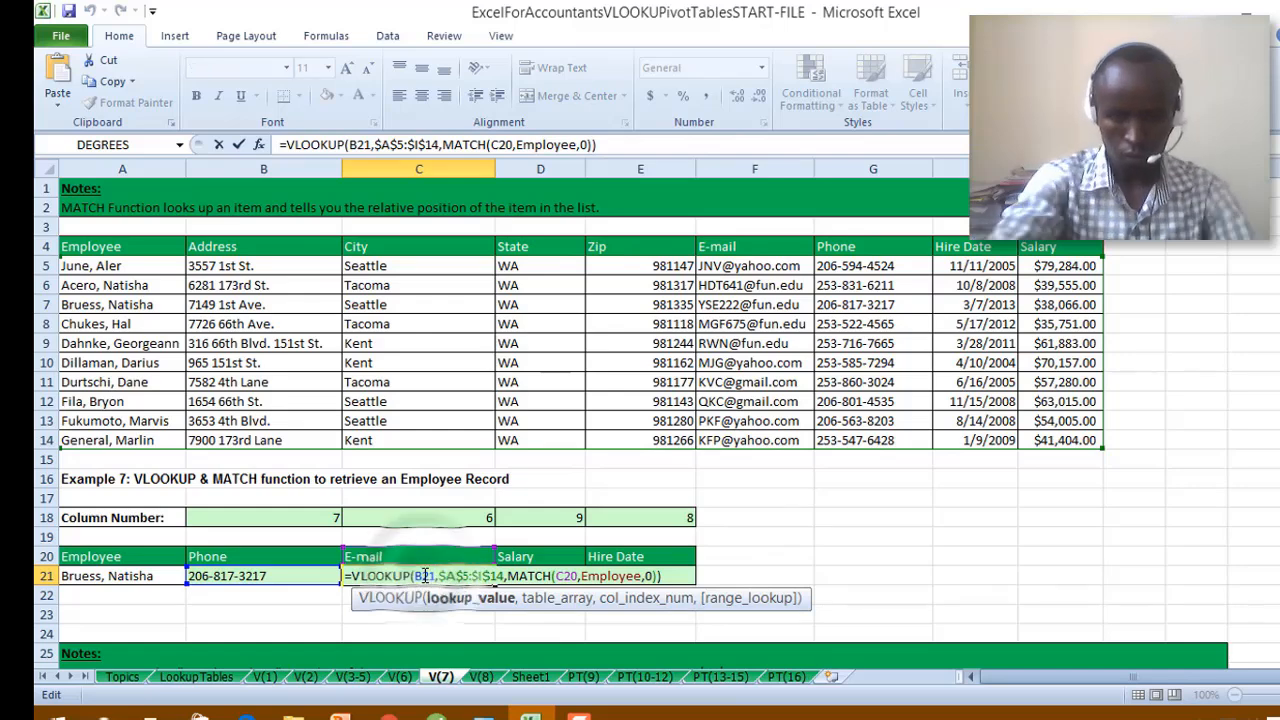
pyautogui.press('BackSpace')
pyautogui.write('a')
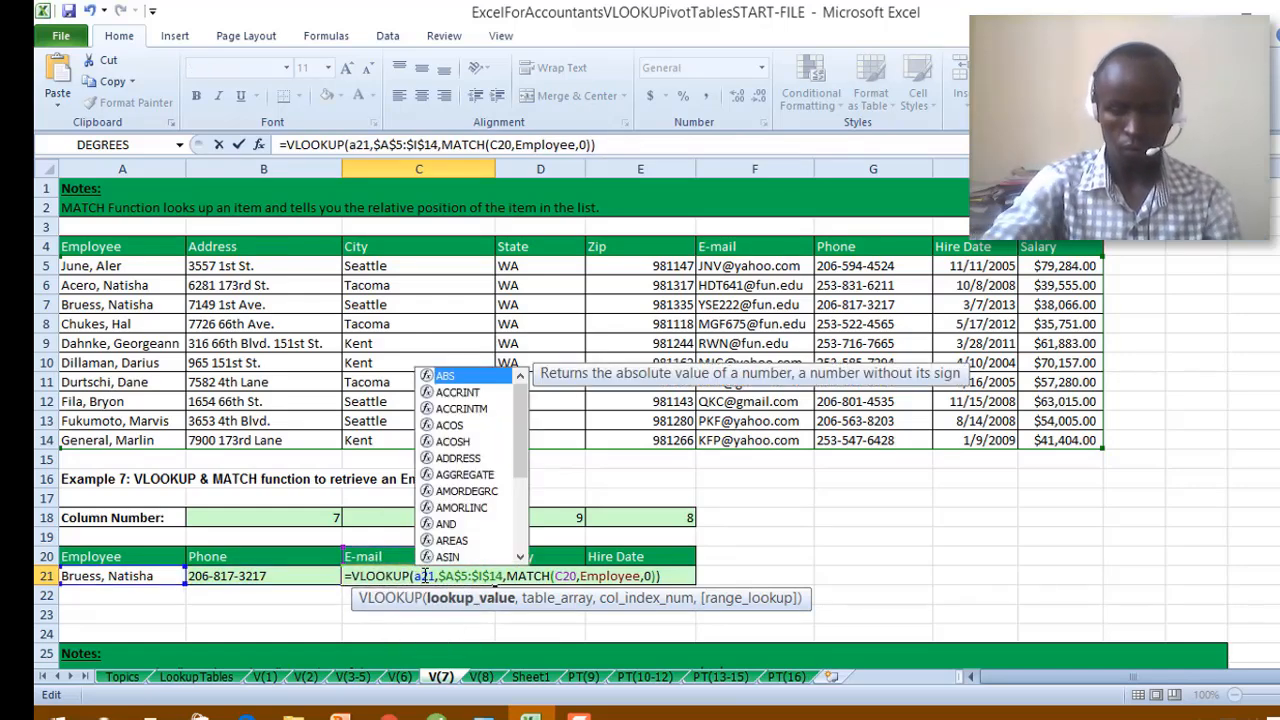
pyautogui.press('Return')
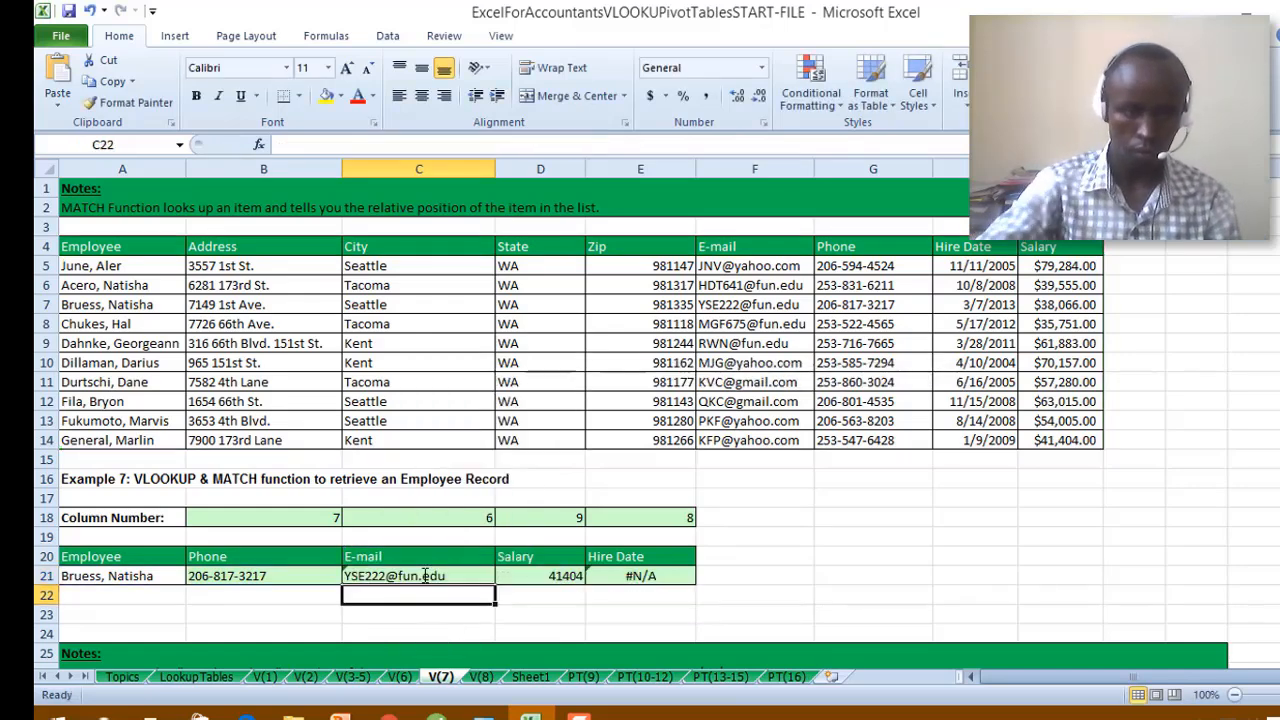
pyautogui.click(760, 577)
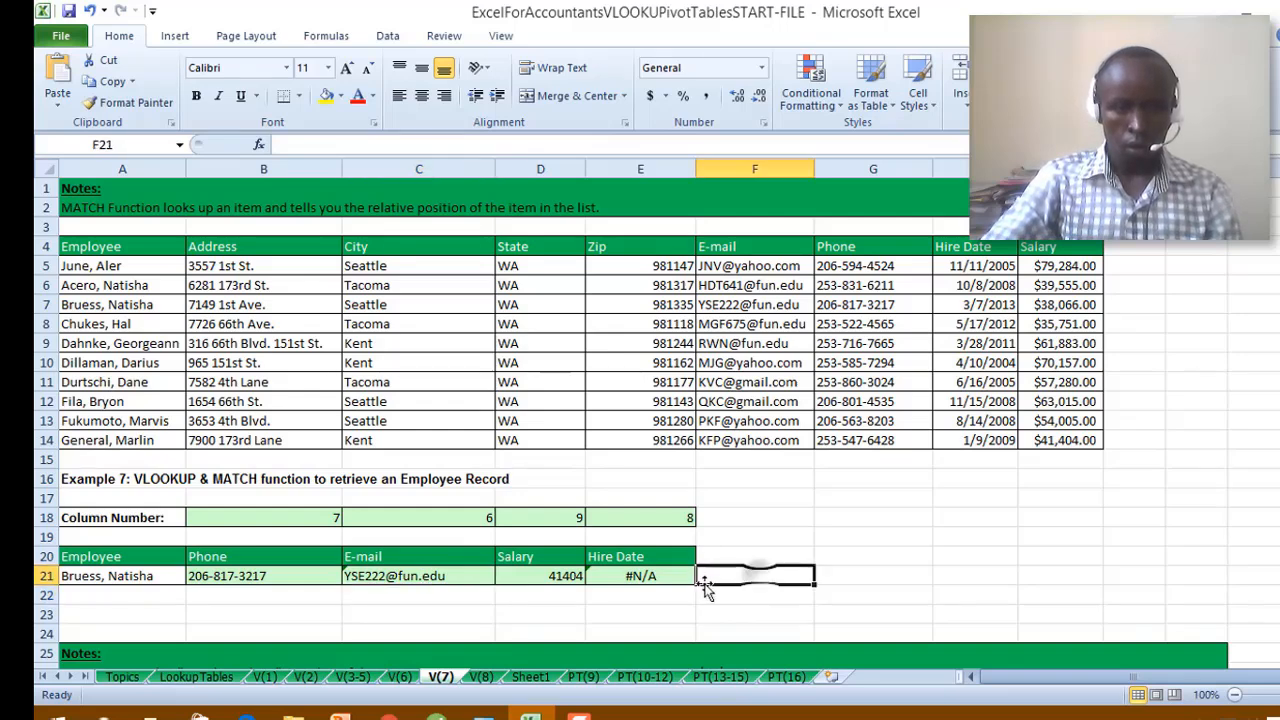
# Change the lookup value of the Hire Date VLOOKUP formula in E21 to A21.
pyautogui.doubleClick(625, 577)
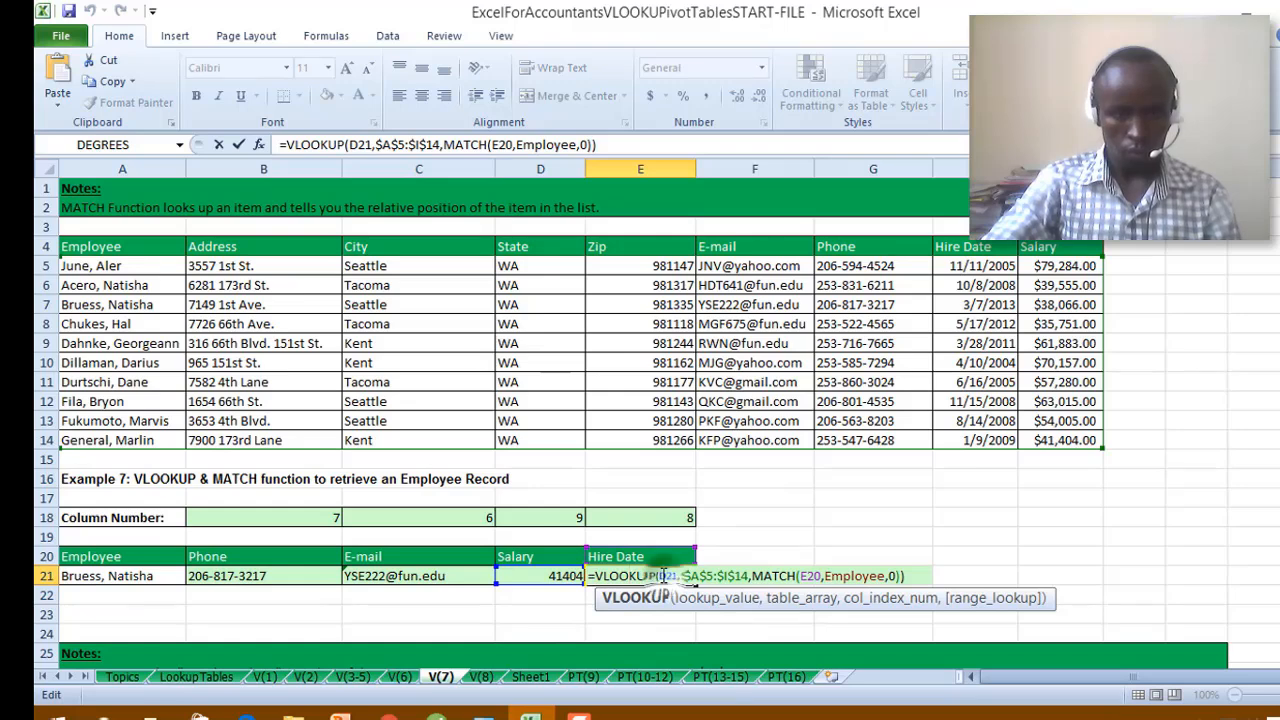
pyautogui.moveTo(667, 576); pyautogui.dragTo(658, 575)
pyautogui.write('a')
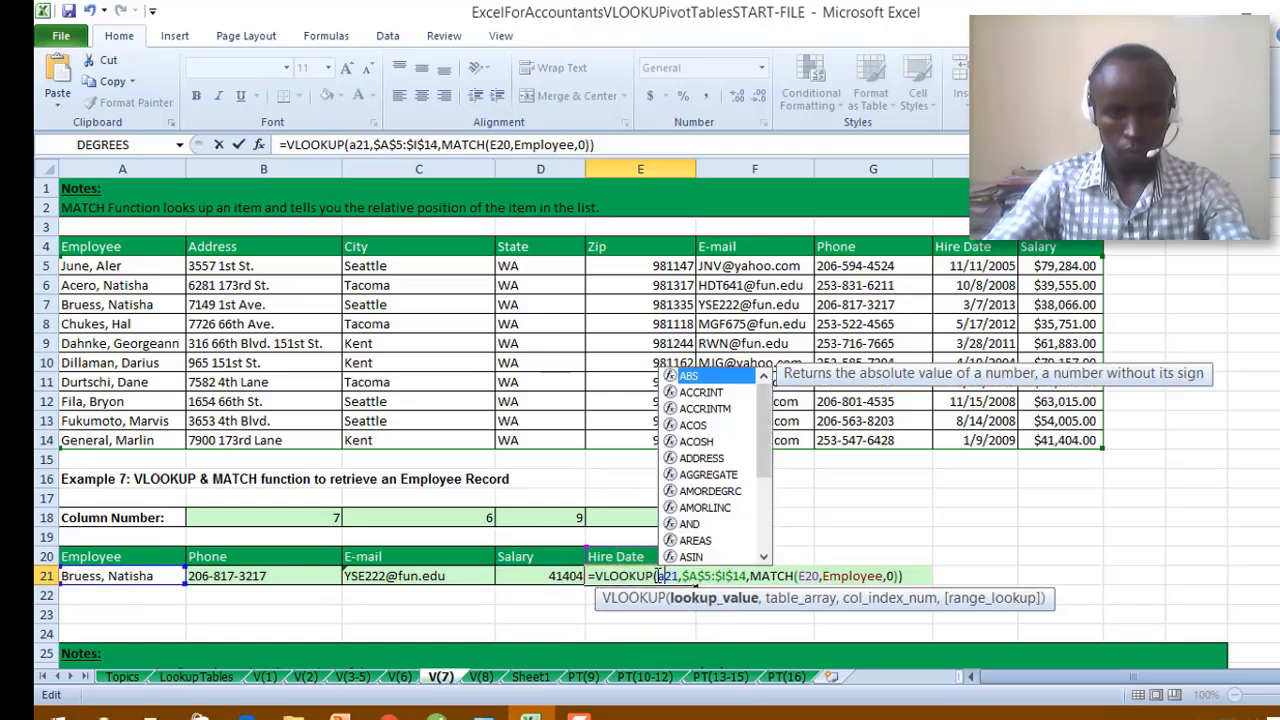
pyautogui.press('Return')
pyautogui.click(740, 577)
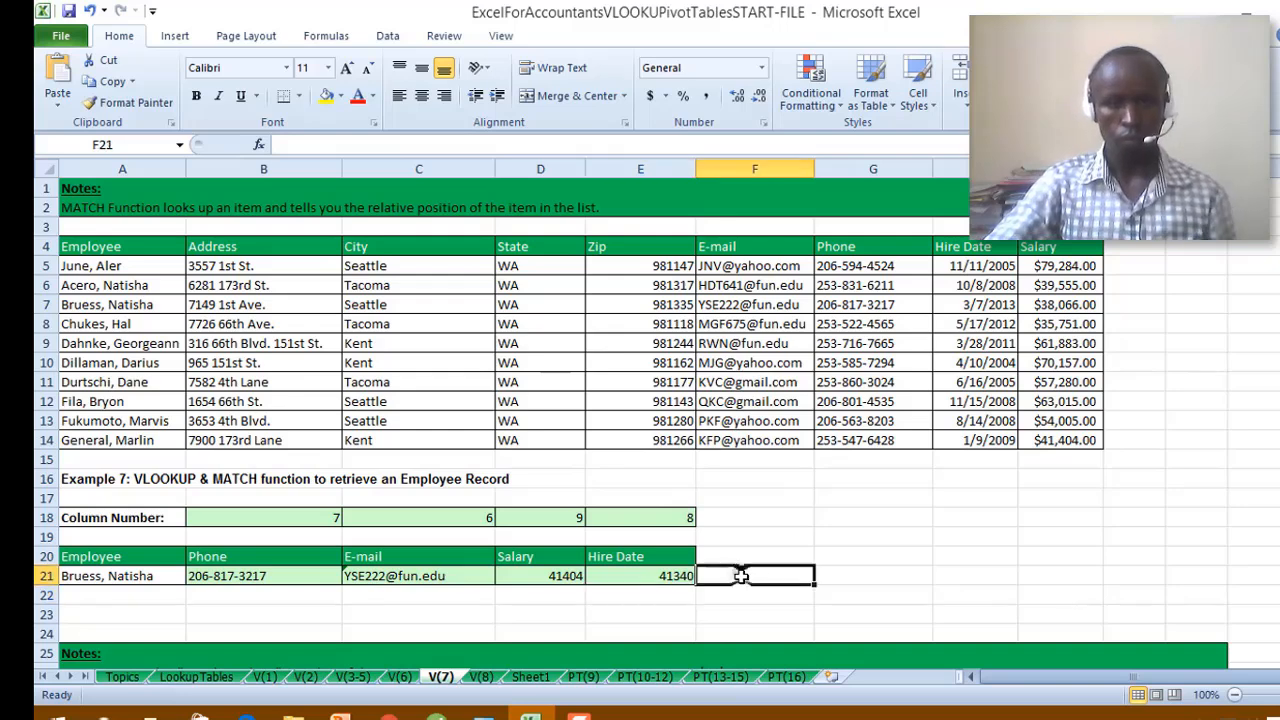
# Check the Hire Date formula in E21 and read the notes below about date serial numbers and nesting functions.
pyautogui.doubleClick(653, 577)
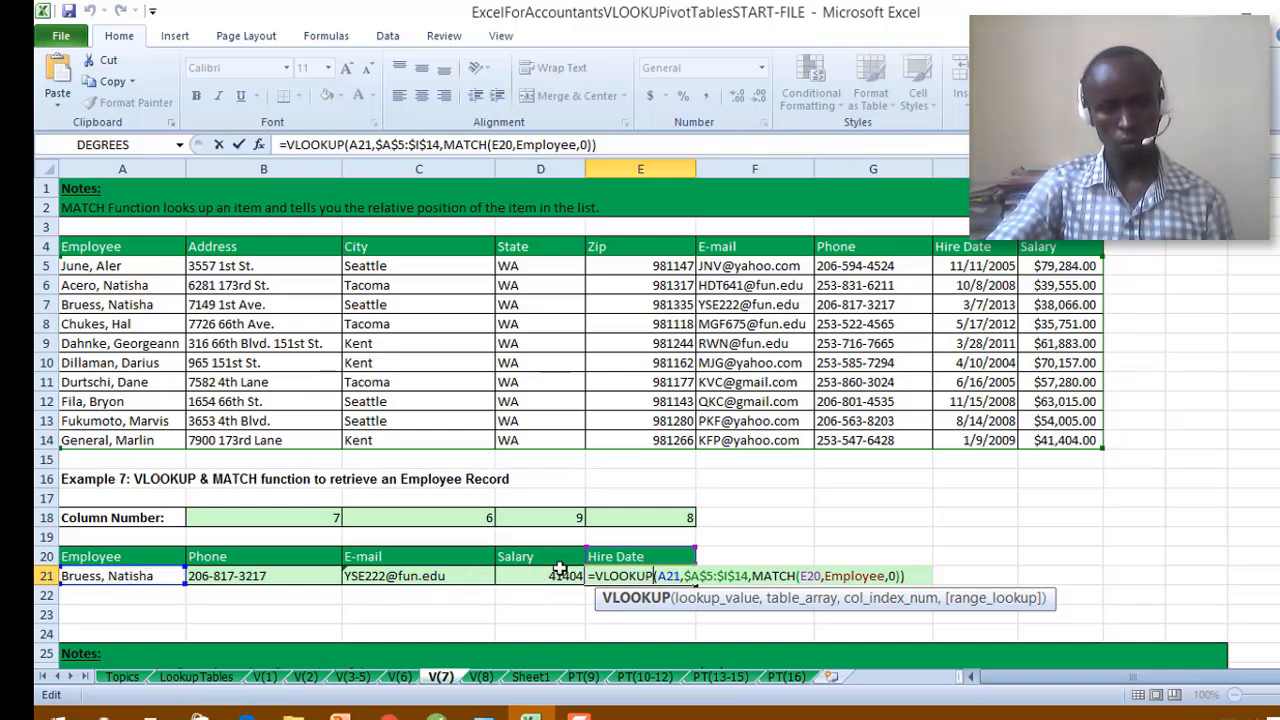
pyautogui.click(778, 547)
pyautogui.click(645, 575)
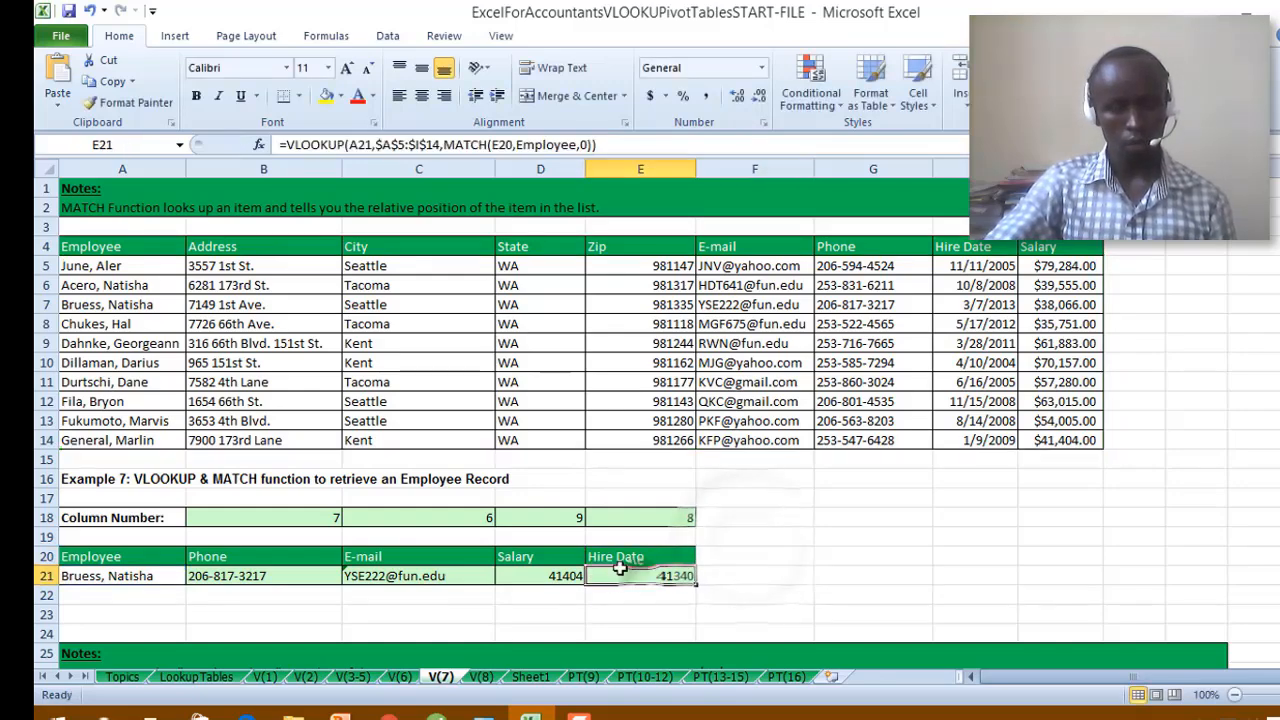
pyautogui.scroll(-4, 740, 570)
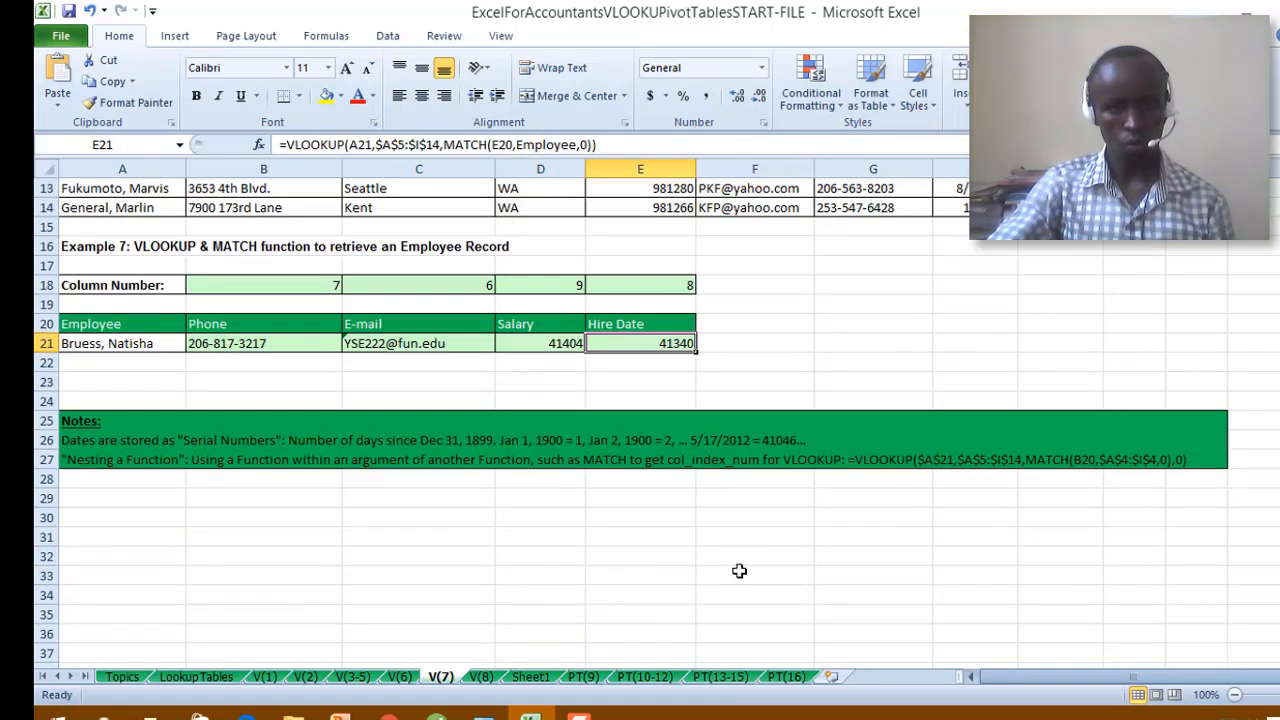
pyautogui.scroll(4, 739, 571)
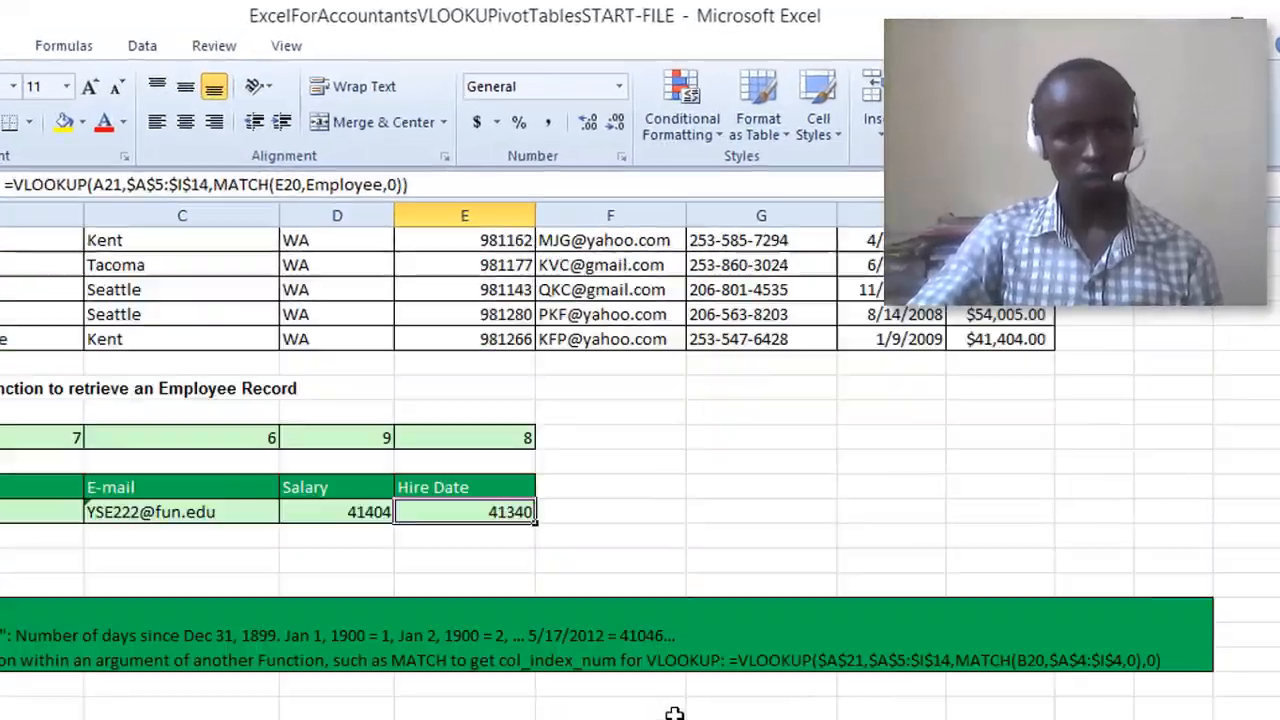
# Review the employee table, the retrieved record in row 21 and the notes on date serial numbers and nested functions.
pyautogui.scroll(2, 803, 640)
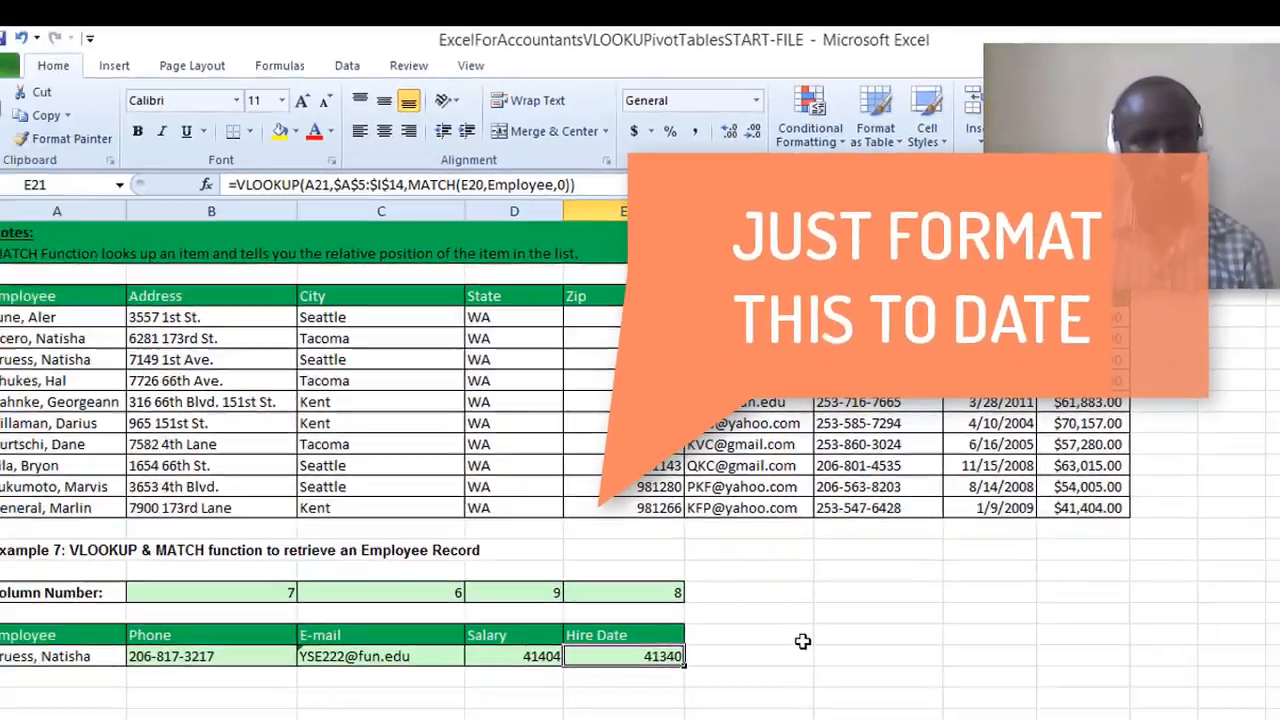
pyautogui.scroll(-3, 836, 612)
pyautogui.scroll(3, 835, 612)
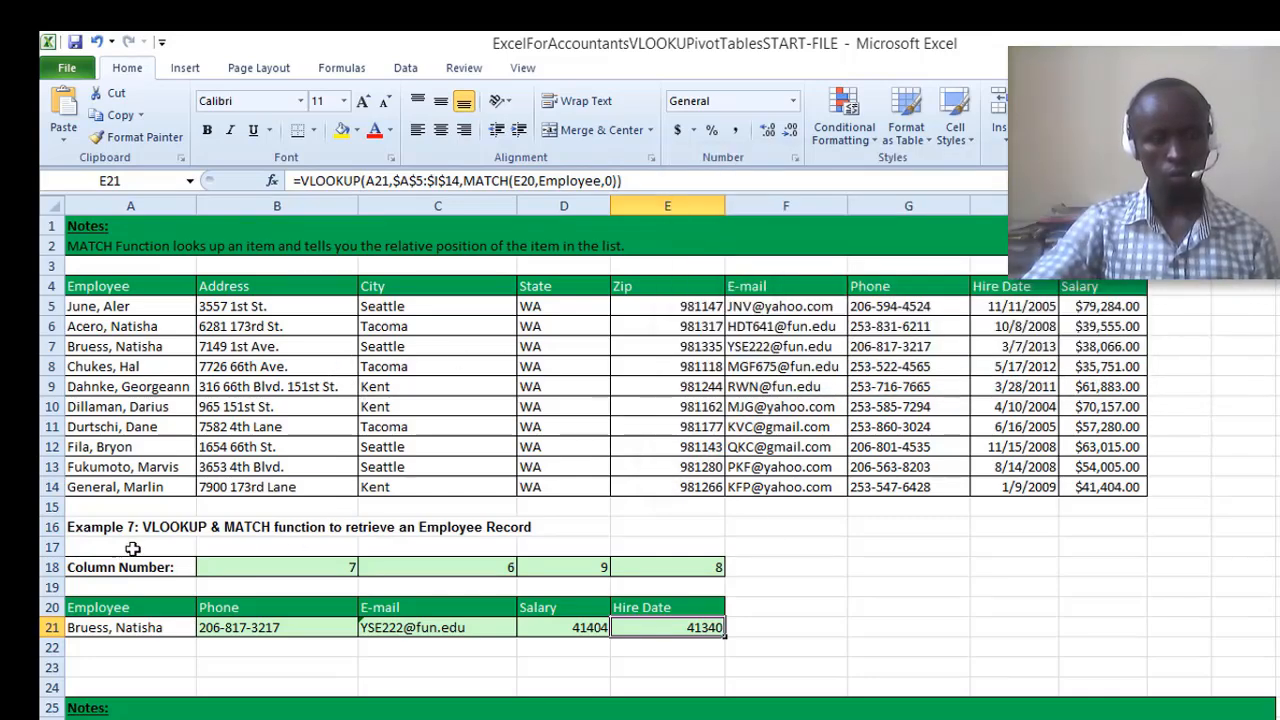
pyautogui.scroll(-2, 746, 560)
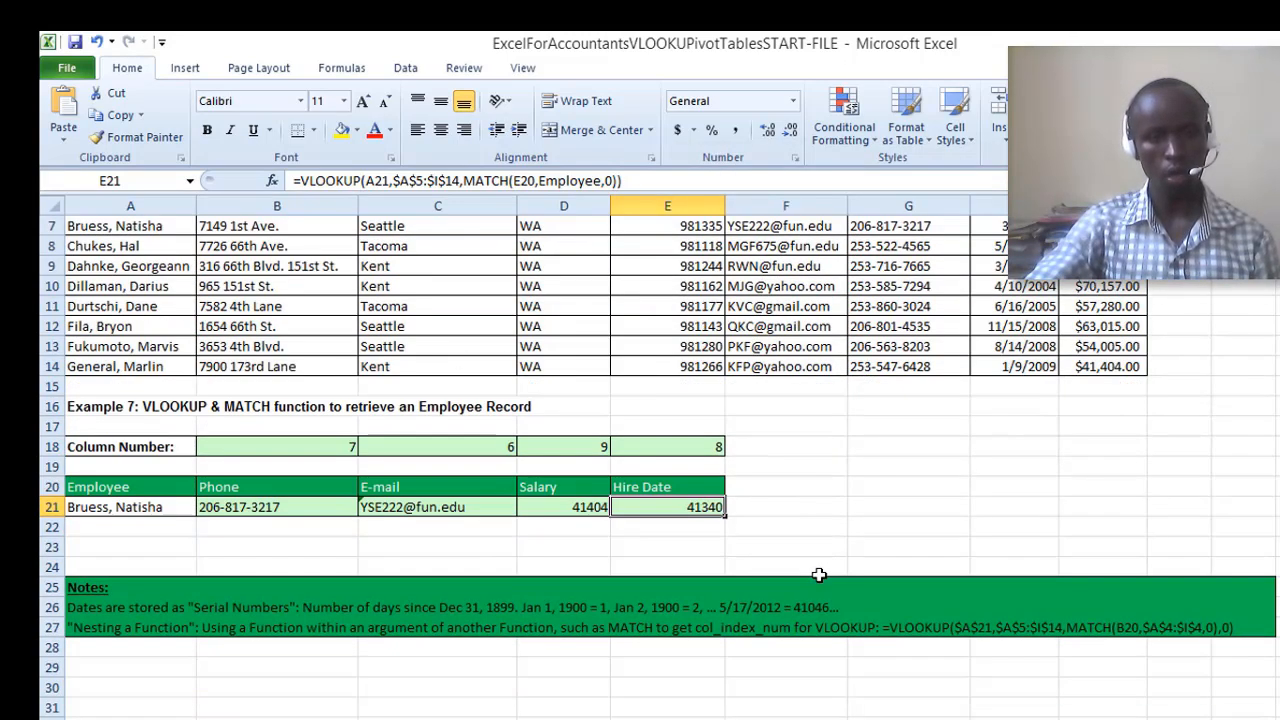
pyautogui.scroll(2, 820, 574)
pyautogui.scroll(-5, 817, 576)
pyautogui.scroll(5, 817, 576)
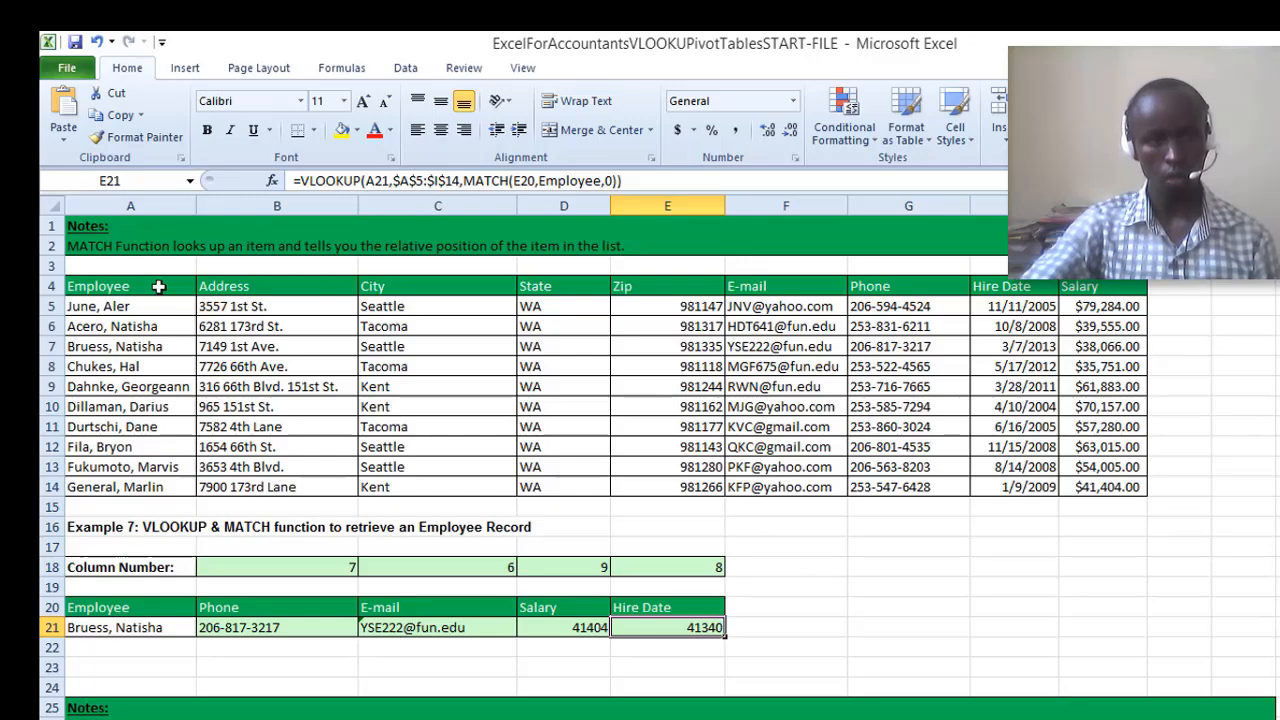
pyautogui.scroll(-2, 167, 630)
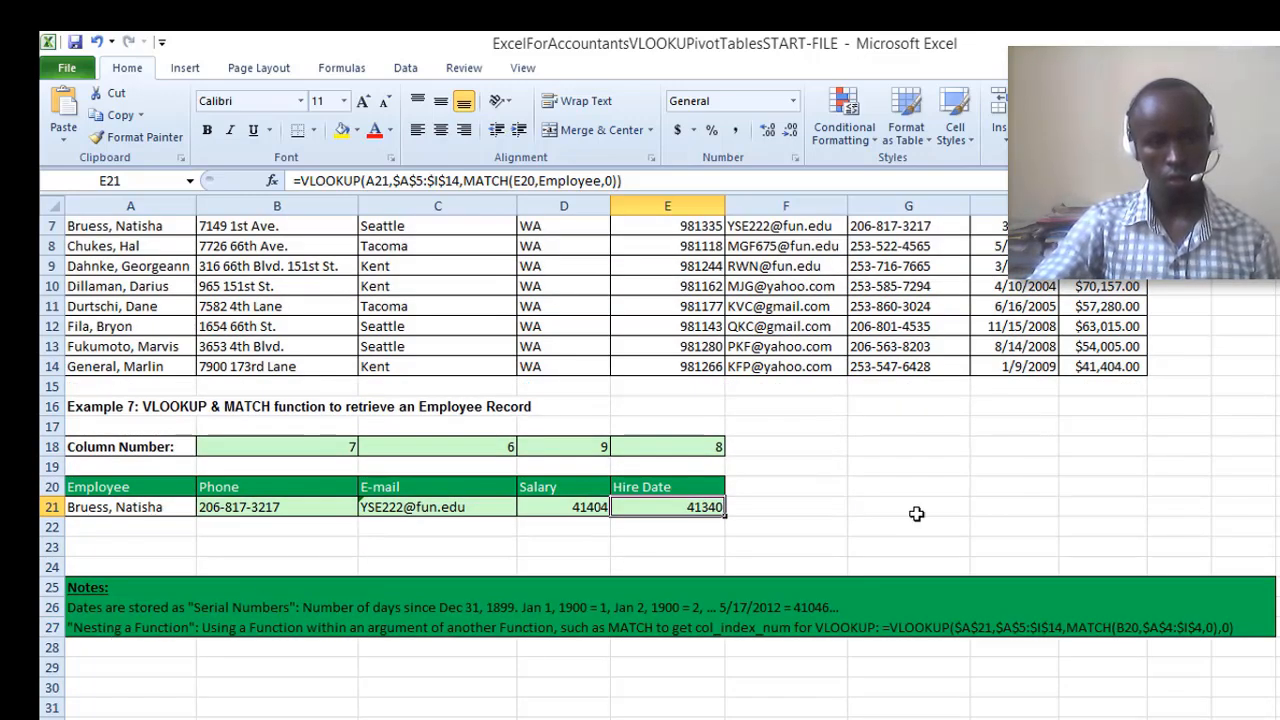
pyautogui.scroll(-1, 916, 514)
pyautogui.scroll(-5, 903, 520)
pyautogui.scroll(4, 903, 520)
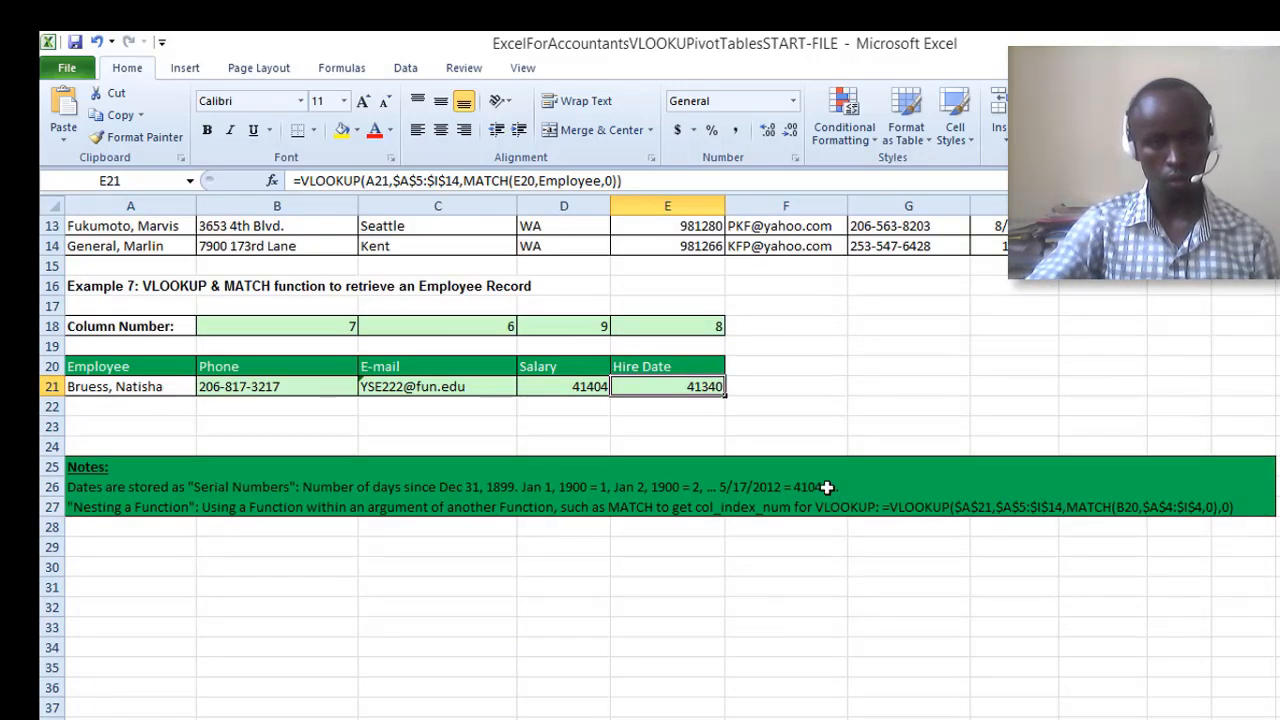
# Go to the Example 8 worksheet and examine its notes, goal, Region and boomerang price lookup tables, and sales data set.
pyautogui.click(490, 719)
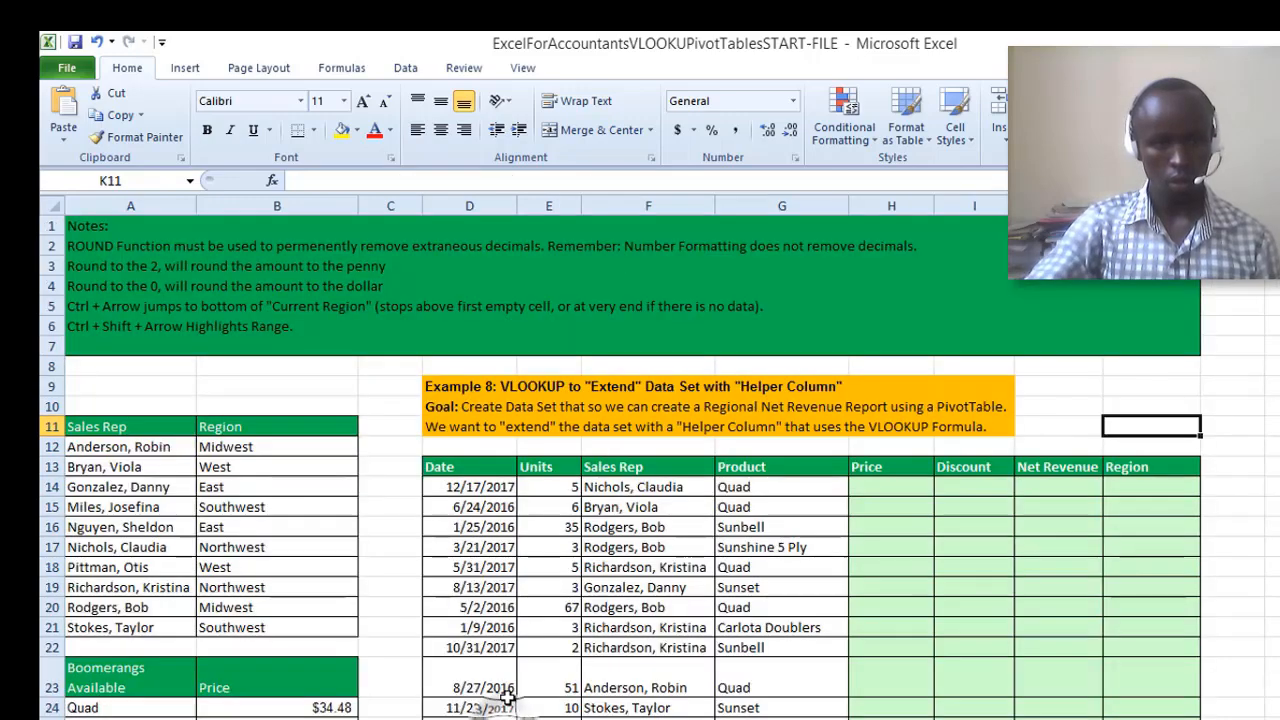
pyautogui.scroll(-2, 682, 696)
pyautogui.scroll(2, 1112, 437)
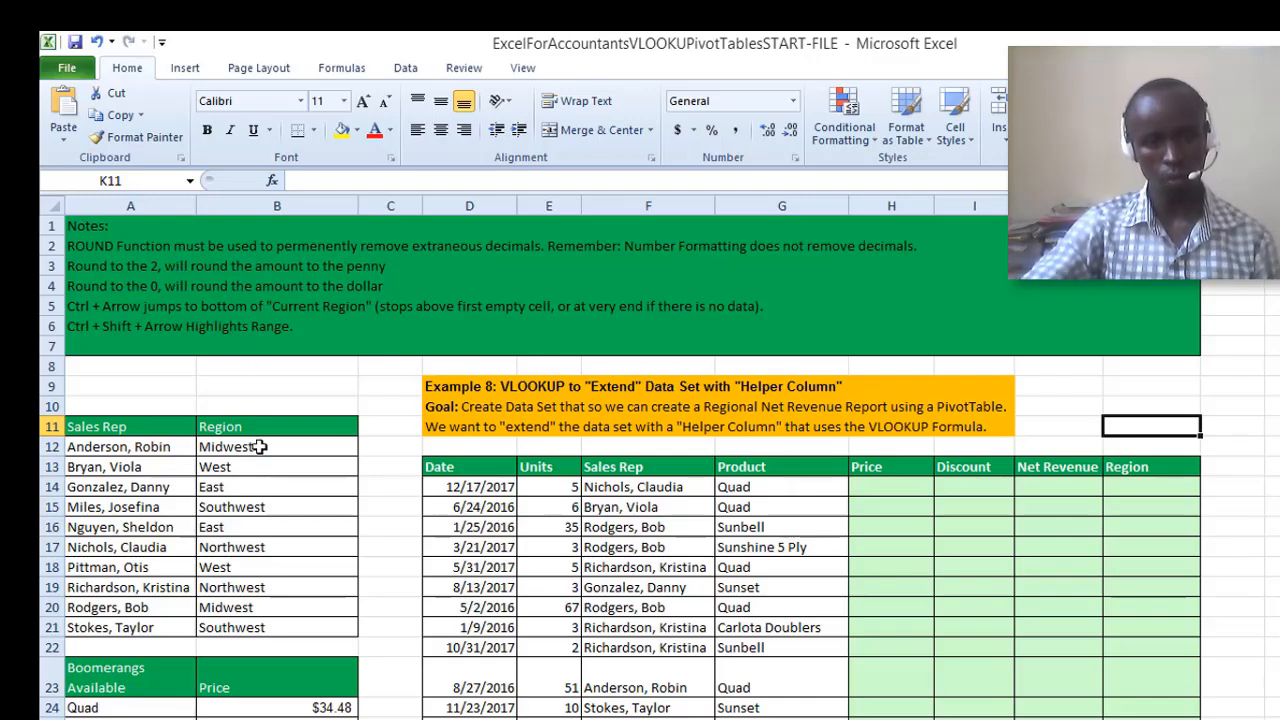
pyautogui.scroll(-2, 643, 507)
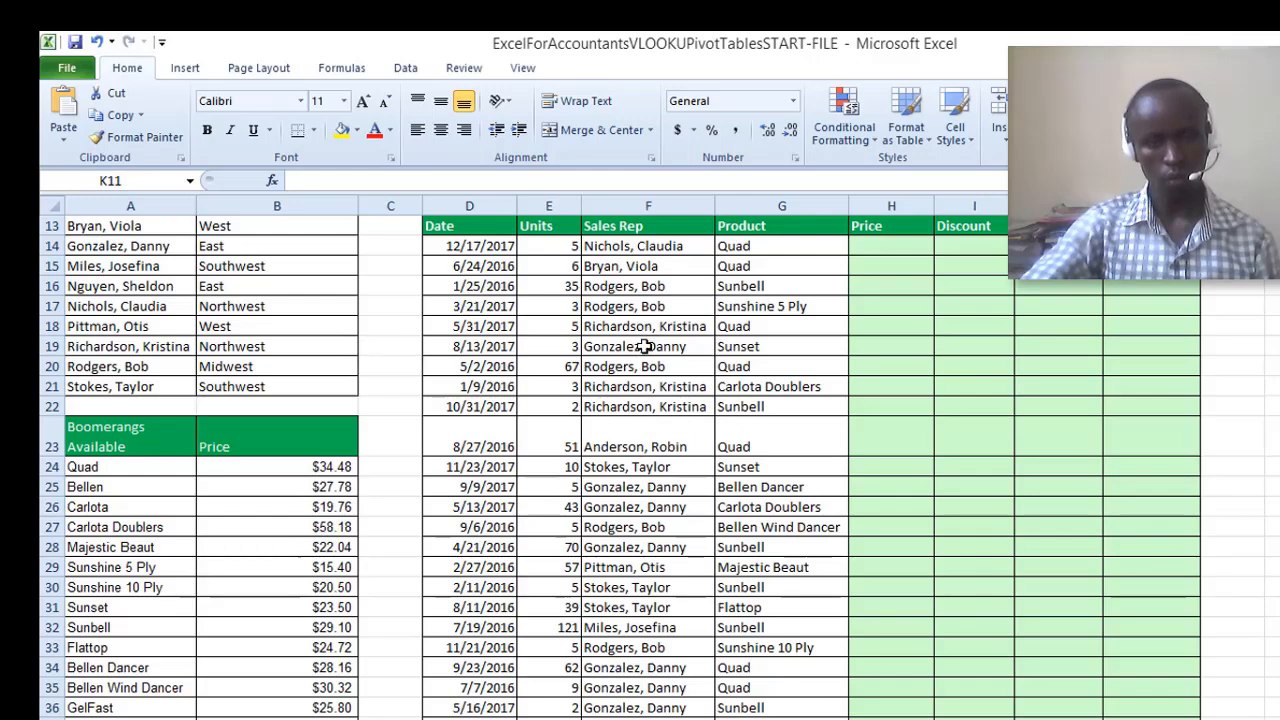
pyautogui.scroll(3, 662, 575)
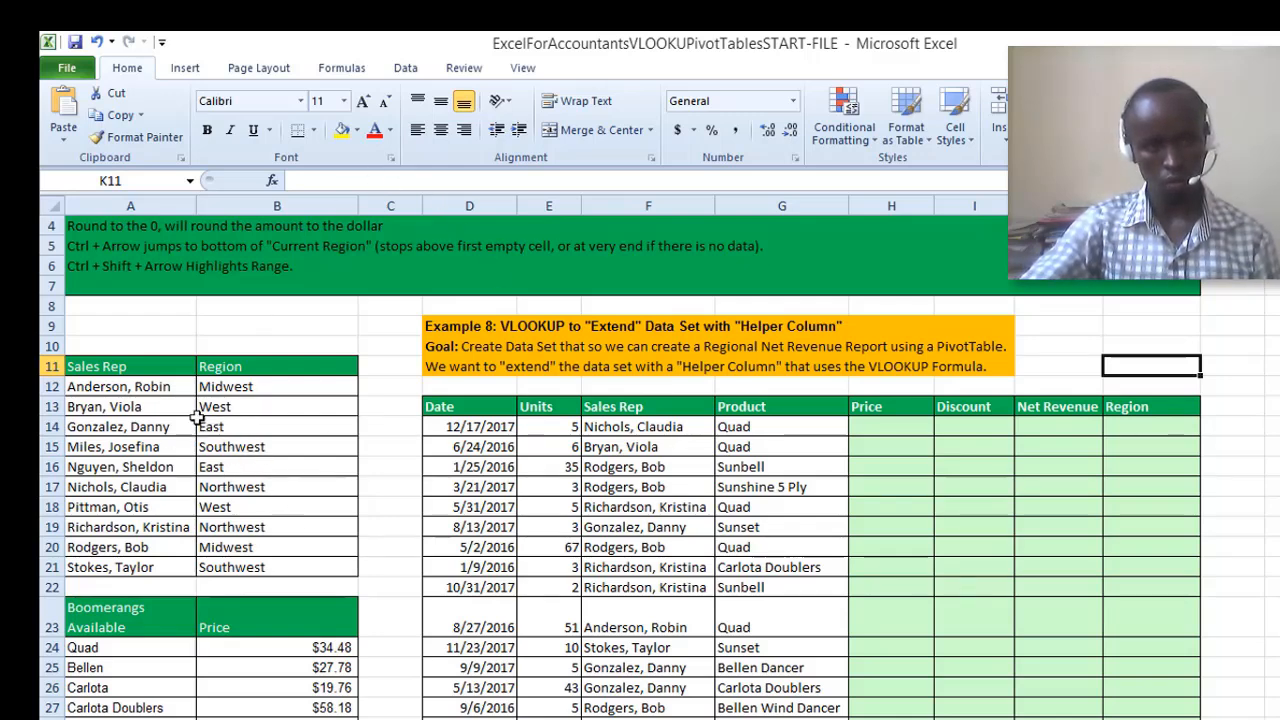
pyautogui.scroll(-4, 650, 560)
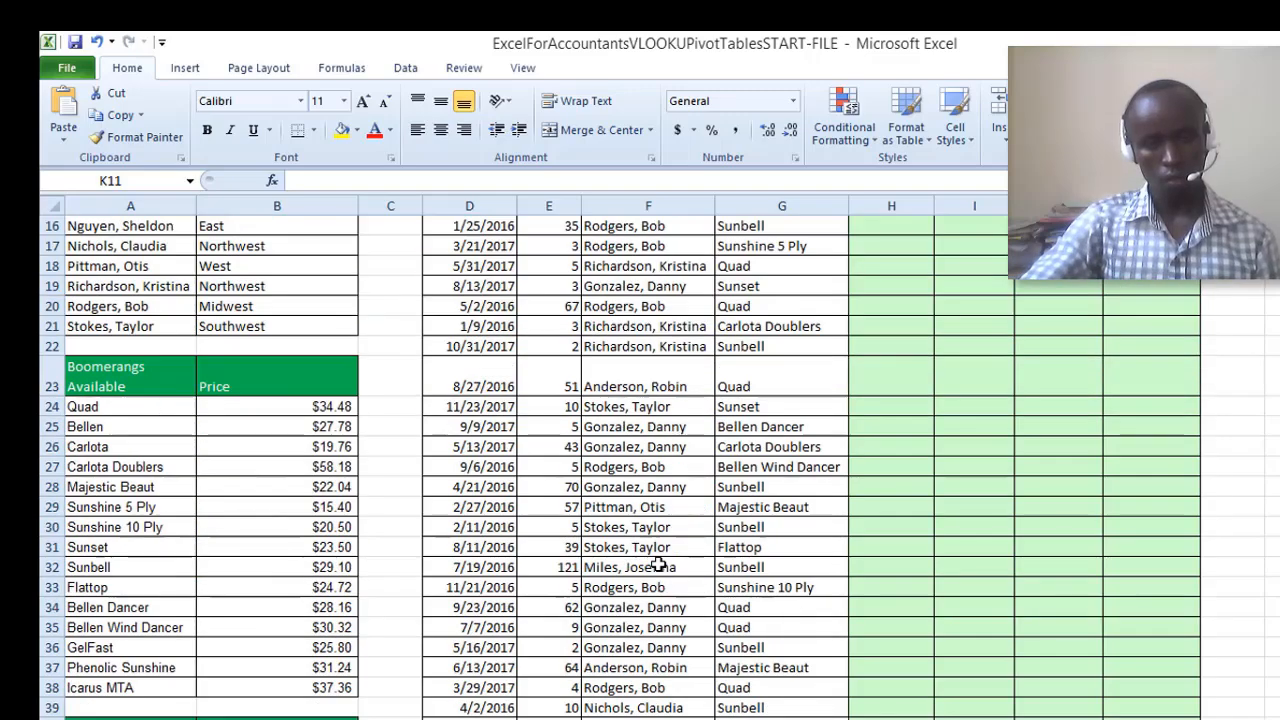
pyautogui.scroll(5, 665, 557)
pyautogui.scroll(-3, 670, 555)
pyautogui.scroll(3, 668, 553)
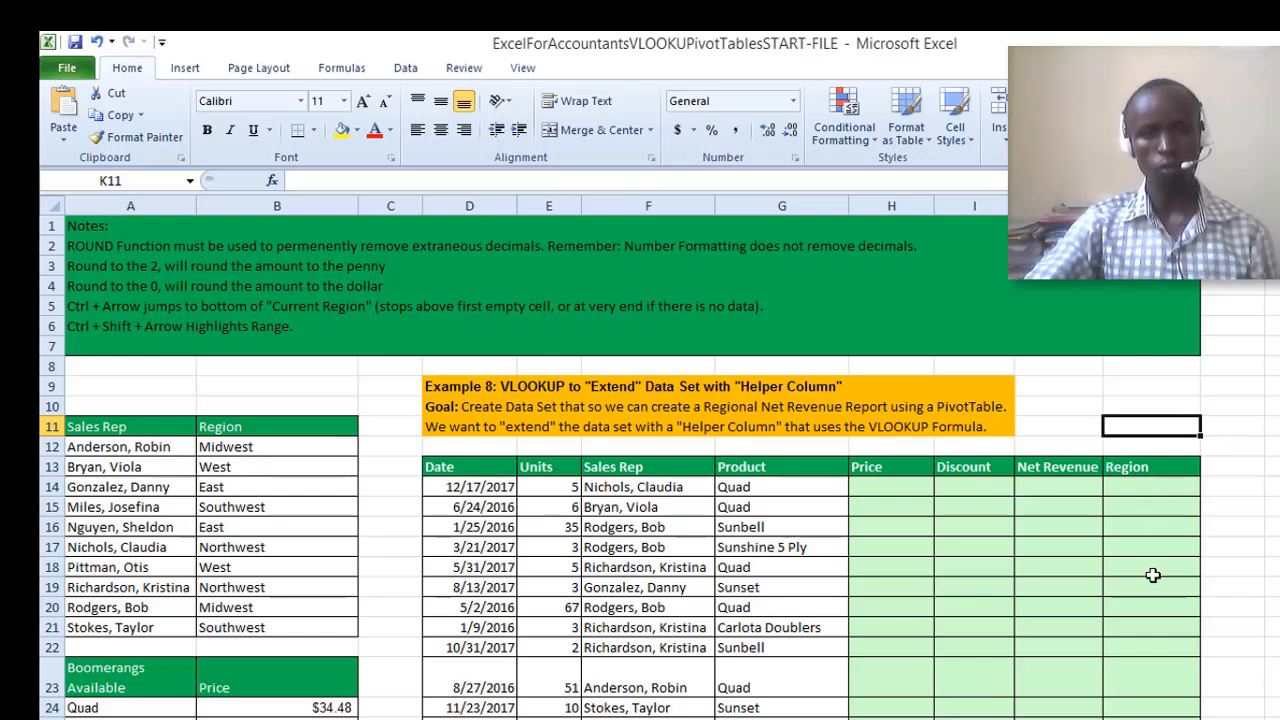
# Begin a VLOOKUP formula in Price cell H14 with the product in G14 as the lookup value.
pyautogui.click(876, 486)
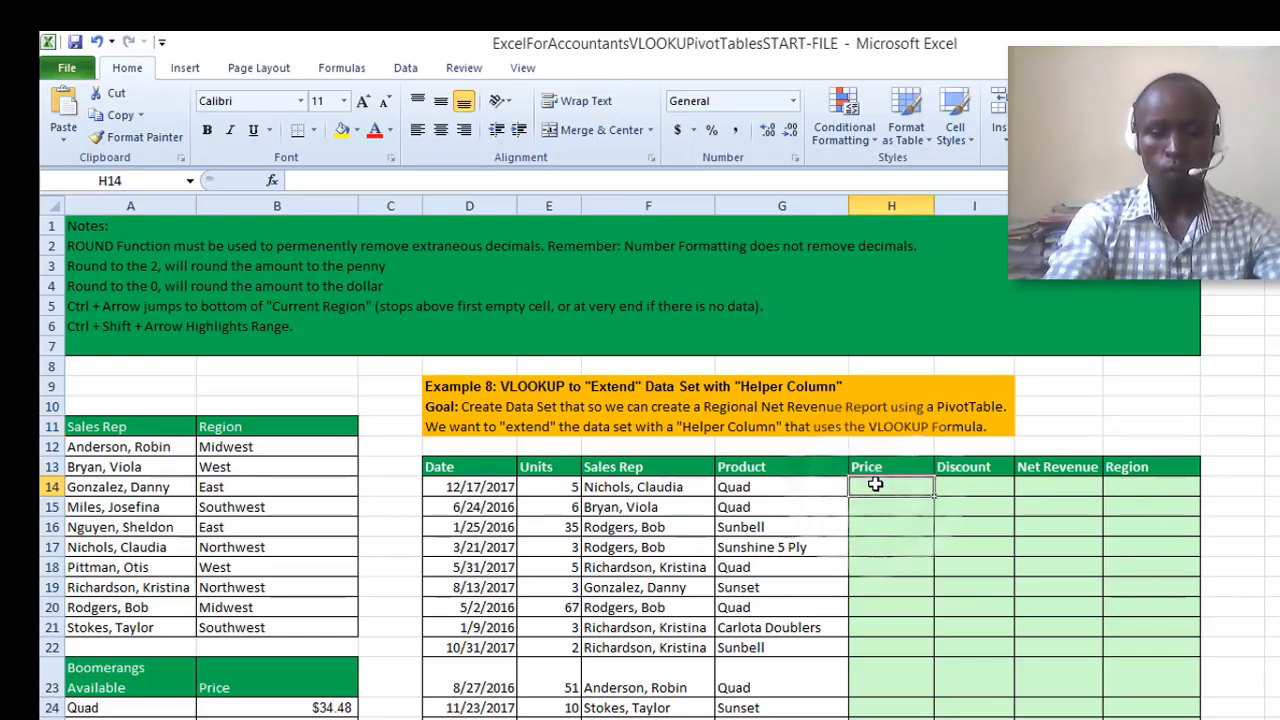
pyautogui.write('vl')
pyautogui.press('BackSpace')
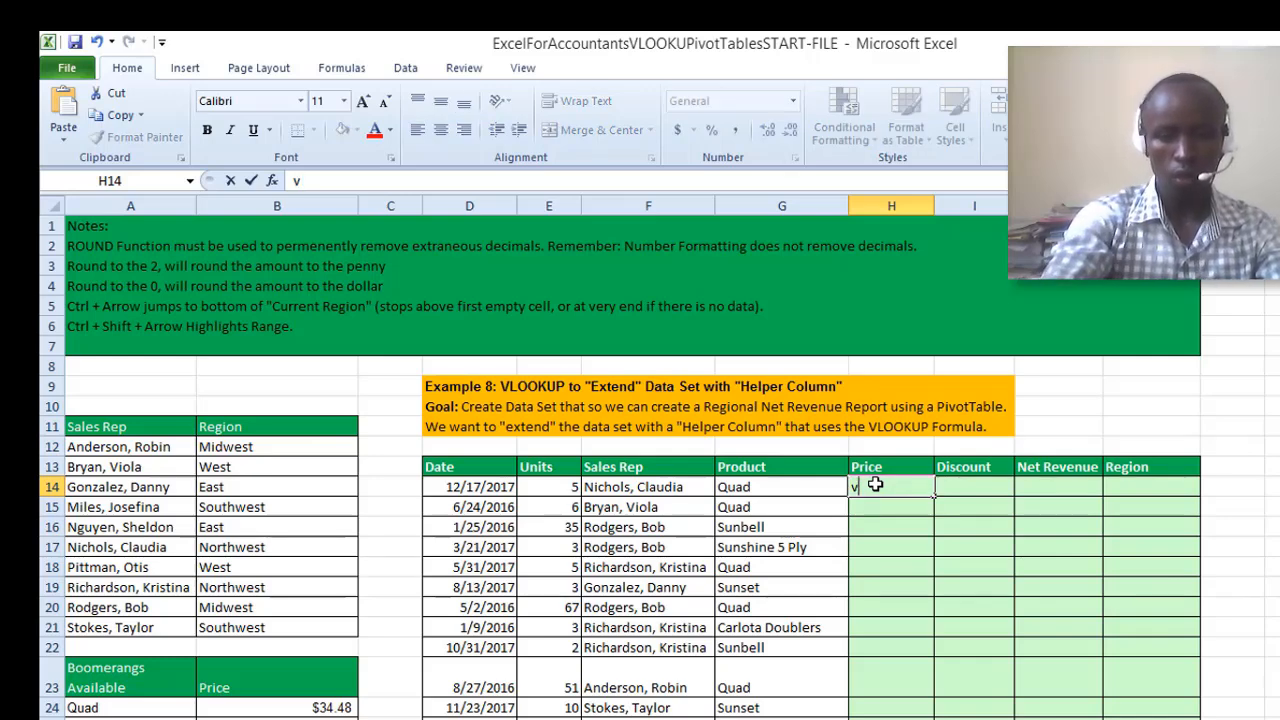
pyautogui.write('=vl')
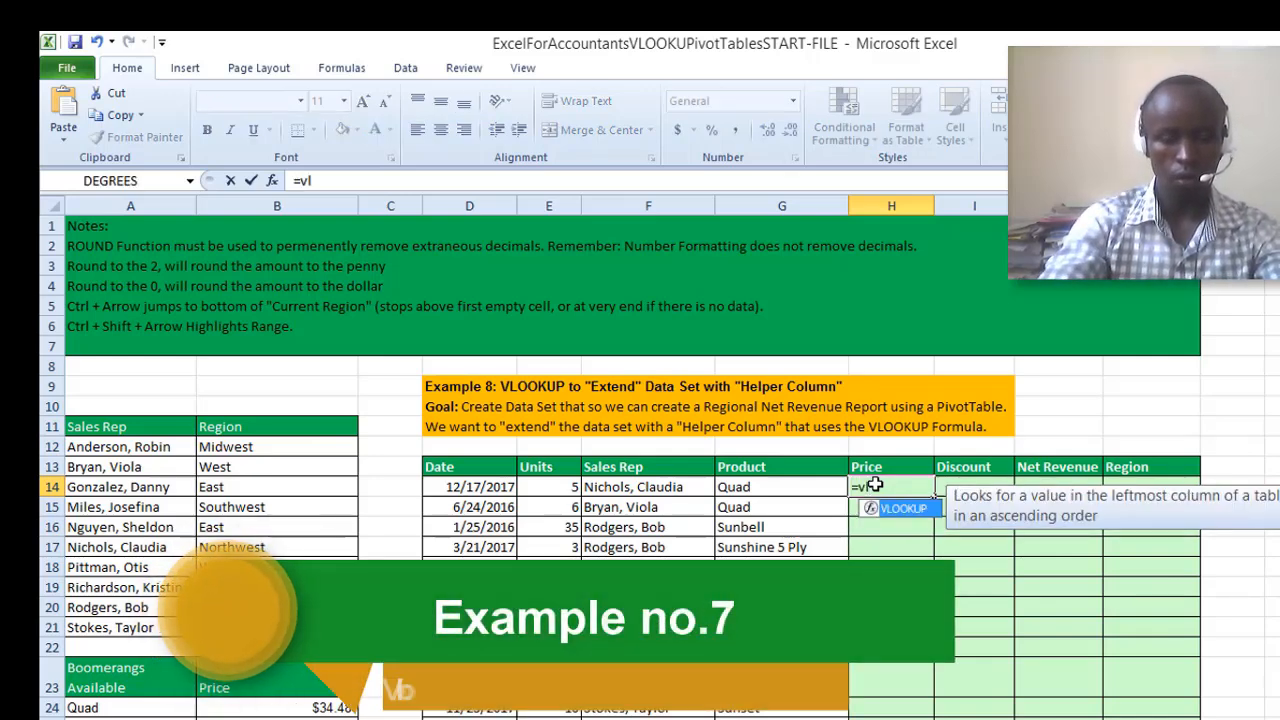
pyautogui.press('Tab')
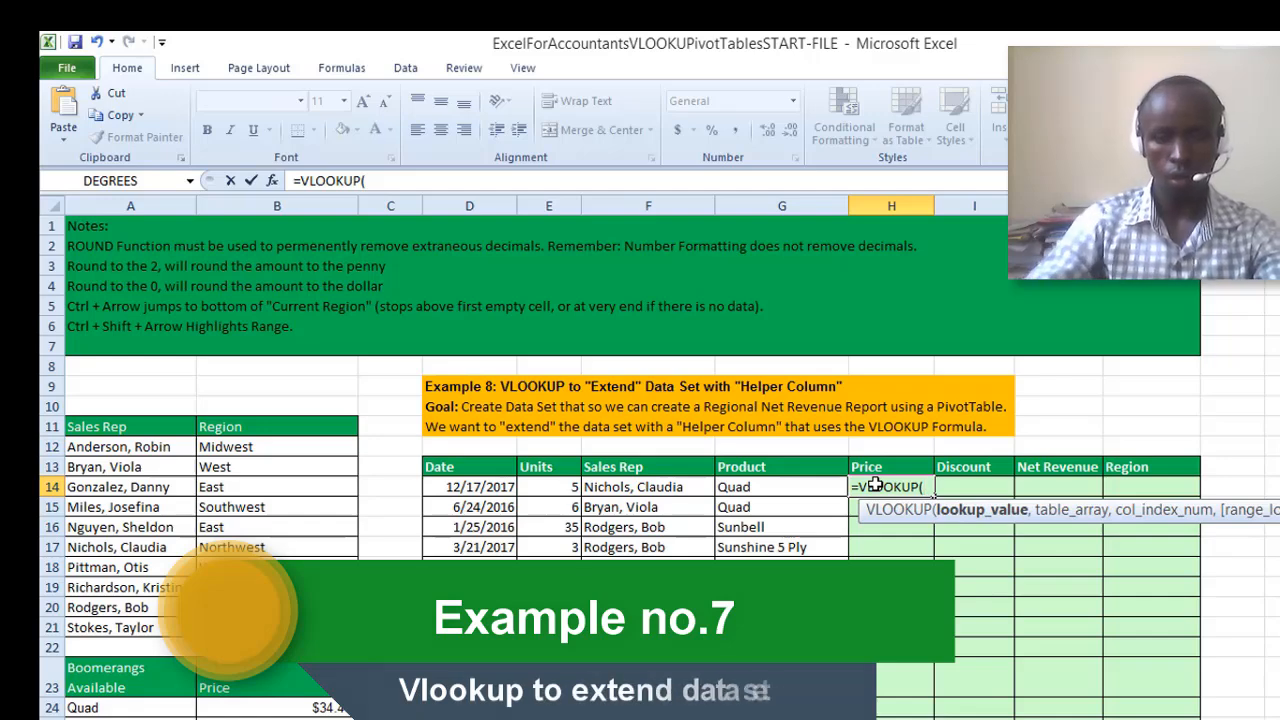
pyautogui.click(738, 487)
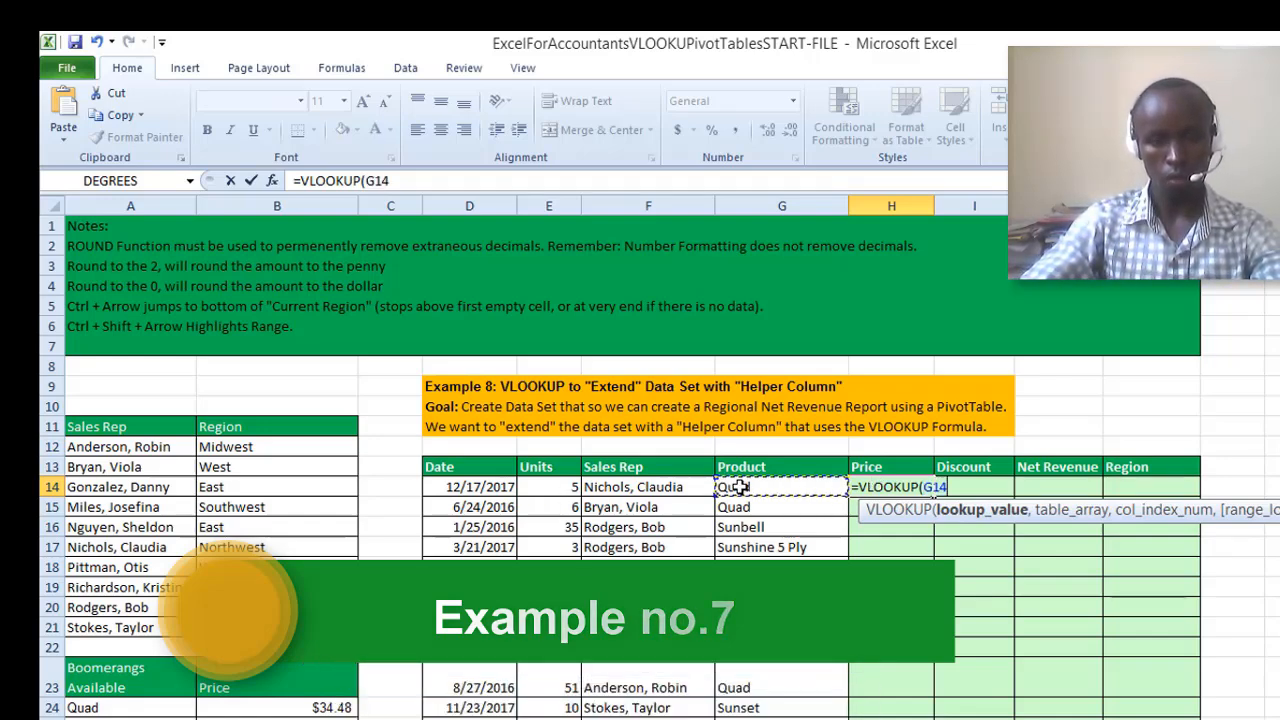
pyautogui.write(',')
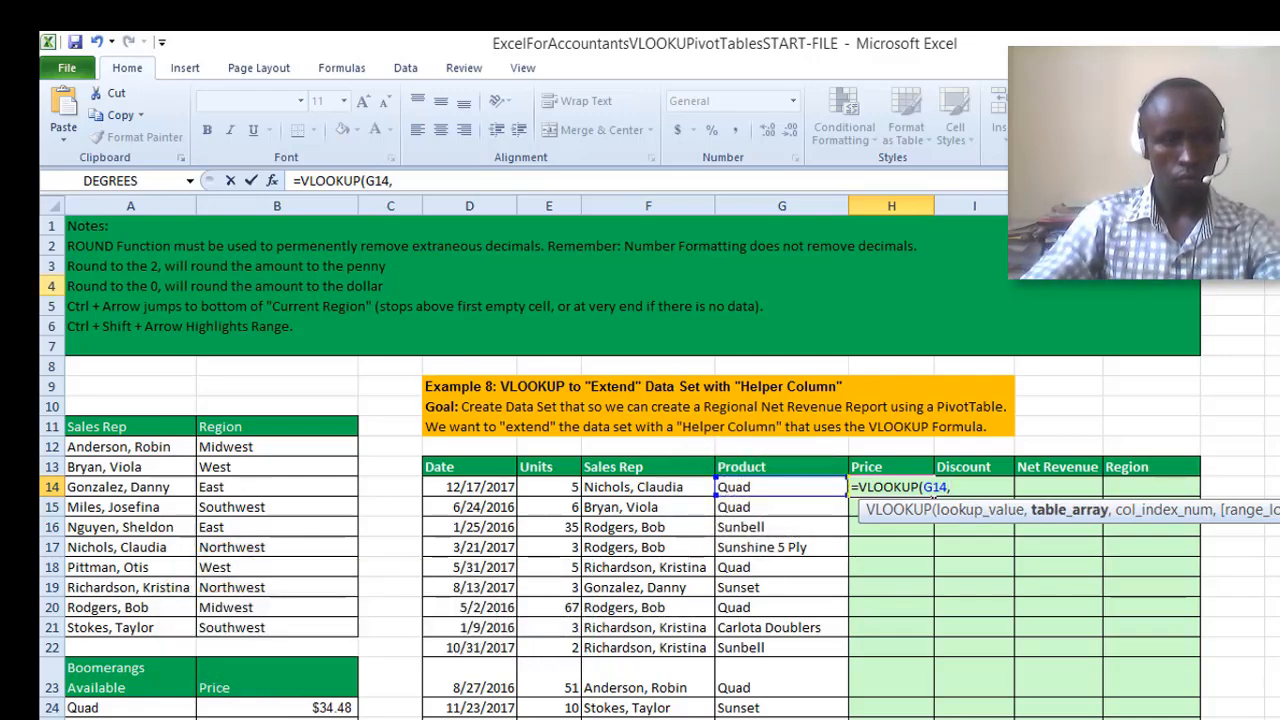
# Complete the H14 formula with table array A24:B38, column index 2 and range lookup 1, and fill it down the Price column.
pyautogui.scroll(-2, 302, 640)
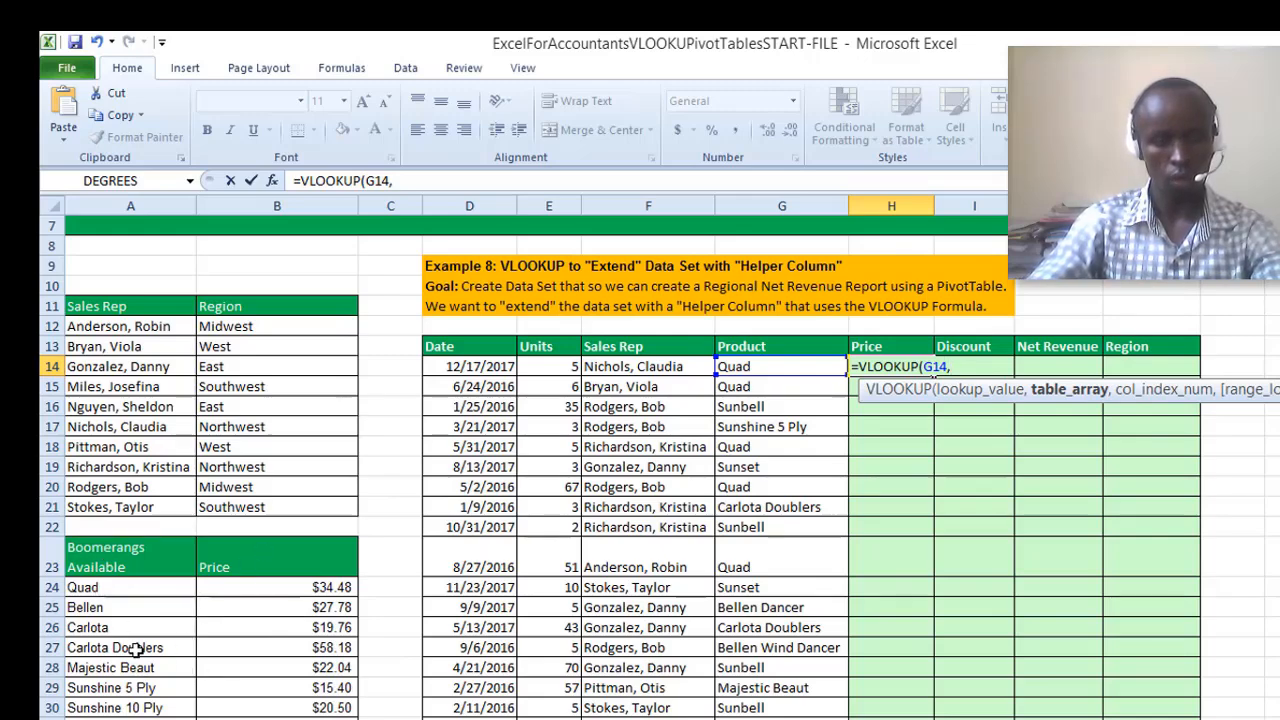
pyautogui.moveTo(84, 588); pyautogui.dragTo(269, 689)
pyautogui.scroll(3, 807, 446)
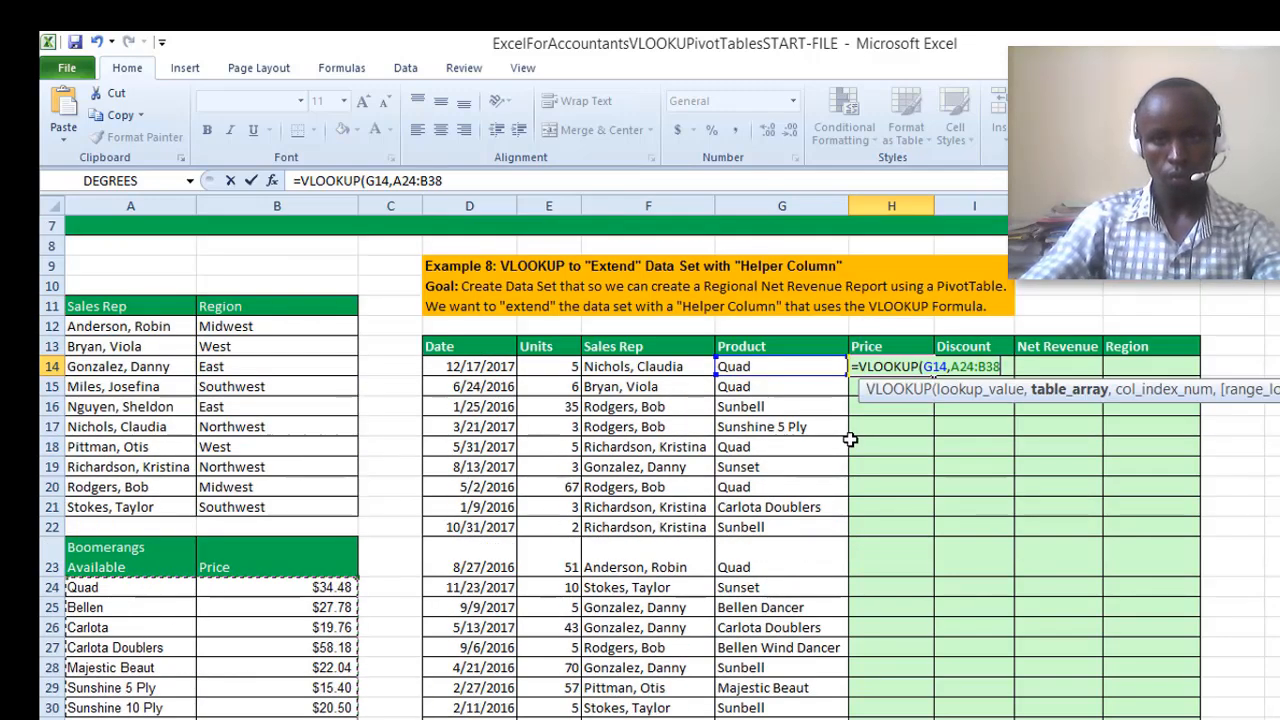
pyautogui.write(',2')
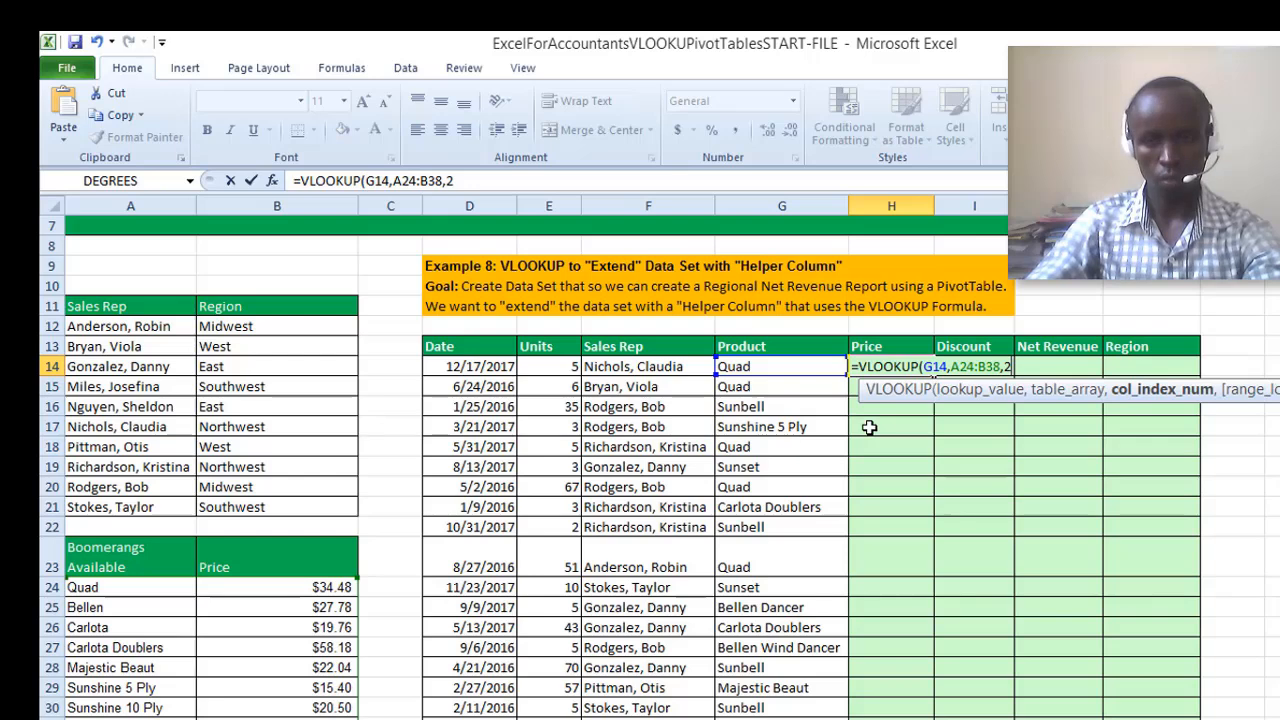
pyautogui.write(',')
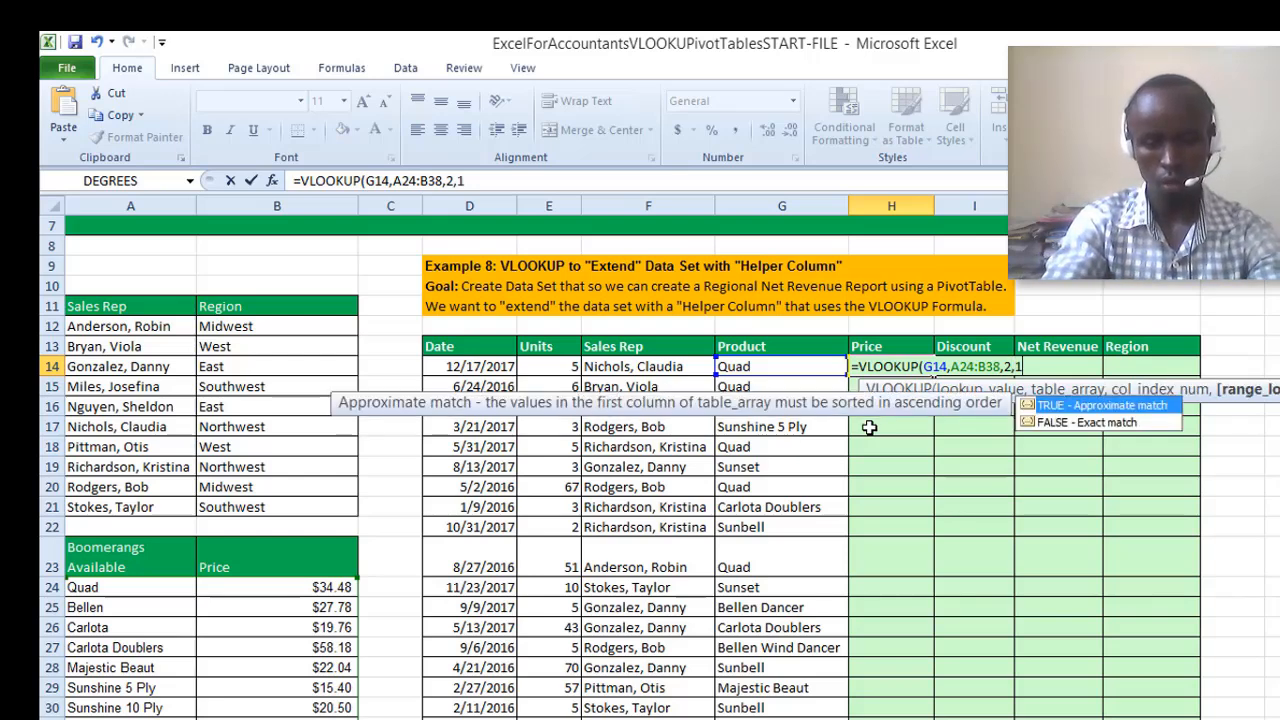
pyautogui.write('1)')
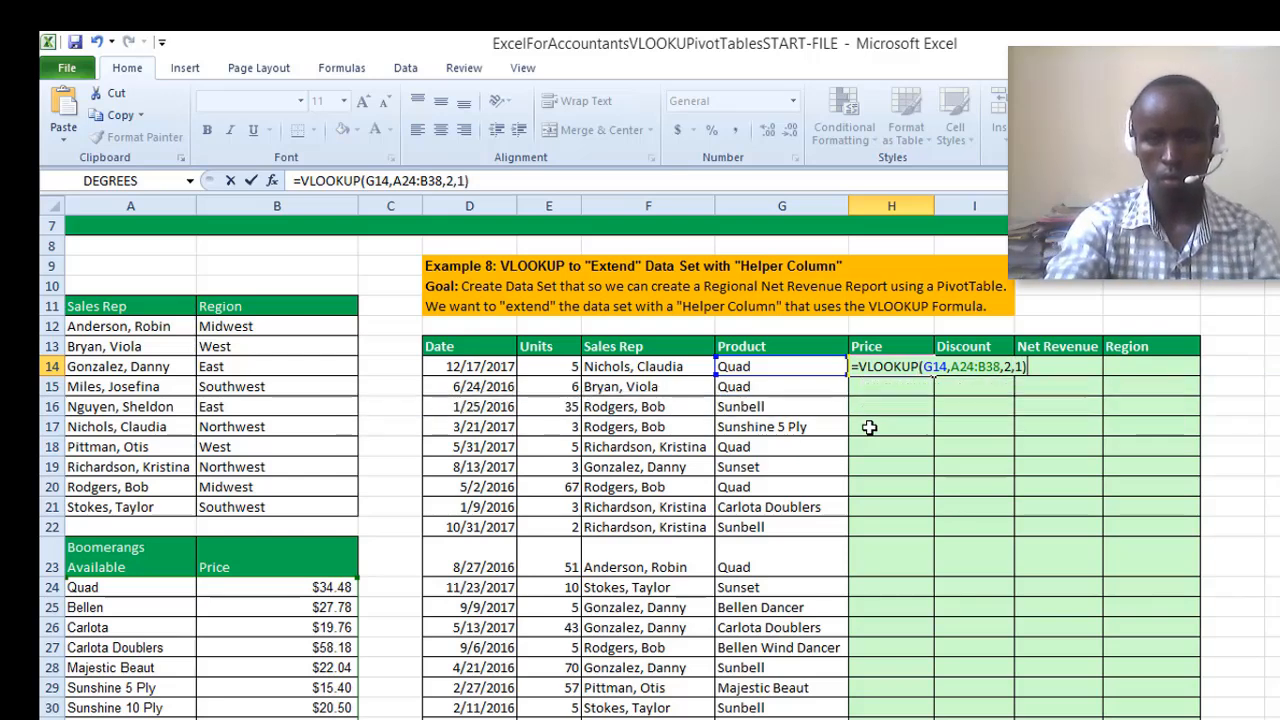
pyautogui.press('Return')
pyautogui.click(889, 366)
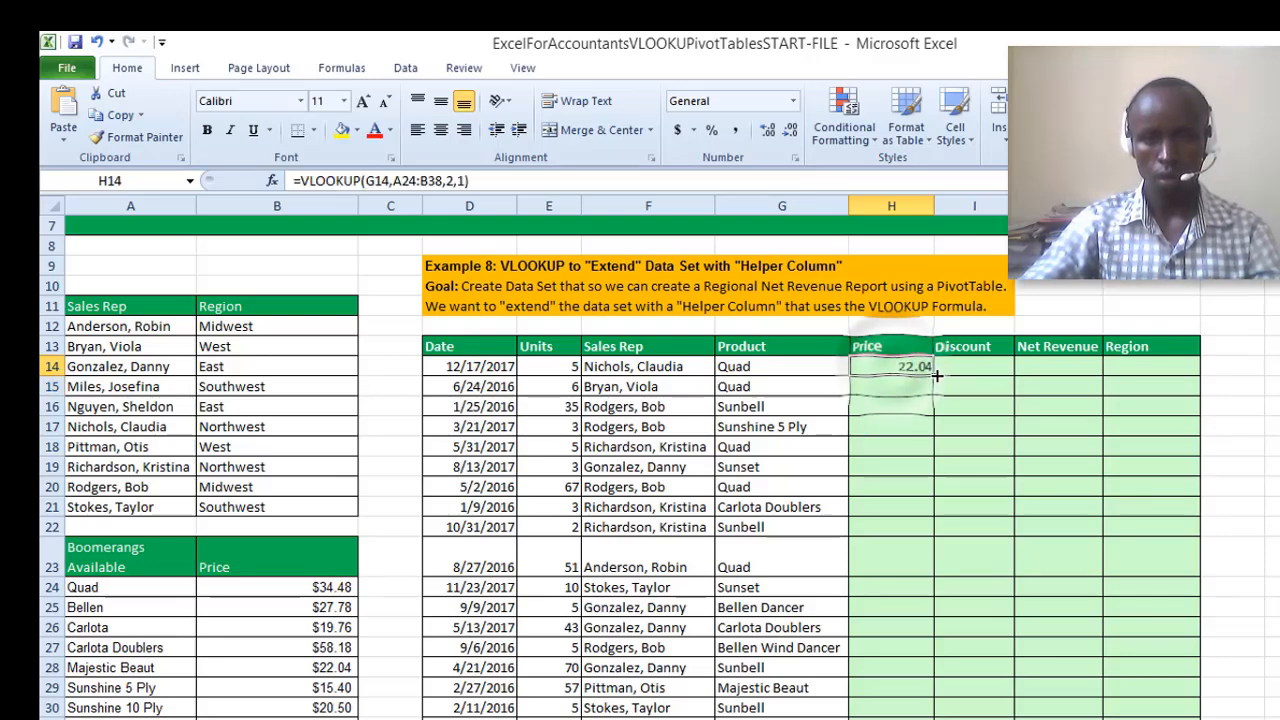
pyautogui.doubleClick(932, 376)
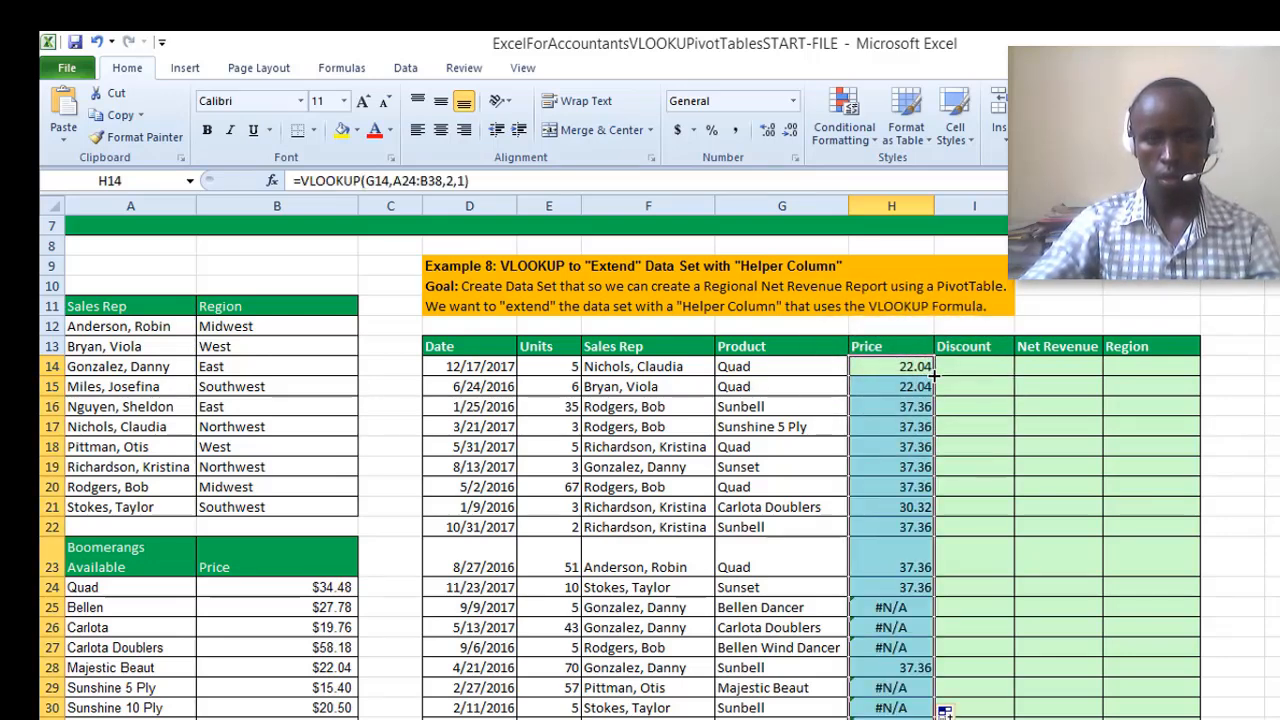
# Make the table array in H14 absolute as $A$24:$B$38 and refill the formula down the Price column.
pyautogui.doubleClick(894, 366)
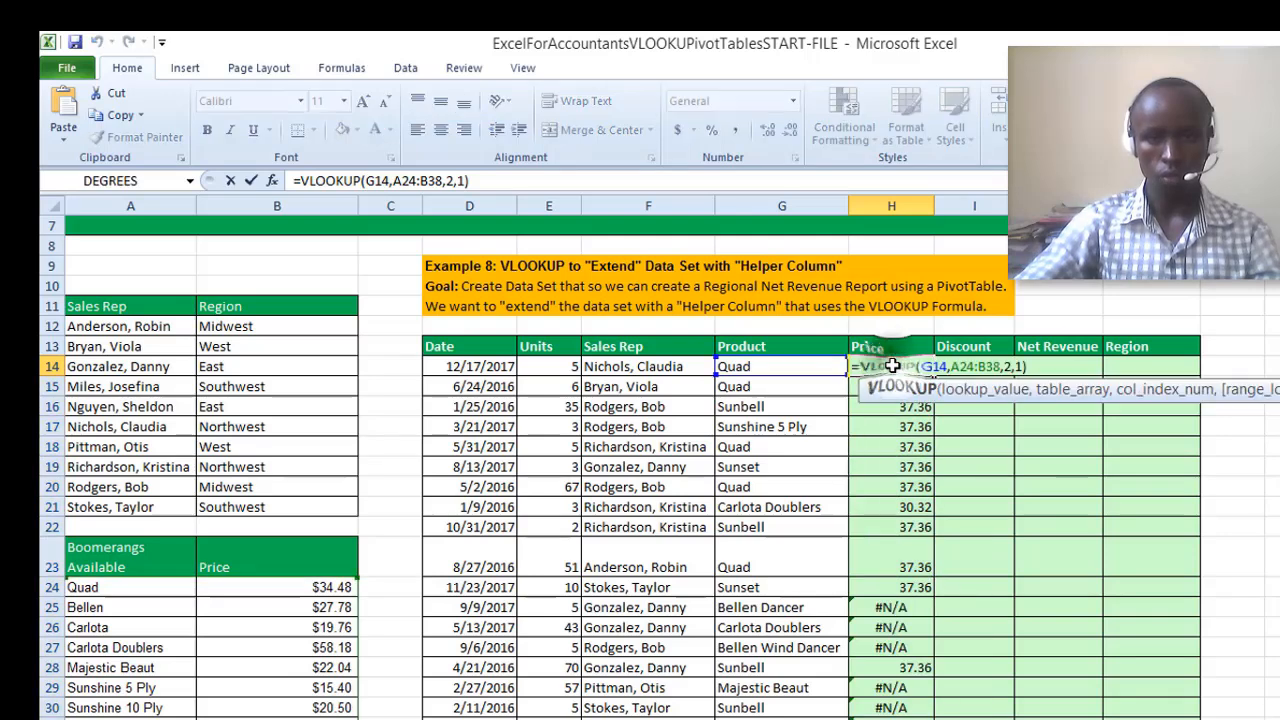
pyautogui.click(969, 366)
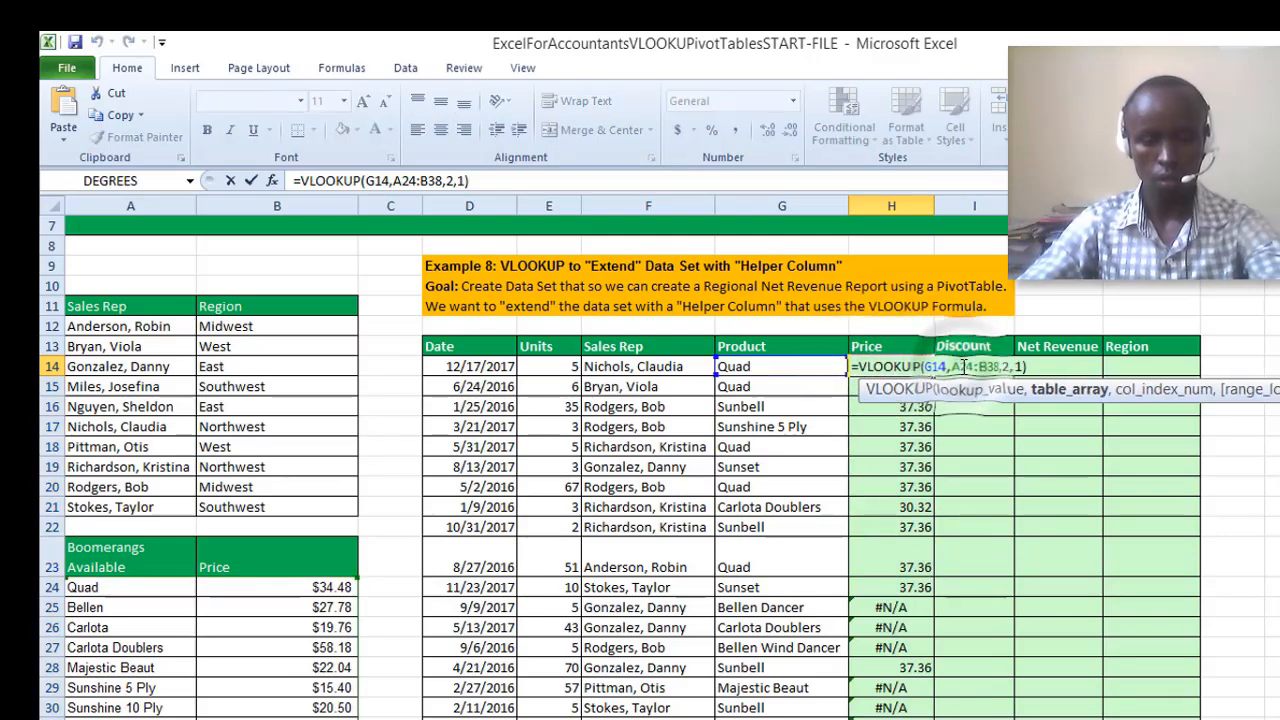
pyautogui.press('F4')
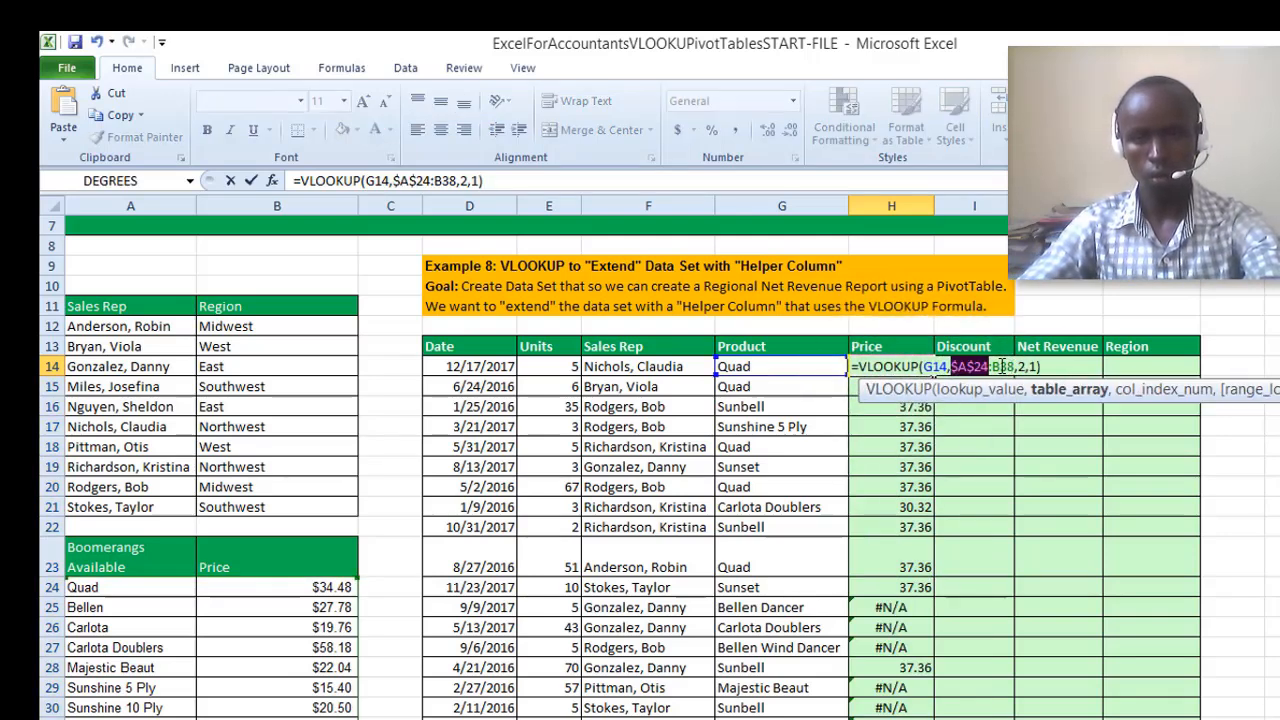
pyautogui.click(1001, 366)
pyautogui.press('F4')
pyautogui.press('Return')
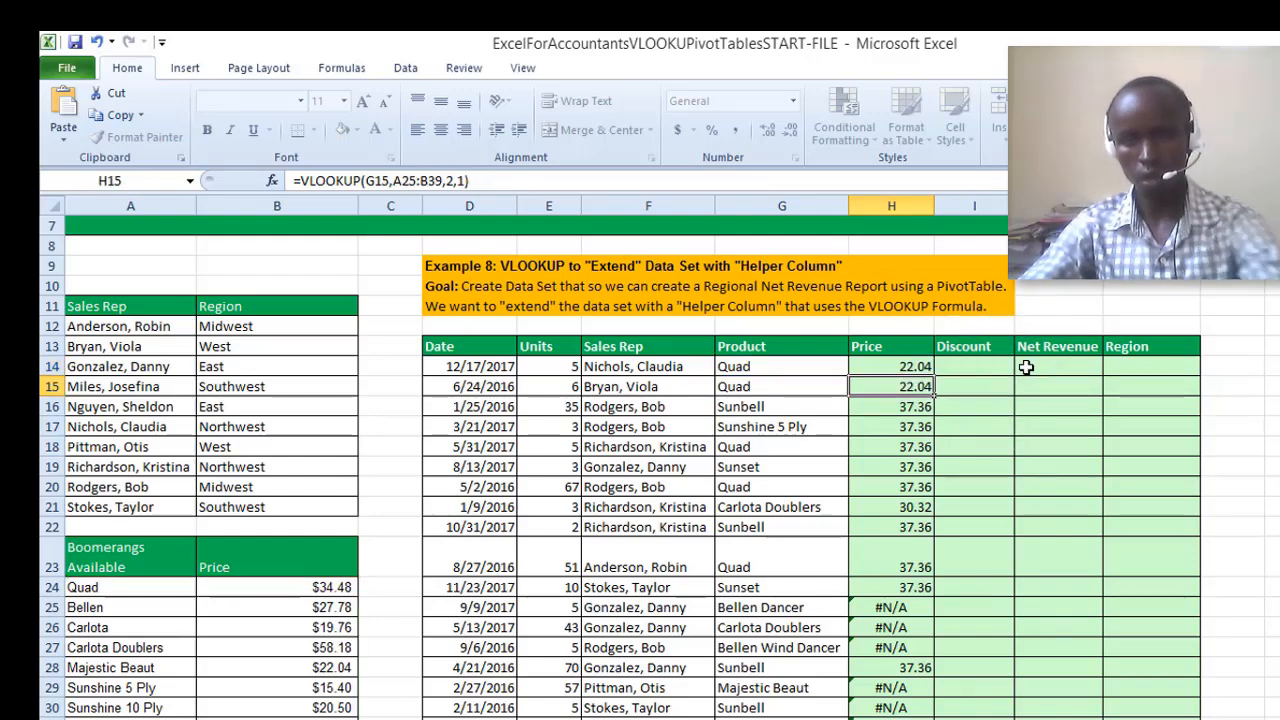
pyautogui.click(930, 369)
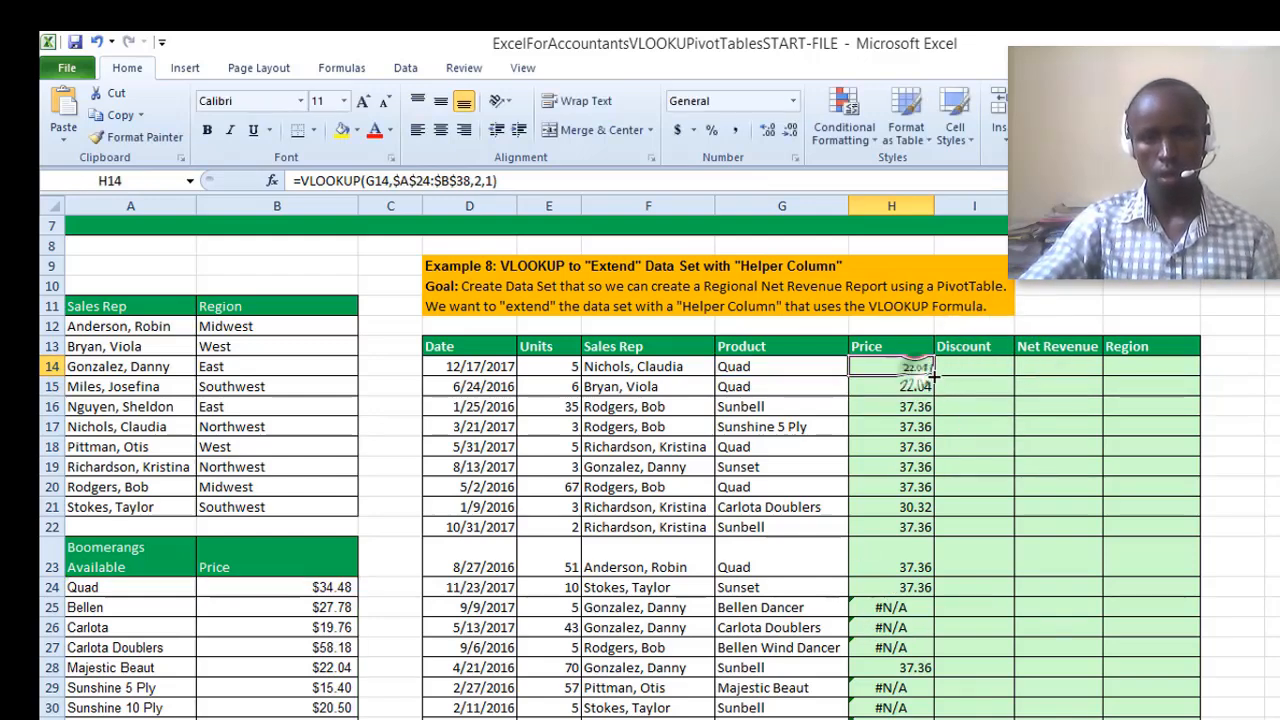
pyautogui.doubleClick(932, 374)
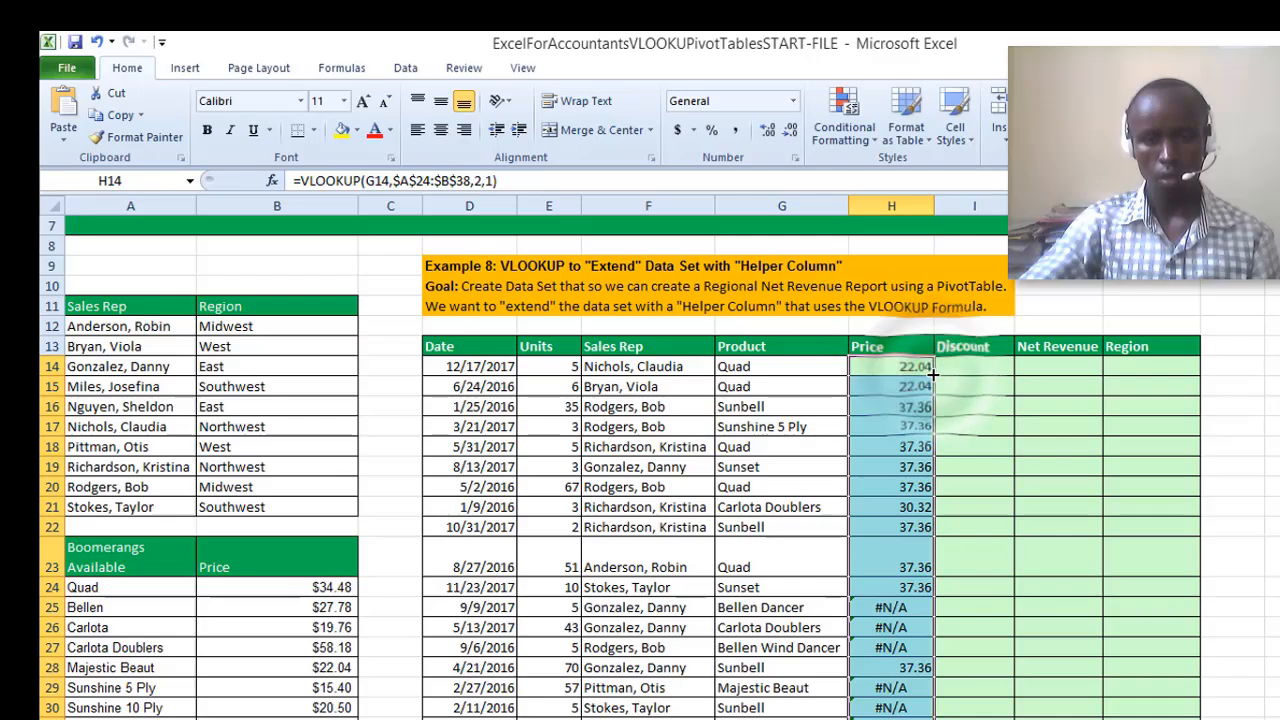
# Check the Price column against the products down the rows of the data set.
pyautogui.scroll(-10, 918, 507)
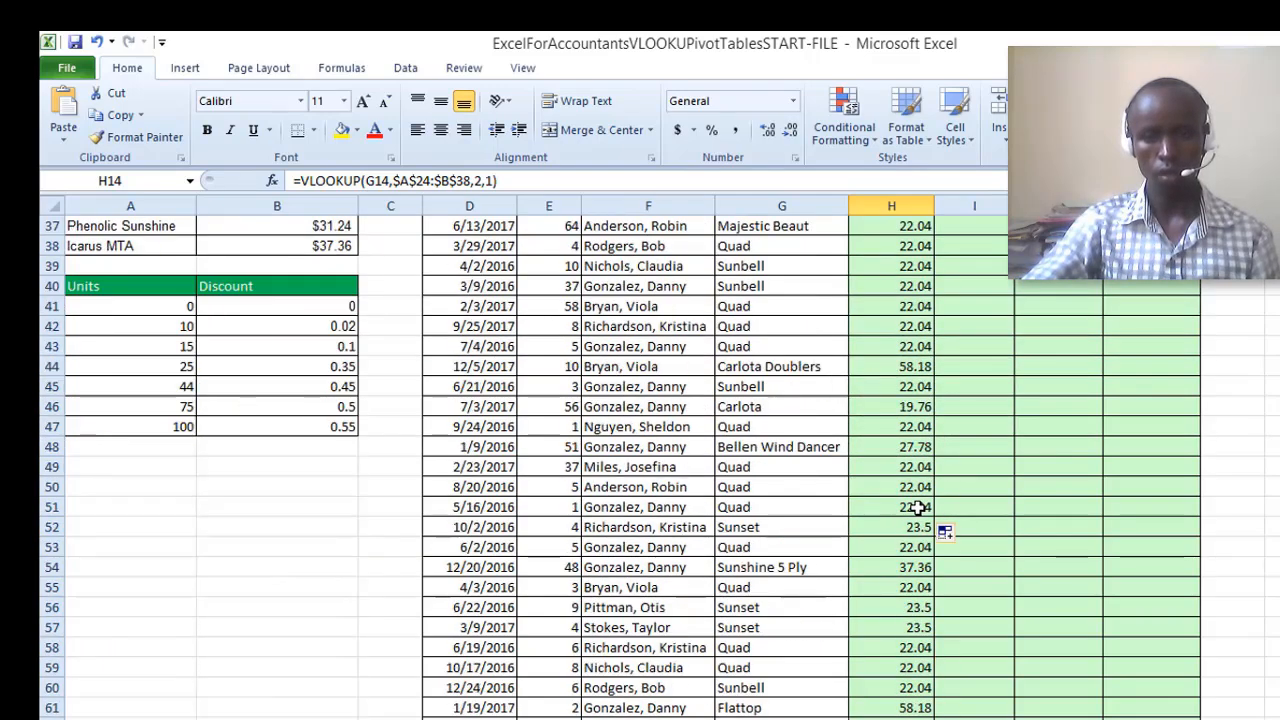
pyautogui.scroll(-8, 918, 507)
pyautogui.scroll(13, 918, 507)
pyautogui.scroll(-6, 918, 507)
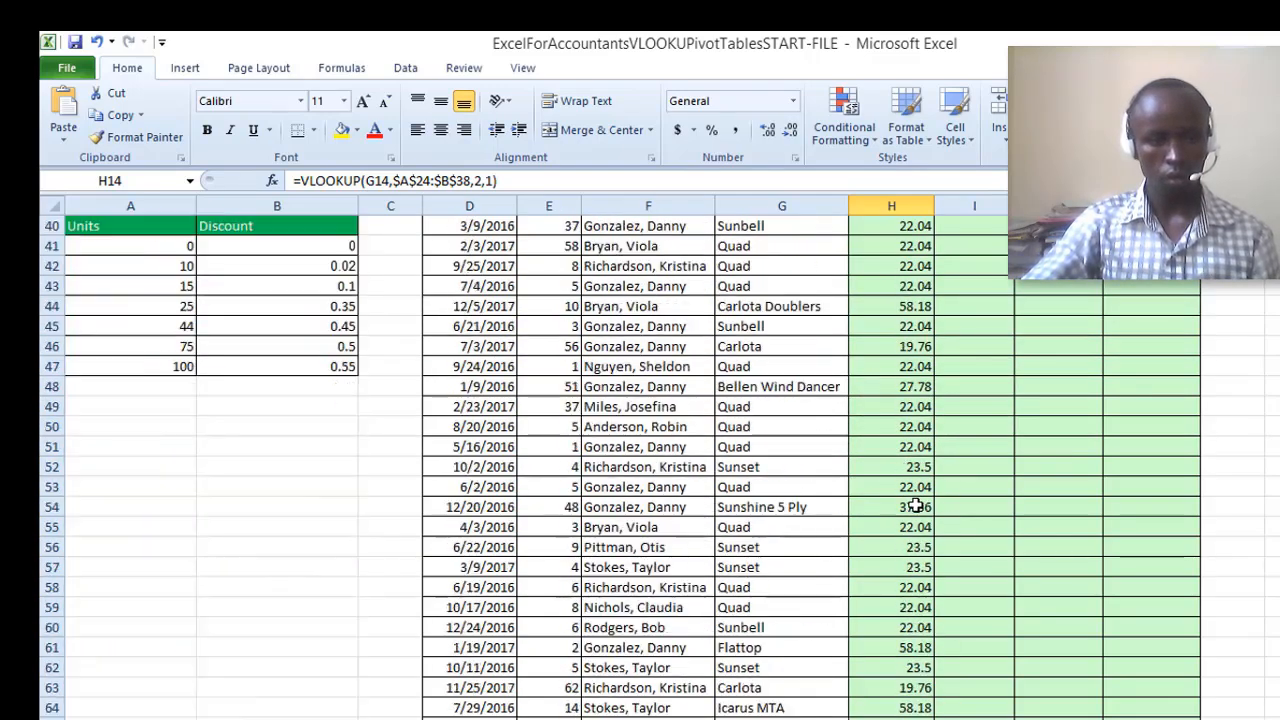
pyautogui.scroll(-17, 916, 507)
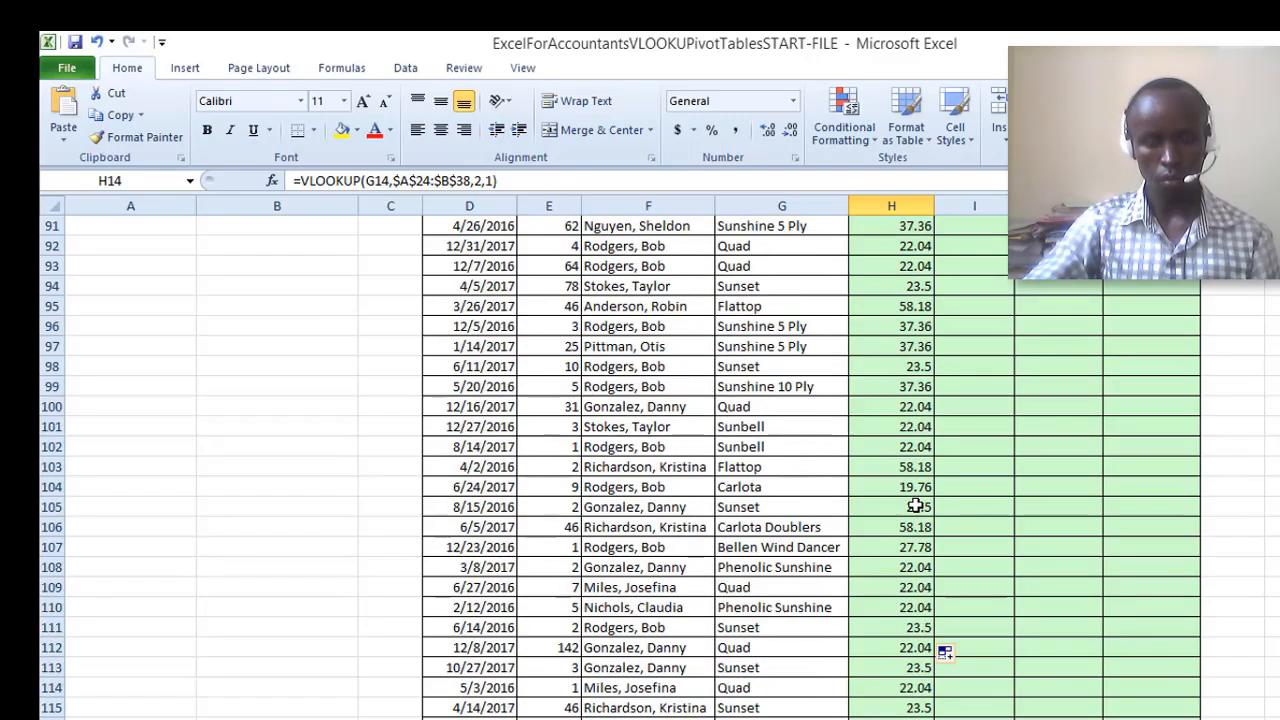
pyautogui.scroll(-4, 916, 507)
pyautogui.scroll(17, 916, 507)
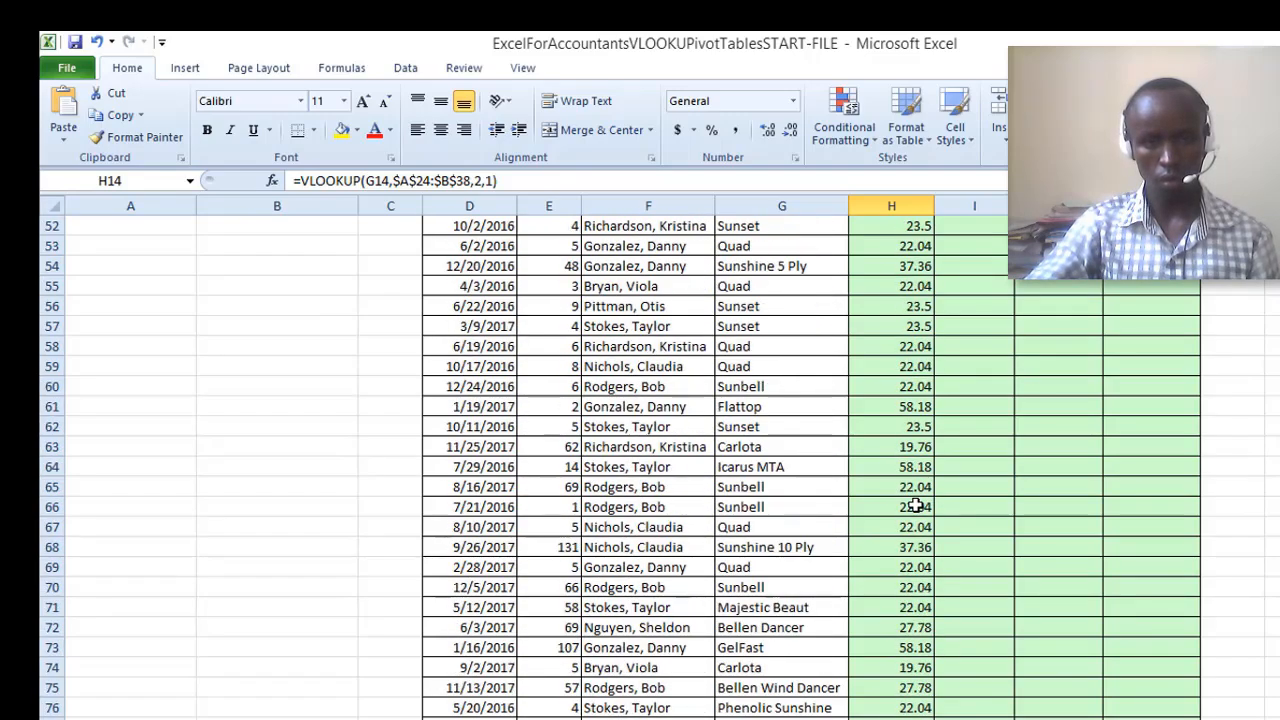
# Check that the Price formula extends to the last row of the data set and return to the column header.
pyautogui.scroll(17, 916, 507)
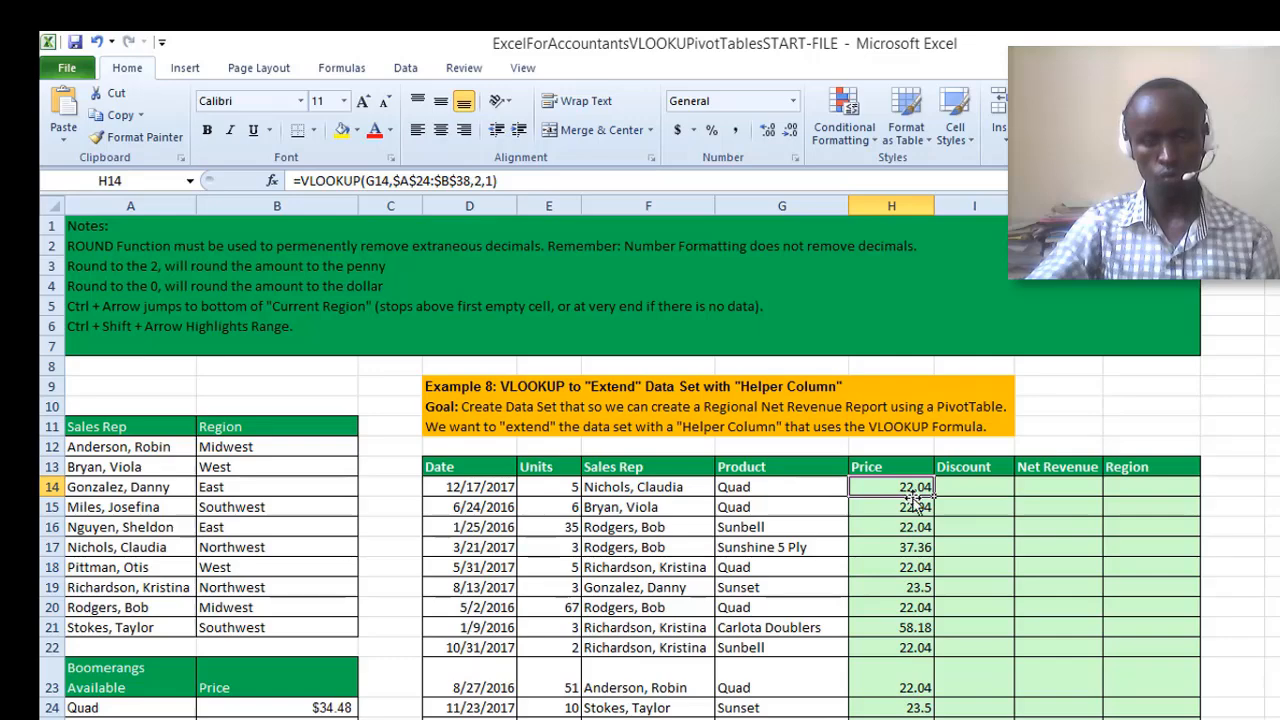
pyautogui.scroll(-3, 916, 507)
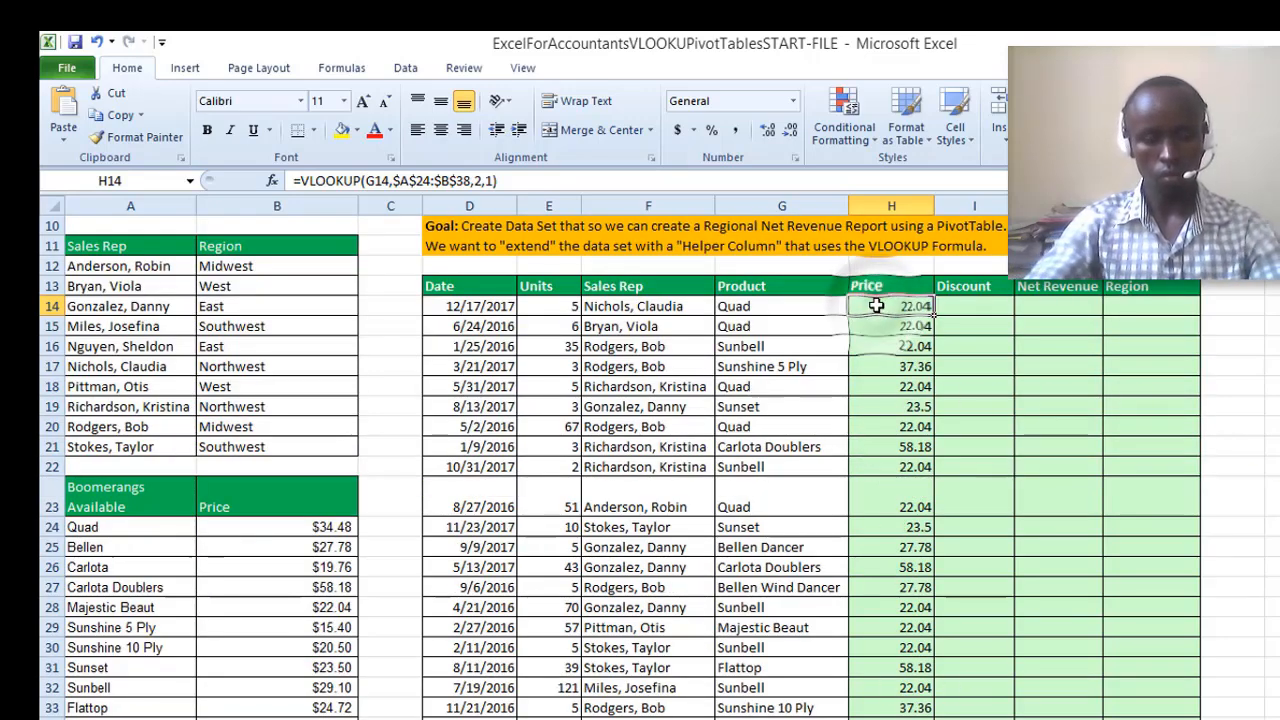
pyautogui.hotkey('ctrl', 'Down')
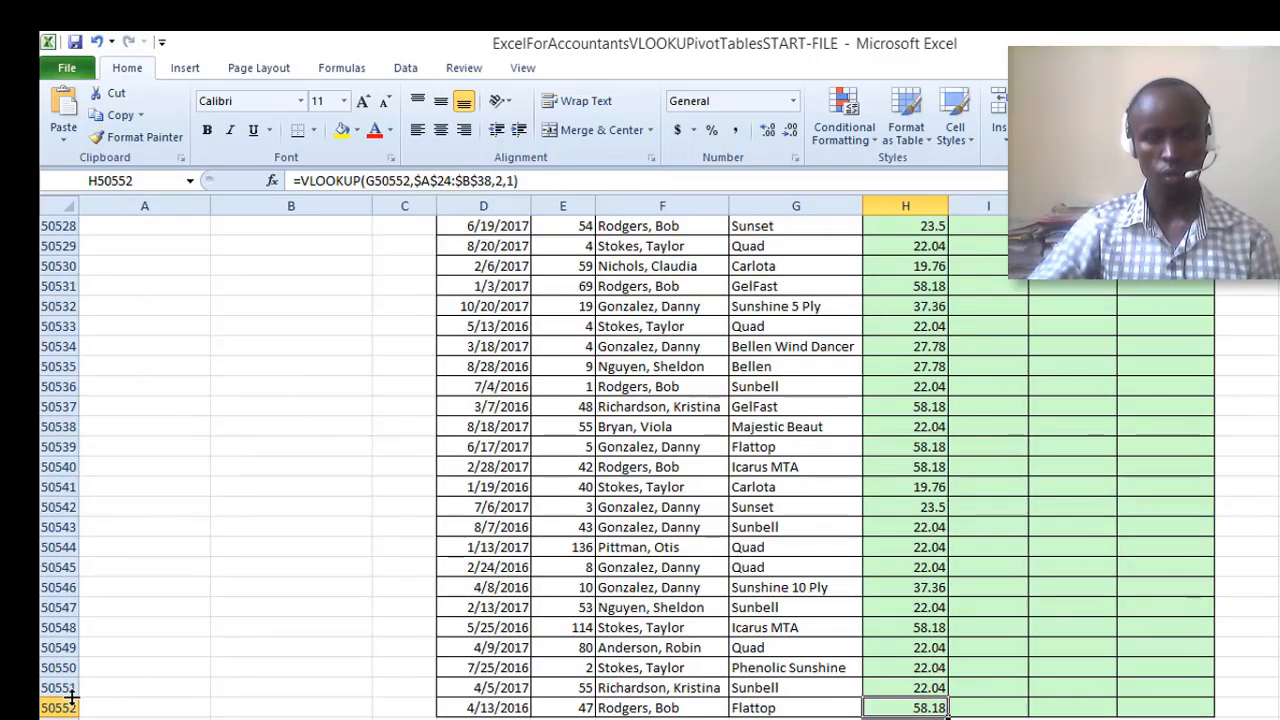
pyautogui.scroll(6, 893, 497)
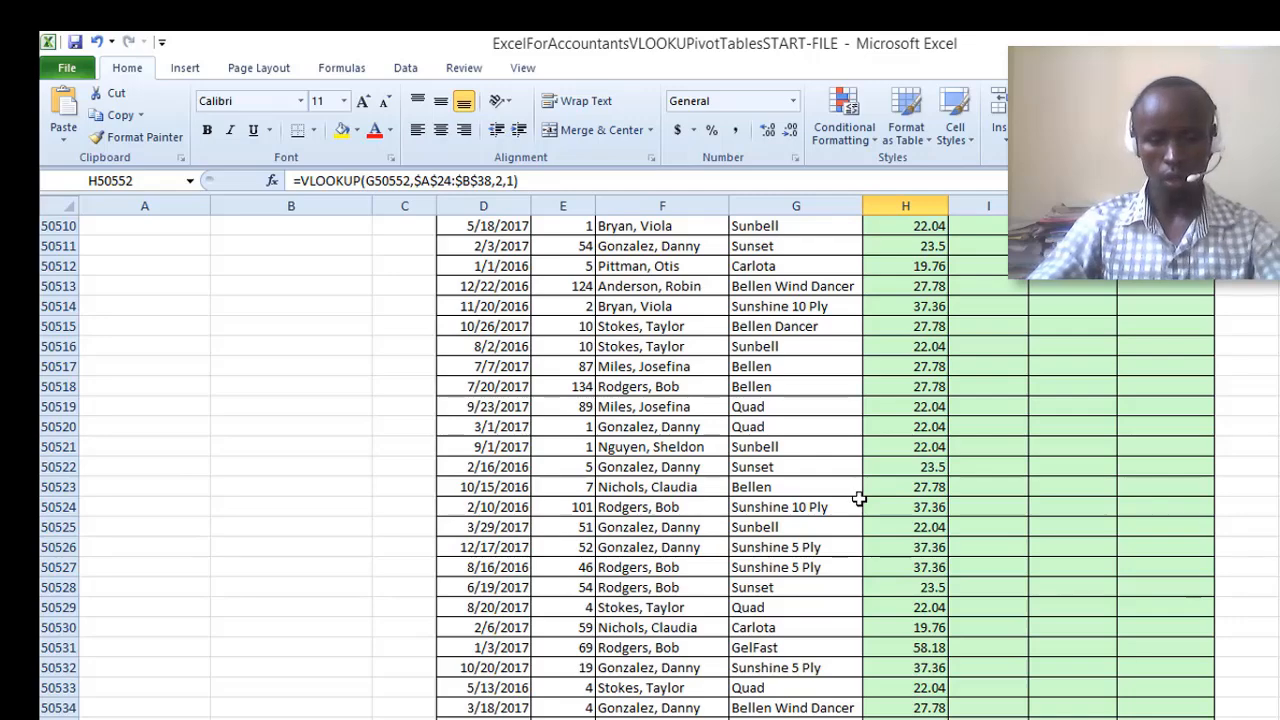
pyautogui.hotkey('ctrl', 'Up')
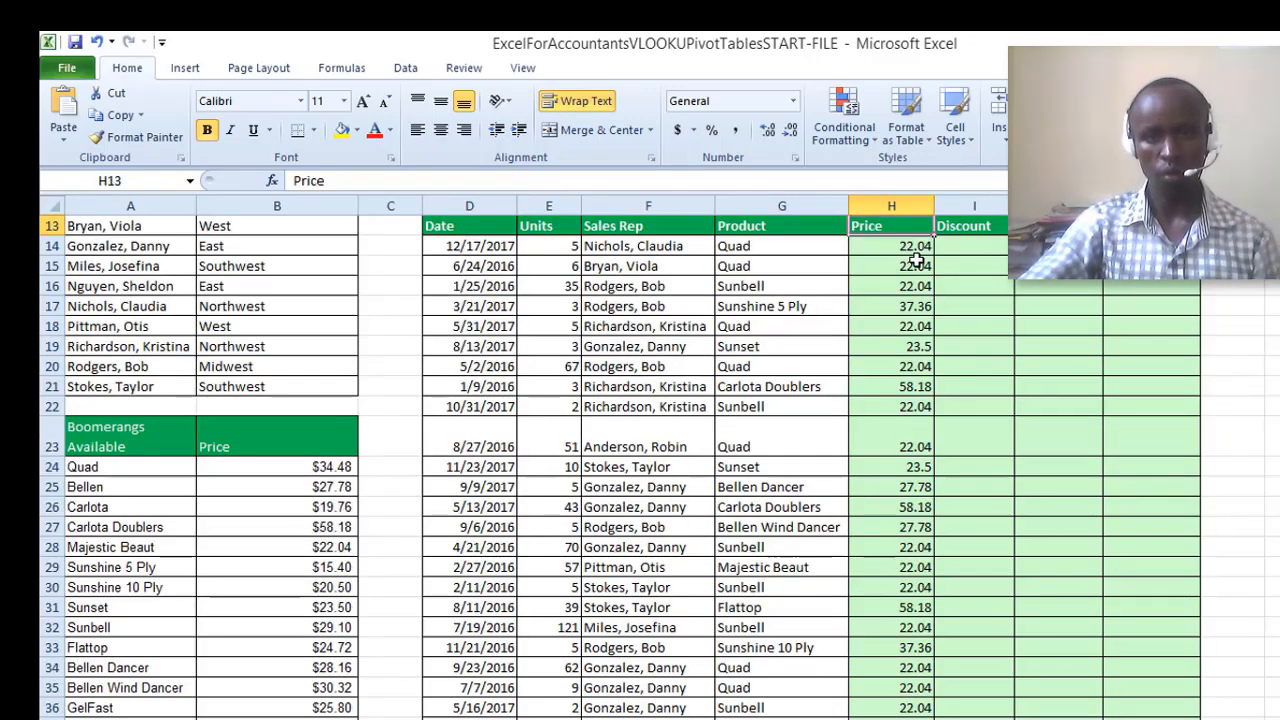
# Begin a VLOOKUP formula in Discount cell I14 with the units in E14 as the lookup value.
pyautogui.click(955, 247)
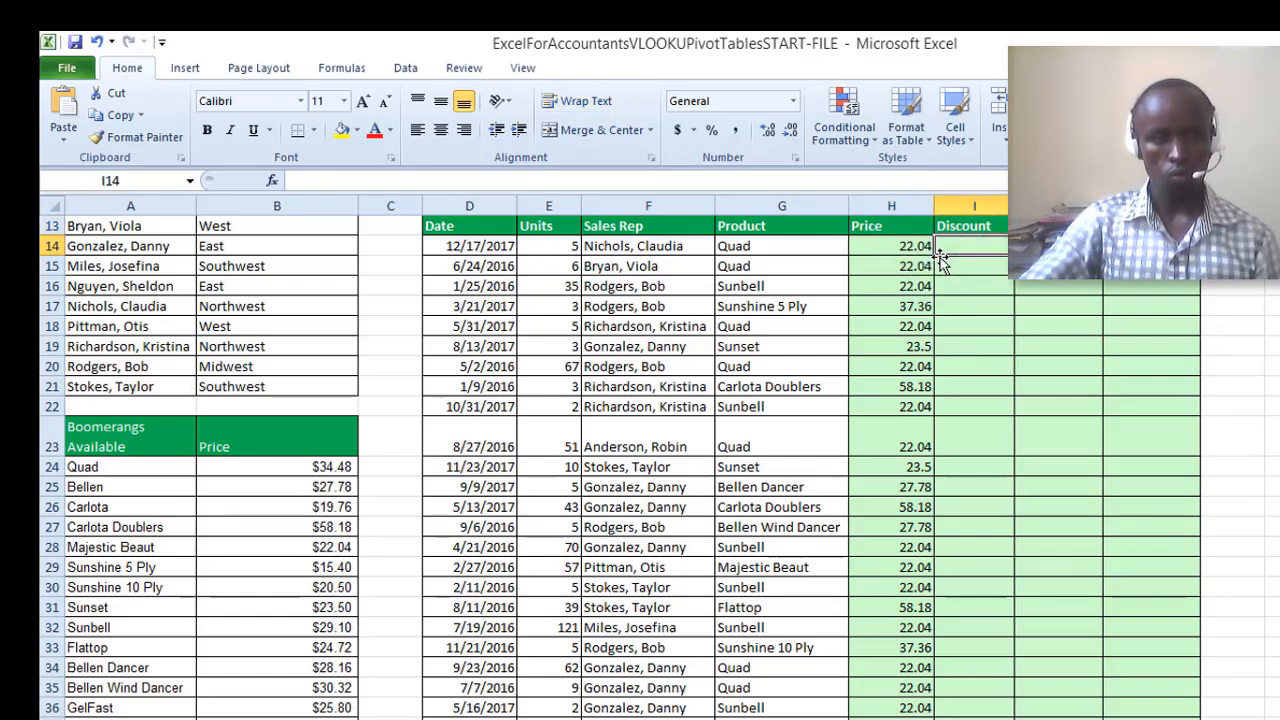
pyautogui.scroll(4, 879, 370)
pyautogui.scroll(-2, 978, 501)
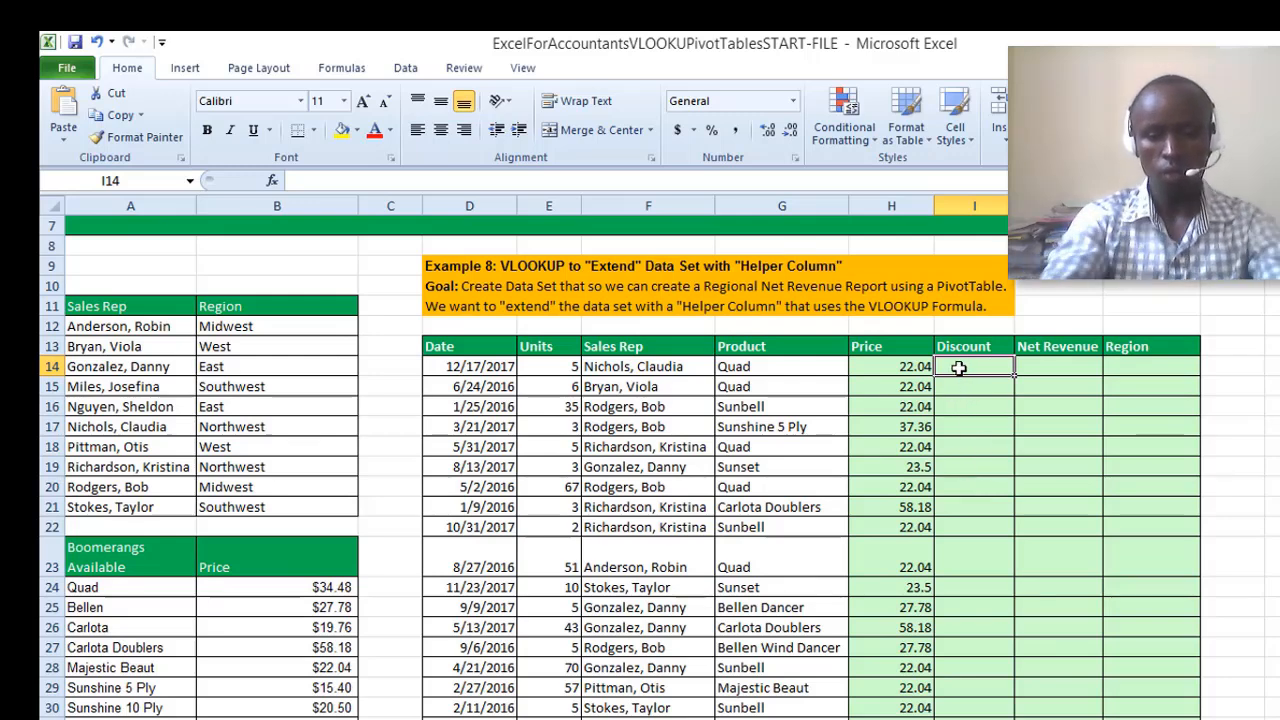
pyautogui.write('=vl')
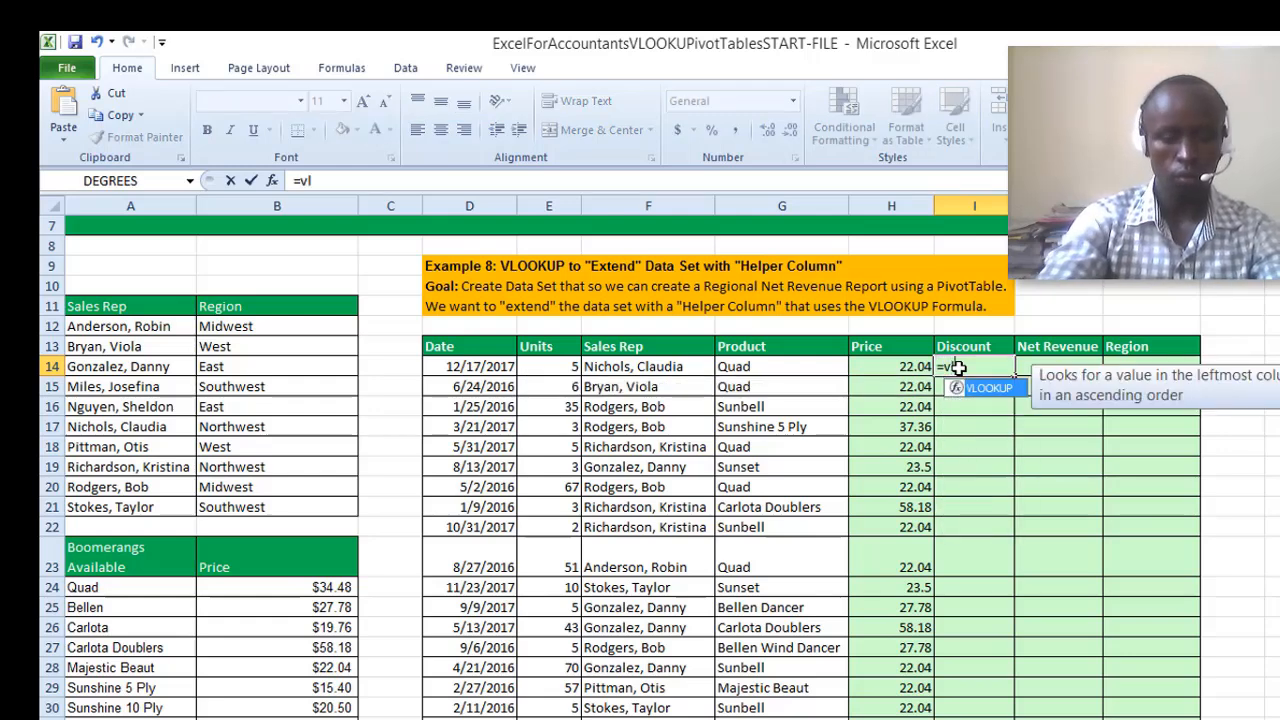
pyautogui.press('Tab')
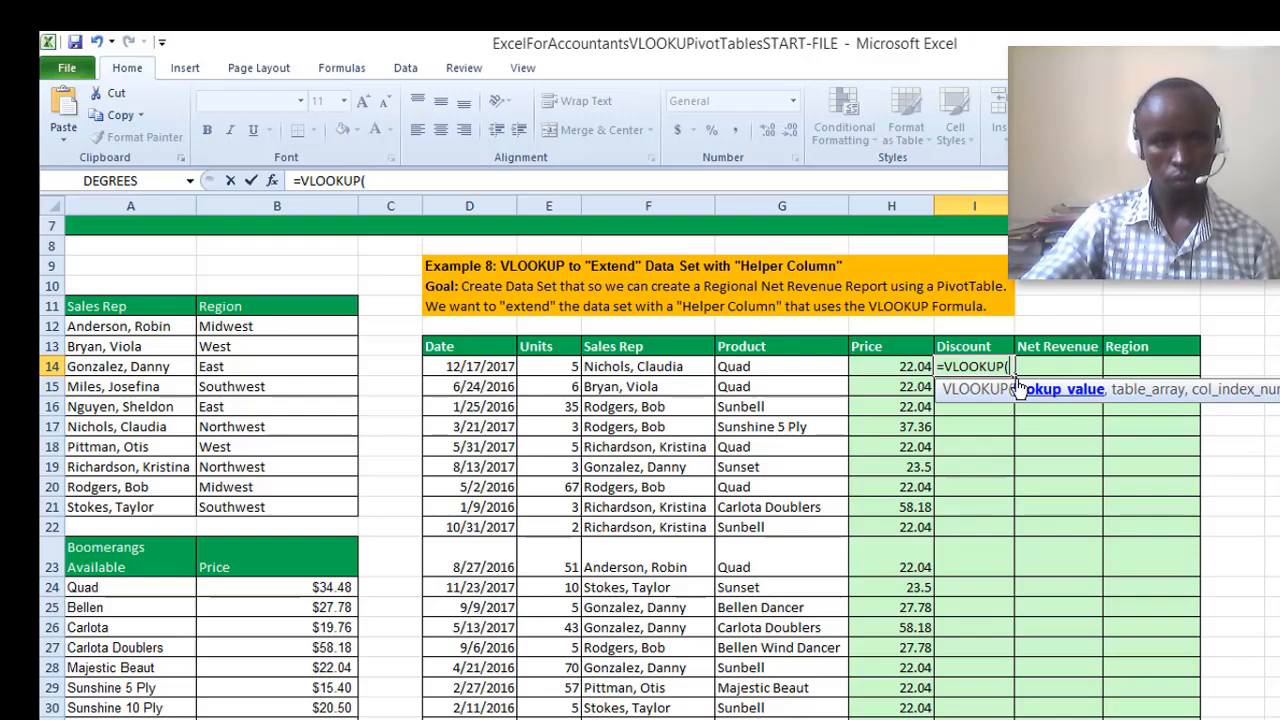
pyautogui.scroll(-6, 615, 630)
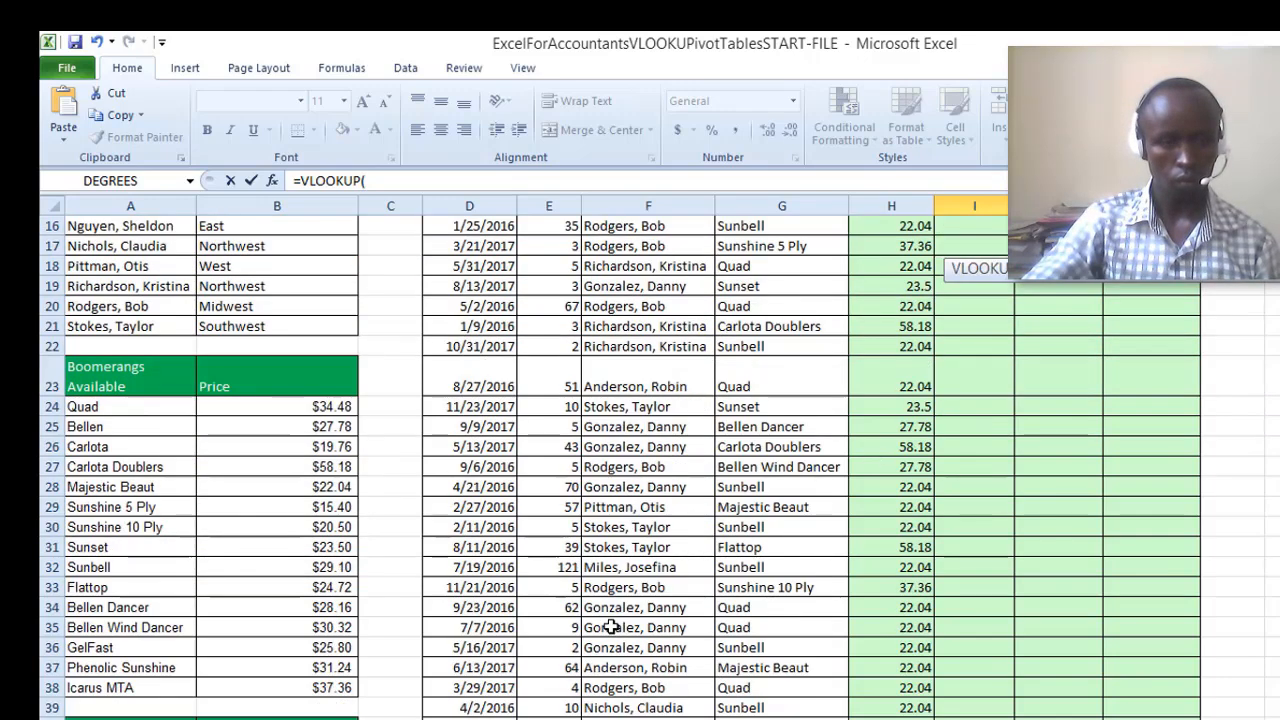
pyautogui.scroll(2, 610, 627)
pyautogui.scroll(6, 610, 627)
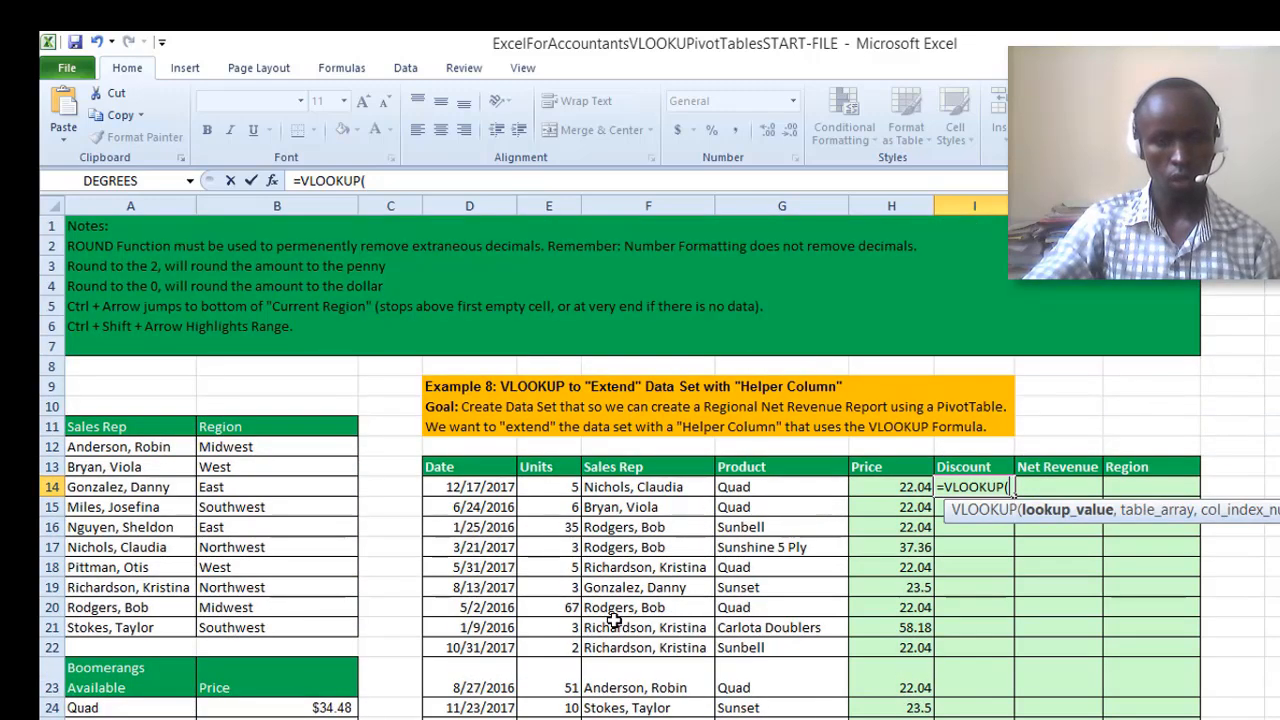
pyautogui.click(556, 486)
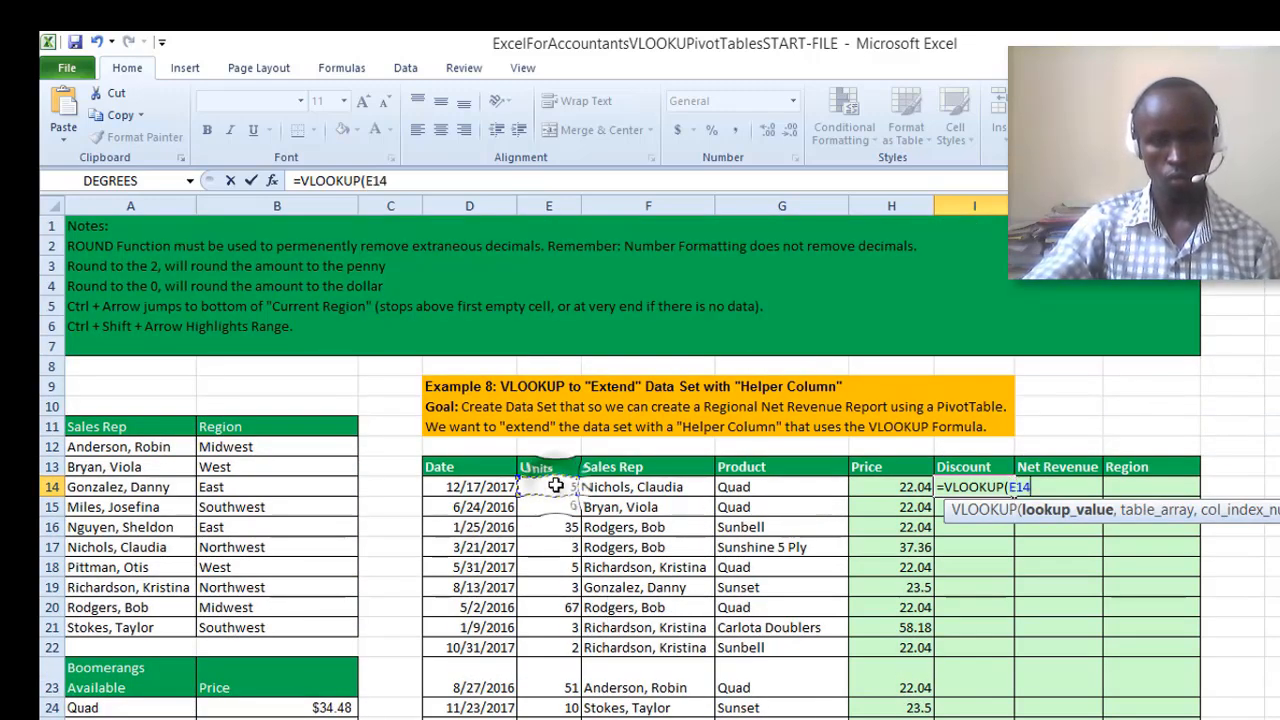
pyautogui.write(',')
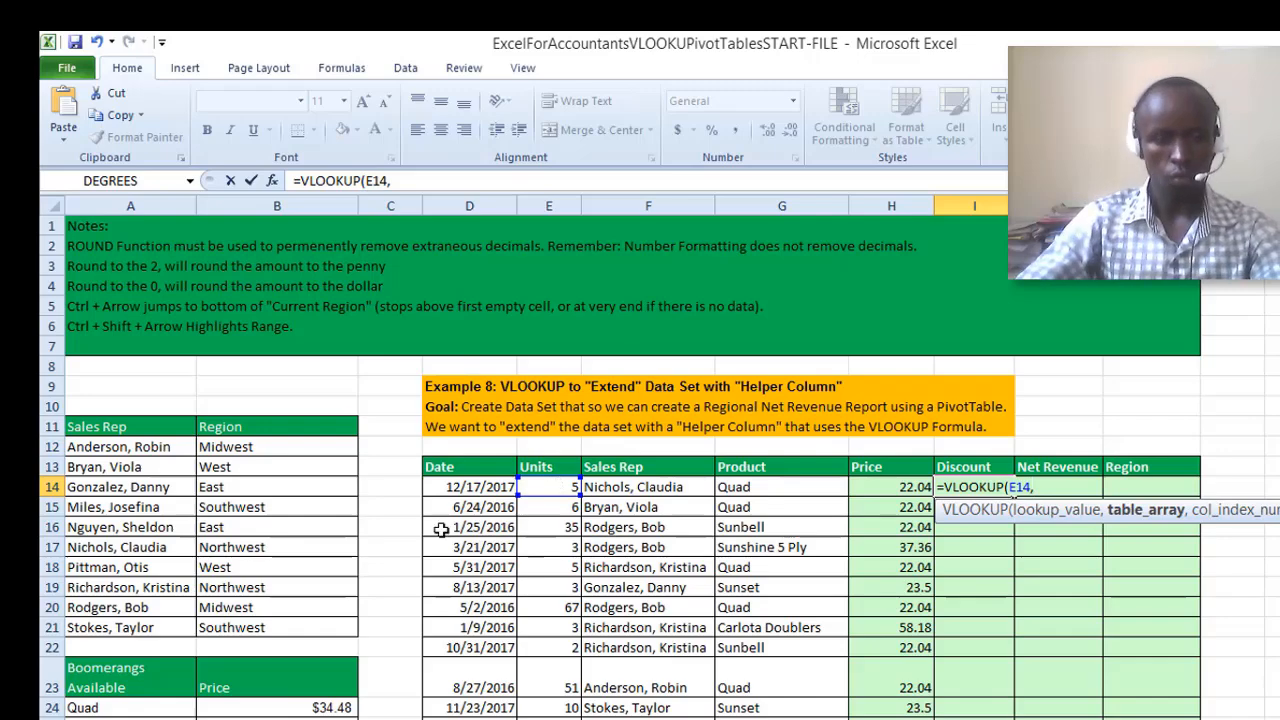
# Complete the I14 formula with the discount table A41:B47 as table array, column index 2 and range lookup 1.
pyautogui.scroll(-11, 300, 572)
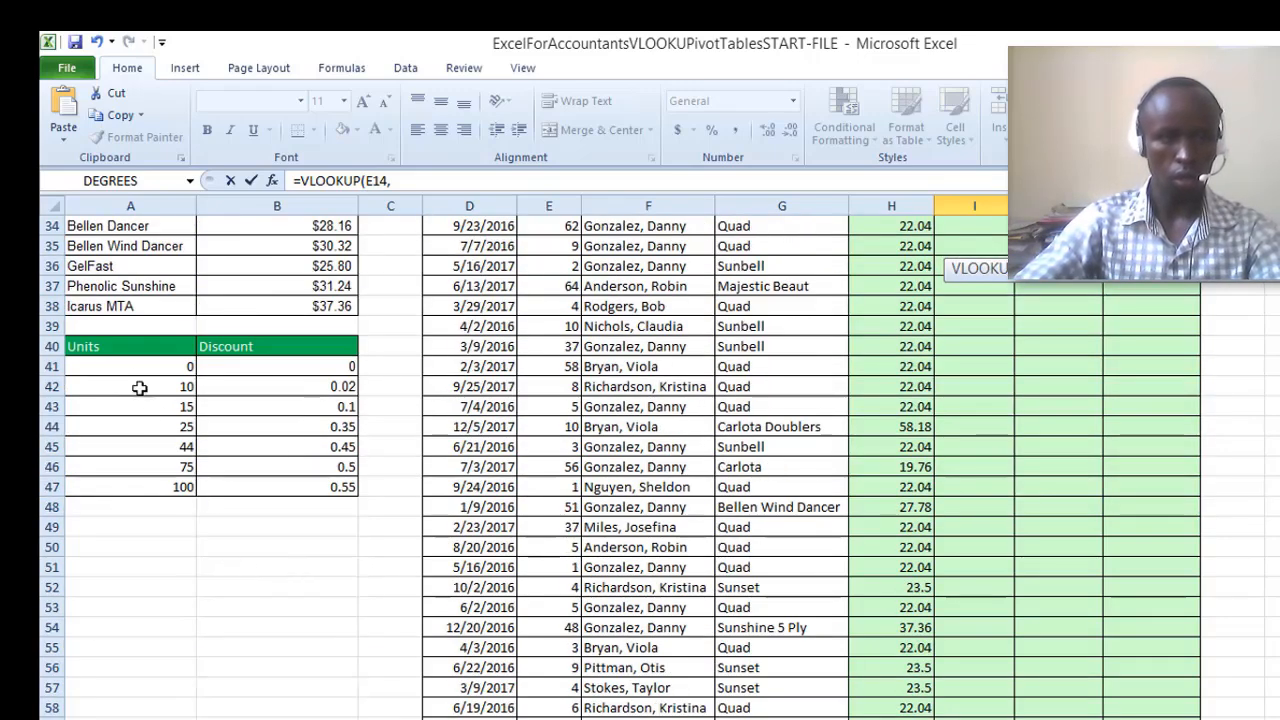
pyautogui.moveTo(132, 369); pyautogui.dragTo(395, 487)
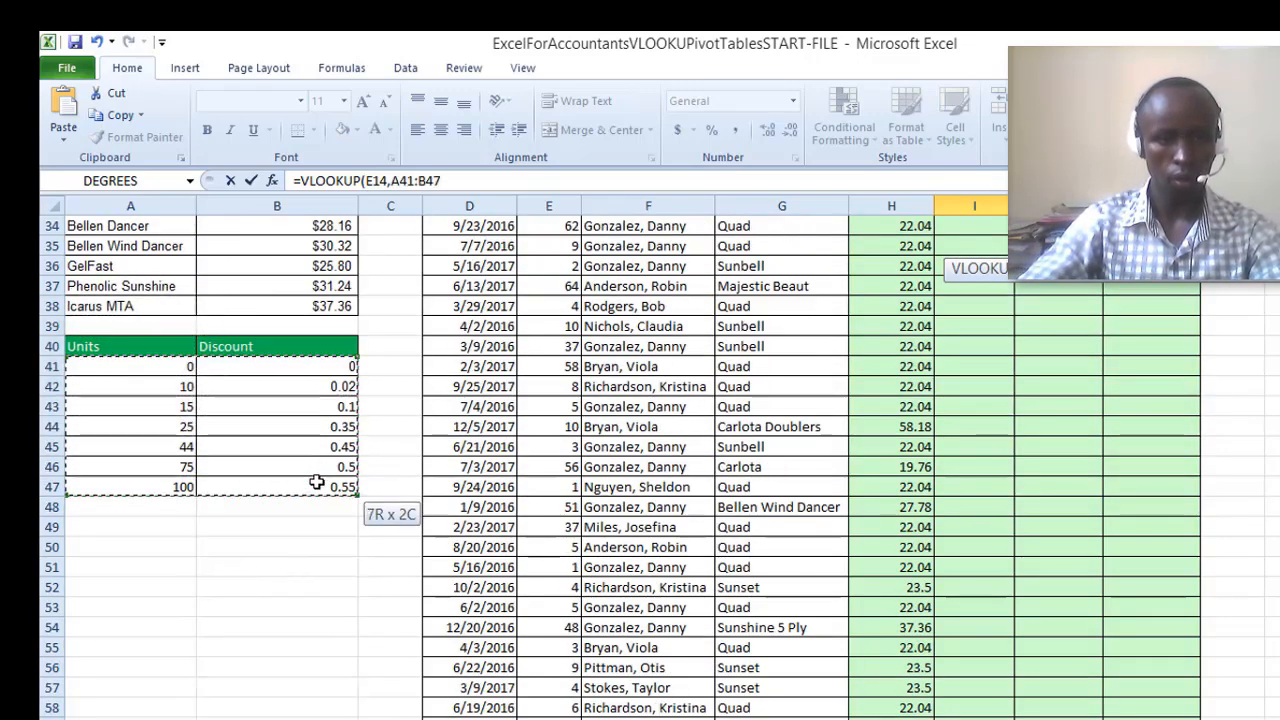
pyautogui.scroll(9, 420, 450)
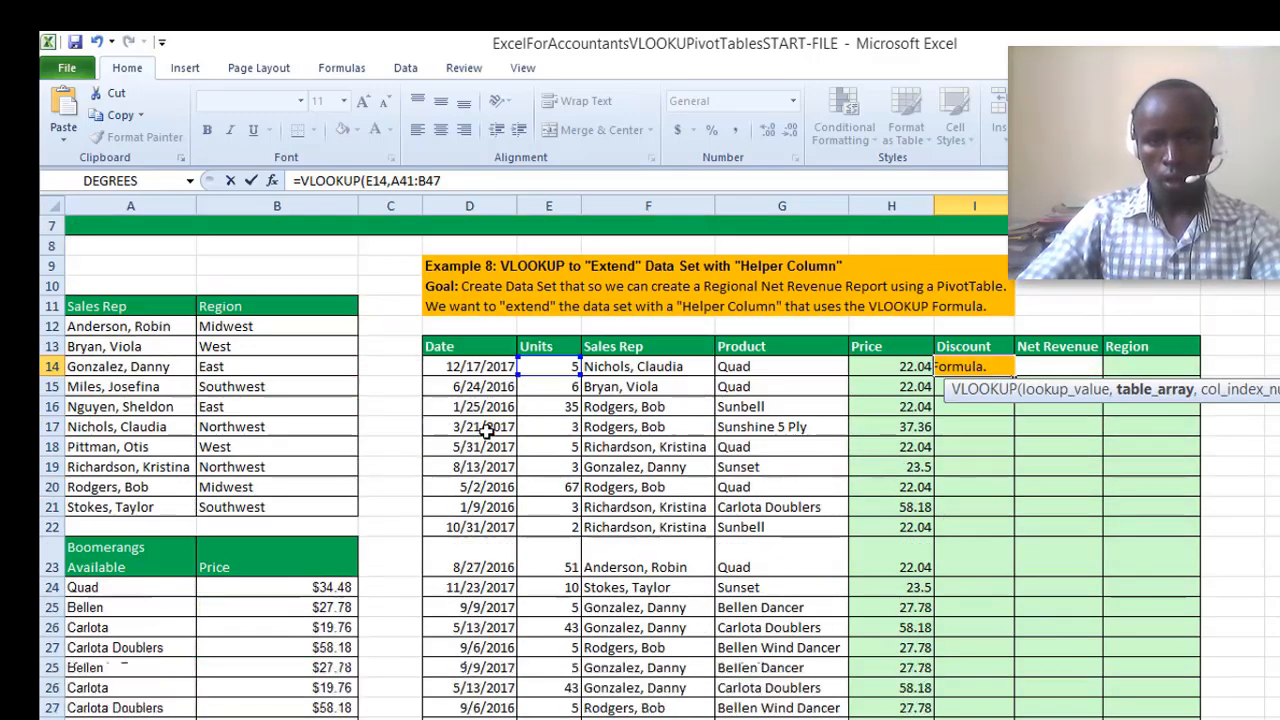
pyautogui.write(',')
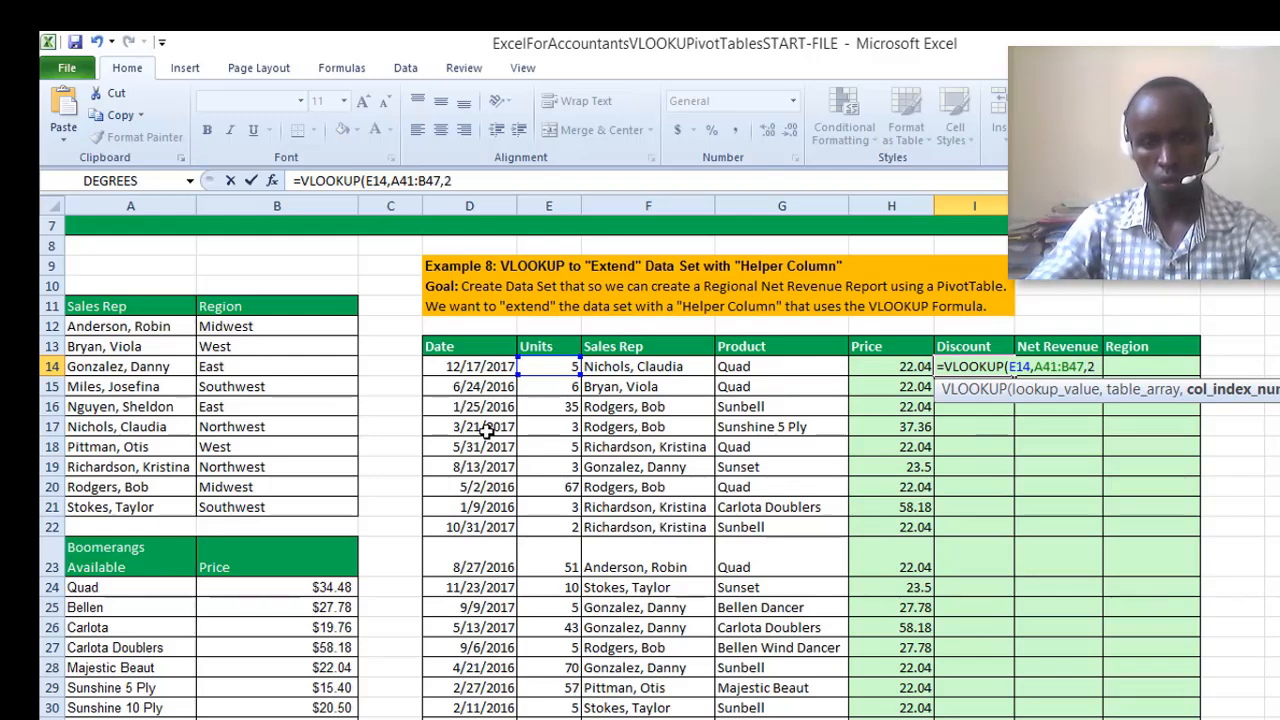
pyautogui.write('2,')
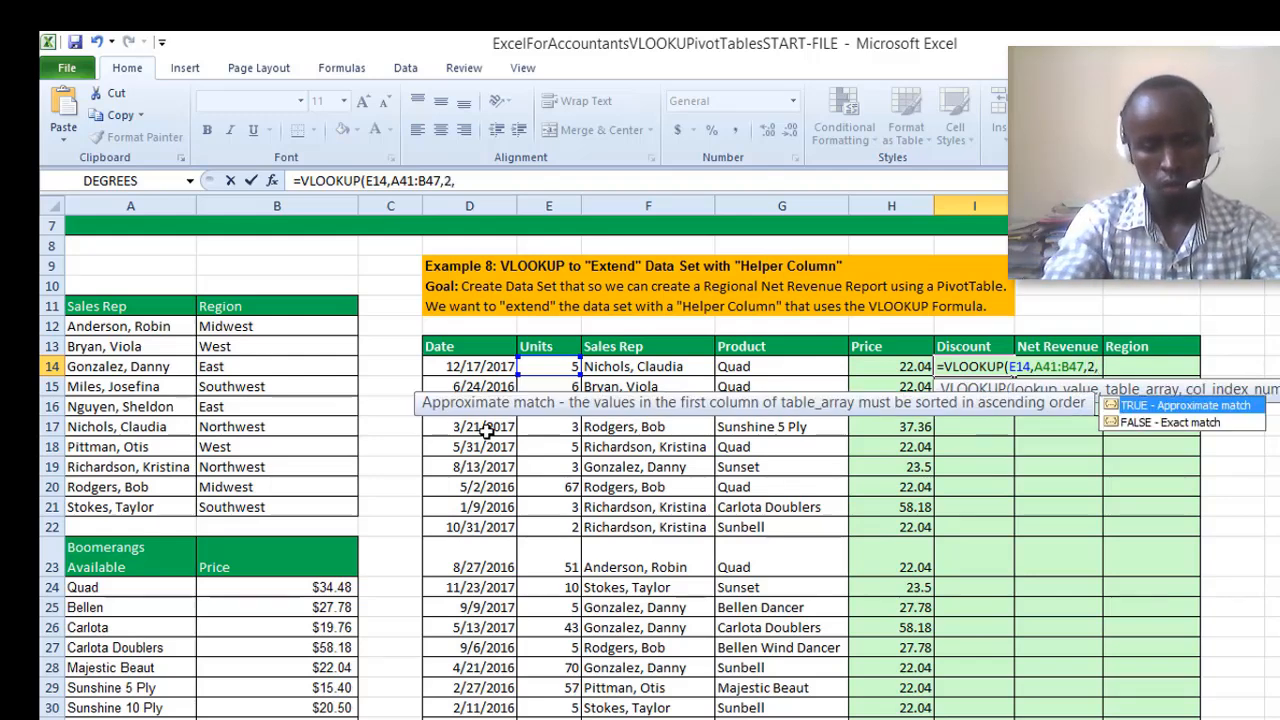
pyautogui.write('1)')
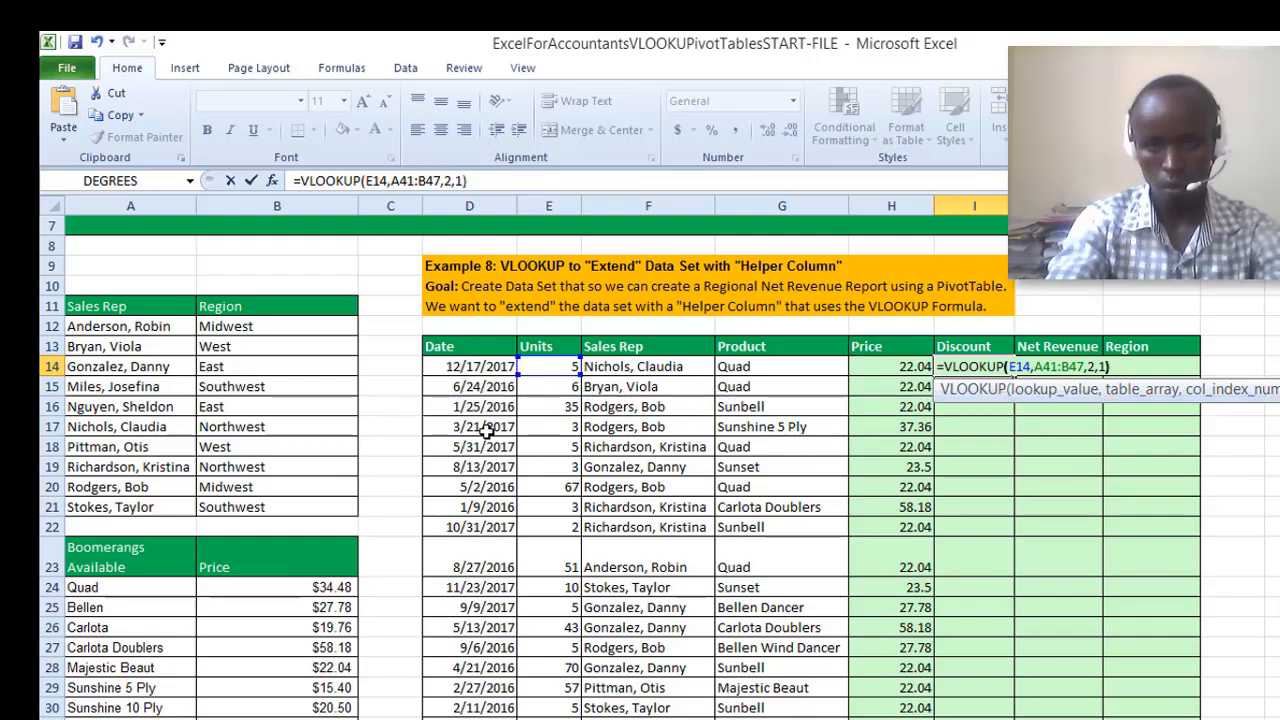
pyautogui.press('Return')
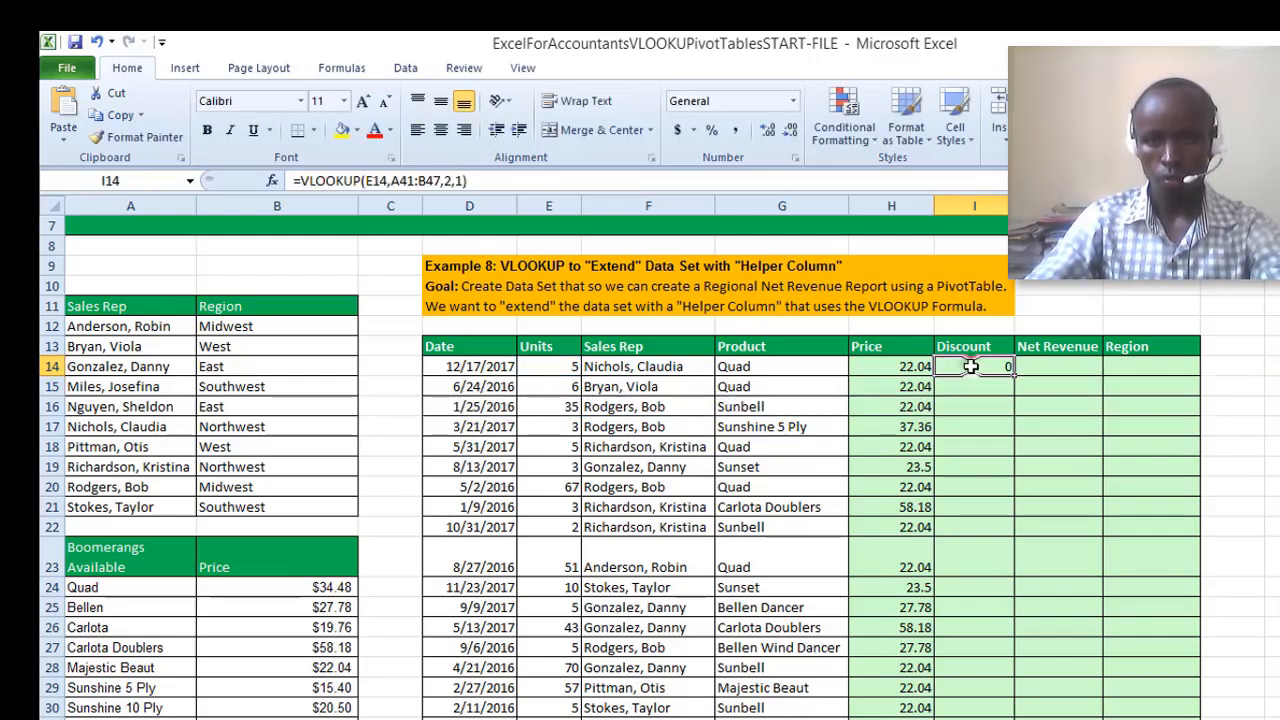
# Make the table array in I14 absolute as $A$41:$B$47 and fill the formula down the Discount column.
pyautogui.doubleClick(970, 371)
pyautogui.moveTo(1034, 367); pyautogui.dragTo(1086, 367)
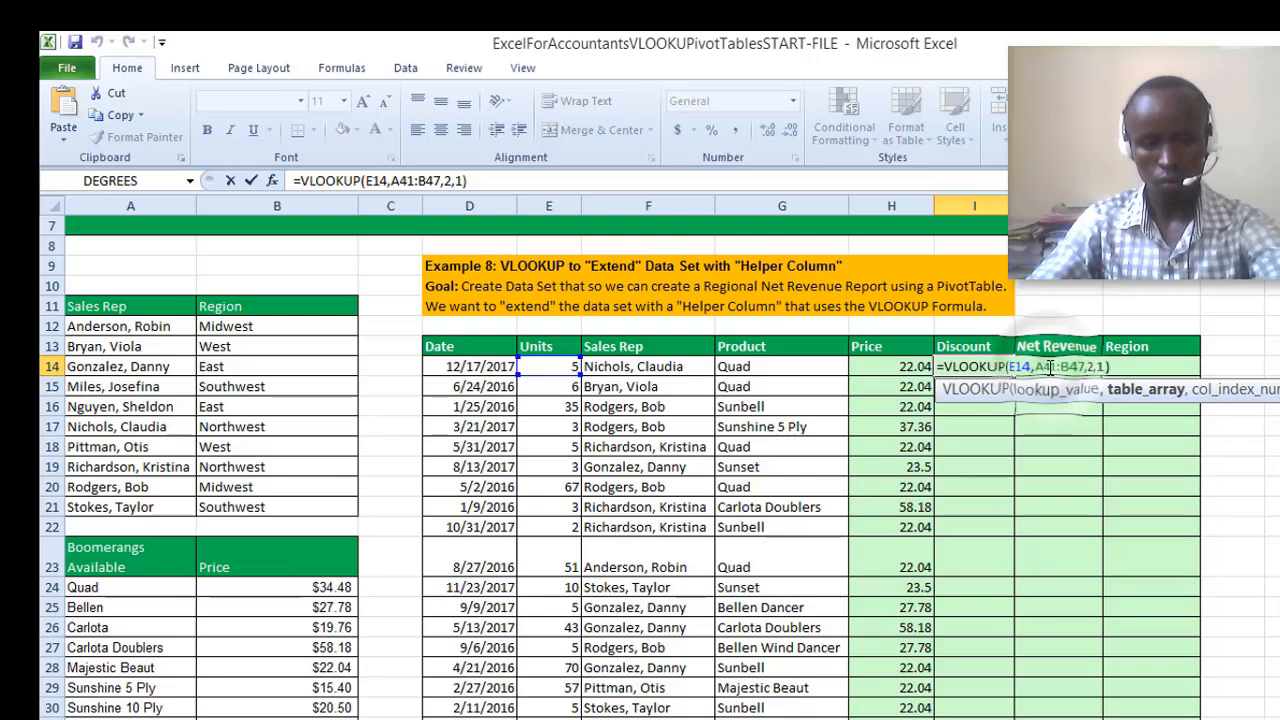
pyautogui.press('F4')
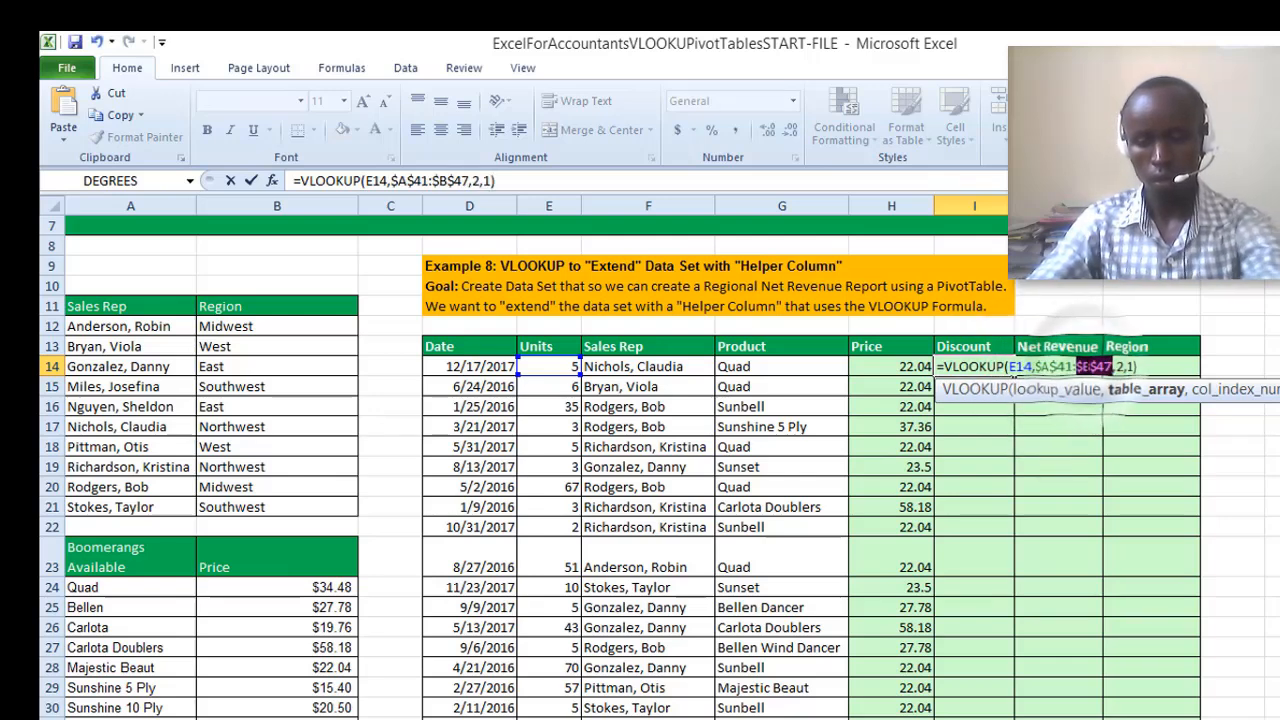
pyautogui.press('Return')
pyautogui.click(990, 367)
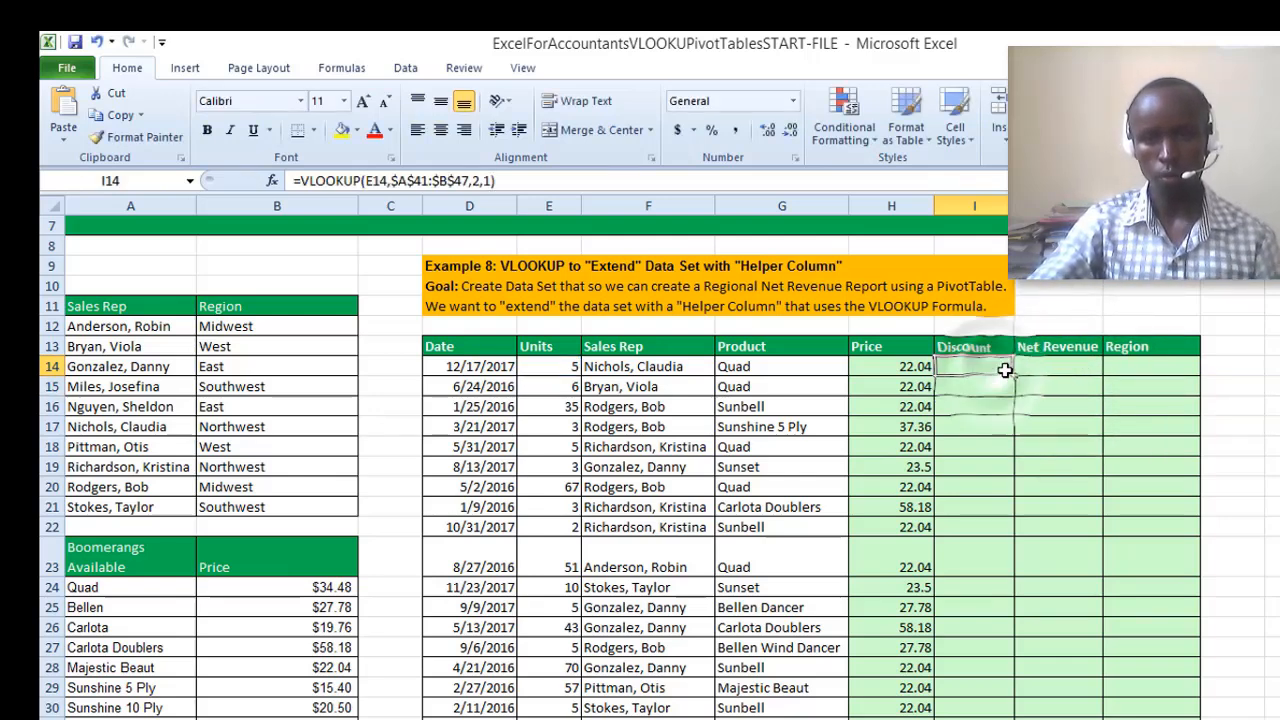
pyautogui.doubleClick(1013, 376)
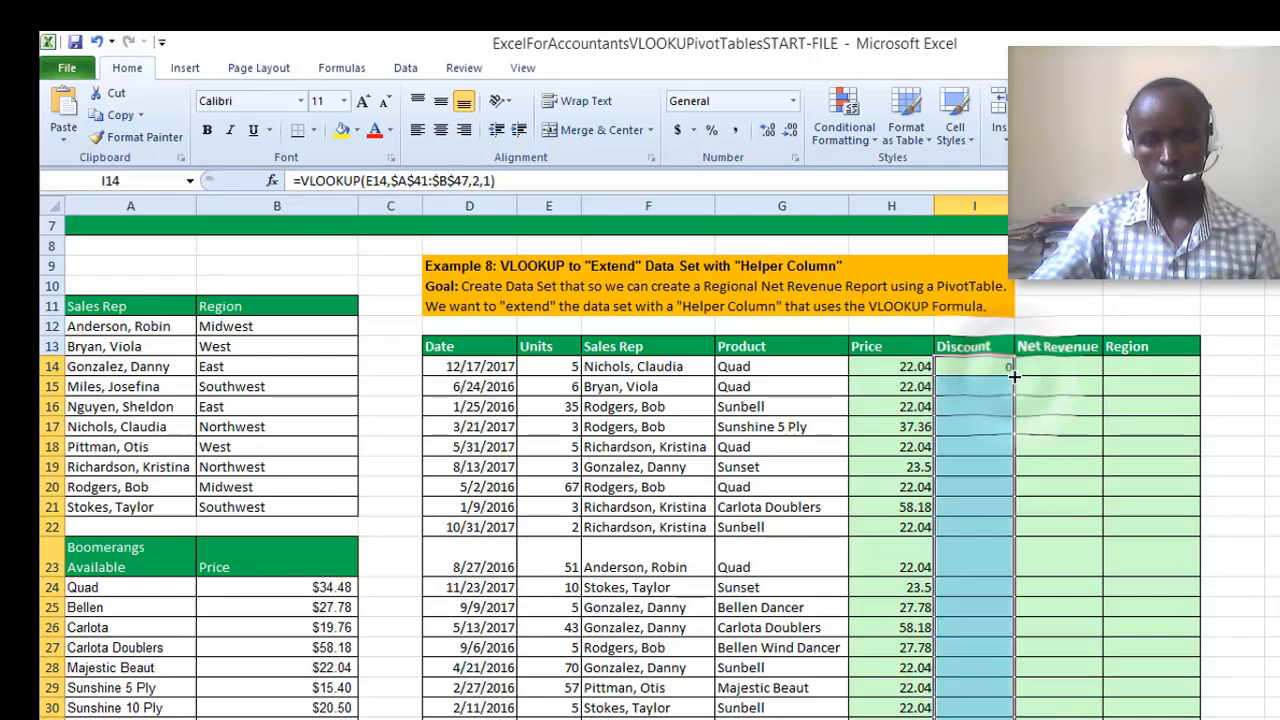
# Check the Discount column down to its last row, inspect the formula in I50552 and return to the header.
pyautogui.scroll(-9, 980, 490)
pyautogui.scroll(11, 977, 553)
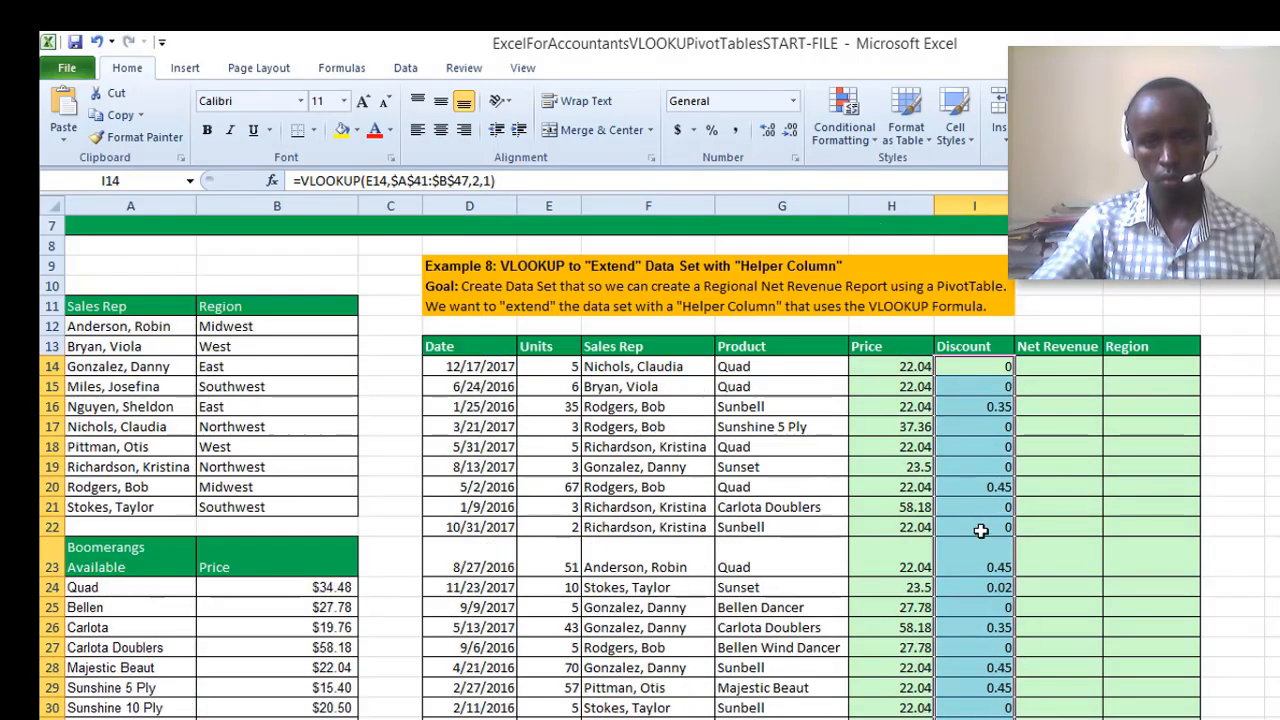
pyautogui.scroll(-8, 977, 553)
pyautogui.click(971, 567)
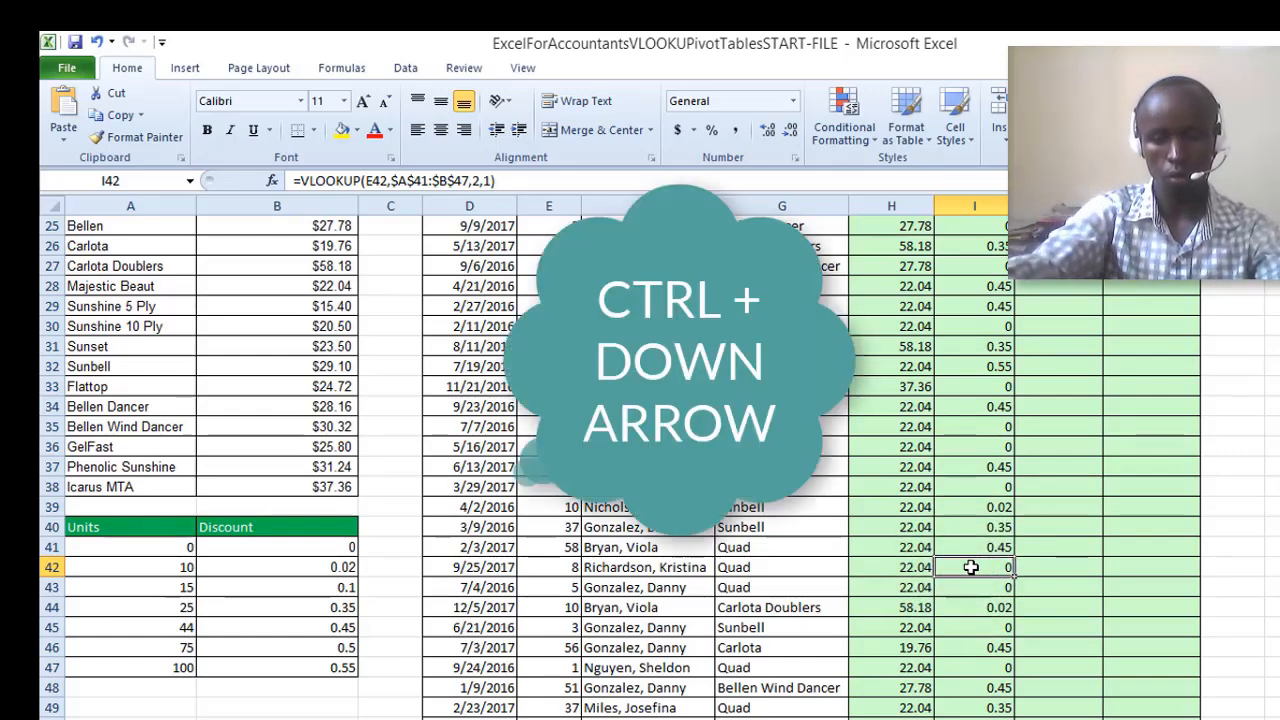
pyautogui.hotkey('ctrl', 'Down')
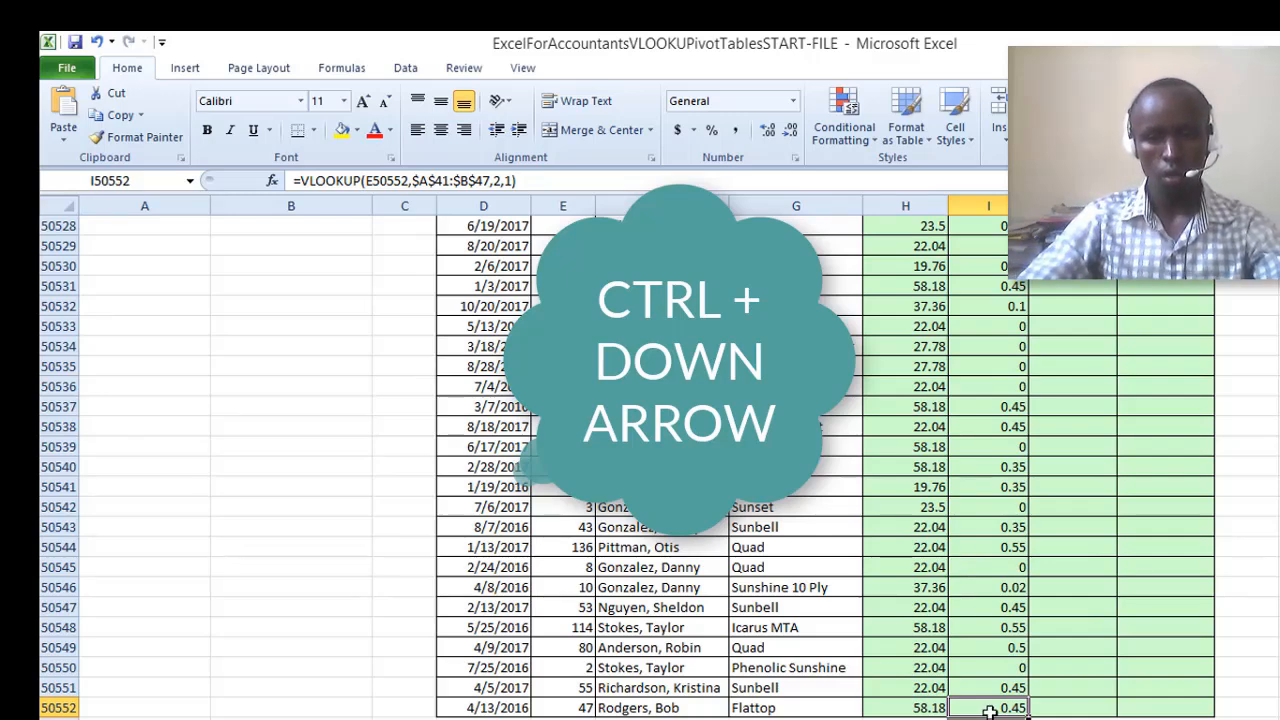
pyautogui.doubleClick(988, 705)
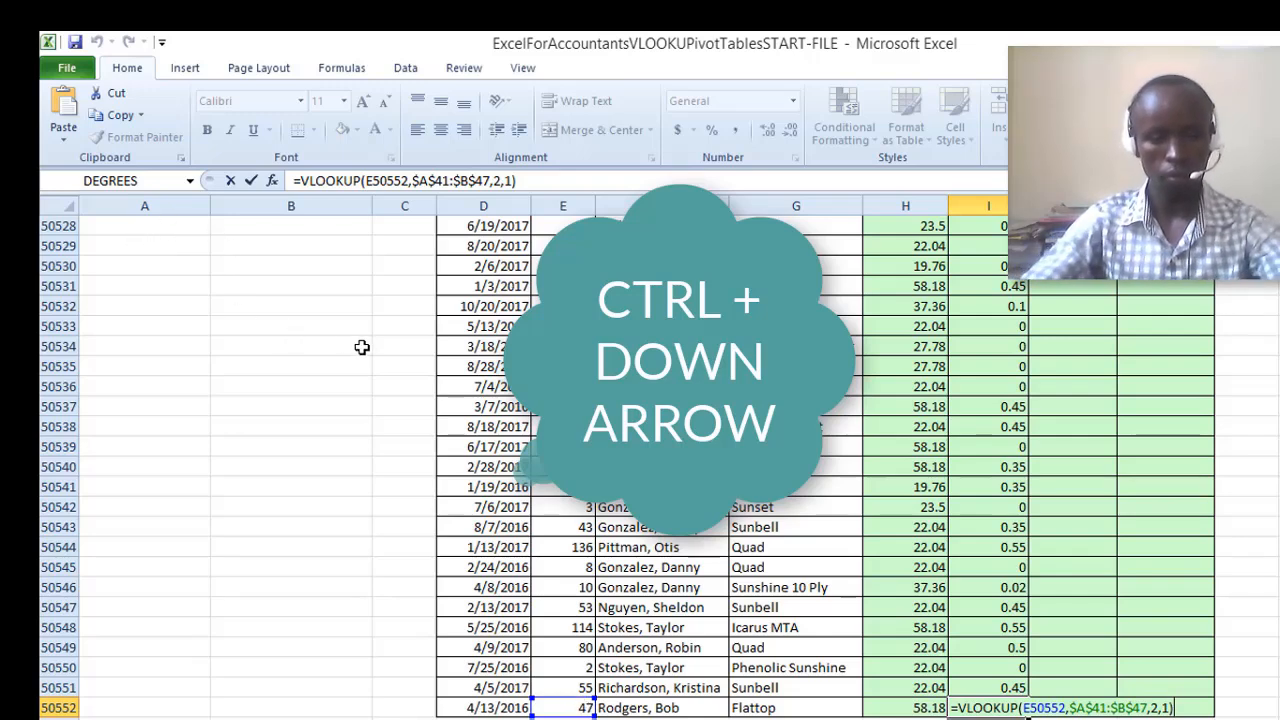
pyautogui.hotkey('ctrl', 'Return')
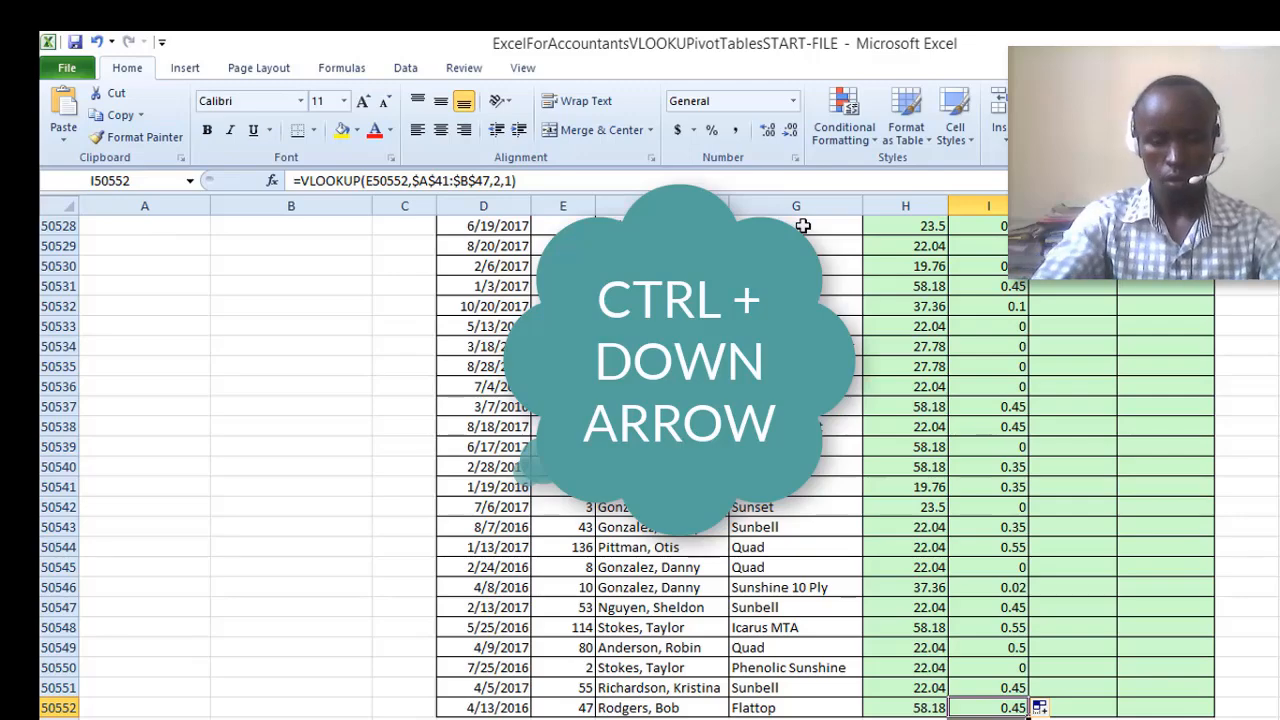
pyautogui.hotkey('ctrl', 'Up')
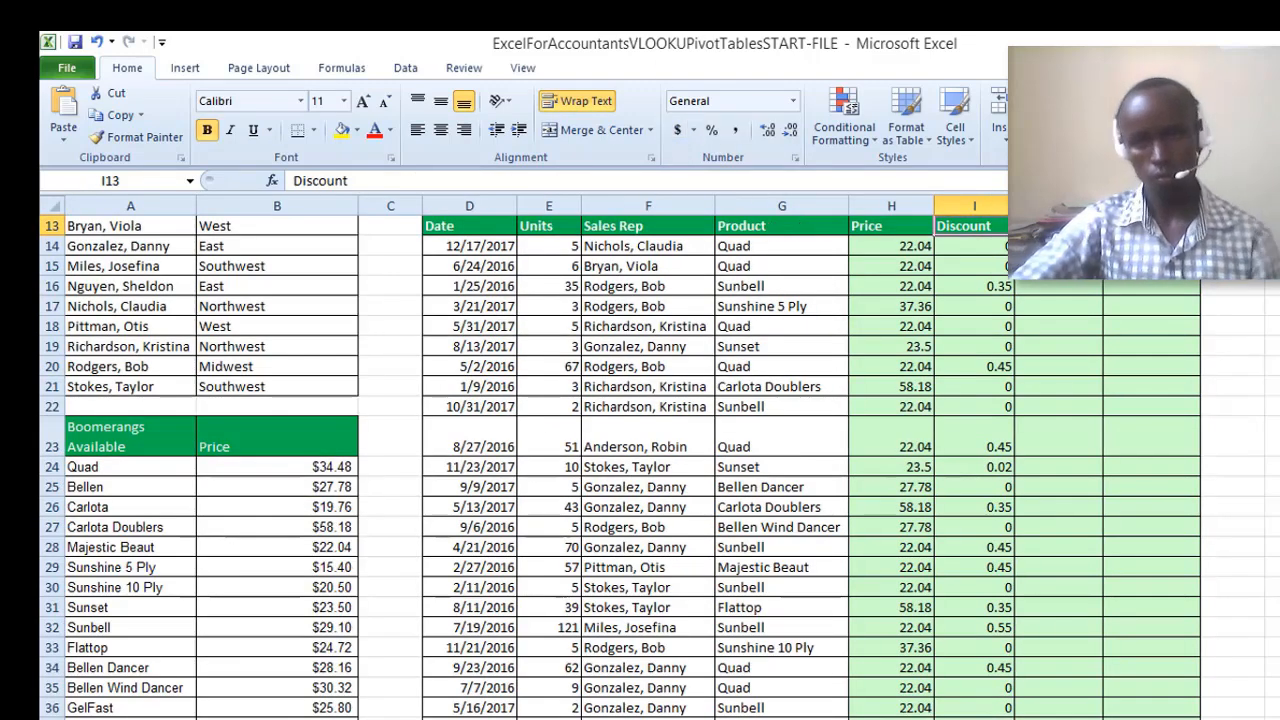
# Enter a formula in Net Revenue cell J14 that multiplies the price in H14 by the discount in I14.
pyautogui.click(1058, 246)
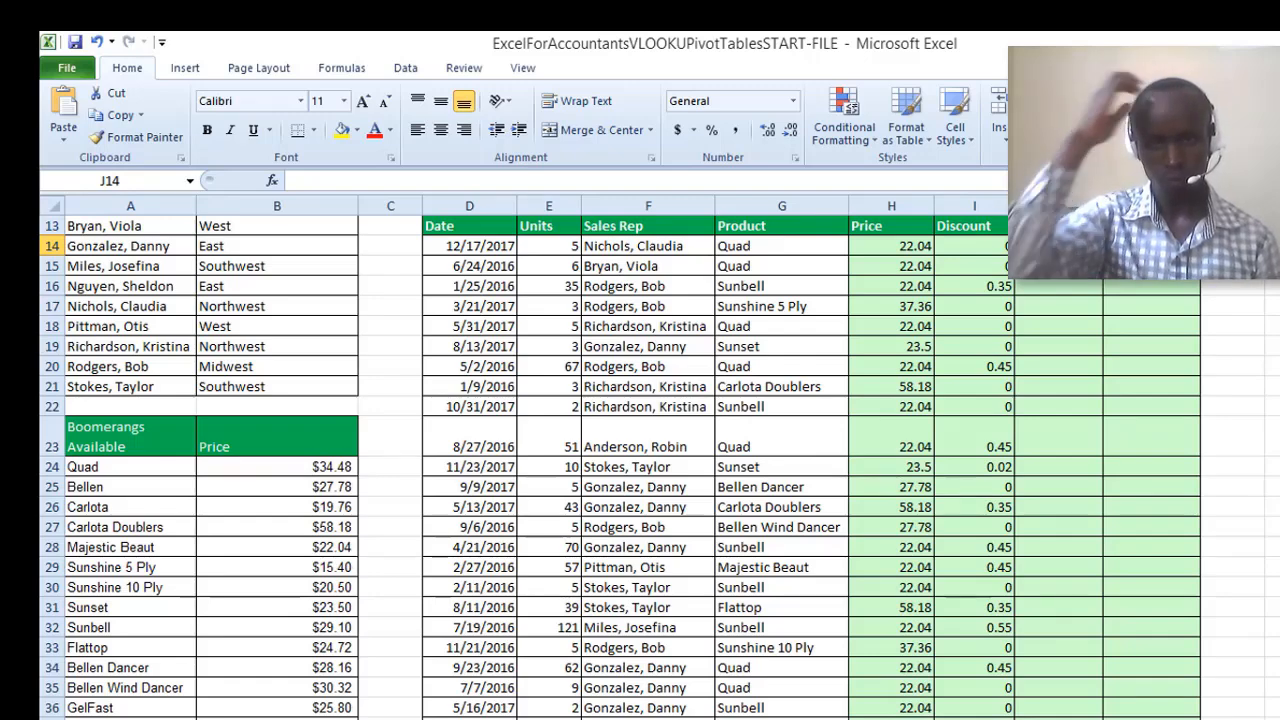
pyautogui.scroll(3, 1075, 370)
pyautogui.scroll(-1, 1075, 370)
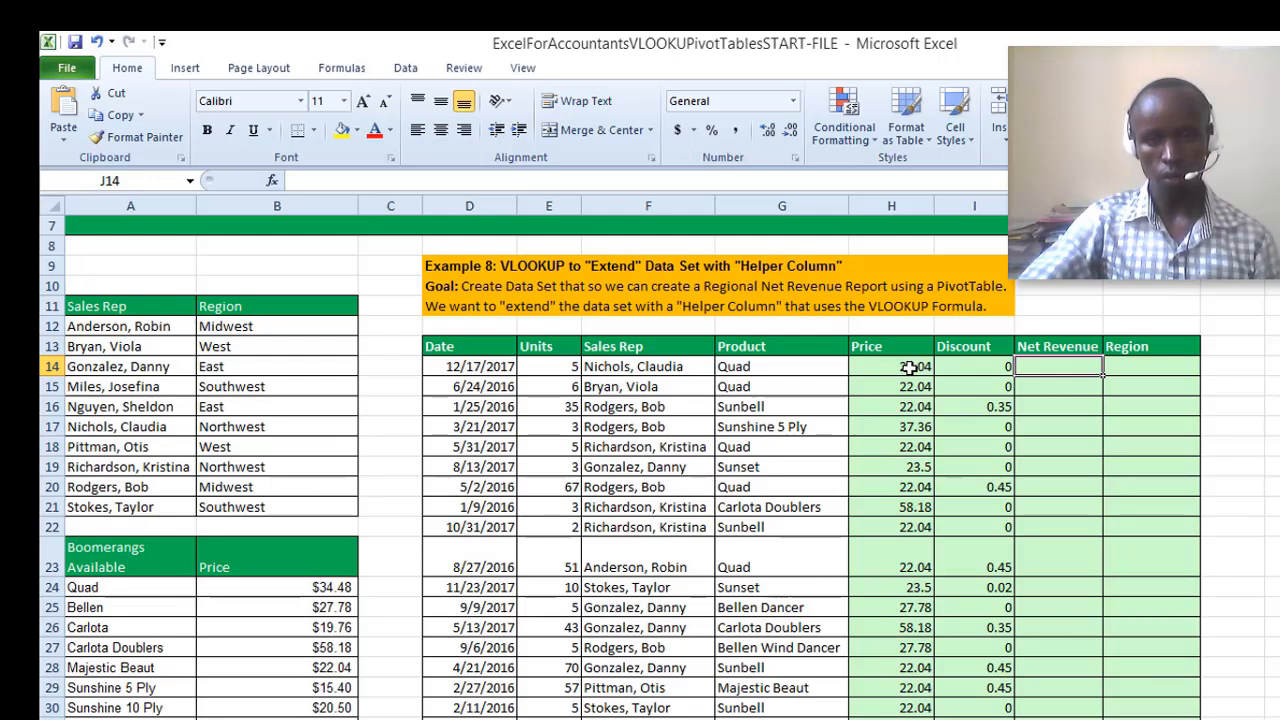
pyautogui.moveTo(903, 371); pyautogui.dragTo(1045, 367)
pyautogui.click(1045, 367)
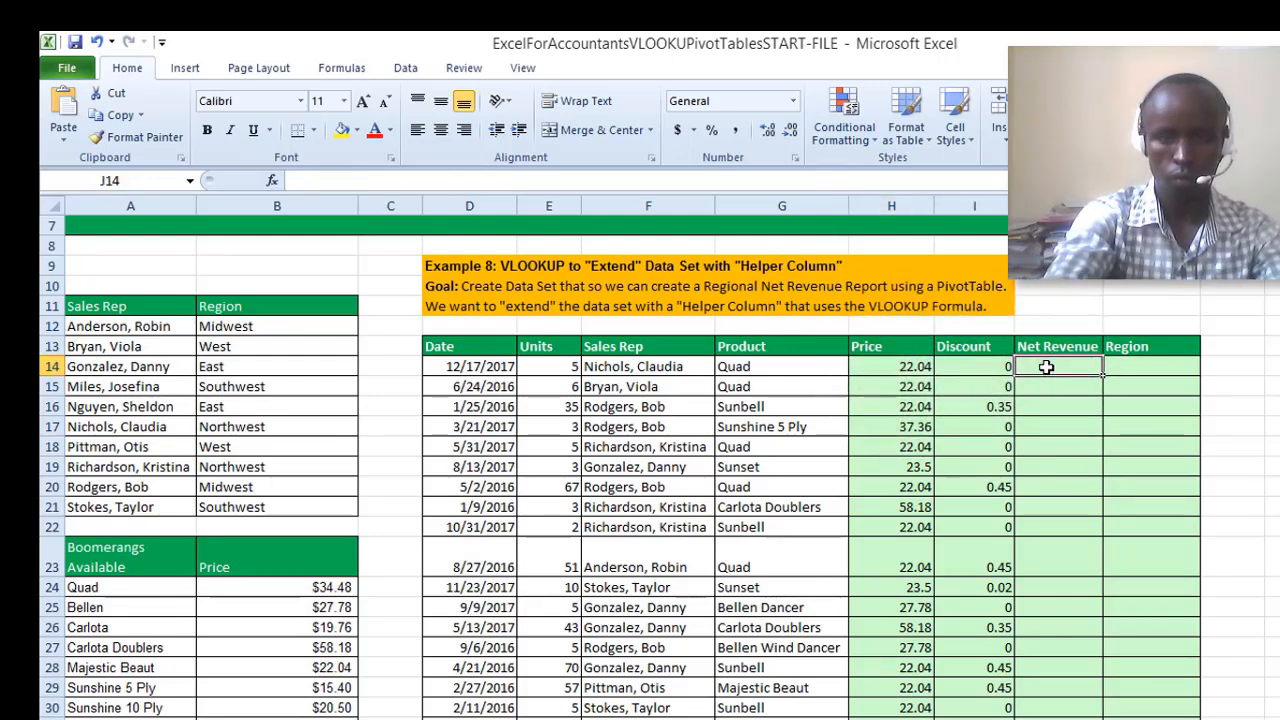
pyautogui.write('=')
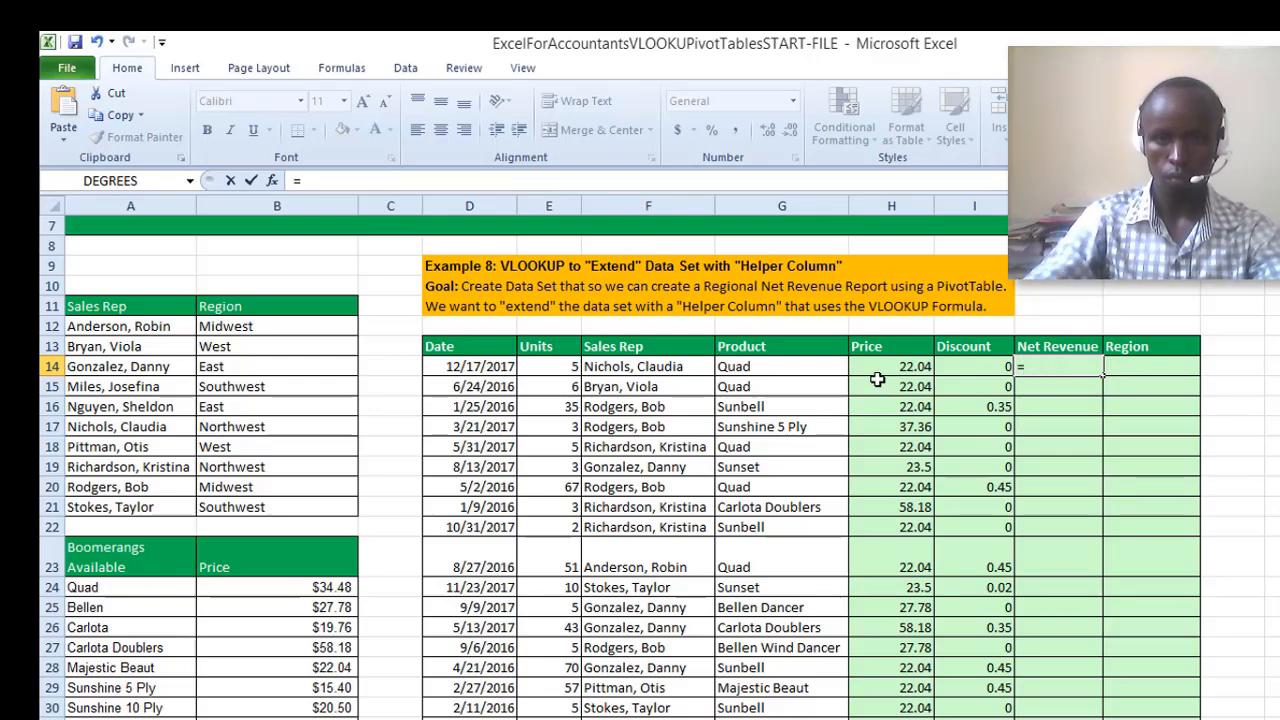
pyautogui.click(885, 367)
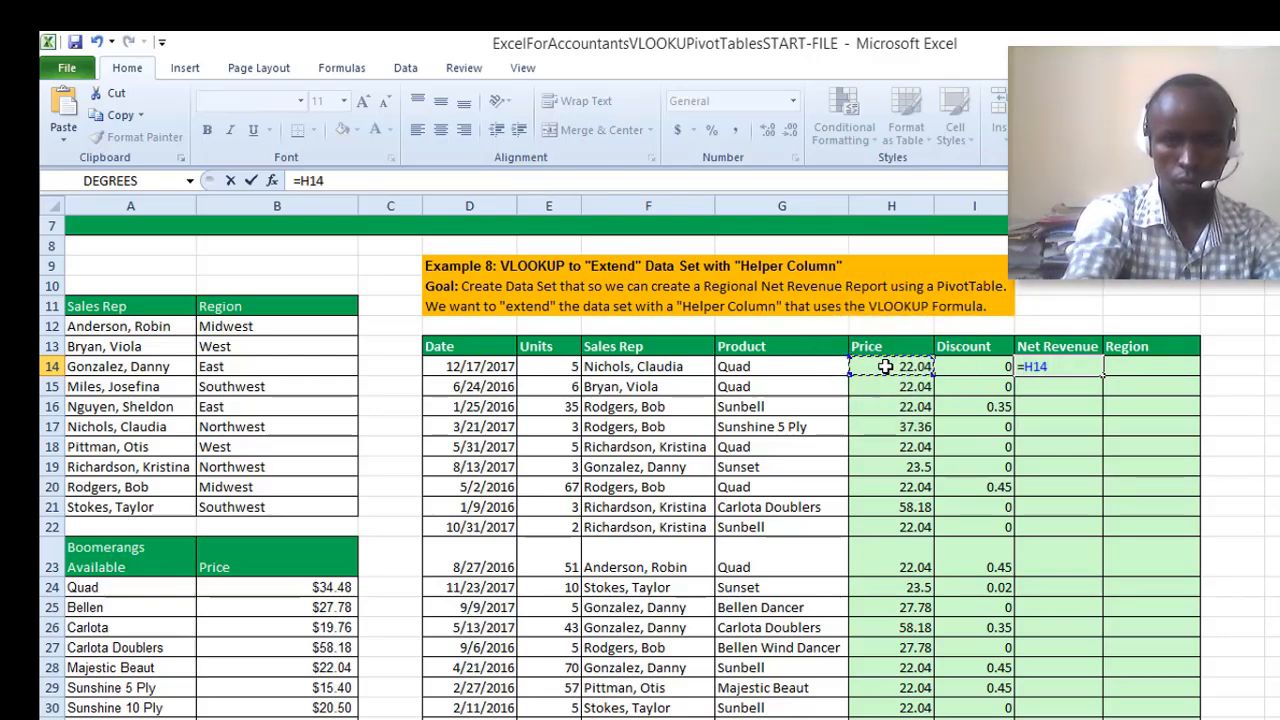
pyautogui.write('*')
pyautogui.click(973, 366)
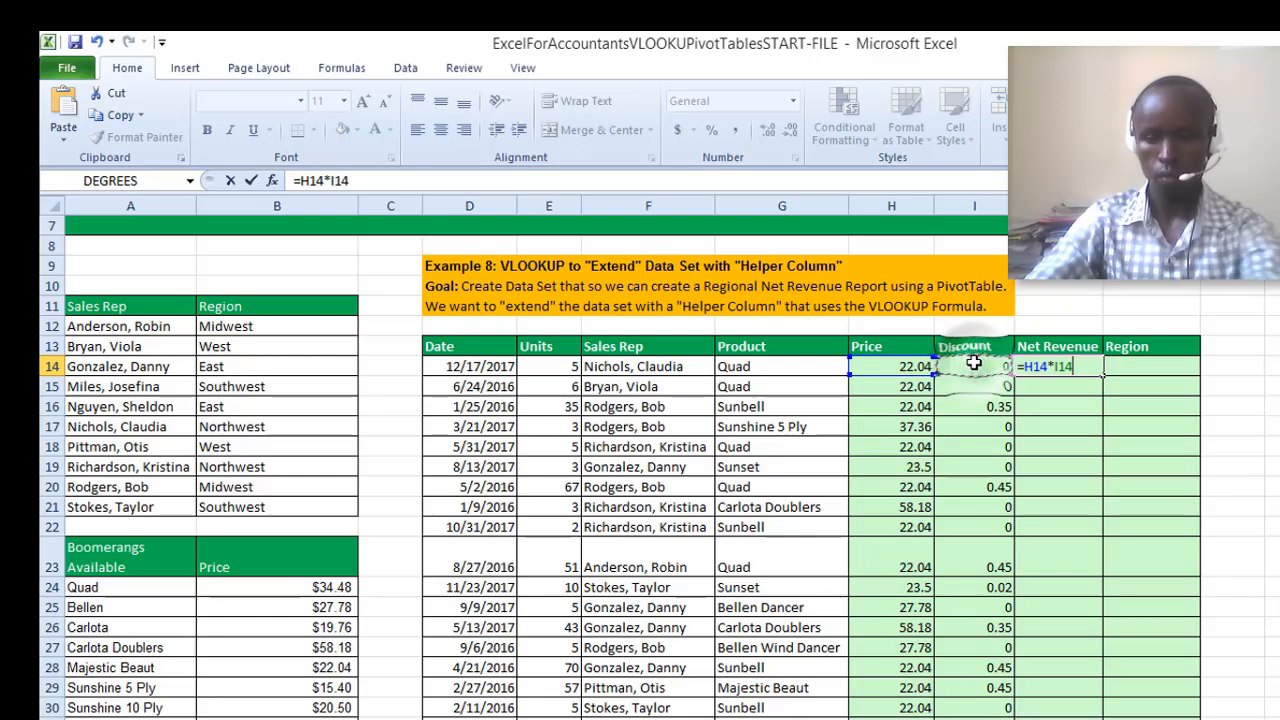
pyautogui.press('Return')
# Fill the J14 formula down the whole Net Revenue column.
pyautogui.click(1057, 366)
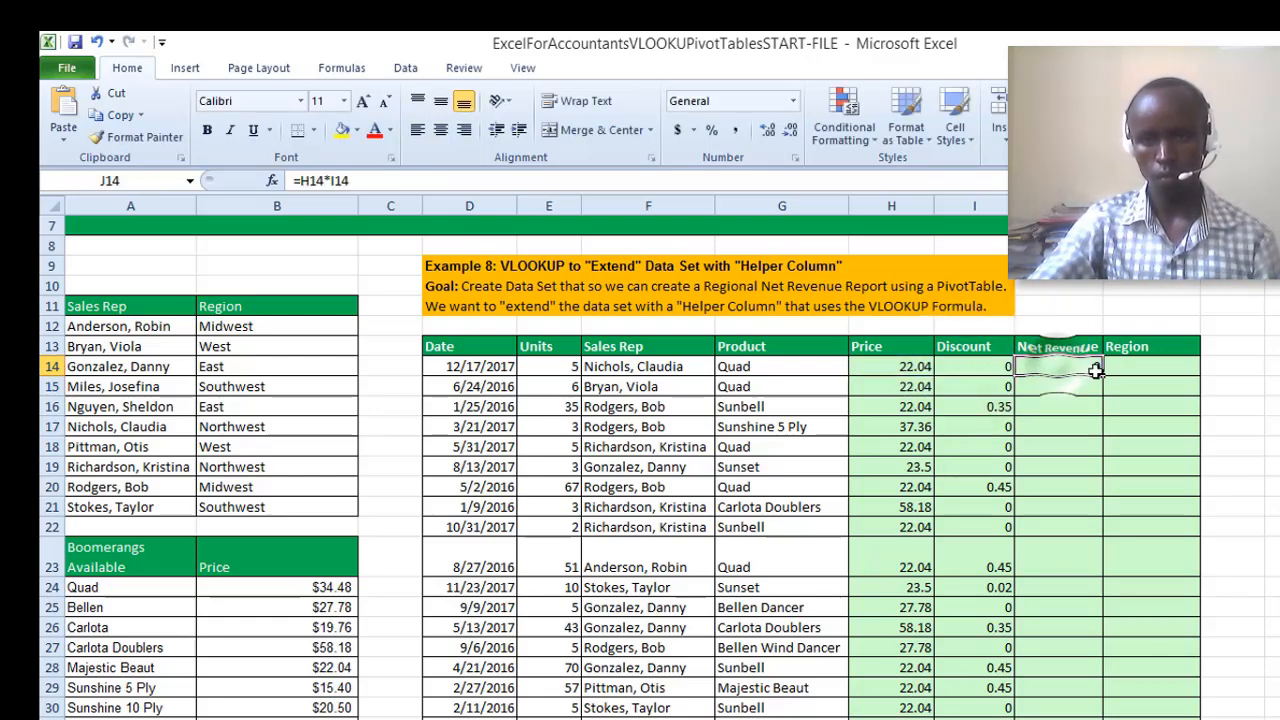
pyautogui.doubleClick(1102, 375)
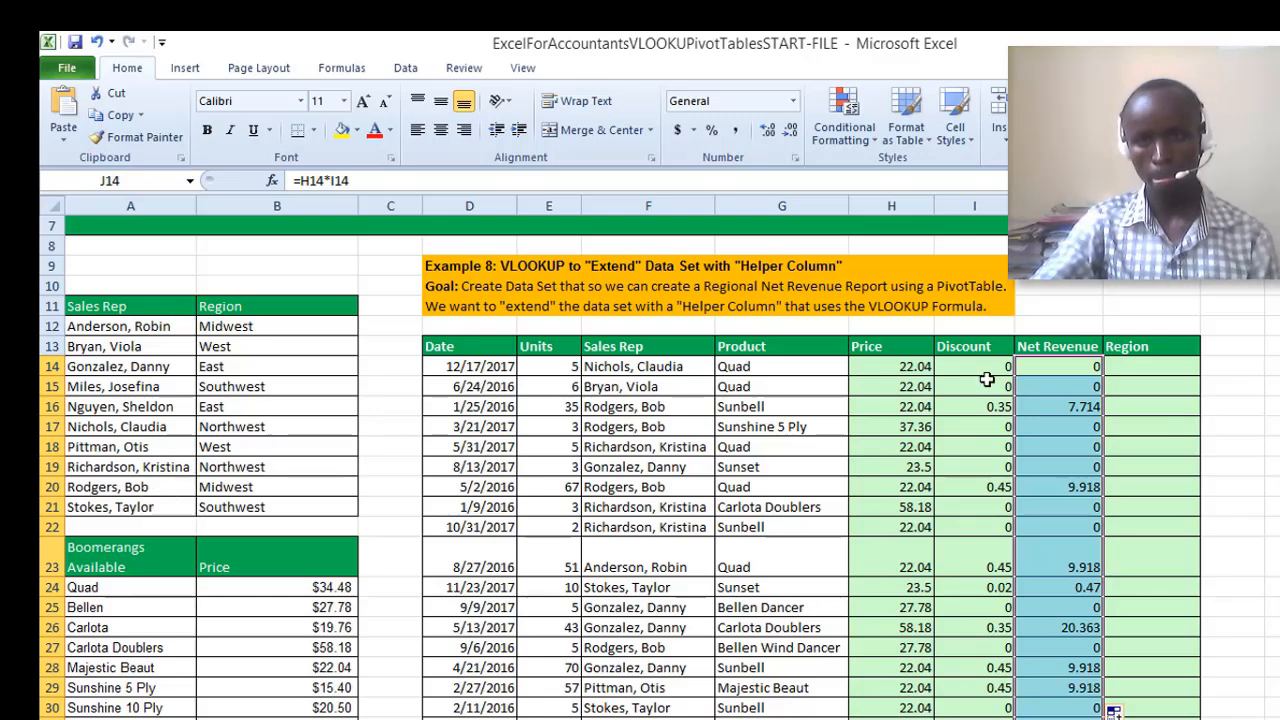
# Begin a VLOOKUP formula in Region cell K14 with the sales rep in F14 as the lookup value.
pyautogui.click(1137, 375)
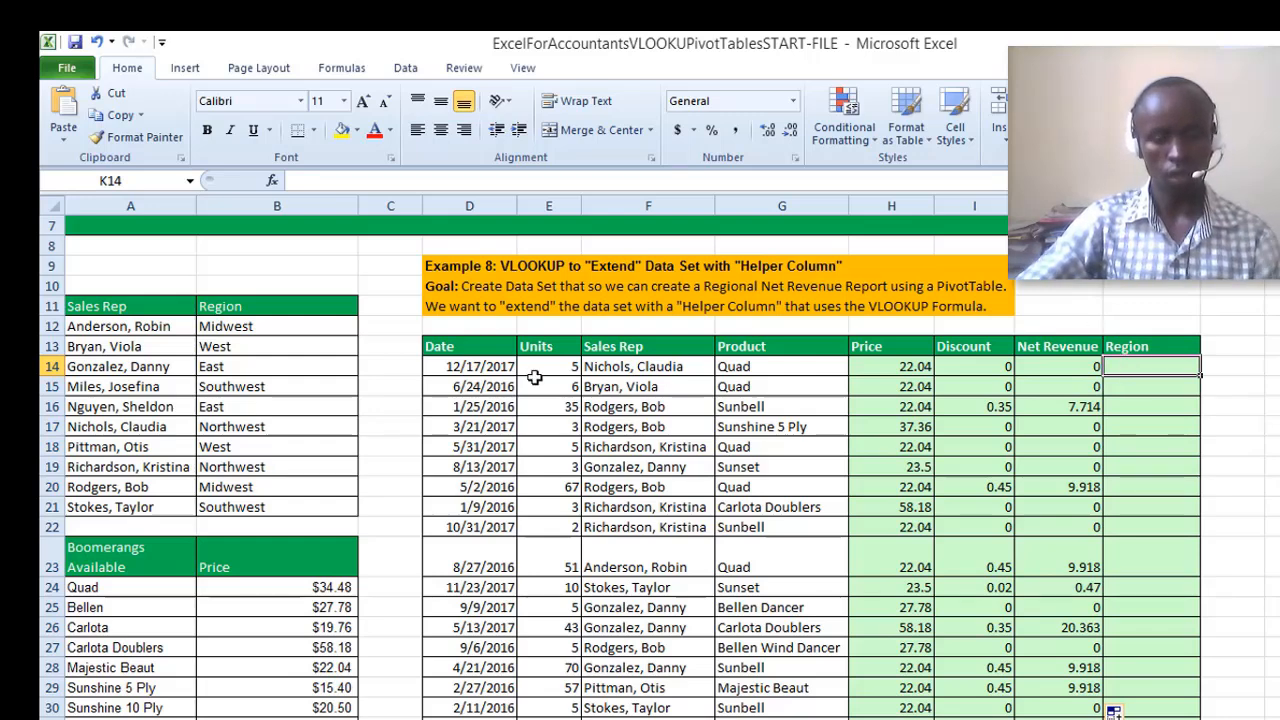
pyautogui.write('=')
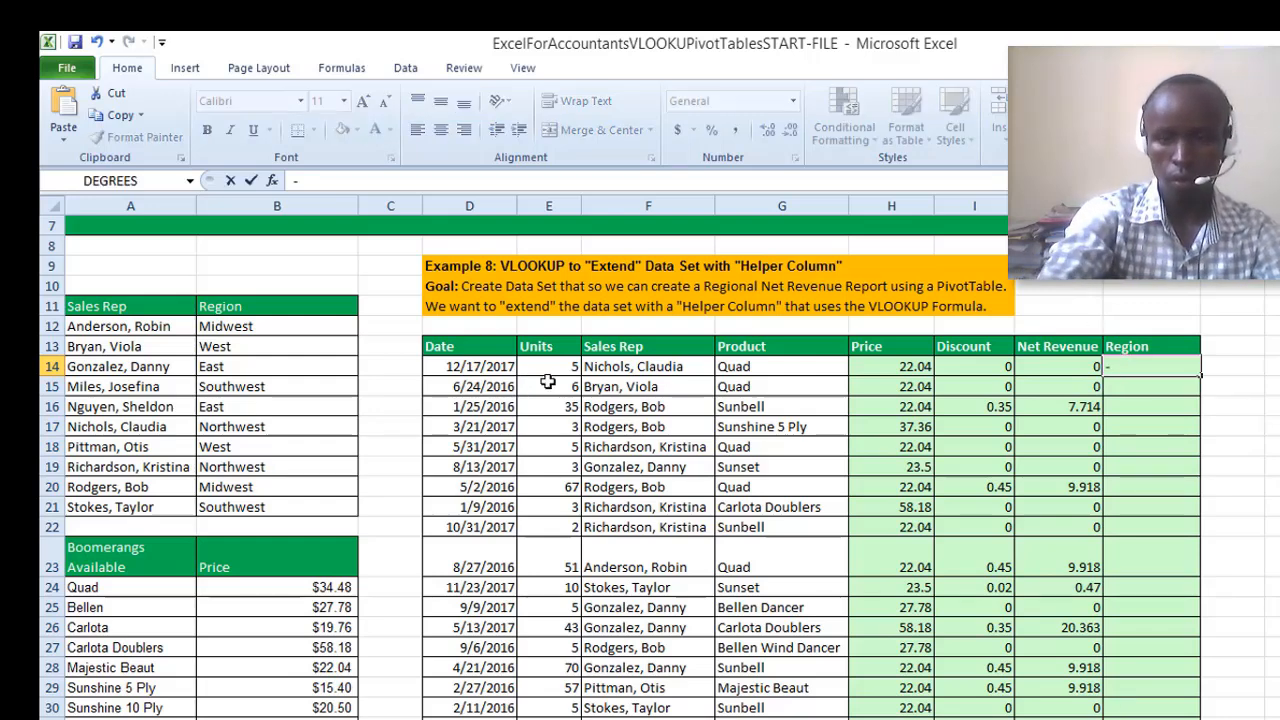
pyautogui.press('BackSpace')
pyautogui.write('=vl')
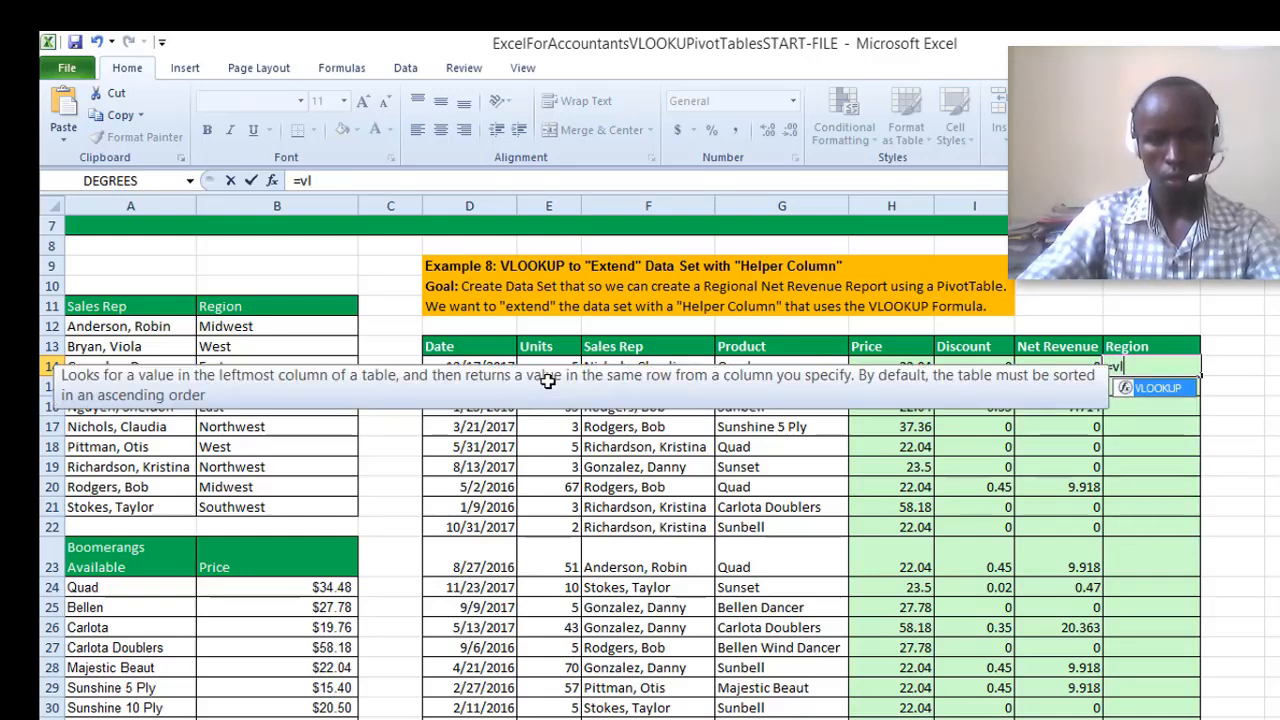
pyautogui.press('Tab')
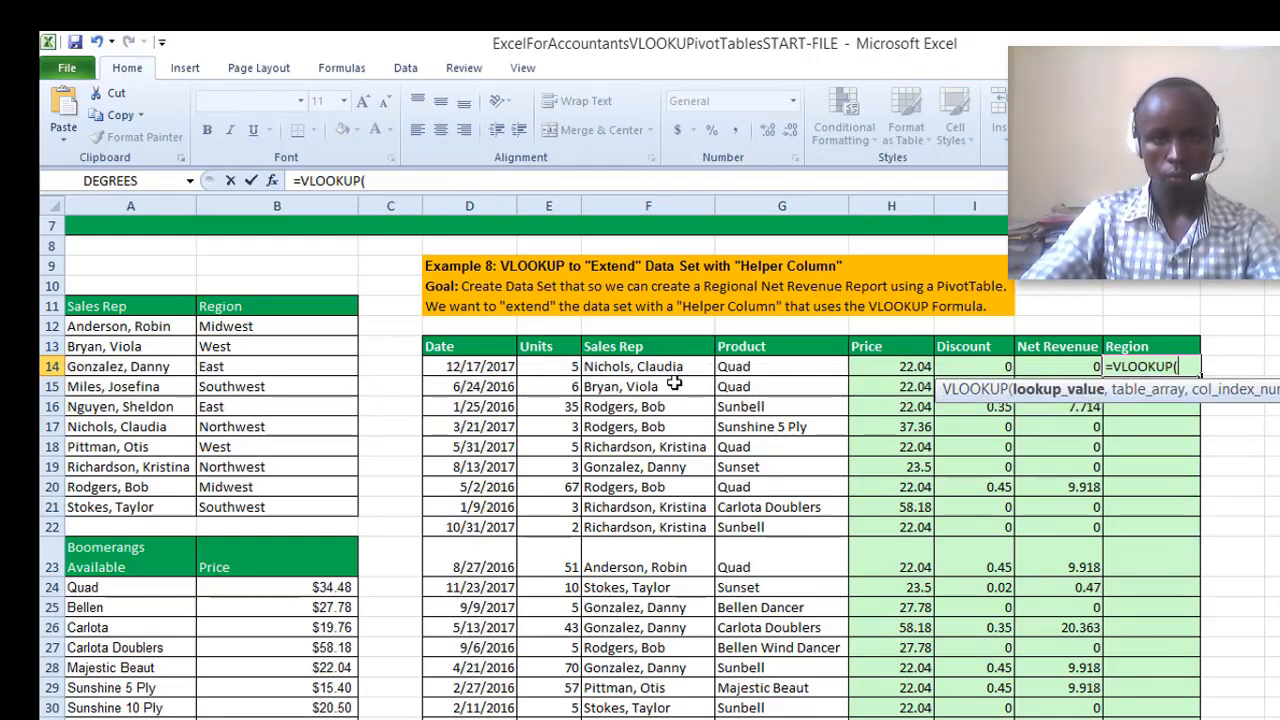
pyautogui.click(622, 367)
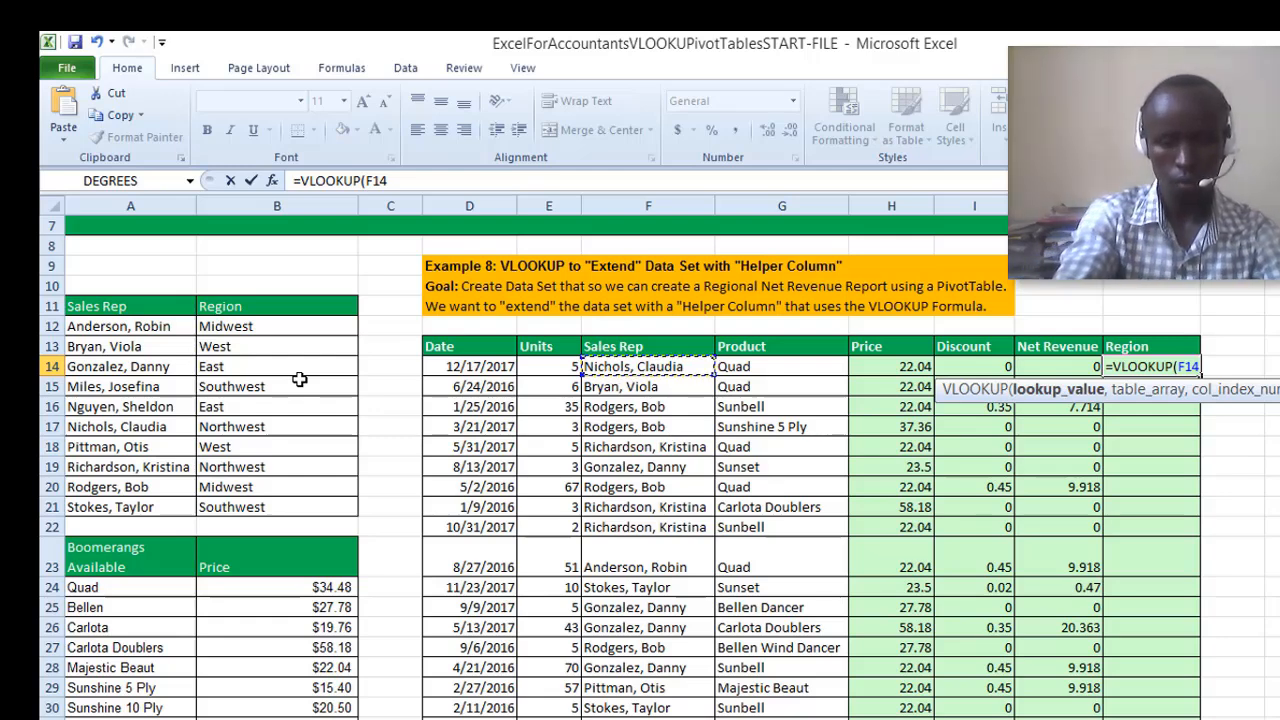
pyautogui.write(',')
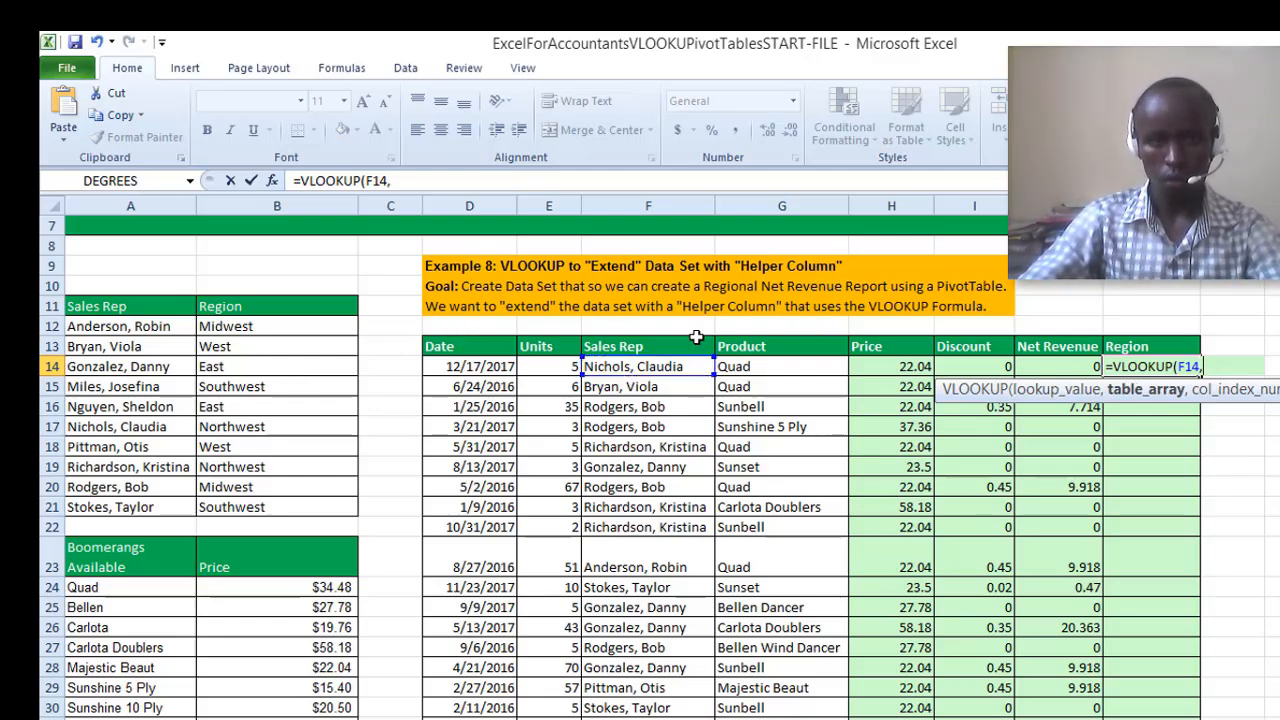
# Complete the K14 formula with the sales rep table A12:B21 as table array, column index 2 and range lookup 1.
pyautogui.moveTo(94, 326); pyautogui.dragTo(285, 630)
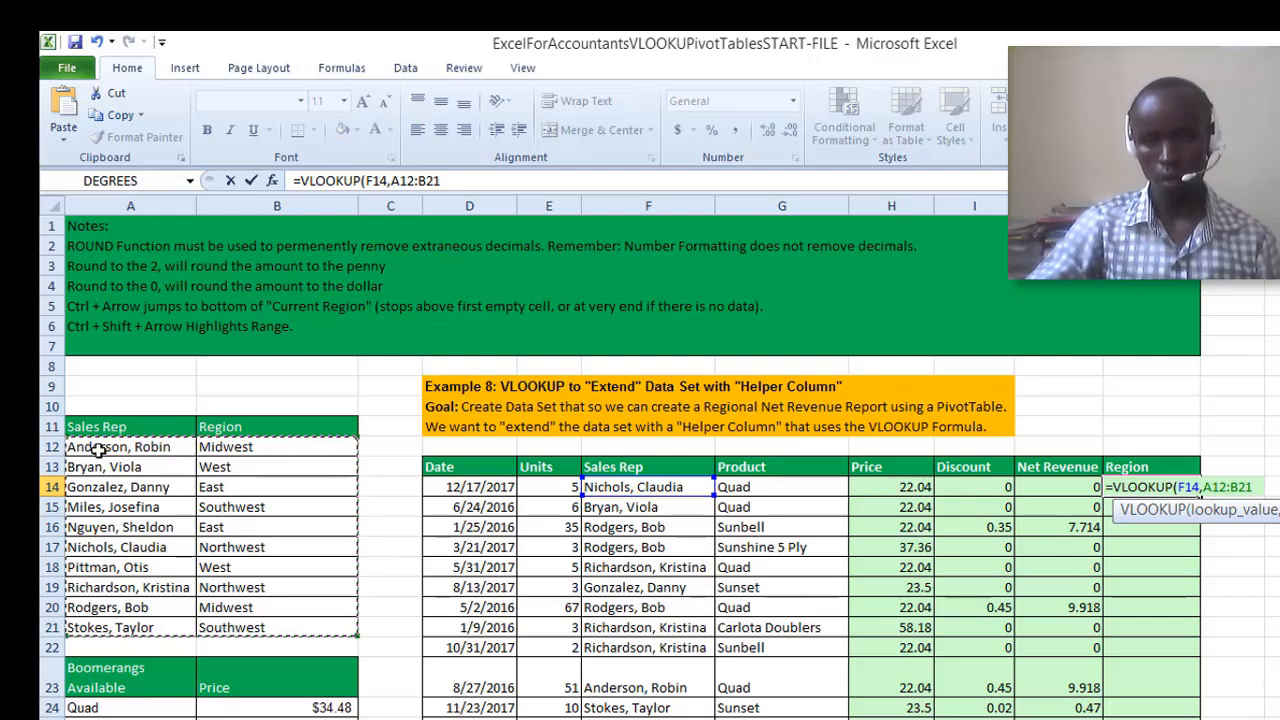
pyautogui.write(',')
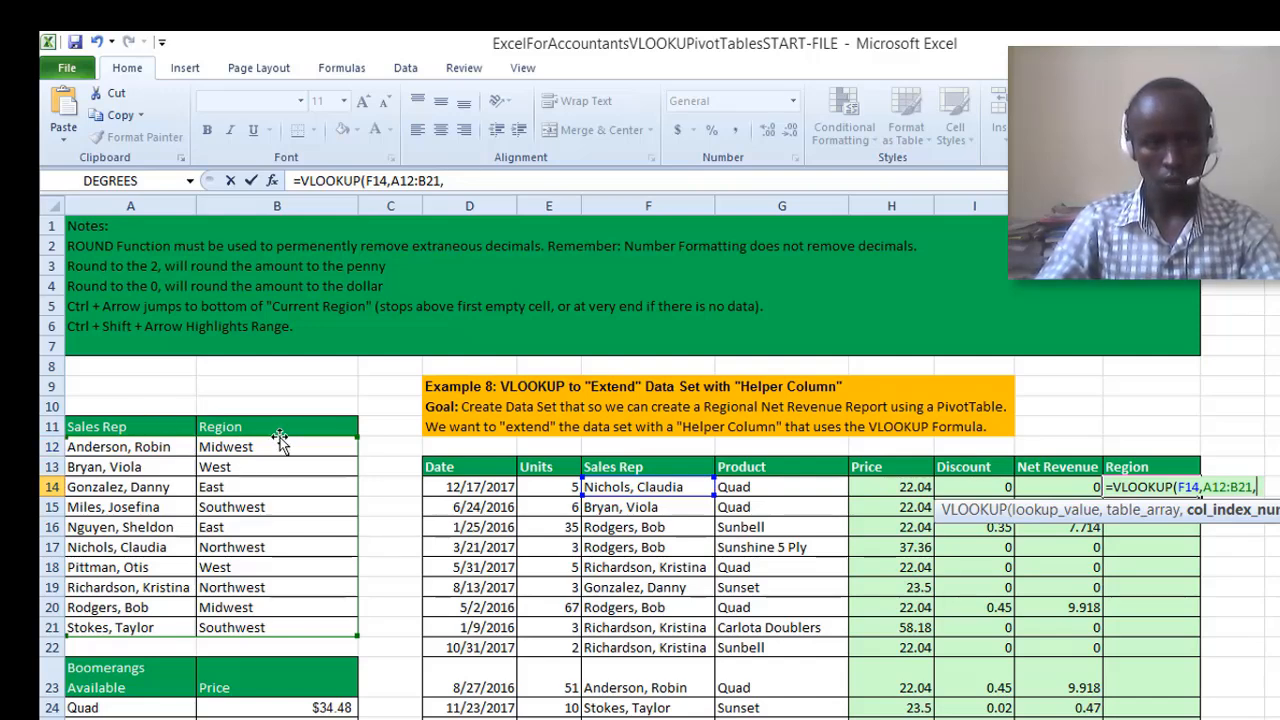
pyautogui.write('2')
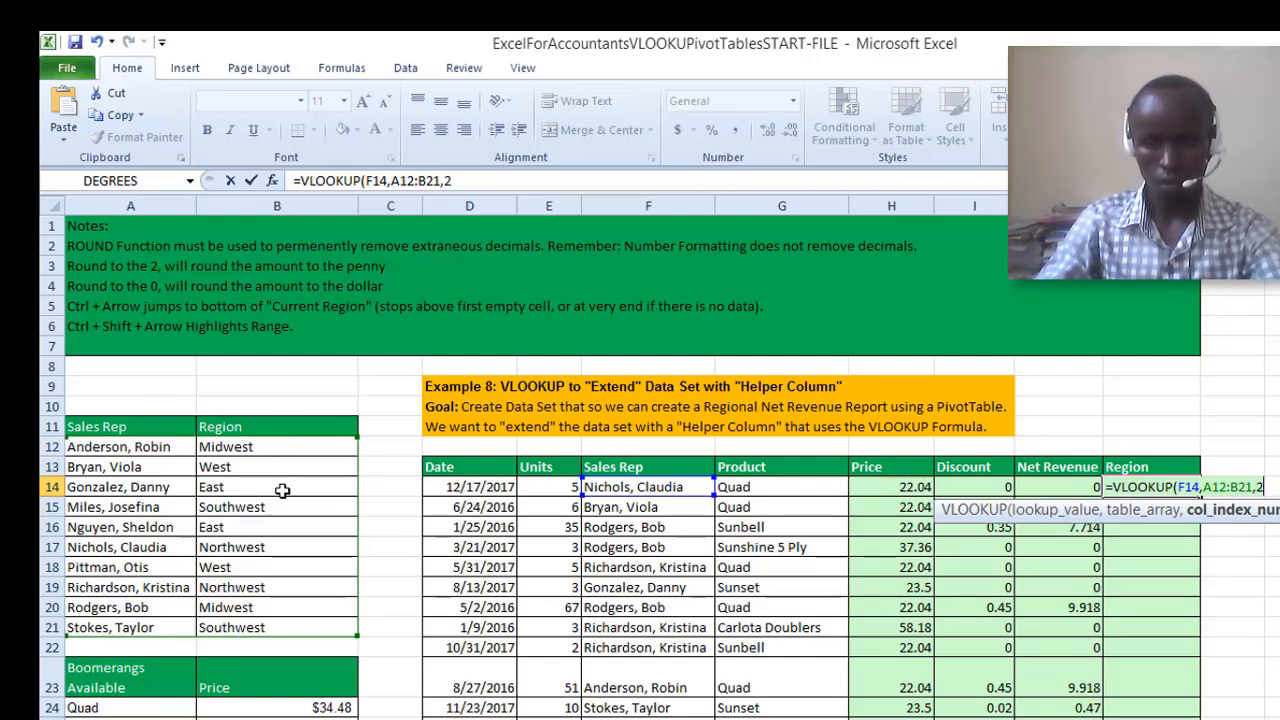
pyautogui.write(',1')
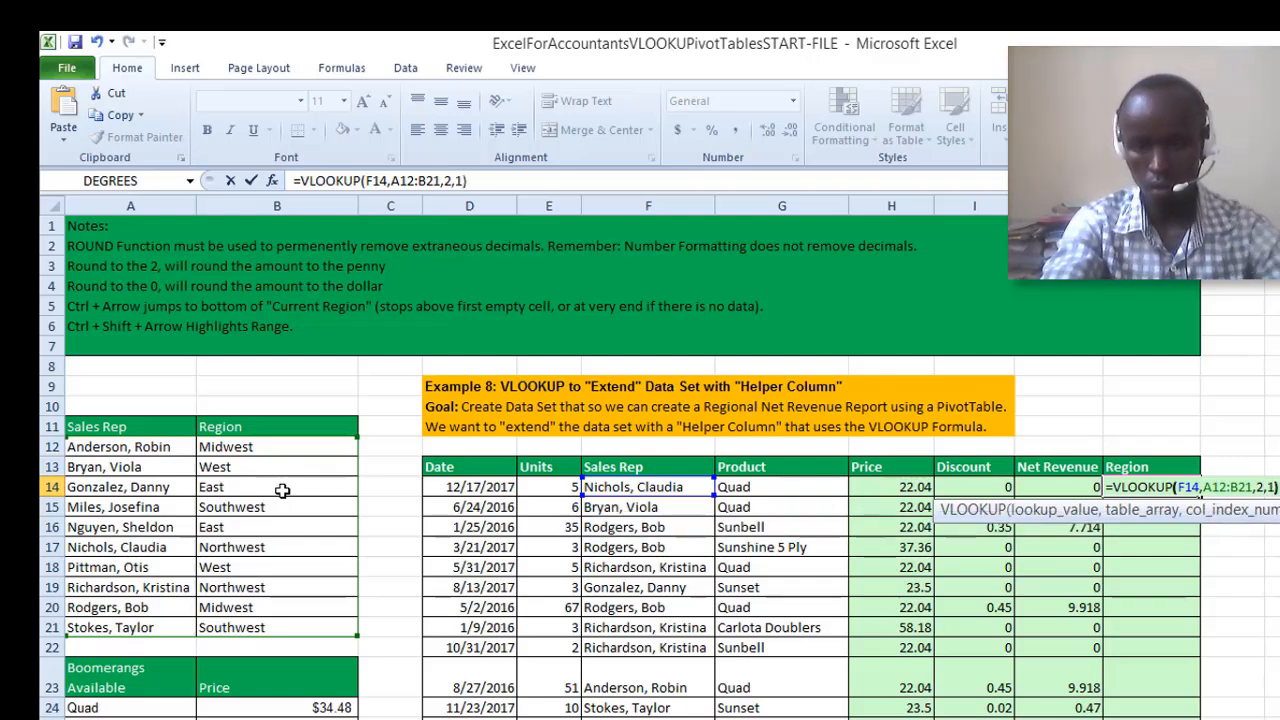
pyautogui.press('Return')
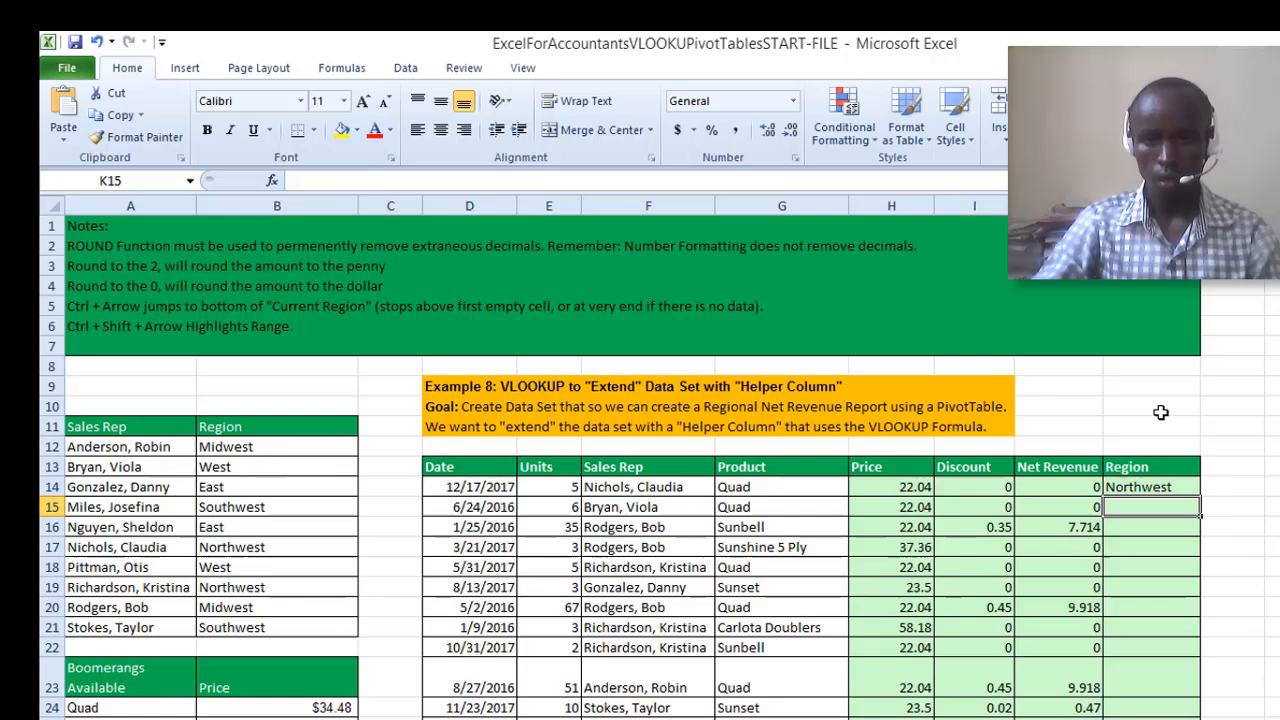
# Make the table array in K14 absolute as $A$12:$B$21, fill the formula down the Region column and check the filled rows.
pyautogui.doubleClick(1135, 487)
pyautogui.click(1219, 487)
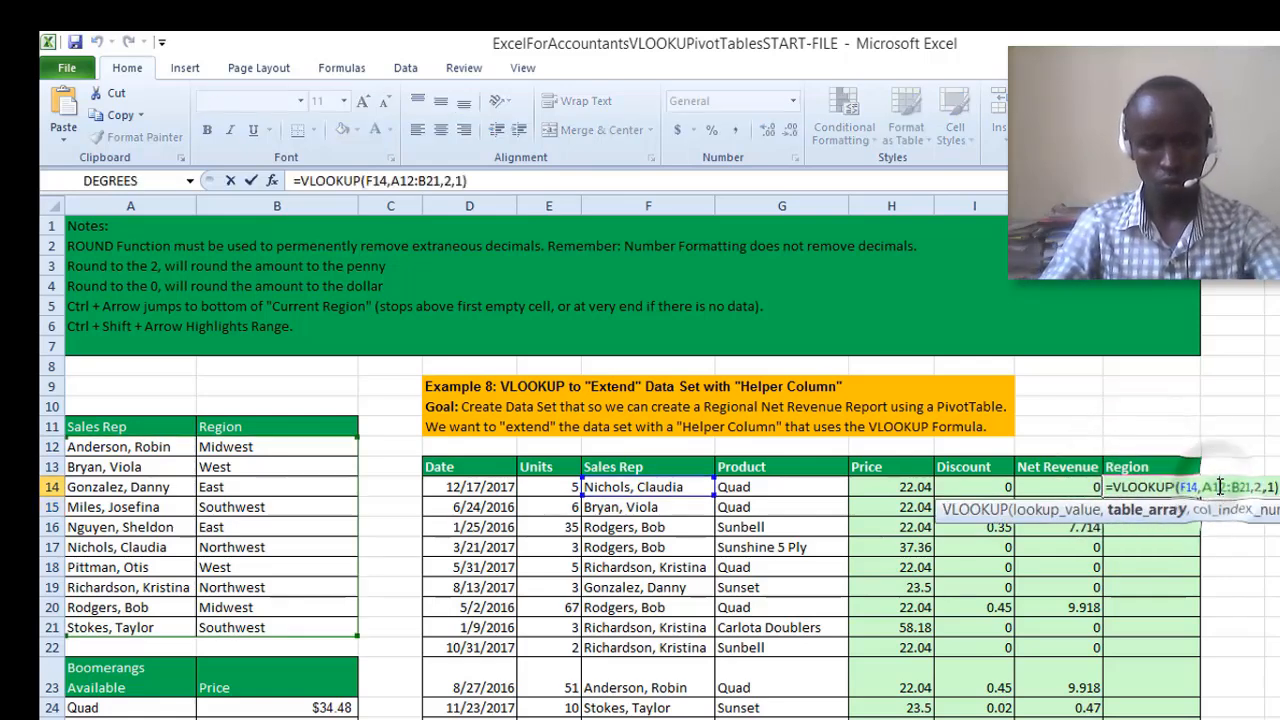
pyautogui.press('F4')
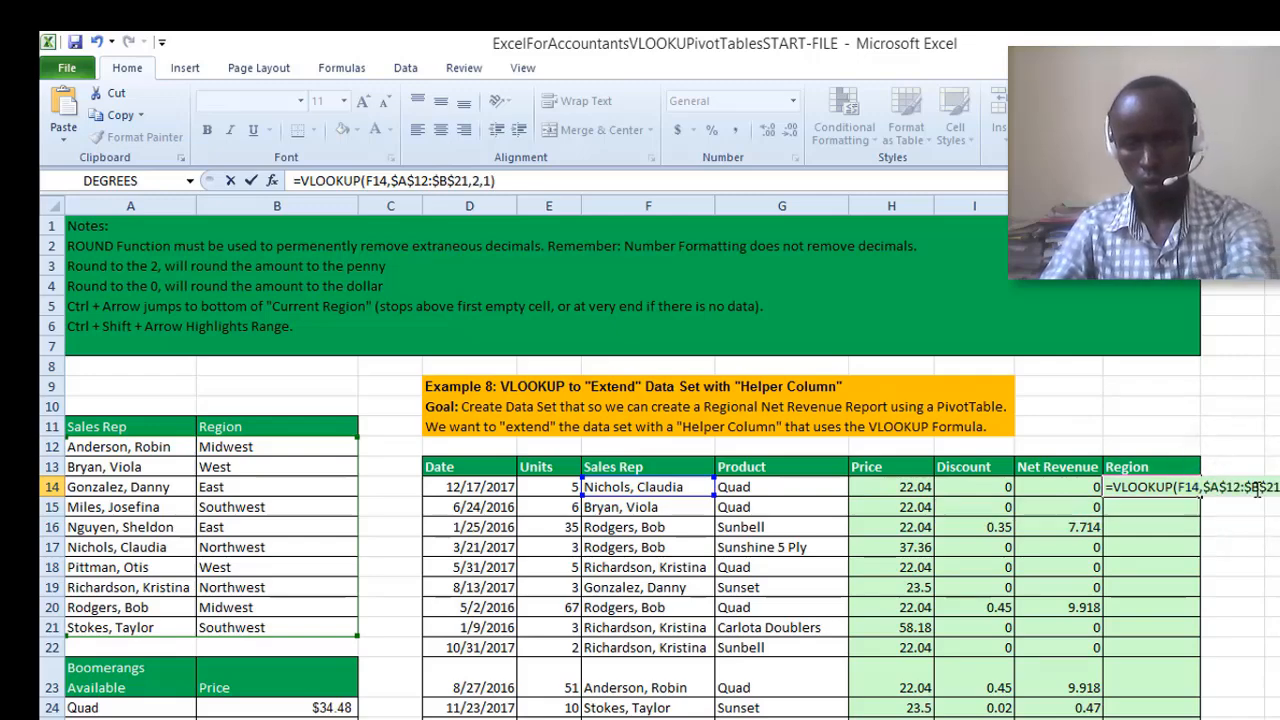
pyautogui.hotkey('ctrl', 'Return')
pyautogui.doubleClick(1200, 494)
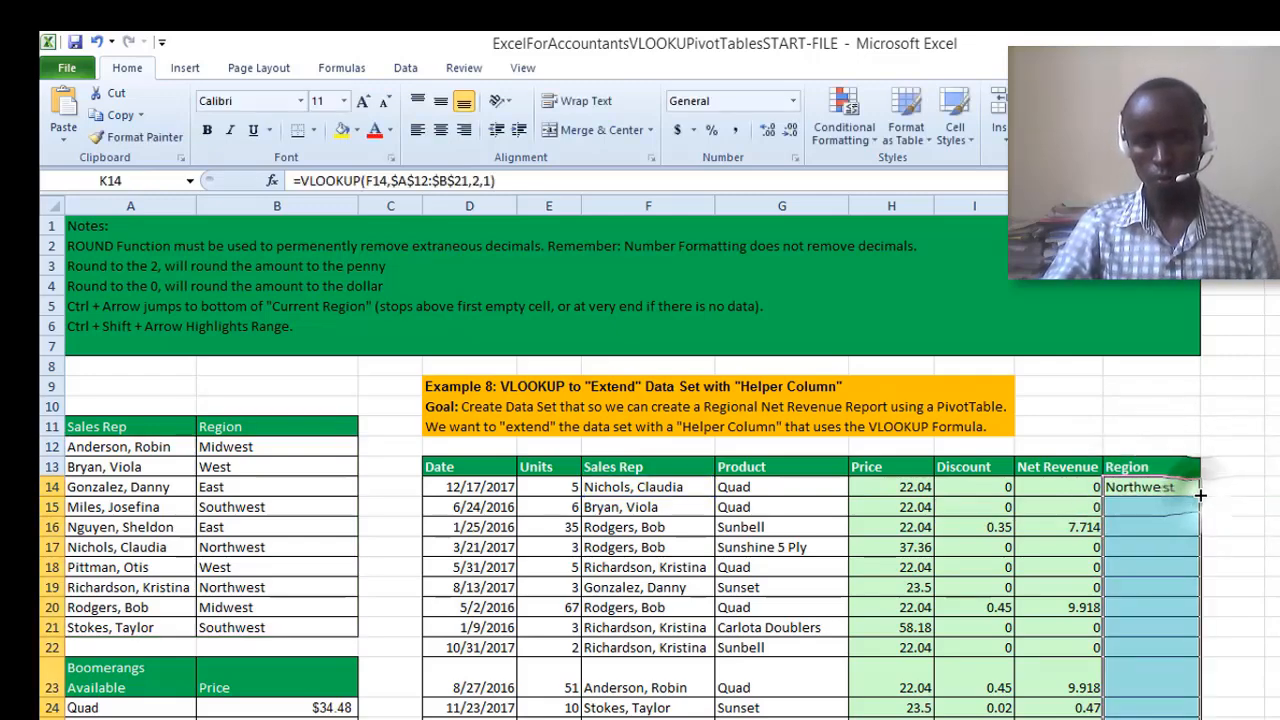
pyautogui.scroll(-10, 1195, 496)
pyautogui.scroll(7, 1193, 497)
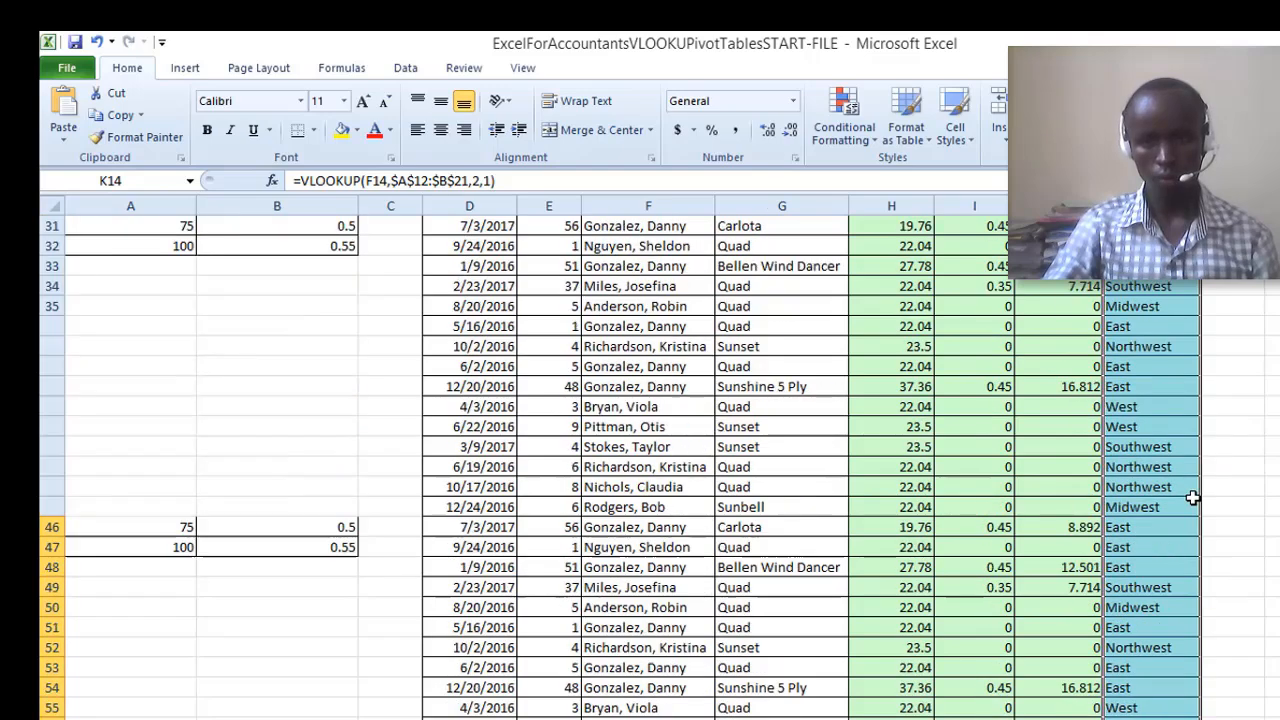
pyautogui.scroll(-9, 1170, 502)
pyautogui.scroll(12, 1170, 502)
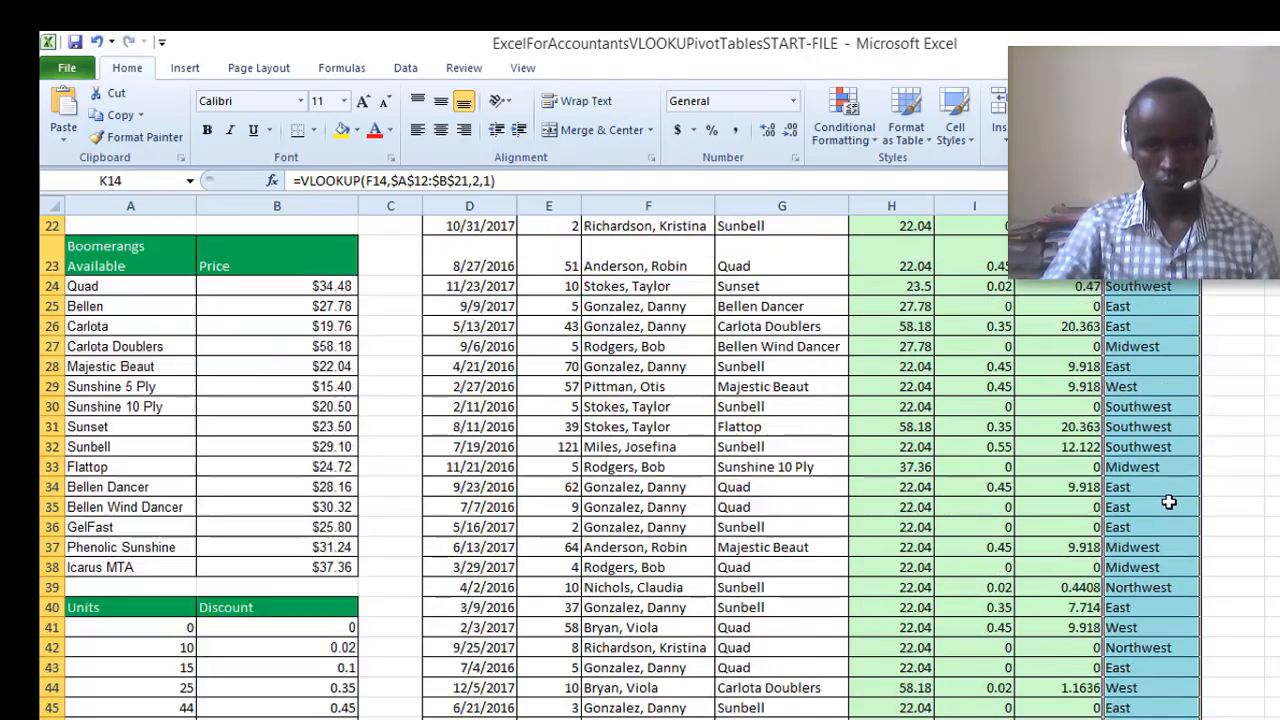